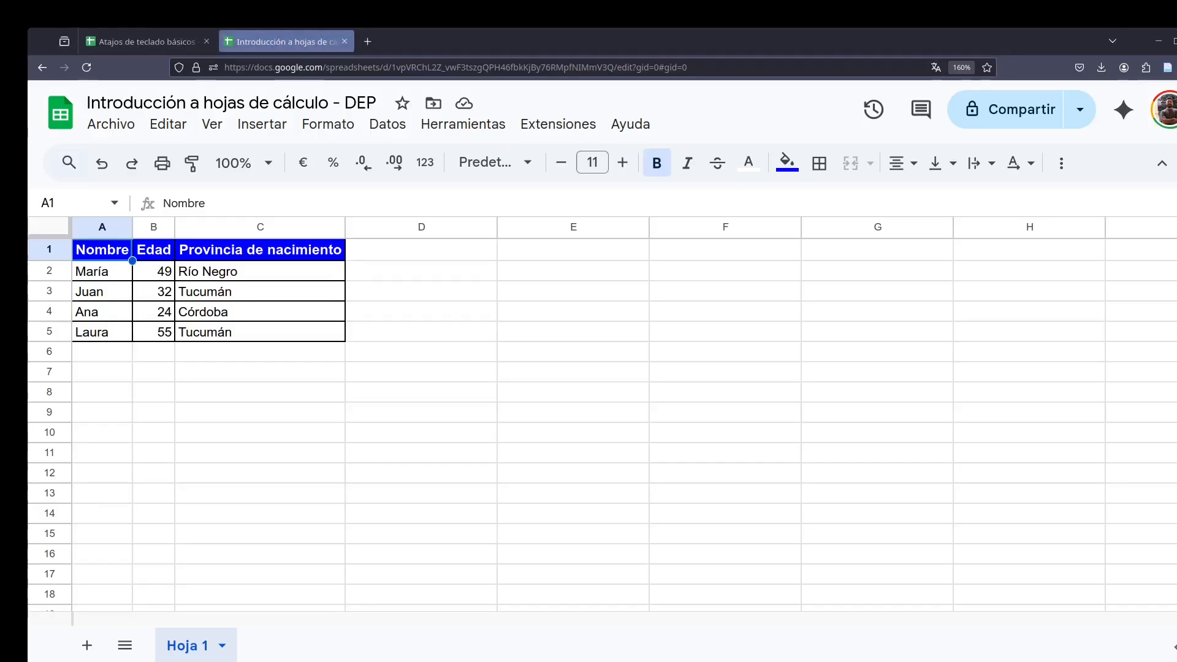
{"action": "left_click", "coordinate": [404, 392]}
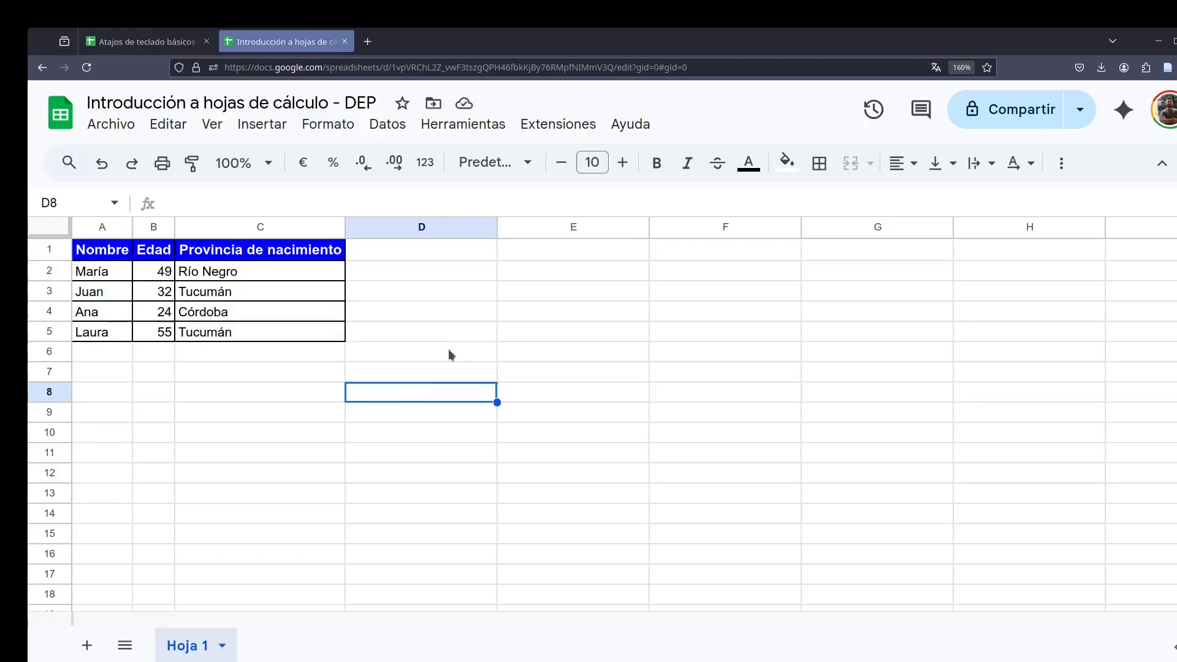
{"action": "left_click", "coordinate": [445, 228]}
{"action": "left_click", "coordinate": [48, 372]}
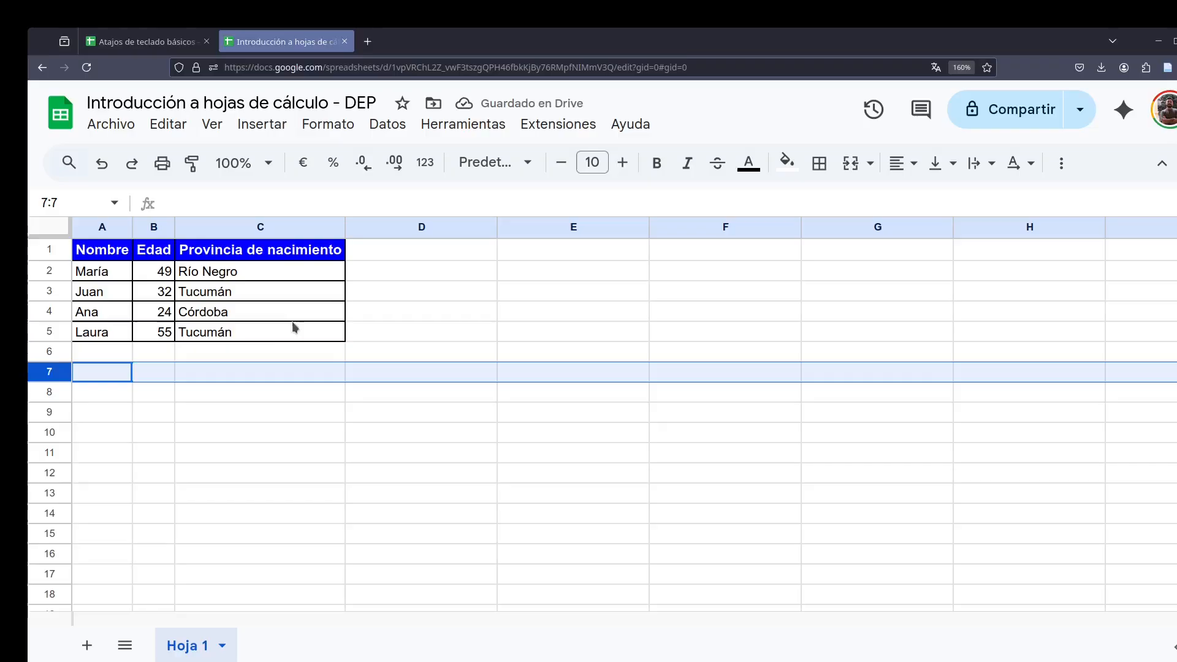
{"action": "left_click", "coordinate": [291, 331]}
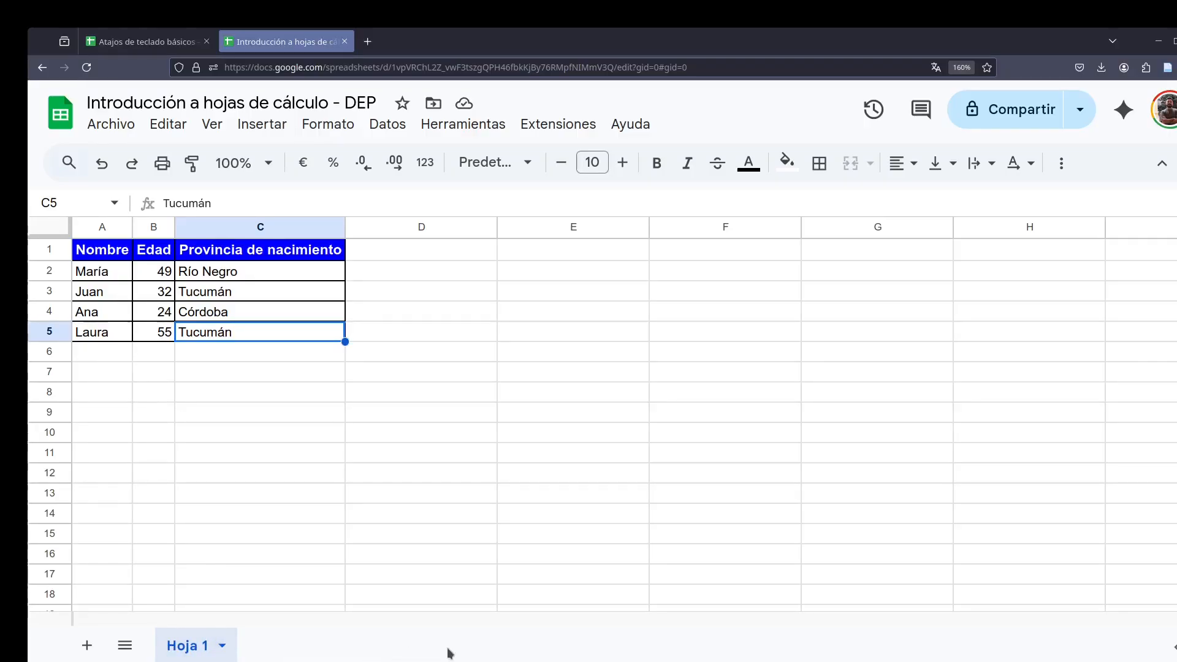
Add a second sheet to the spreadsheet, return to Hoja 1 and select its table range A1:C5
{"action": "left_click", "coordinate": [86, 645]}
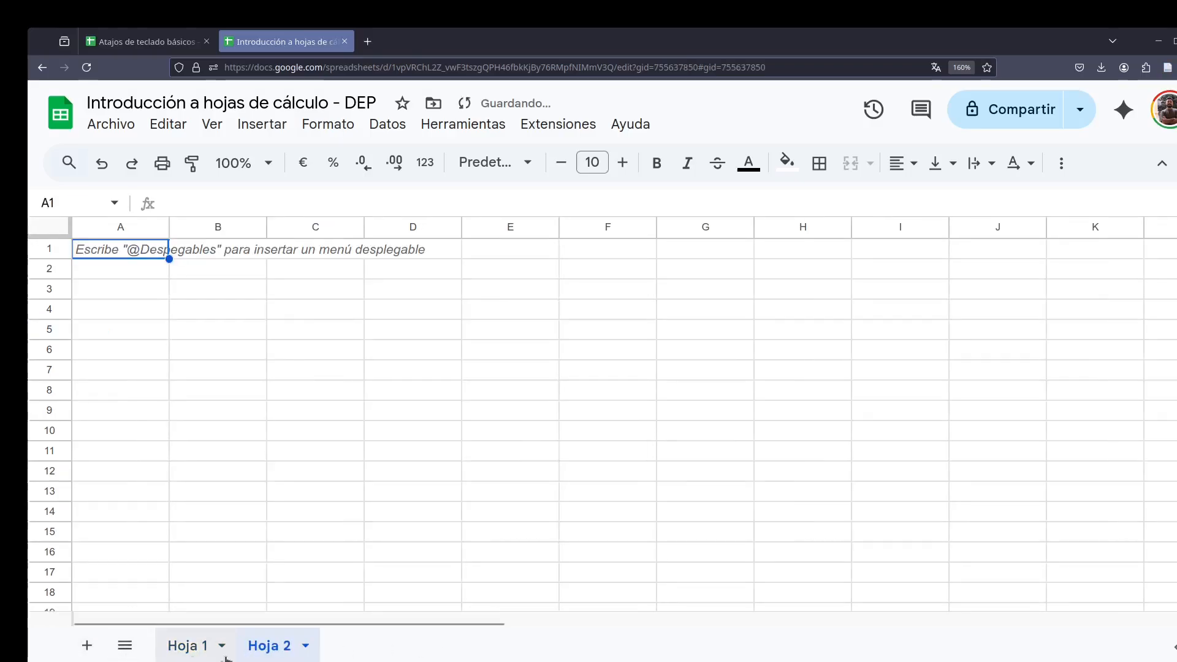
{"action": "left_click", "coordinate": [206, 648]}
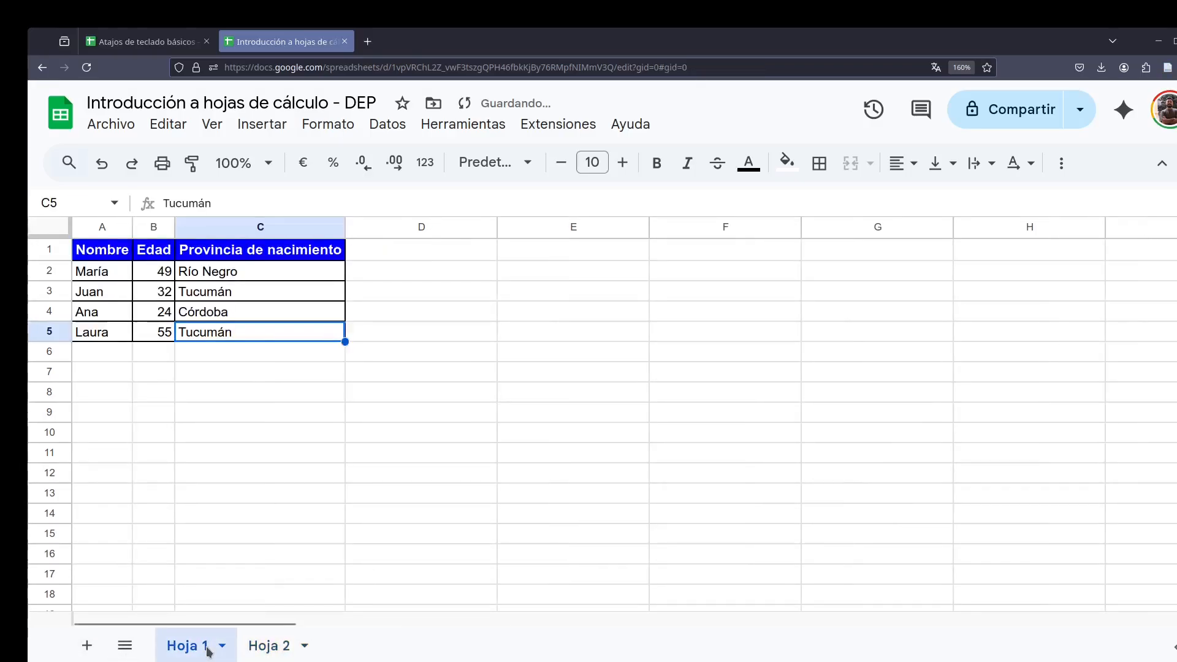
{"action": "left_click", "coordinate": [259, 650]}
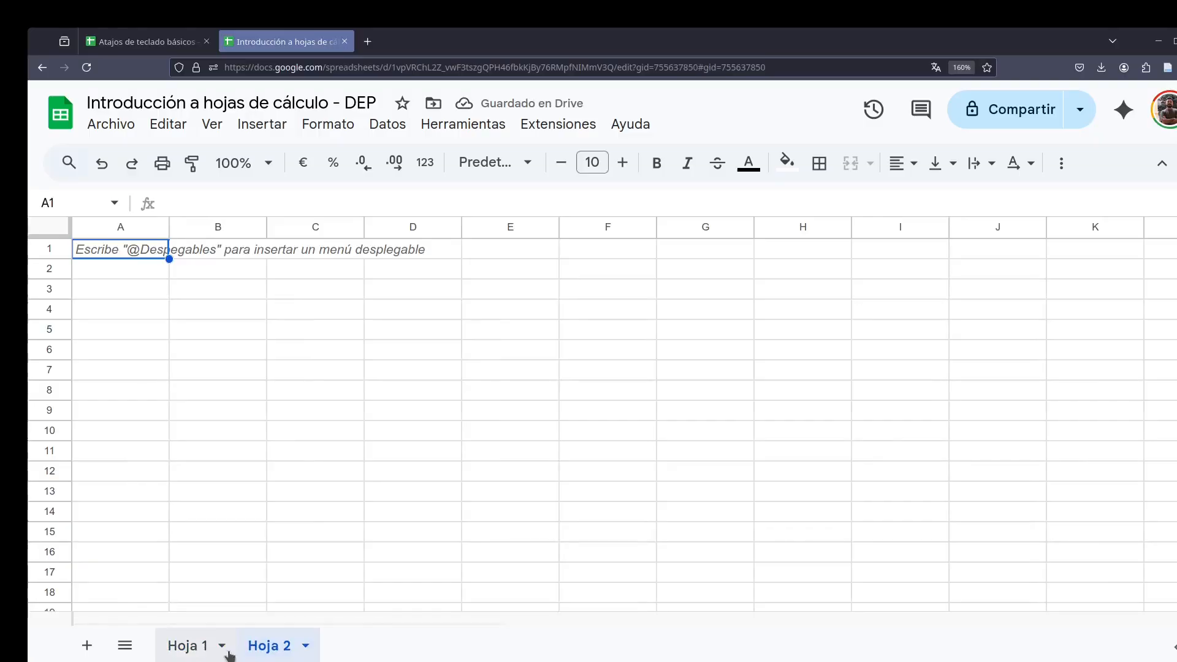
{"action": "left_click", "coordinate": [183, 649]}
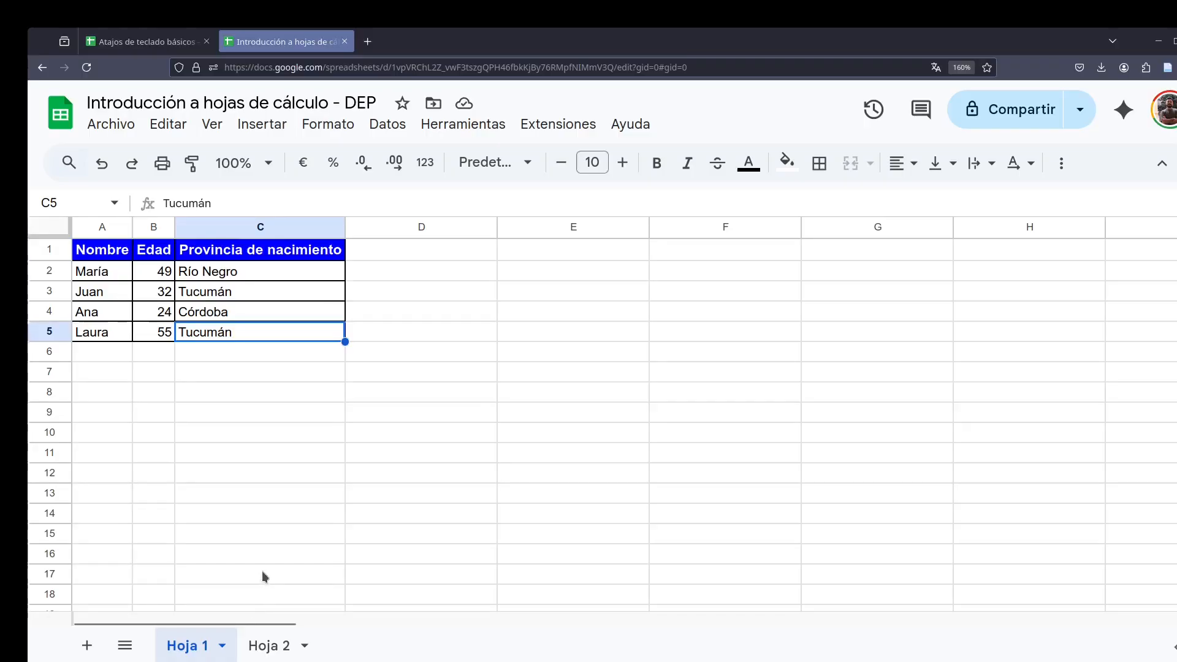
{"action": "left_click", "coordinate": [265, 654]}
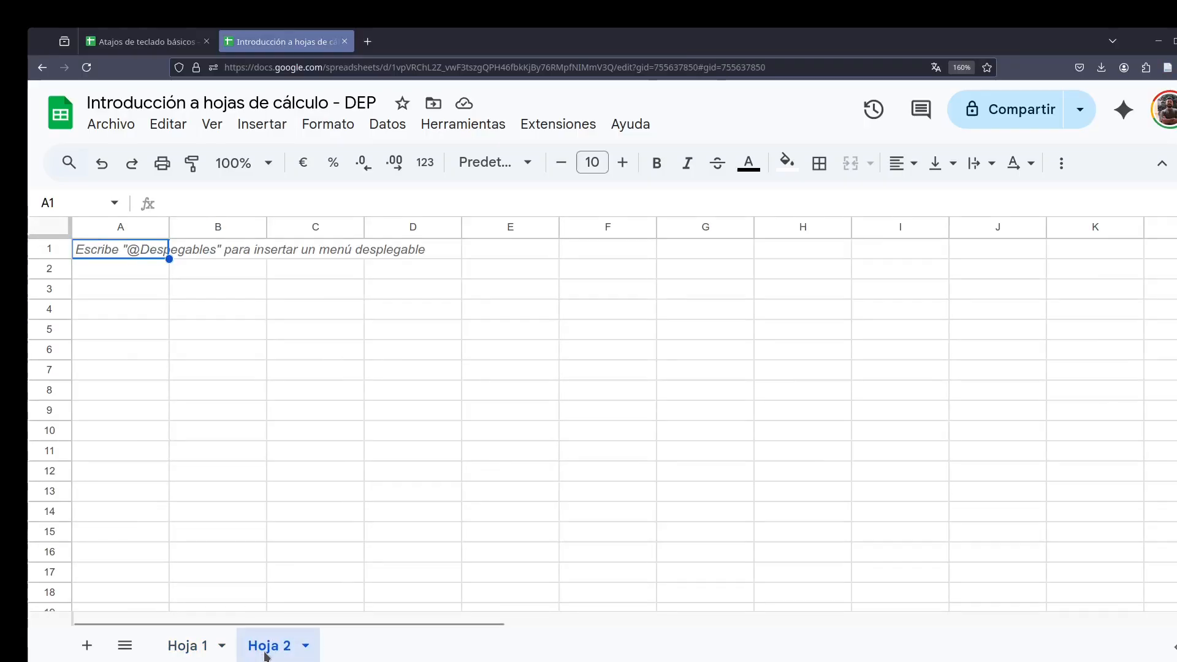
{"action": "left_click", "coordinate": [176, 647]}
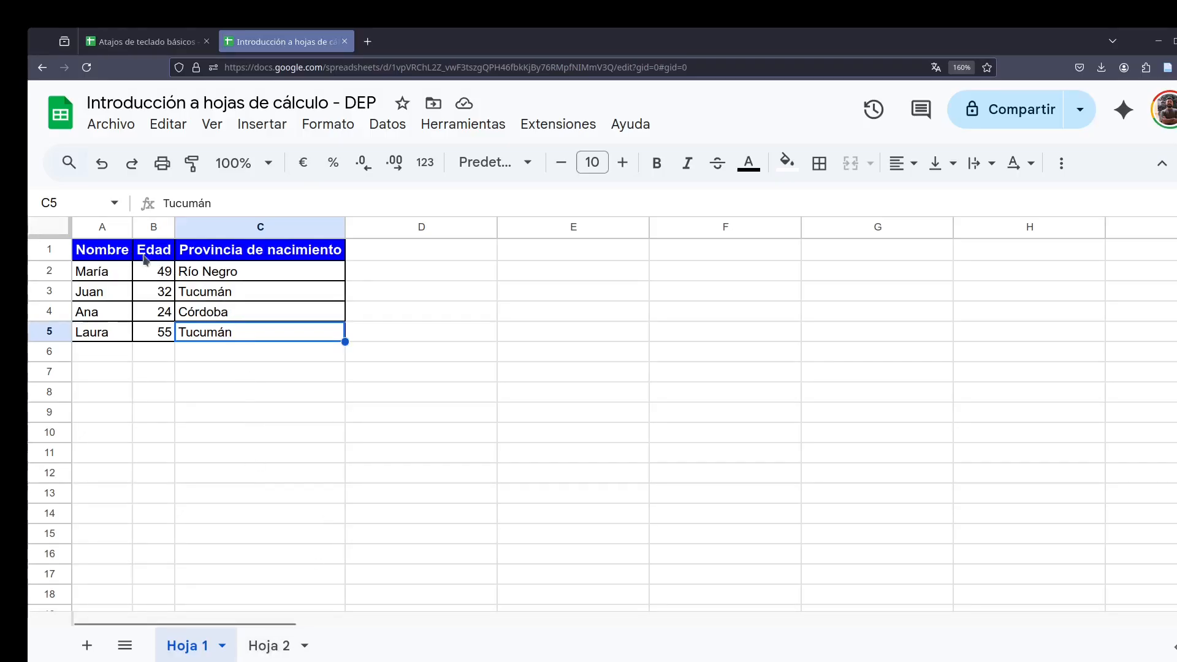
{"action": "left_click_drag", "start_coordinate": [123, 248], "coordinate": [205, 332]}
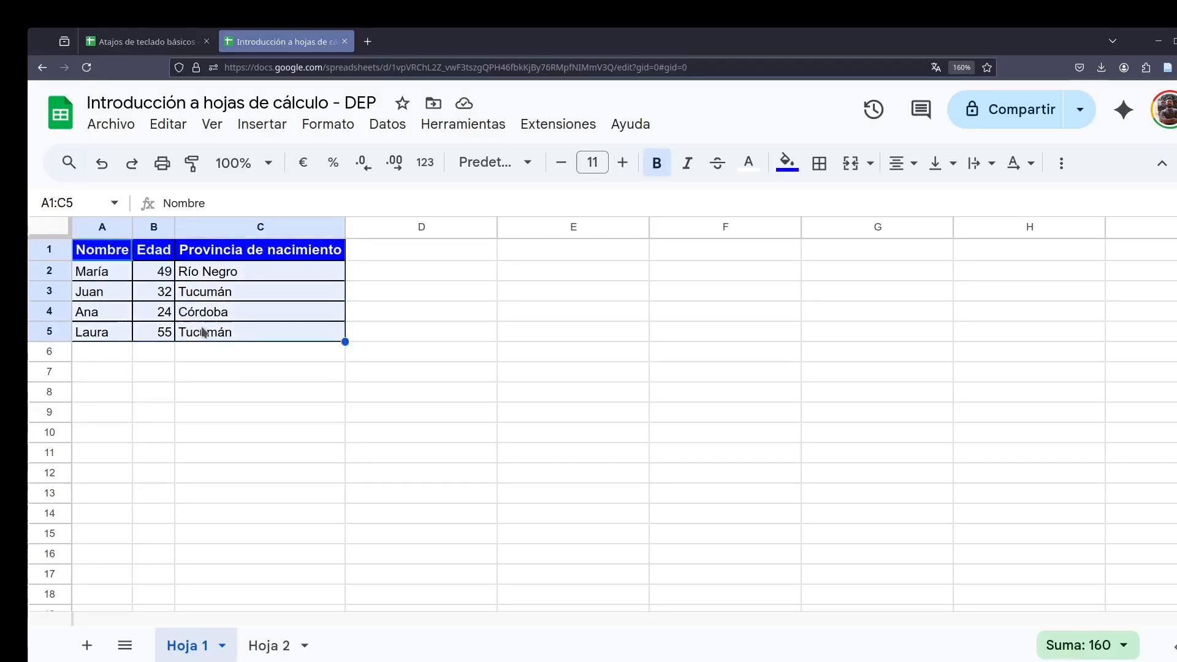
In cell B3 of Hoja 2, enter the formula ='Hoja 1'!A2 to bring in the first name from Hoja 1
{"action": "left_click", "coordinate": [268, 645]}
{"action": "left_click", "coordinate": [244, 290]}
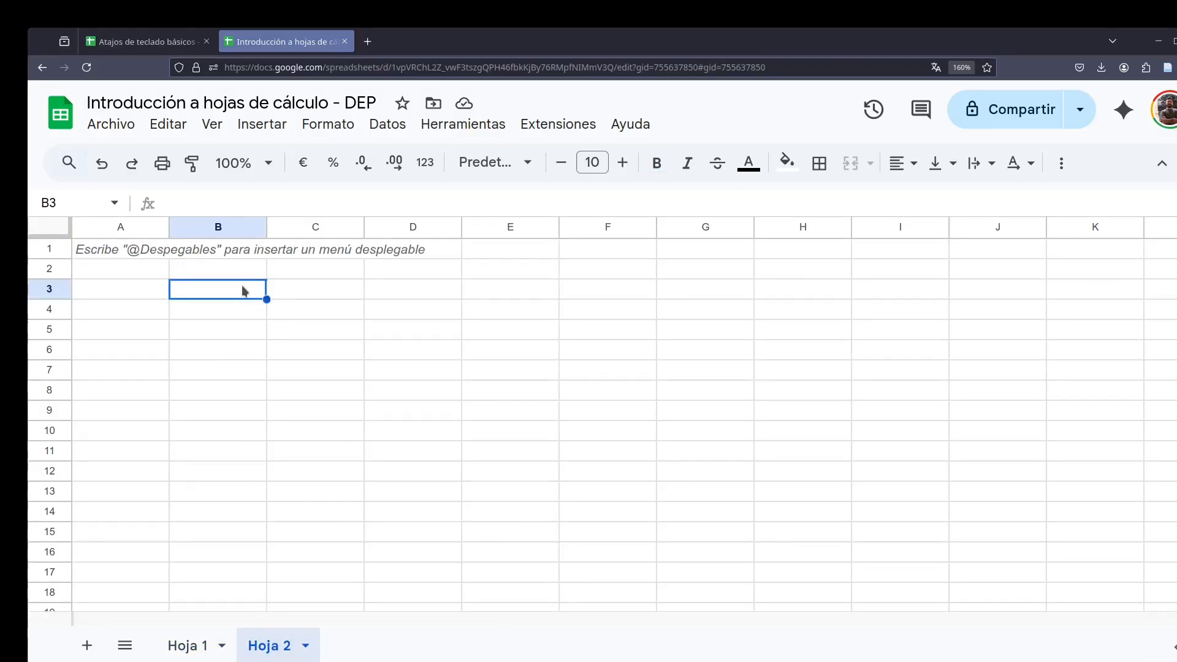
{"action": "type", "text": "="}
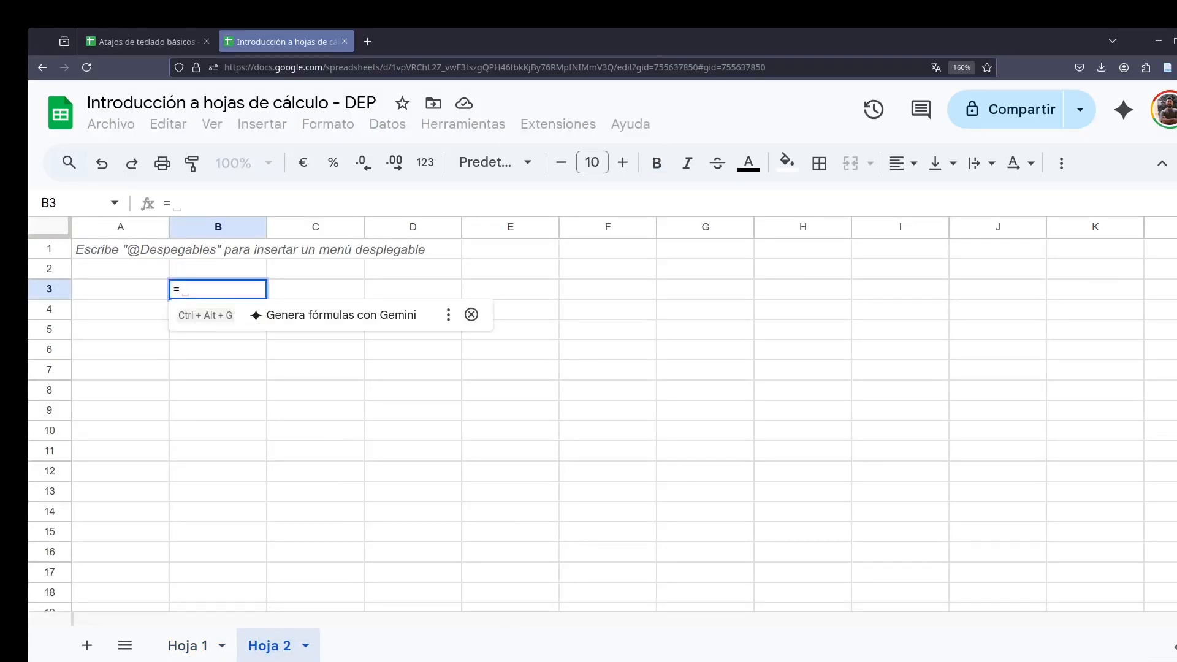
{"action": "left_click", "coordinate": [517, 289]}
{"action": "left_click", "coordinate": [517, 332]}
{"action": "left_click", "coordinate": [343, 390]}
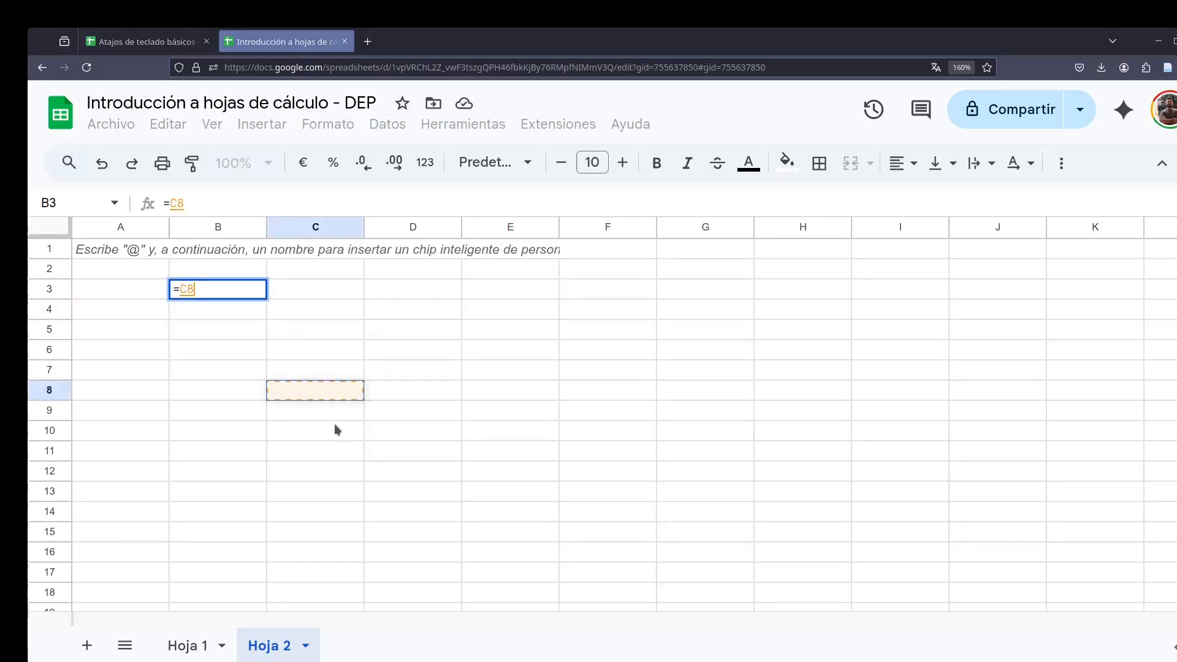
{"action": "left_click", "coordinate": [233, 413]}
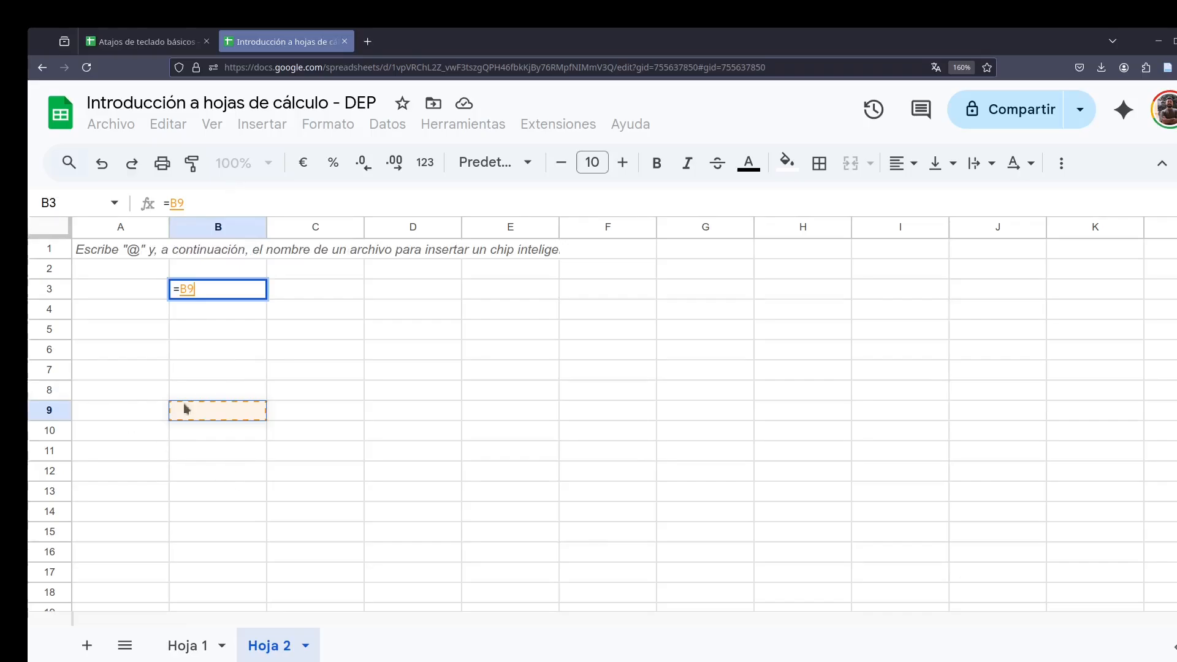
{"action": "left_click", "coordinate": [198, 645]}
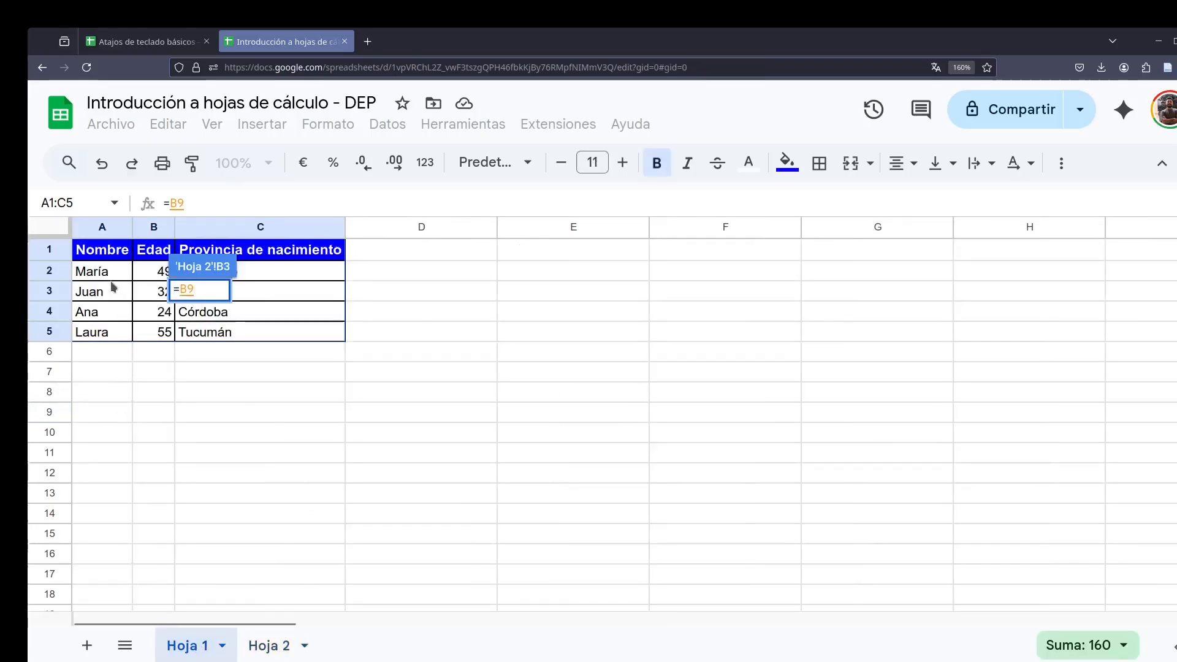
{"action": "left_click", "coordinate": [116, 274]}
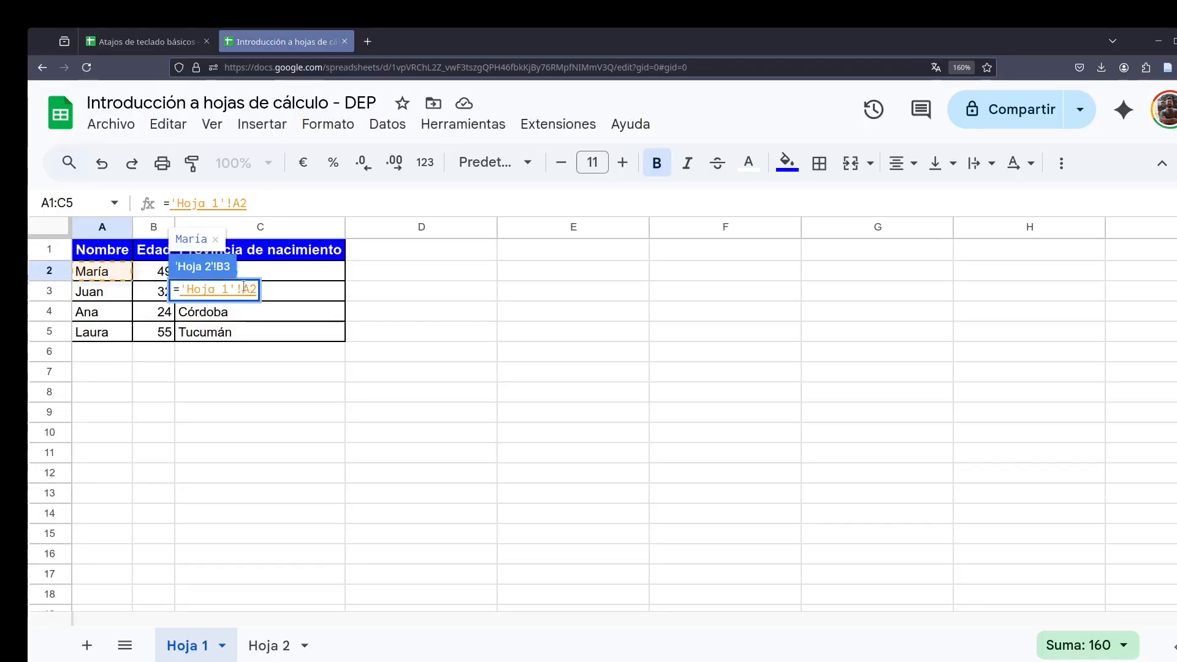
{"action": "left_click_drag", "start_coordinate": [244, 287], "coordinate": [180, 288]}
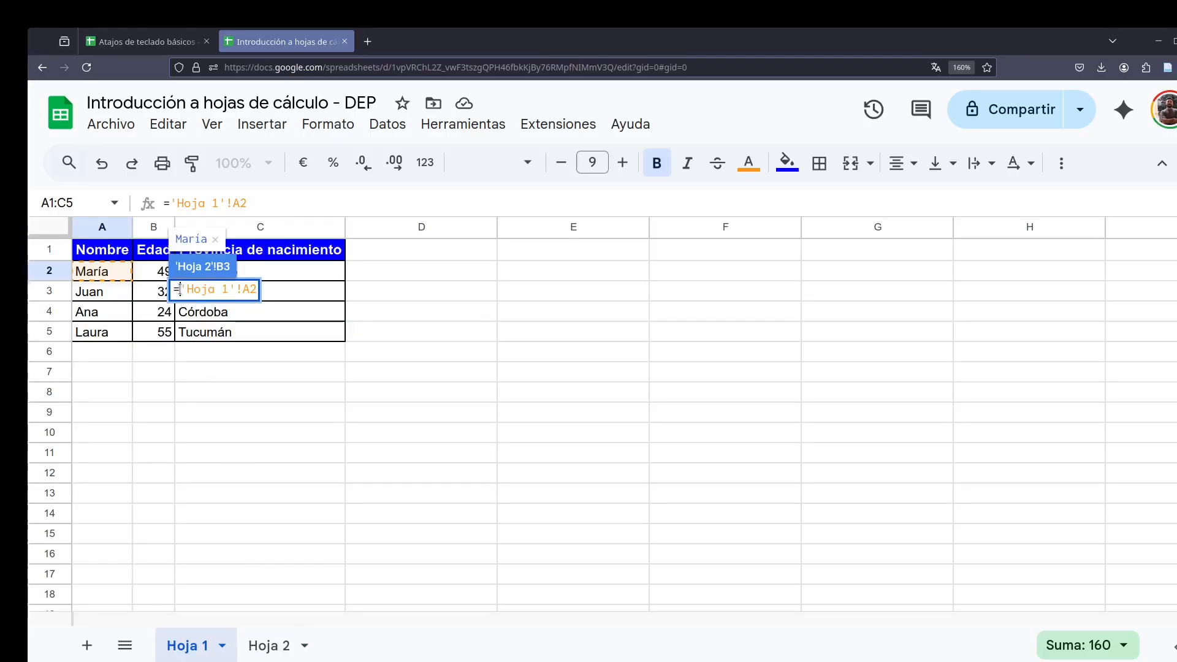
{"action": "left_click_drag", "start_coordinate": [180, 290], "coordinate": [237, 290]}
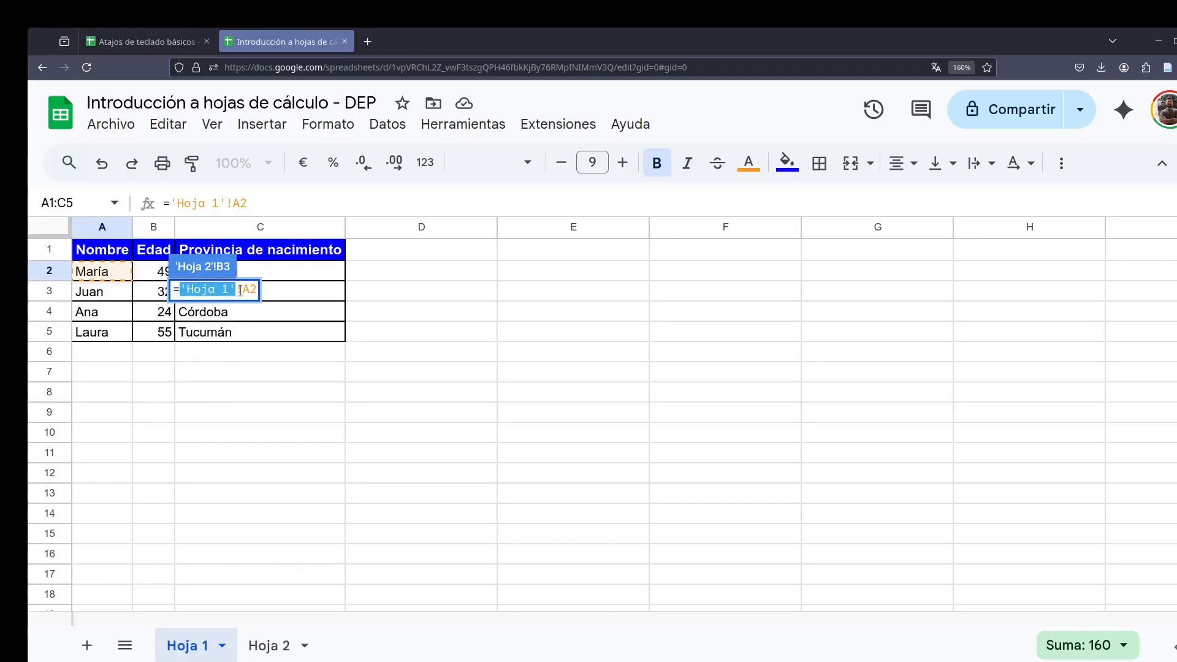
{"action": "left_click_drag", "start_coordinate": [243, 290], "coordinate": [258, 290]}
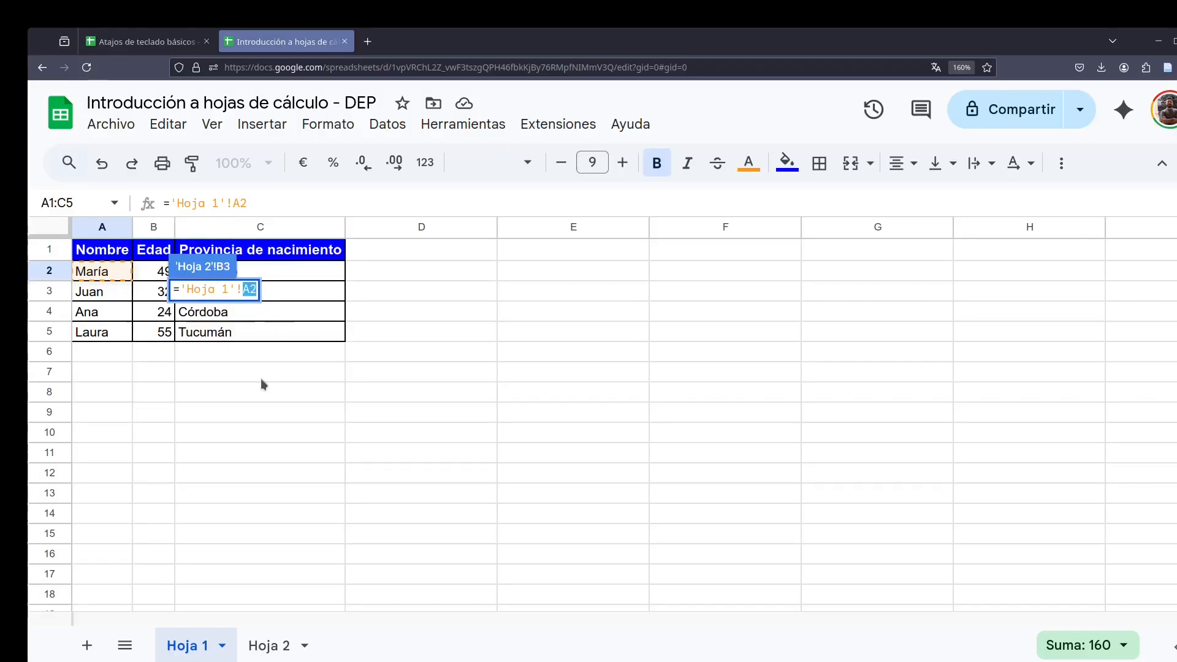
{"action": "key", "text": "Return"}
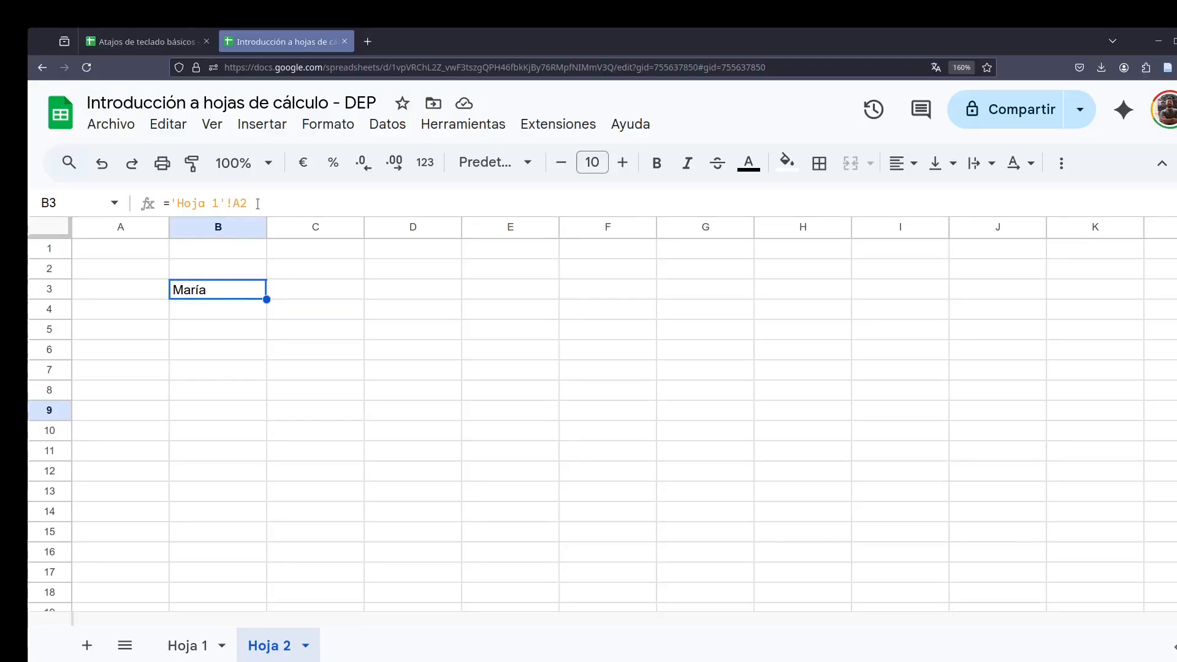
Examine the cross-sheet reference in the formula of cell B3
{"action": "left_click_drag", "start_coordinate": [255, 201], "coordinate": [169, 199]}
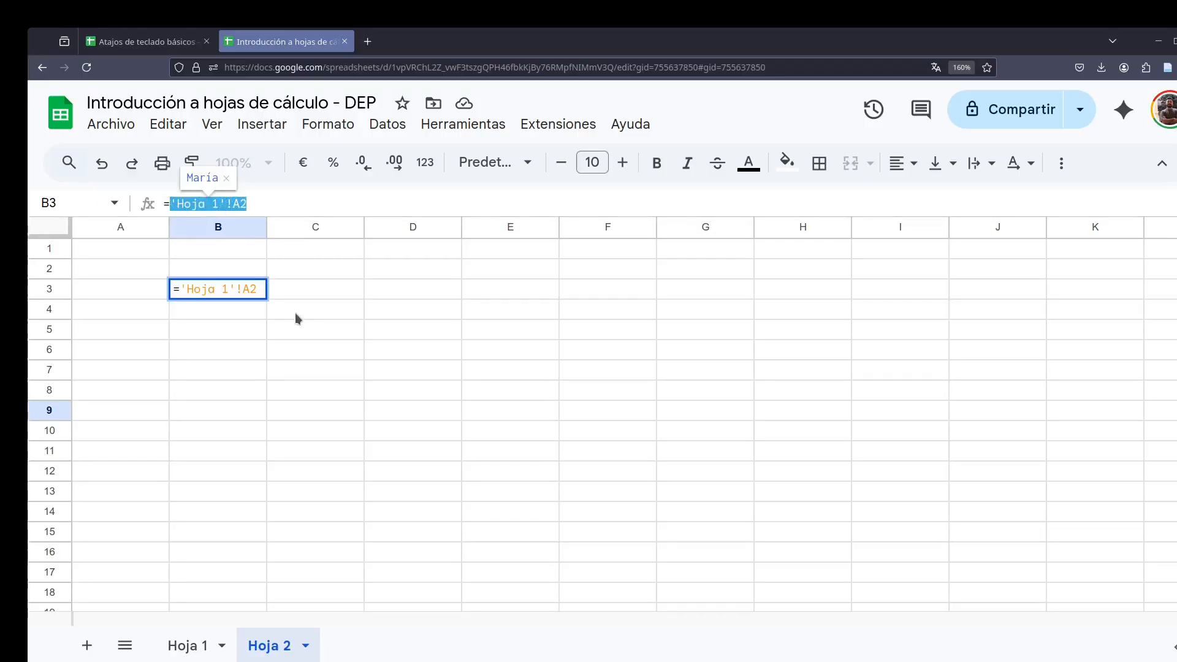
{"action": "key", "text": "Return"}
{"action": "key", "text": "Up"}
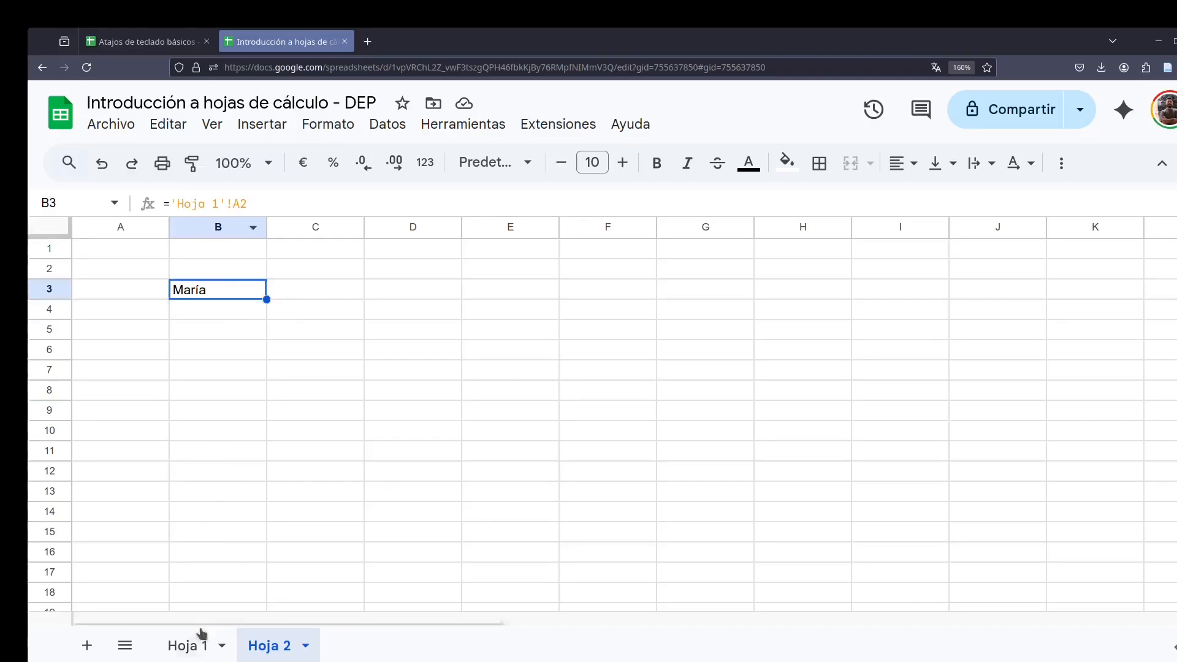
In cell C3 of Hoja 2, enter the formula ='Hoja 1'!C2 to bring in the matching province of birth
{"action": "left_click", "coordinate": [303, 293]}
{"action": "type", "text": "="}
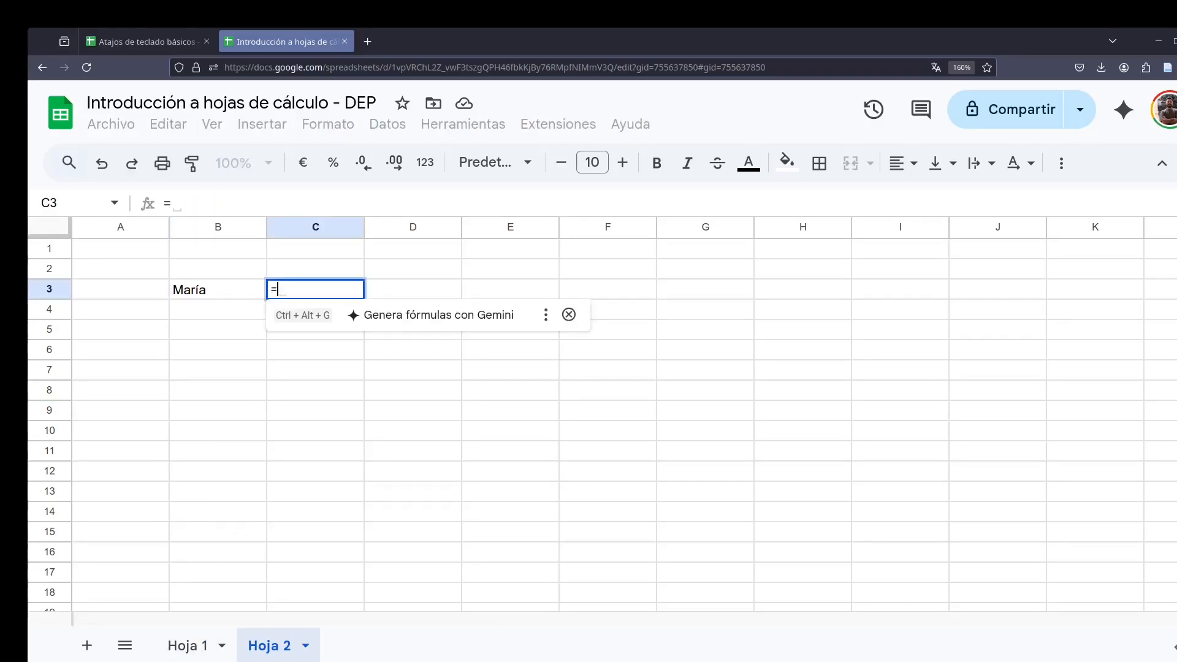
{"action": "left_click", "coordinate": [188, 646]}
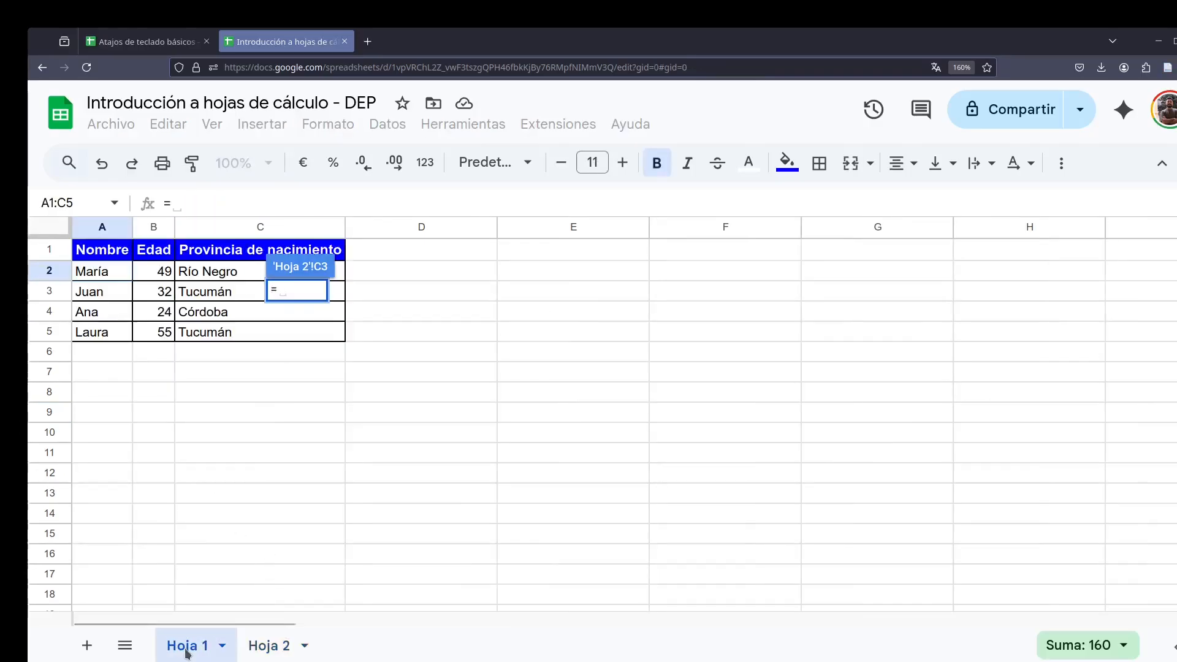
{"action": "left_click", "coordinate": [232, 318]}
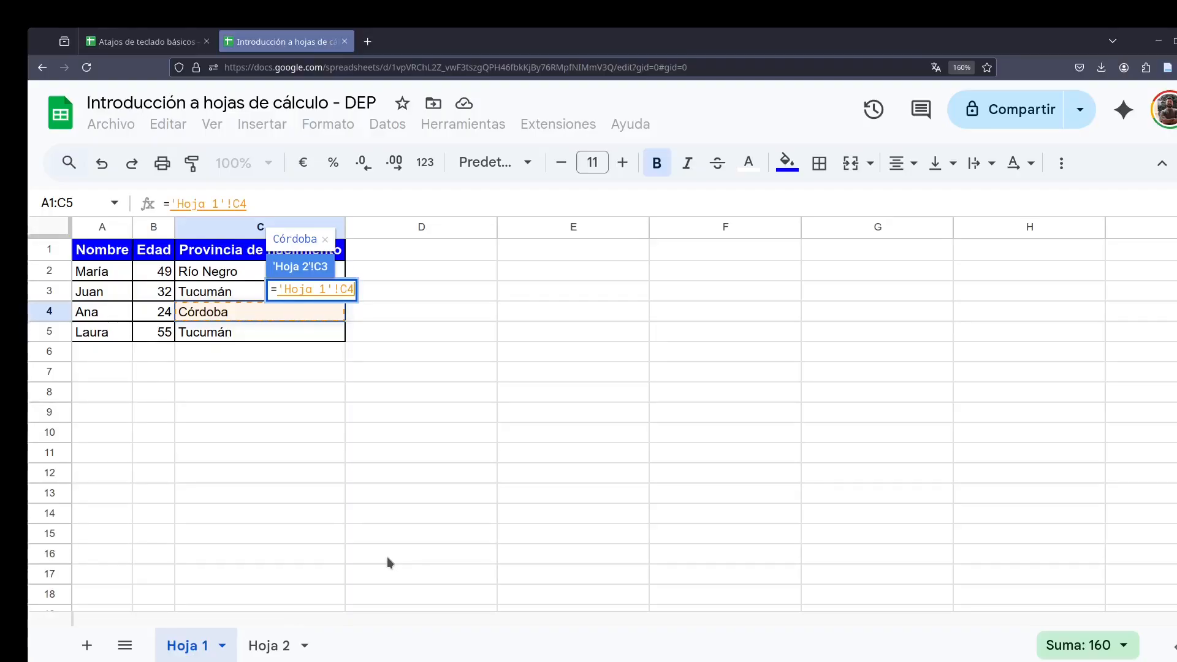
{"action": "left_click", "coordinate": [242, 273]}
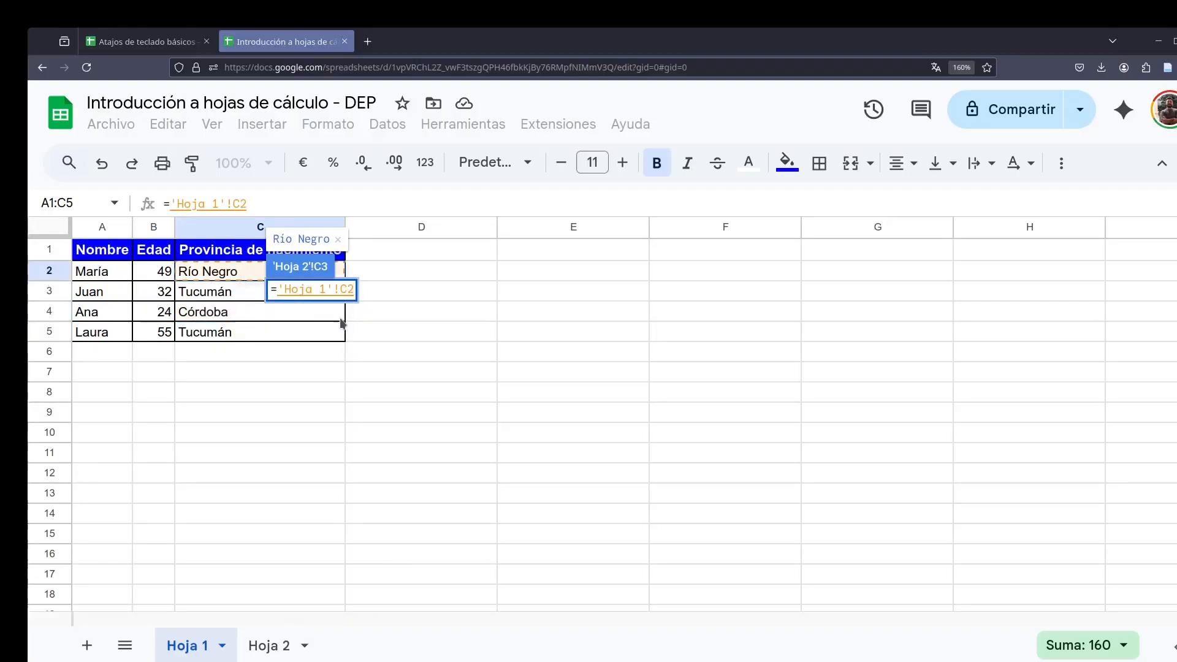
{"action": "key", "text": "Return"}
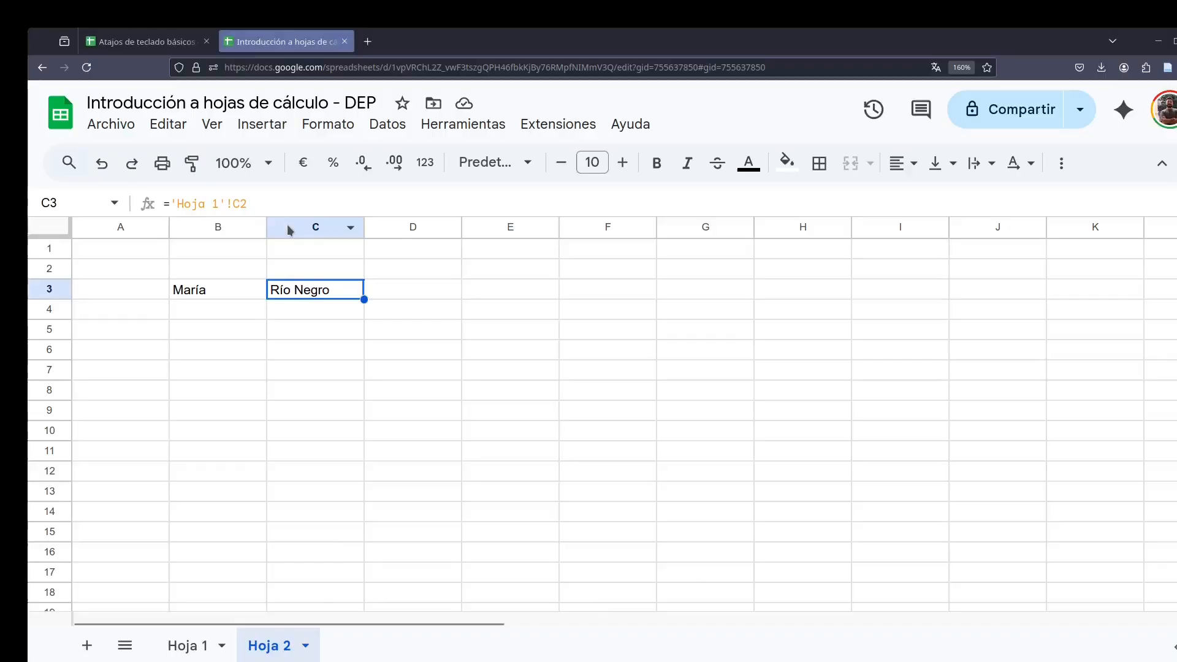
Rename the sheet Hoja 1 as "Base de personas"
{"action": "left_click", "coordinate": [224, 102]}
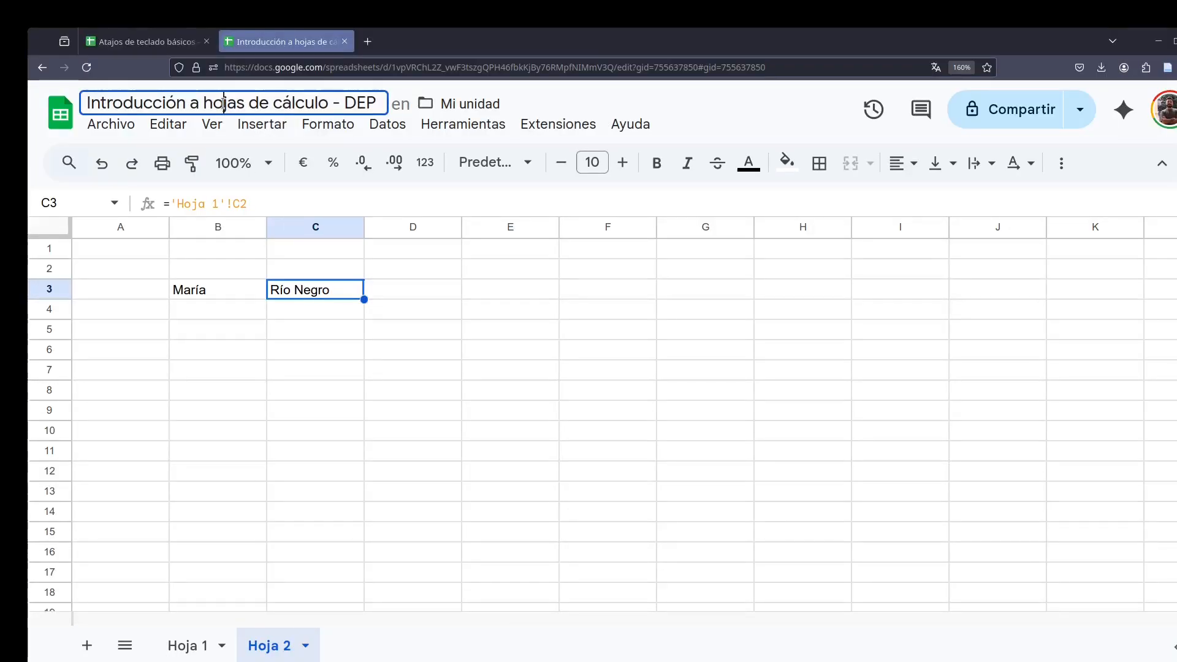
{"action": "left_click", "coordinate": [190, 647]}
{"action": "right_click", "coordinate": [193, 648]}
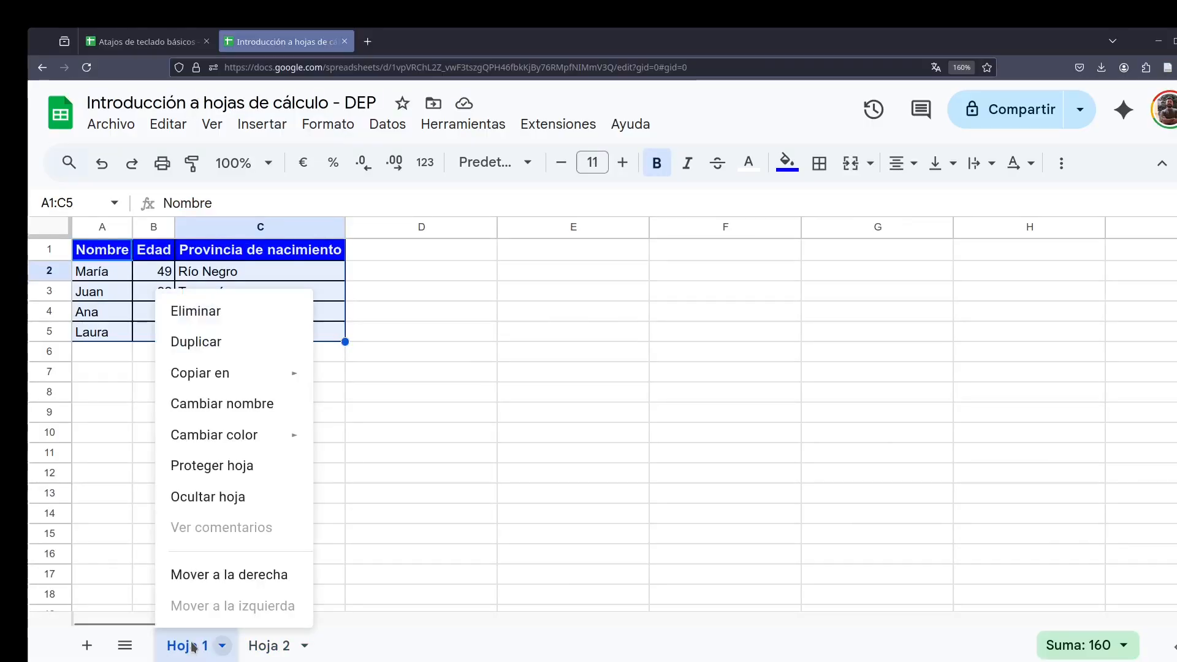
{"action": "left_click", "coordinate": [260, 412]}
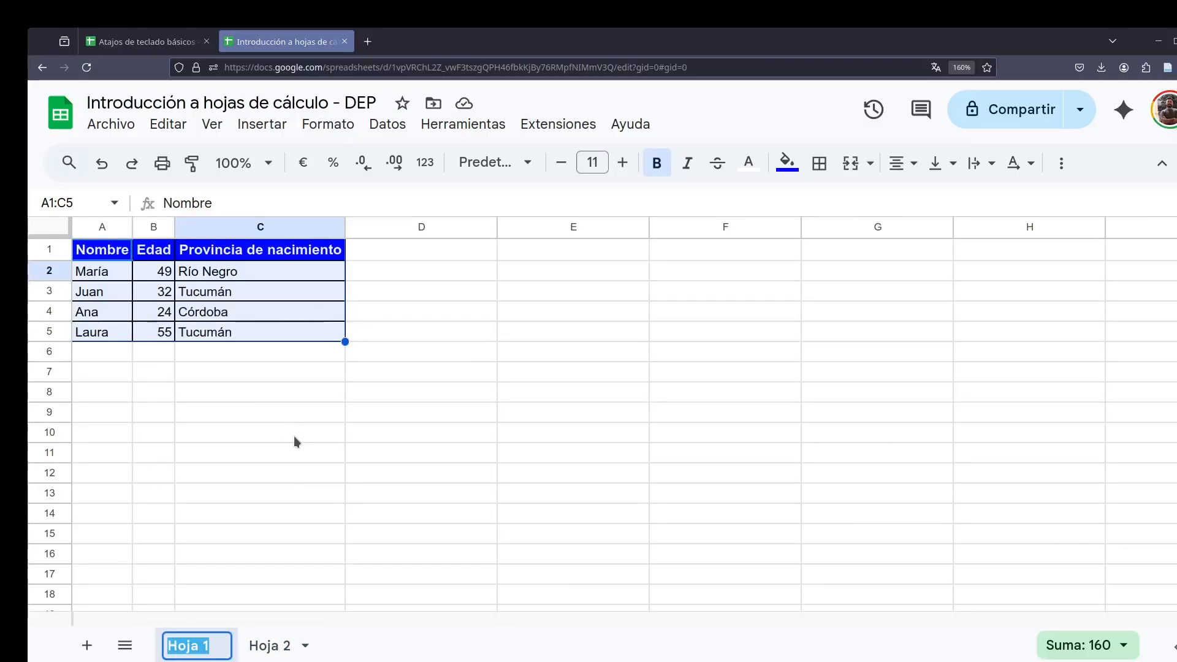
{"action": "type", "text": "Base de per"}
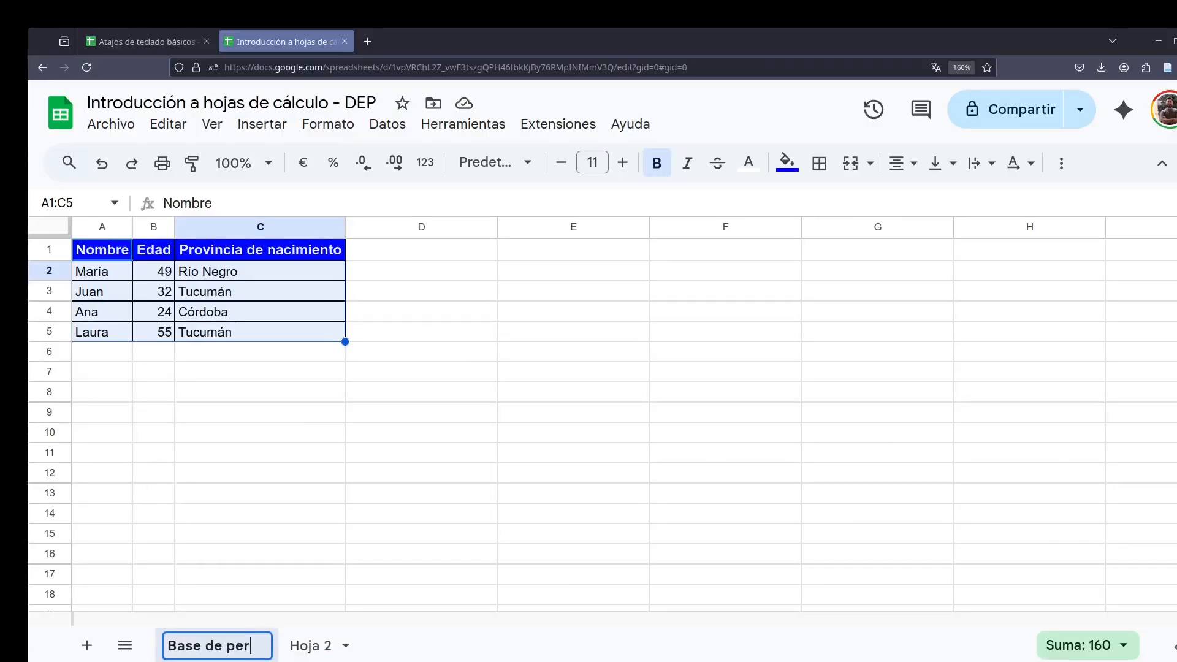
{"action": "type", "text": "osonas"}
{"action": "key", "text": "Return"}
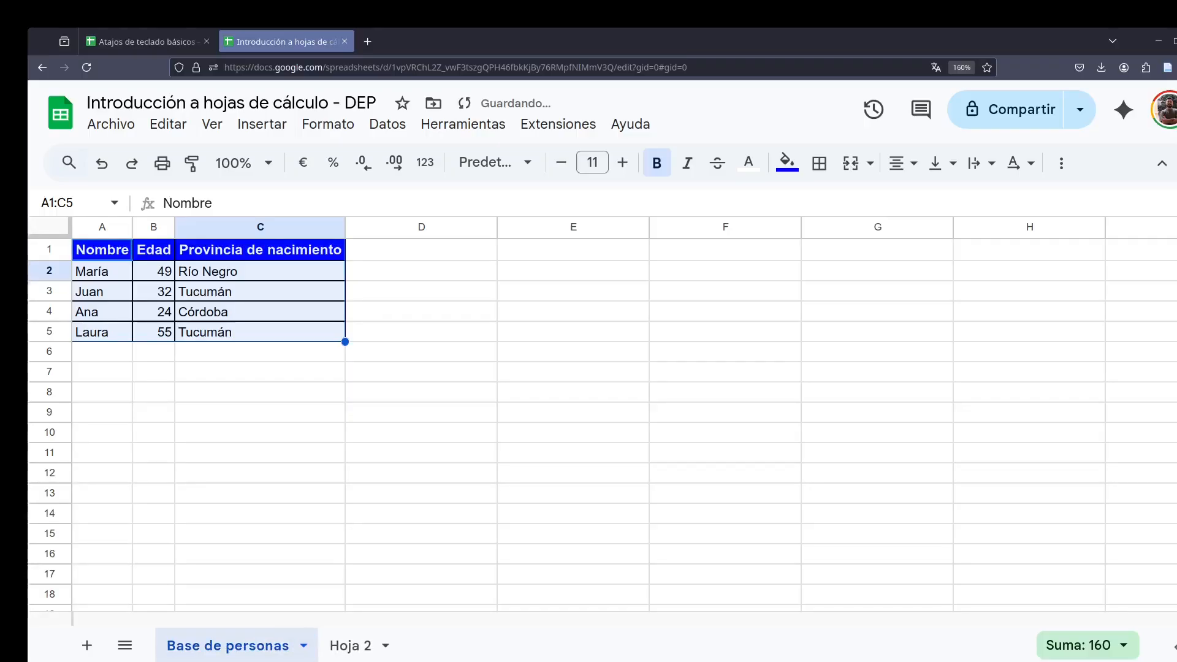
Rename the sheet Hoja 2 as "Cálculos"
{"action": "right_click", "coordinate": [346, 645]}
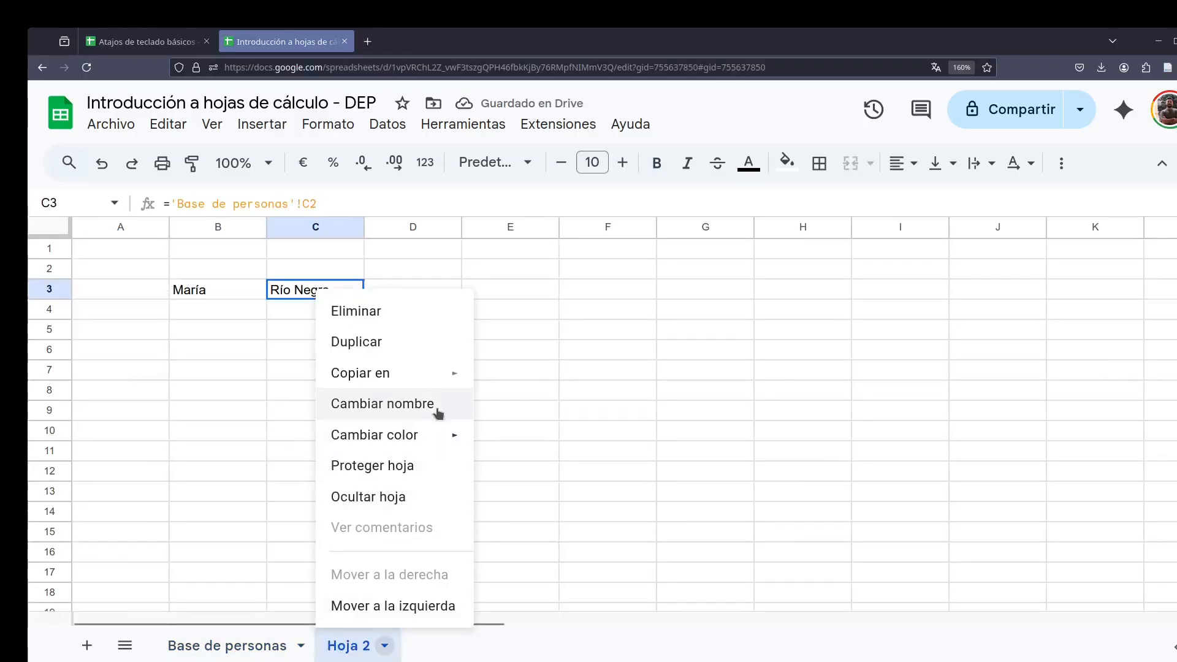
{"action": "left_click", "coordinate": [453, 406]}
{"action": "type", "text": "Cál"}
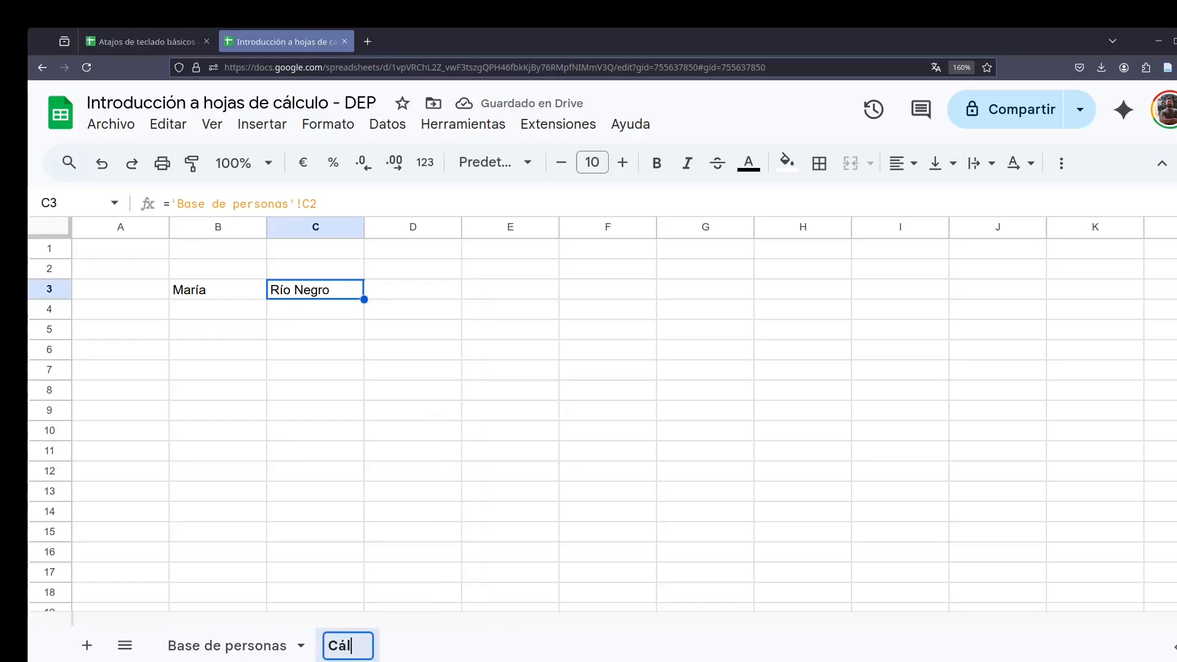
{"action": "type", "text": "culos"}
{"action": "key", "text": "Return"}
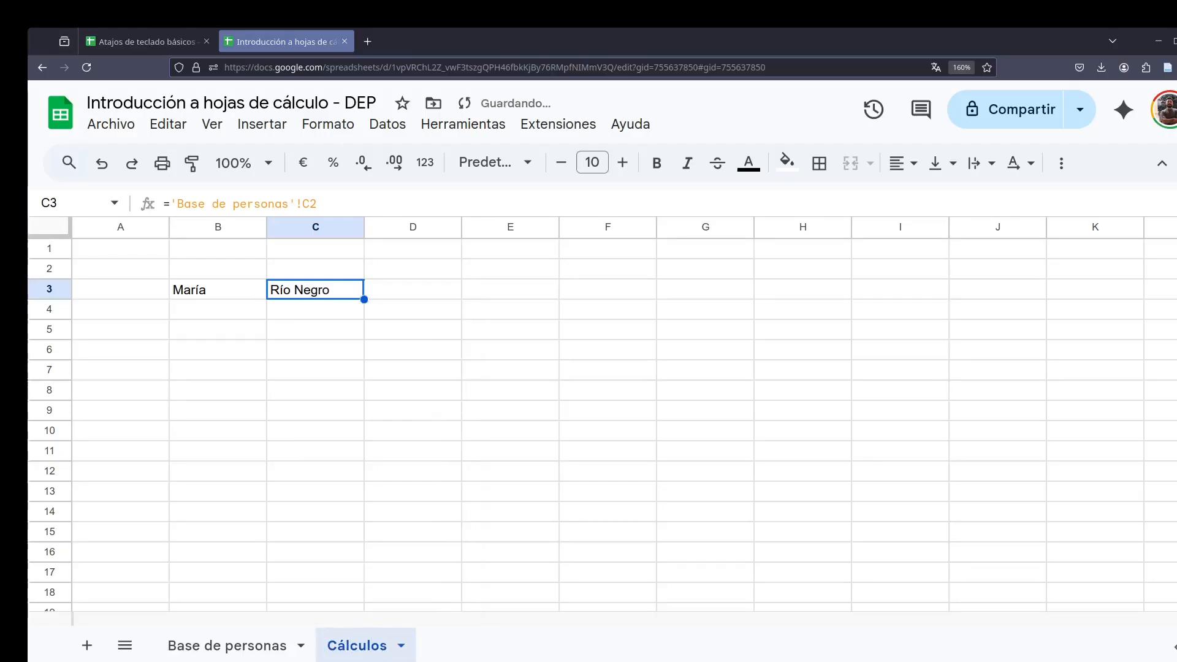
Examine the sheet name and cell reference in the formula of cell B3 on the Cálculos sheet
{"action": "left_click", "coordinate": [218, 290]}
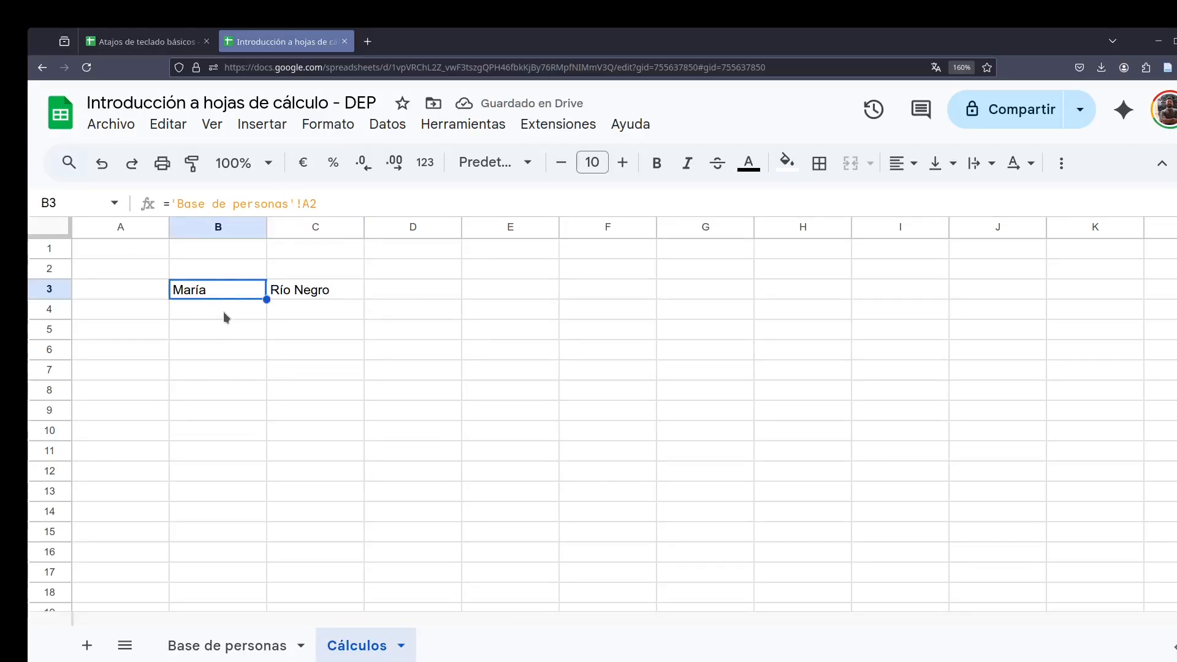
{"action": "left_click", "coordinate": [325, 203]}
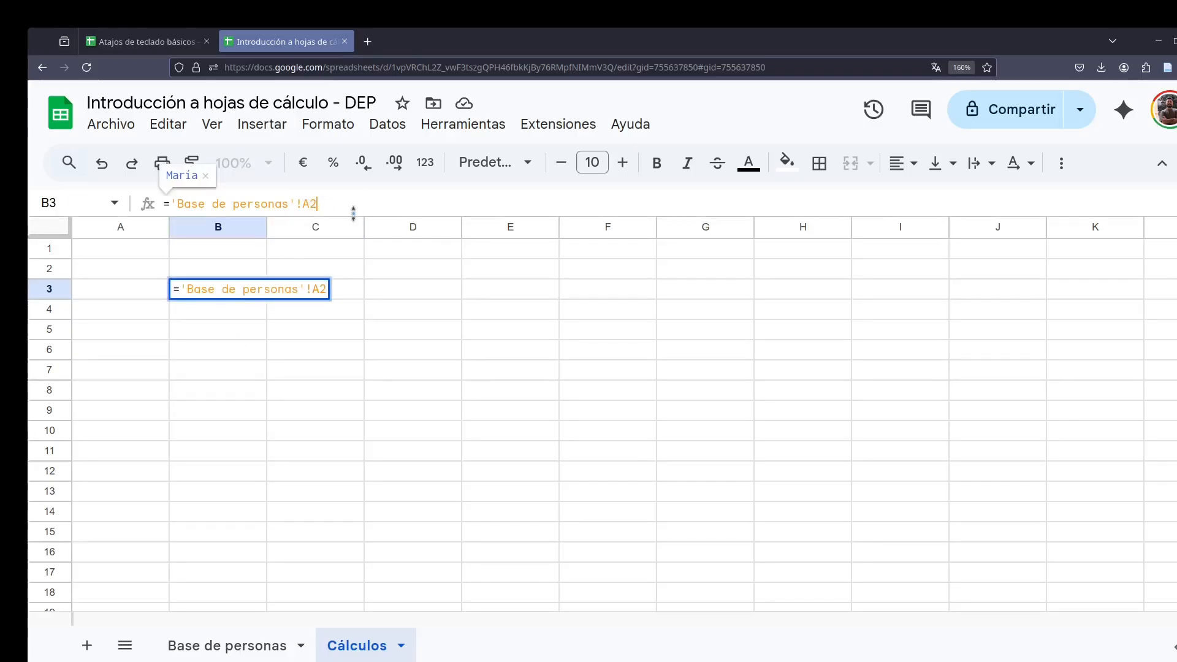
{"action": "left_click", "coordinate": [250, 331]}
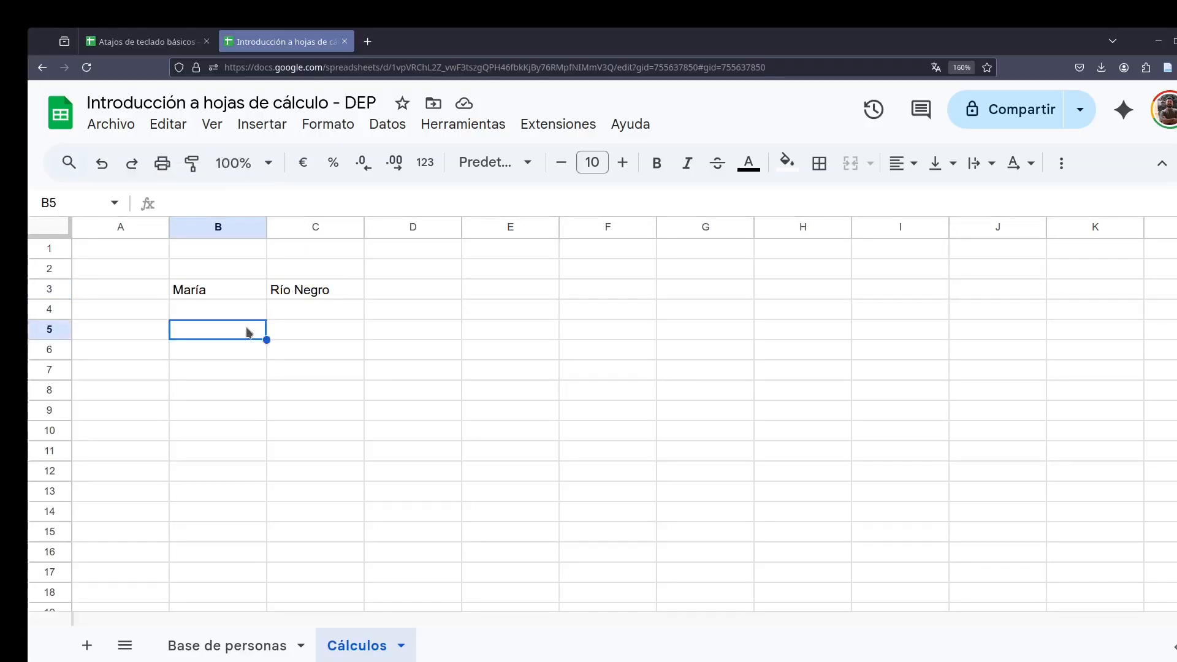
{"action": "left_click", "coordinate": [235, 297]}
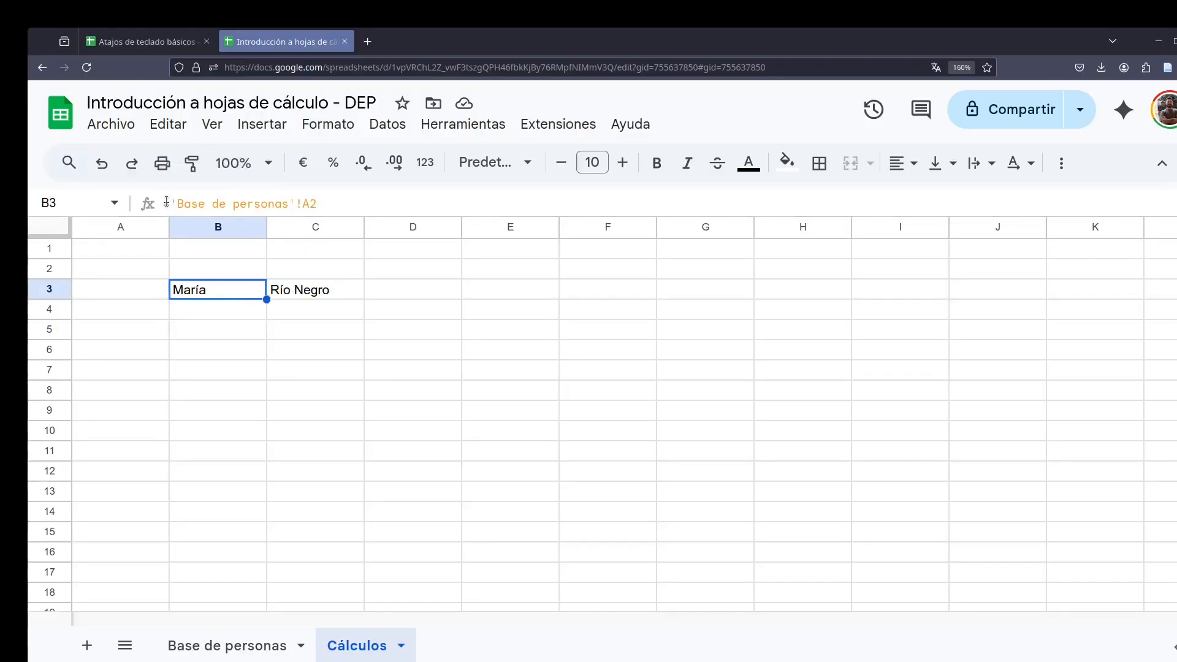
{"action": "left_click_drag", "start_coordinate": [166, 202], "coordinate": [387, 207]}
{"action": "left_click", "coordinate": [394, 206]}
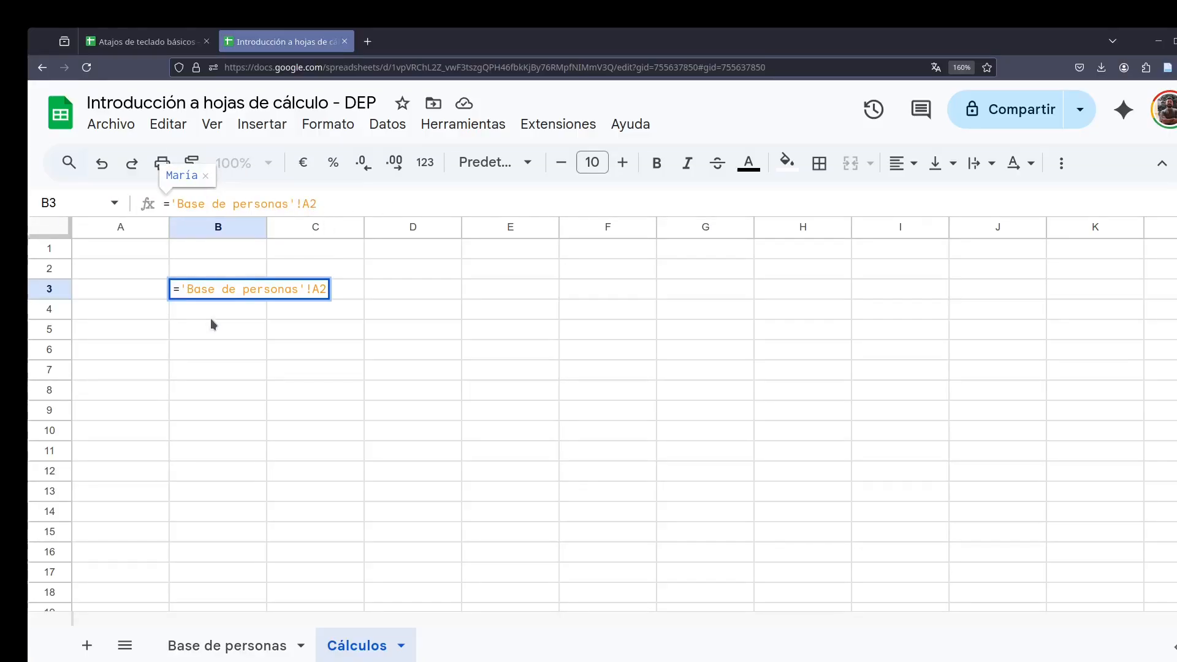
{"action": "key", "text": "Return"}
{"action": "left_click", "coordinate": [213, 293]}
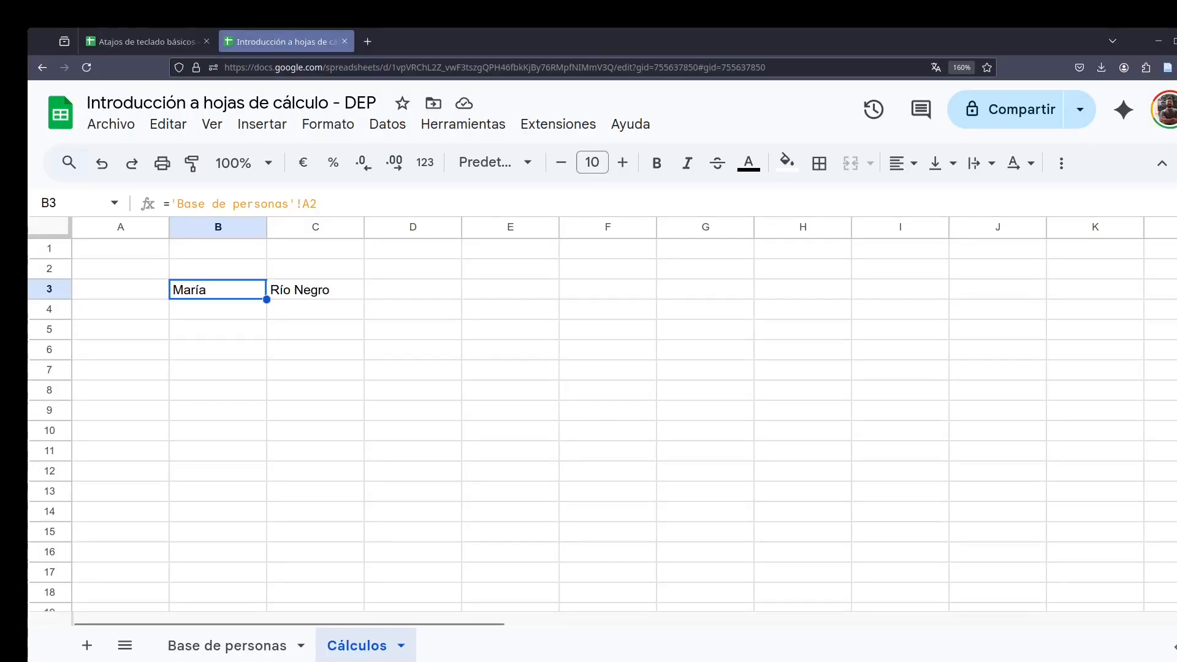
On the Base de personas sheet, enter the formula =A2 in cell E2 to reference the first name in the table
{"action": "left_click", "coordinate": [227, 645]}
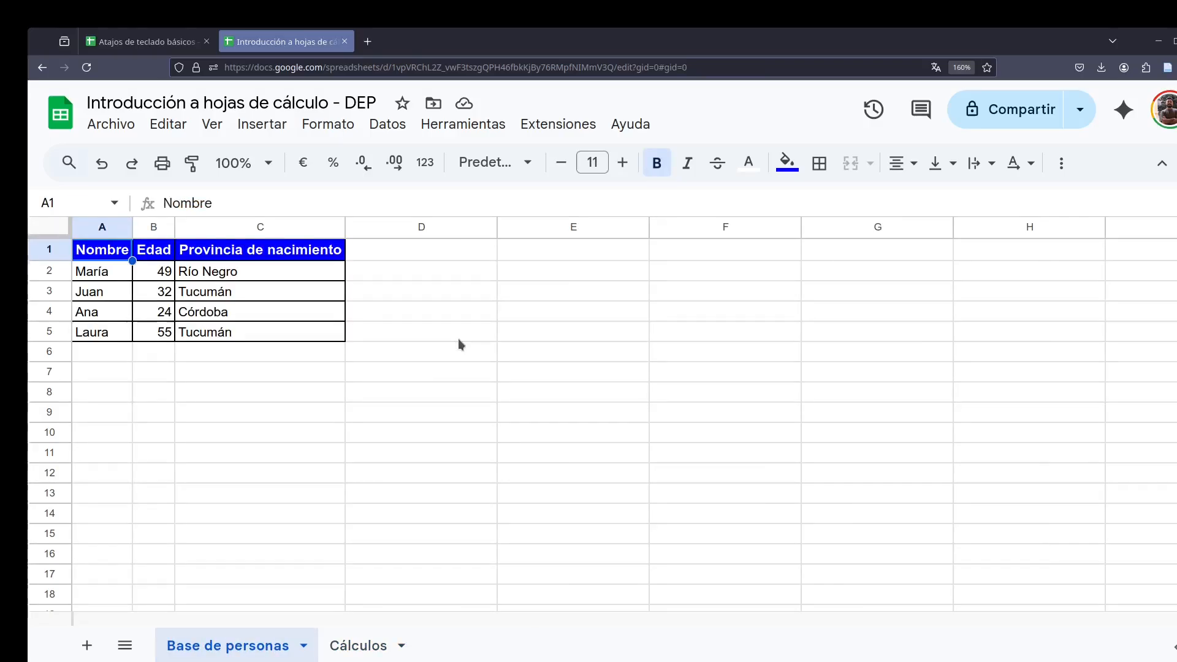
{"action": "left_click", "coordinate": [555, 270]}
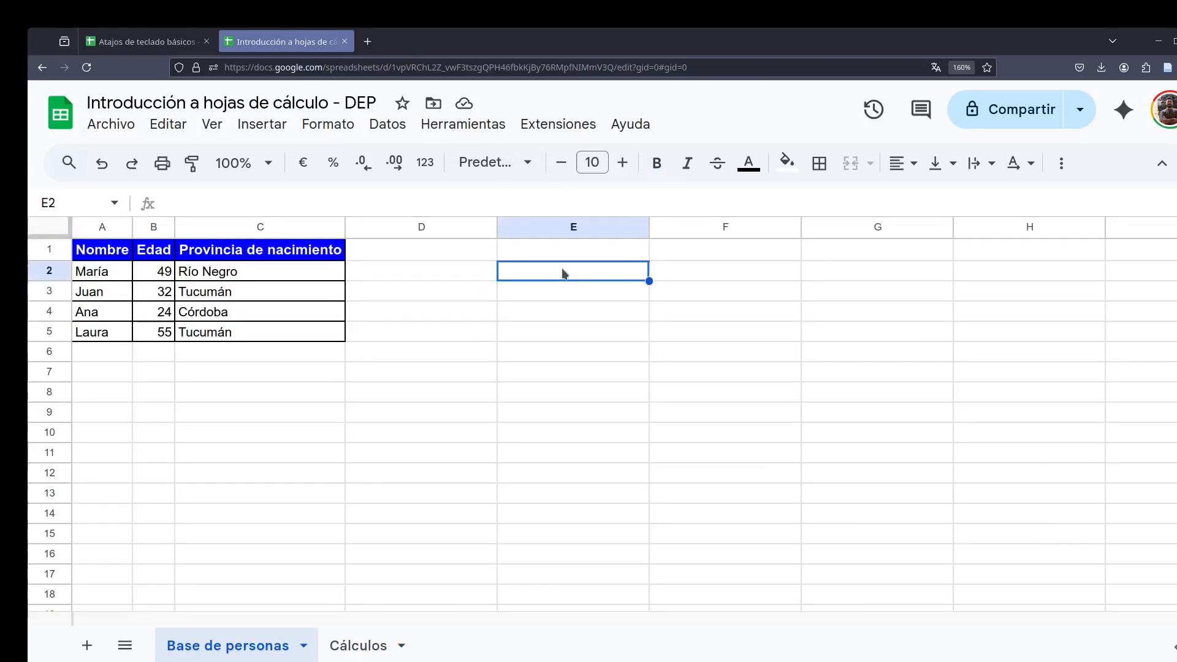
{"action": "type", "text": "="}
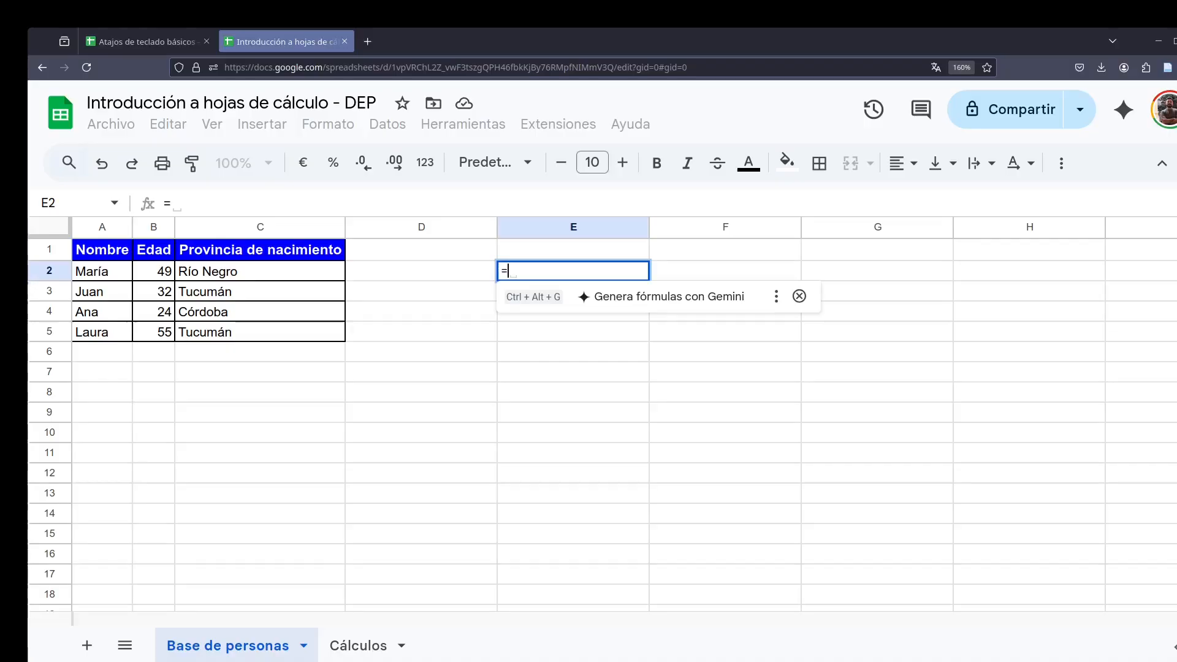
{"action": "left_click", "coordinate": [105, 272]}
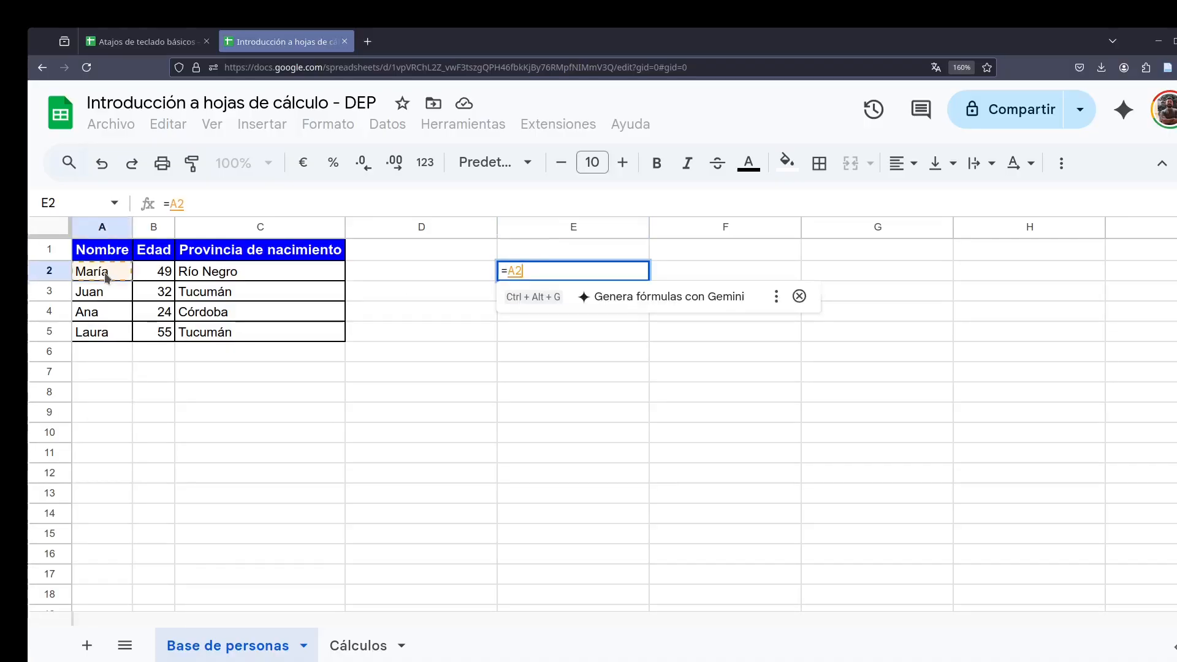
{"action": "key", "text": "Return"}
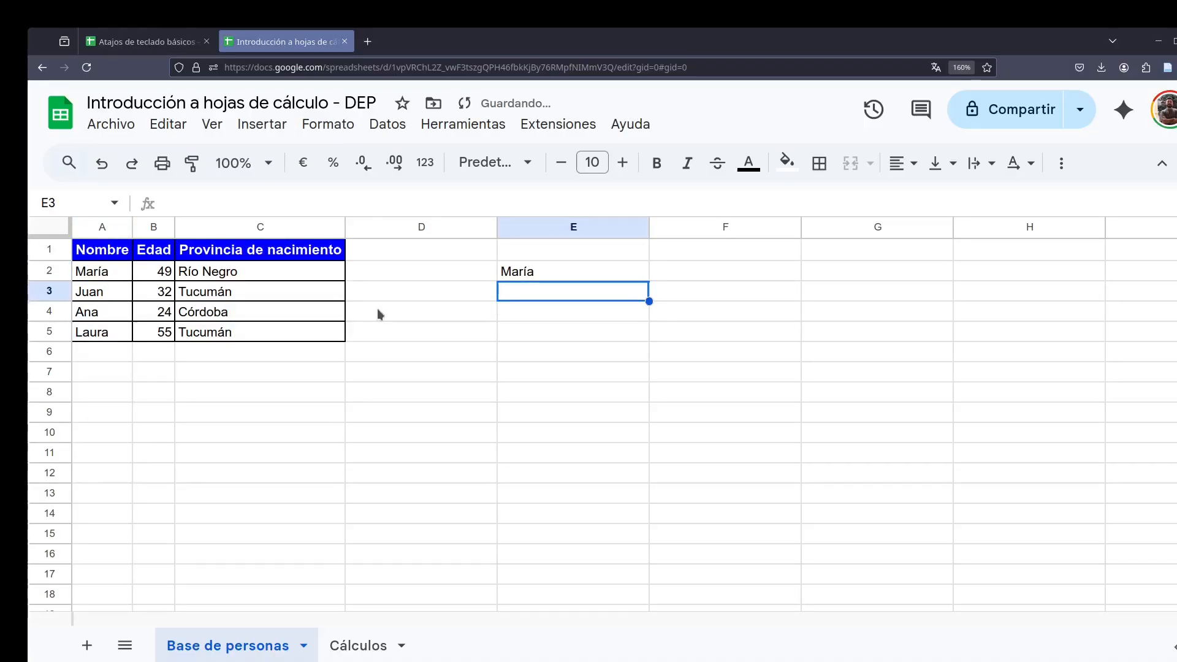
Fill the formula of cell E2 down through E5, to match the rows of the name column
{"action": "left_click", "coordinate": [605, 267]}
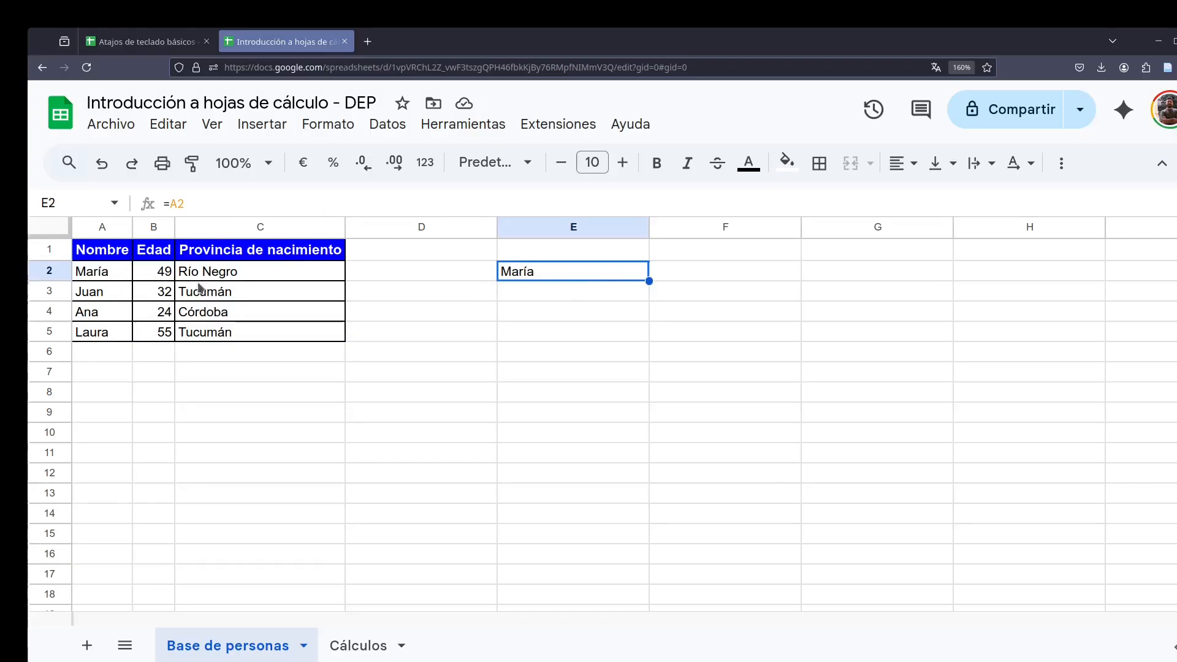
{"action": "left_click", "coordinate": [477, 277]}
{"action": "left_click", "coordinate": [267, 274]}
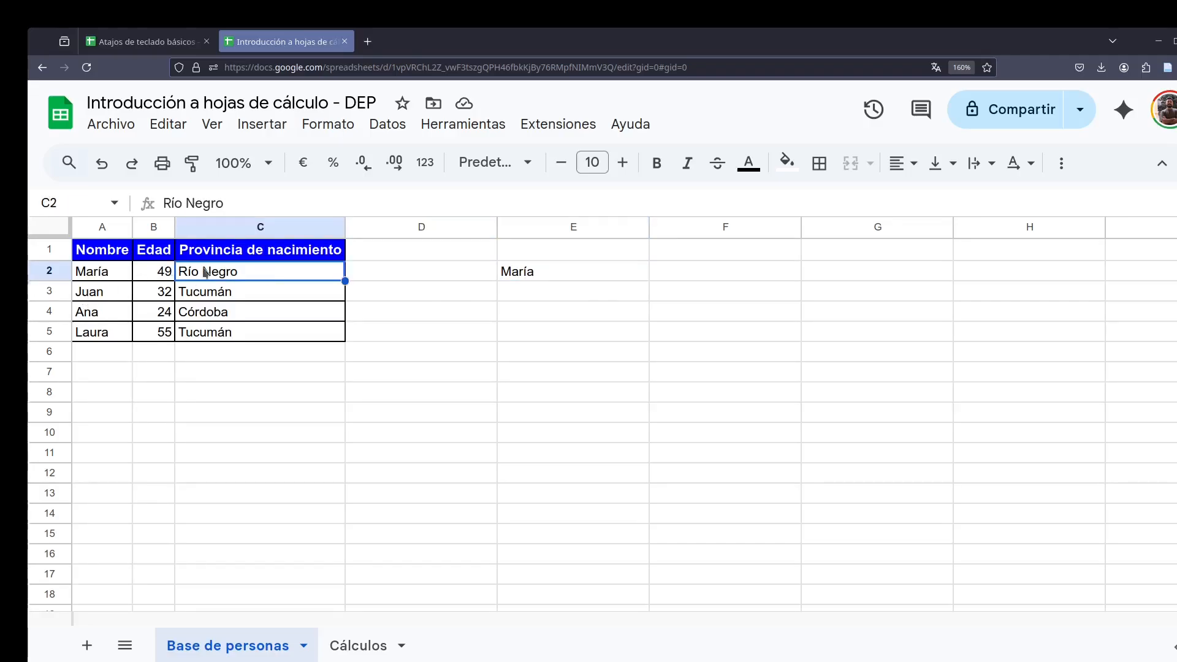
{"action": "left_click", "coordinate": [154, 270]}
{"action": "left_click", "coordinate": [104, 273]}
{"action": "left_click", "coordinate": [534, 274]}
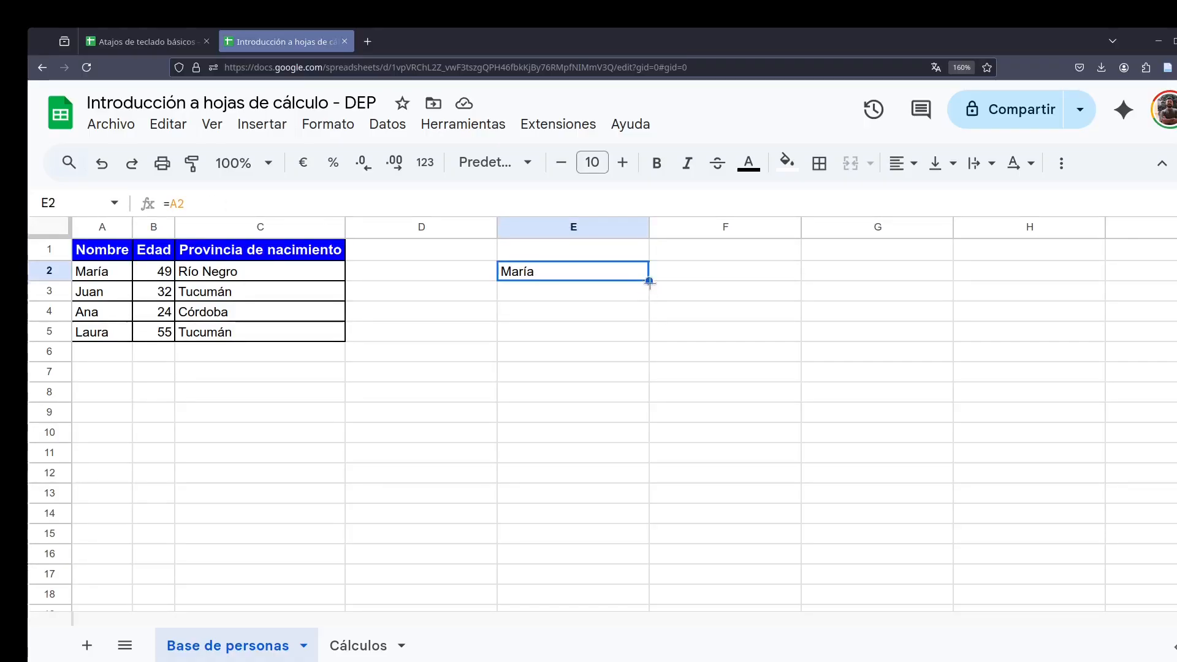
{"action": "left_click_drag", "start_coordinate": [649, 281], "coordinate": [637, 331]}
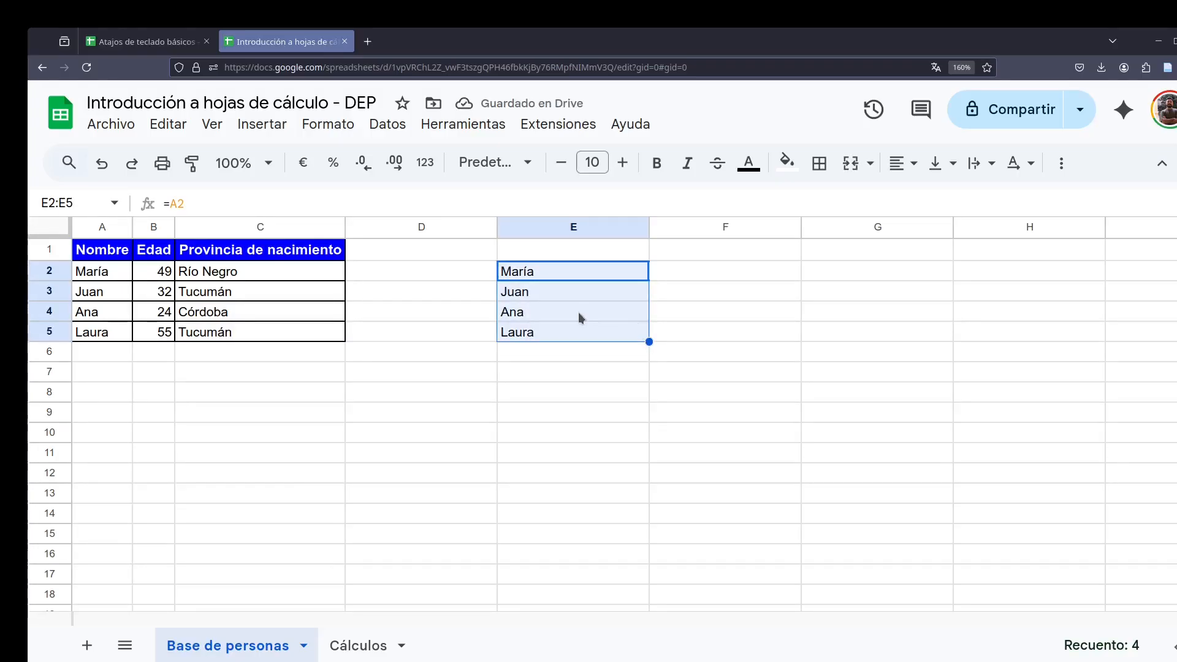
Check which cell each formula in E2 through E5 refers to
{"action": "left_click", "coordinate": [560, 274]}
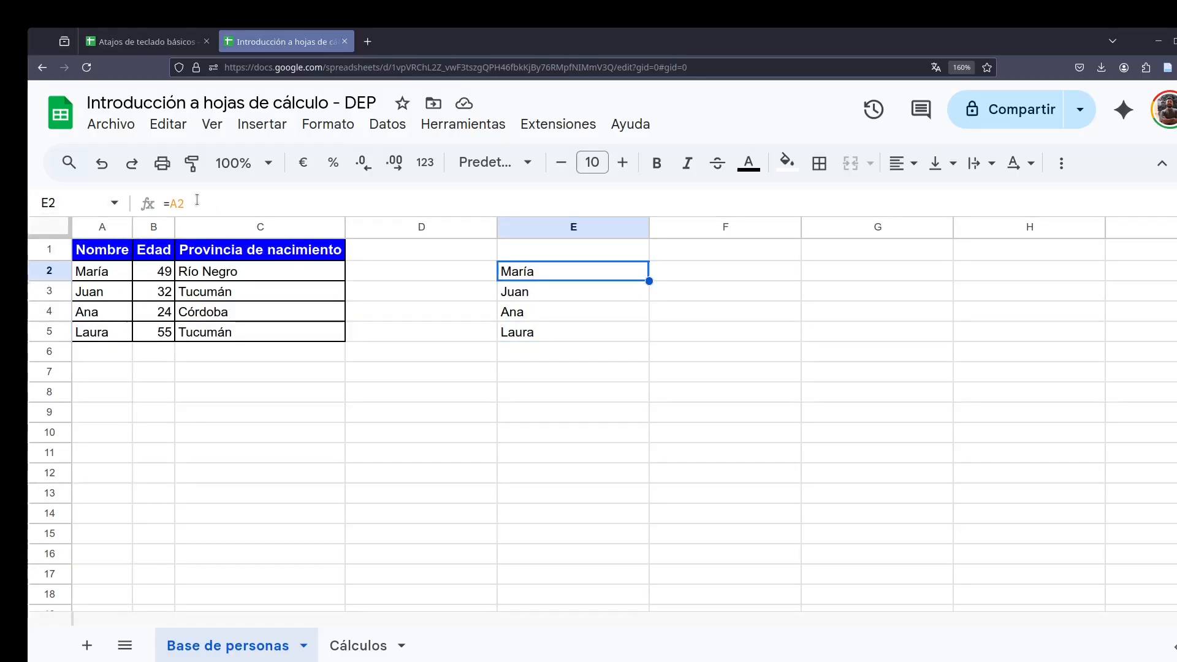
{"action": "left_click", "coordinate": [526, 296]}
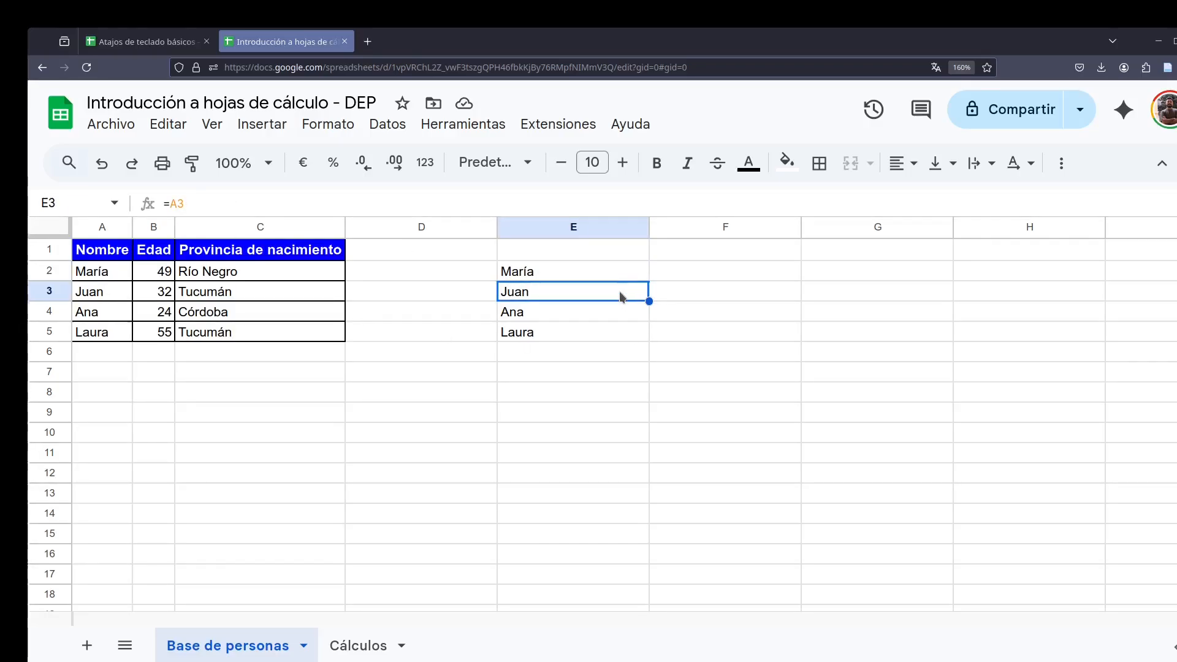
{"action": "key", "text": "Down"}
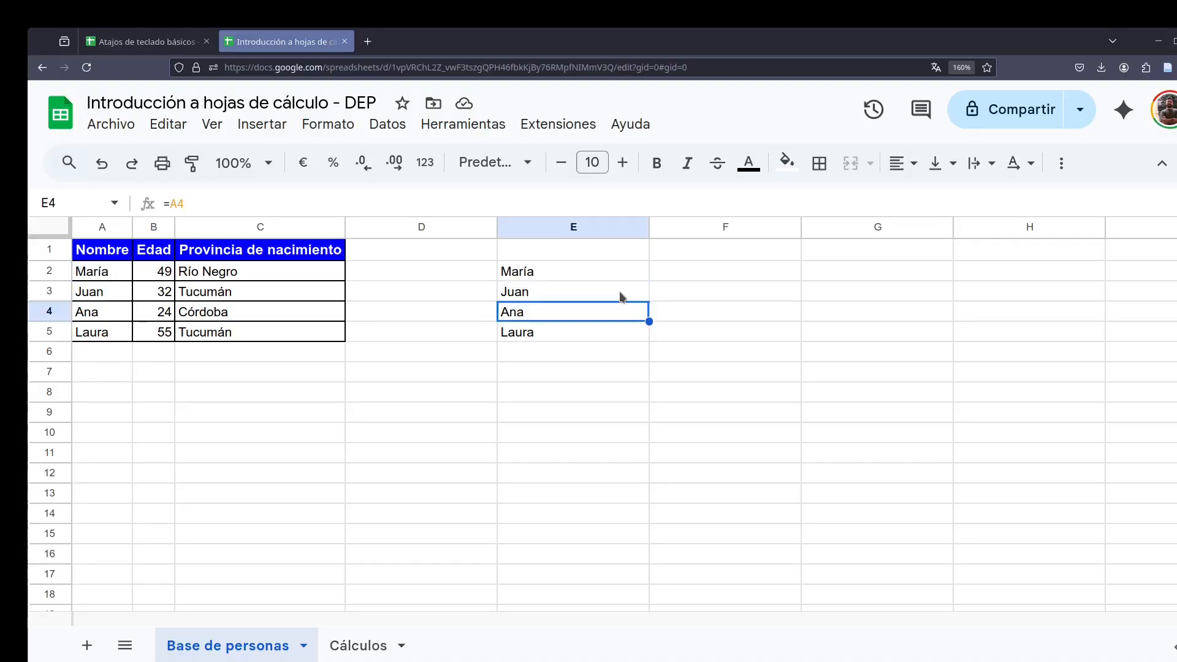
{"action": "key", "text": "Down"}
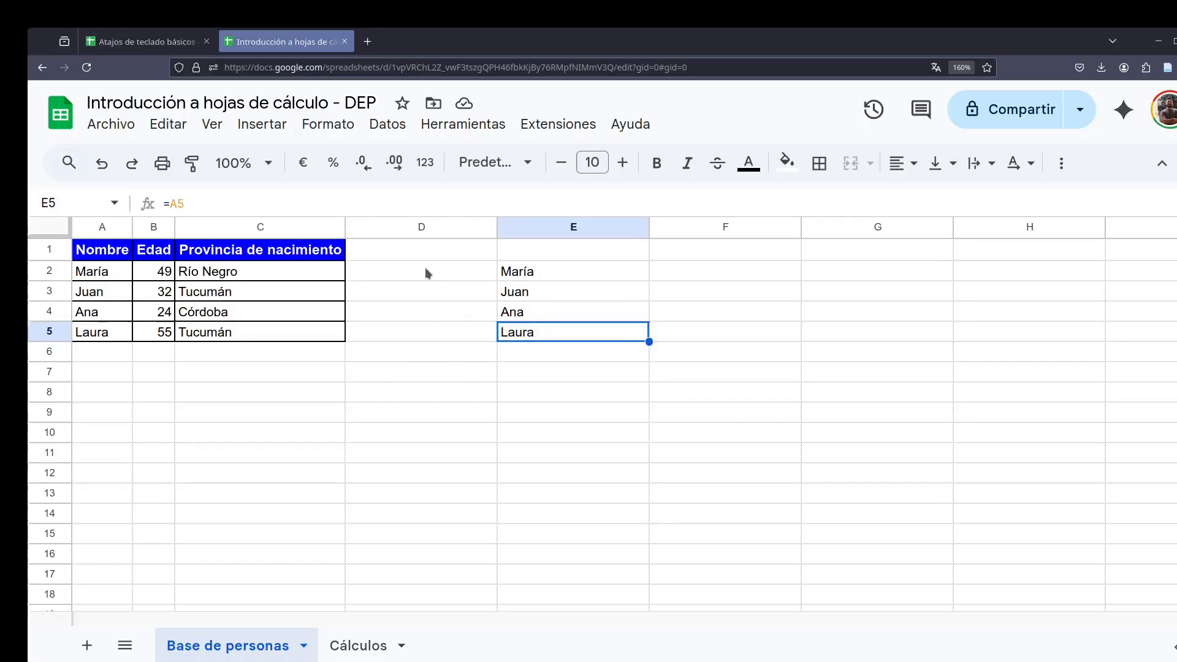
{"action": "left_click", "coordinate": [561, 271]}
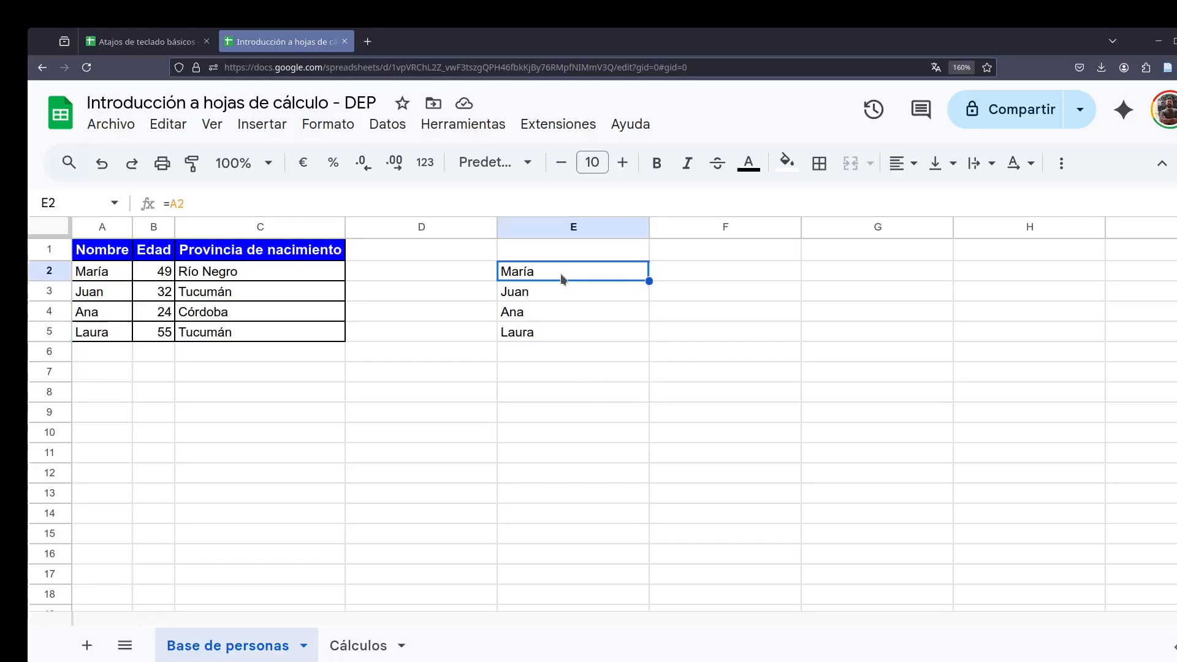
{"action": "left_click", "coordinate": [549, 290]}
Fill the formula of E2 across to G2, and extend the filled row down to row 5
{"action": "left_click", "coordinate": [544, 272]}
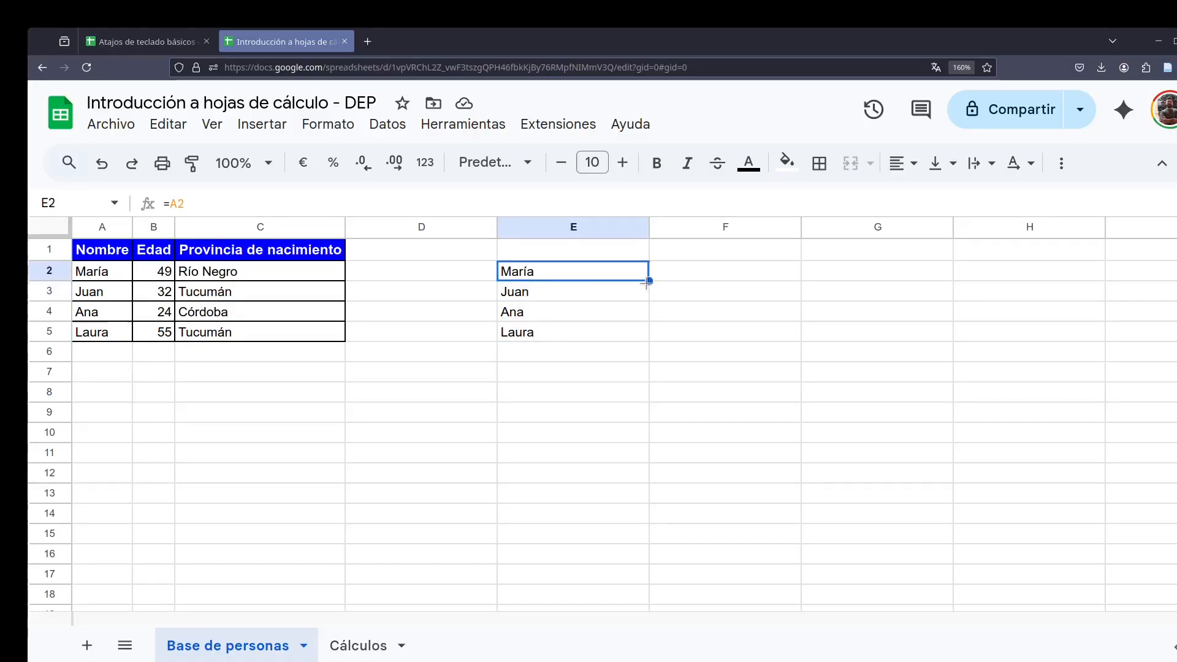
{"action": "left_click_drag", "start_coordinate": [648, 281], "coordinate": [867, 284]}
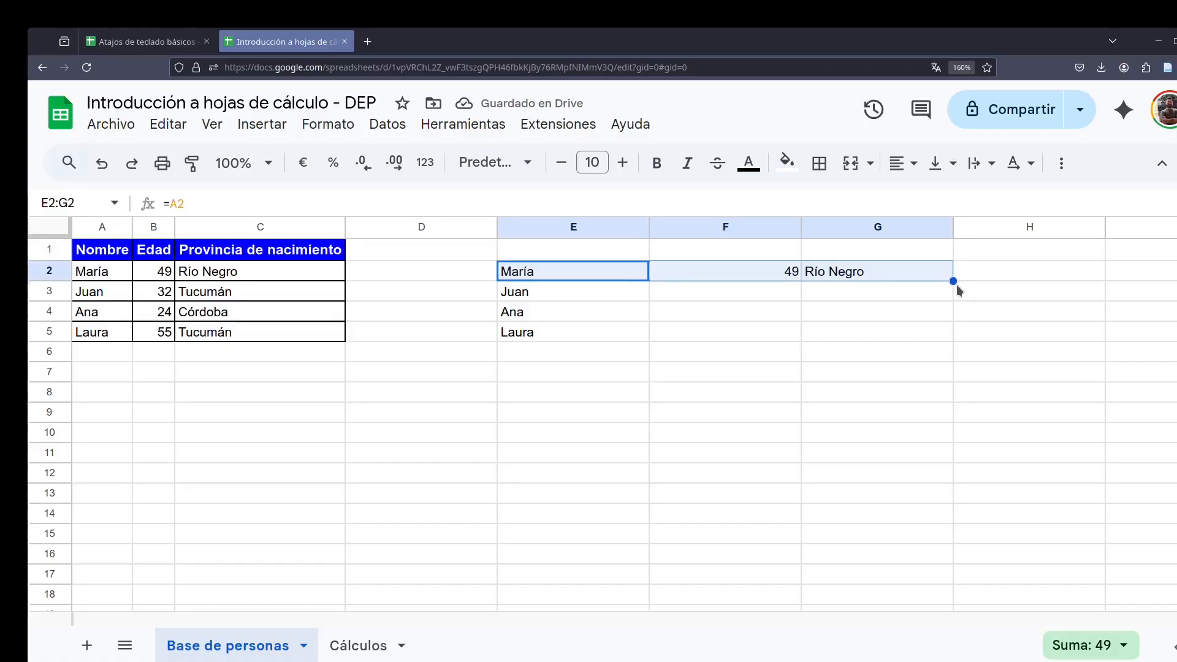
{"action": "left_click_drag", "start_coordinate": [953, 282], "coordinate": [915, 329]}
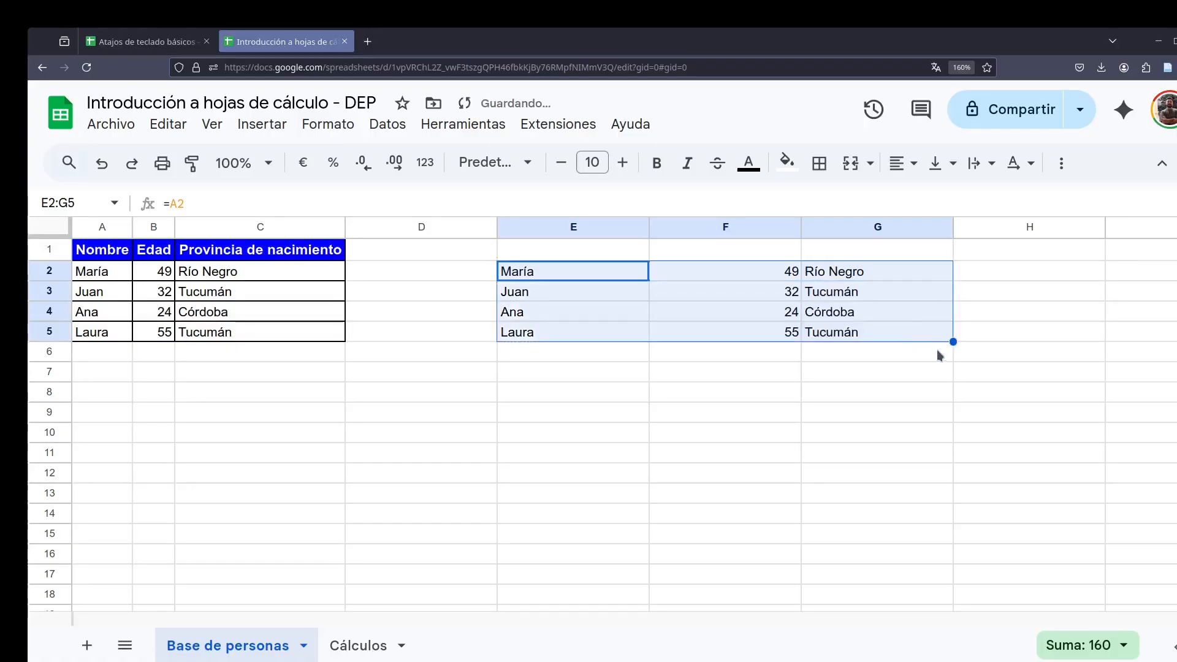
Fill the formulas of E2, F2 and G2 upward into row 1 to bring in the table's column headings
{"action": "left_click", "coordinate": [576, 275]}
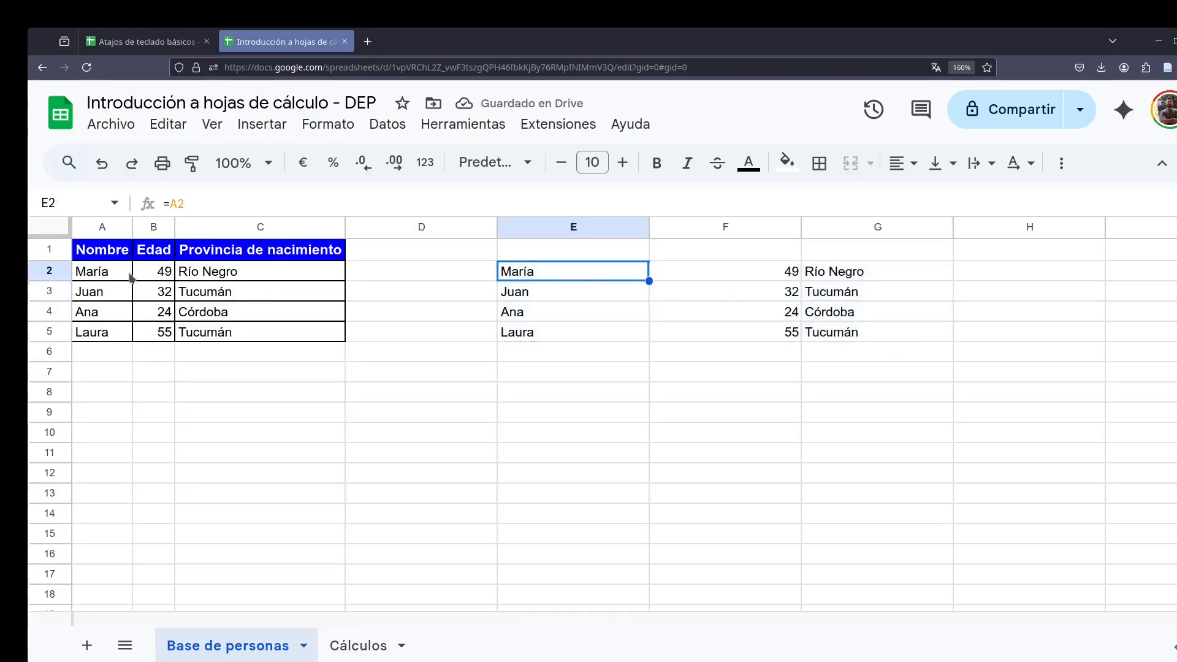
{"action": "left_click", "coordinate": [98, 277]}
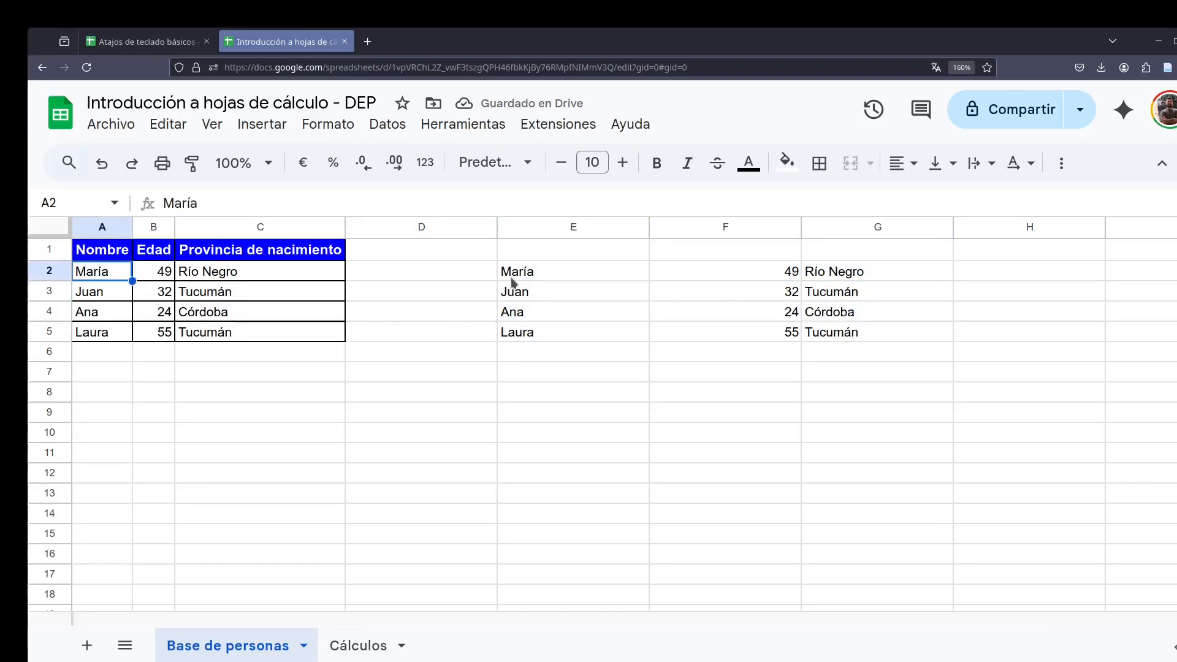
{"action": "left_click_drag", "start_coordinate": [618, 278], "coordinate": [883, 280]}
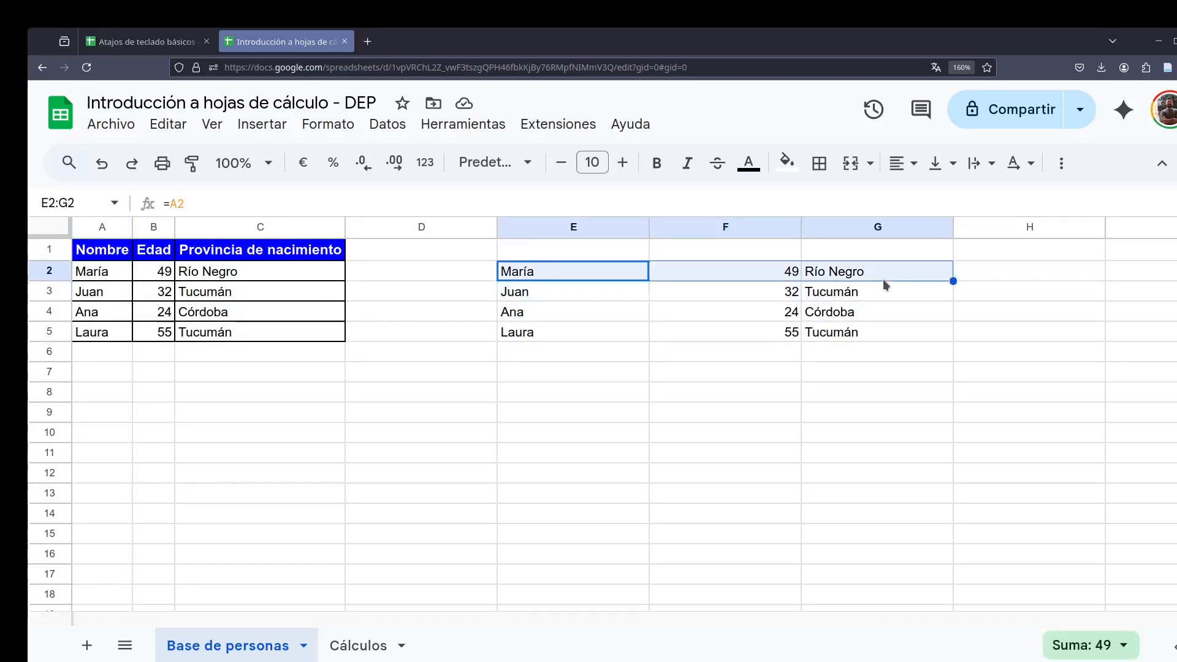
{"action": "left_click", "coordinate": [601, 271]}
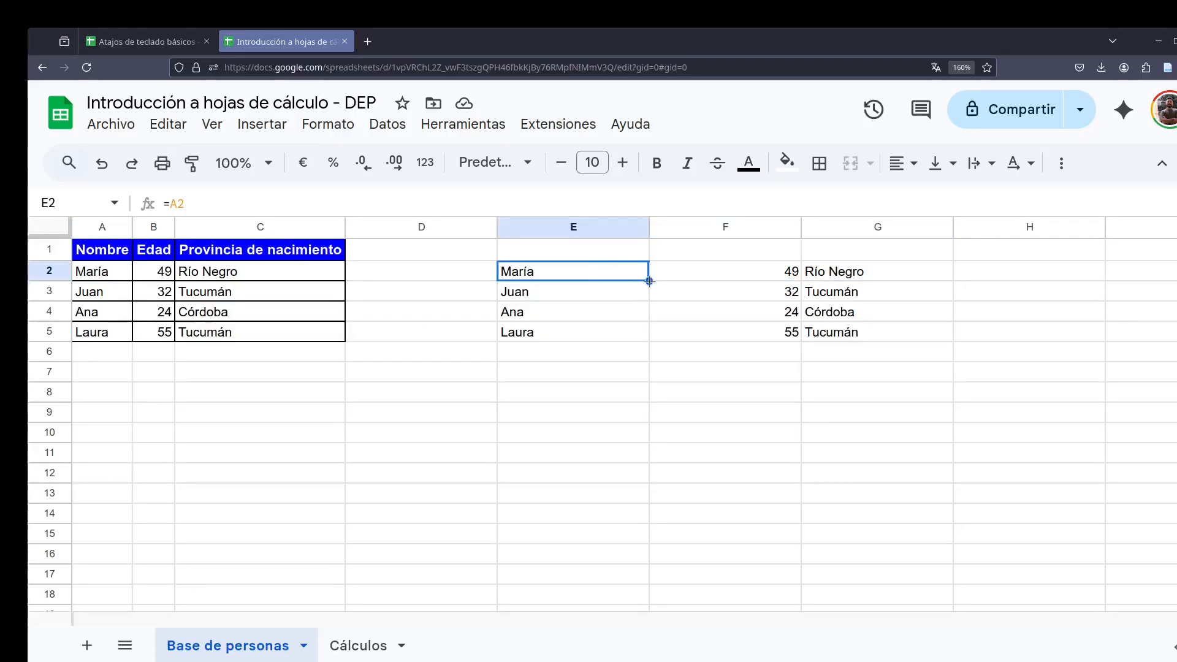
{"action": "left_click_drag", "start_coordinate": [649, 281], "coordinate": [648, 243]}
{"action": "left_click", "coordinate": [755, 278]}
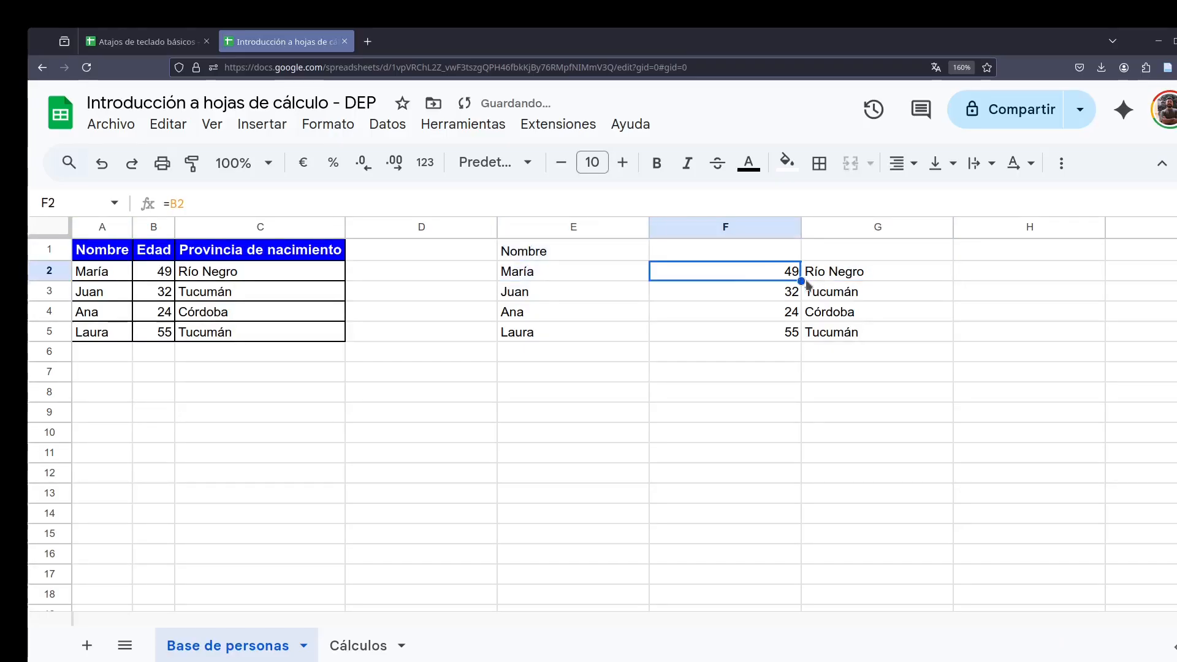
{"action": "left_click_drag", "start_coordinate": [802, 282], "coordinate": [801, 242]}
{"action": "left_click", "coordinate": [847, 263]}
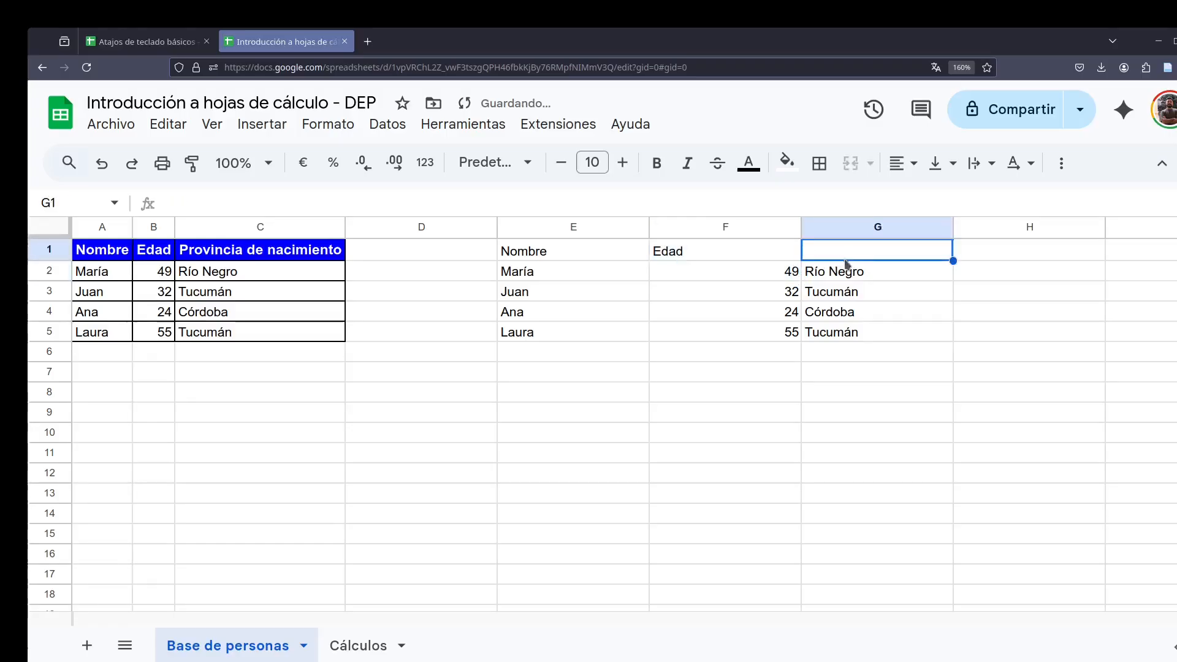
{"action": "left_click", "coordinate": [847, 265]}
{"action": "left_click_drag", "start_coordinate": [954, 281], "coordinate": [943, 247]}
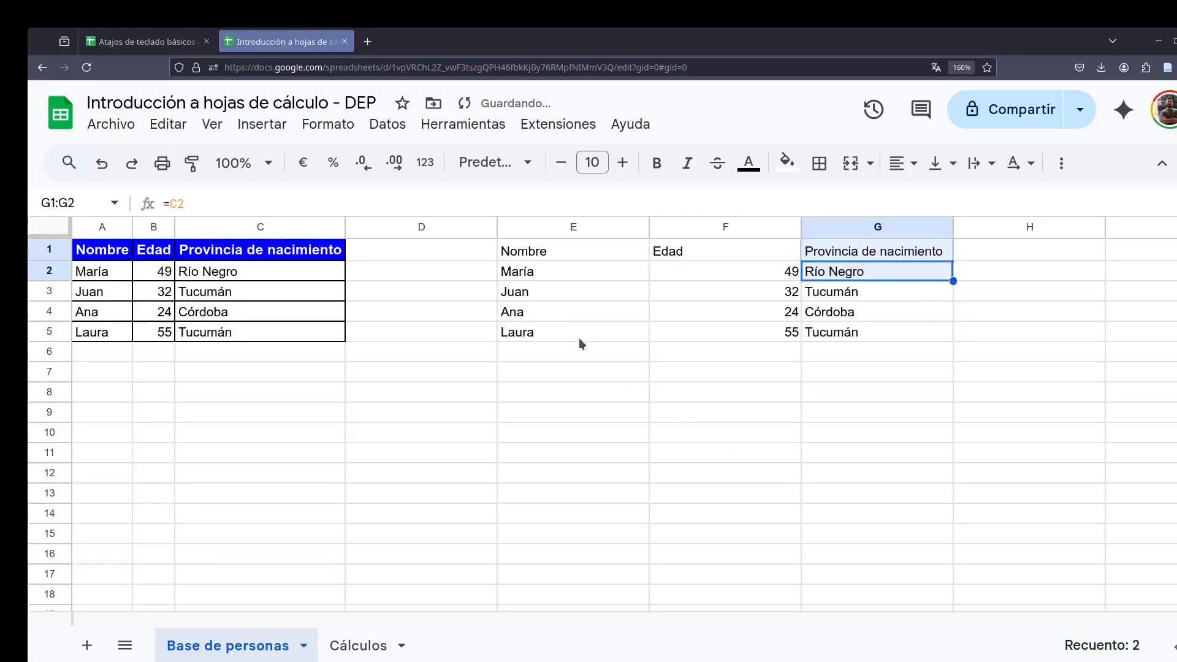
Clear the contents of range E2:G5, below the copied headings
{"action": "left_click_drag", "start_coordinate": [540, 269], "coordinate": [834, 332]}
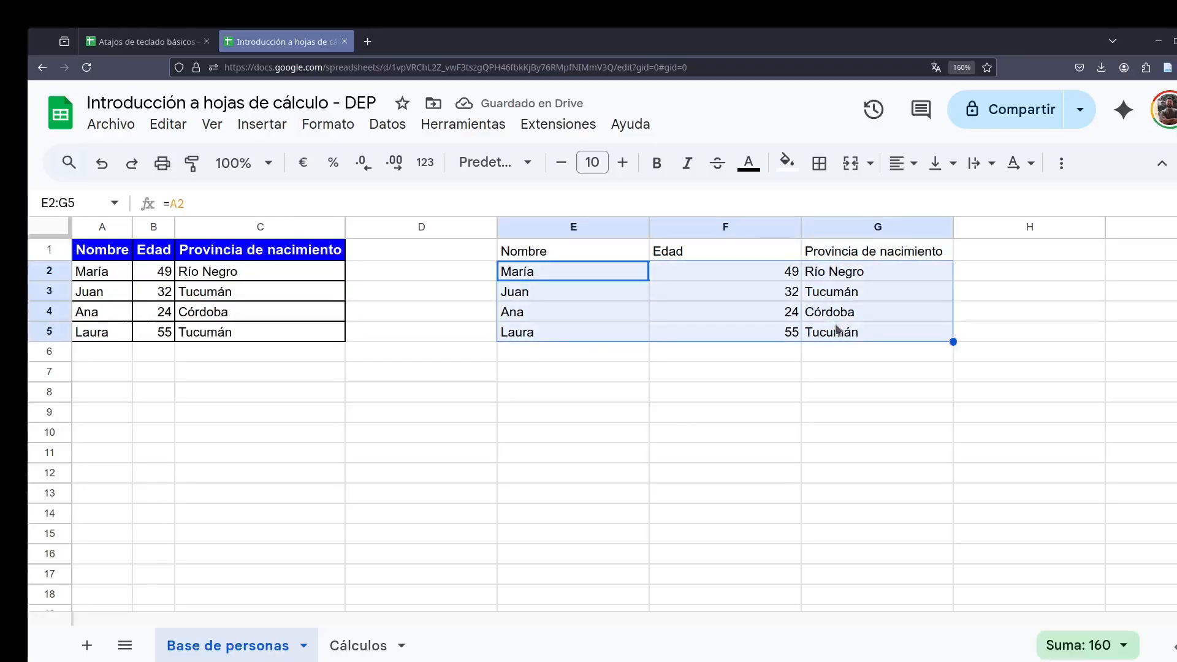
{"action": "key", "text": "Delete"}
Examine the A1 reference in the formula of cell E1 and leave the formula as it is
{"action": "key", "text": "Up"}
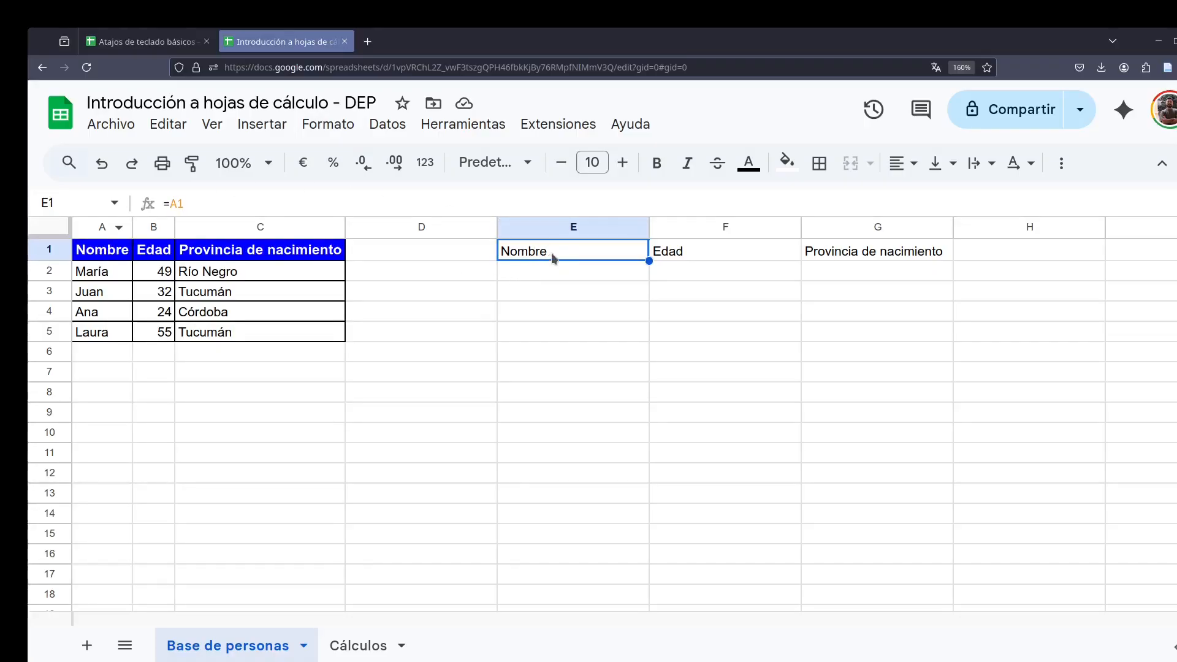
{"action": "key", "text": "F2"}
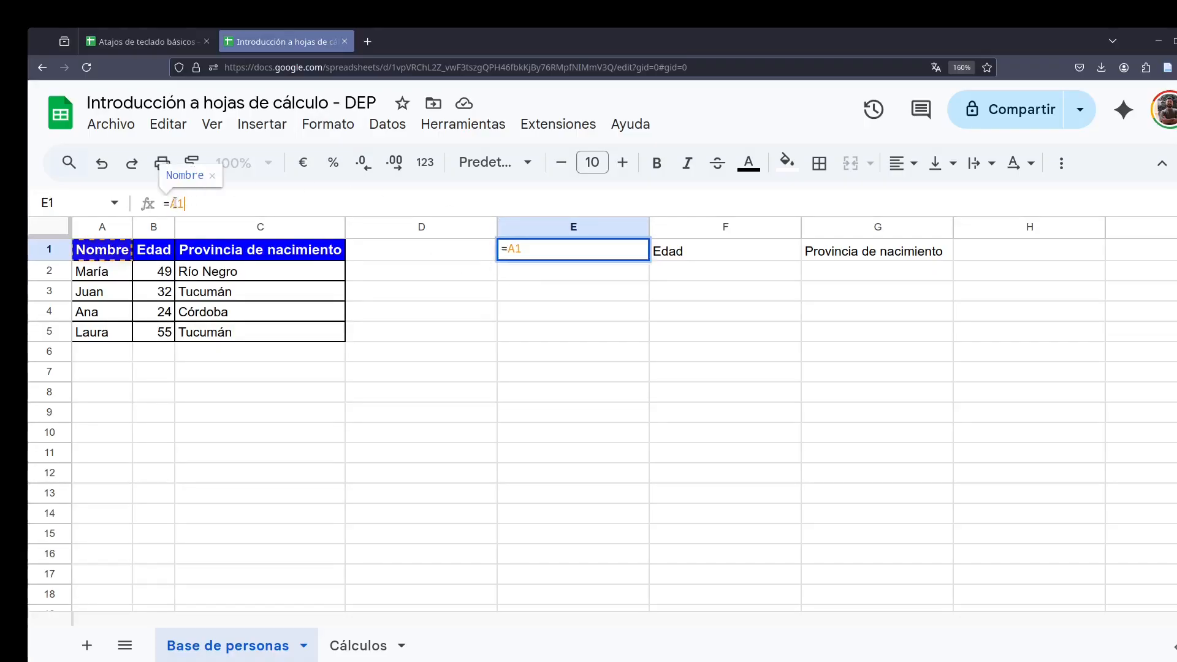
{"action": "left_click_drag", "start_coordinate": [174, 203], "coordinate": [188, 204]}
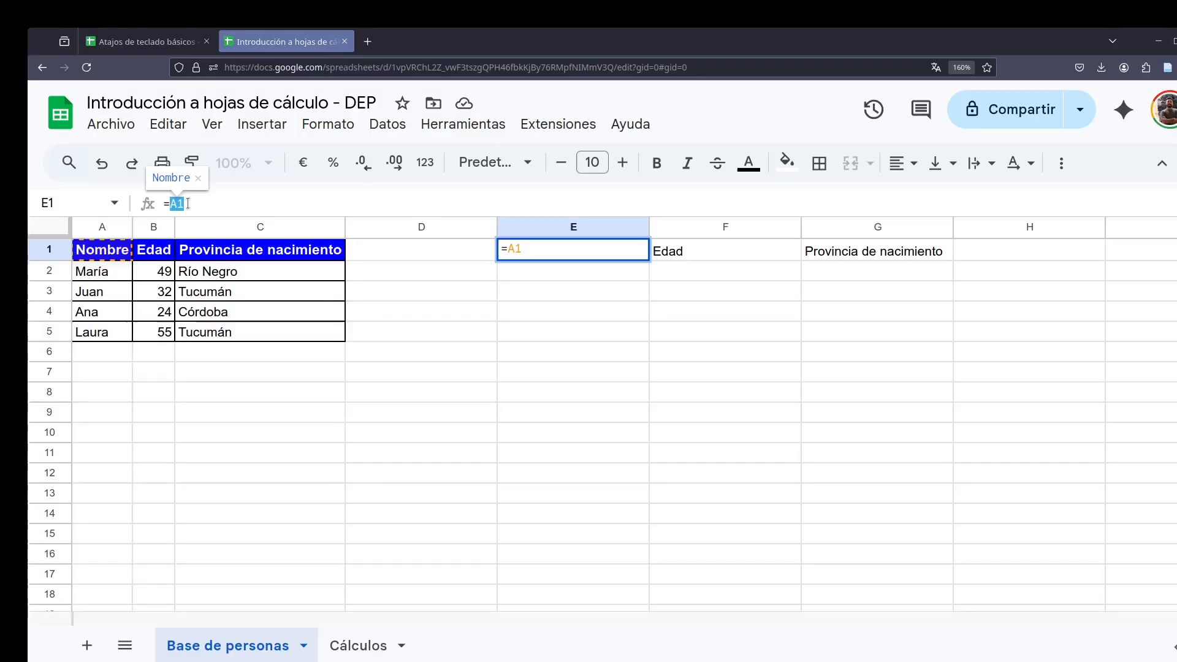
{"action": "key", "text": "Return"}
{"action": "left_click", "coordinate": [540, 251]}
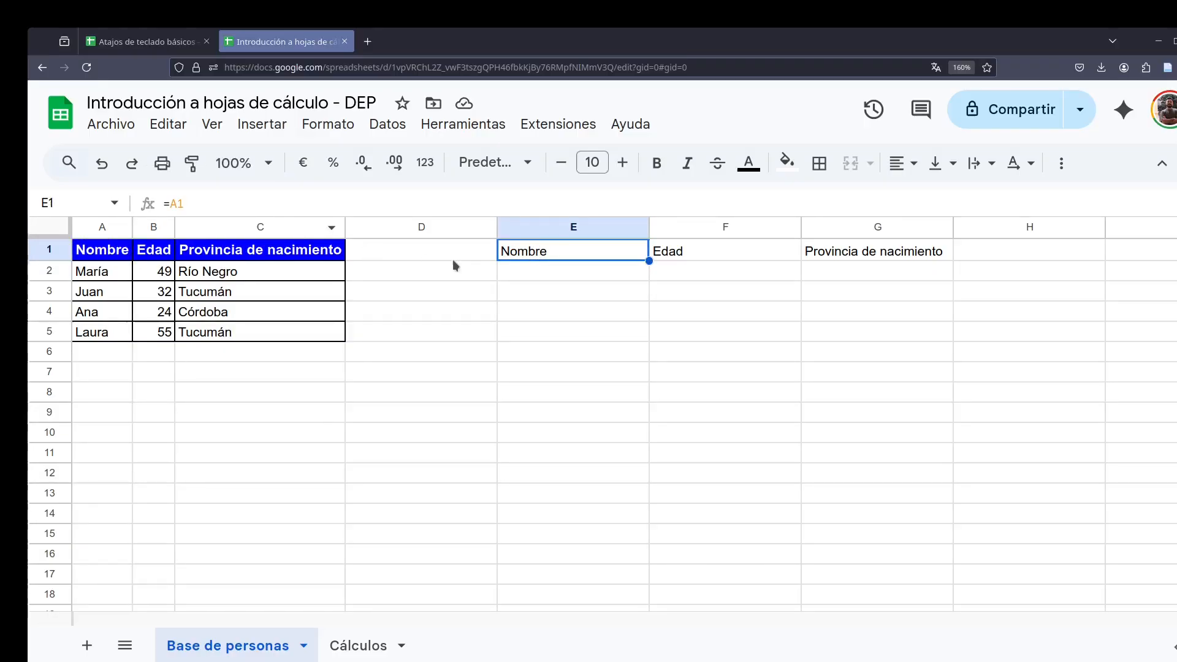
Compare heading cell A1 with the formula in E1 and trace the column offset between the two cells
{"action": "left_click", "coordinate": [106, 251]}
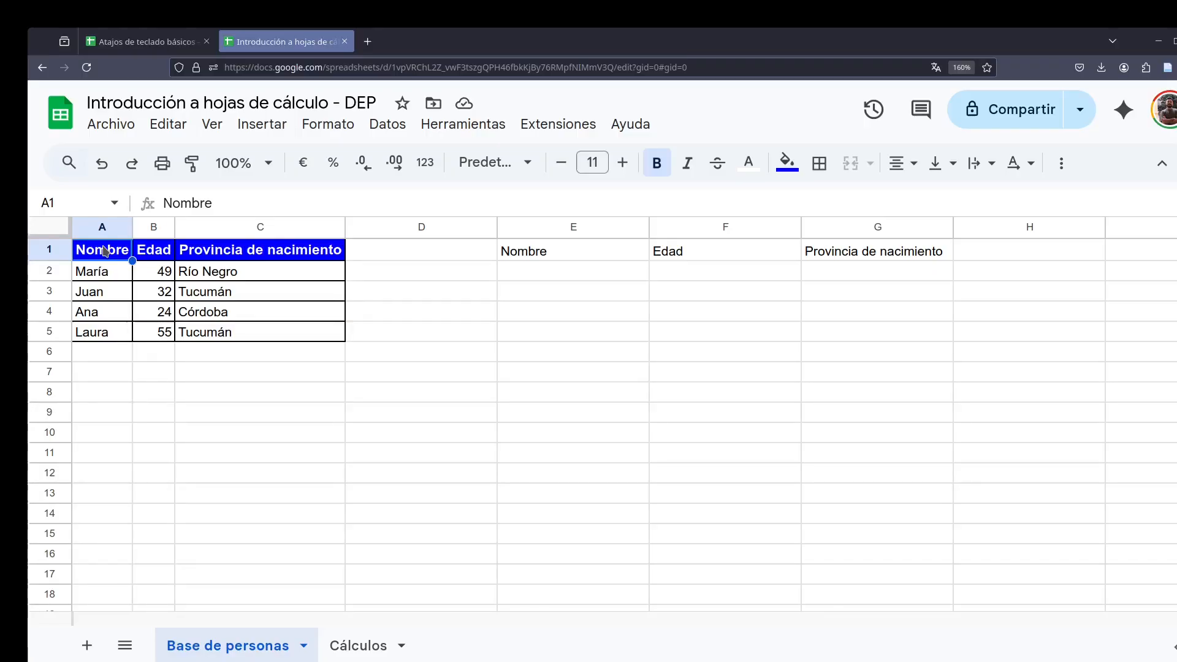
{"action": "left_click", "coordinate": [530, 256]}
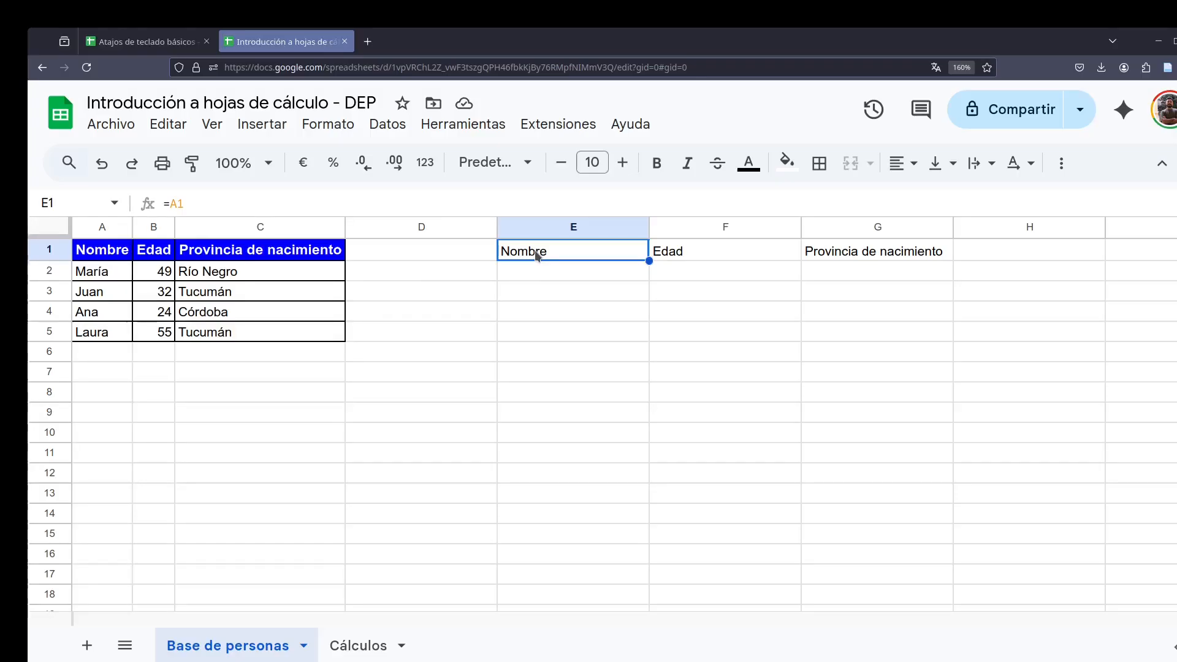
{"action": "key", "text": "Left"}
{"action": "key", "text": "Left"}
{"action": "key", "text": "Left"}
{"action": "key", "text": "Left"}
{"action": "key", "text": "Right"}
{"action": "key", "text": "Right"}
{"action": "key", "text": "Right"}
{"action": "key", "text": "Right"}
Enter the number 123 in cell E6 and reselect that cell
{"action": "left_click", "coordinate": [547, 359]}
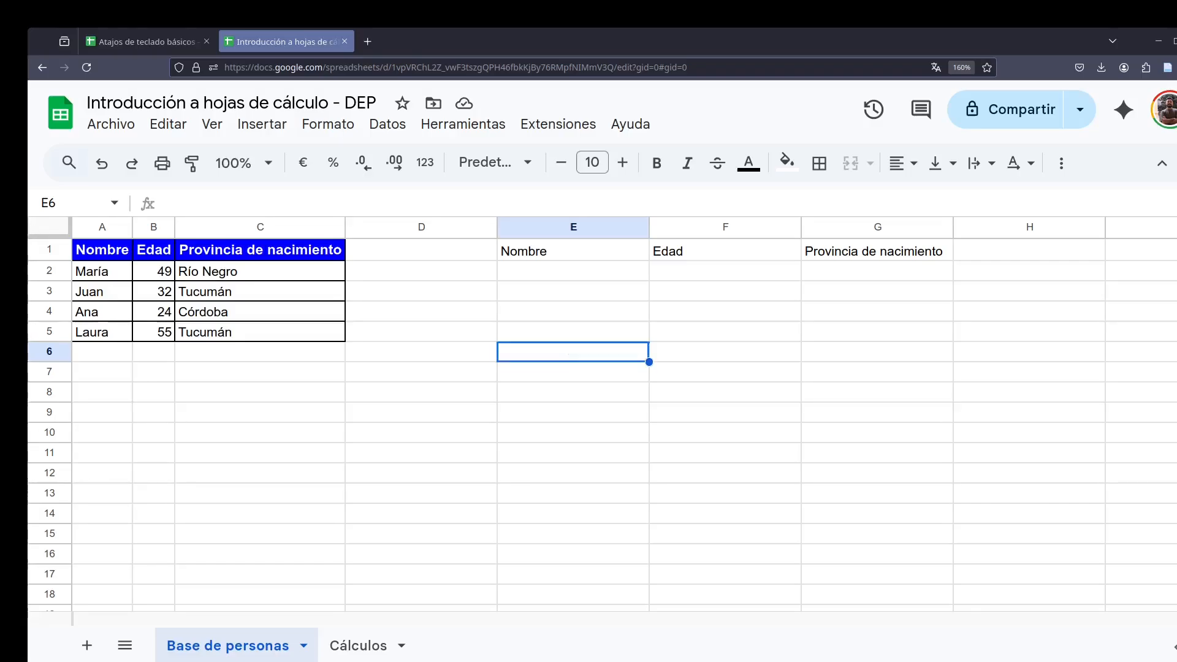
{"action": "type", "text": "123"}
{"action": "key", "text": "Return"}
{"action": "key", "text": "Up"}
{"action": "key", "text": "Right"}
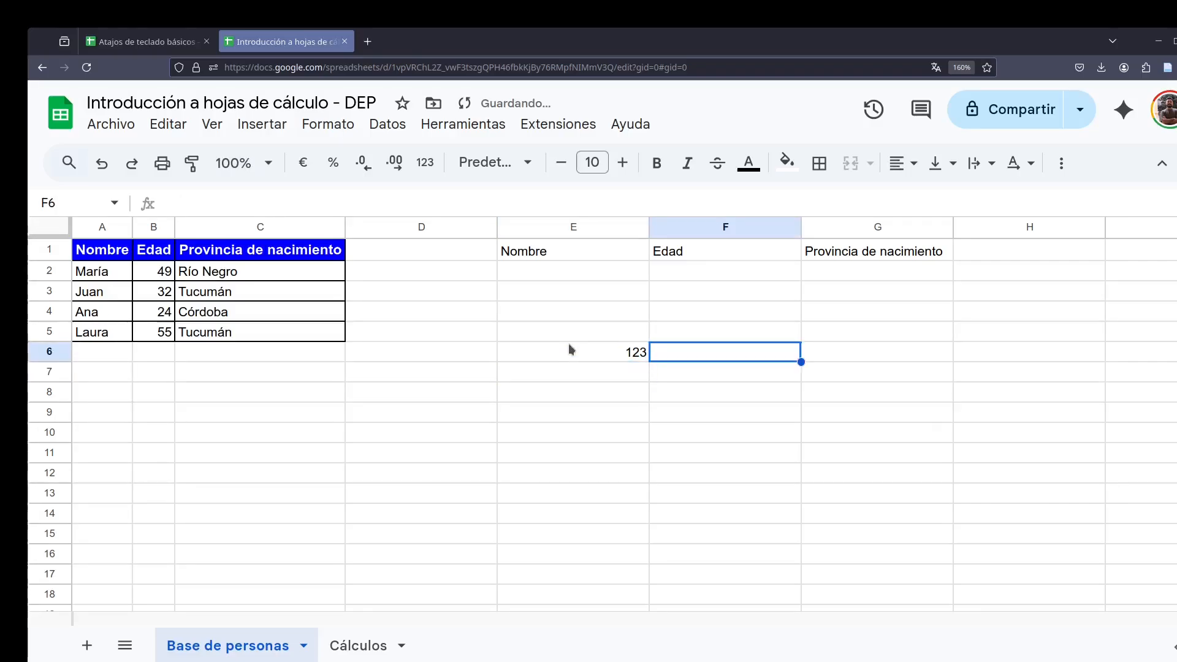
{"action": "key", "text": "Up"}
{"action": "key", "text": "Left"}
{"action": "key", "text": "Down"}
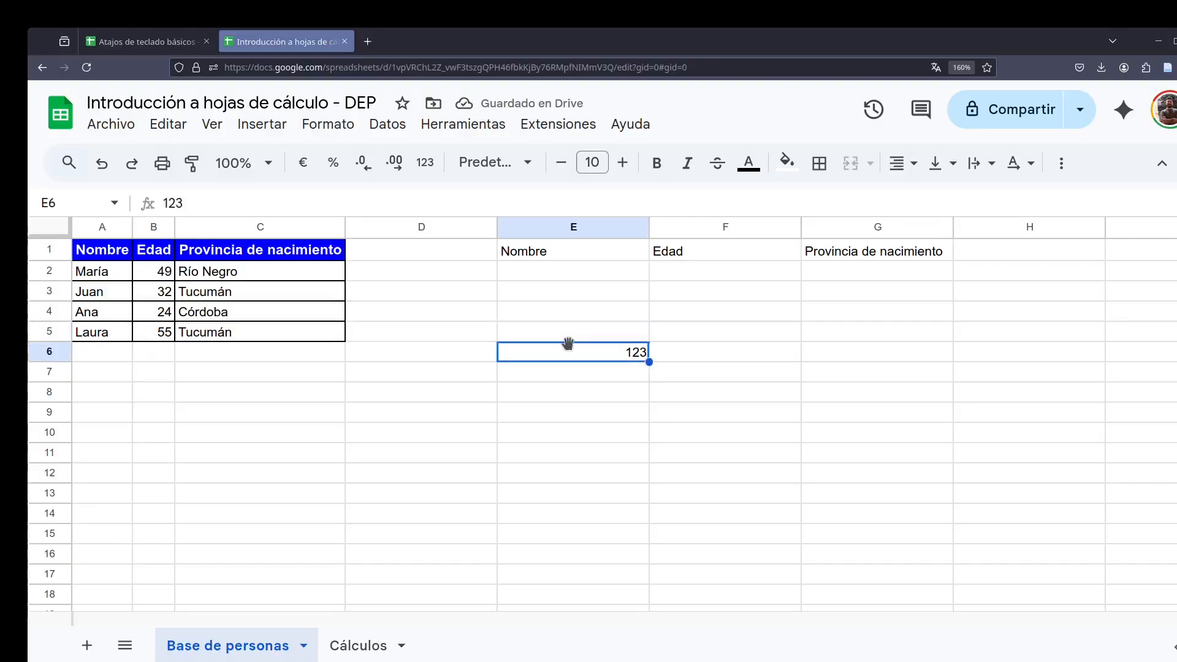
Try to copy cell E6 and paste it into G6 without keyboard shortcuts
{"action": "right_click", "coordinate": [612, 357]}
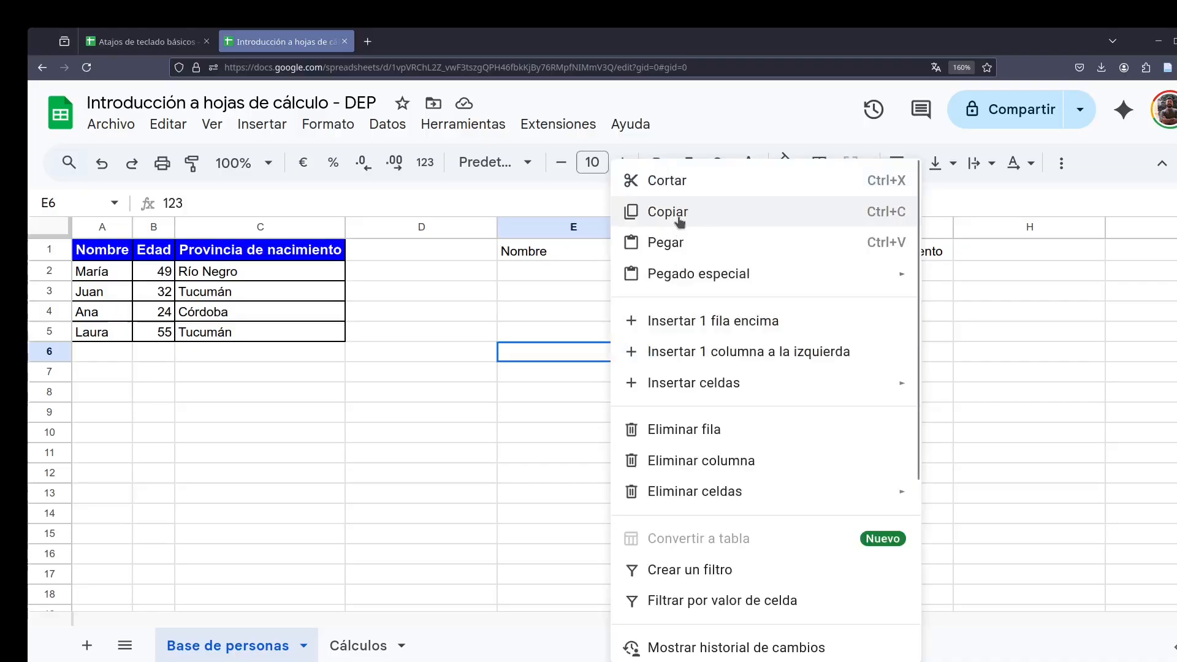
{"action": "left_click", "coordinate": [625, 212]}
{"action": "right_click", "coordinate": [829, 345]}
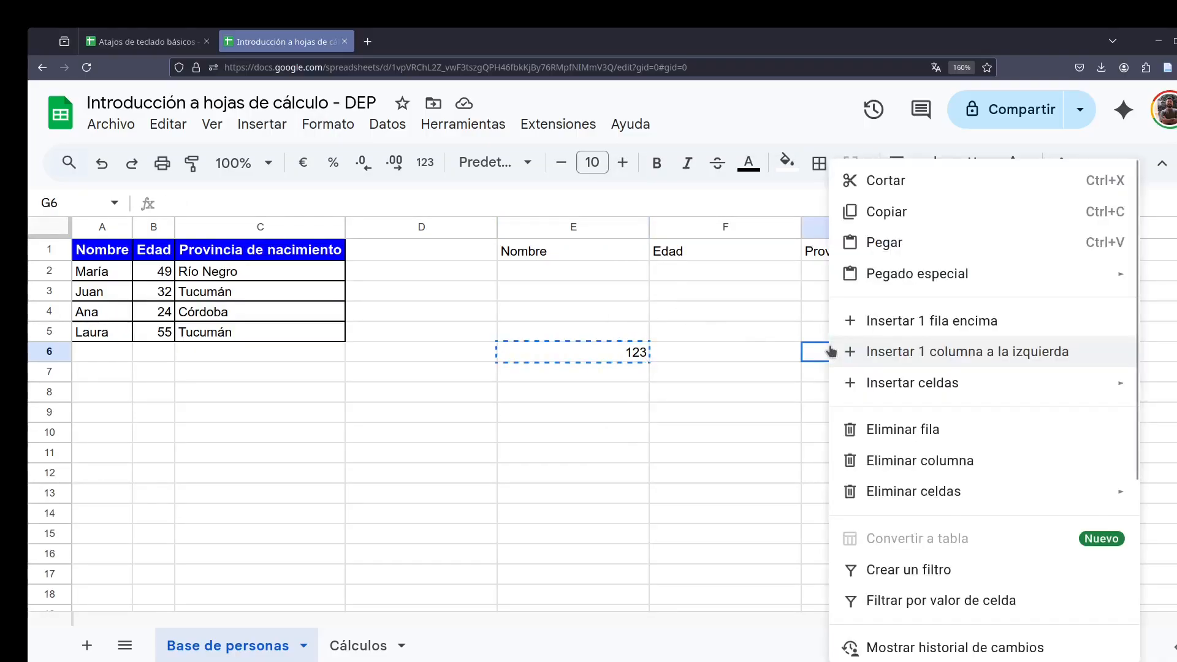
{"action": "left_click", "coordinate": [874, 243]}
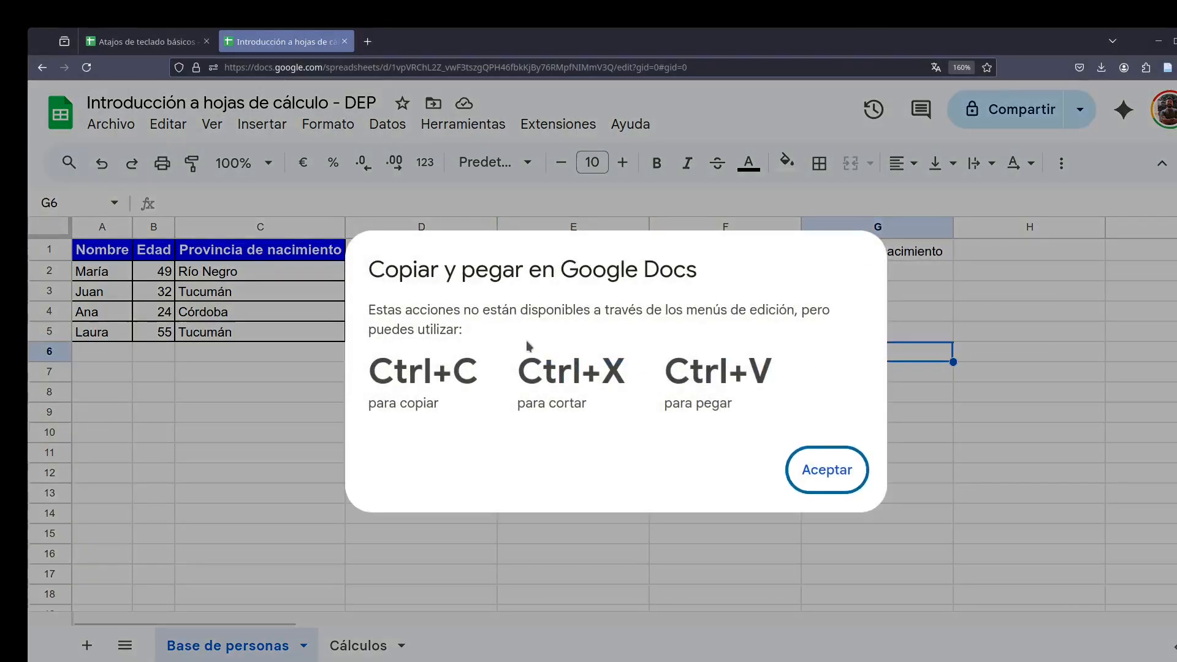
{"action": "left_click_drag", "start_coordinate": [367, 264], "coordinate": [763, 405]}
{"action": "left_click", "coordinate": [832, 407]}
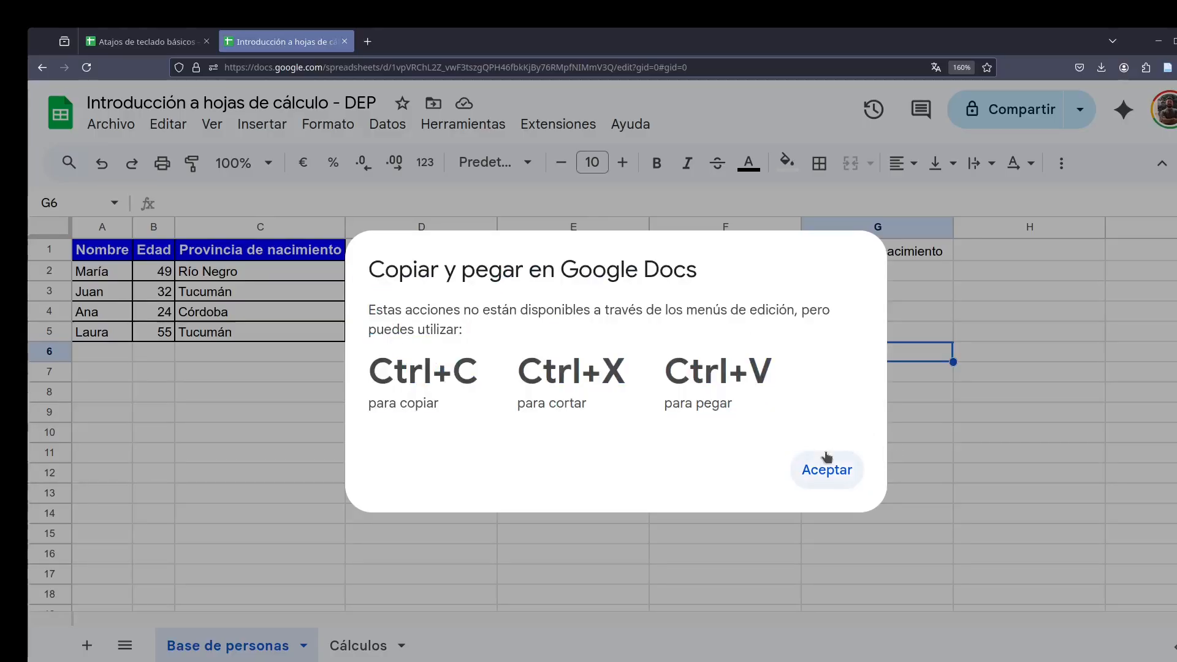
{"action": "left_click", "coordinate": [828, 470]}
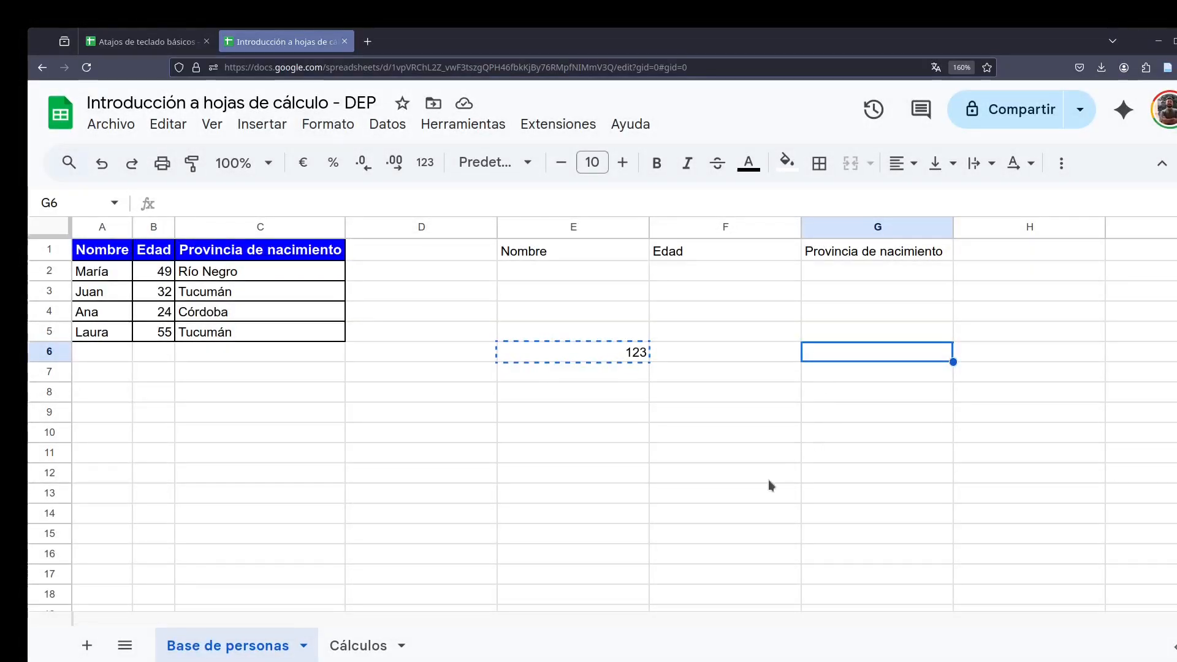
Write the text Ctrl+C in cell E4 and clear the cell again
{"action": "left_click", "coordinate": [590, 351]}
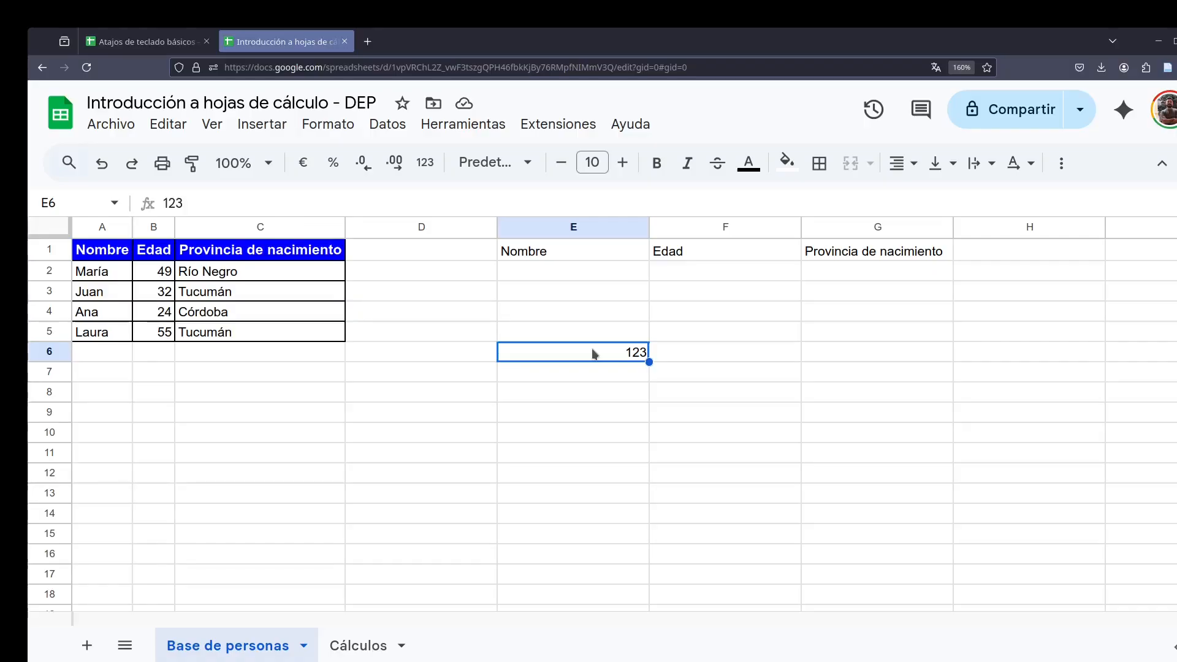
{"action": "key", "text": "Up"}
{"action": "key", "text": "Up"}
{"action": "type", "text": "Ct"}
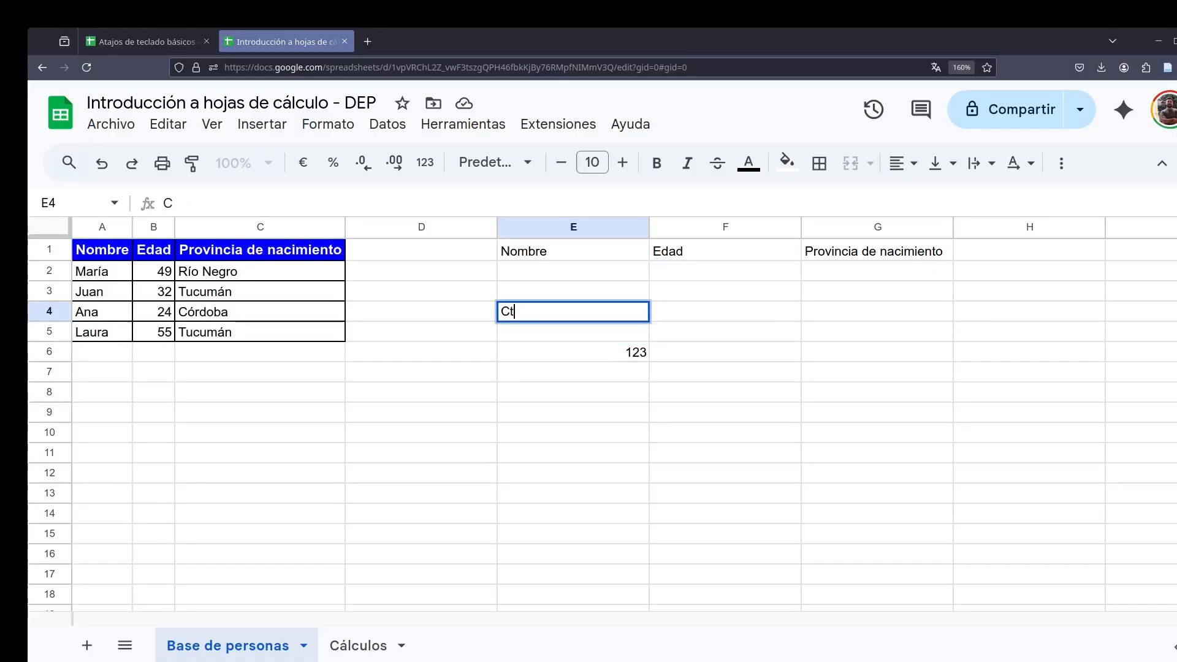
{"action": "type", "text": "rl+C"}
{"action": "key", "text": "Return"}
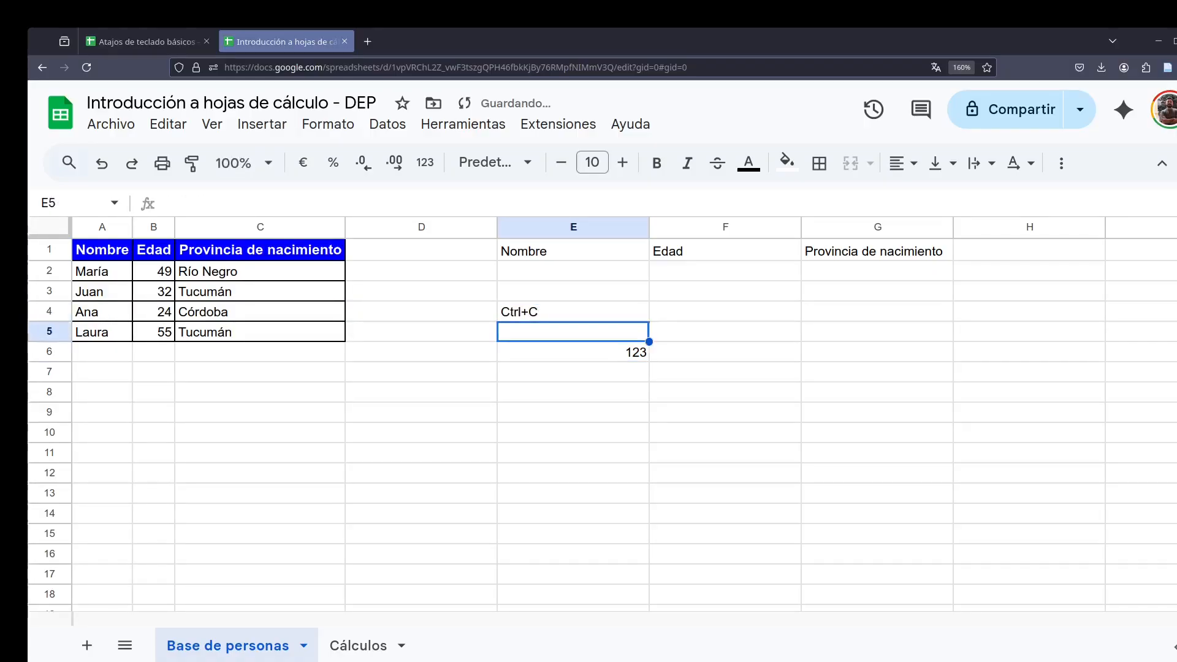
{"action": "key", "text": "Up"}
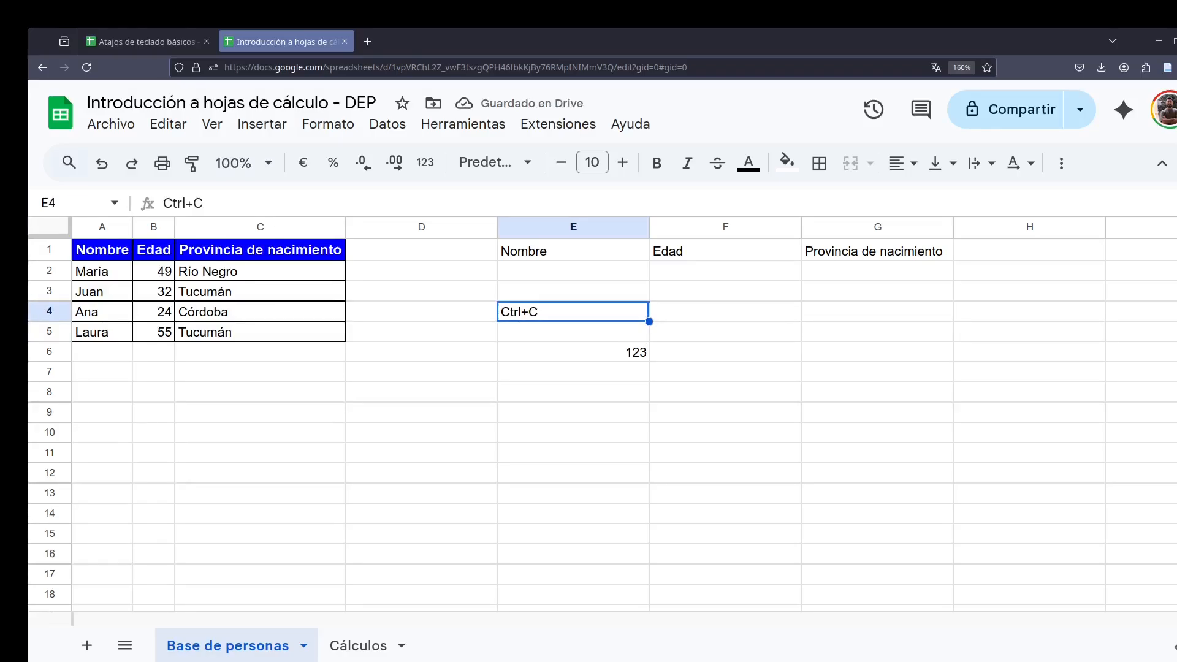
{"action": "key", "text": "Delete"}
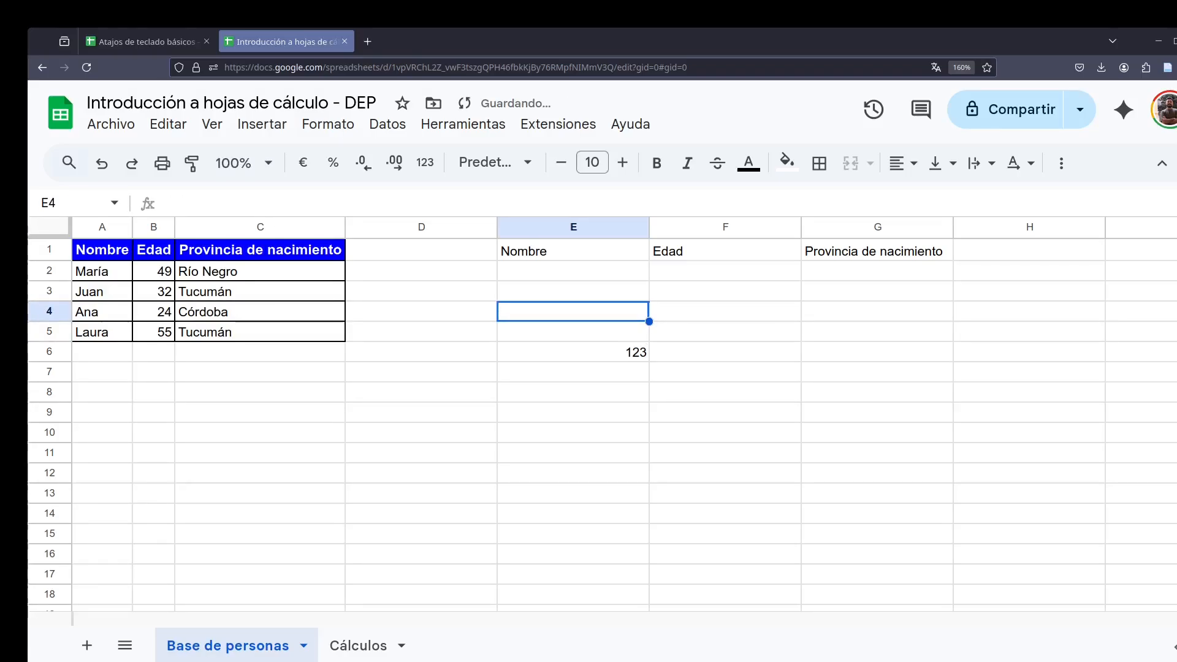
Copy the 123 in cell E6 and paste it into G6
{"action": "key", "text": "Down"}
{"action": "key", "text": "Down"}
{"action": "key", "text": "ctrl+c"}
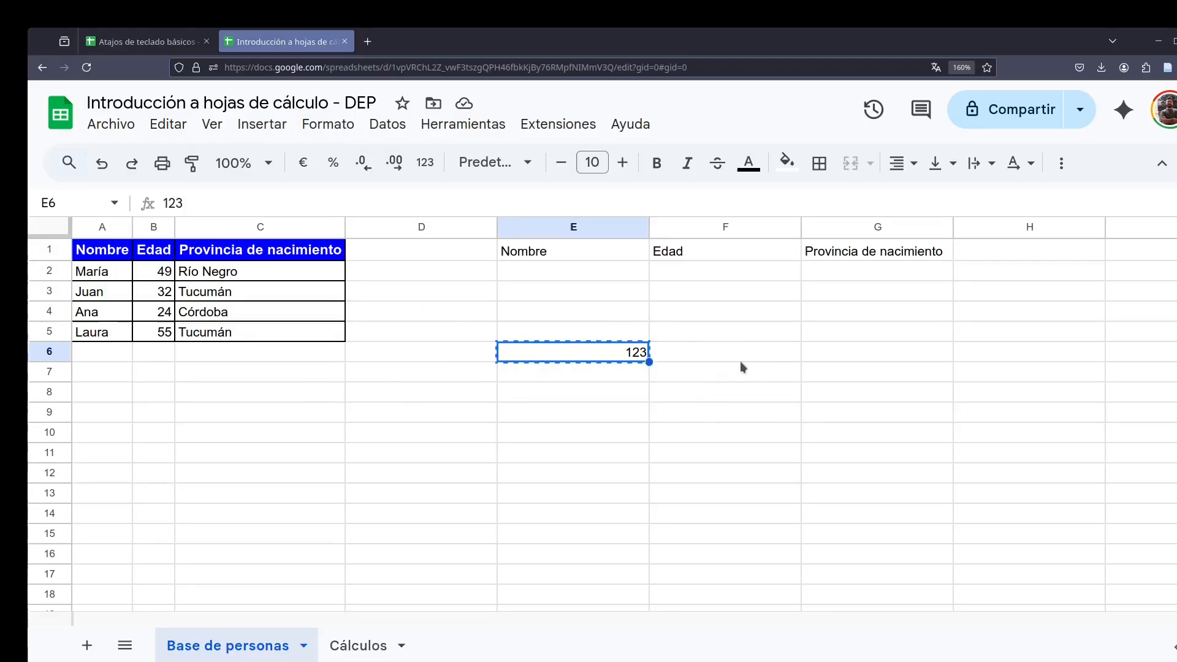
{"action": "left_click", "coordinate": [831, 355]}
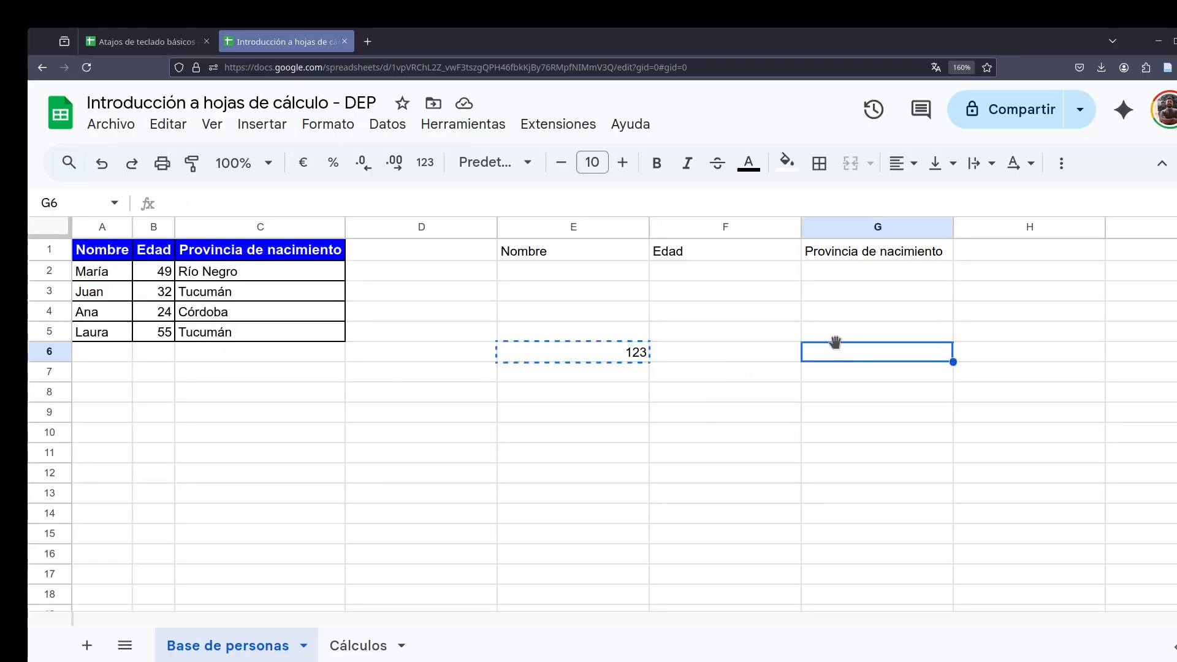
{"action": "key", "text": "ctrl+v"}
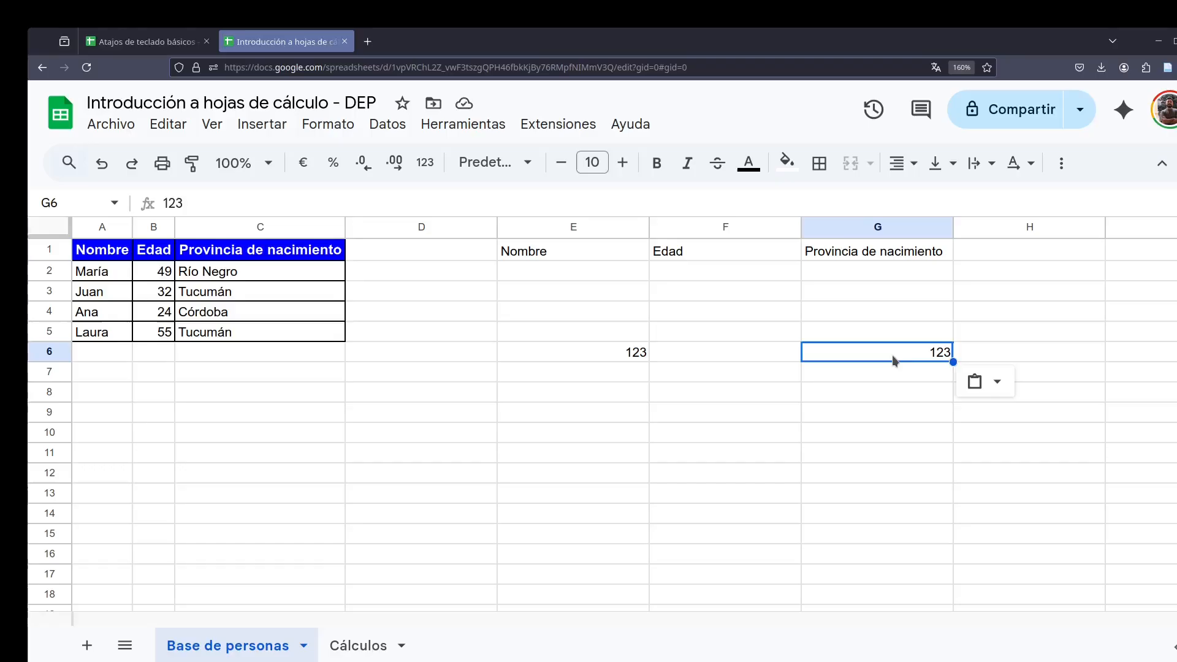
Paste the copied 123 into cells G8, E8 and F8
{"action": "key", "text": "Down"}
{"action": "key", "text": "Down"}
{"action": "key", "text": "ctrl+v"}
{"action": "key", "text": "Left"}
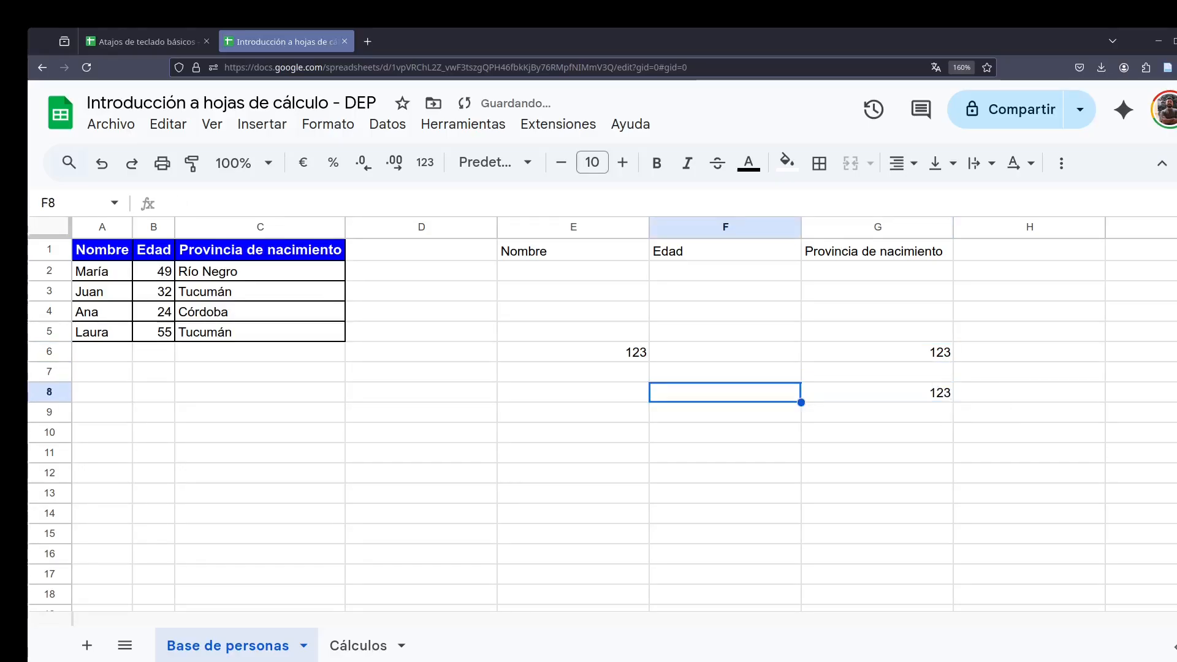
{"action": "key", "text": "Left"}
{"action": "key", "text": "ctrl+v"}
{"action": "key", "text": "Right"}
{"action": "key", "text": "ctrl+v"}
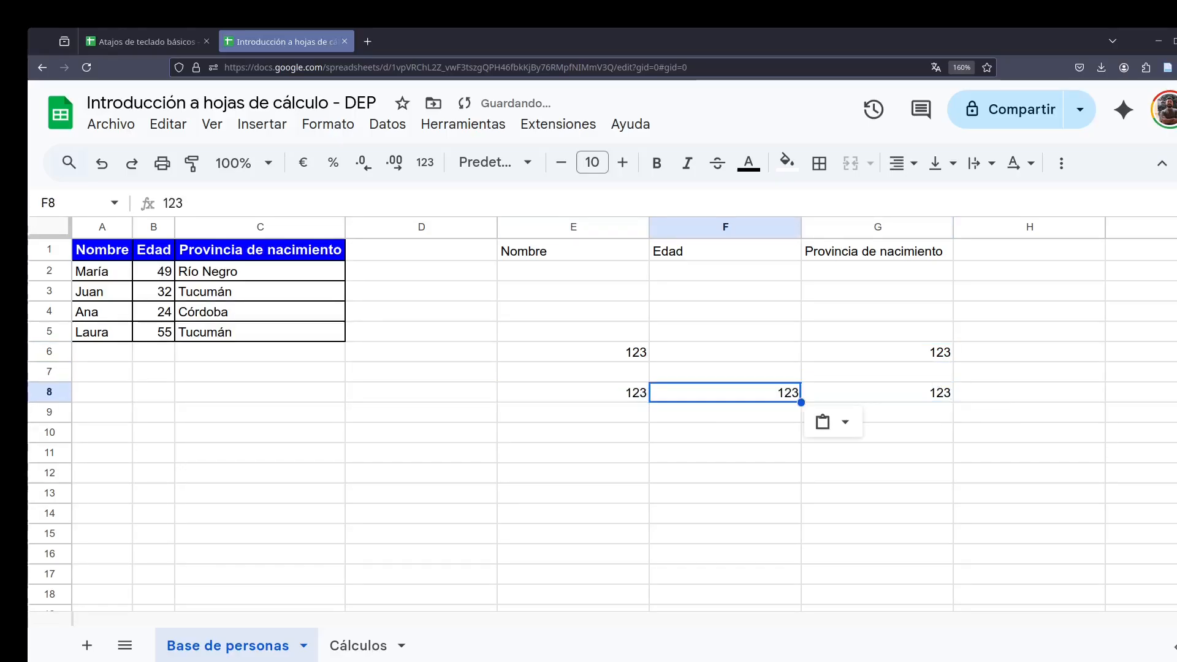
Paste the copied 123 into F7, E7, G7 and F6 to complete the block E6:G8
{"action": "key", "text": "Up"}
{"action": "key", "text": "ctrl+v"}
{"action": "key", "text": "Left"}
{"action": "key", "text": "ctrl+v"}
{"action": "key", "text": "Right"}
{"action": "key", "text": "Right"}
{"action": "key", "text": "ctrl+v"}
{"action": "key", "text": "Left"}
{"action": "key", "text": "Up"}
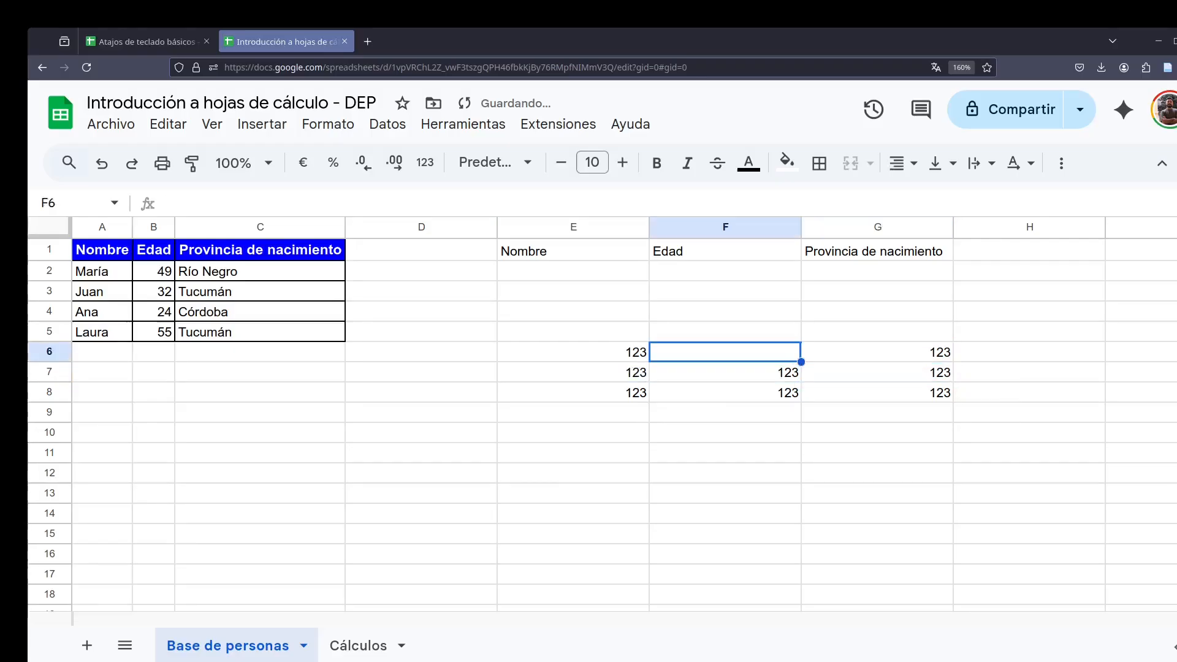
{"action": "key", "text": "ctrl+v"}
Enter the number 567 in cell F11, below the block of 123 values
{"action": "key", "text": "Up"}
{"action": "key", "text": "Up"}
{"action": "key", "text": "Up"}
{"action": "key", "text": "Up"}
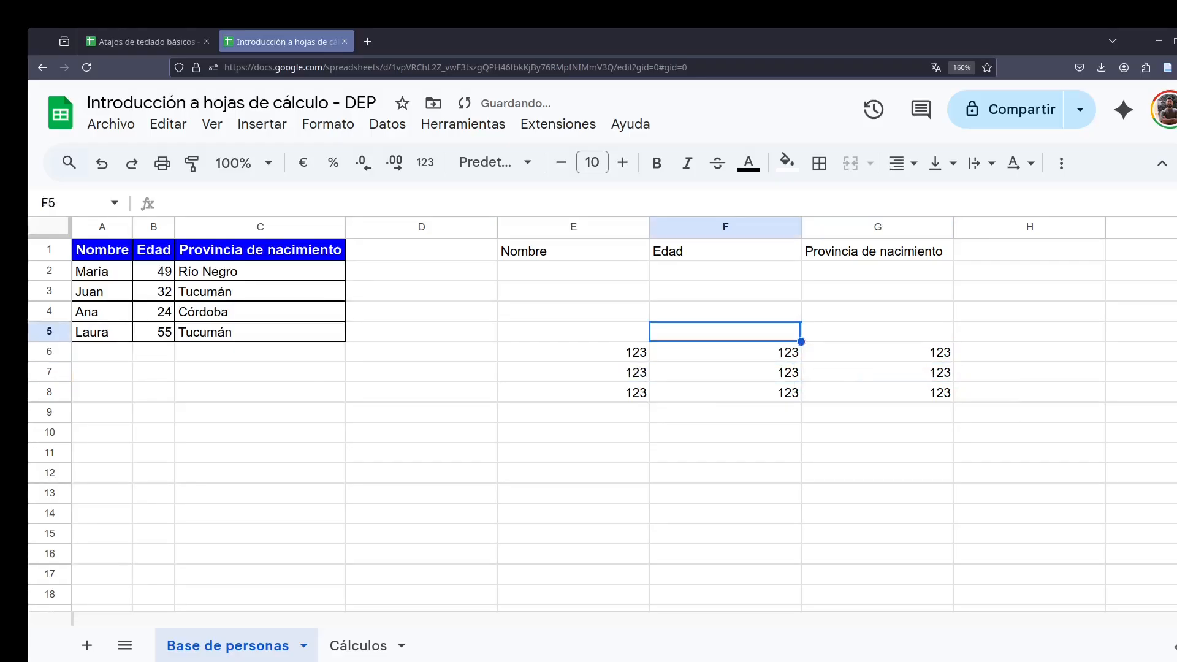
{"action": "key", "text": "Down"}
{"action": "key", "text": "Down"}
{"action": "key", "text": "Down"}
{"action": "key", "text": "Down"}
{"action": "key", "text": "Down"}
{"action": "key", "text": "Down"}
{"action": "key", "text": "Down"}
{"action": "key", "text": "Down"}
{"action": "key", "text": "Down"}
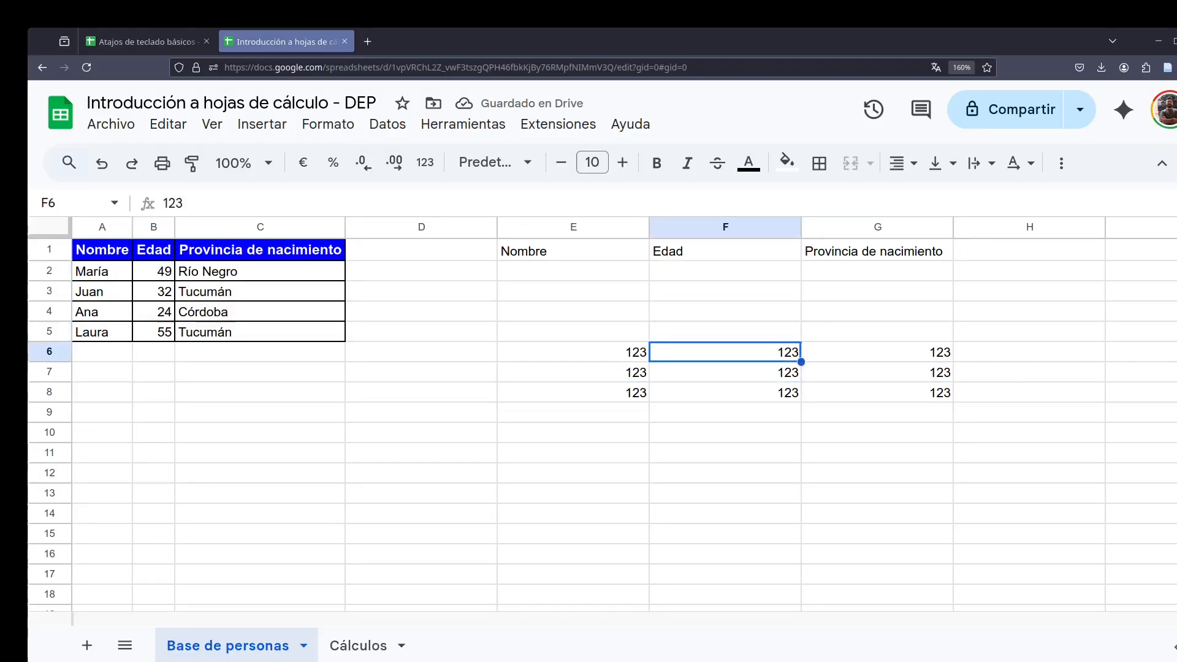
{"action": "type", "text": "567"}
{"action": "key", "text": "Return"}
{"action": "key", "text": "Up"}
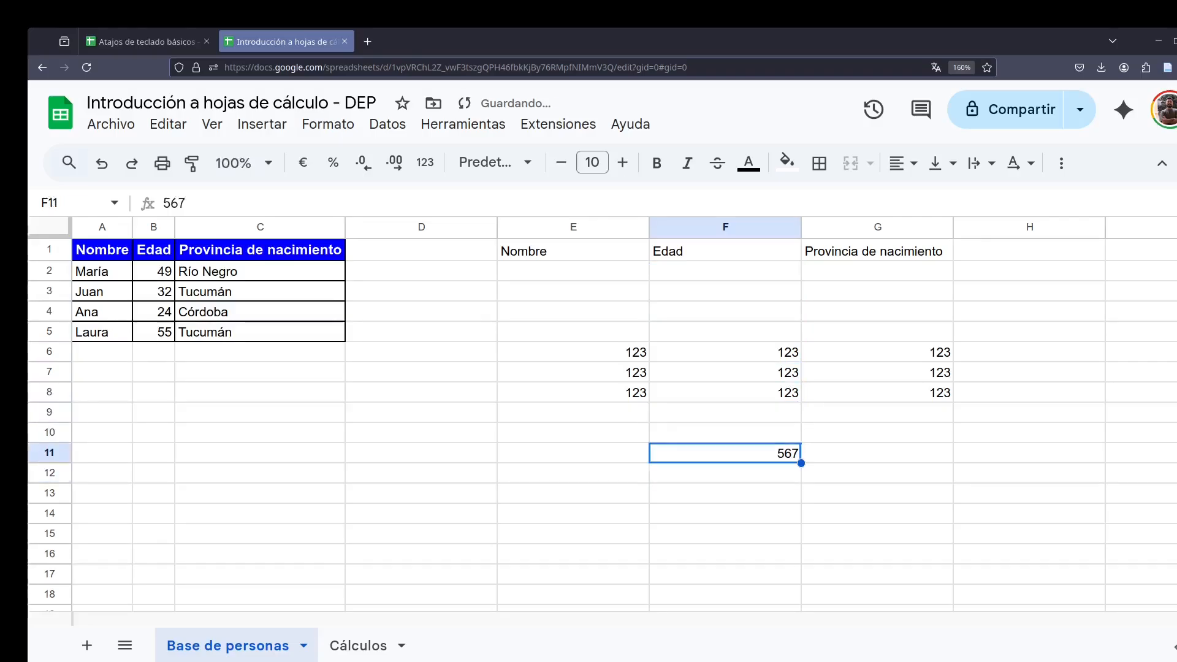
Copy the 567 in cell F11 and paste it into D10
{"action": "key", "text": "Up"}
{"action": "key", "text": "Down"}
{"action": "key", "text": "ctrl+c"}
{"action": "key", "text": "Left"}
{"action": "key", "text": "Left"}
{"action": "key", "text": "Left"}
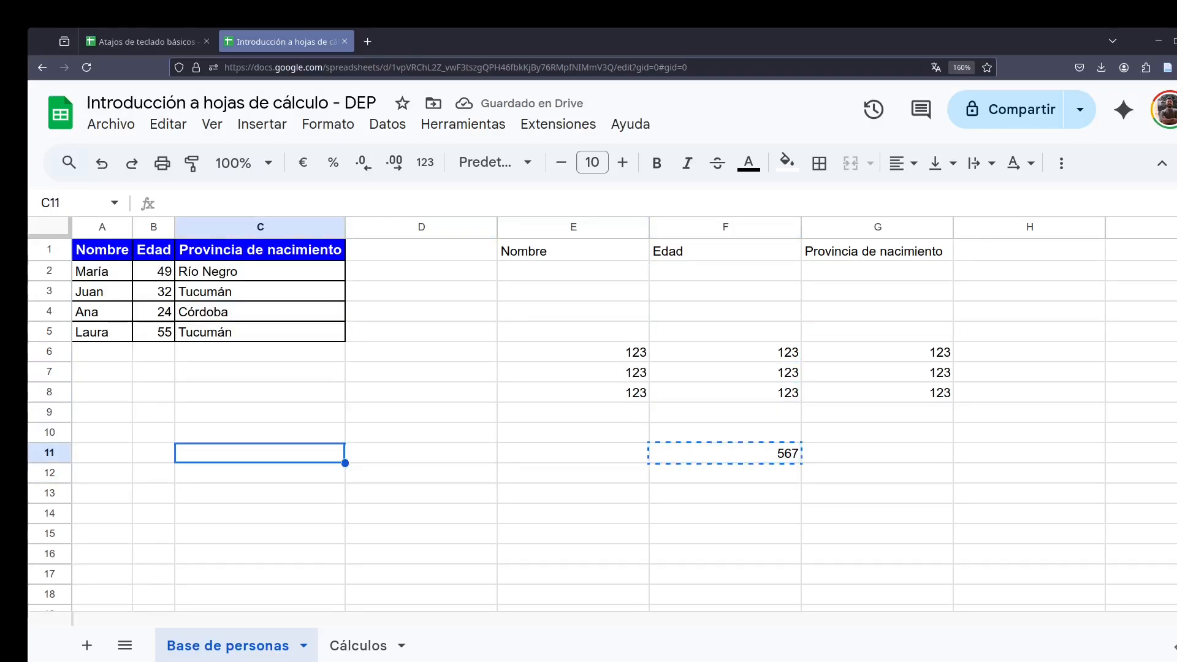
{"action": "key", "text": "Up"}
{"action": "key", "text": "Right"}
{"action": "key", "text": "ctrl+v"}
Paste the copied 567 into cells G10, F10 and E10
{"action": "key", "text": "Right"}
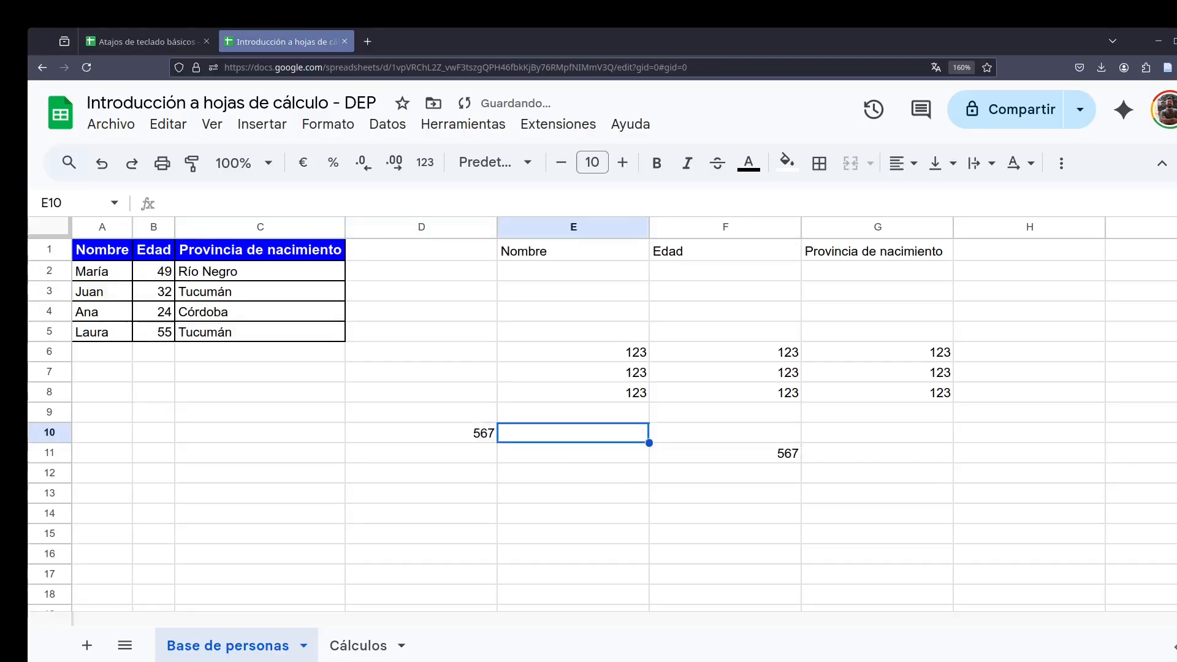
{"action": "key", "text": "Right"}
{"action": "key", "text": "Right"}
{"action": "key", "text": "ctrl+v"}
{"action": "key", "text": "Left"}
{"action": "key", "text": "ctrl+v"}
{"action": "key", "text": "Left"}
{"action": "key", "text": "ctrl+v"}
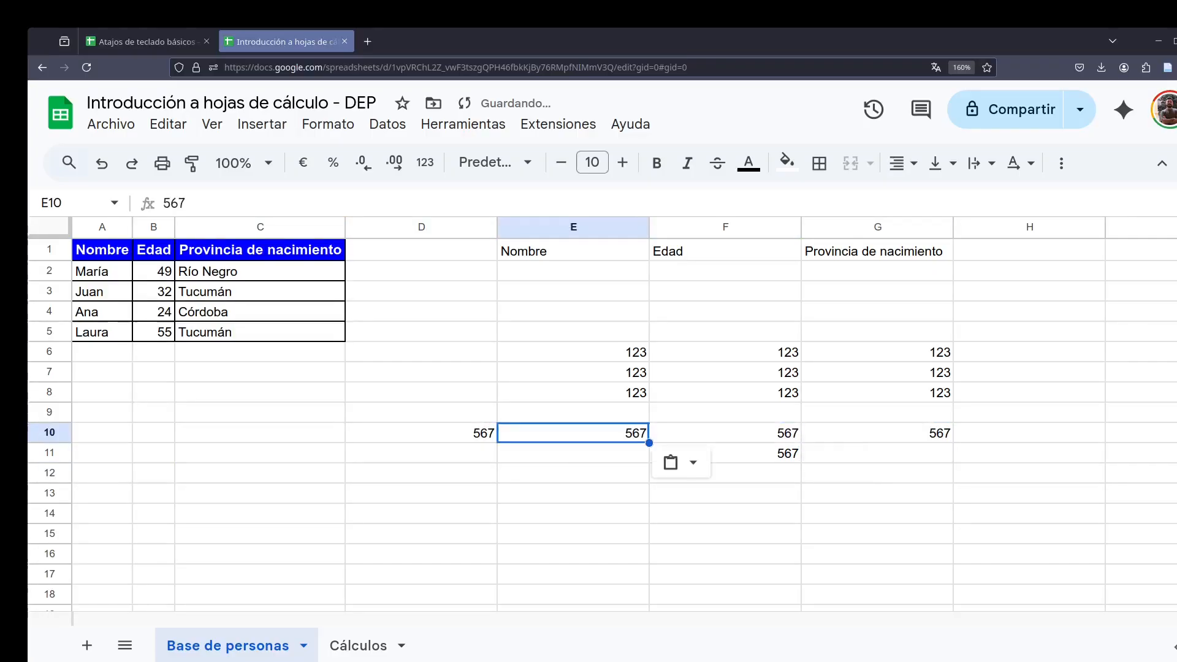
{"action": "key", "text": "Down"}
{"action": "key", "text": "Down"}
{"action": "key", "text": "Down"}
{"action": "key", "text": "Down"}
{"action": "key", "text": "Down"}
{"action": "key", "text": "Up"}
{"action": "key", "text": "Up"}
{"action": "key", "text": "Up"}
{"action": "key", "text": "Up"}
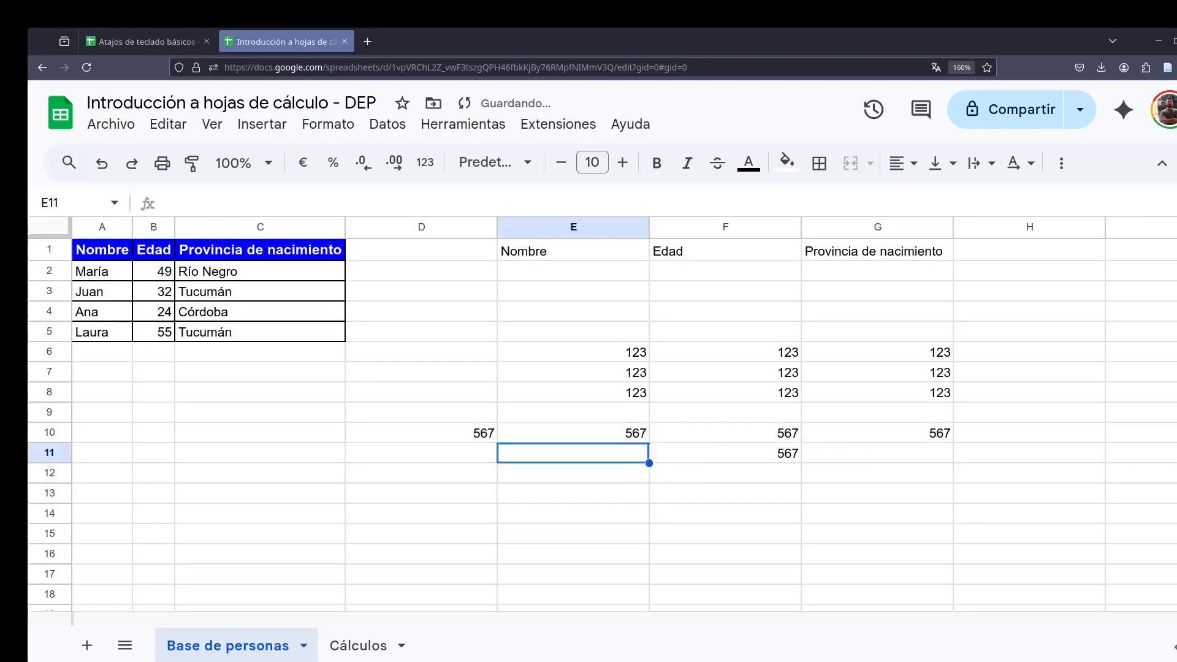
{"action": "key", "text": "Up"}
{"action": "key", "text": "Up"}
{"action": "key", "text": "Up"}
{"action": "key", "text": "Up"}
{"action": "key", "text": "Up"}
{"action": "key", "text": "Up"}
{"action": "key", "text": "Up"}
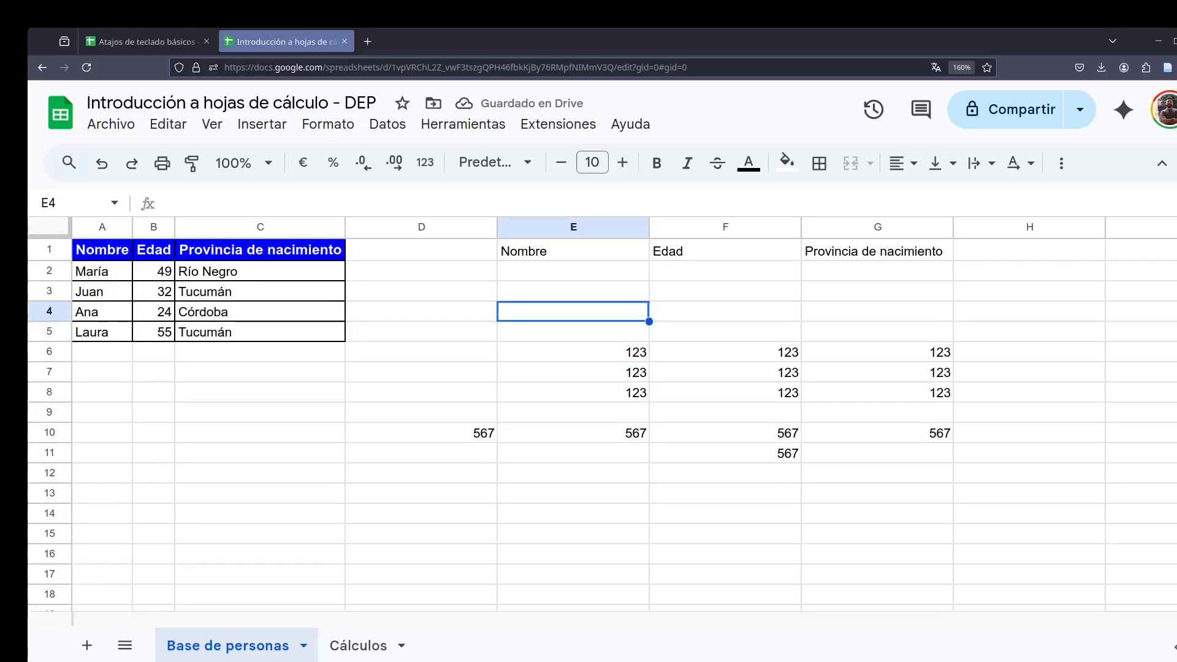
{"action": "key", "text": "Down"}
{"action": "key", "text": "Down"}
{"action": "key", "text": "Down"}
{"action": "key", "text": "Up"}
{"action": "key", "text": "Down"}
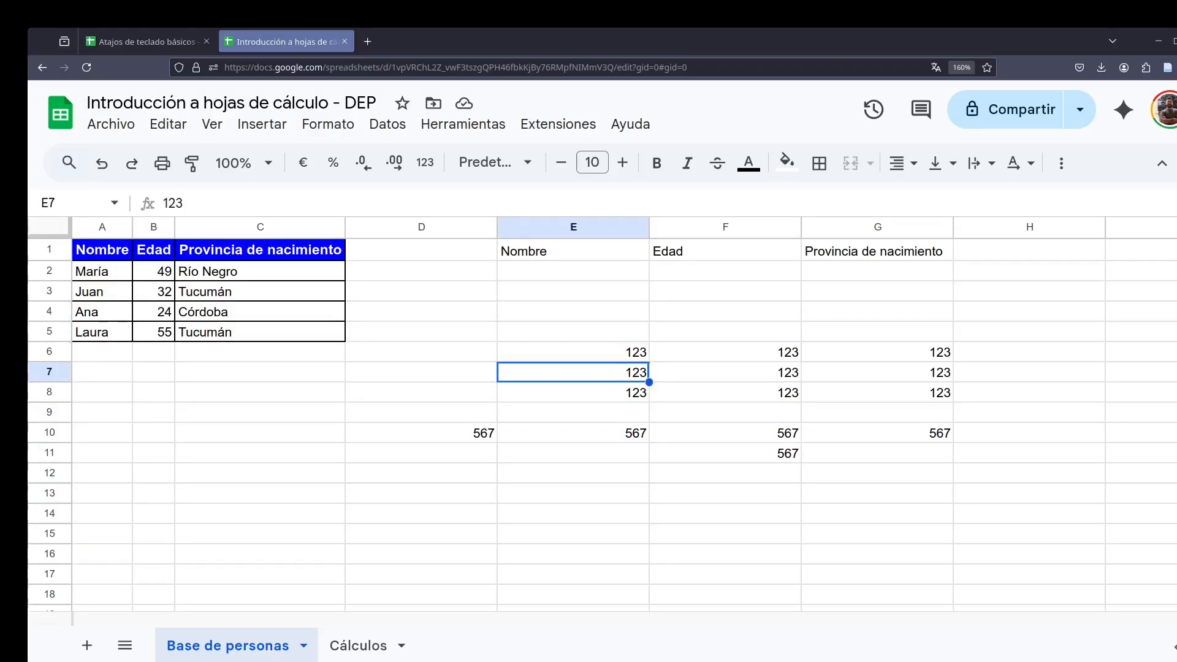
{"action": "key", "text": "Down"}
{"action": "key", "text": "Down"}
{"action": "key", "text": "Down"}
{"action": "key", "text": "Down"}
{"action": "key", "text": "Down"}
{"action": "key", "text": "Down"}
Paste the copied 567 into all cells of range D15:G15 at once
{"action": "key", "text": "Up"}
{"action": "key", "text": "Left"}
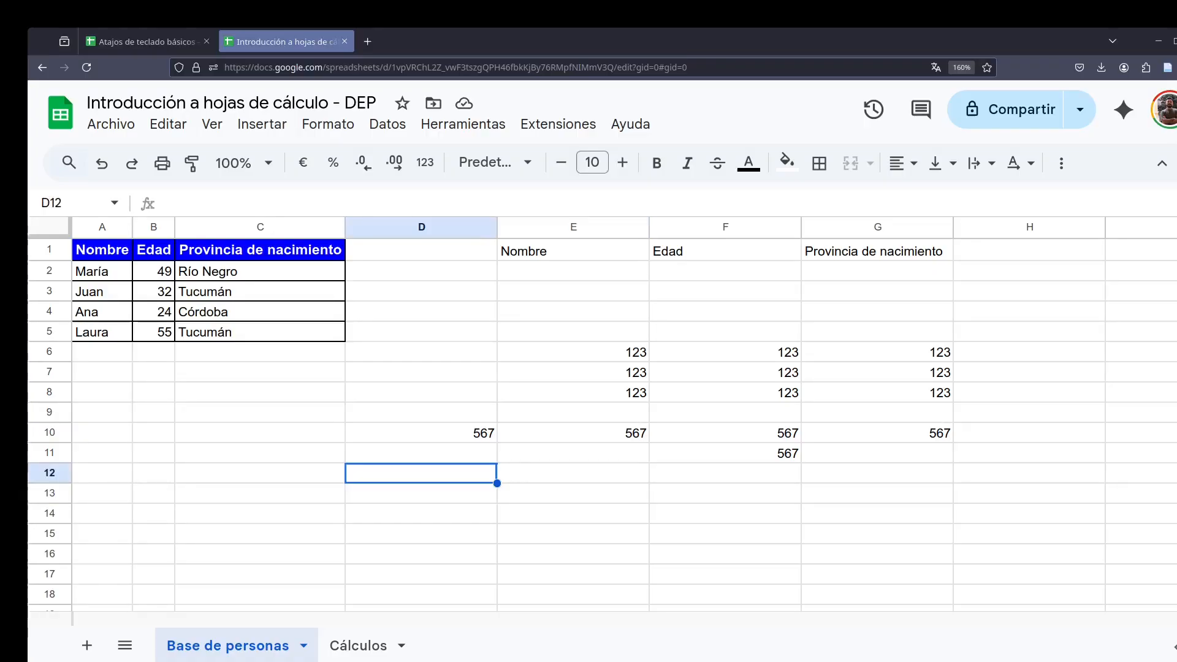
{"action": "key", "text": "shift+Right"}
{"action": "key", "text": "shift+Right"}
{"action": "key", "text": "shift+Right"}
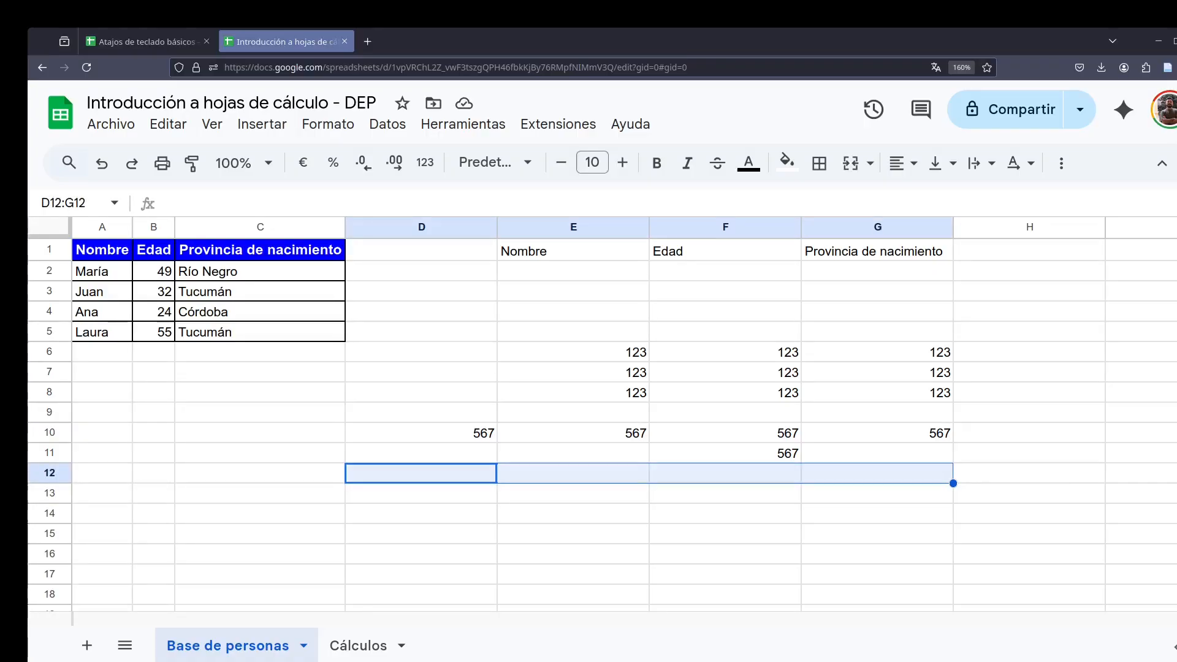
{"action": "left_click_drag", "start_coordinate": [454, 529], "coordinate": [804, 532]}
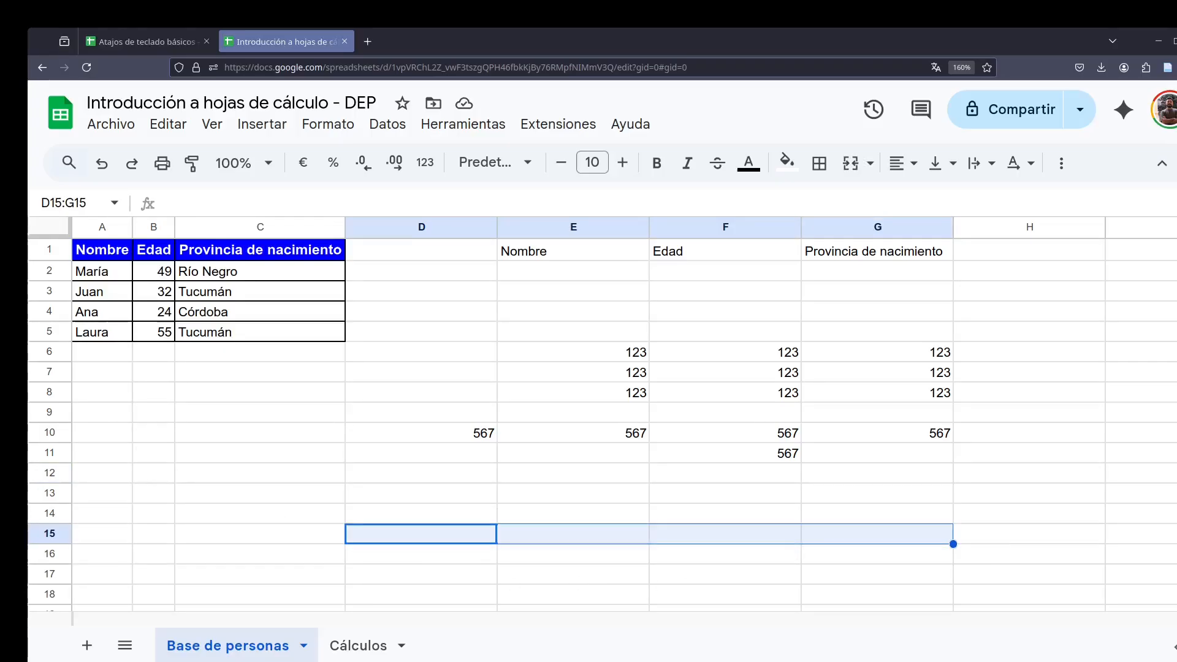
{"action": "key", "text": "ctrl+v"}
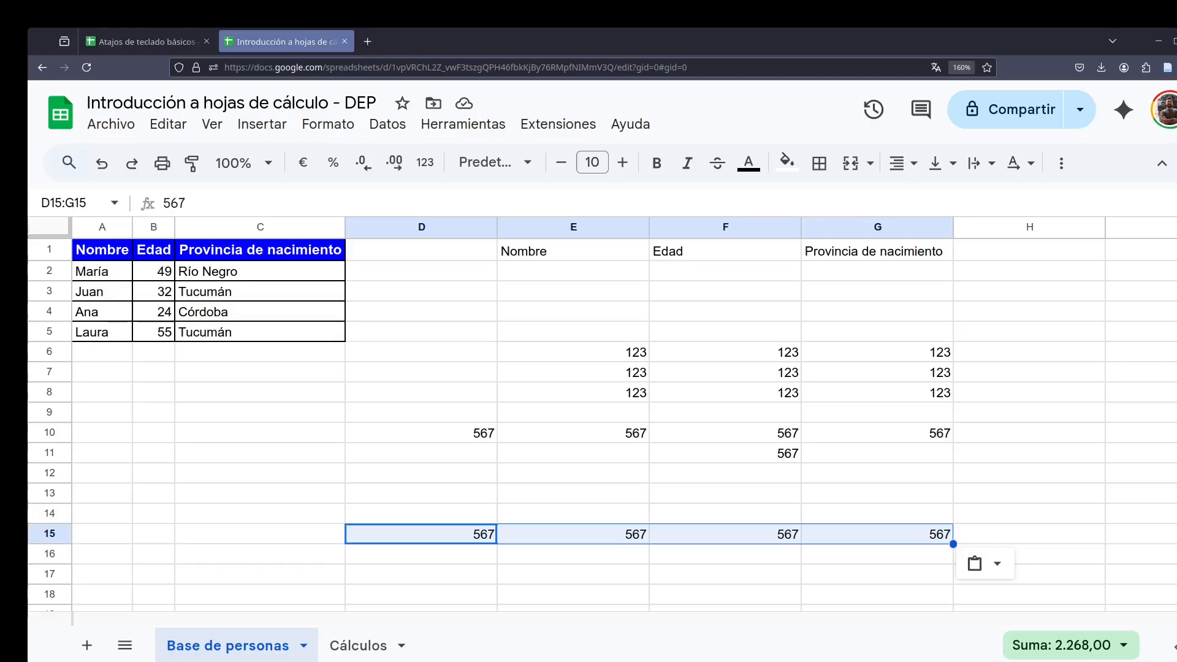
Clear the 567 values from D10:G15 and the block of 123 values from E6:G8
{"action": "left_click_drag", "start_coordinate": [450, 432], "coordinate": [862, 531]}
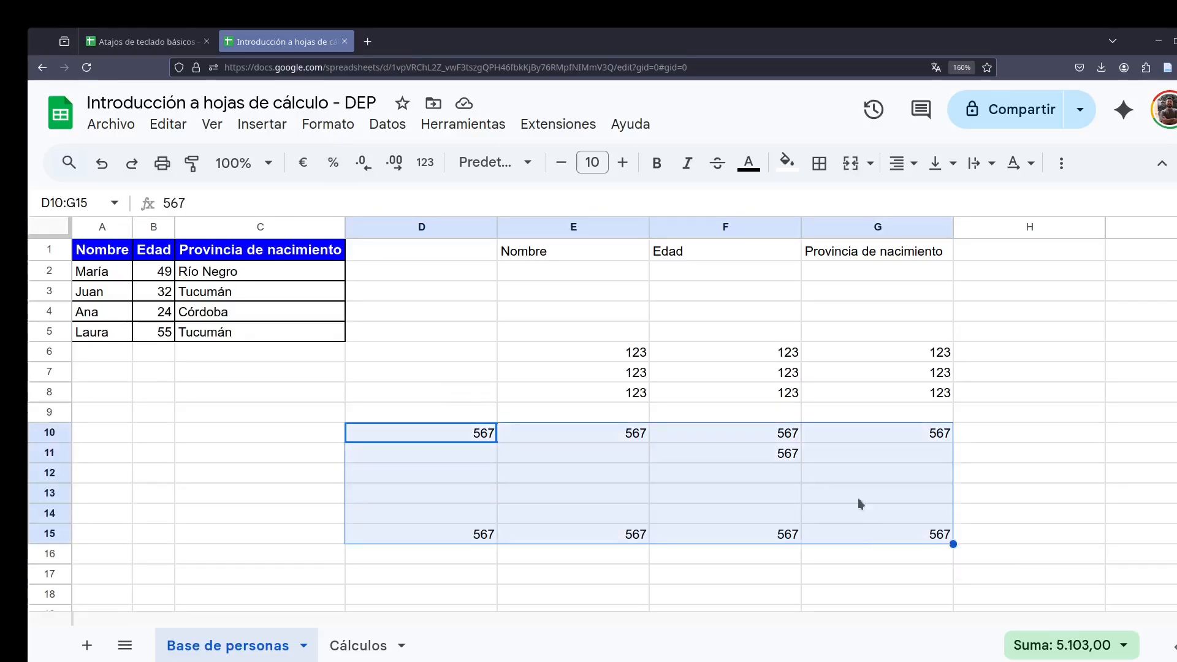
{"action": "key", "text": "Delete"}
{"action": "left_click_drag", "start_coordinate": [645, 355], "coordinate": [838, 387]}
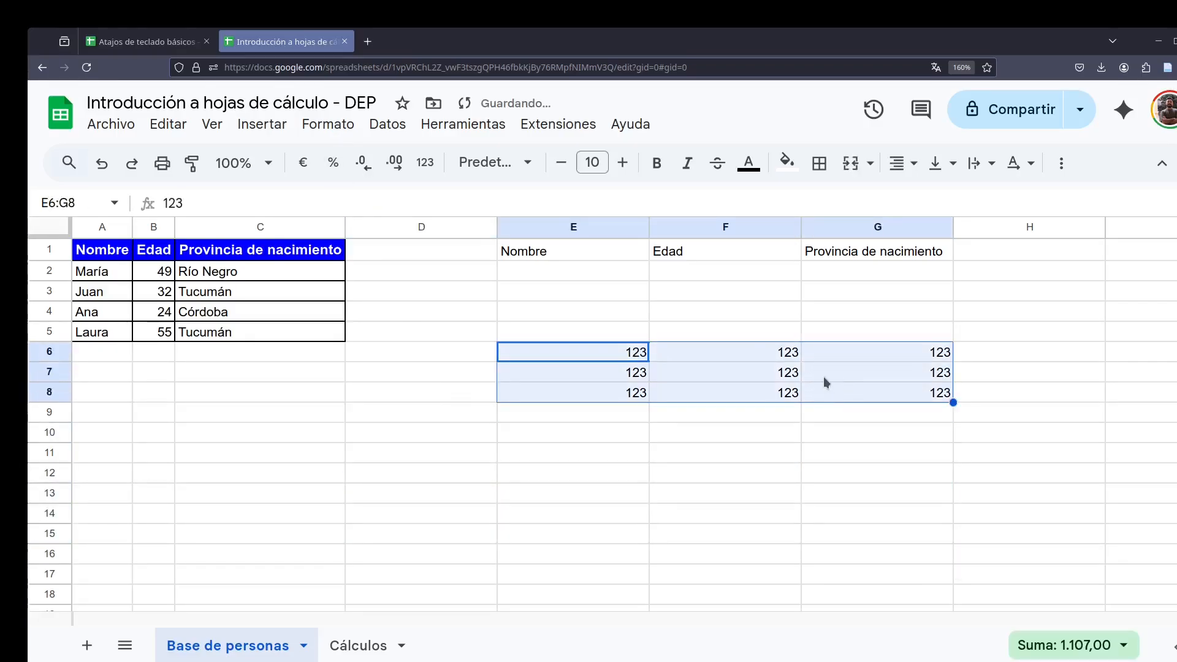
{"action": "key", "text": "Return"}
{"action": "key", "text": "Delete"}
{"action": "key", "text": "Up"}
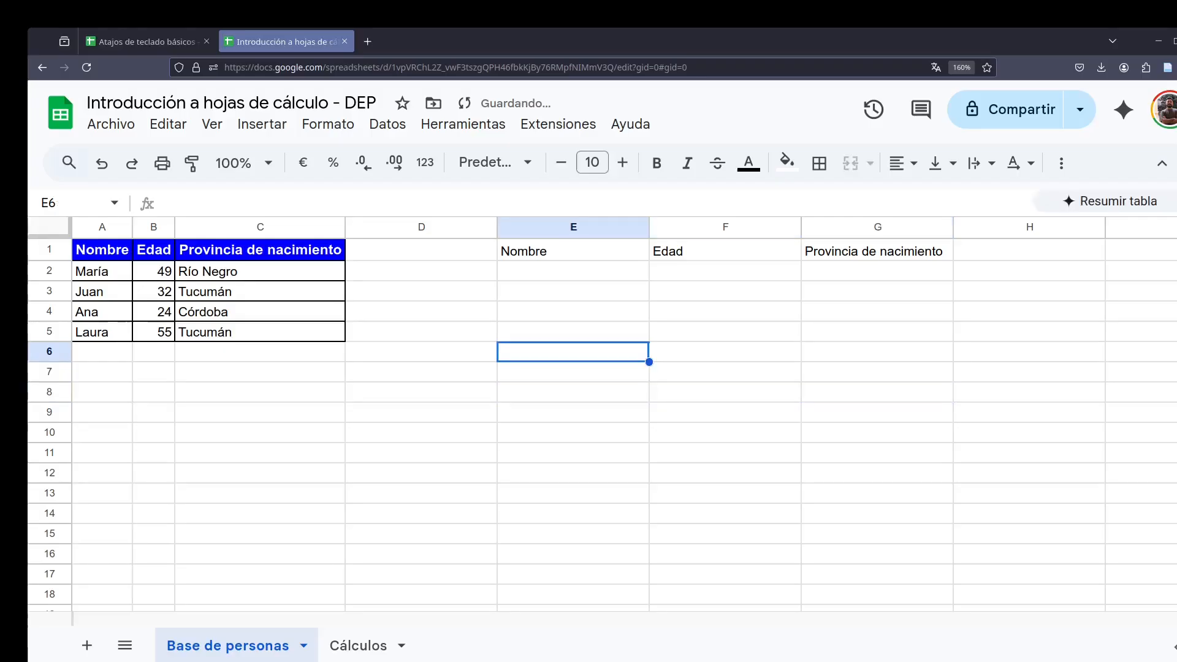
Enter the numbers 1, 2 and 3 in cells E6, F6 and G6
{"action": "type", "text": "1"}
{"action": "key", "text": "Tab"}
{"action": "type", "text": "2"}
{"action": "key", "text": "Tab"}
{"action": "type", "text": "3"}
{"action": "key", "text": "Return"}
{"action": "key", "text": "Tab"}
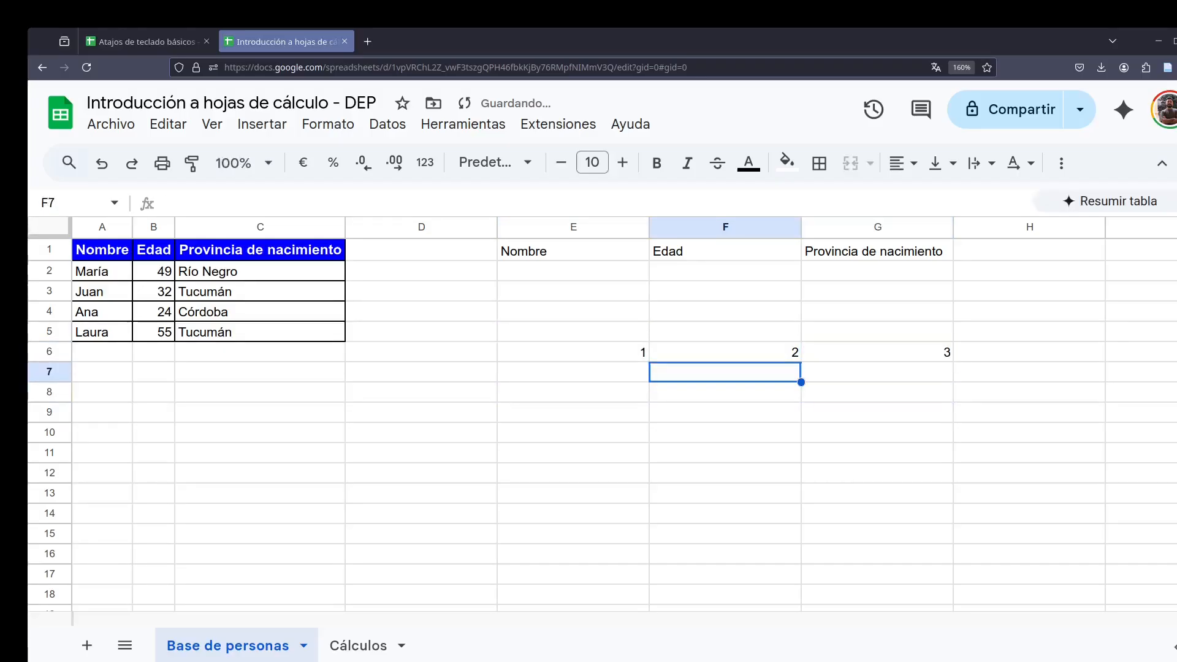
Enter 4, 5 and 6 in cells E7:G7 and 7, 8 and 9 in cells E8:G8
{"action": "key", "text": "Left"}
{"action": "type", "text": "4"}
{"action": "key", "text": "Tab"}
{"action": "type", "text": "5"}
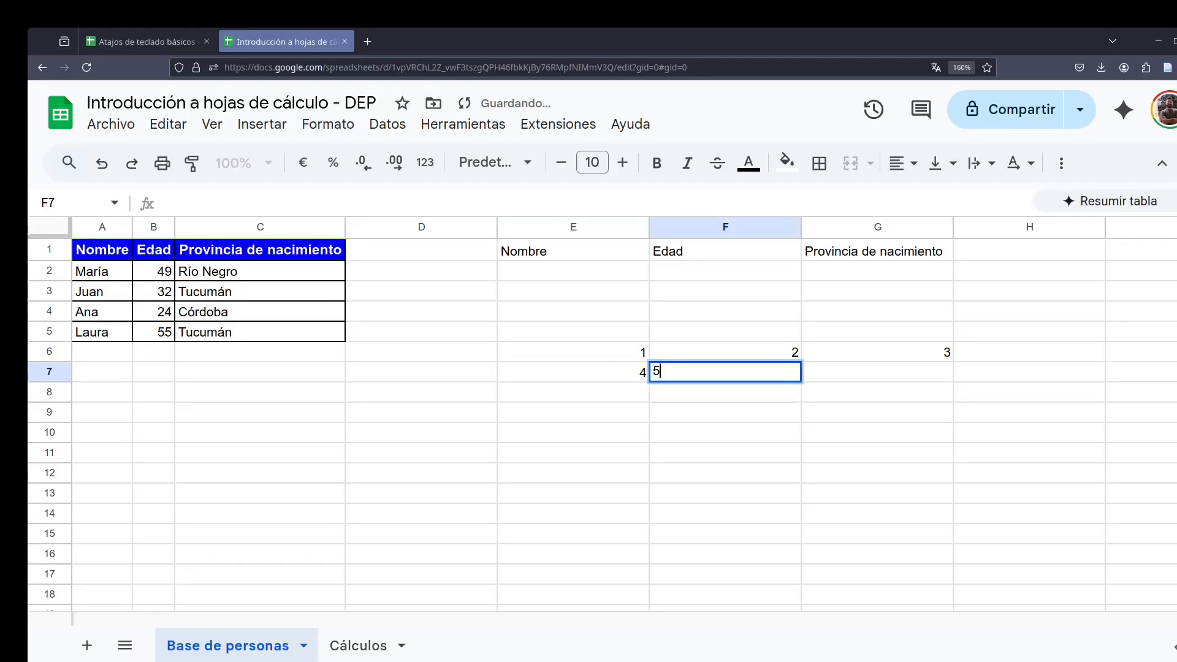
{"action": "key", "text": "Tab"}
{"action": "type", "text": "6"}
{"action": "key", "text": "Return"}
{"action": "type", "text": "7\t8\t9"}
{"action": "key", "text": "Return"}
Copy the column range E6:E8 and paste it at E10 and again at E14
{"action": "key", "text": "Up"}
{"action": "key", "text": "Up"}
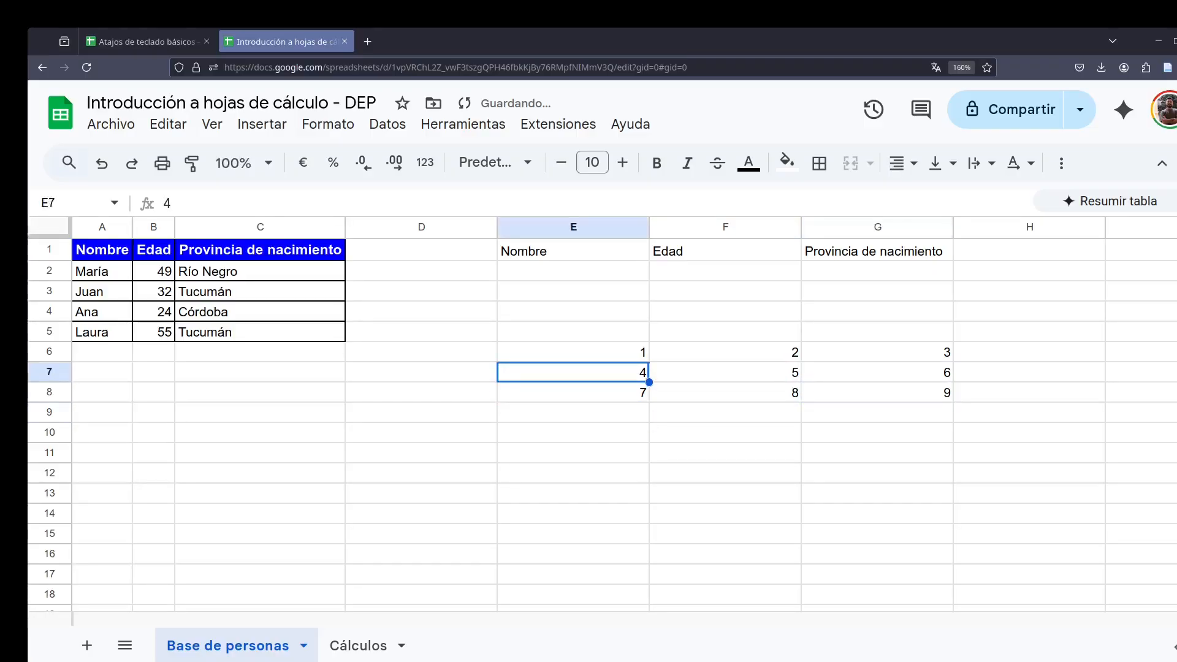
{"action": "key", "text": "Up"}
{"action": "key", "text": "shift+Down"}
{"action": "key", "text": "shift+Down"}
{"action": "key", "text": "ctrl+c"}
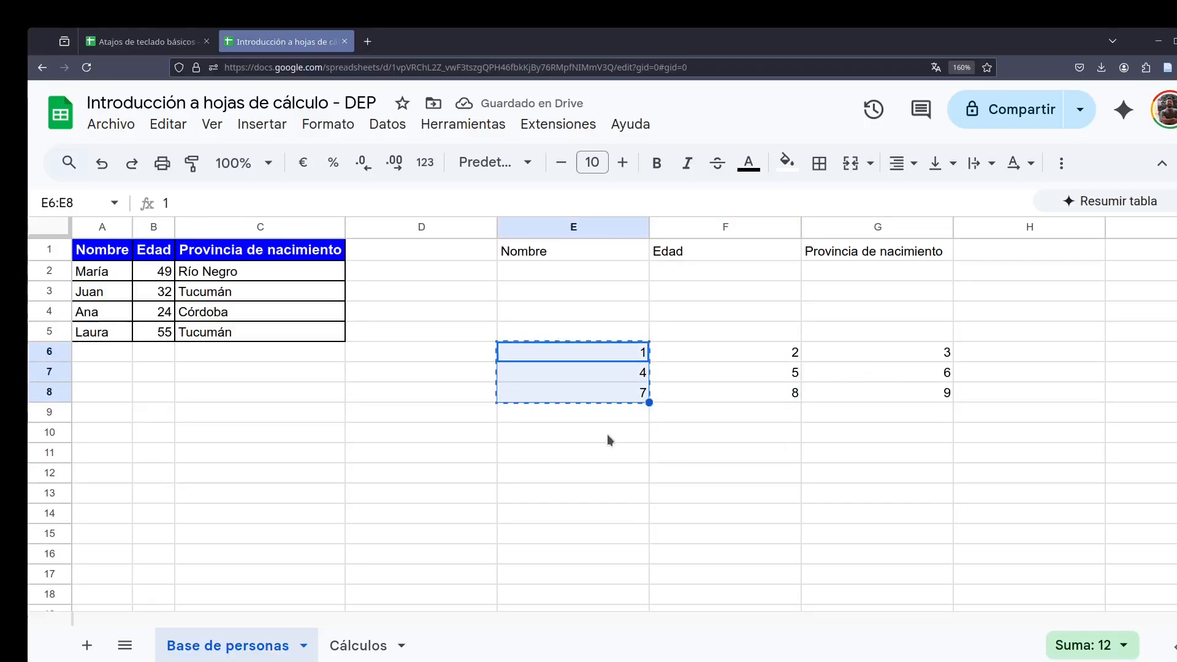
{"action": "left_click", "coordinate": [613, 436]}
{"action": "key", "text": "ctrl+v"}
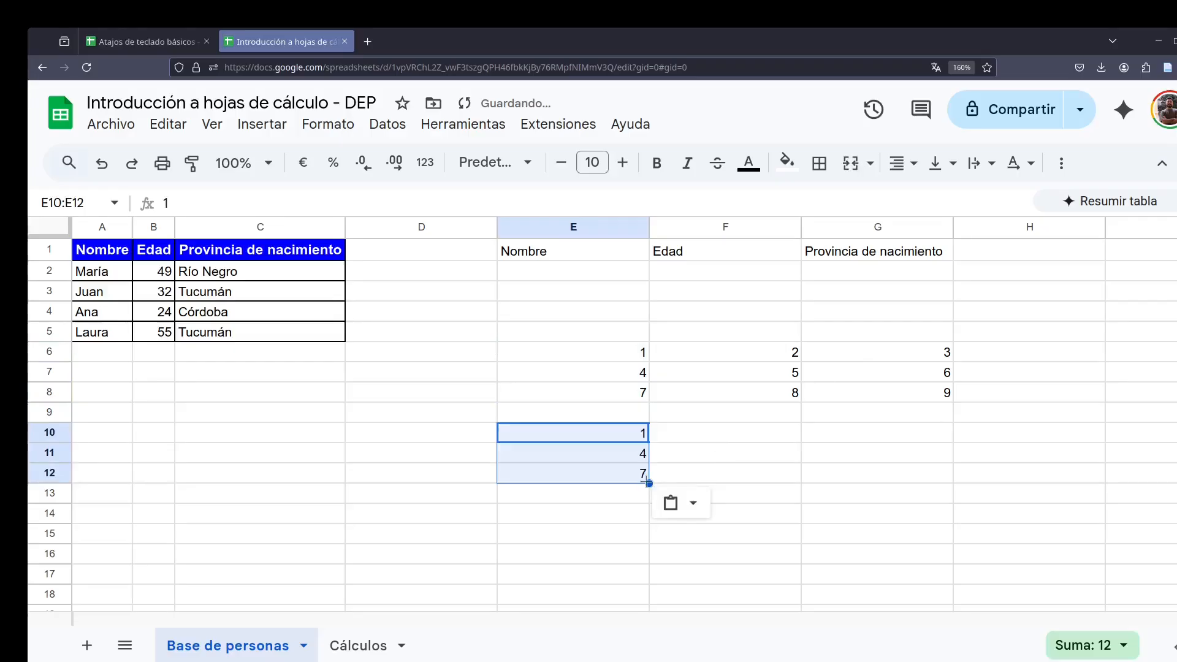
{"action": "left_click", "coordinate": [601, 512]}
{"action": "key", "text": "ctrl+v"}
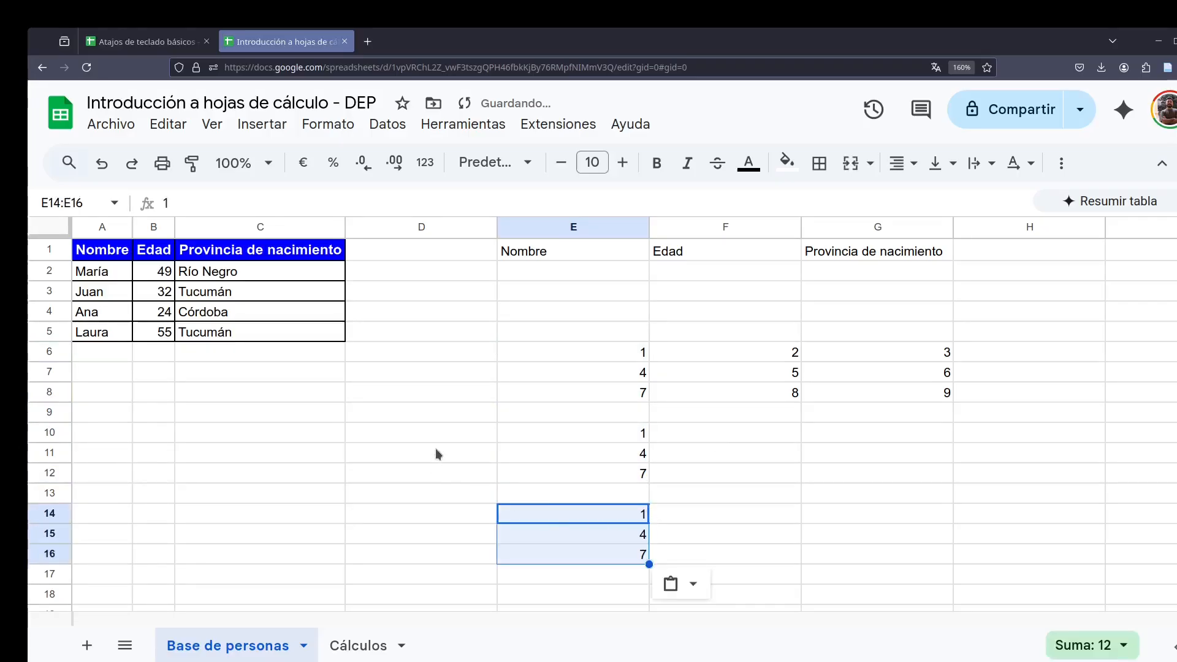
Clear the two pasted copies of the column from E10:E16
{"action": "left_click_drag", "start_coordinate": [632, 353], "coordinate": [883, 395]}
{"action": "key", "text": "ctrl+c"}
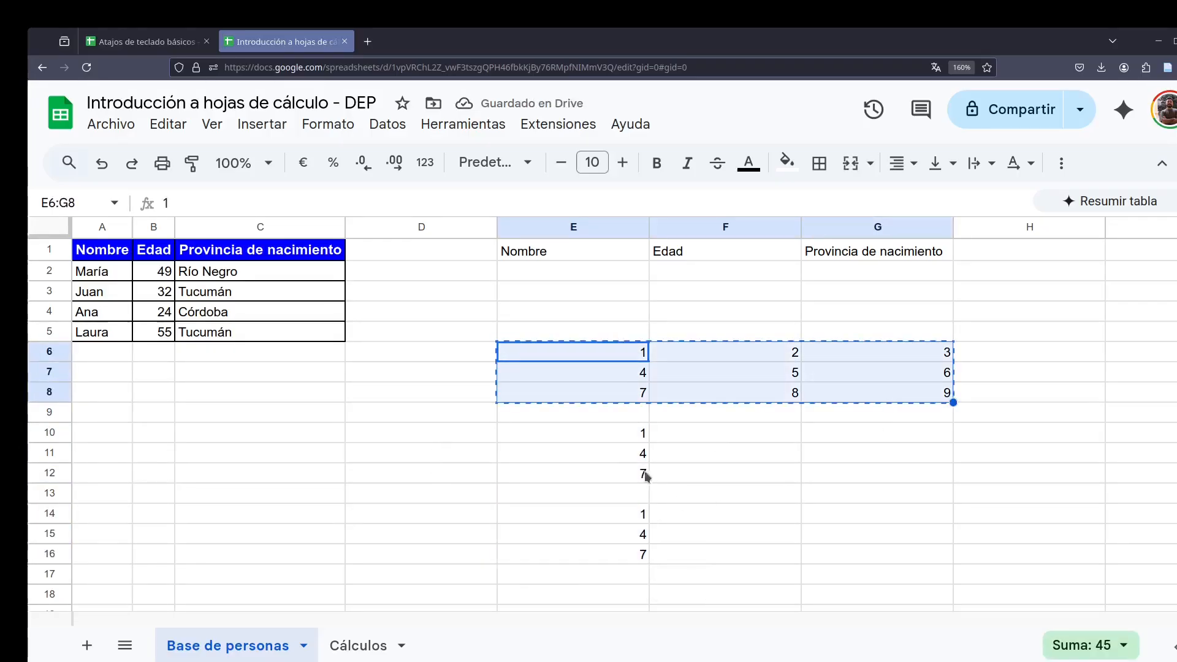
{"action": "left_click_drag", "start_coordinate": [638, 433], "coordinate": [741, 557]}
{"action": "key", "text": "Delete"}
Paste a copy of the block E6:G8 at E10 and clear the pasted block again
{"action": "left_click_drag", "start_coordinate": [613, 352], "coordinate": [929, 397]}
{"action": "key", "text": "ctrl+c"}
{"action": "left_click", "coordinate": [597, 435]}
{"action": "key", "text": "ctrl+v"}
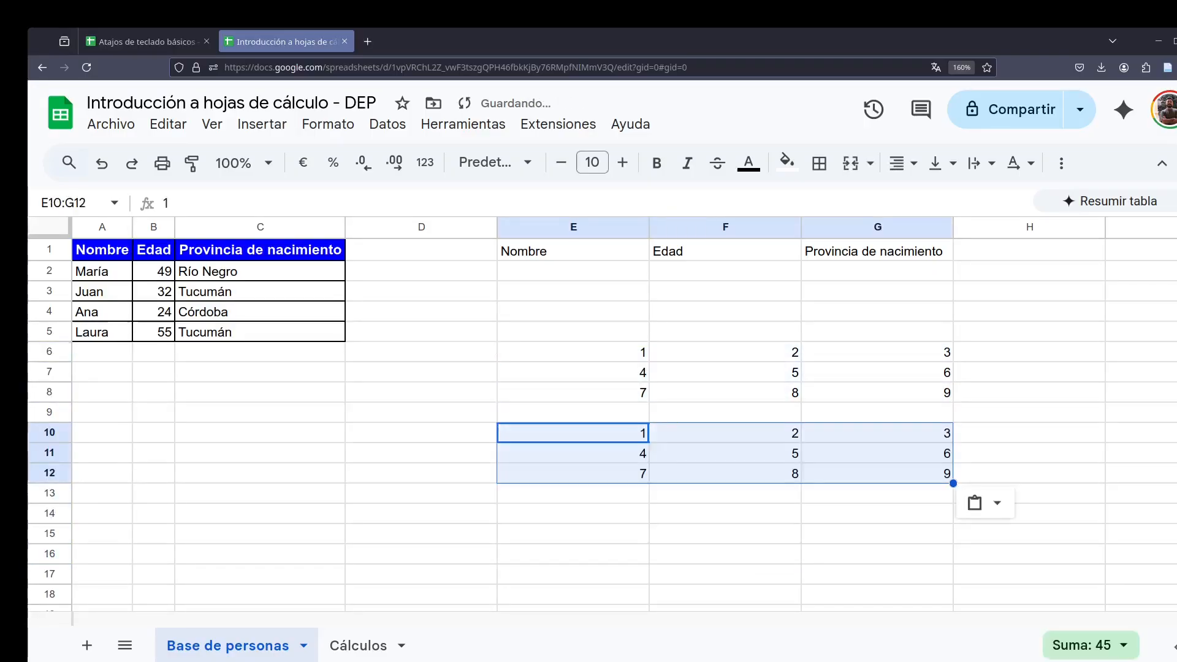
{"action": "scroll", "coordinate": [573, 470], "scroll_direction": "right", "scroll_amount": 1}
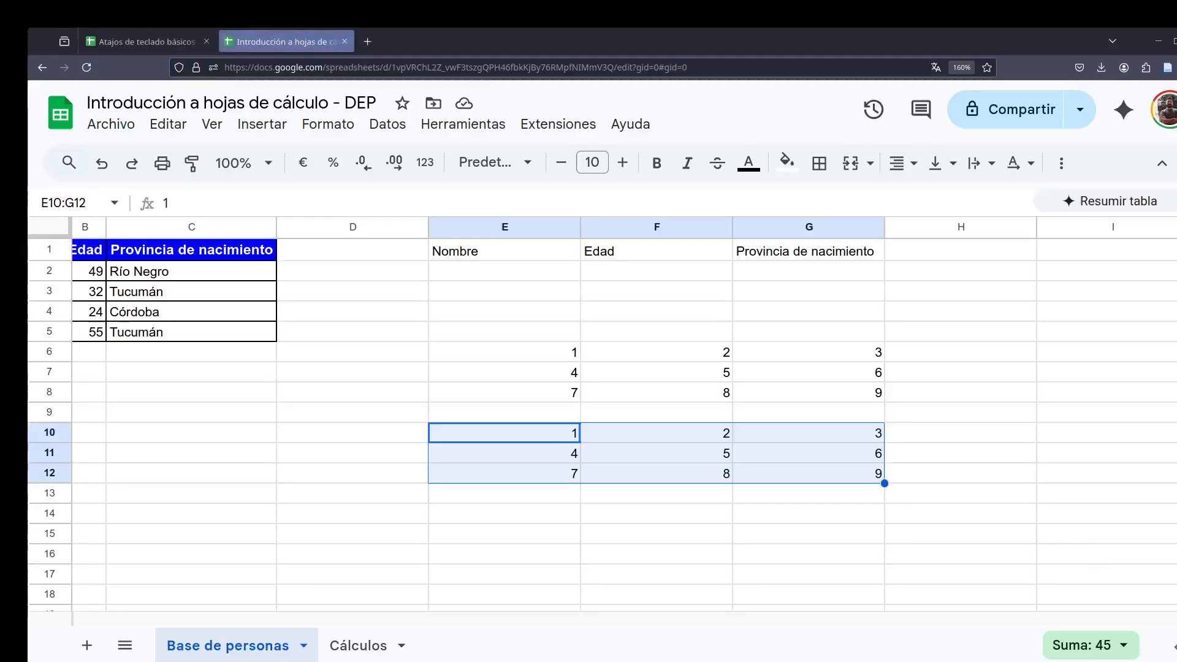
{"action": "key", "text": "Delete"}
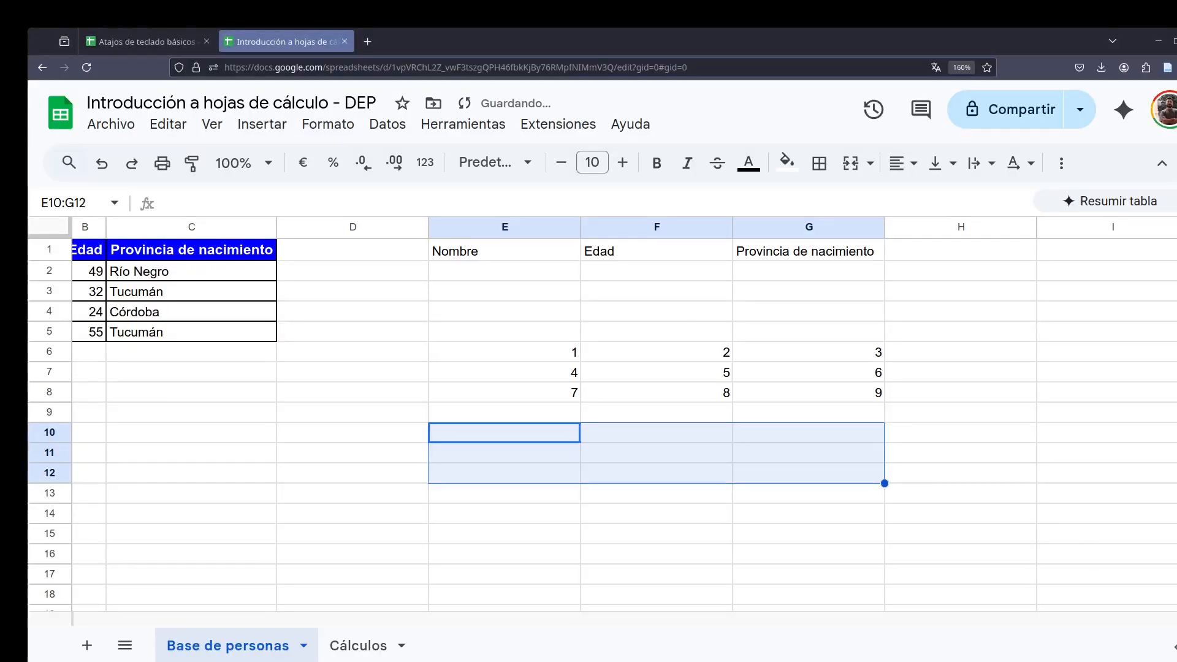
Cut the whole block E6:G8 and paste it starting at E10
{"action": "key", "text": "Up"}
{"action": "key", "text": "Up"}
{"action": "key", "text": "Up"}
{"action": "key", "text": "Up"}
{"action": "key", "text": "shift+Right"}
{"action": "key", "text": "shift+Right"}
{"action": "key", "text": "shift+Down"}
{"action": "key", "text": "shift+Down"}
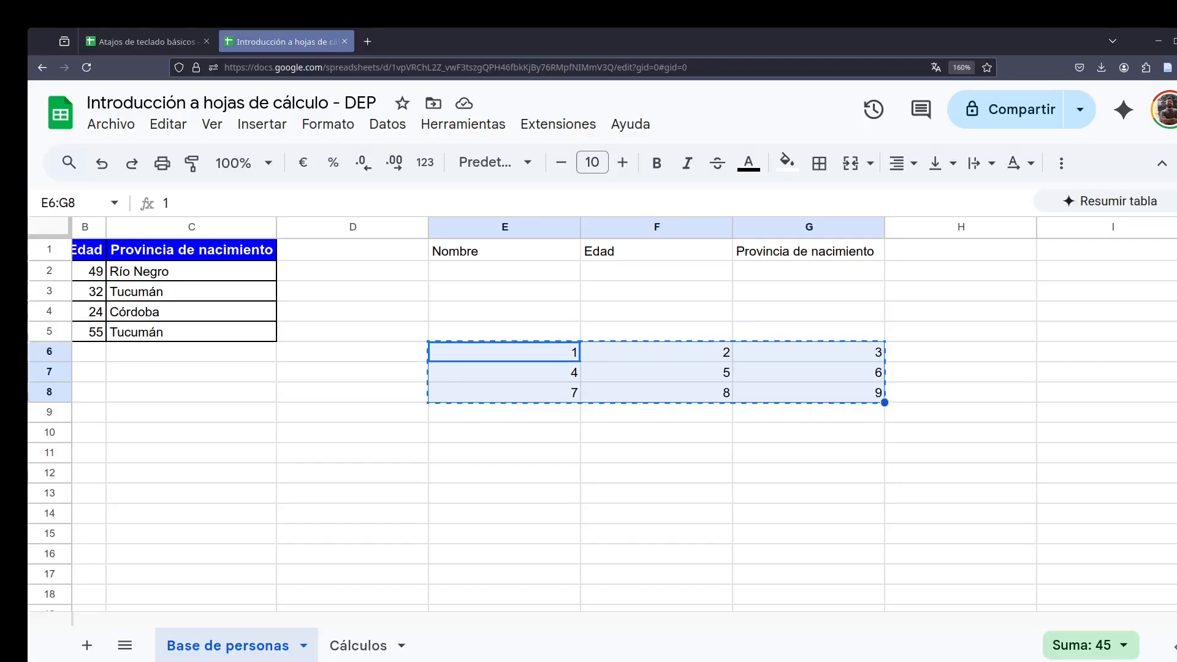
{"action": "key", "text": "Down"}
{"action": "key", "text": "Down"}
{"action": "key", "text": "Down"}
{"action": "key", "text": "Down"}
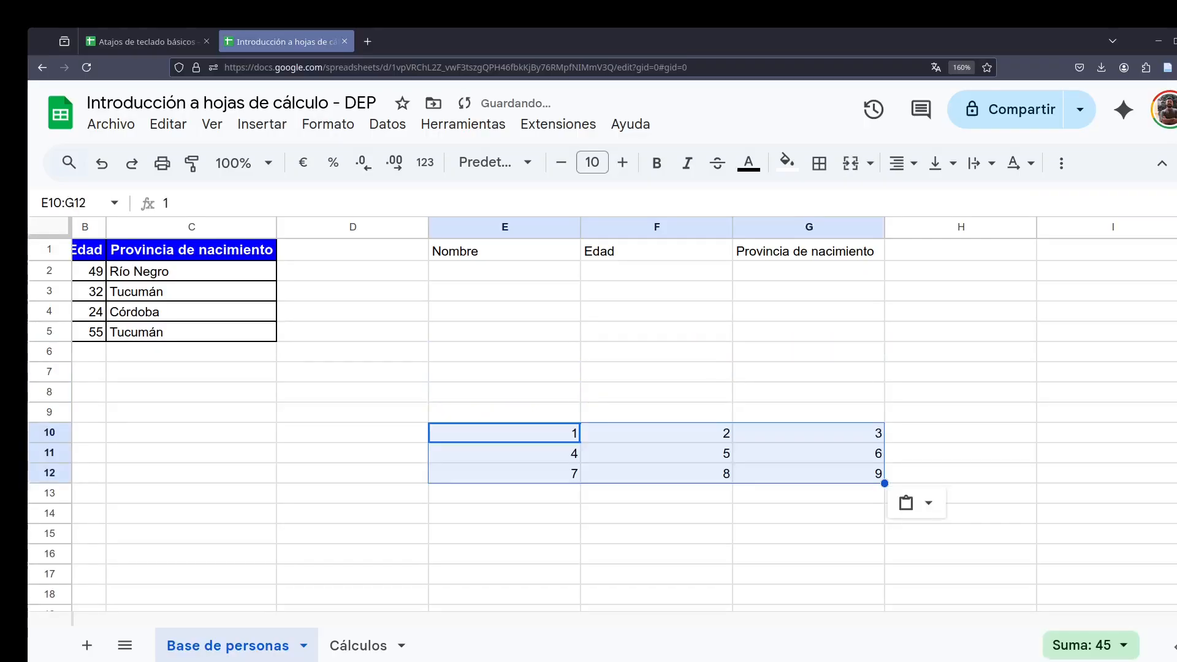
Cut the block E10:G12 and paste it back starting at E6
{"action": "key", "text": "Up"}
{"action": "key", "text": "Up"}
{"action": "key", "text": "Up"}
{"action": "key", "text": "Up"}
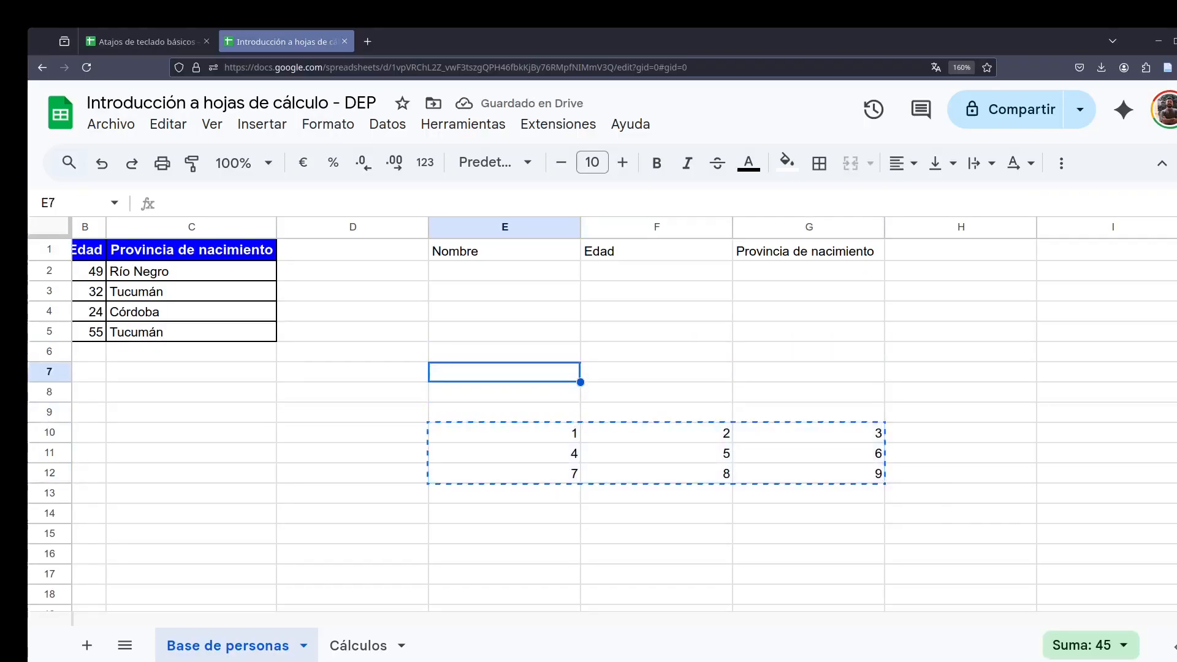
{"action": "key", "text": "ctrl+v"}
Cut only the column range E6:E8 and paste it starting at E10
{"action": "key", "text": "Down"}
{"action": "key", "text": "Up"}
{"action": "key", "text": "shift+Down"}
{"action": "key", "text": "shift+Down"}
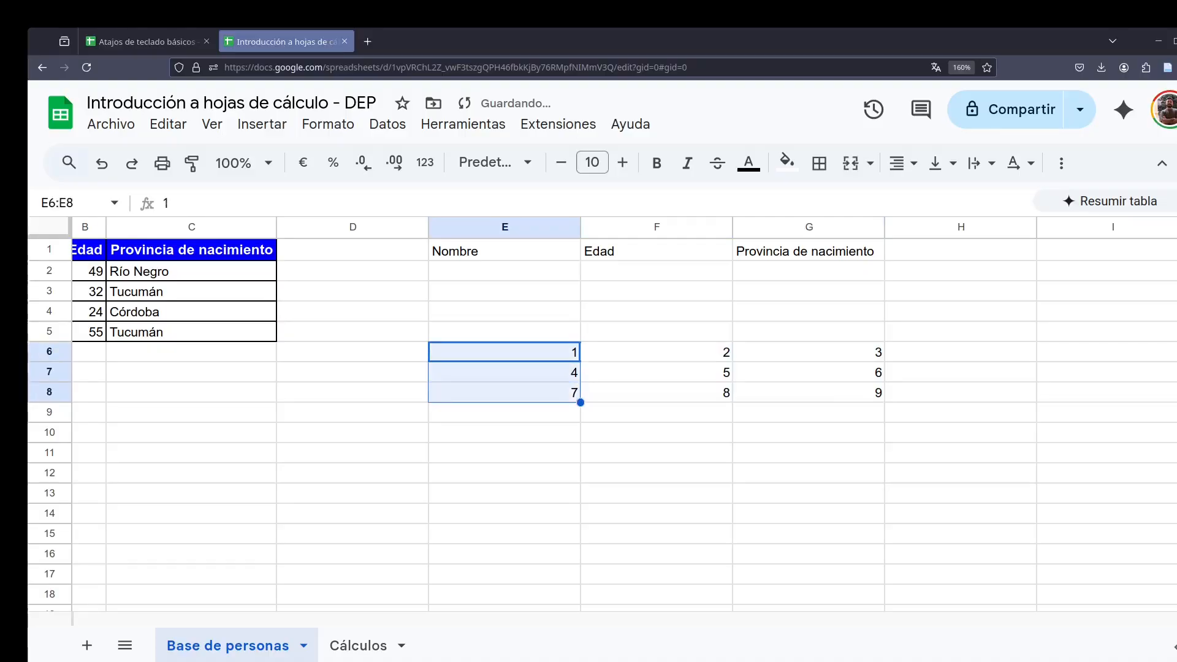
{"action": "key", "text": "ctrl+c"}
{"action": "key", "text": "Down"}
{"action": "key", "text": "Down"}
{"action": "key", "text": "Down"}
{"action": "key", "text": "Down"}
{"action": "key", "text": "ctrl+v"}
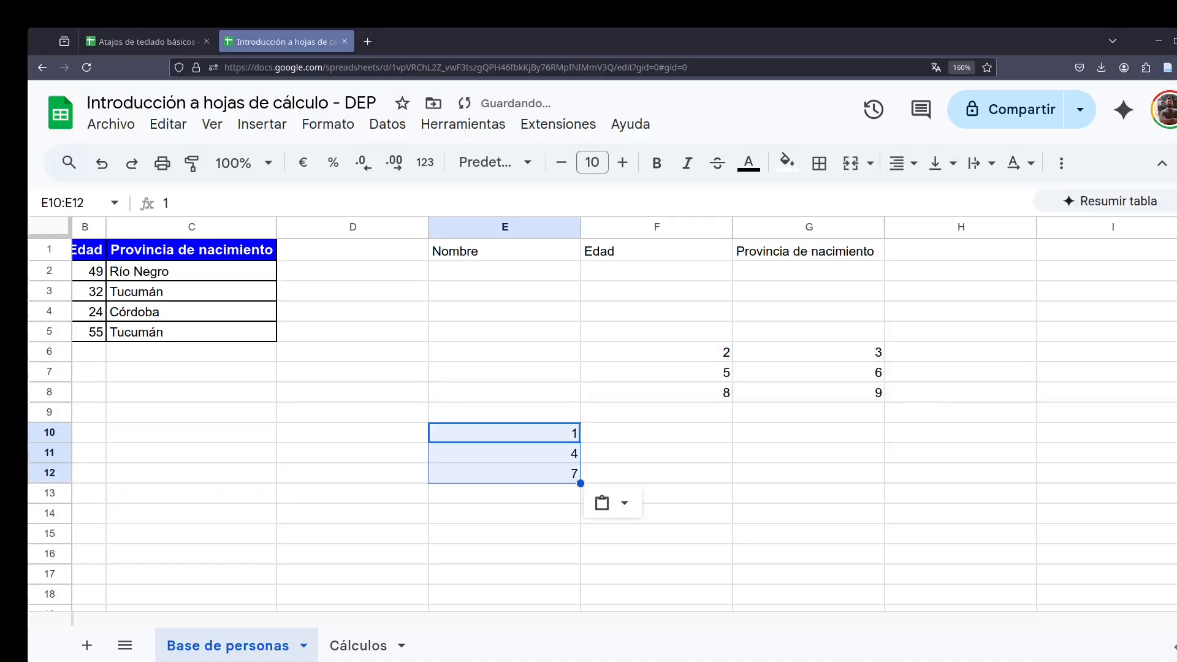
Cut the single value 6 from cell G7 and paste it into G11
{"action": "key", "text": "Right"}
{"action": "key", "text": "Right"}
{"action": "key", "text": "Up"}
{"action": "key", "text": "Up"}
{"action": "key", "text": "Up"}
{"action": "key", "text": "ctrl+x"}
{"action": "key", "text": "Down"}
{"action": "key", "text": "Down"}
{"action": "key", "text": "Down"}
{"action": "key", "text": "Down"}
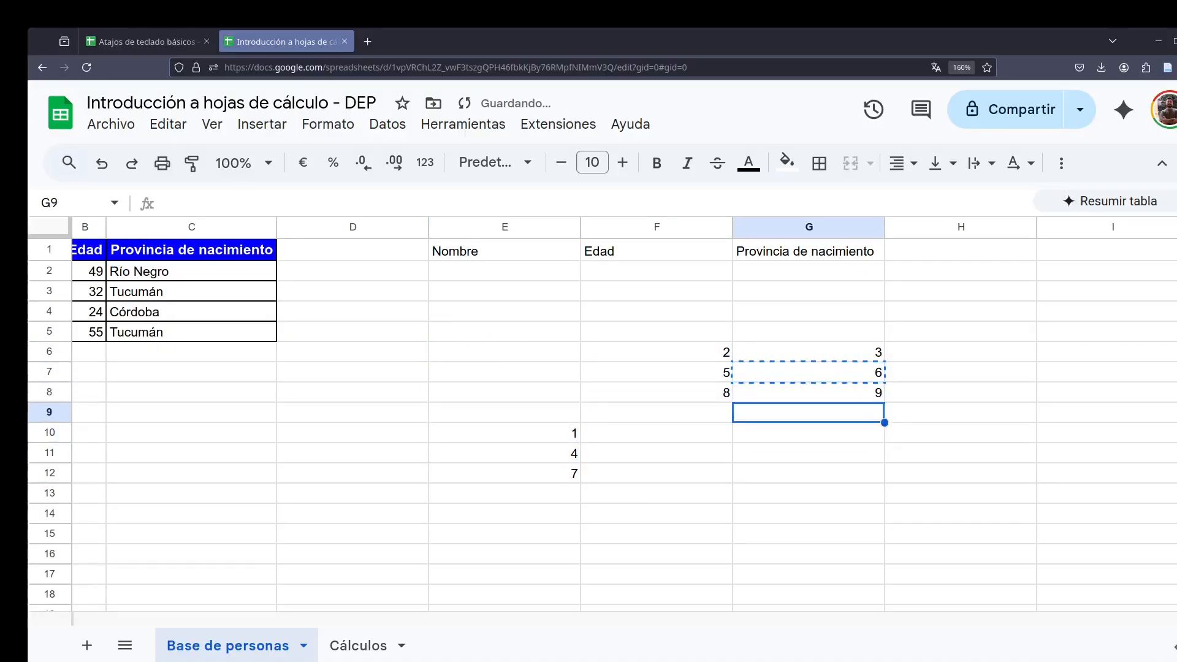
{"action": "key", "text": "ctrl+v"}
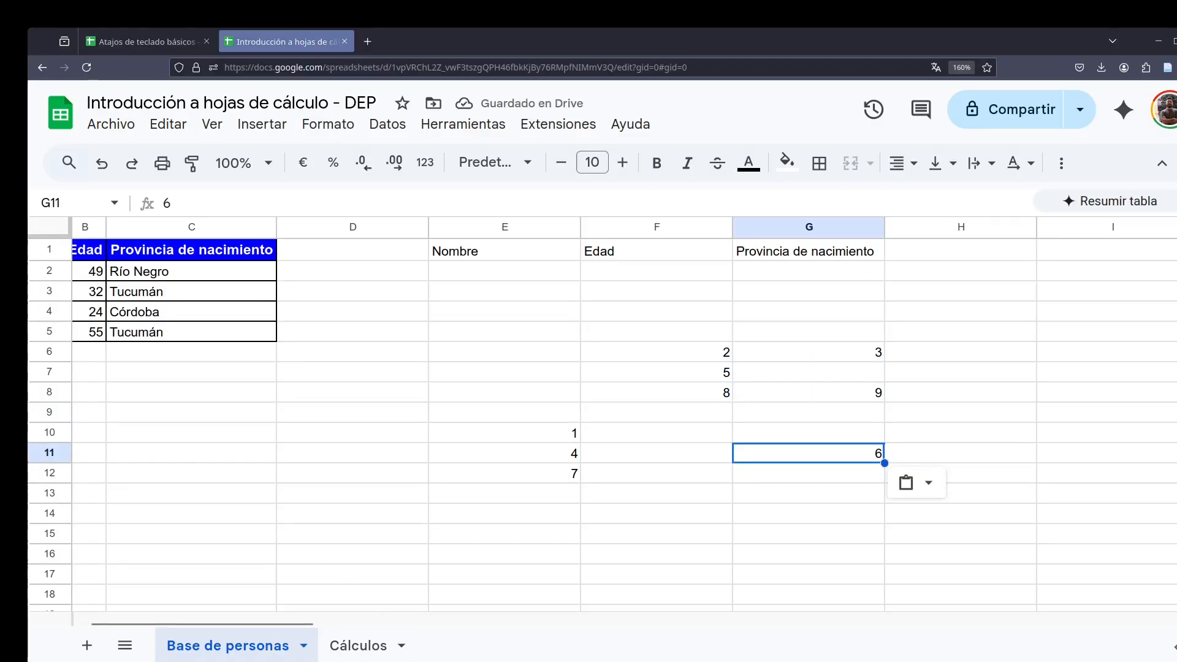
Clear all the practice numbers from range E5:G15
{"action": "scroll", "coordinate": [601, 411], "scroll_direction": "left", "scroll_amount": 1}
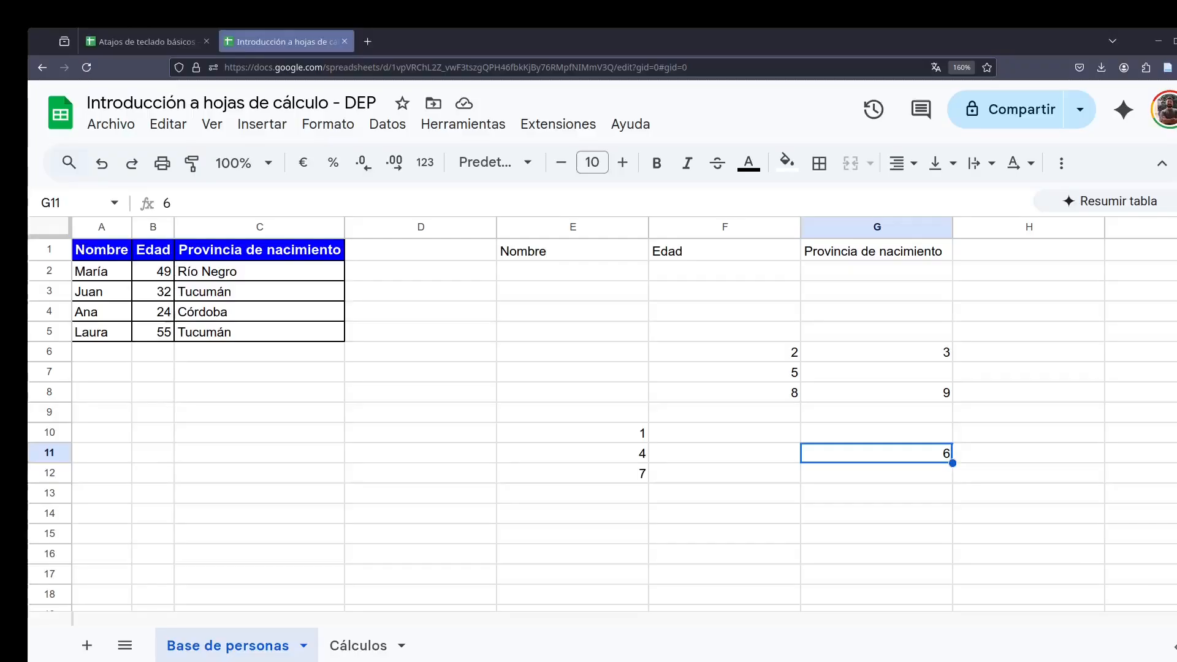
{"action": "left_click_drag", "start_coordinate": [525, 339], "coordinate": [876, 533]}
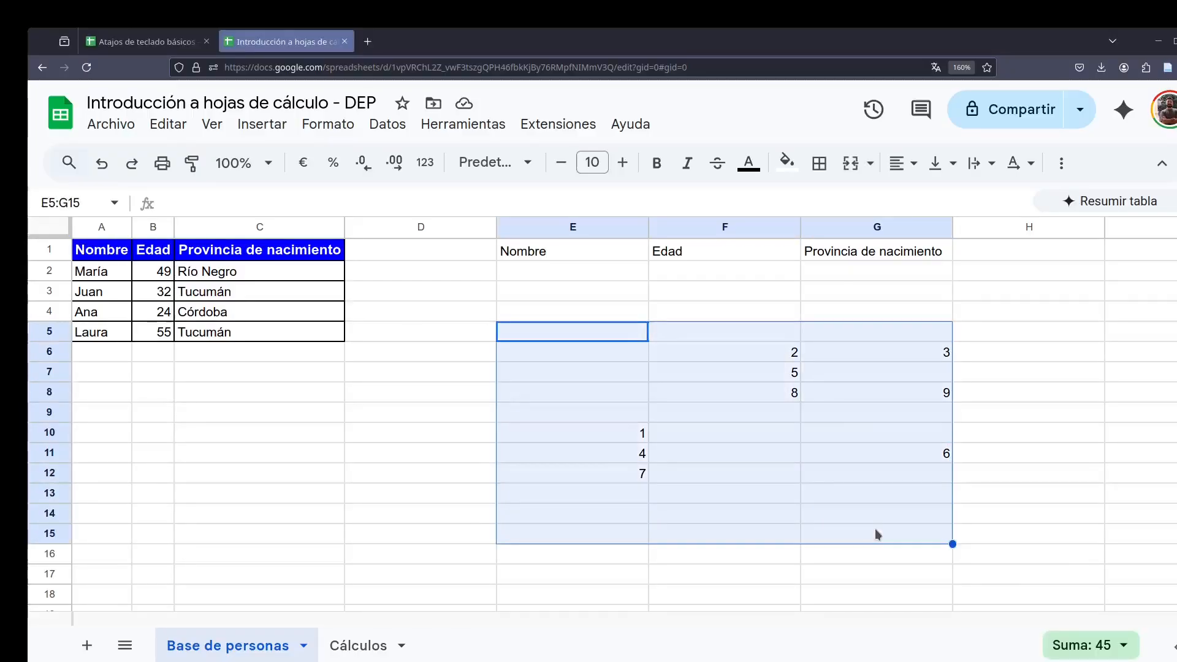
{"action": "key", "text": "Delete"}
Copy the formula in E1, paste it into E3 and compare the references in both cells
{"action": "left_click", "coordinate": [602, 253]}
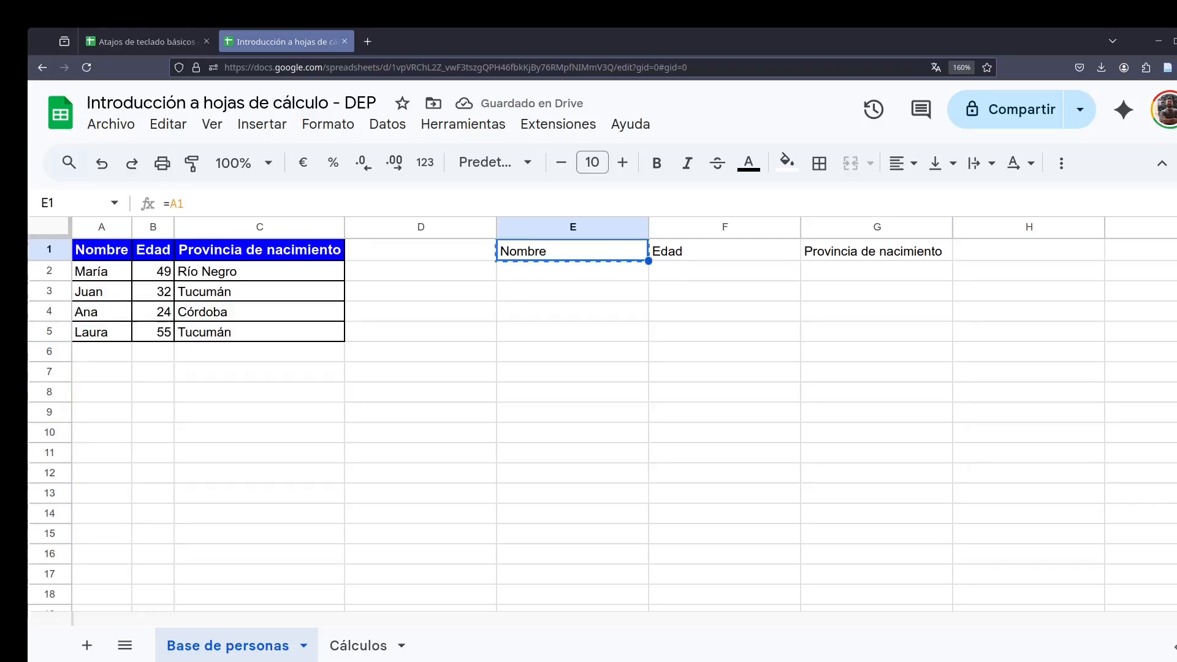
{"action": "key", "text": "Down"}
{"action": "key", "text": "Down"}
{"action": "key", "text": "ctrl+v"}
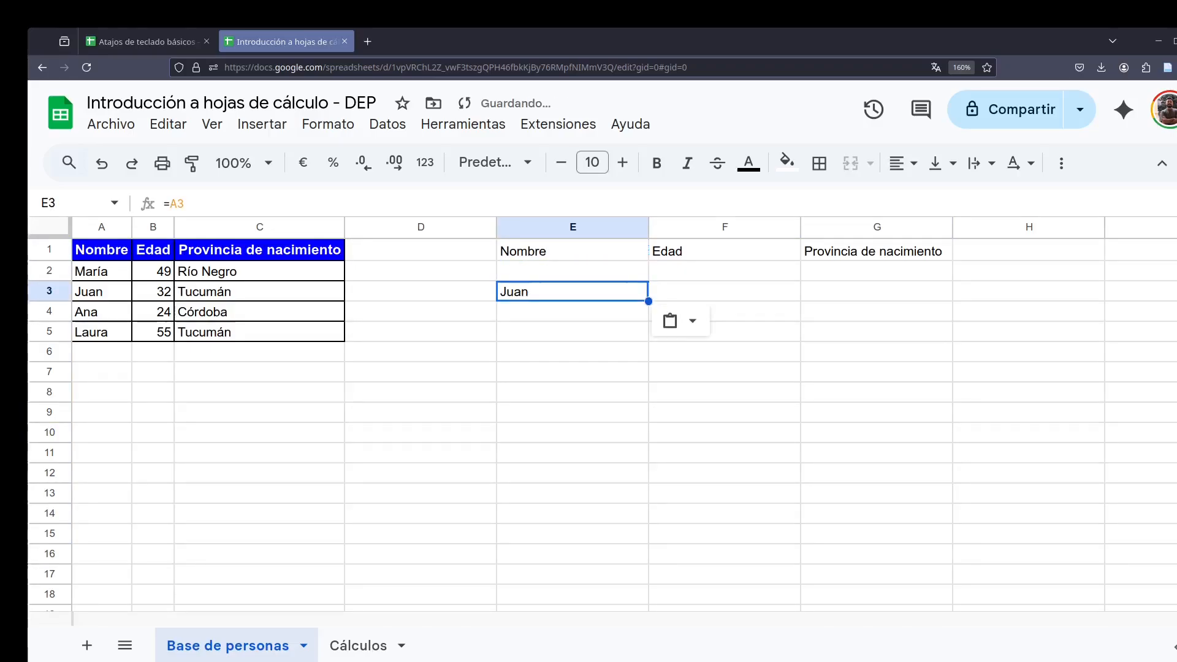
{"action": "key", "text": "Up"}
{"action": "key", "text": "Up"}
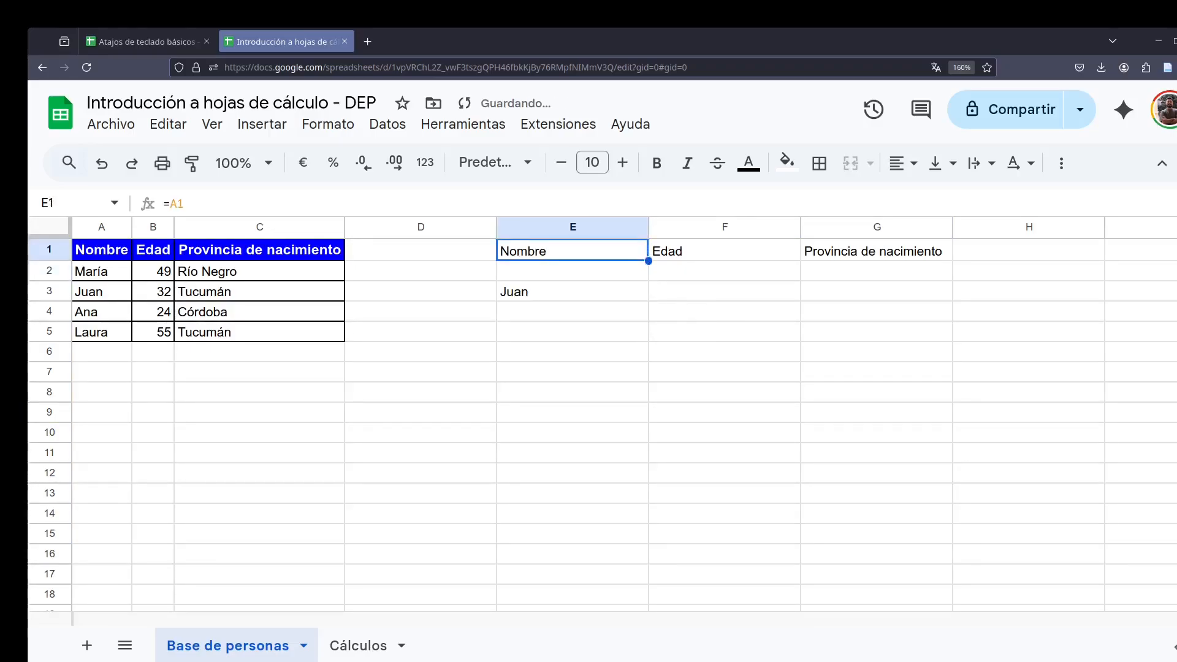
{"action": "key", "text": "Down"}
{"action": "key", "text": "Down"}
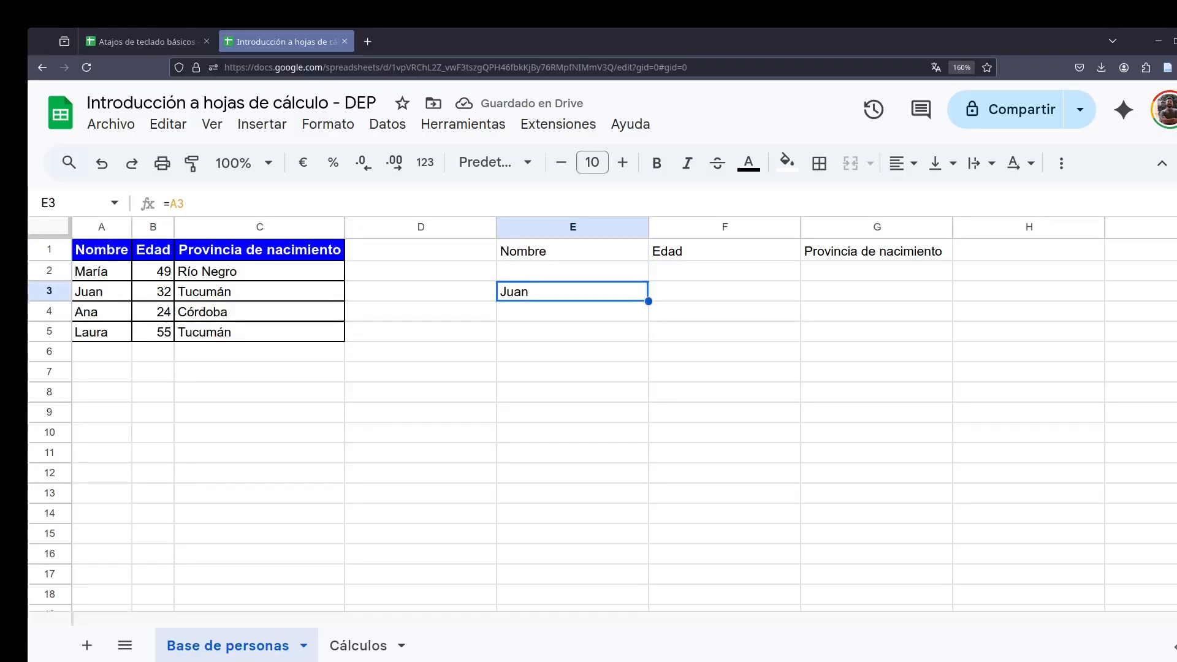
Paste the copied E1 formula into cells E5, F5 and G5
{"action": "key", "text": "Down"}
{"action": "key", "text": "Down"}
{"action": "key", "text": "ctrl+v"}
{"action": "key", "text": "Right"}
{"action": "key", "text": "Right"}
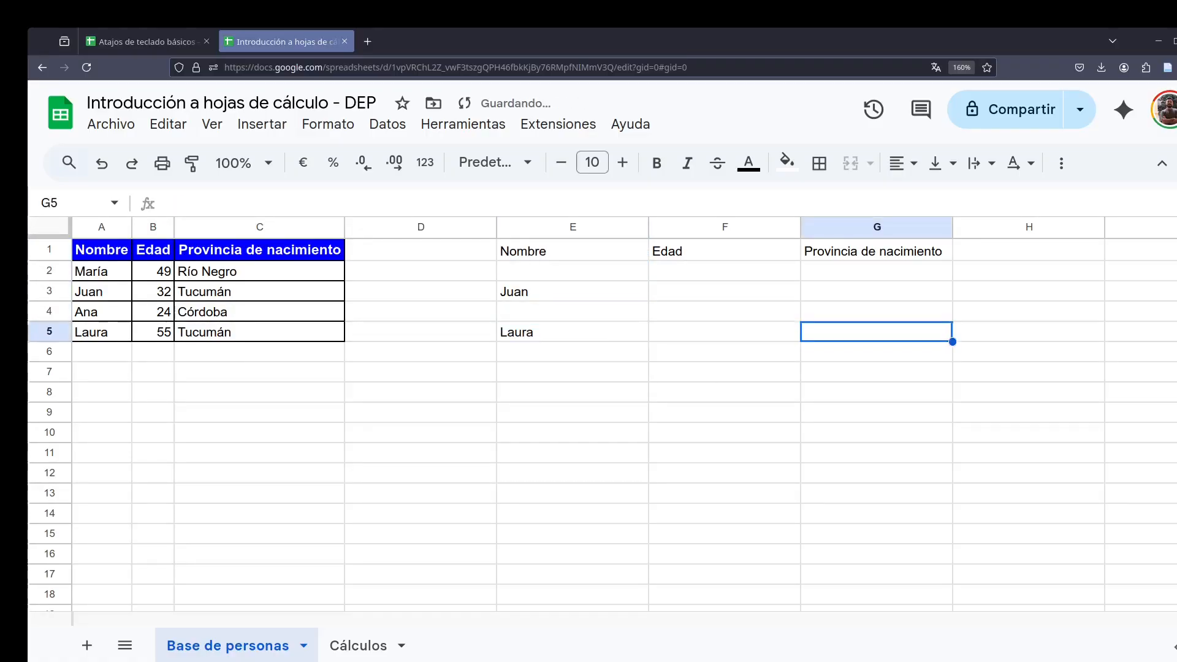
{"action": "key", "text": "Left"}
{"action": "key", "text": "ctrl+v"}
{"action": "key", "text": "Right"}
{"action": "key", "text": "ctrl+v"}
Paste the copied E1 formula into cells G3, F3, F4, G4 and E4
{"action": "key", "text": "Up"}
{"action": "key", "text": "Up"}
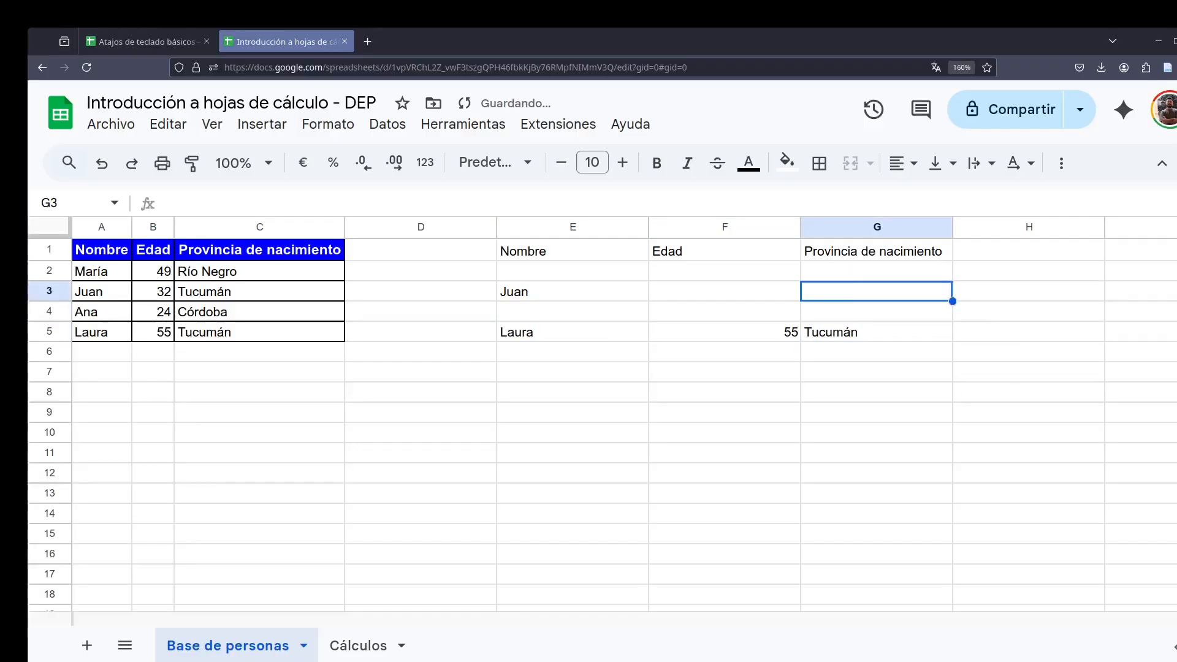
{"action": "key", "text": "ctrl+v"}
{"action": "key", "text": "Left"}
{"action": "key", "text": "ctrl+v"}
{"action": "key", "text": "Down"}
{"action": "key", "text": "ctrl+v"}
{"action": "key", "text": "Right"}
{"action": "key", "text": "ctrl+v"}
{"action": "key", "text": "Left"}
{"action": "key", "text": "Left"}
{"action": "key", "text": "ctrl+v"}
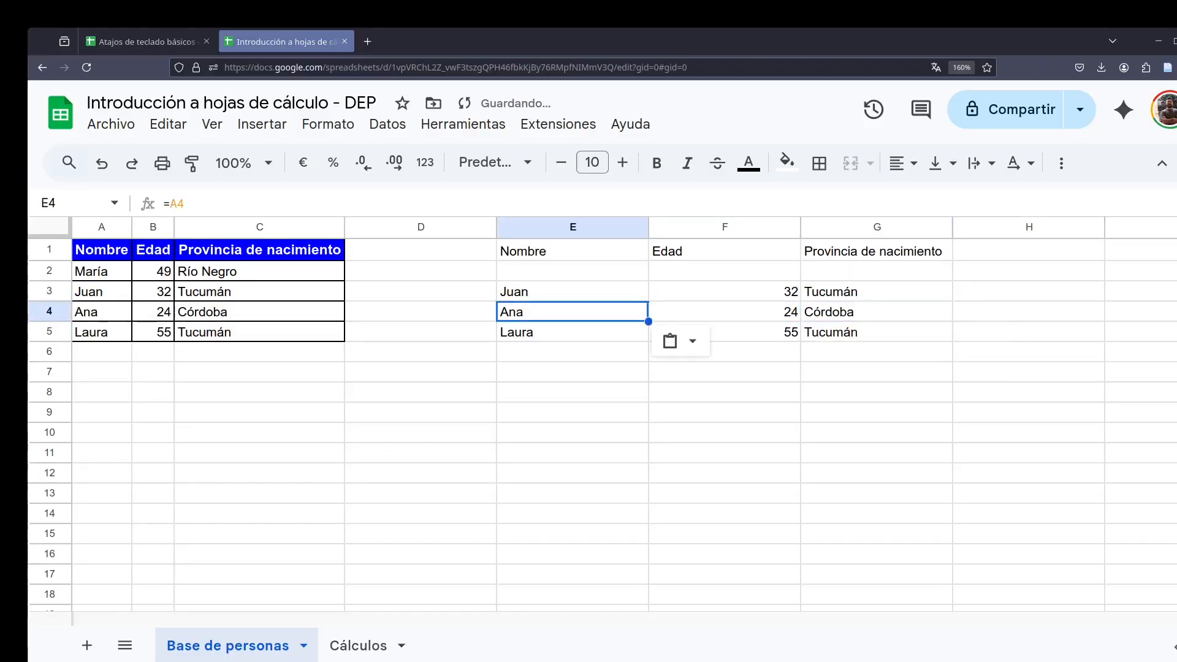
Paste the copied E1 formula into cells E2, G2 and F2
{"action": "key", "text": "Up"}
{"action": "key", "text": "Up"}
{"action": "key", "text": "ctrl+v"}
{"action": "key", "text": "Right"}
{"action": "key", "text": "Right"}
{"action": "key", "text": "ctrl+v"}
{"action": "key", "text": "Left"}
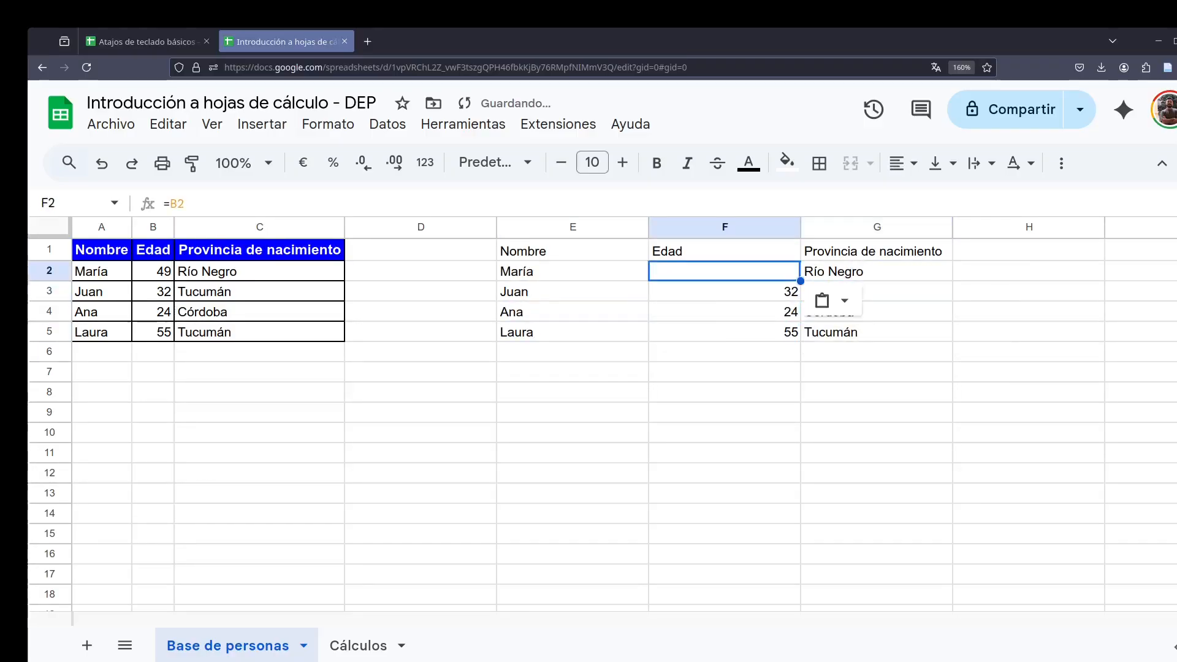
{"action": "key", "text": "ctrl+v"}
{"action": "key", "text": "Left"}
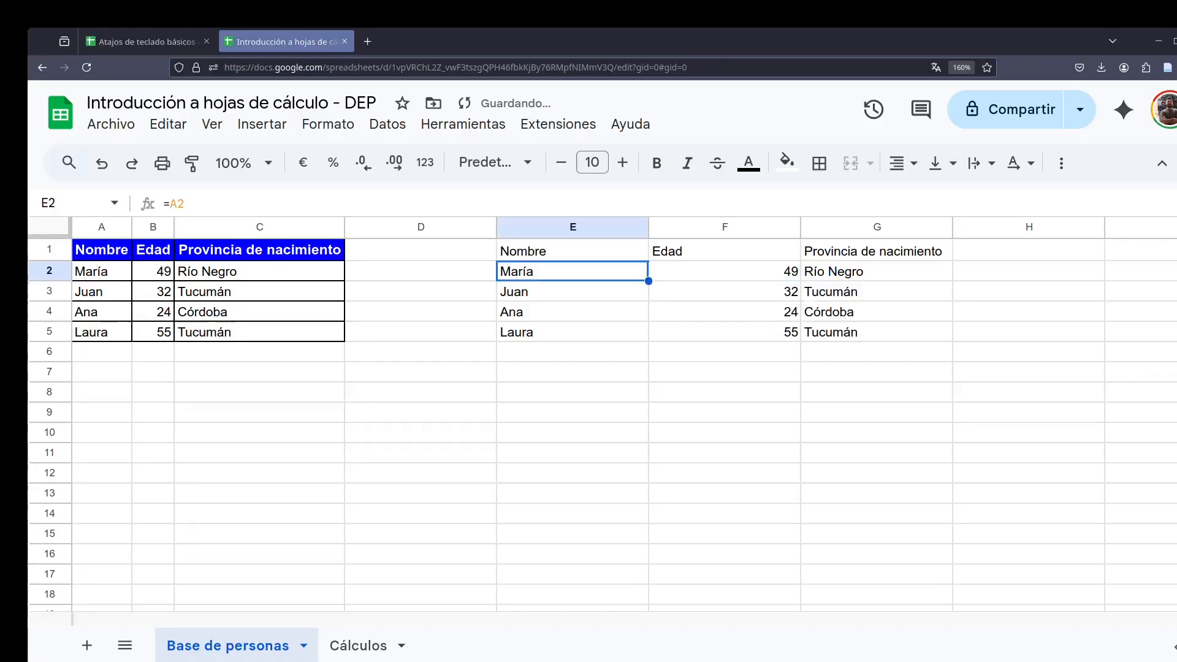
Clear the pasted formulas from range E2:G5 below the copied headers
{"action": "key", "text": "Left"}
{"action": "key", "text": "Right"}
{"action": "key", "text": "shift+Right"}
{"action": "key", "text": "shift+Right"}
{"action": "key", "text": "shift+Down"}
{"action": "key", "text": "shift+Down"}
{"action": "key", "text": "shift+Down"}
{"action": "key", "text": "Delete"}
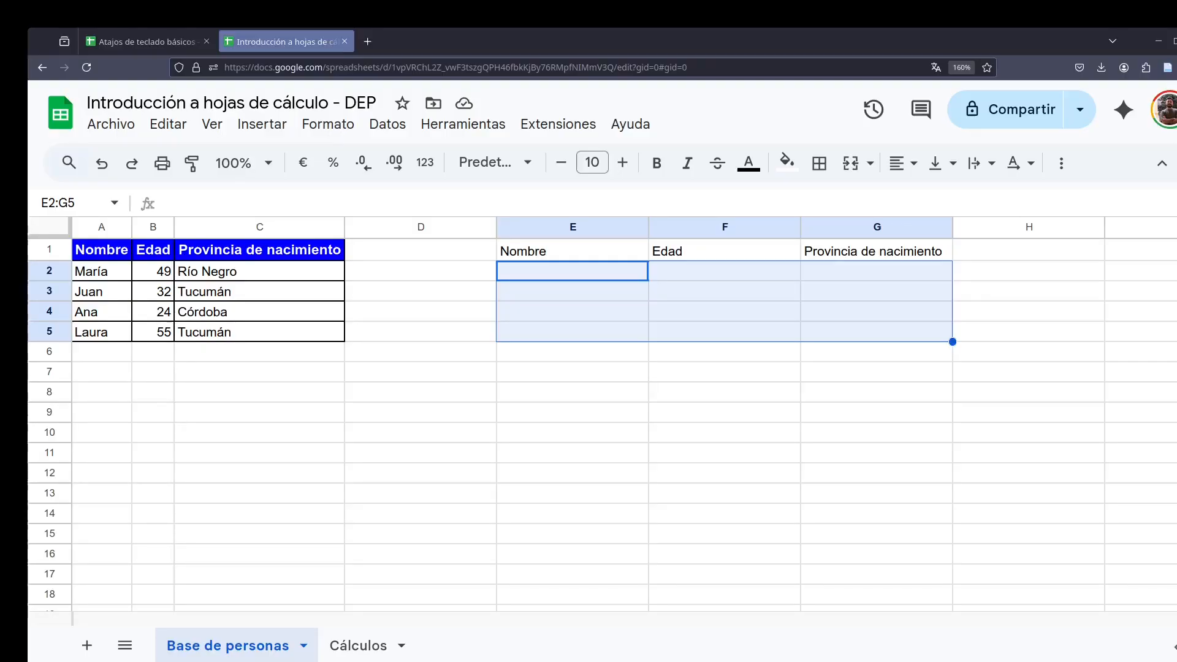
Enter the formula =A2 in cell E2 and =A3 in cell E3
{"action": "key", "text": "Up"}
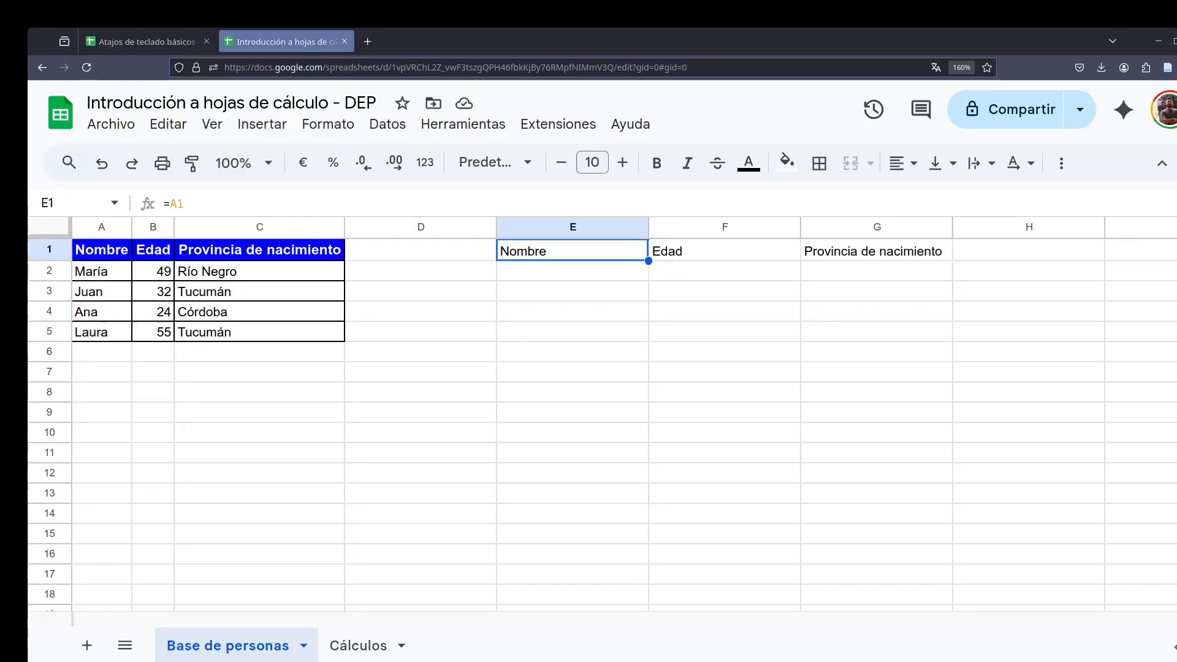
{"action": "key", "text": "Down"}
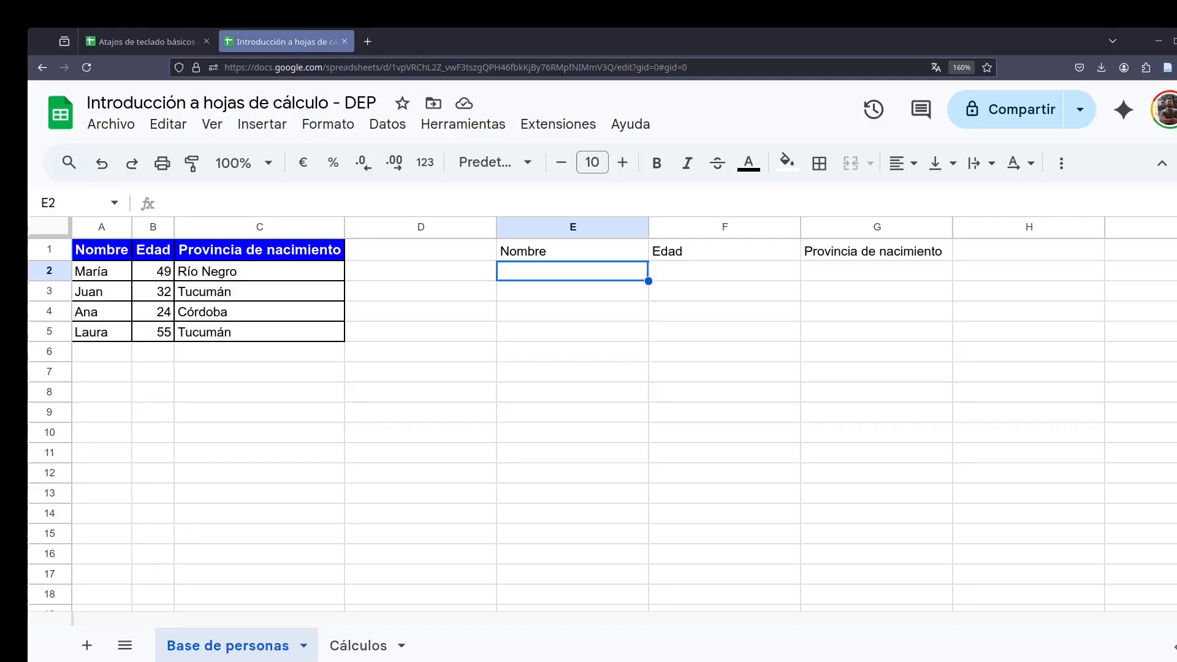
{"action": "type", "text": "=A2"}
{"action": "key", "text": "Down"}
{"action": "type", "text": "=A3"}
{"action": "key", "text": "Down"}
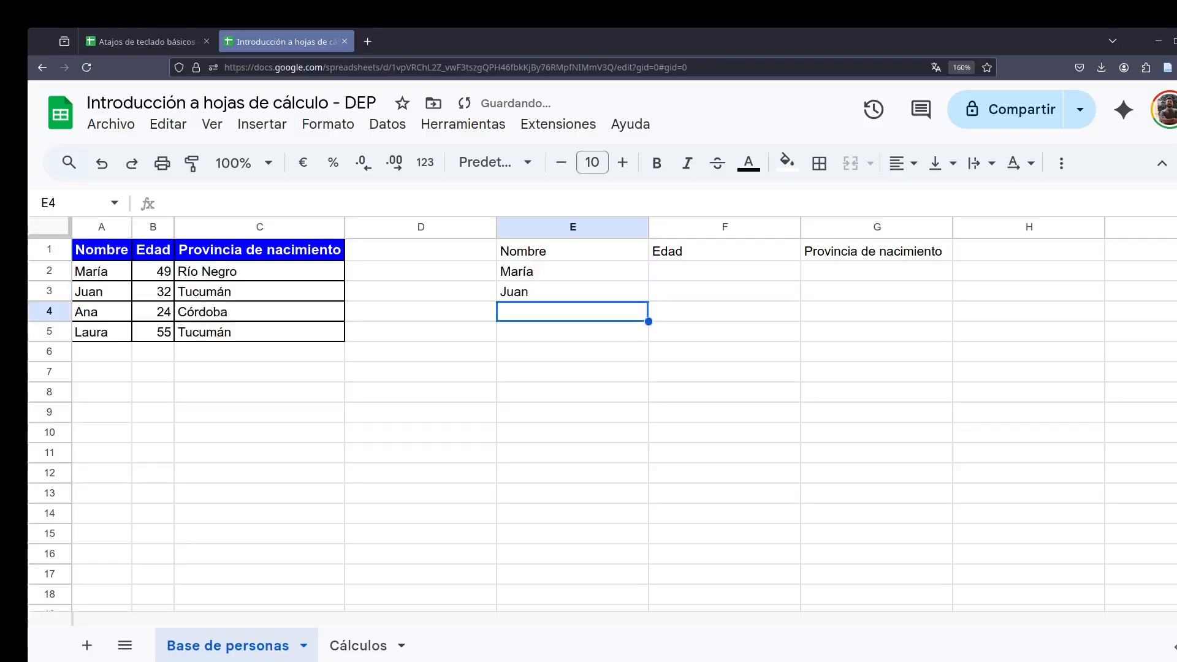
Enter the formula =A4 in cell E4 and complete cell E5 with the entry from A5
{"action": "type", "text": "=A4"}
{"action": "key", "text": "Down"}
{"action": "type", "text": "Laura"}
Clear the contents of range E2:E5 below the Nombre header
{"action": "key", "text": "Up"}
{"action": "key", "text": "Up"}
{"action": "key", "text": "Up"}
{"action": "key", "text": "shift+Down"}
{"action": "key", "text": "shift+Down"}
{"action": "key", "text": "shift+Down"}
{"action": "key", "text": "Delete"}
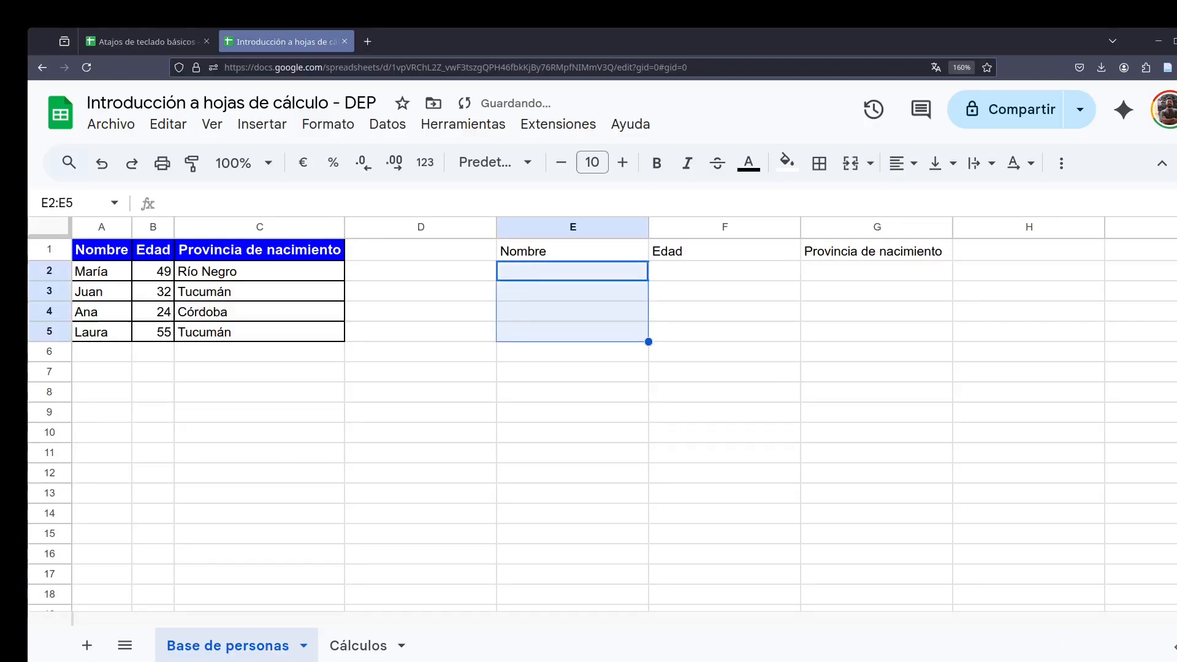
{"action": "key", "text": "Up"}
{"action": "key", "text": "Right"}
{"action": "key", "text": "Down"}
{"action": "key", "text": "Left"}
{"action": "key", "text": "Up"}
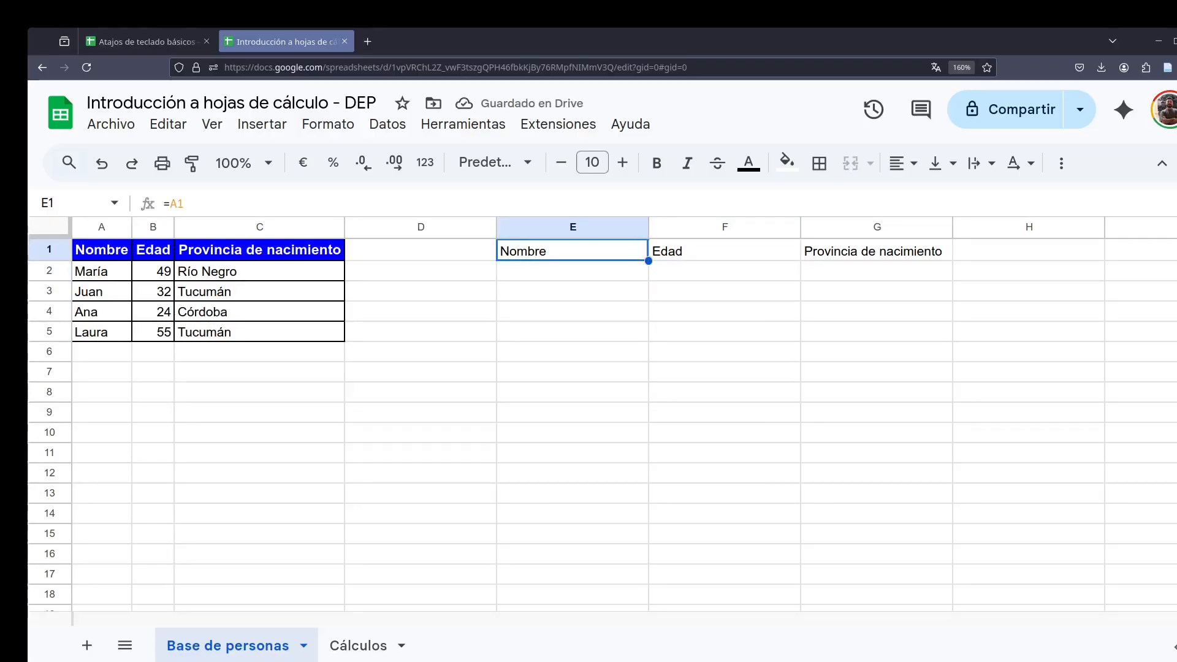
{"action": "key", "text": "Down"}
{"action": "key", "text": "shift+Down"}
{"action": "key", "text": "shift+Down"}
{"action": "key", "text": "shift+Down"}
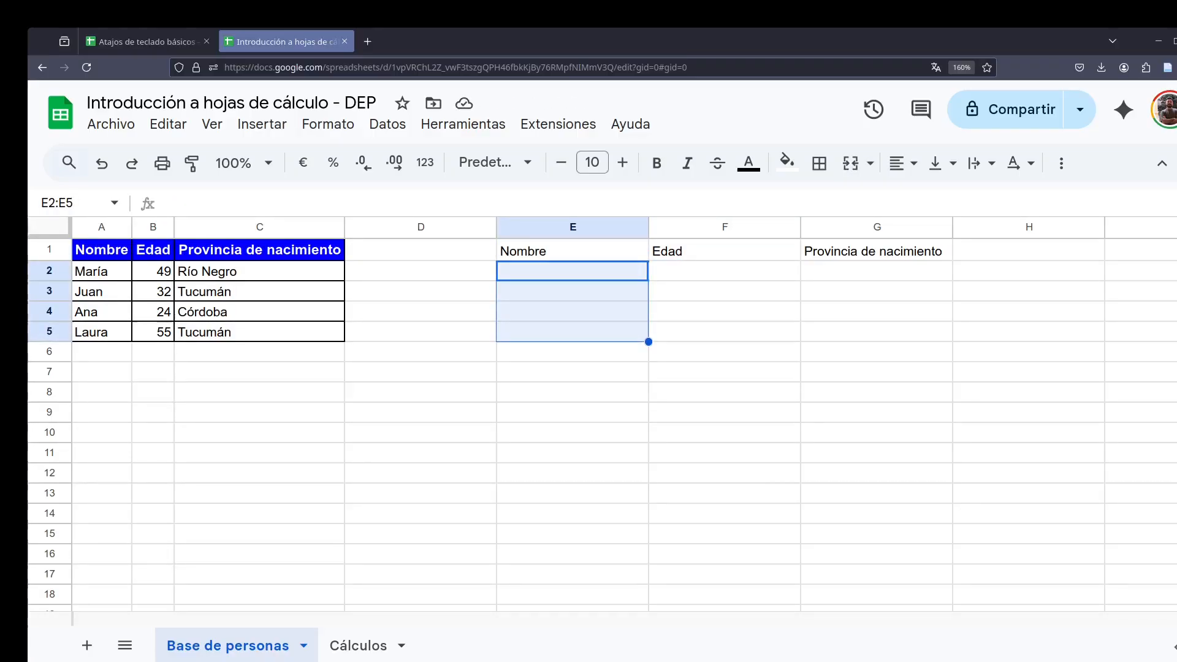
{"action": "key", "text": "Up"}
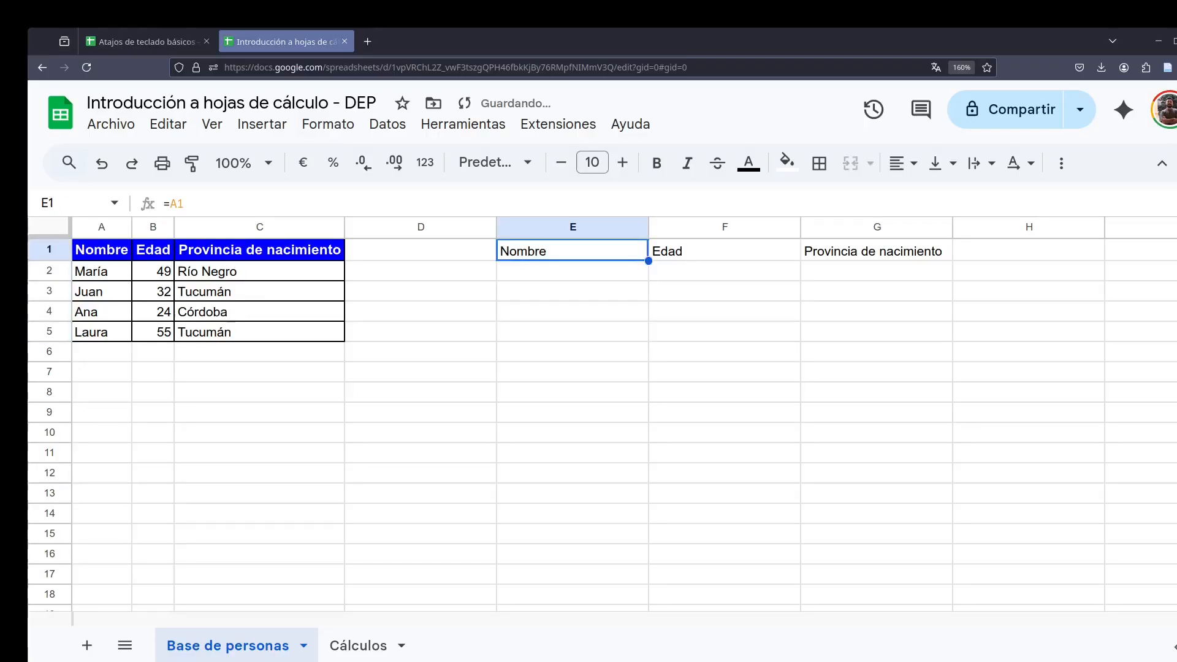
{"action": "key", "text": "shift+Down"}
{"action": "key", "text": "shift+Down"}
{"action": "key", "text": "shift+Down"}
{"action": "key", "text": "shift+Down"}
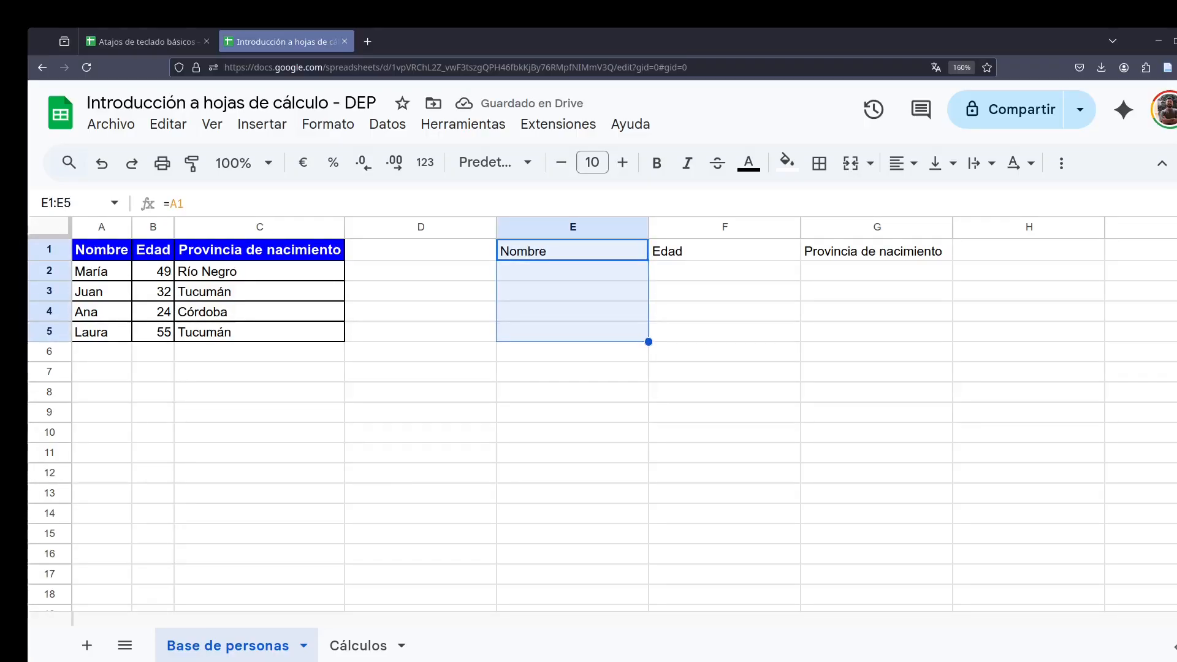
Autofill the formula of cell E1 down through E5 and undo the fill
{"action": "left_click", "coordinate": [876, 331]}
{"action": "left_click", "coordinate": [641, 256]}
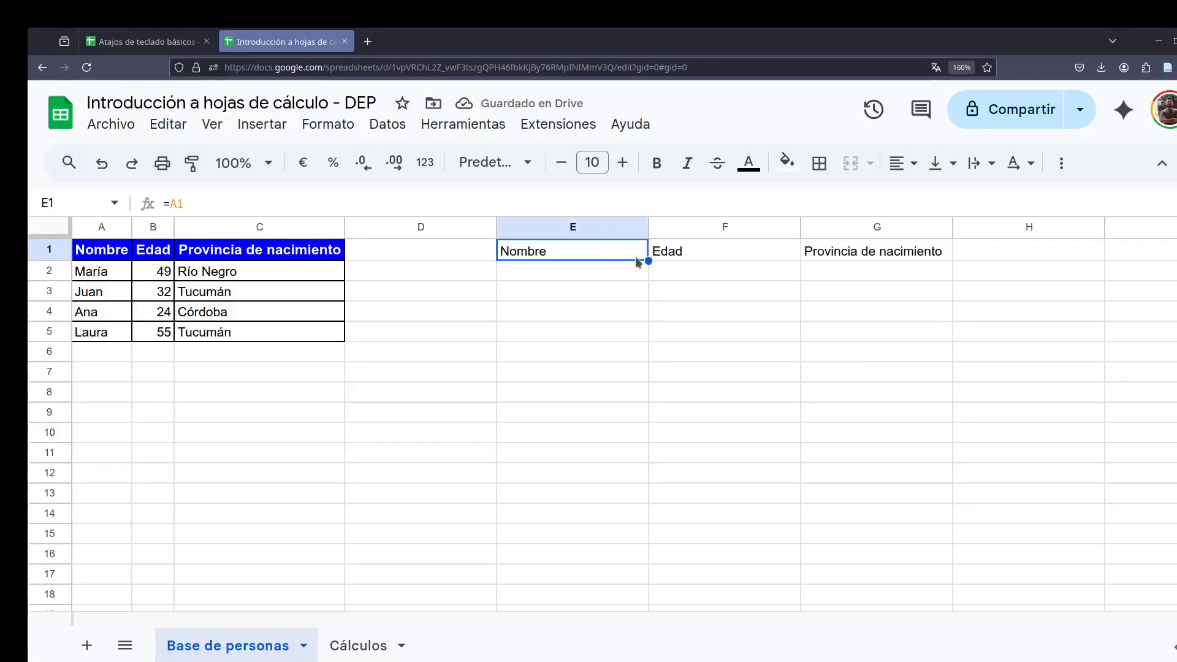
{"action": "left_click_drag", "start_coordinate": [646, 262], "coordinate": [694, 340]}
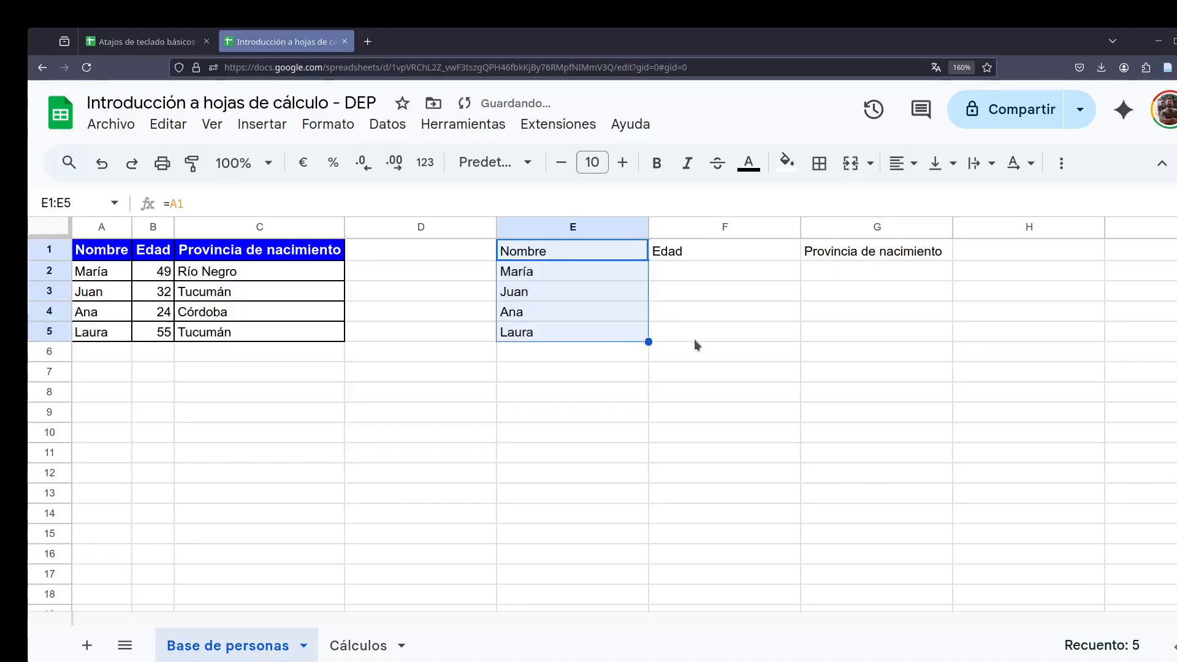
{"action": "key", "text": "ctrl+z"}
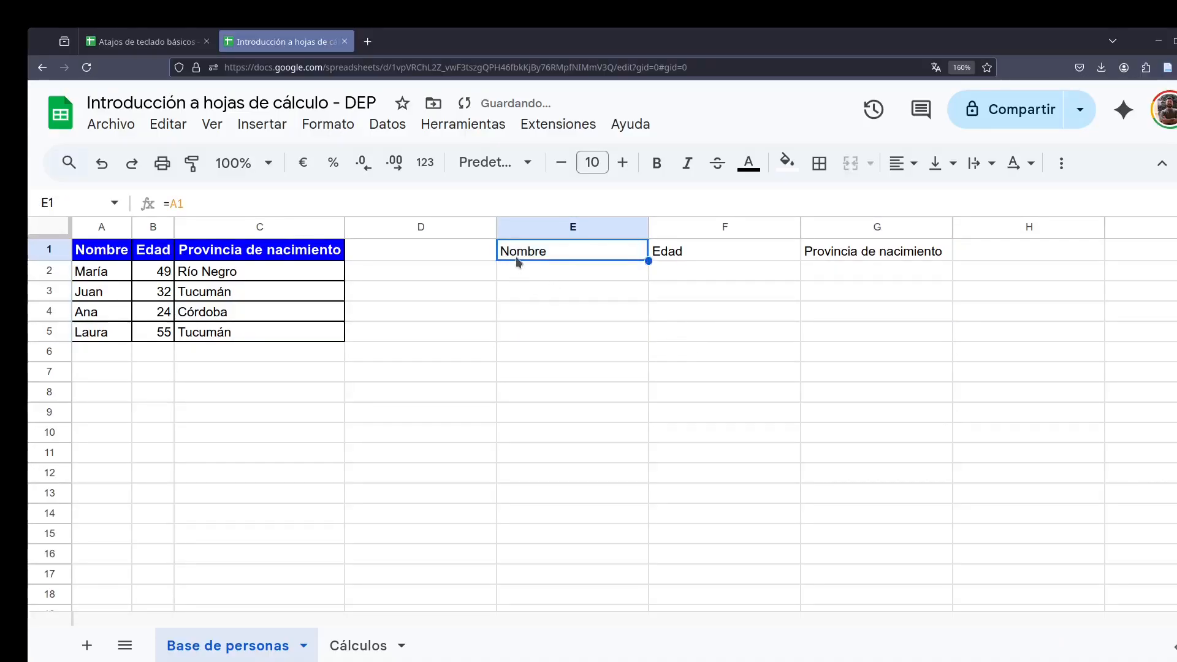
Select range E1:E5 and fill the E1 formula down through it
{"action": "key", "text": "shift+Down"}
{"action": "key", "text": "shift+Down"}
{"action": "key", "text": "shift+Down"}
{"action": "key", "text": "shift+Down"}
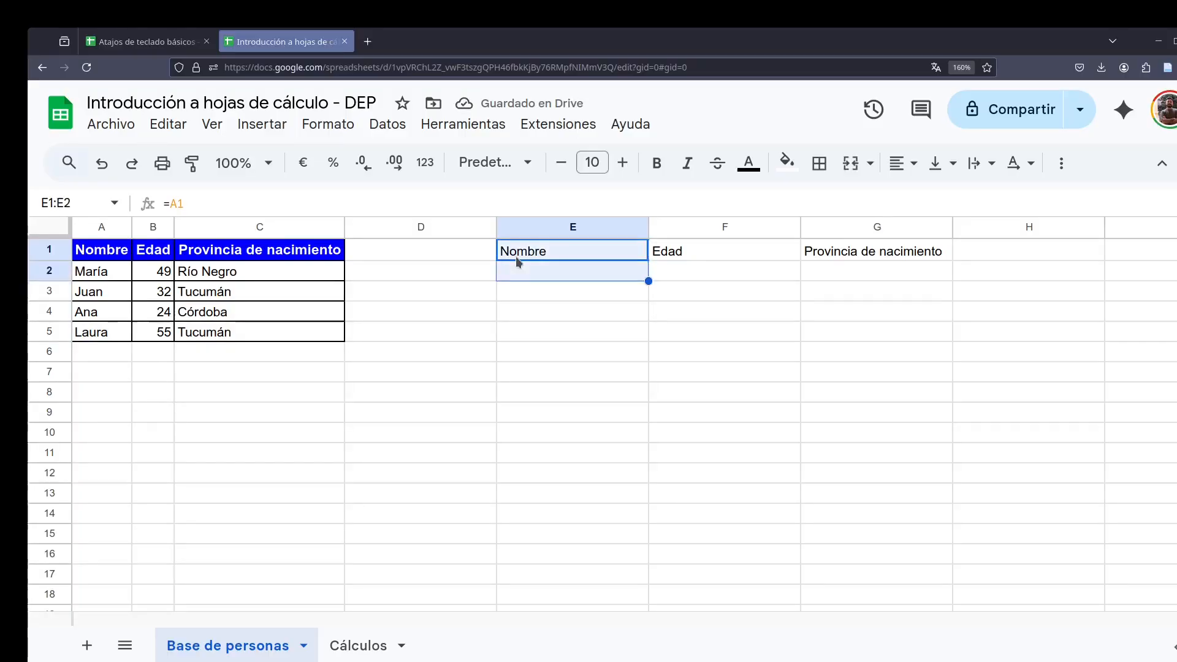
{"action": "key", "text": "ctrl+d"}
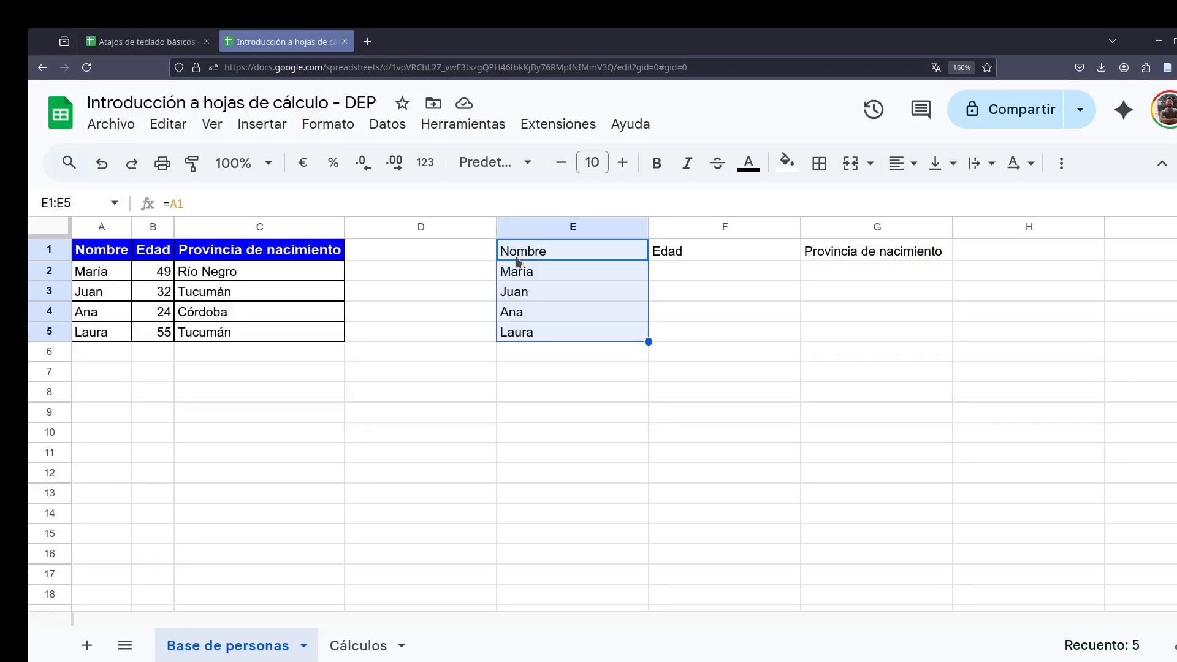
Fill cell F5 with the formula from its neighbour E5 using the fill-right command
{"action": "key", "text": "Right"}
{"action": "key", "text": "Right"}
{"action": "key", "text": "Down"}
{"action": "key", "text": "Down"}
{"action": "key", "text": "Down"}
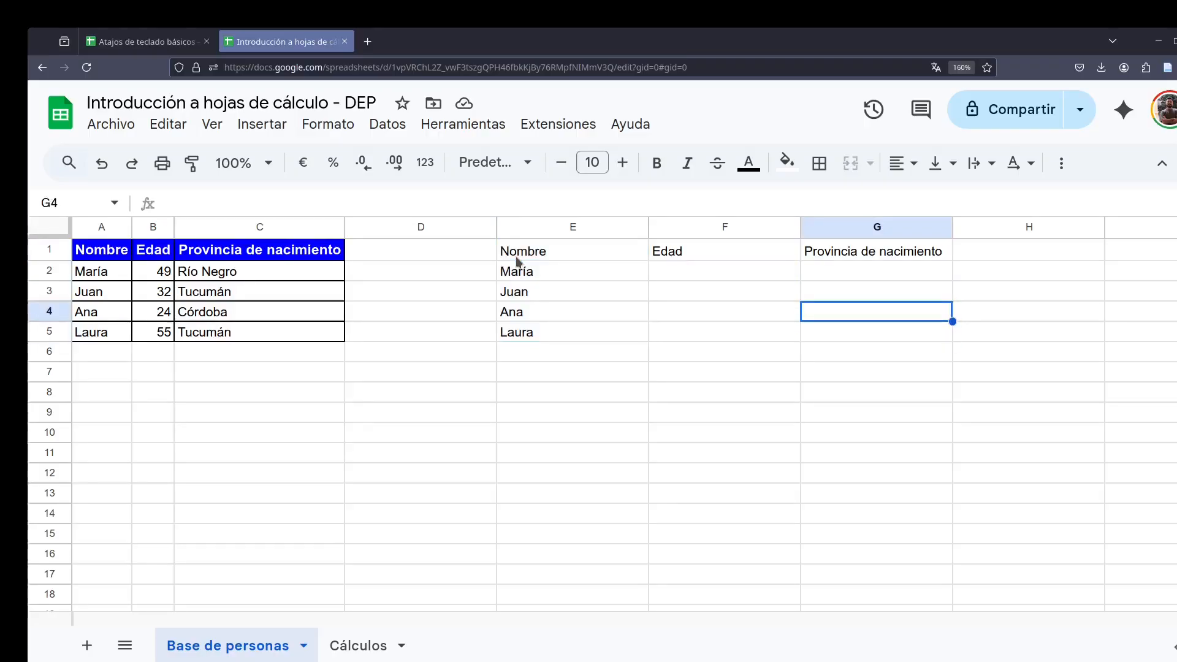
{"action": "key", "text": "Down"}
{"action": "key", "text": "Down"}
{"action": "key", "text": "Left"}
{"action": "key", "text": "Up"}
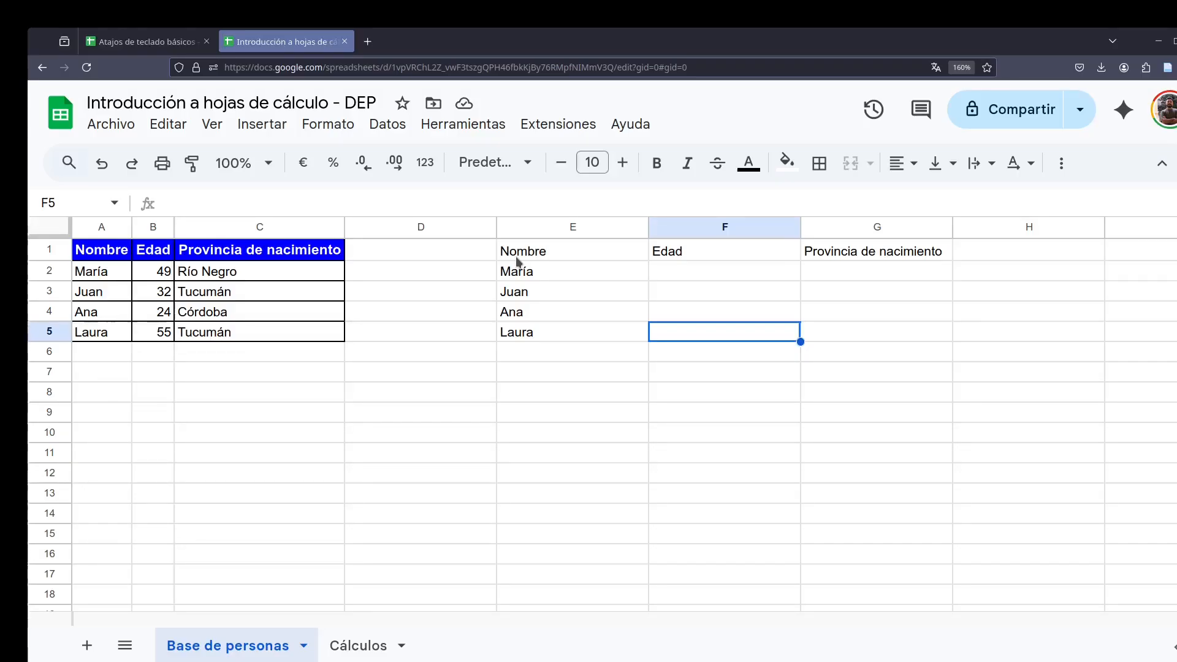
{"action": "key", "text": "ctrl+r"}
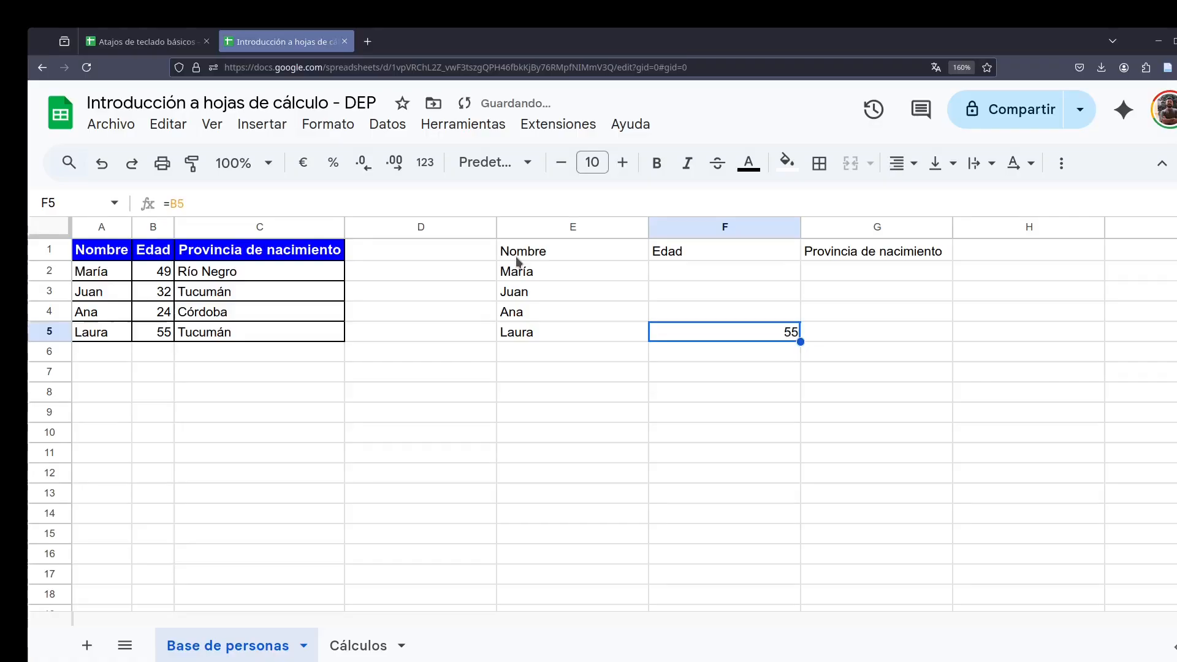
Compare the references in E5 and F5, and fill the F5 formula right into G5
{"action": "key", "text": "Left"}
{"action": "key", "text": "Right"}
{"action": "key", "text": "Left"}
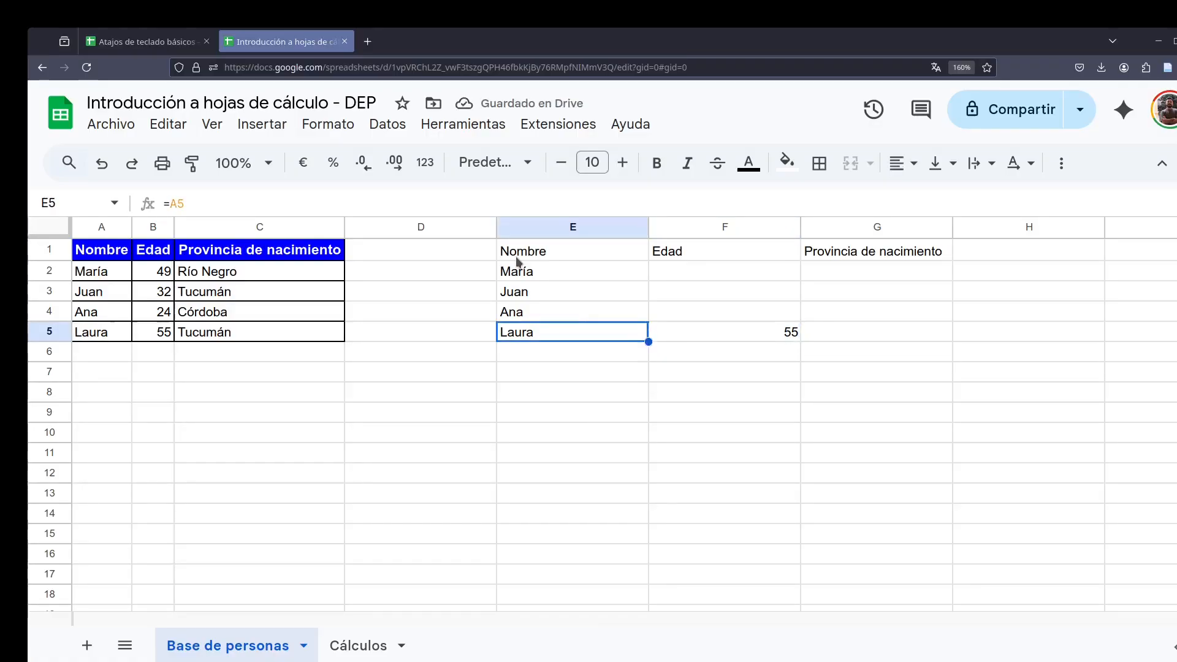
{"action": "key", "text": "Right"}
{"action": "key", "text": "Right"}
{"action": "key", "text": "ctrl+r"}
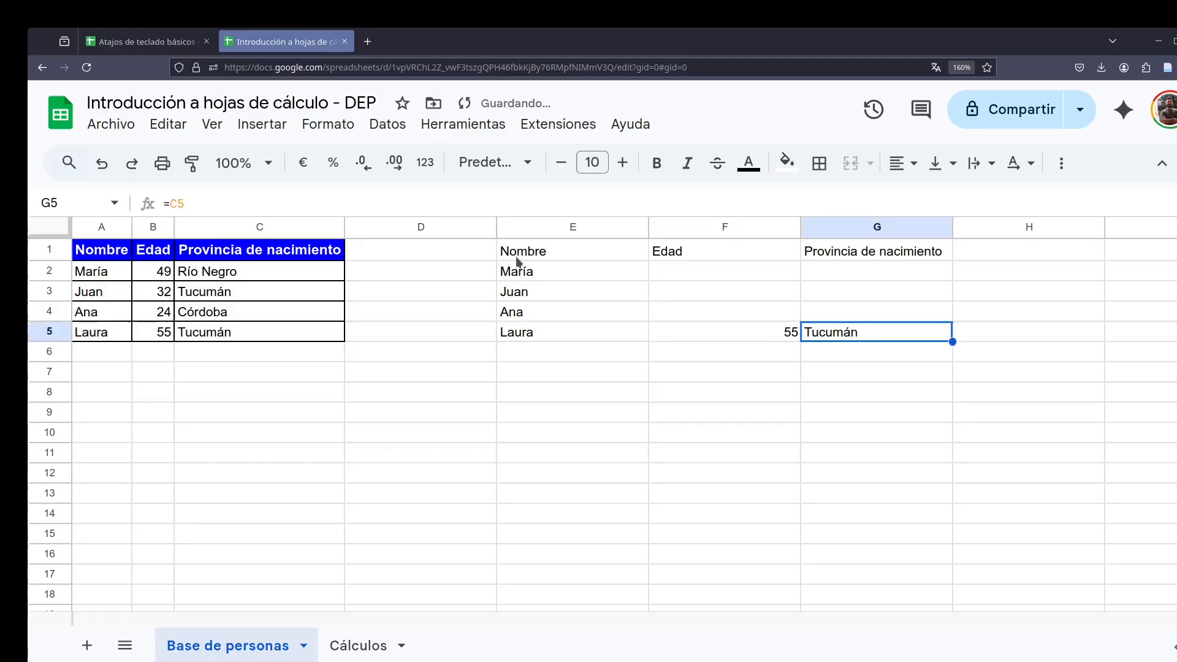
Clear the formulas from cells F5 and G5
{"action": "key", "text": "Left"}
{"action": "key", "text": "shift+Right"}
{"action": "key", "text": "Delete"}
Select range E5:G5 and fill the E5 formula right across it
{"action": "key", "text": "Left"}
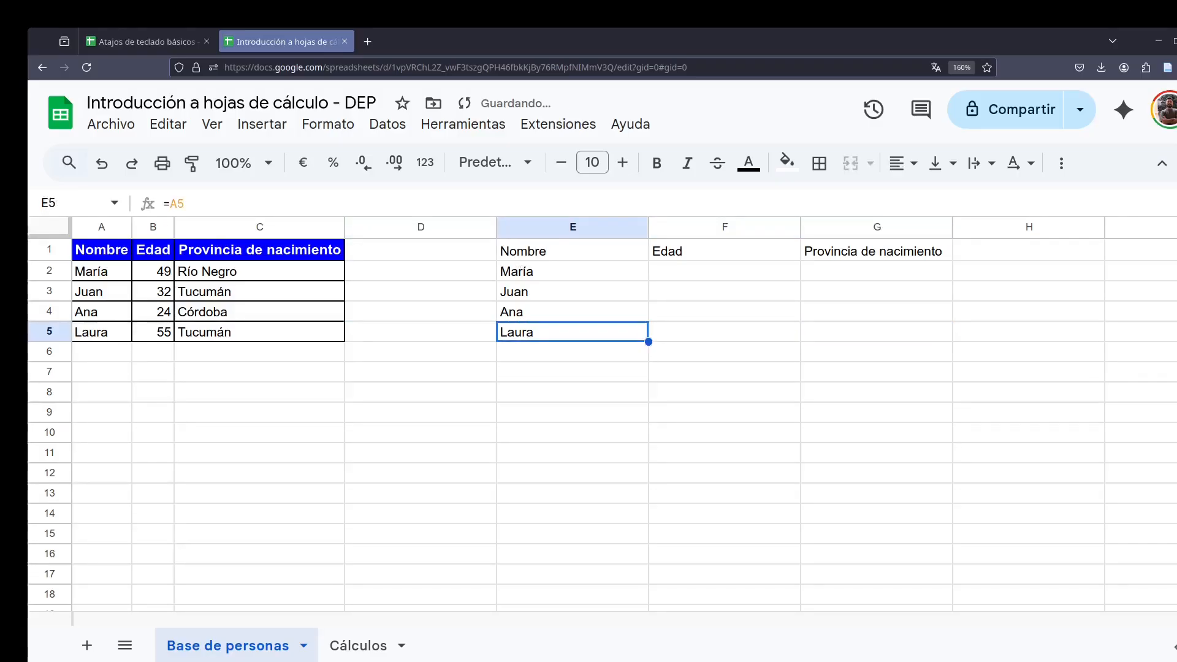
{"action": "key", "text": "shift+Right"}
{"action": "key", "text": "shift+Right"}
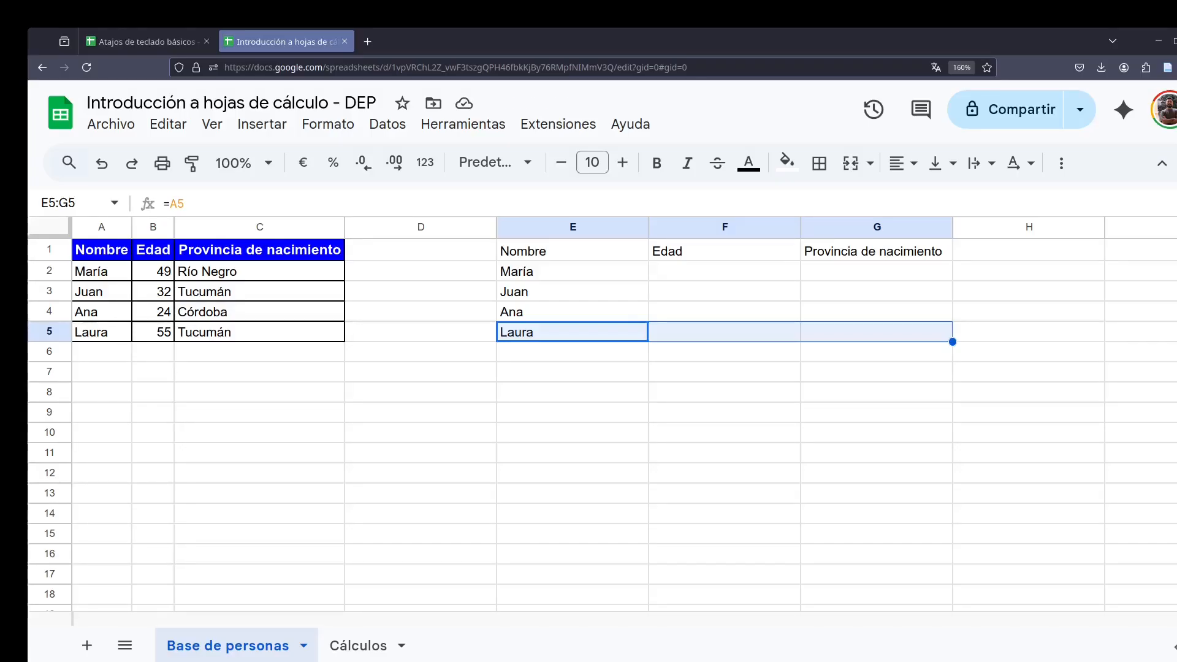
{"action": "key", "text": "ctrl+r"}
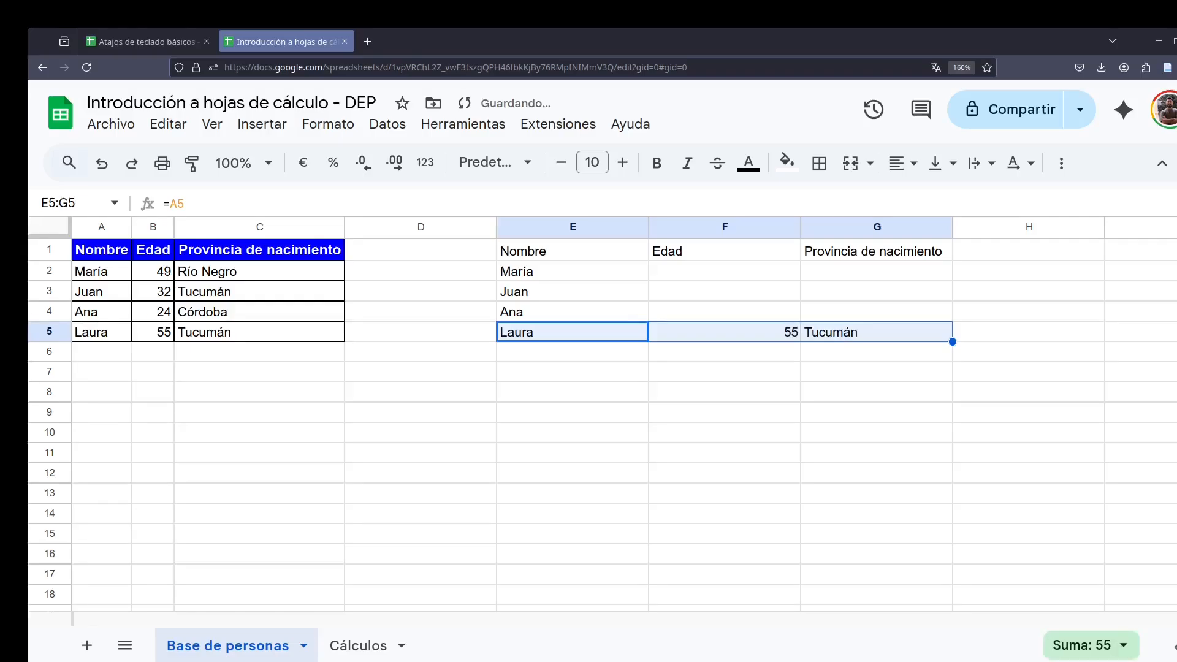
Clear range F1:G5, including the Edad and Provincia de nacimiento headers
{"action": "key", "text": "Right"}
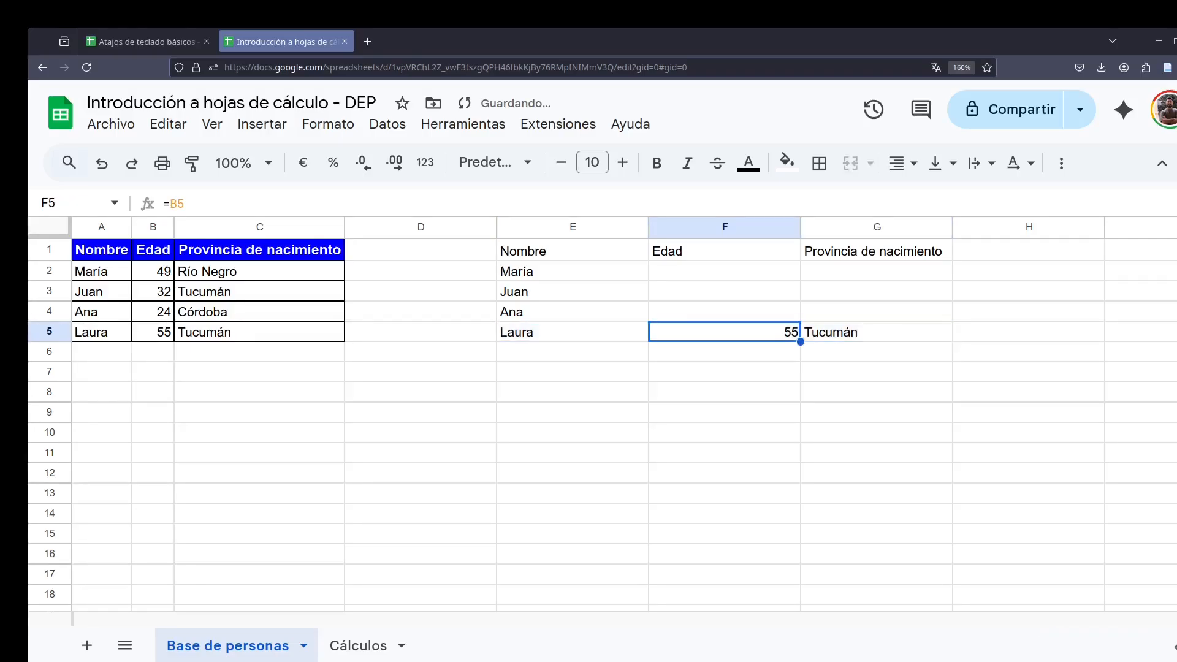
{"action": "key", "text": "shift+Right"}
{"action": "key", "text": "shift+Up"}
{"action": "key", "text": "shift+Up"}
{"action": "key", "text": "shift+Up"}
{"action": "key", "text": "shift+Up"}
{"action": "key", "text": "Delete"}
Select range E1:G5 and fill the column E formulas right into columns F and G
{"action": "key", "text": "Left"}
{"action": "key", "text": "Up"}
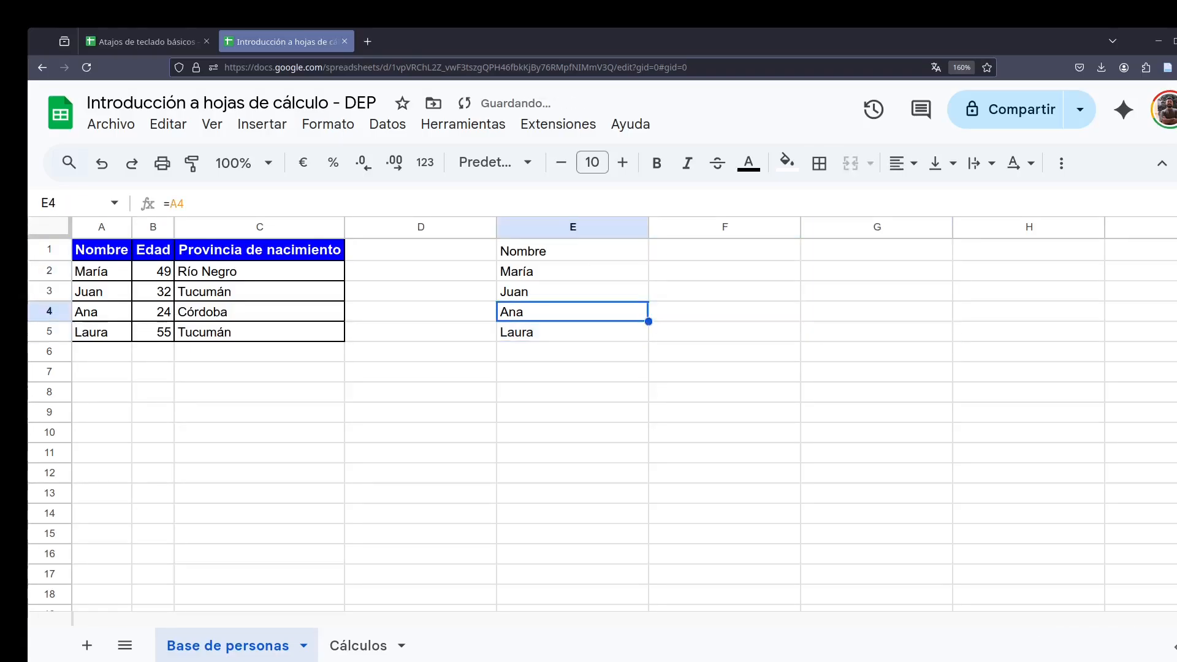
{"action": "key", "text": "Up"}
{"action": "key", "text": "Up"}
{"action": "key", "text": "Up"}
{"action": "key", "text": "shift+Down"}
{"action": "key", "text": "shift+Down"}
{"action": "key", "text": "shift+Down"}
{"action": "key", "text": "shift+Down"}
{"action": "key", "text": "shift+Right"}
{"action": "key", "text": "shift+Right"}
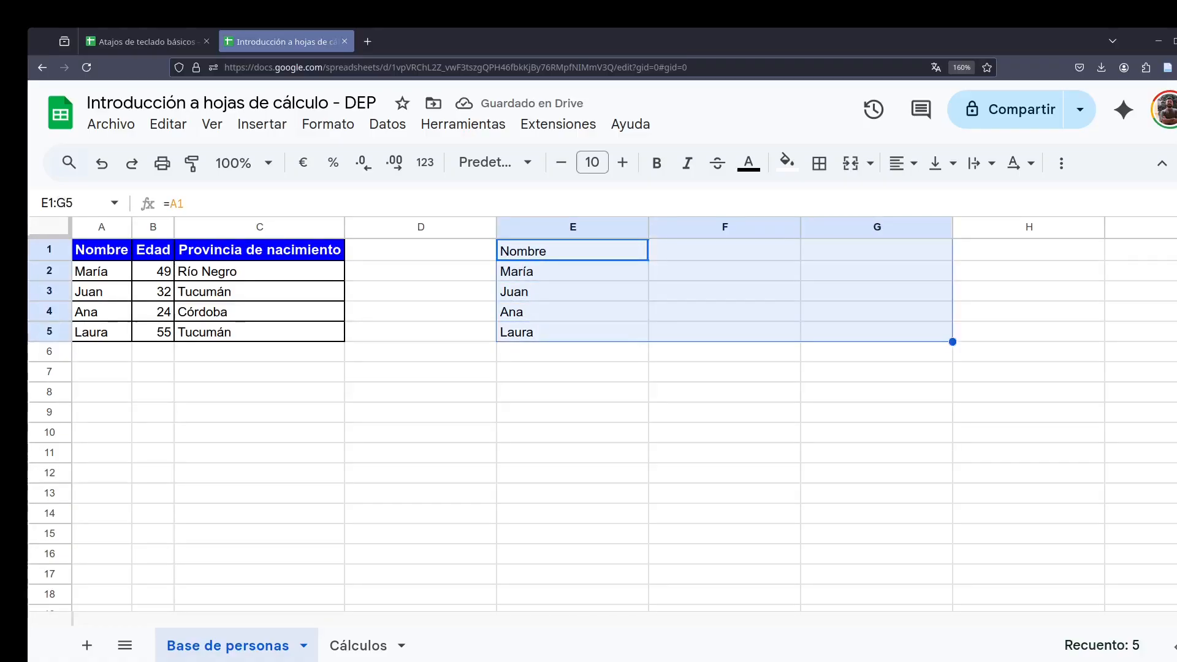
{"action": "key", "text": "ctrl+r"}
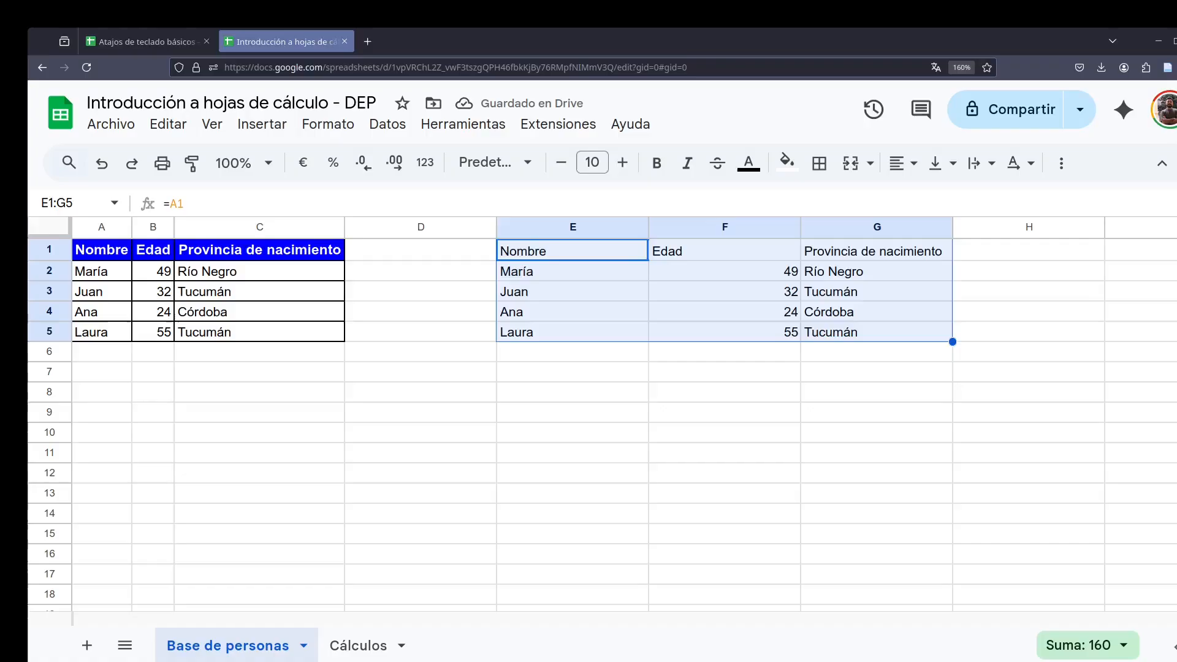
Examine the cell references in the formulas of column E, the header row and row 2, and highlight the filled columns F and G
{"action": "left_click", "coordinate": [561, 252]}
{"action": "left_click", "coordinate": [547, 268]}
{"action": "left_click", "coordinate": [535, 291]}
{"action": "left_click", "coordinate": [528, 311]}
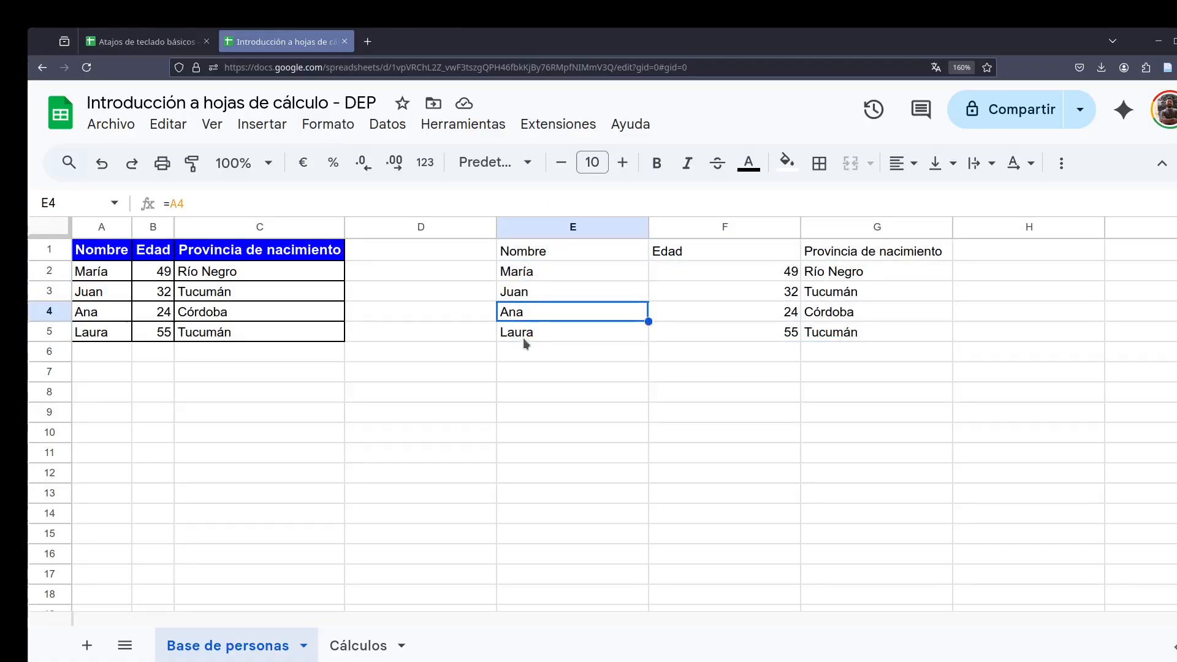
{"action": "left_click", "coordinate": [523, 334]}
{"action": "left_click", "coordinate": [542, 258]}
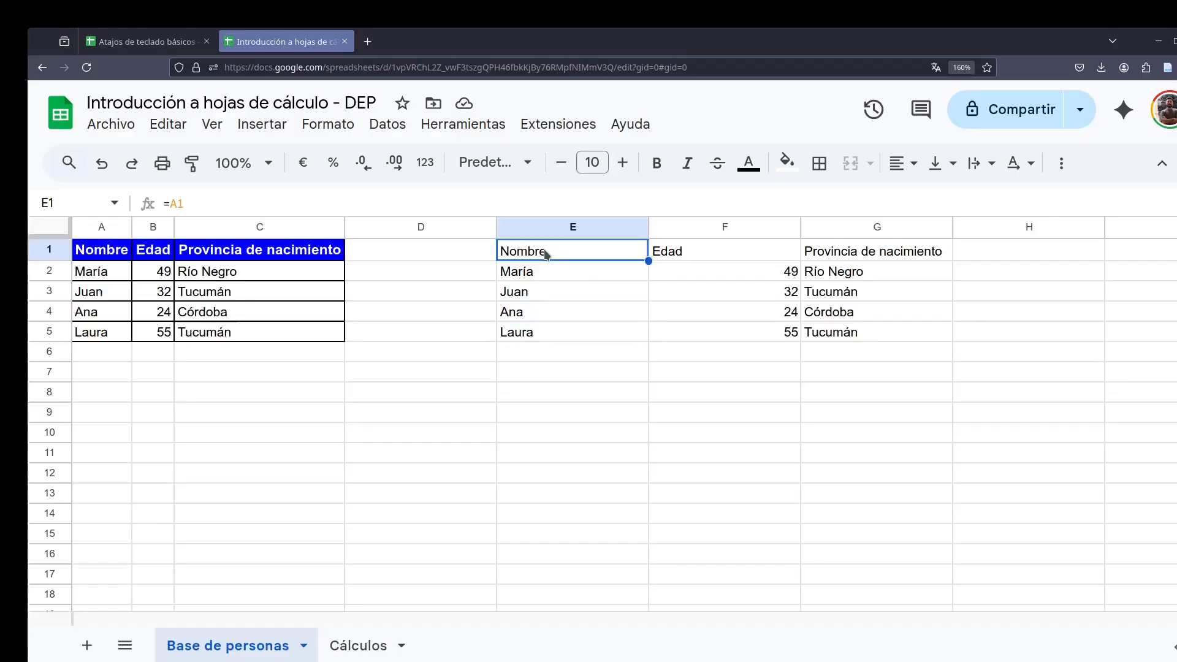
{"action": "left_click", "coordinate": [659, 256]}
{"action": "left_click", "coordinate": [865, 258]}
{"action": "left_click", "coordinate": [576, 277]}
{"action": "key", "text": "Right"}
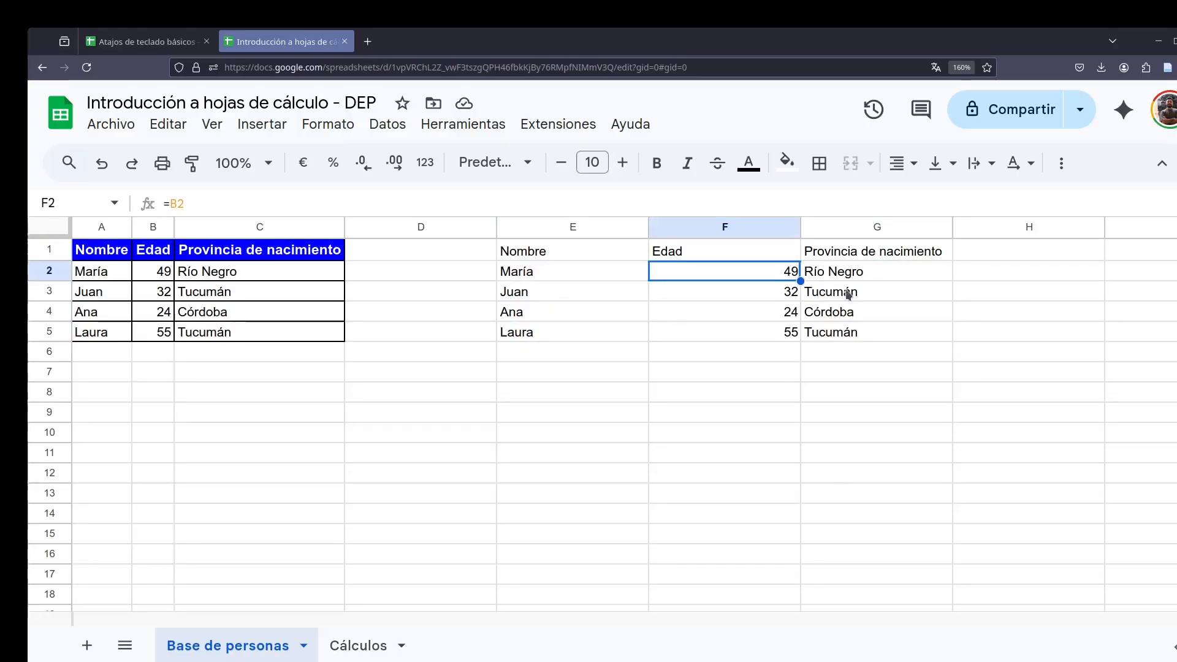
{"action": "key", "text": "Right"}
{"action": "left_click_drag", "start_coordinate": [725, 251], "coordinate": [846, 331]}
{"action": "left_click", "coordinate": [787, 376]}
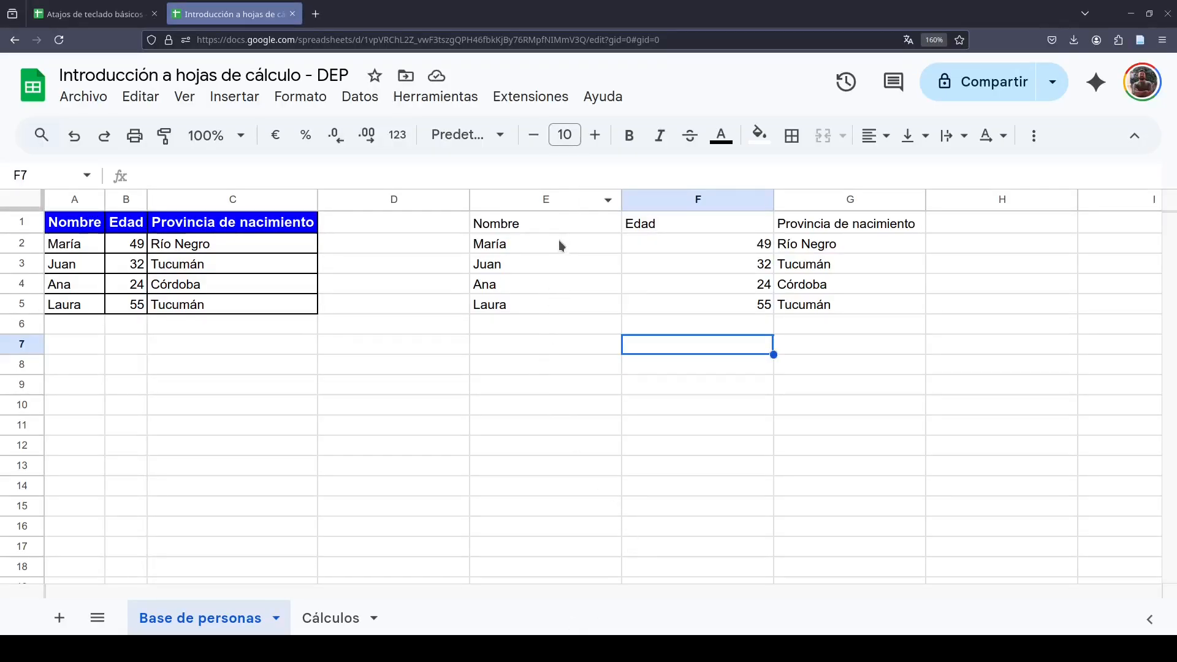
Clear all the copied formulas from range E1:G5
{"action": "left_click_drag", "start_coordinate": [560, 231], "coordinate": [837, 303]}
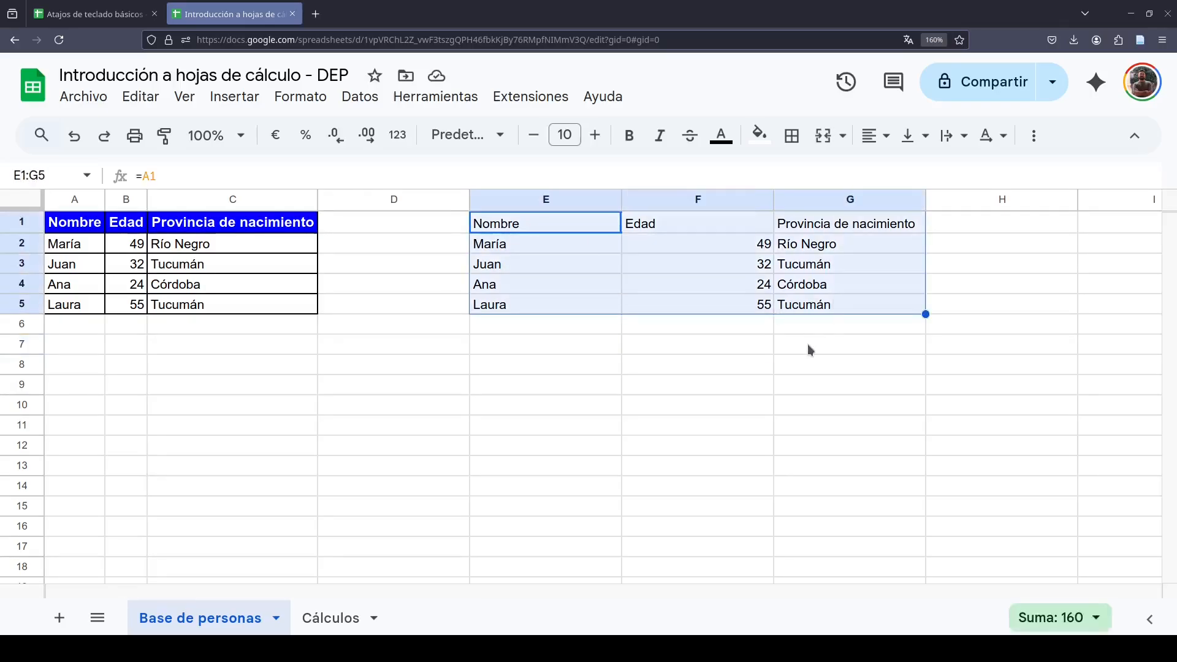
{"action": "key", "text": "Delete"}
{"action": "key", "text": "Up"}
{"action": "key", "text": "Down"}
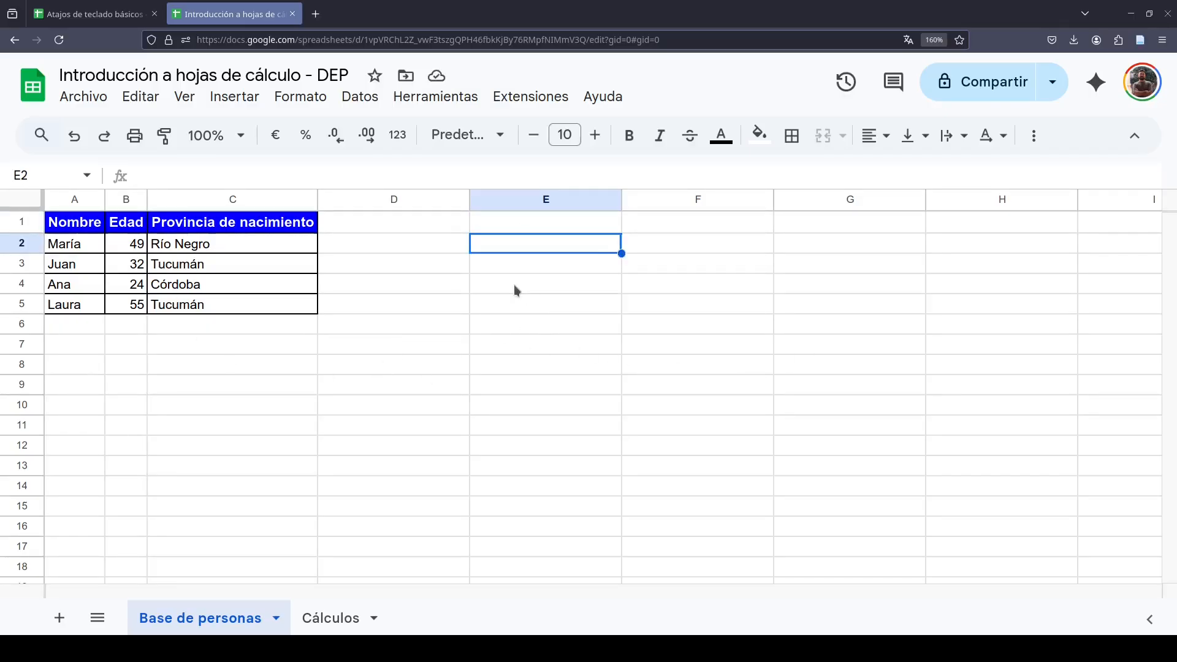
Enter the absolute reference formula =$A$2 in cell E2
{"action": "type", "text": "="}
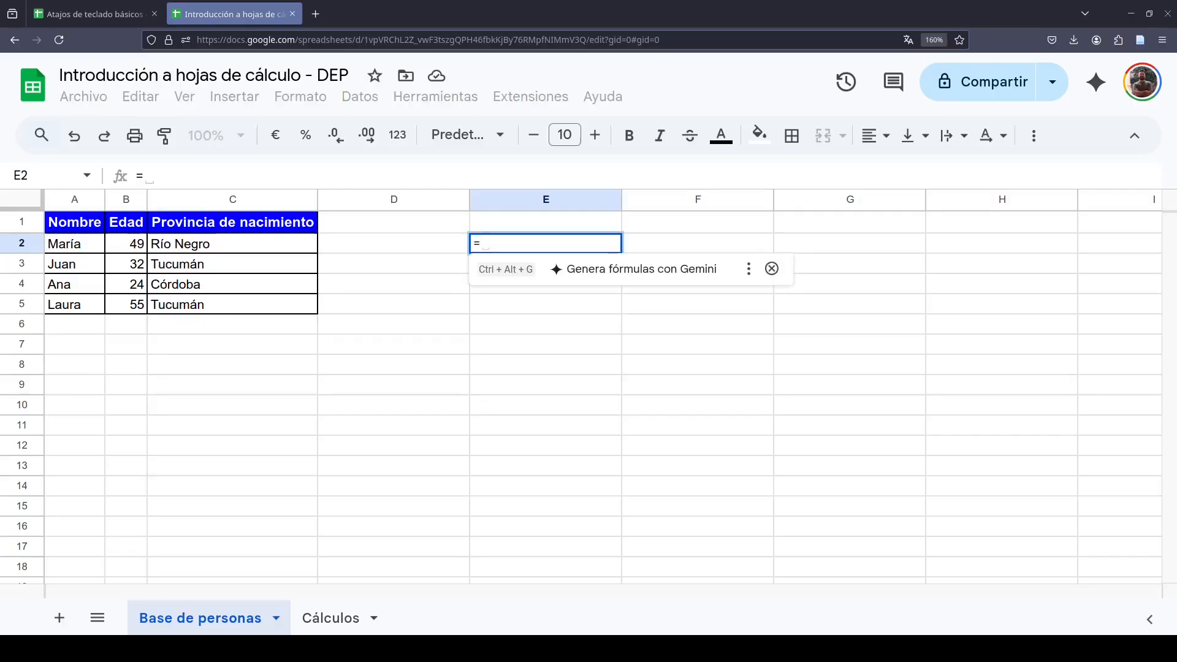
{"action": "key", "text": "Left"}
{"action": "key", "text": "Left"}
{"action": "key", "text": "Left"}
{"action": "key", "text": "Left"}
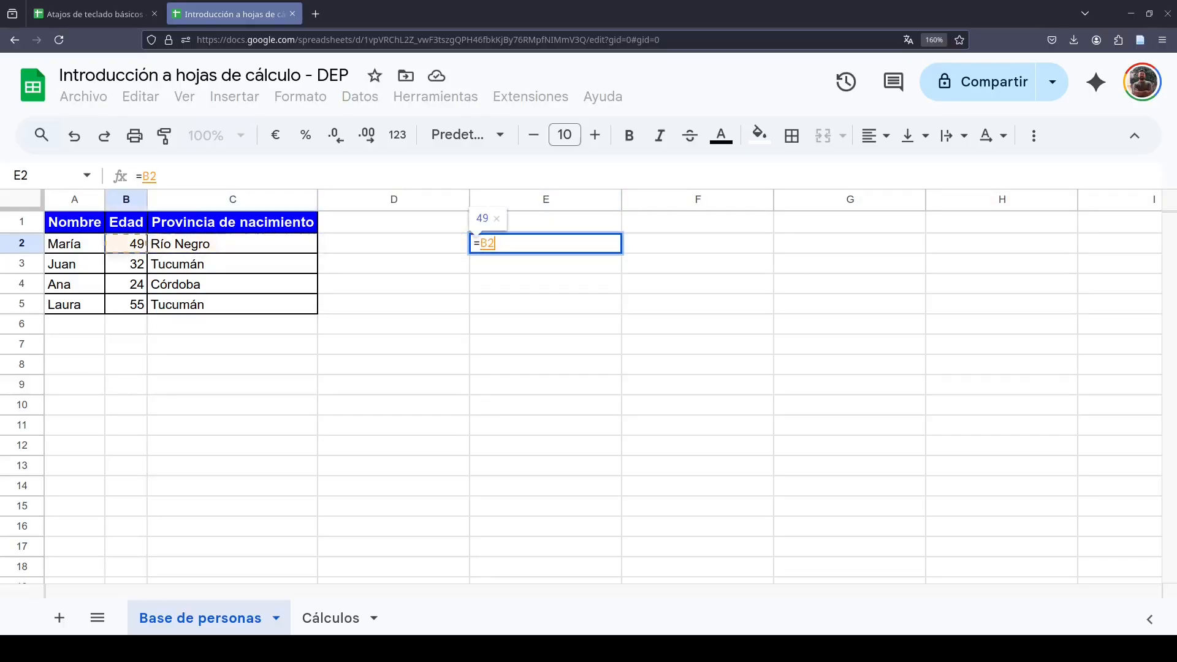
{"action": "double_click", "coordinate": [484, 244]}
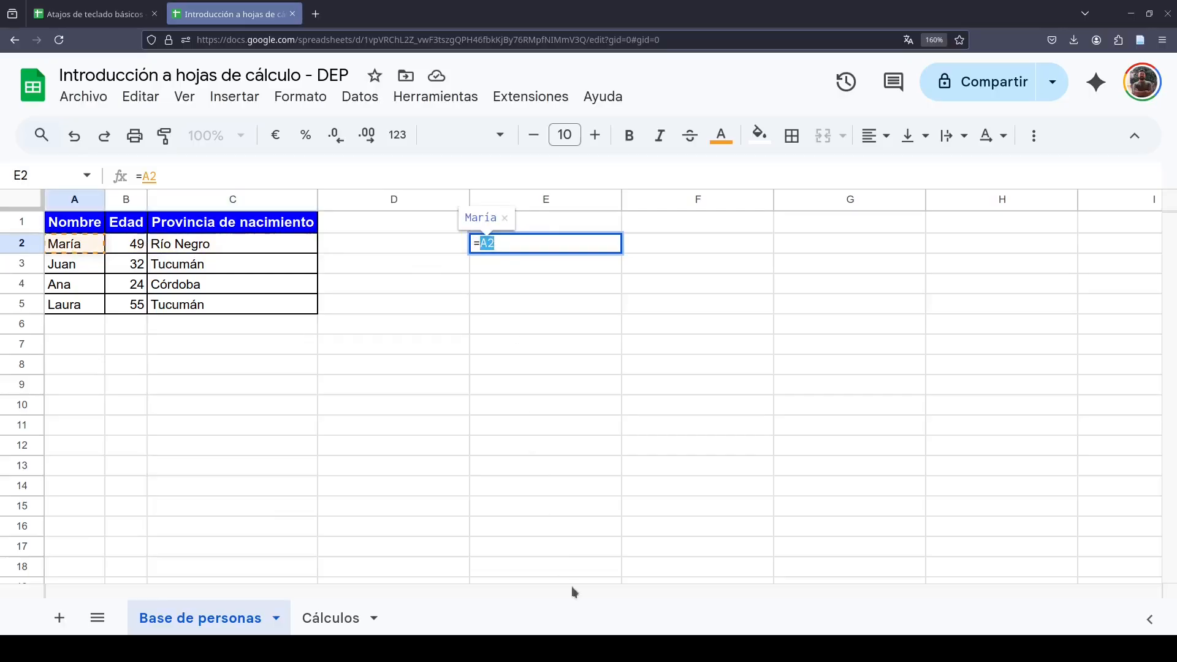
{"action": "left_click", "coordinate": [483, 243]}
{"action": "type", "text": "$"}
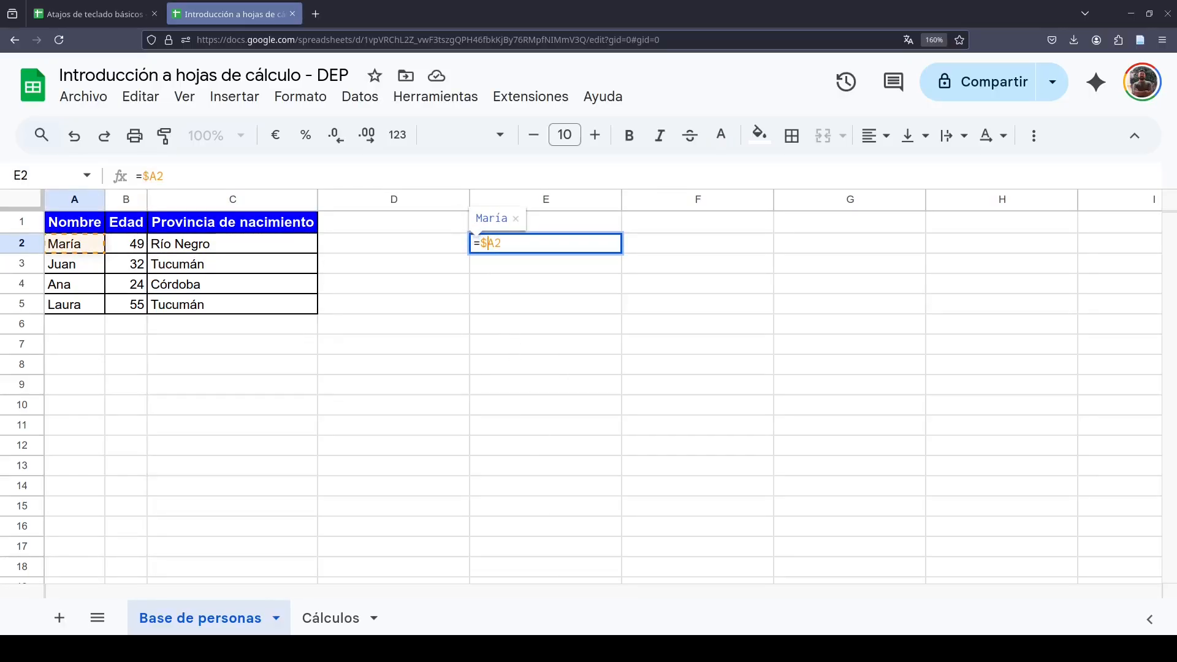
{"action": "key", "text": "Right"}
{"action": "type", "text": "$"}
{"action": "key", "text": "Return"}
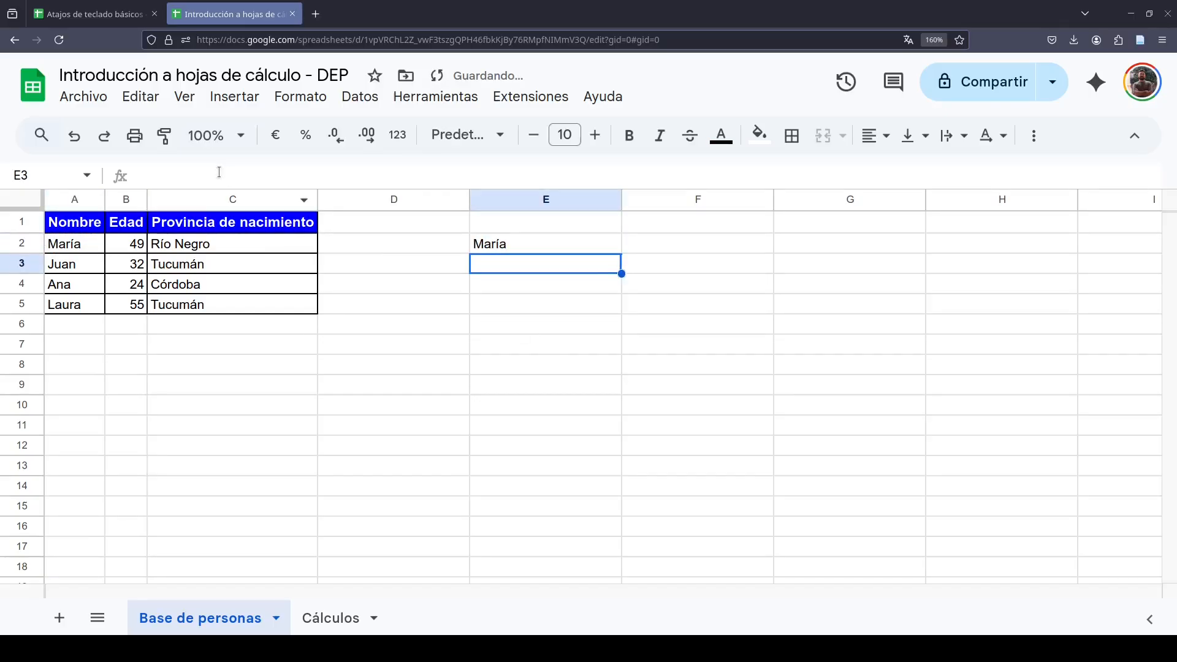
Autofill the =$A$2 formula from E2 down through E5 and right through H2
{"action": "left_click", "coordinate": [614, 251]}
{"action": "left_click_drag", "start_coordinate": [623, 253], "coordinate": [625, 309]}
{"action": "left_click", "coordinate": [588, 252]}
{"action": "left_click_drag", "start_coordinate": [621, 253], "coordinate": [958, 258]}
Copy the formula in cell E2 and paste it into cells F5 and E7
{"action": "left_click", "coordinate": [604, 251]}
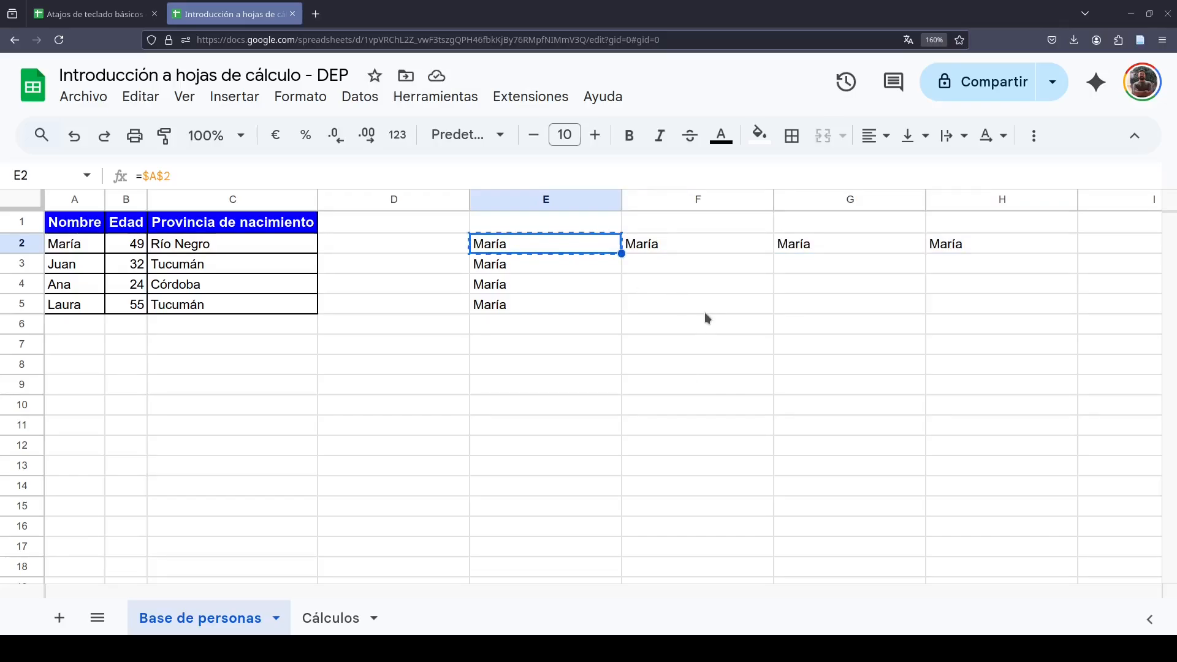
{"action": "left_click", "coordinate": [729, 311]}
{"action": "type", "text": "María"}
{"action": "left_click", "coordinate": [593, 346]}
{"action": "key", "text": "ctrl+v"}
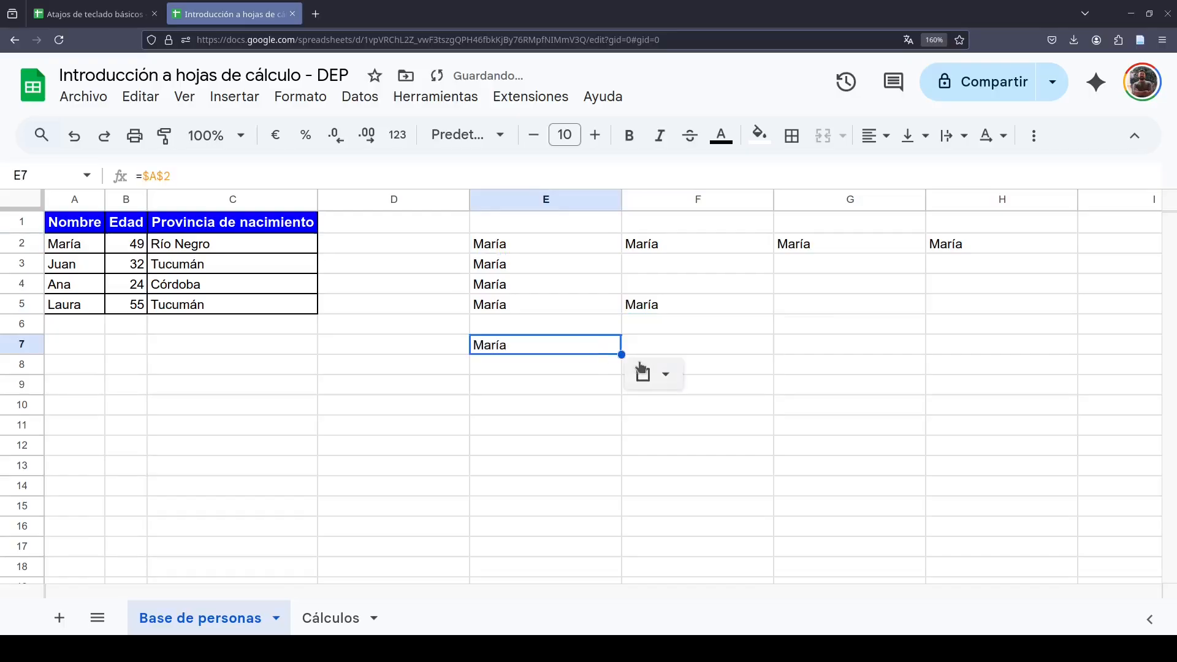
Paste the copied =$A$2 formula into cells F8 and E10
{"action": "left_click", "coordinate": [722, 366]}
{"action": "key", "text": "ctrl+v"}
{"action": "left_click", "coordinate": [572, 407]}
{"action": "key", "text": "ctrl+v"}
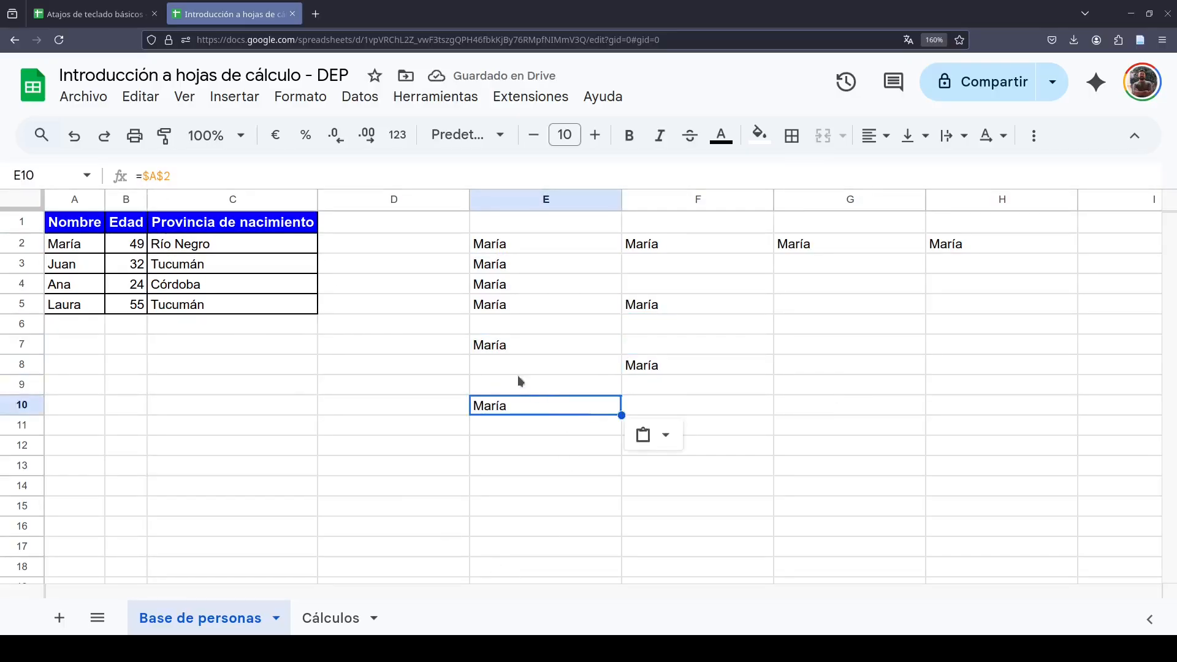
Compare the formulas in E7, E5, E3, E4 and E2, and check which source cell E2 references
{"action": "left_click", "coordinate": [515, 347]}
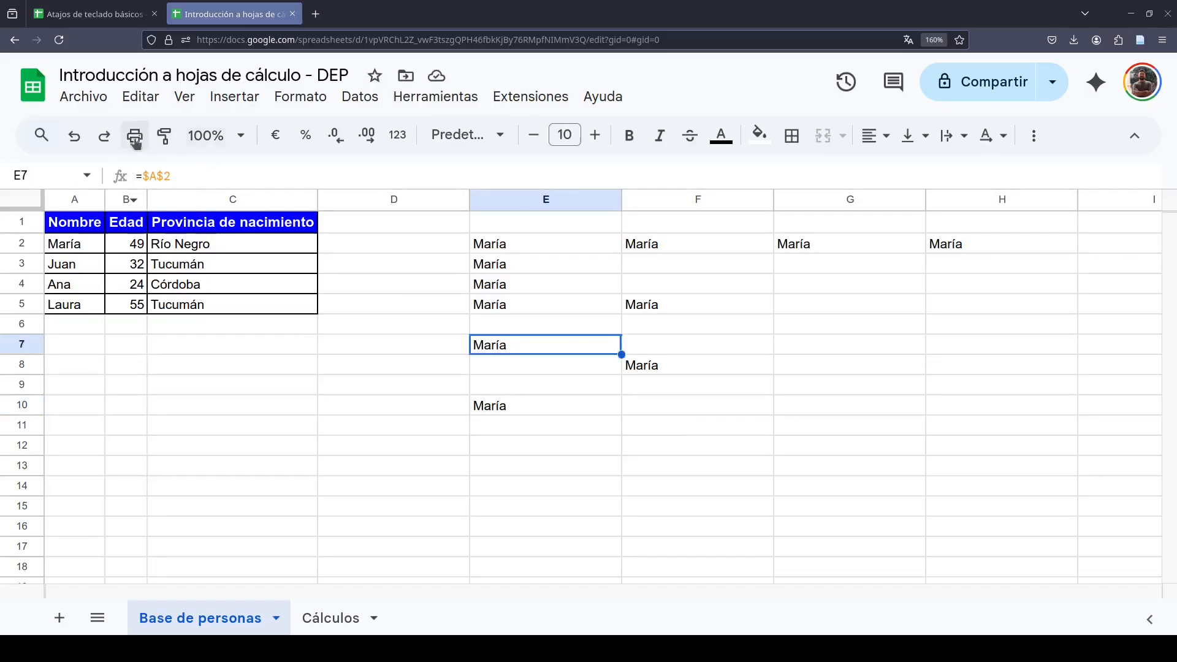
{"action": "left_click", "coordinate": [514, 307]}
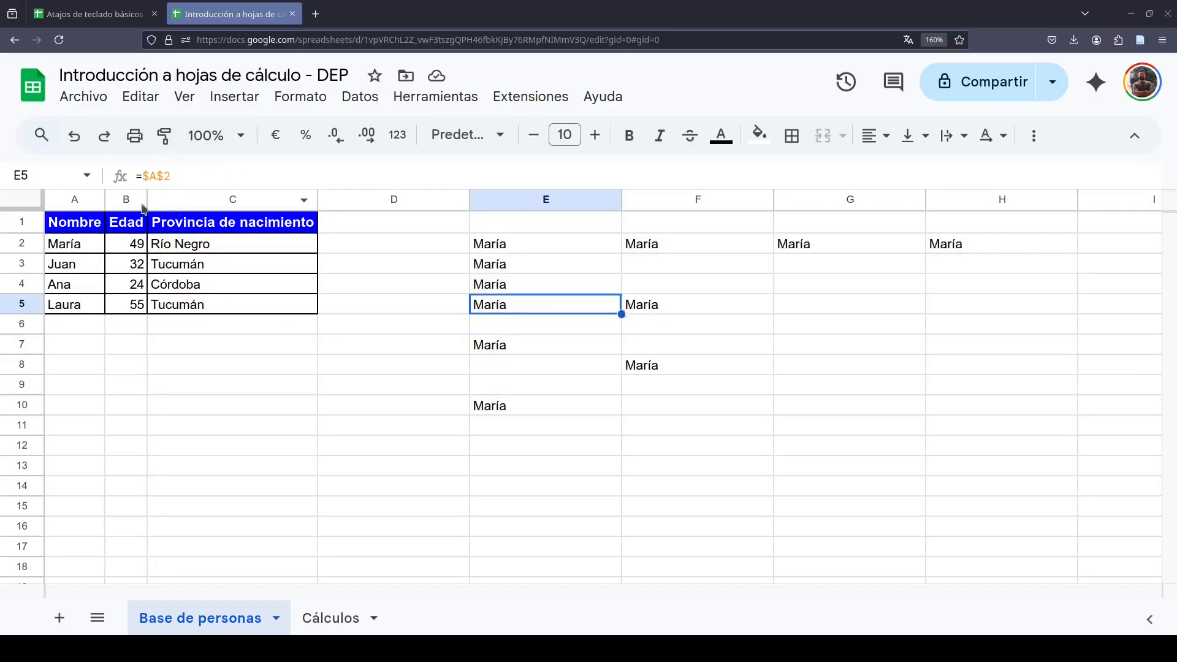
{"action": "left_click", "coordinate": [576, 251]}
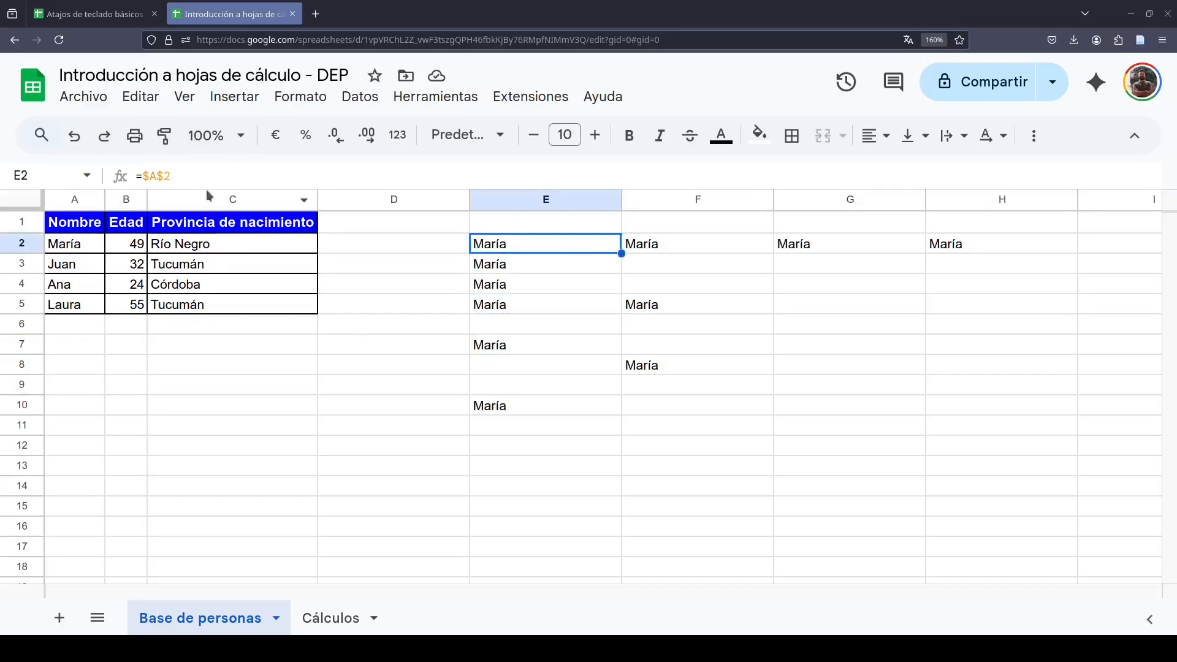
{"action": "left_click", "coordinate": [527, 270]}
{"action": "left_click", "coordinate": [540, 287]}
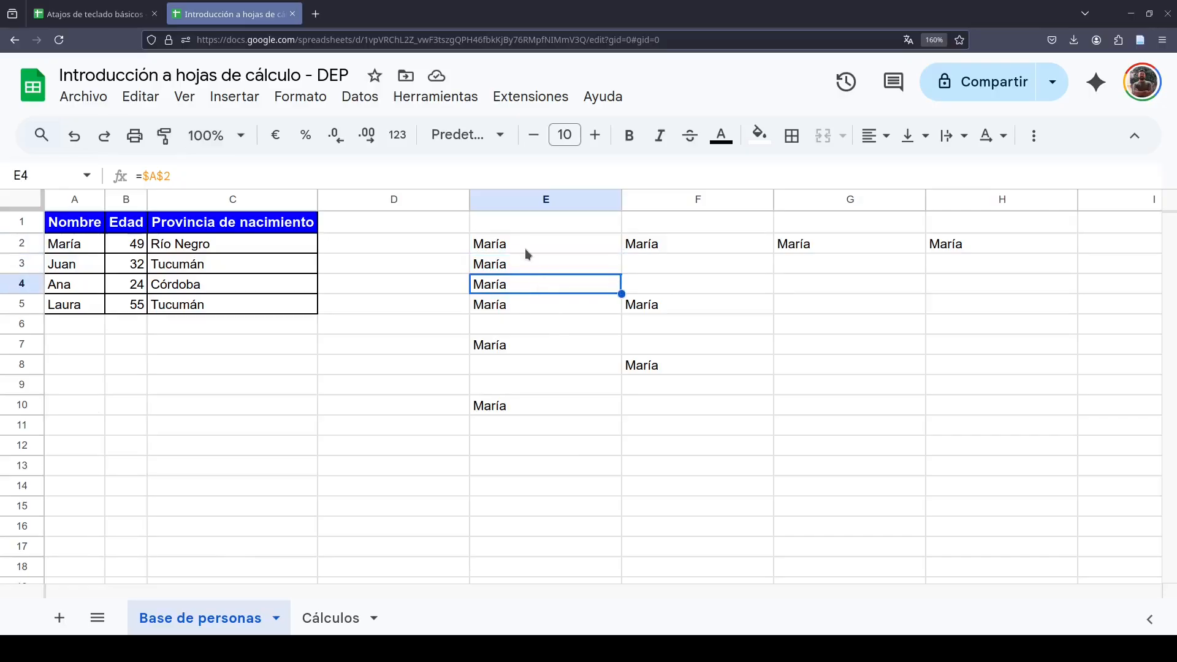
{"action": "left_click", "coordinate": [524, 246]}
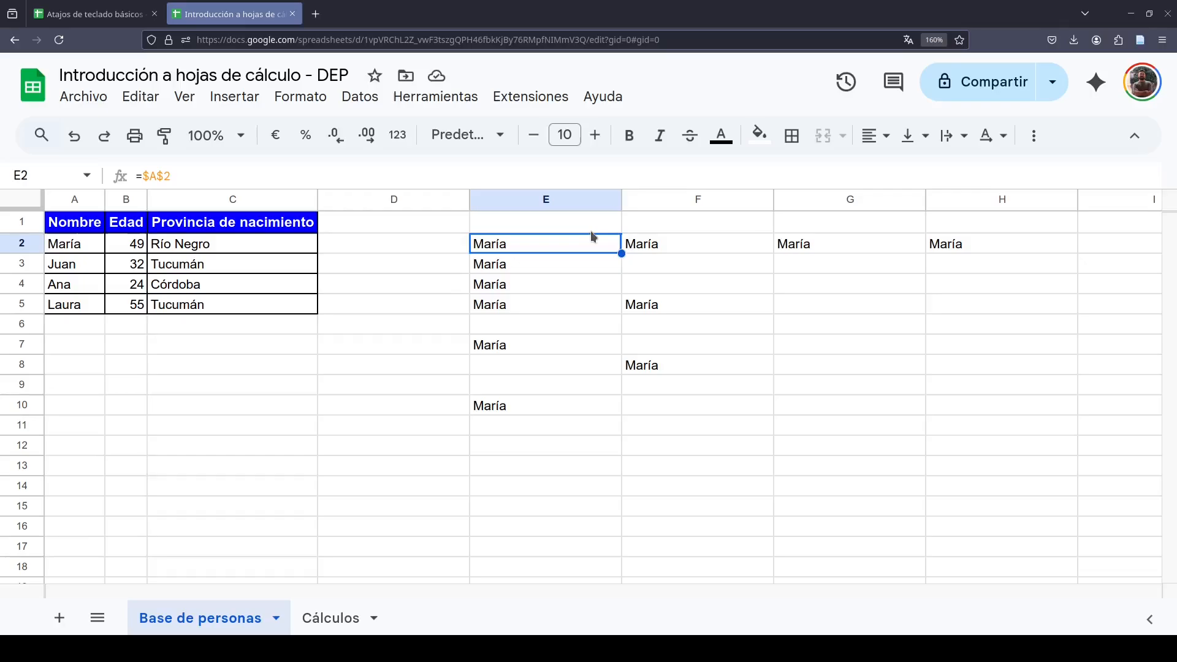
{"action": "key", "text": "F2"}
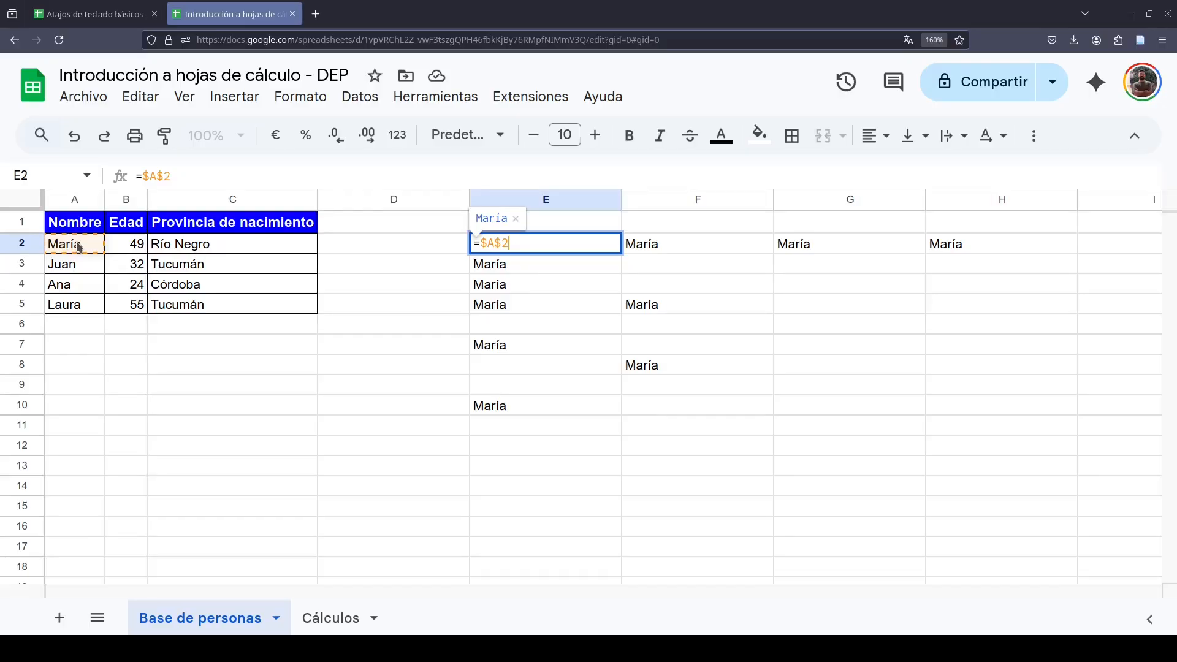
{"action": "key", "text": "Escape"}
{"action": "key", "text": "Down"}
{"action": "key", "text": "Down"}
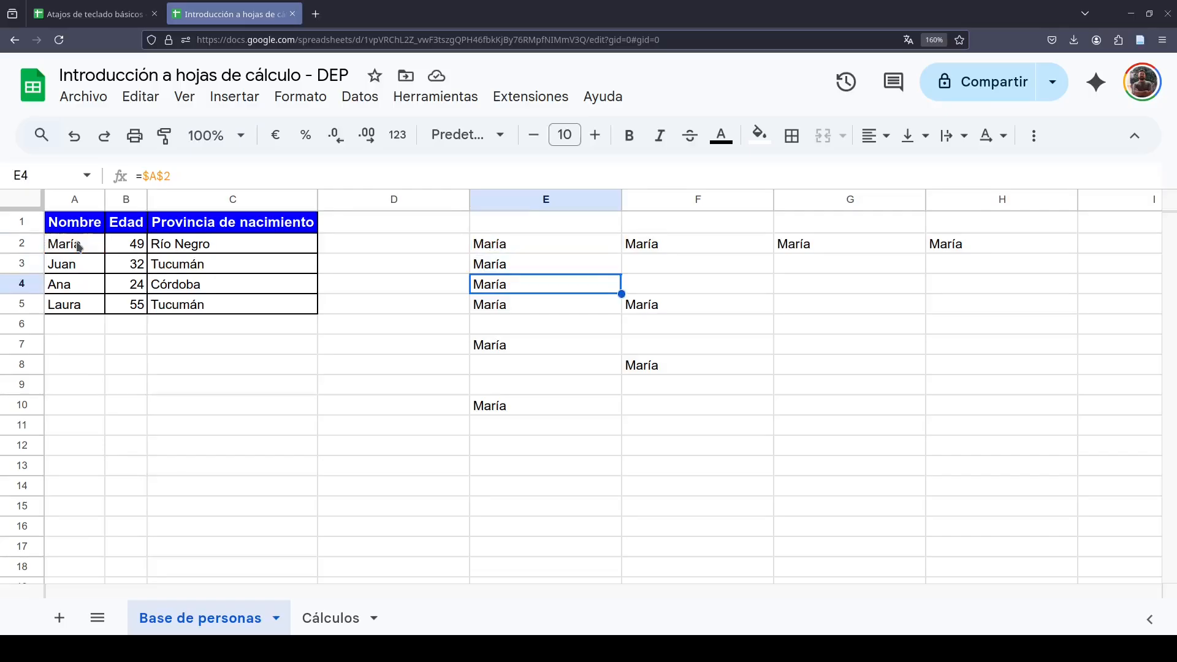
{"action": "key", "text": "Up"}
{"action": "key", "text": "Up"}
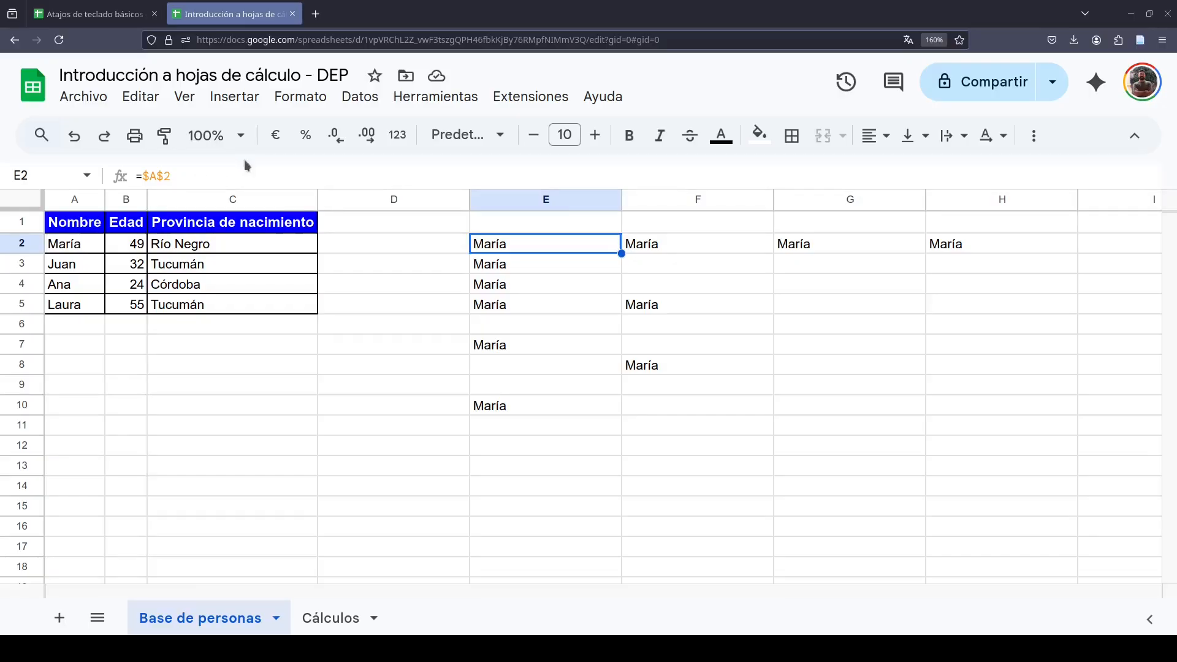
Inspect the copied formulas in F2, E3, E4 and E5 to see which source cell they reference
{"action": "left_click", "coordinate": [645, 231]}
{"action": "left_click", "coordinate": [655, 244]}
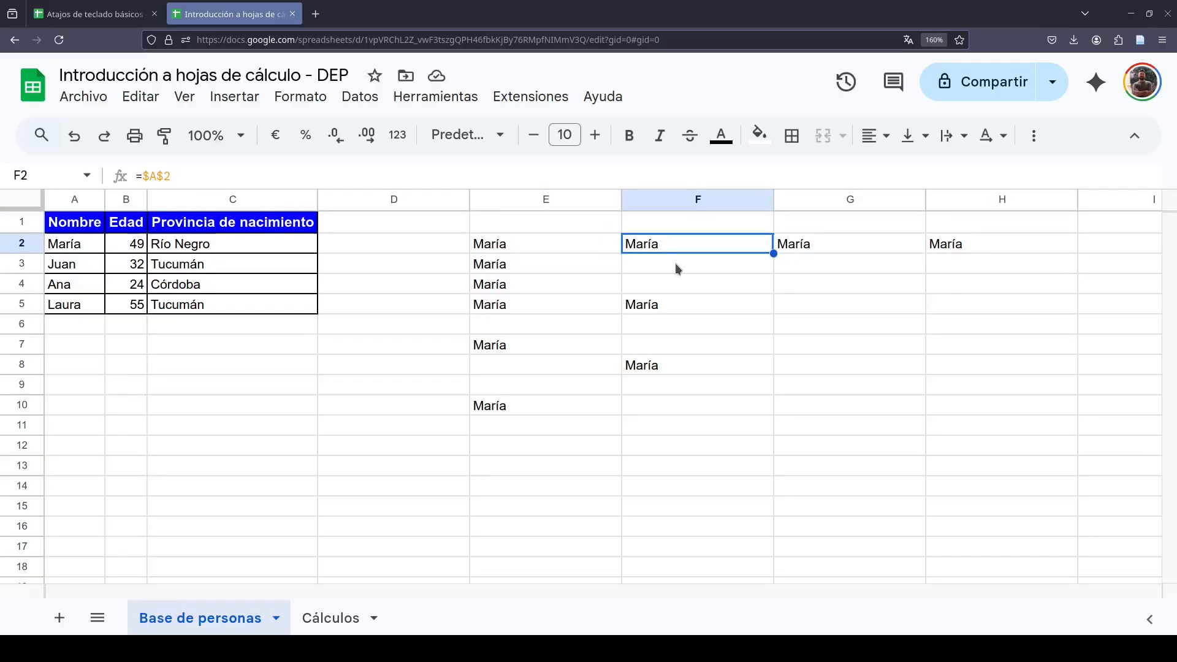
{"action": "key", "text": "F2"}
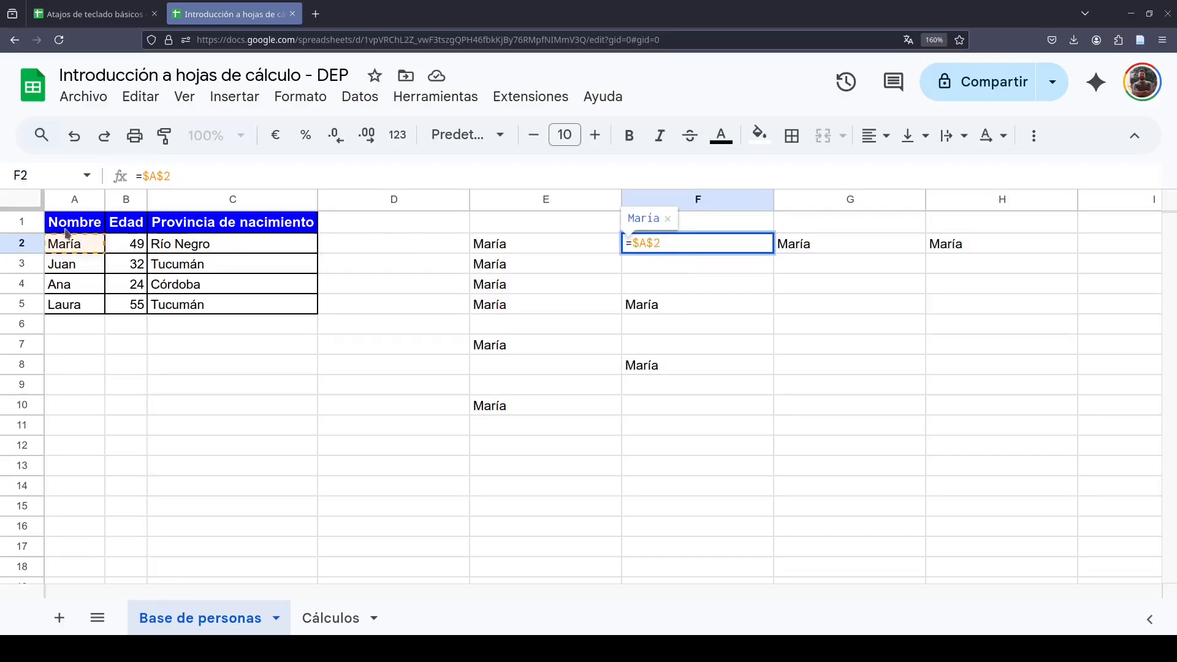
{"action": "key", "text": "Escape"}
{"action": "left_click", "coordinate": [509, 270]}
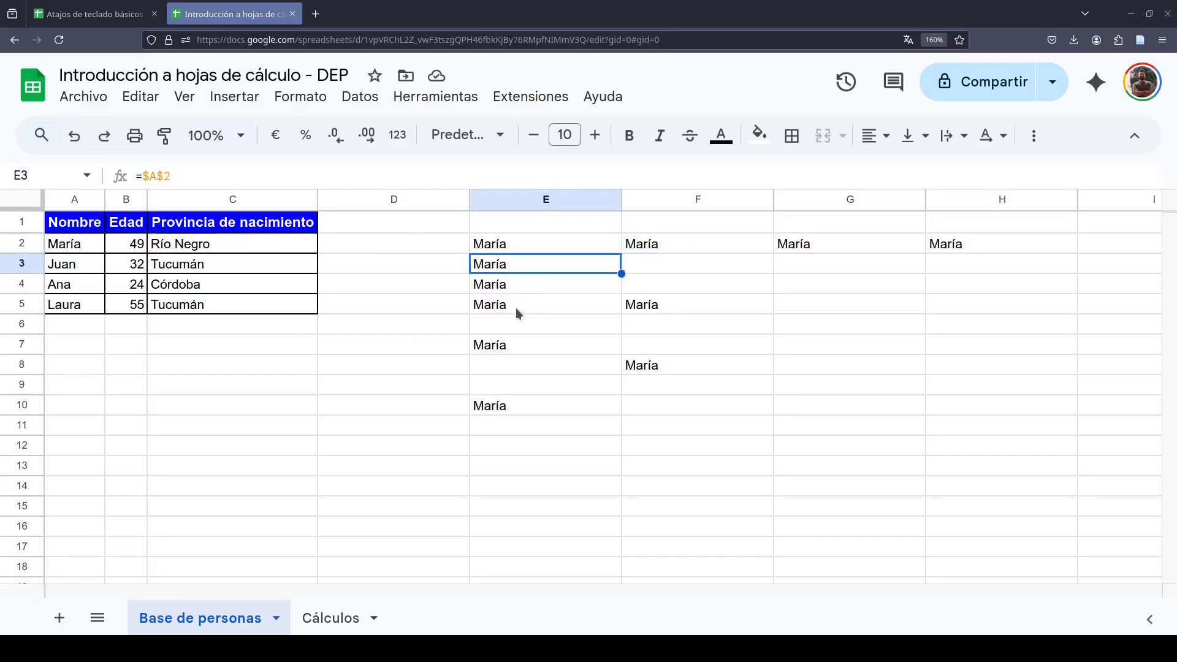
{"action": "key", "text": "F2"}
{"action": "key", "text": "Escape"}
{"action": "left_click", "coordinate": [512, 285]}
{"action": "left_click", "coordinate": [513, 304]}
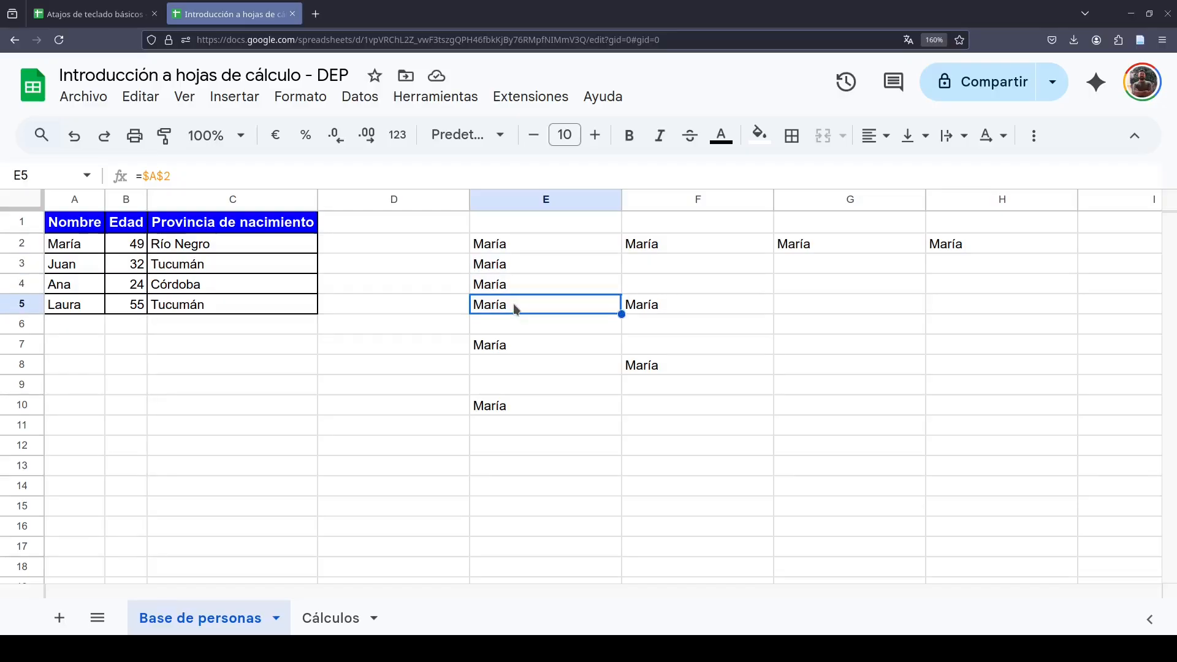
{"action": "key", "text": "F2"}
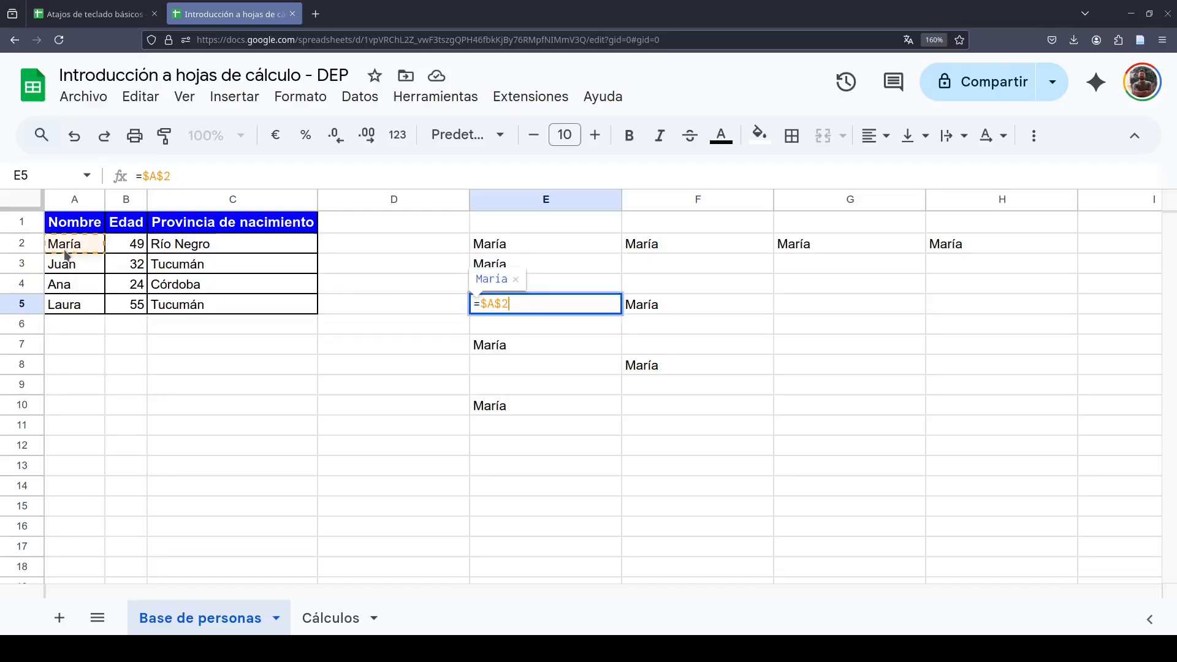
{"action": "key", "text": "Escape"}
Inspect the pasted formulas in E7, E10 and F8 to see which source cell they reference
{"action": "left_click", "coordinate": [504, 347]}
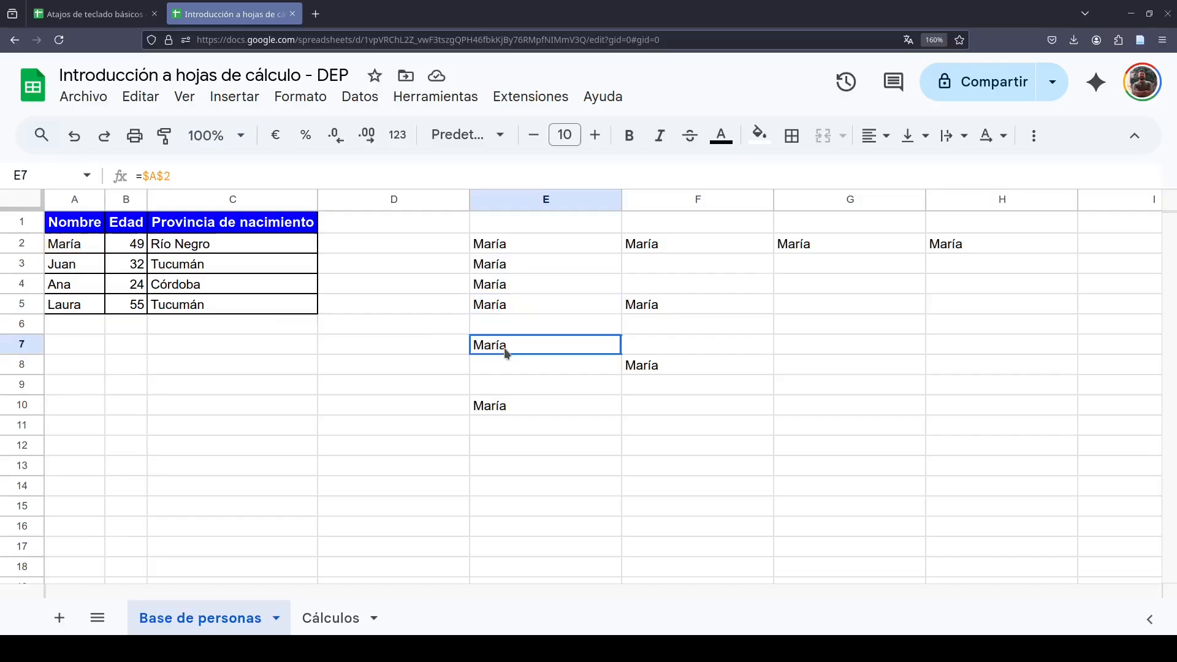
{"action": "key", "text": "F2"}
{"action": "key", "text": "Escape"}
{"action": "left_click", "coordinate": [512, 421]}
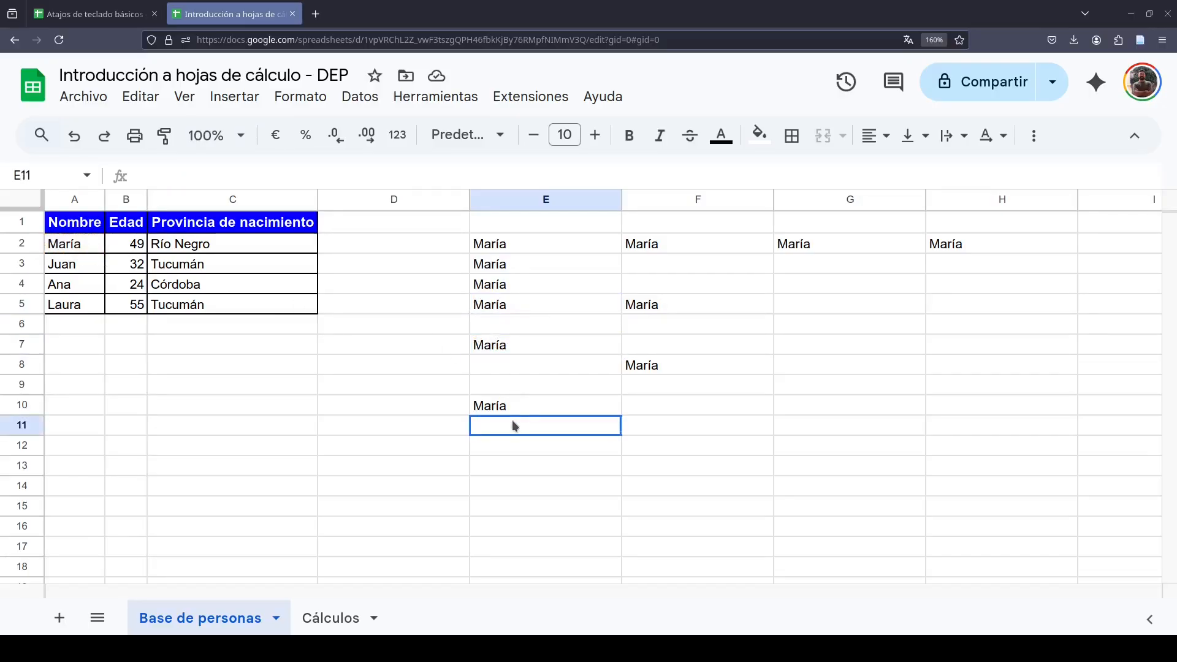
{"action": "left_click", "coordinate": [517, 412]}
{"action": "key", "text": "F2"}
{"action": "key", "text": "Escape"}
{"action": "left_click", "coordinate": [633, 370]}
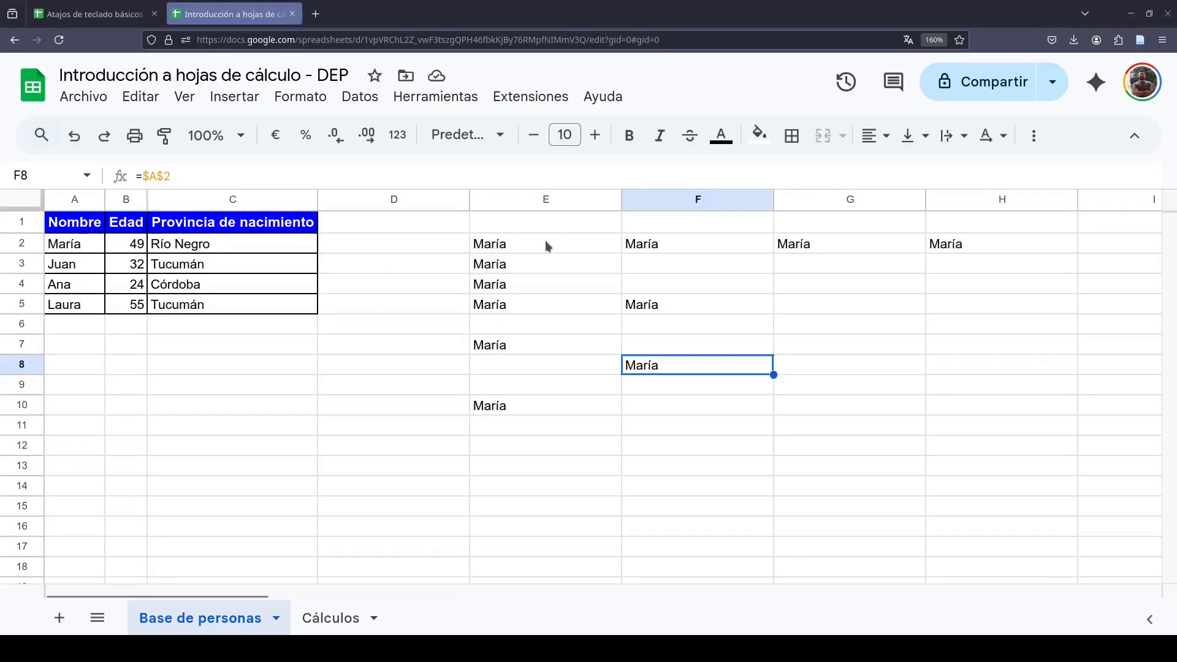
Clear range E2:H10 and enter the mixed reference formula =$A2 in cell E2
{"action": "left_click_drag", "start_coordinate": [545, 243], "coordinate": [961, 407]}
{"action": "key", "text": "Delete"}
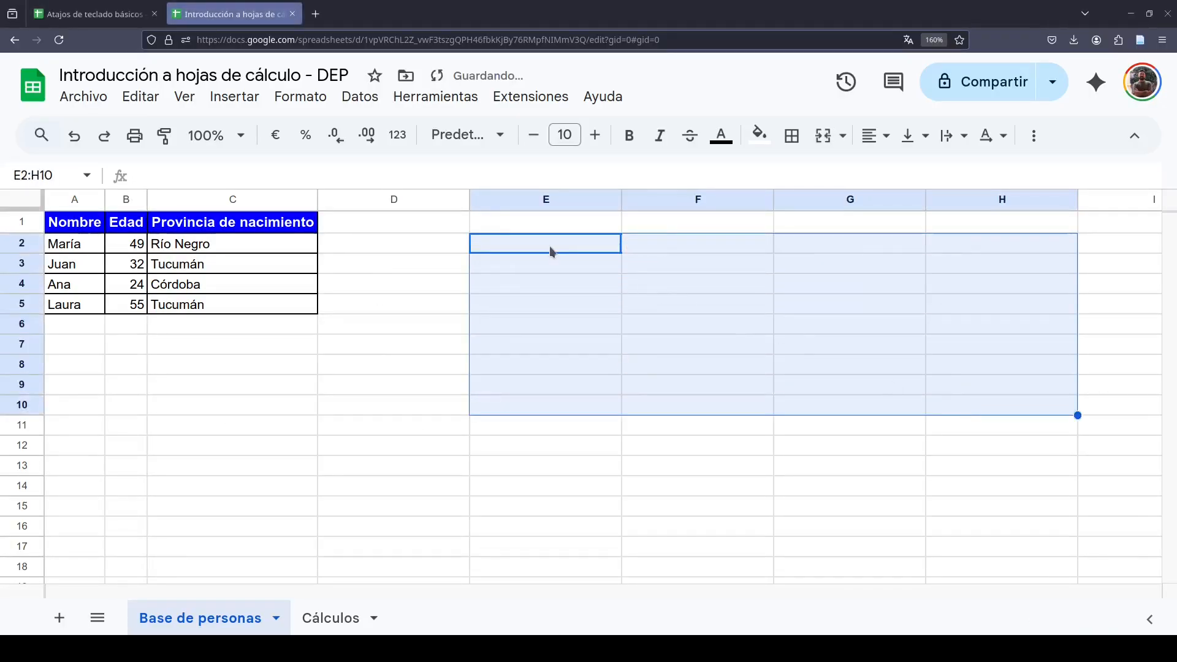
{"action": "left_click", "coordinate": [544, 246]}
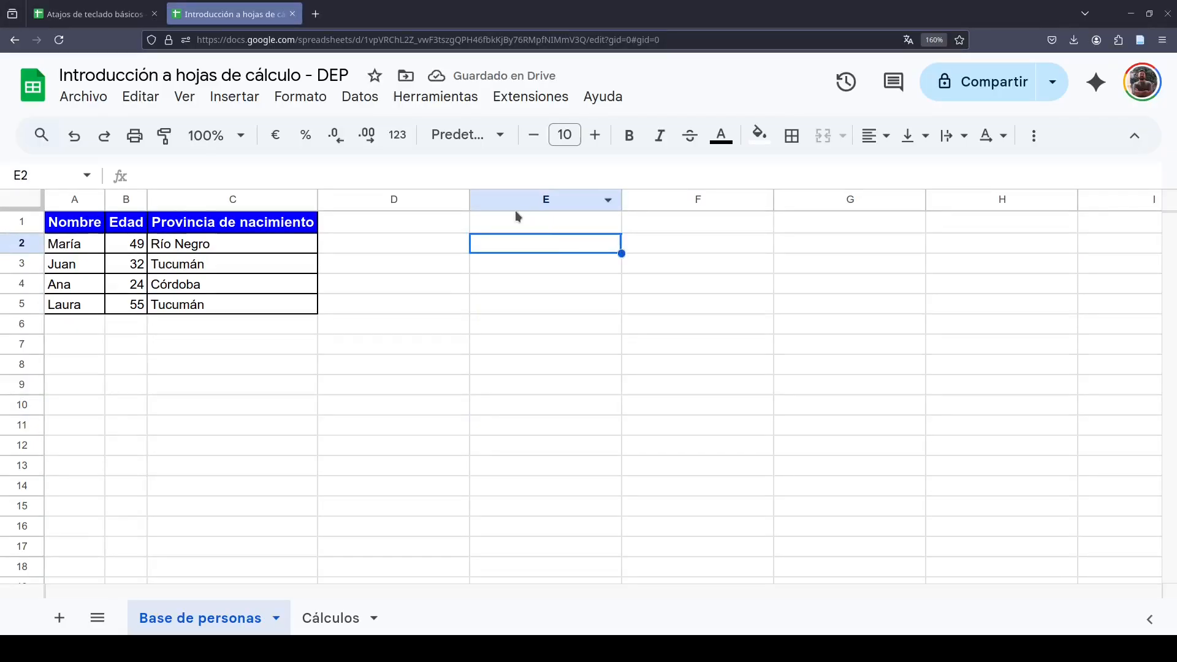
{"action": "type", "text": "="}
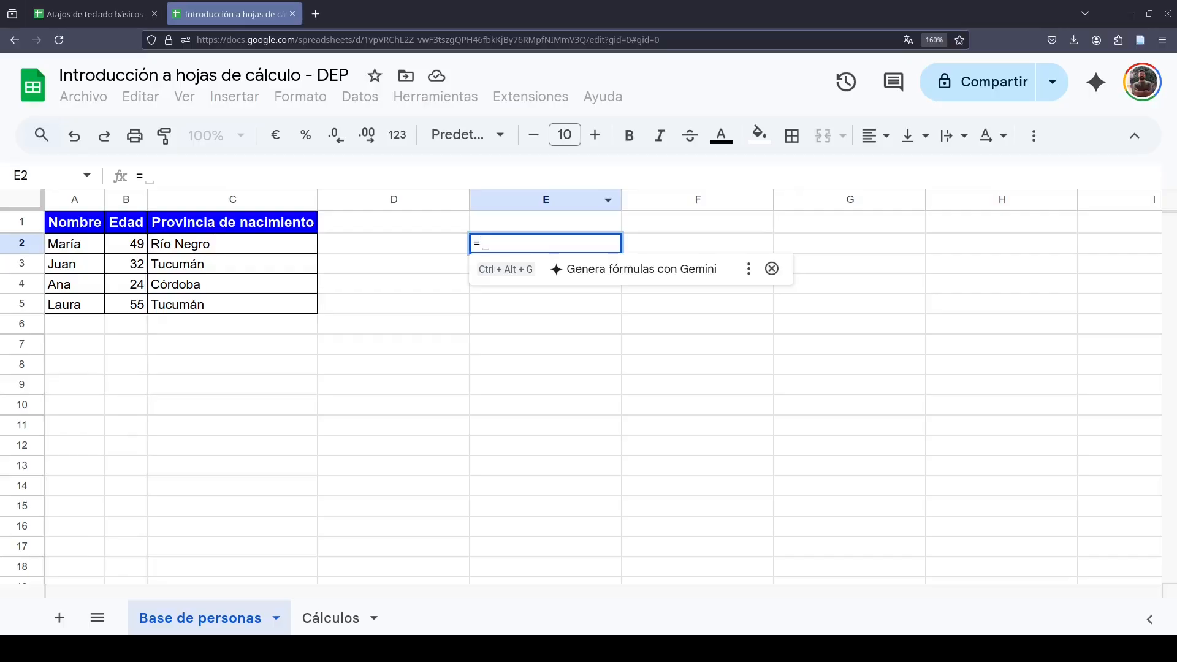
{"action": "type", "text": "$A2"}
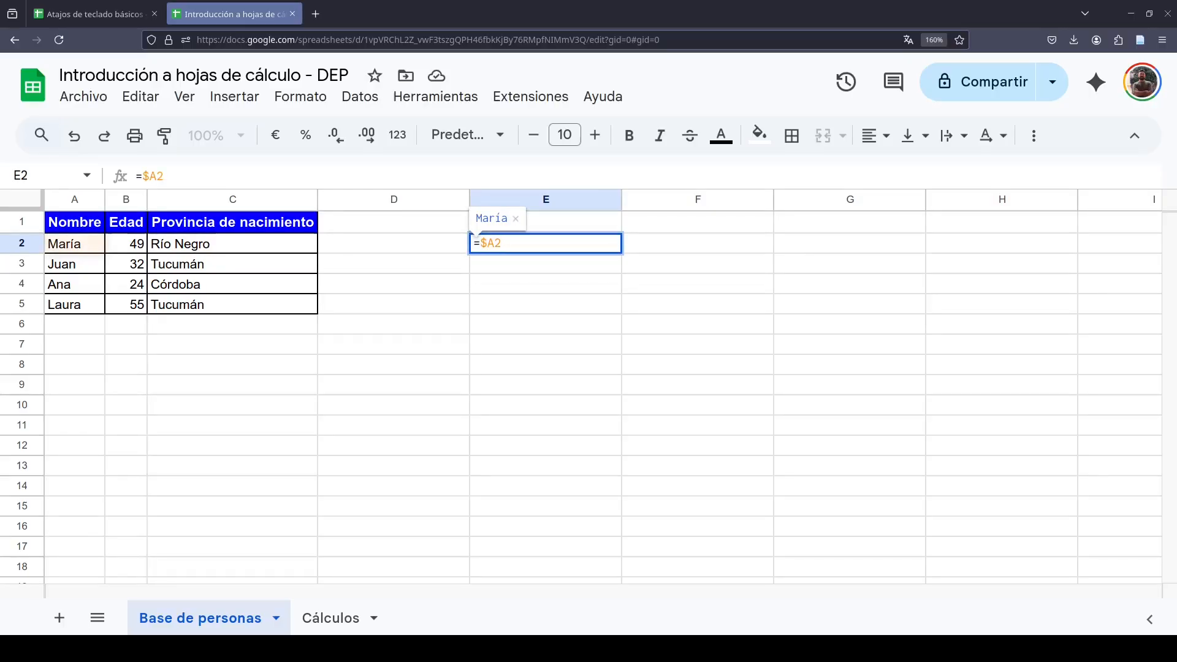
{"action": "key", "text": "Return"}
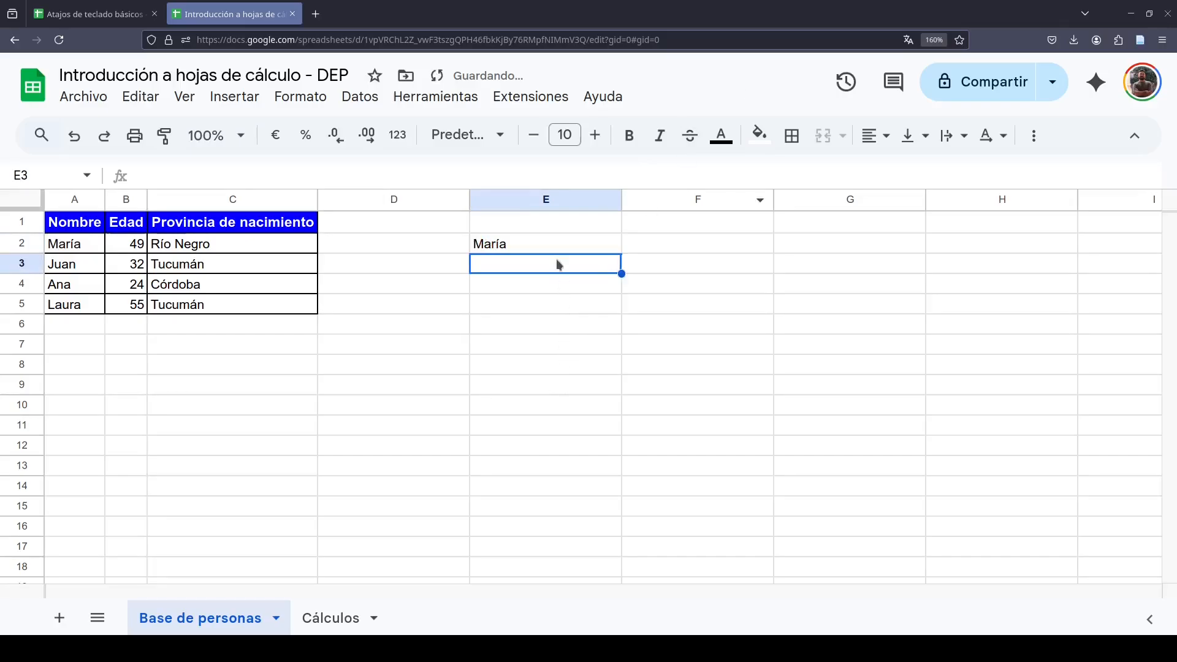
Autofill the =$A2 formula from E2 right through G2 and check the copied formulas in F2 and G2
{"action": "left_click", "coordinate": [545, 246]}
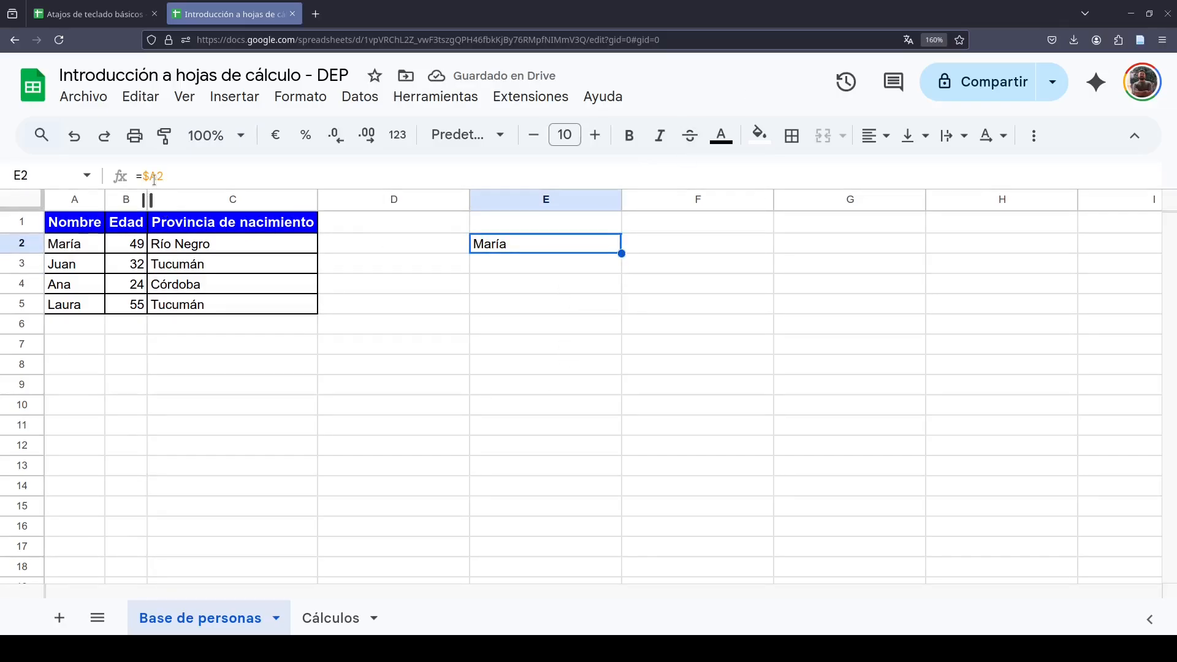
{"action": "left_click_drag", "start_coordinate": [142, 178], "coordinate": [157, 177]}
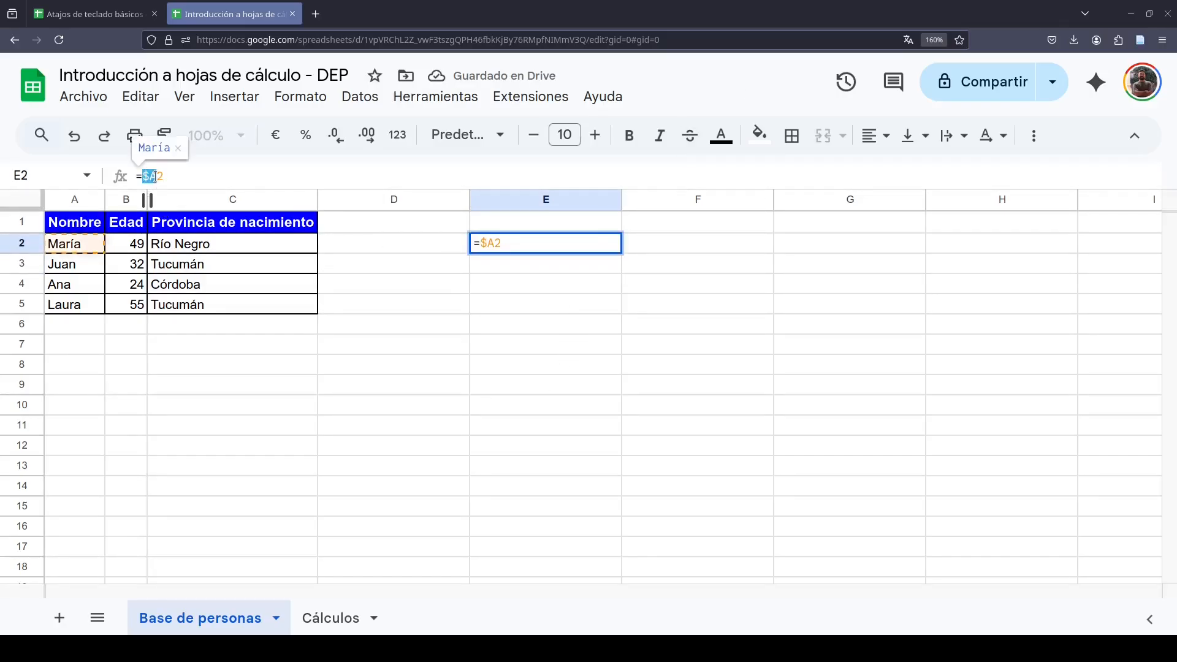
{"action": "left_click", "coordinate": [542, 240]}
{"action": "left_click", "coordinate": [644, 251]}
{"action": "left_click", "coordinate": [599, 247]}
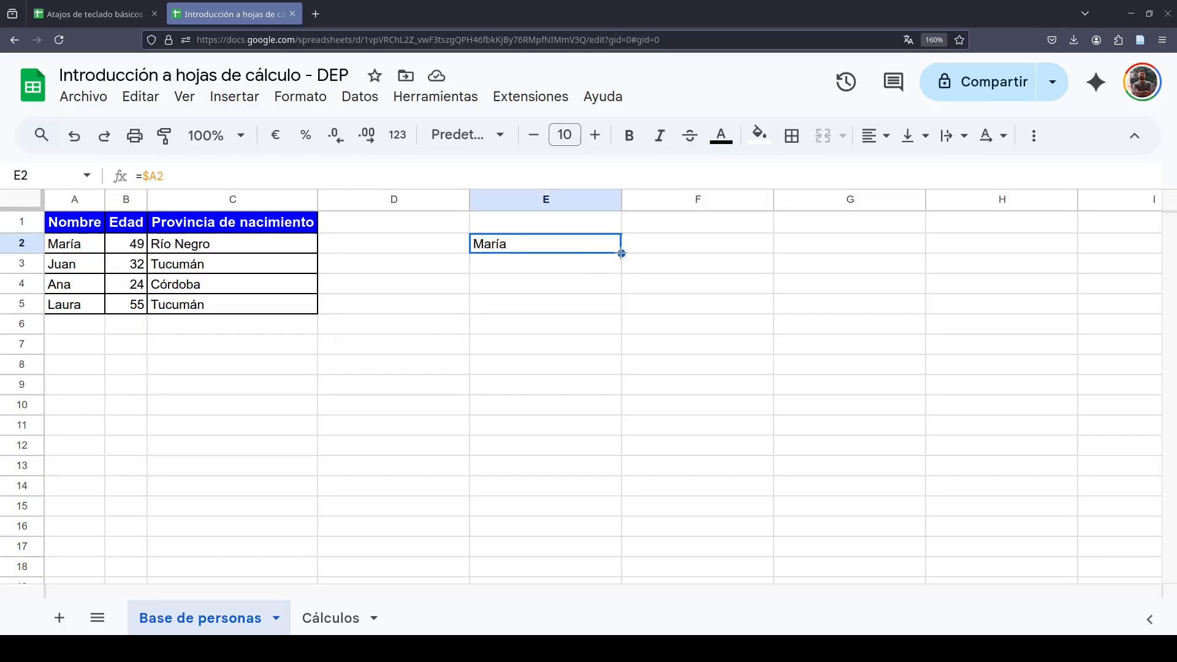
{"action": "left_click_drag", "start_coordinate": [621, 253], "coordinate": [837, 246]}
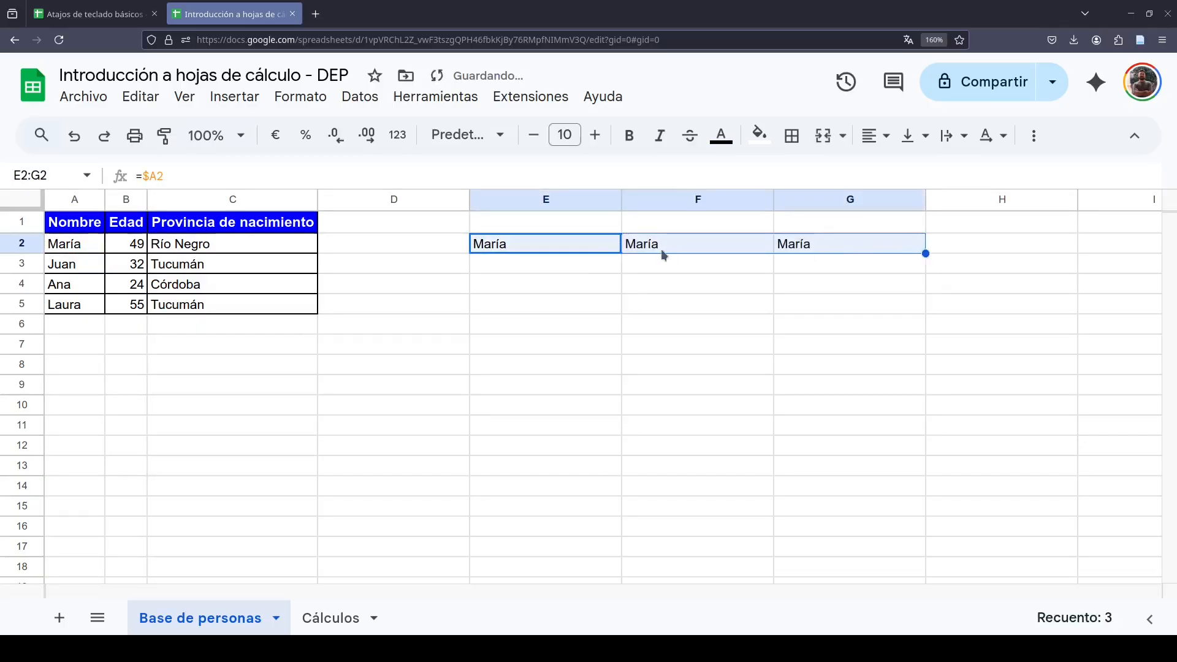
{"action": "left_click", "coordinate": [731, 243]}
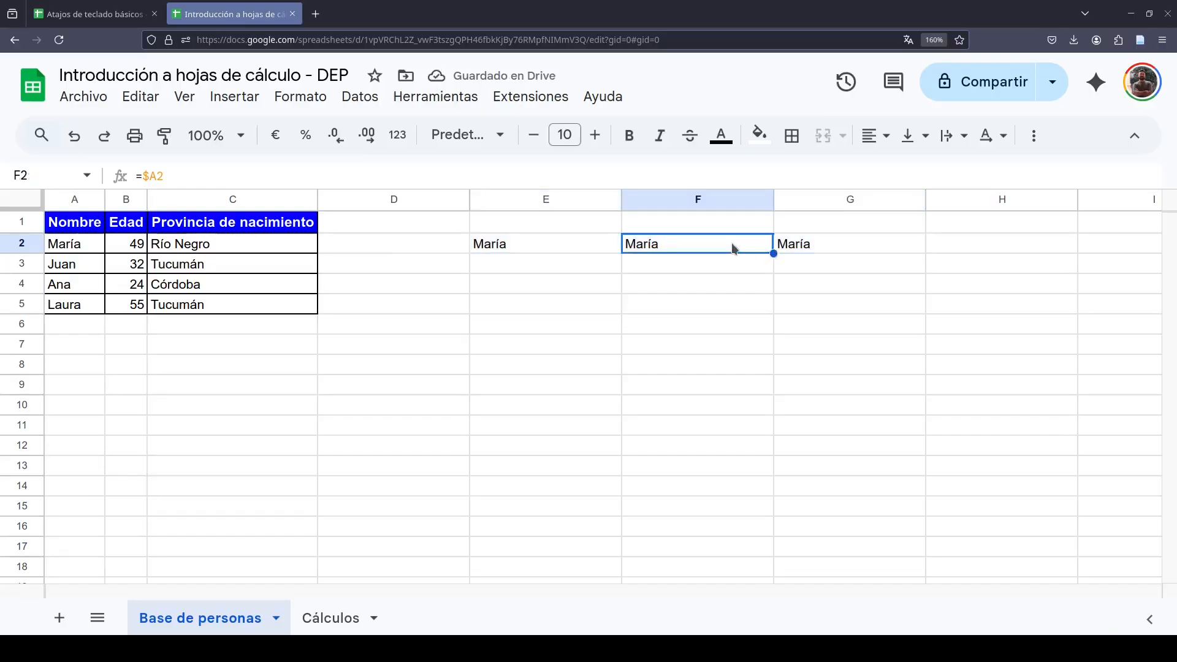
{"action": "left_click", "coordinate": [779, 248]}
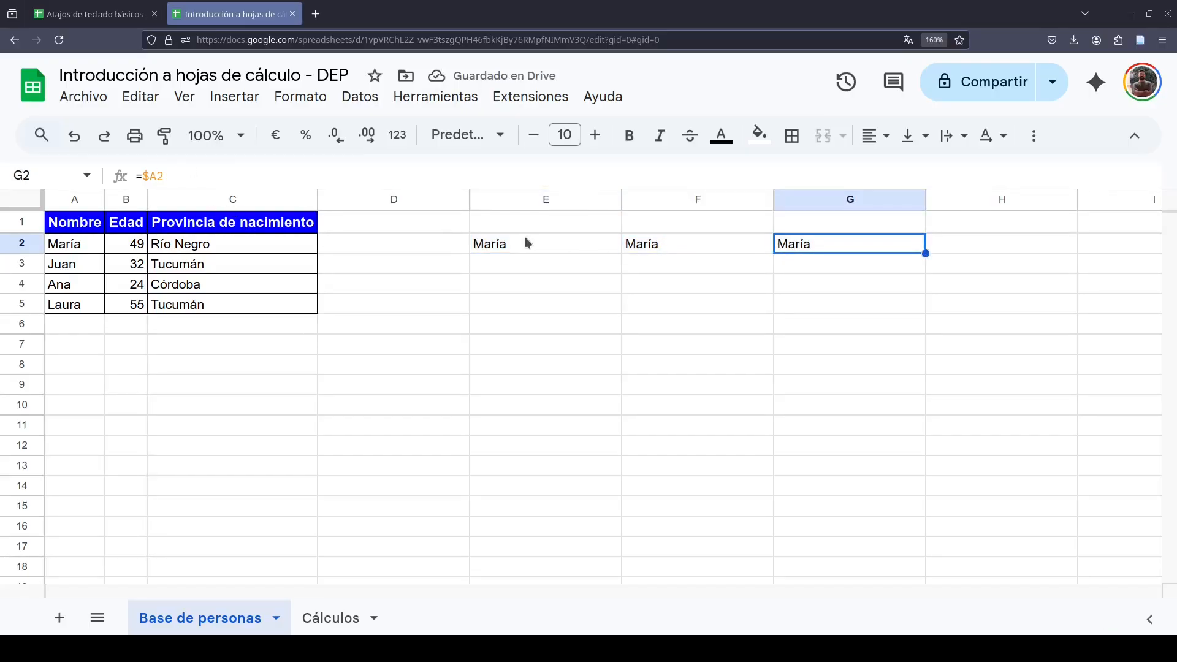
{"action": "left_click", "coordinate": [524, 247]}
{"action": "left_click", "coordinate": [668, 249]}
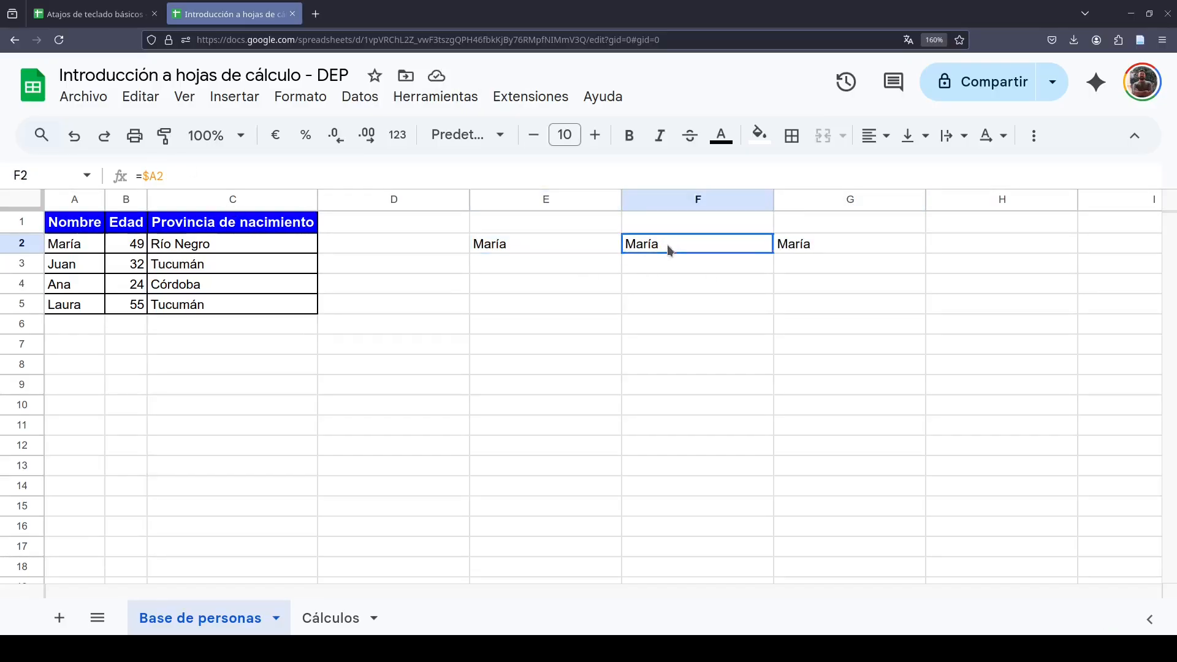
{"action": "left_click_drag", "start_coordinate": [166, 183], "coordinate": [157, 179]}
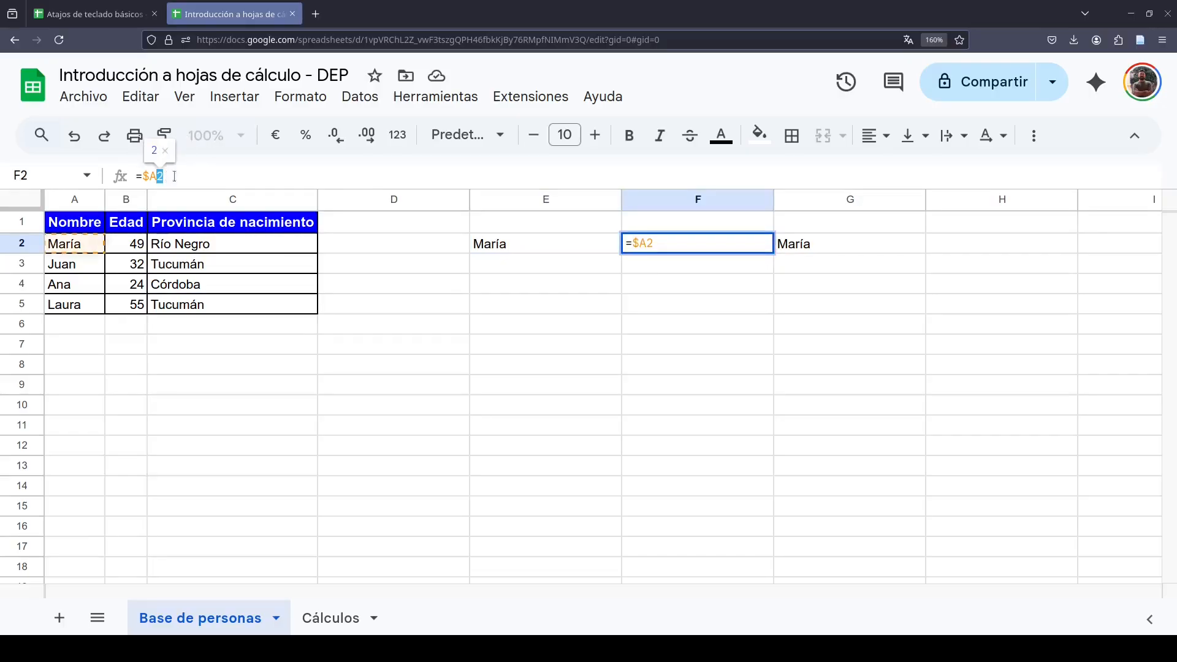
Autofill the =$A2 formula from E2 down through E12 and compare the formulas in E2 and E3
{"action": "left_click", "coordinate": [514, 239]}
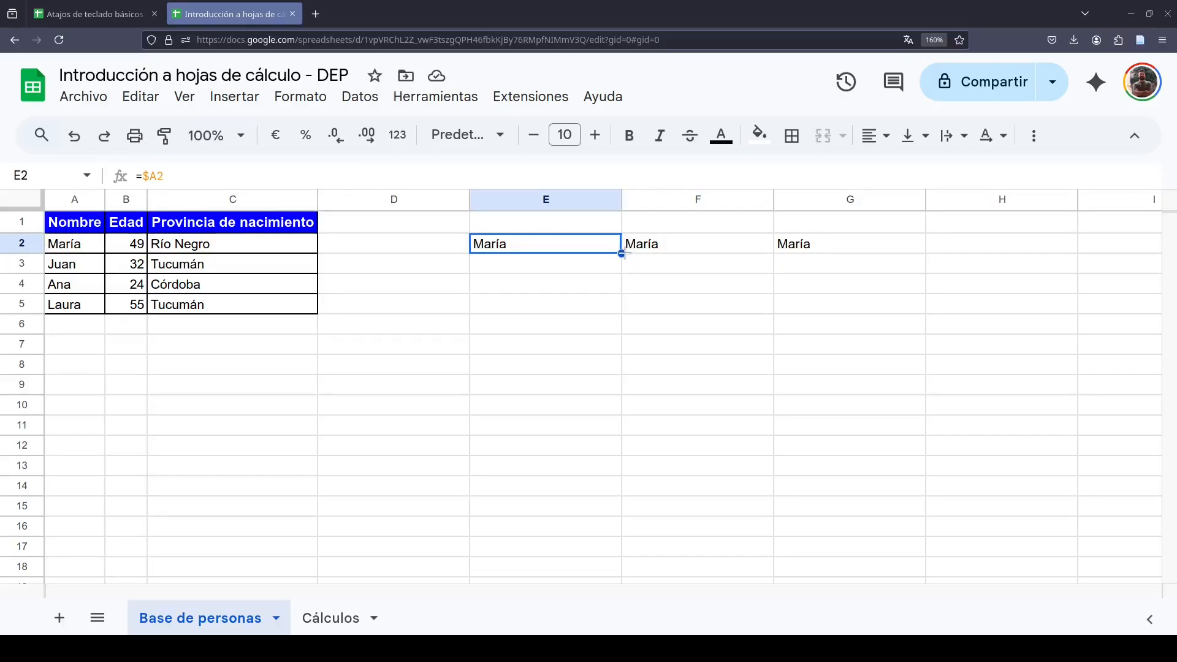
{"action": "left_click_drag", "start_coordinate": [622, 253], "coordinate": [610, 452]}
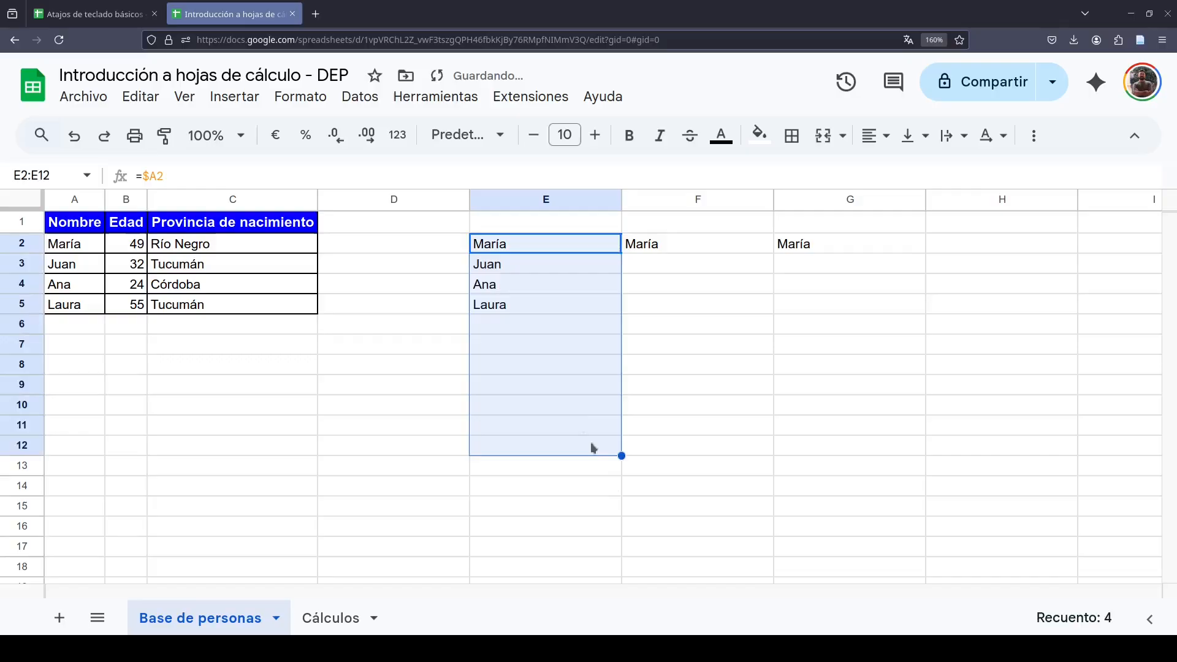
{"action": "left_click", "coordinate": [532, 268]}
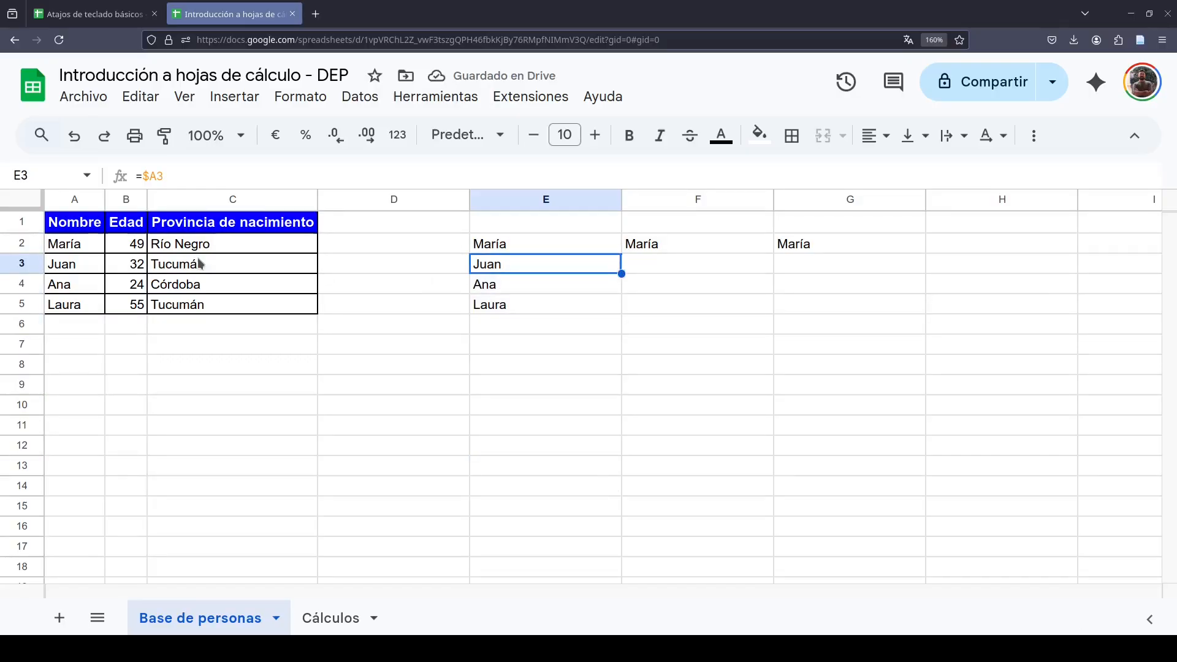
{"action": "left_click", "coordinate": [507, 250]}
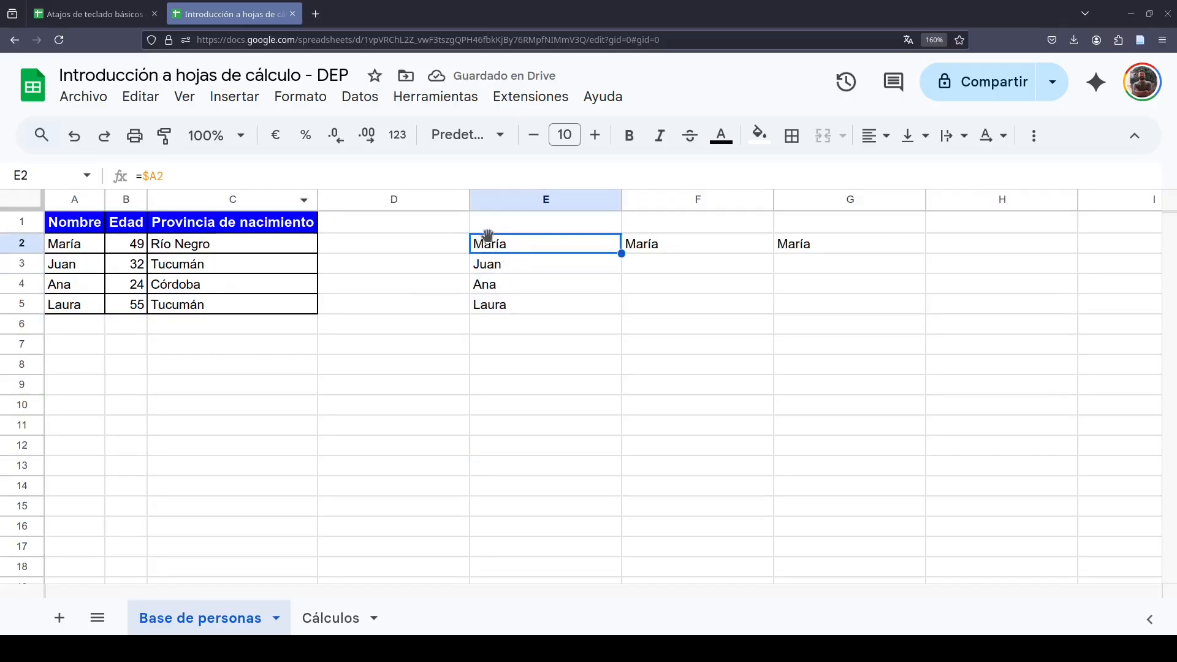
{"action": "left_click", "coordinate": [475, 265]}
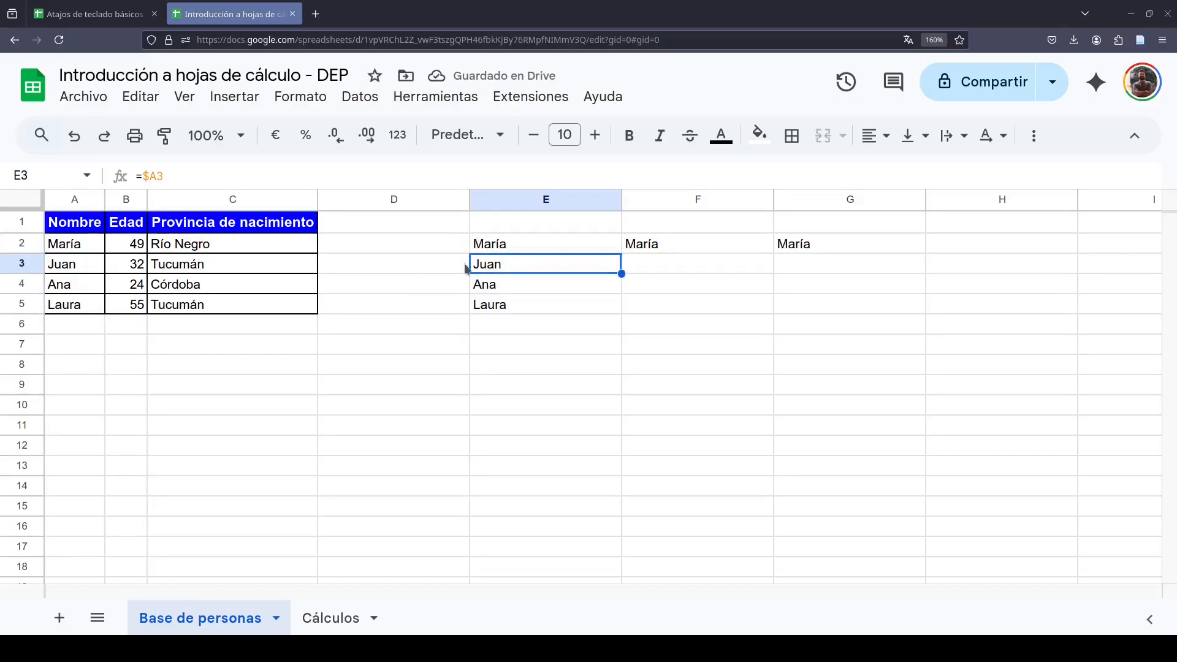
Inspect the copied formulas in E4, E5 and E6 to see which column A cells they reference
{"action": "left_click", "coordinate": [532, 288]}
{"action": "left_click", "coordinate": [521, 307]}
{"action": "left_click", "coordinate": [496, 325]}
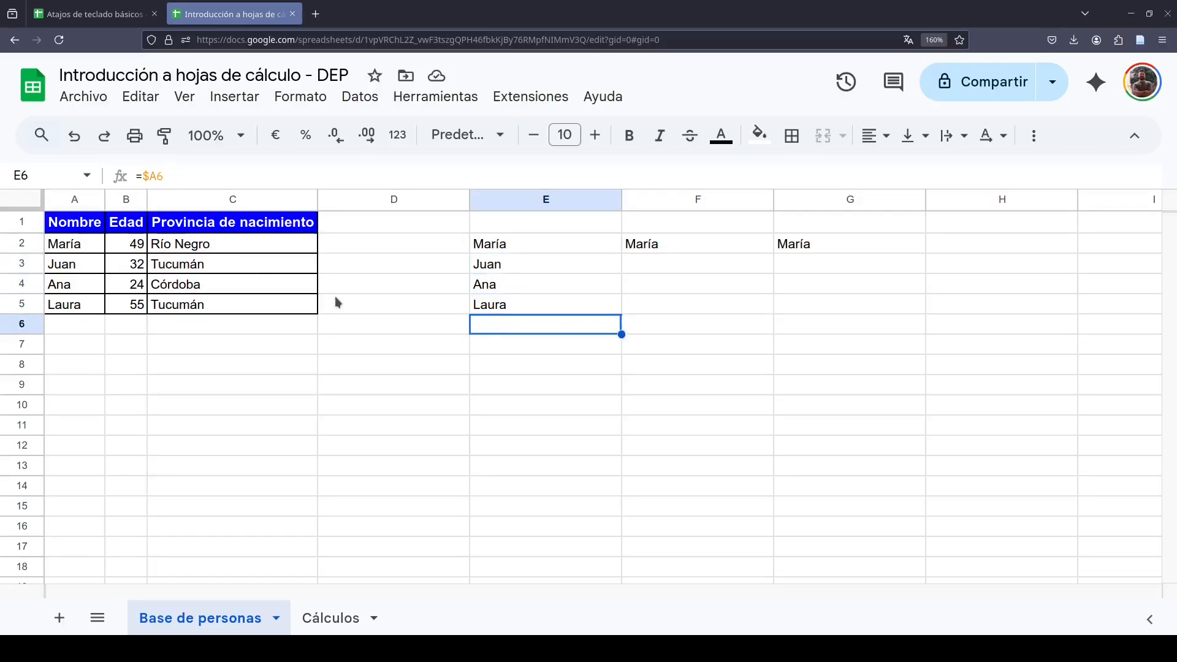
{"action": "key", "text": "F2"}
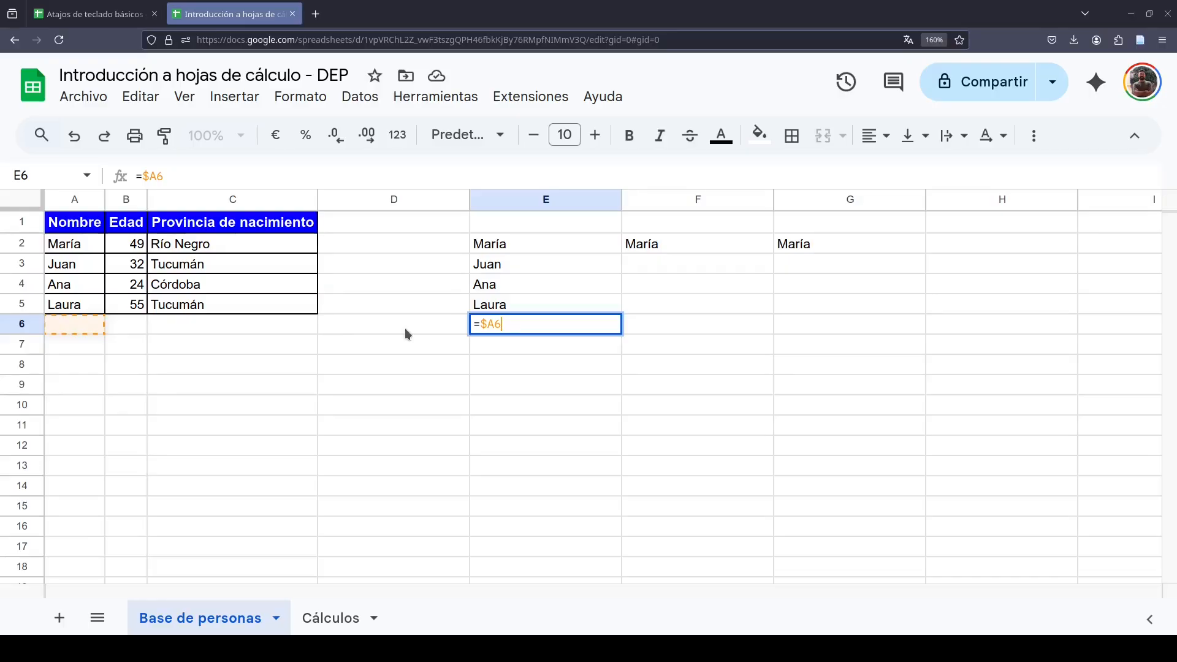
{"action": "key", "text": "Escape"}
Autofill the =$A2 formula from E2 across the range E2:G5
{"action": "left_click", "coordinate": [531, 250]}
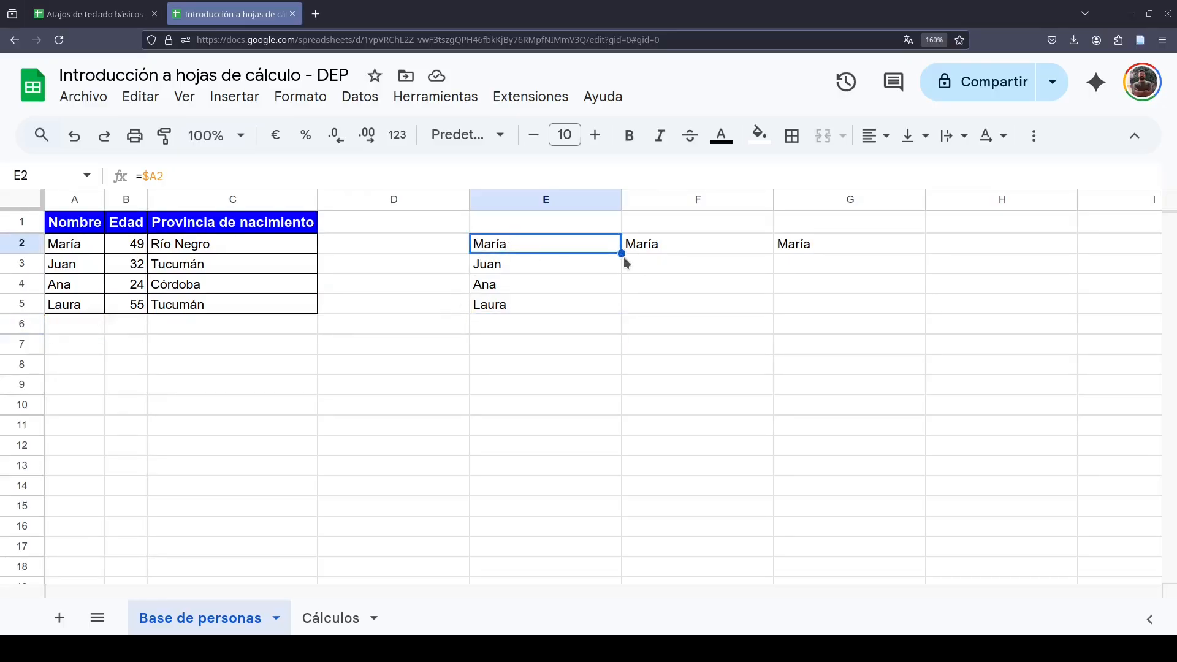
{"action": "left_click_drag", "start_coordinate": [622, 253], "coordinate": [906, 316]}
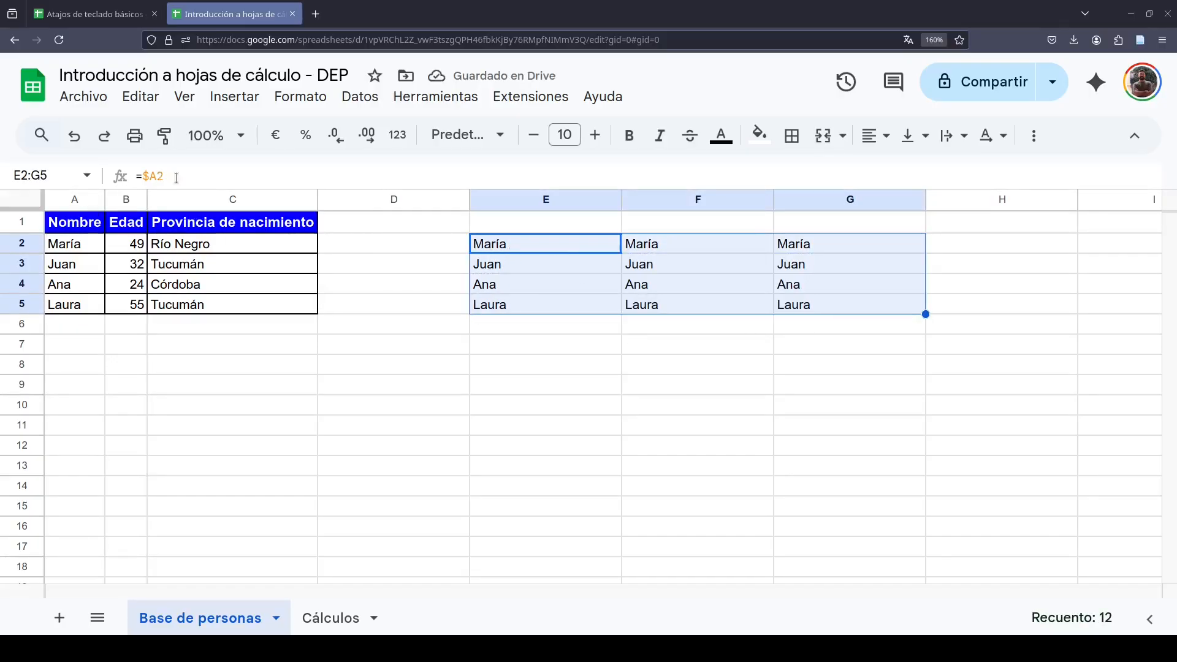
Clear range E2:G5 and enter the mixed reference formula =A$2 in cell E2
{"action": "left_click_drag", "start_coordinate": [524, 248], "coordinate": [806, 313]}
{"action": "key", "text": "Delete"}
{"action": "left_click", "coordinate": [539, 241]}
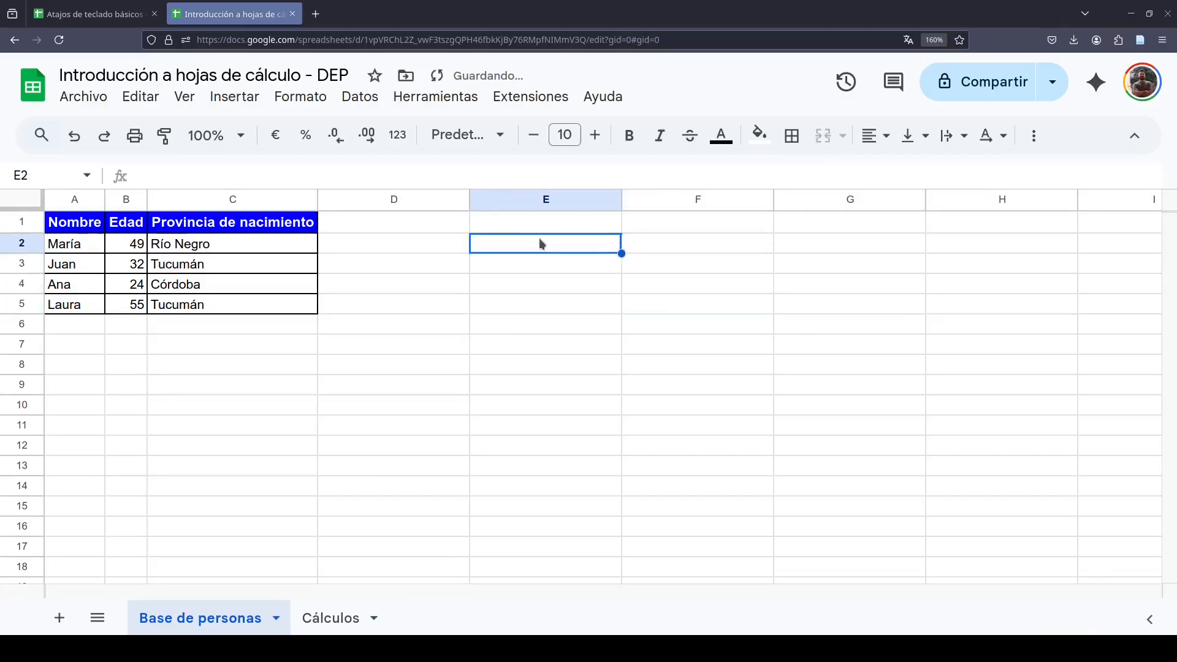
{"action": "type", "text": "="}
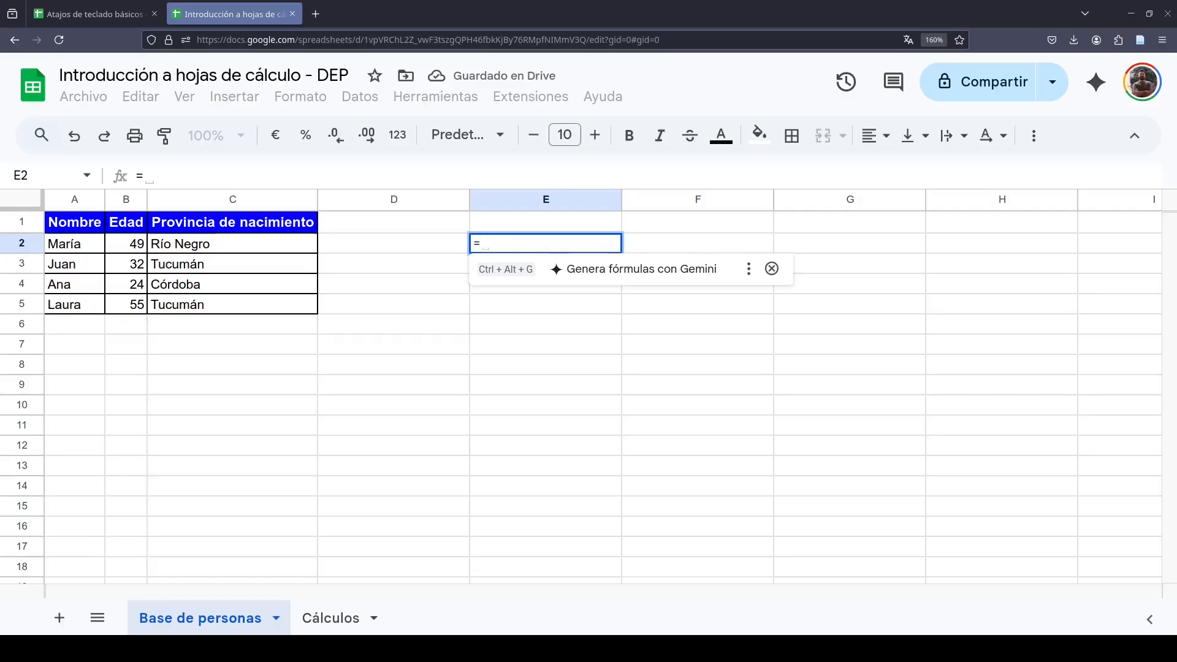
{"action": "type", "text": "A$2"}
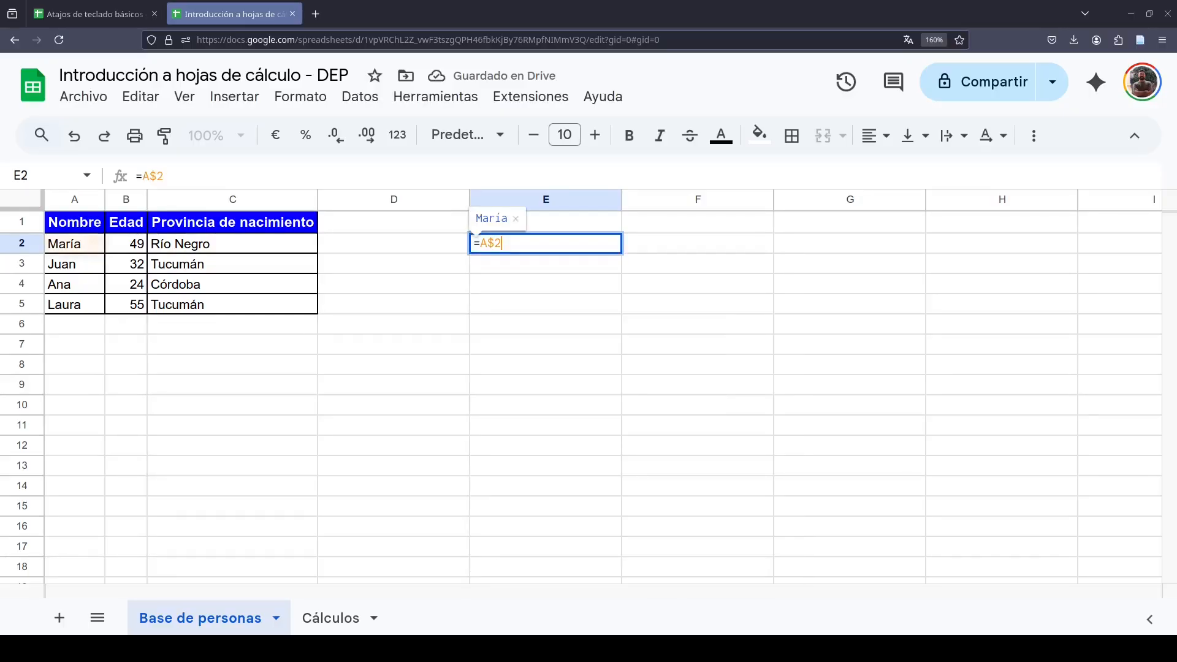
{"action": "key", "text": "Return"}
{"action": "left_click", "coordinate": [534, 250]}
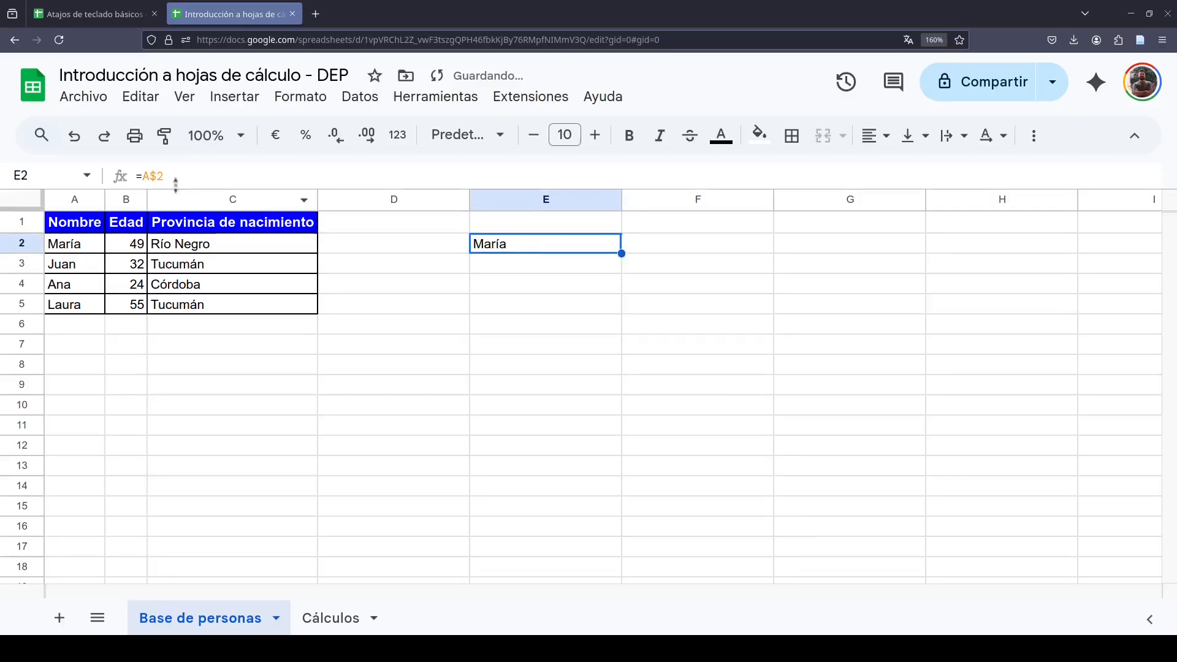
{"action": "left_click", "coordinate": [158, 176]}
{"action": "left_click", "coordinate": [524, 282]}
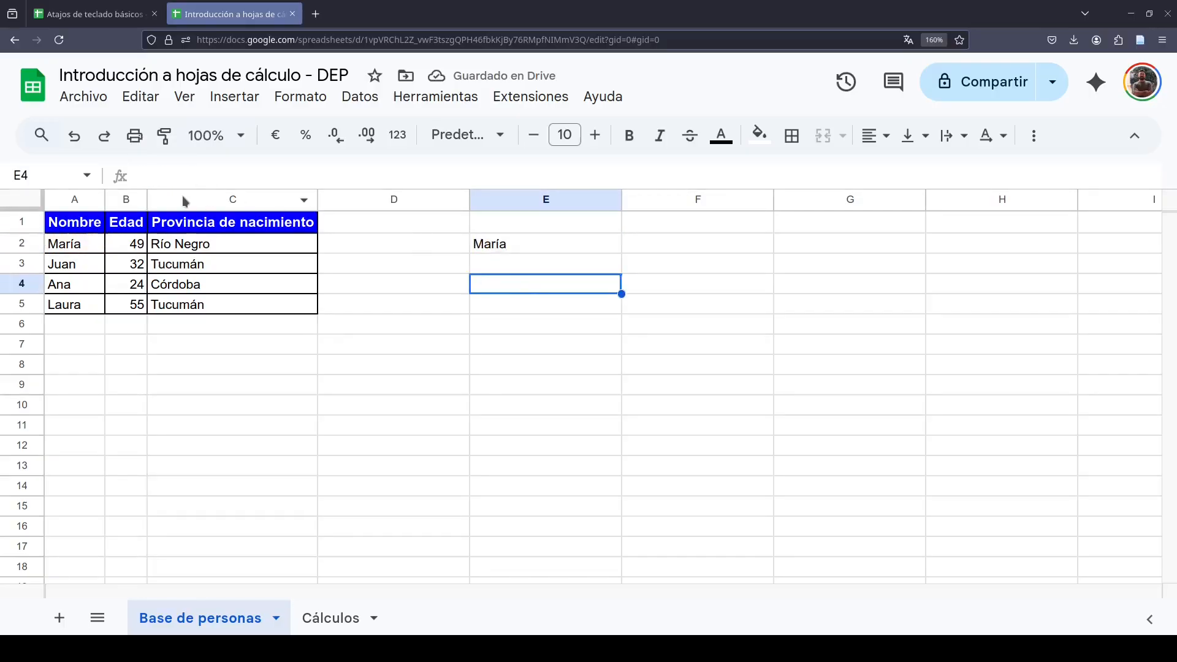
Autofill the =A$2 formula from E2 right through G2 and check the formulas in E2, F2 and G2
{"action": "left_click", "coordinate": [490, 245]}
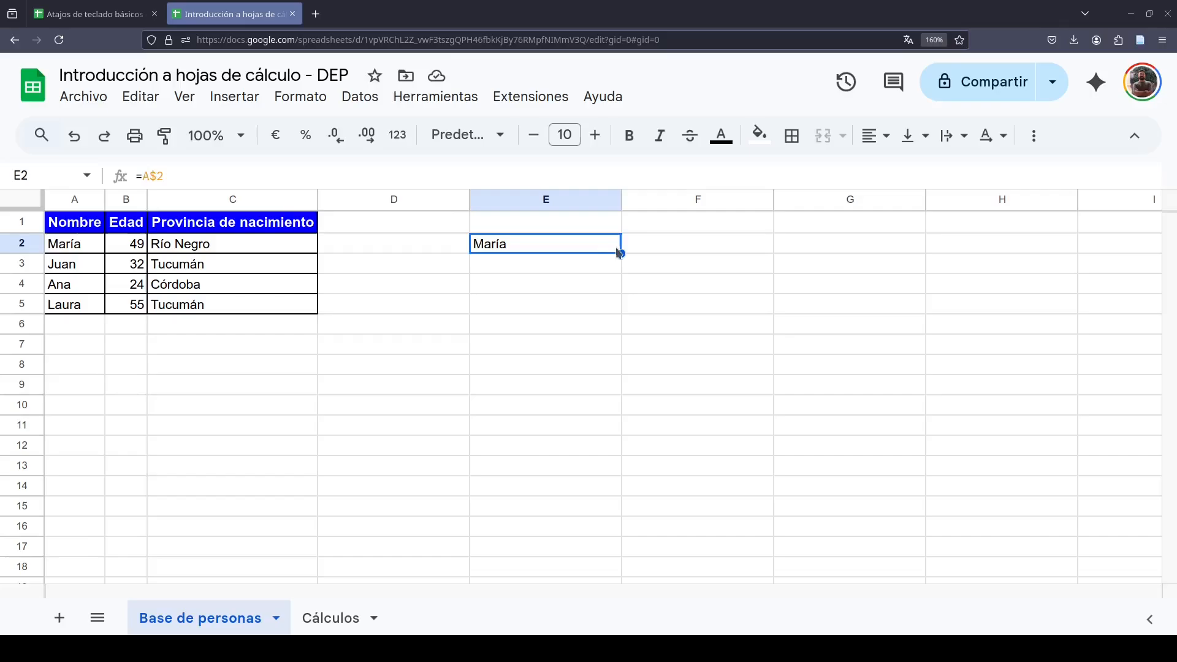
{"action": "left_click_drag", "start_coordinate": [622, 253], "coordinate": [867, 275]}
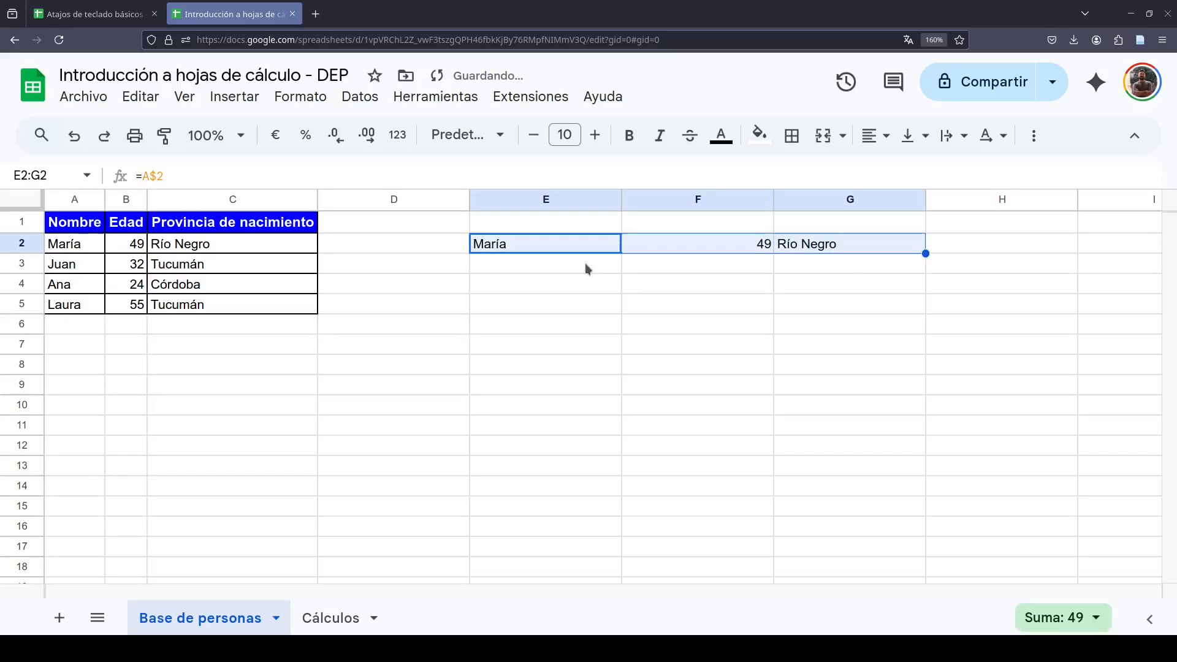
{"action": "left_click", "coordinate": [522, 239]}
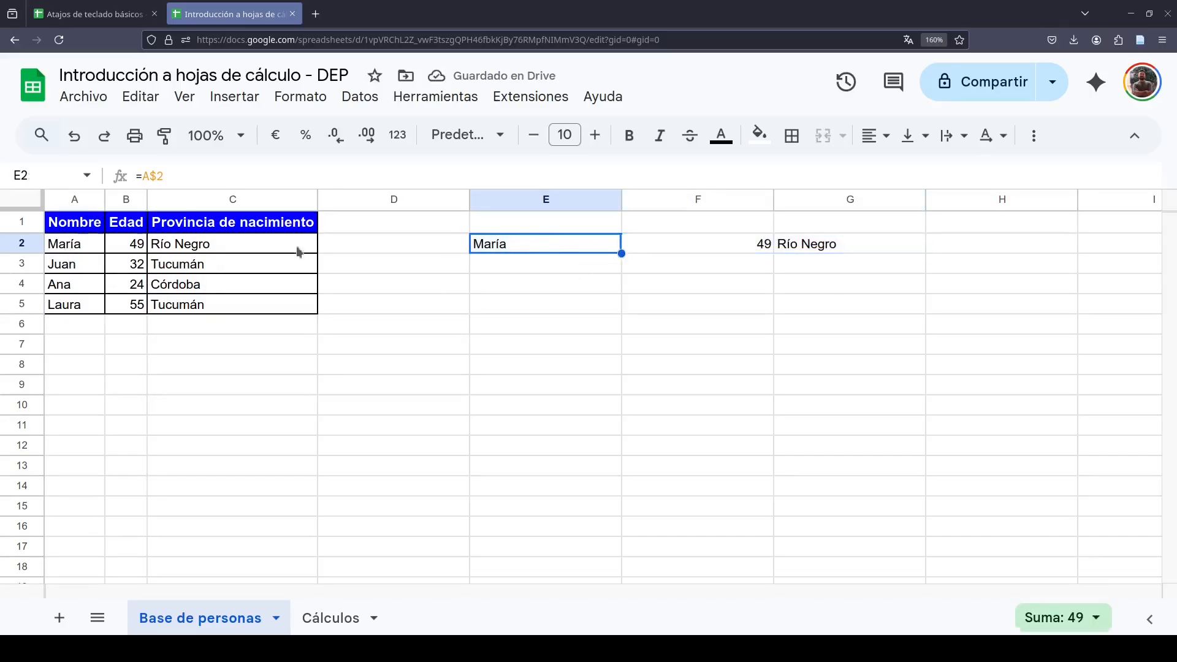
{"action": "left_click", "coordinate": [100, 244]}
{"action": "double_click", "coordinate": [489, 246]}
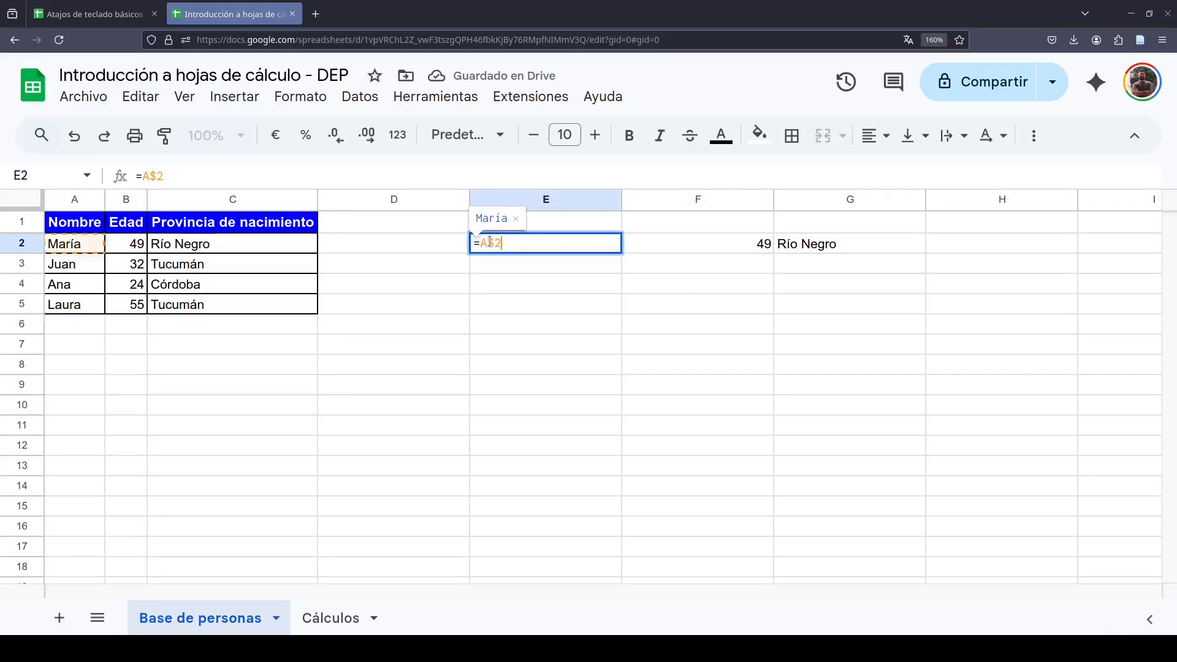
{"action": "left_click", "coordinate": [647, 240]}
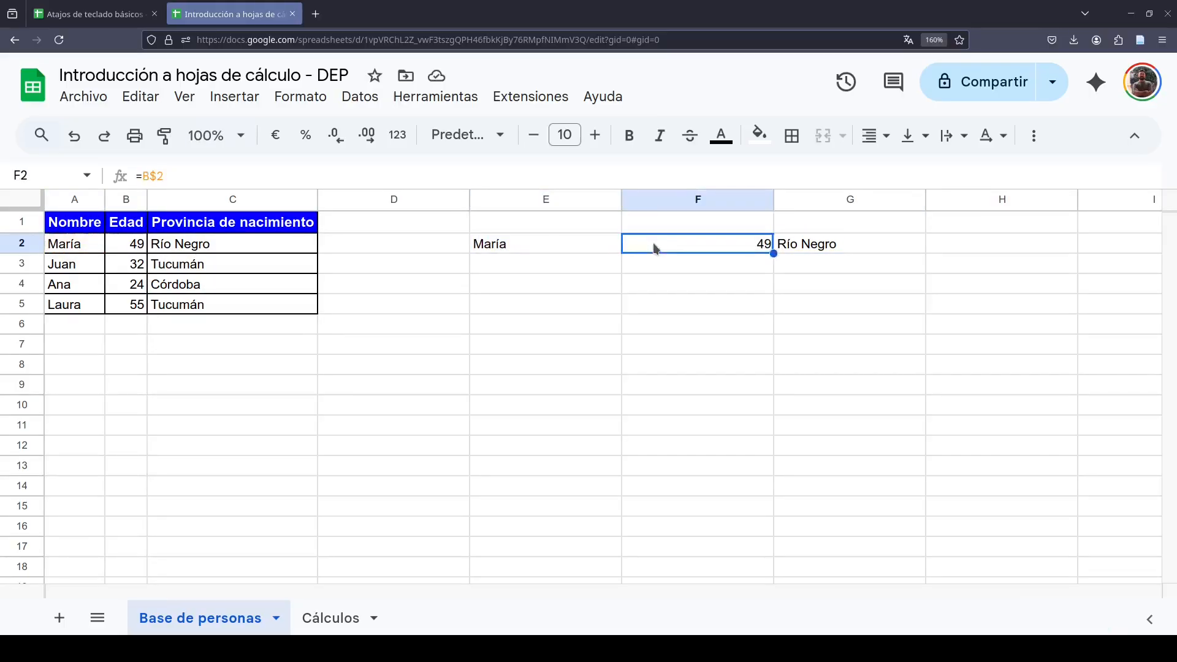
{"action": "double_click", "coordinate": [669, 242]}
{"action": "key", "text": "Escape"}
{"action": "left_click", "coordinate": [821, 243]}
{"action": "double_click", "coordinate": [822, 243]}
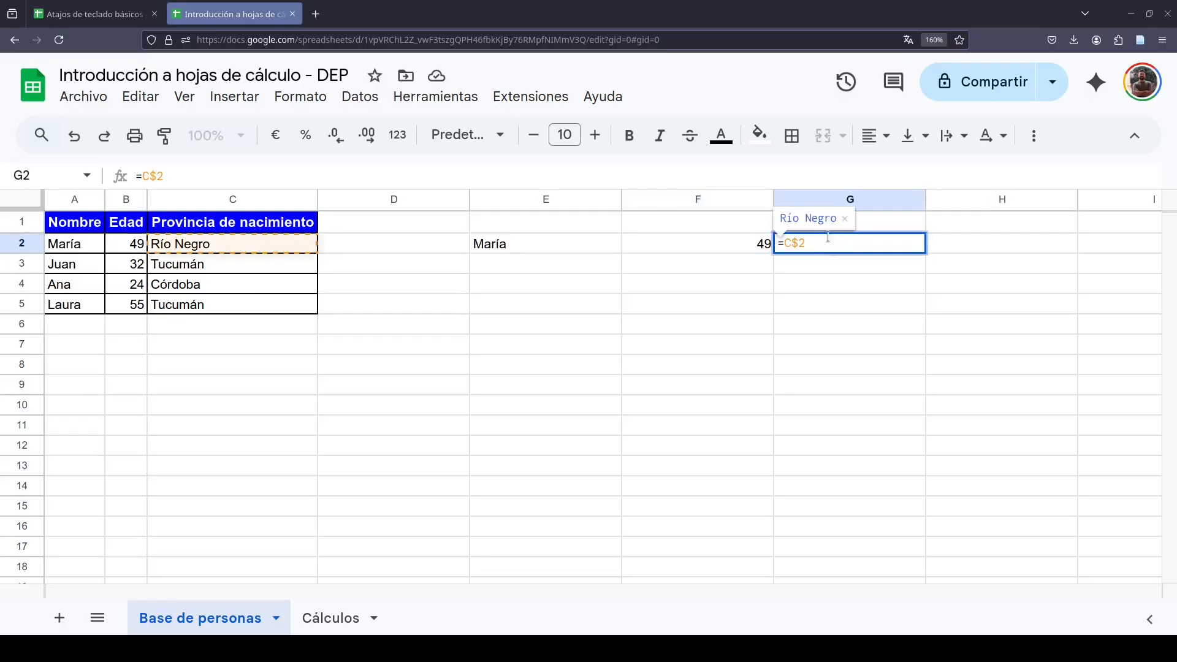
{"action": "key", "text": "Escape"}
Fill the row 2 formulas in E2:G2 down through row 5 and check E2 and G2
{"action": "left_click_drag", "start_coordinate": [586, 242], "coordinate": [925, 310]}
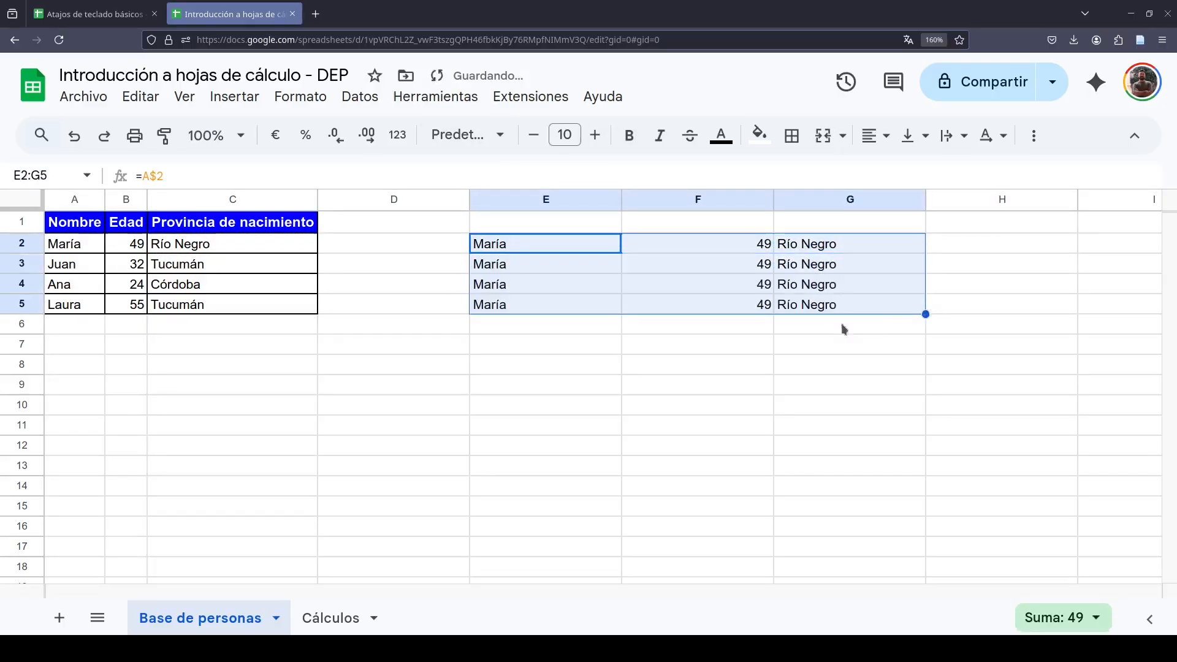
{"action": "left_click", "coordinate": [677, 428]}
{"action": "left_click", "coordinate": [508, 248]}
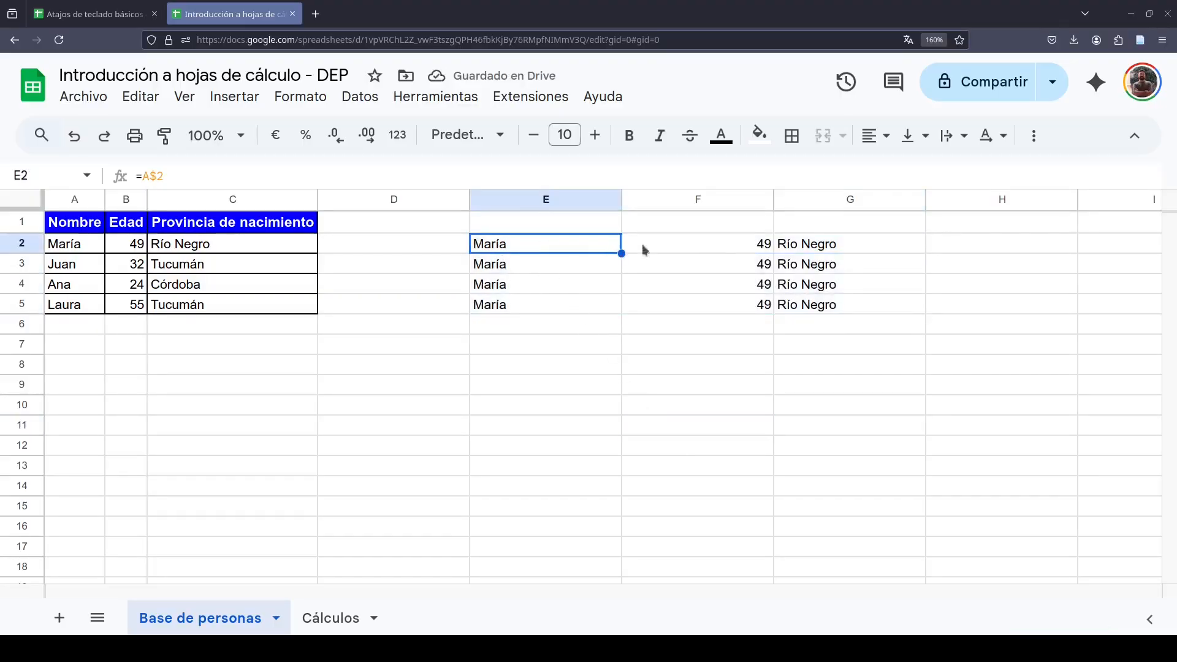
{"action": "left_click_drag", "start_coordinate": [578, 246], "coordinate": [888, 262]}
{"action": "left_click", "coordinate": [879, 243]}
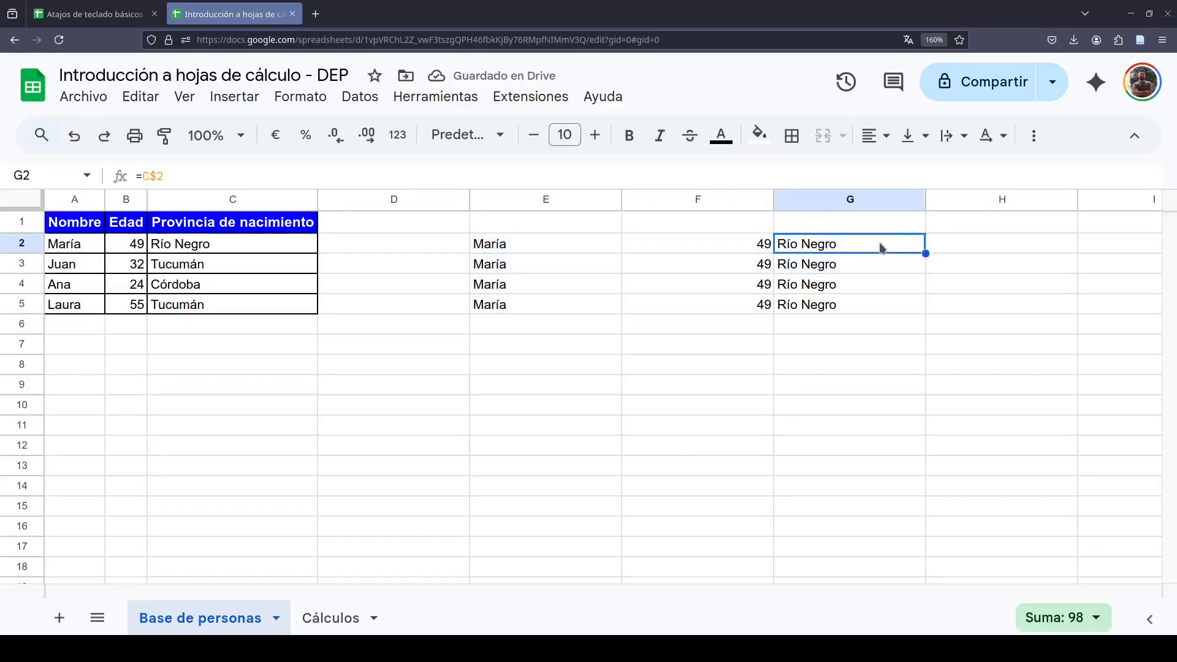
Fill the formulas of E2:G2 down to the last sheet row, 1998, and check copies in column F
{"action": "left_click", "coordinate": [563, 245]}
{"action": "left_click_drag", "start_coordinate": [563, 245], "coordinate": [851, 248]}
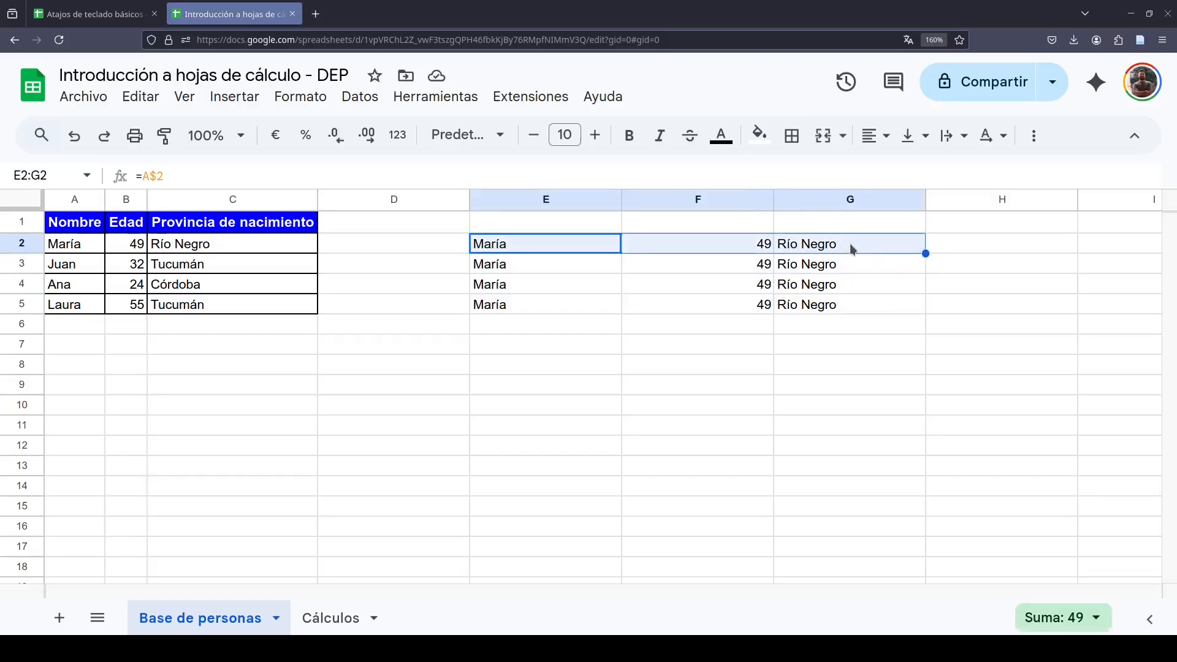
{"action": "key", "text": "ctrl+shift+Down"}
{"action": "key", "text": "ctrl+shift+Down"}
{"action": "key", "text": "ctrl+d"}
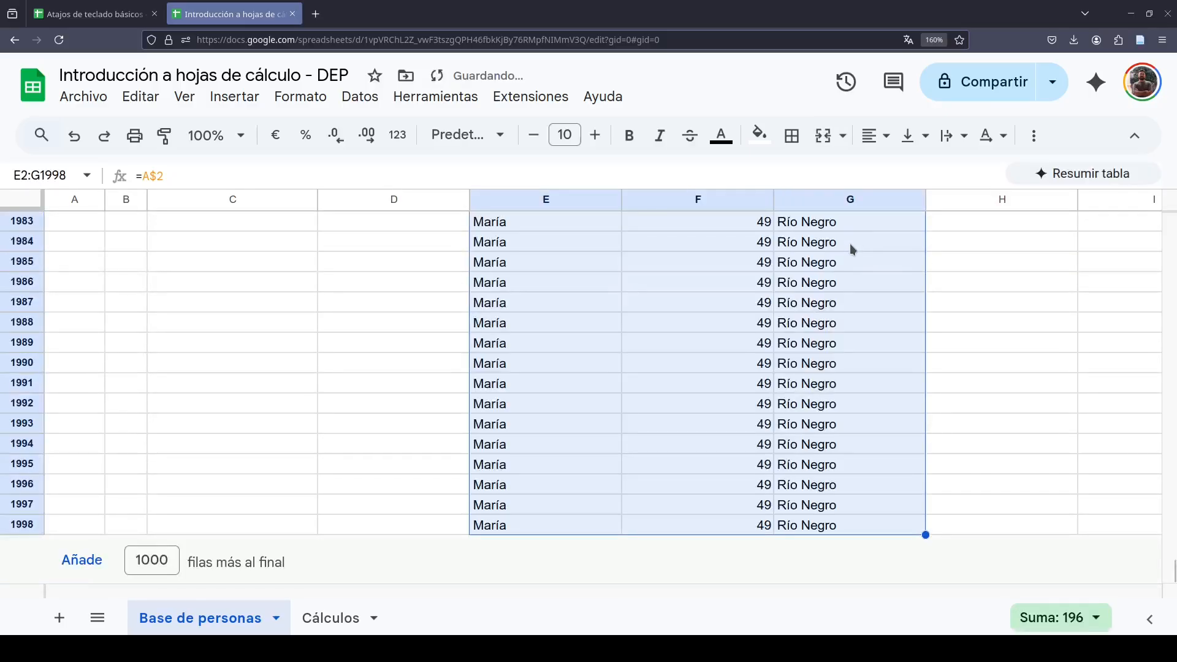
{"action": "scroll", "coordinate": [773, 402], "scroll_direction": "up", "scroll_amount": 7}
{"action": "left_click", "coordinate": [770, 402]}
{"action": "scroll", "coordinate": [766, 402], "scroll_direction": "up", "scroll_amount": 20}
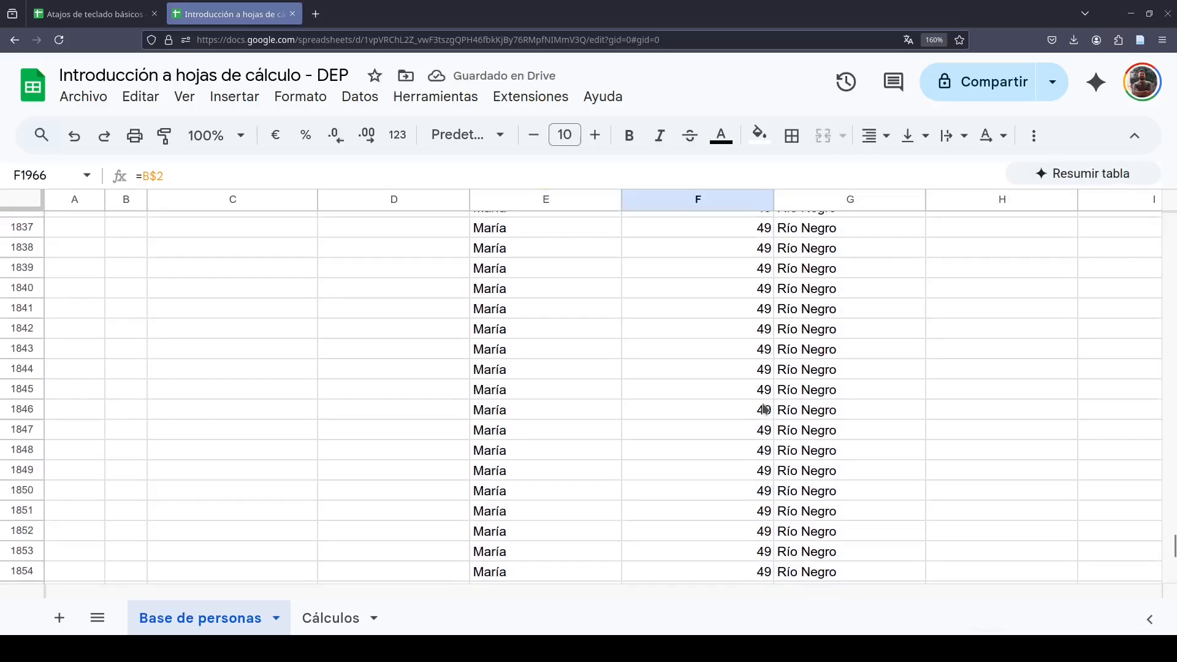
{"action": "scroll", "coordinate": [762, 405], "scroll_direction": "up", "scroll_amount": 20}
{"action": "left_click", "coordinate": [738, 337]}
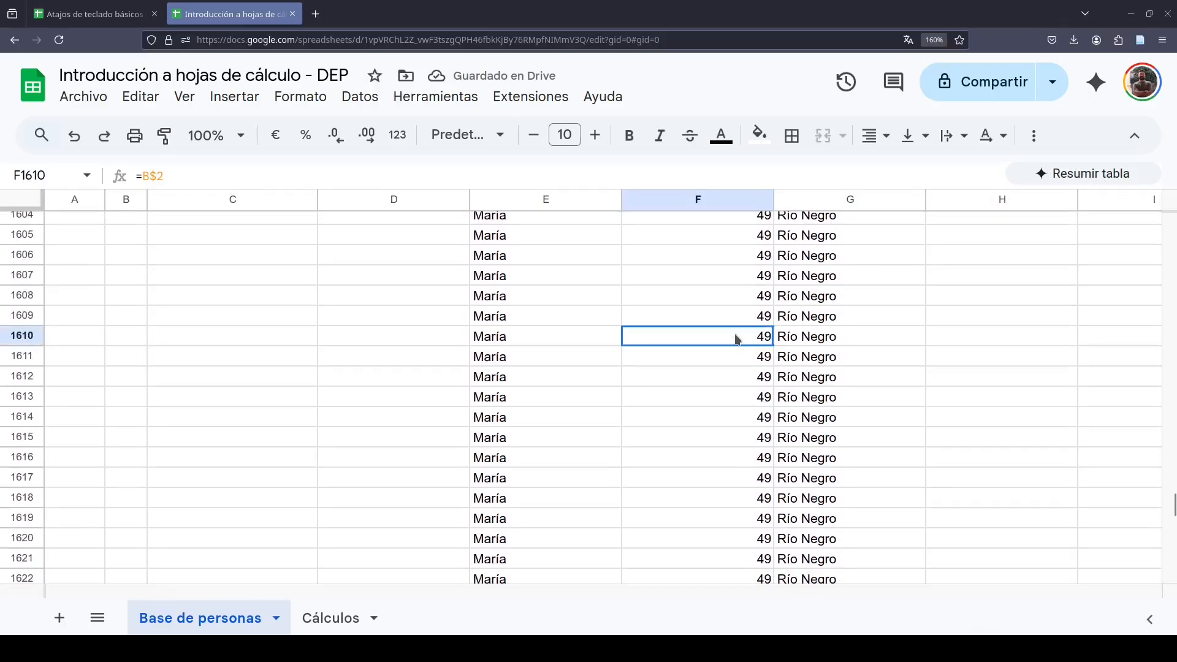
Clear all the copied formulas in range E2:G1998 and return to the beginning of column E
{"action": "key", "text": "ctrl+Up"}
{"action": "key", "text": "ctrl+Up"}
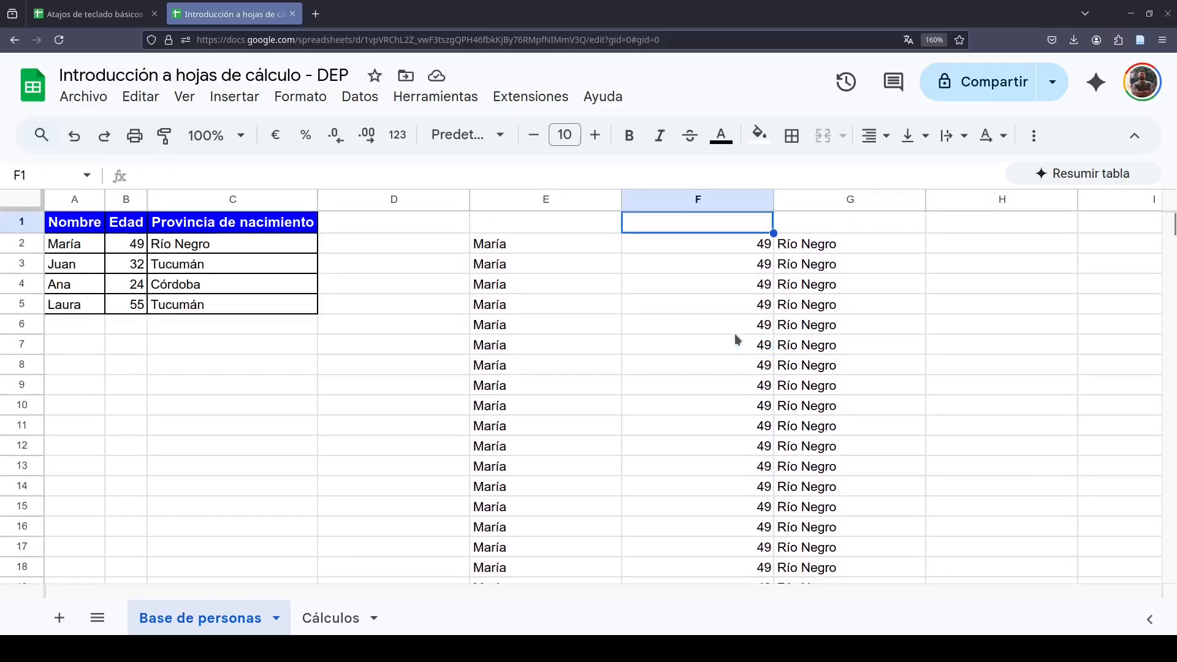
{"action": "key", "text": "Down"}
{"action": "key", "text": "Left"}
{"action": "key", "text": "ctrl+shift+Right"}
{"action": "key", "text": "ctrl+shift+Down"}
{"action": "key", "text": "Delete"}
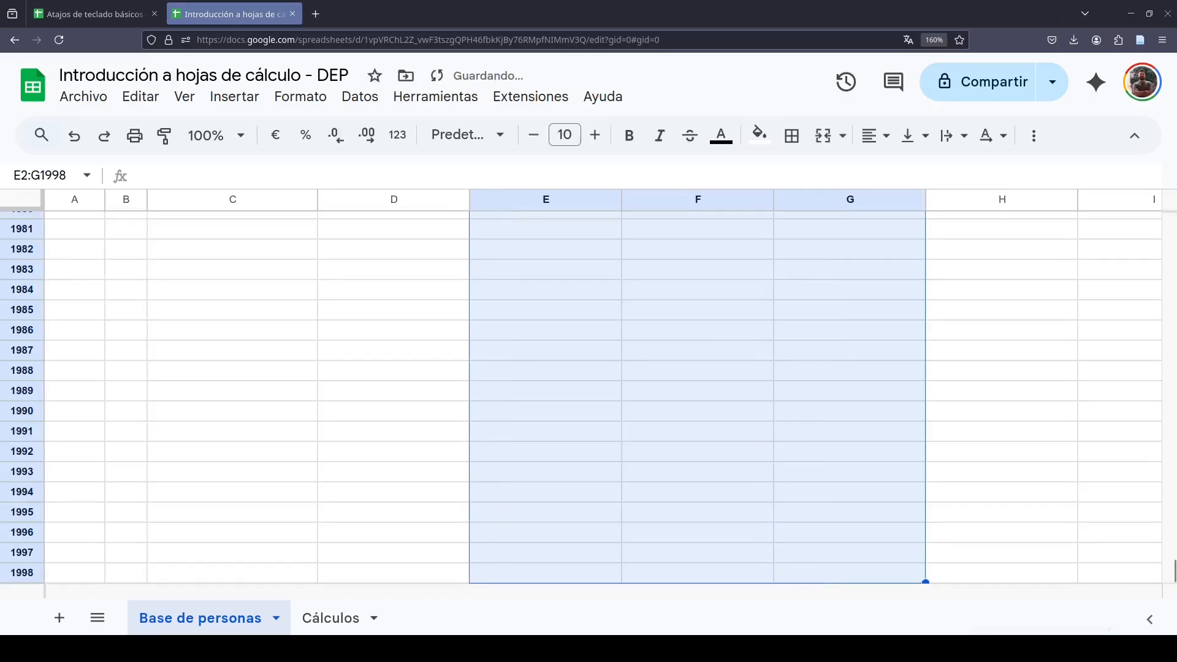
{"action": "key", "text": "ctrl+Up"}
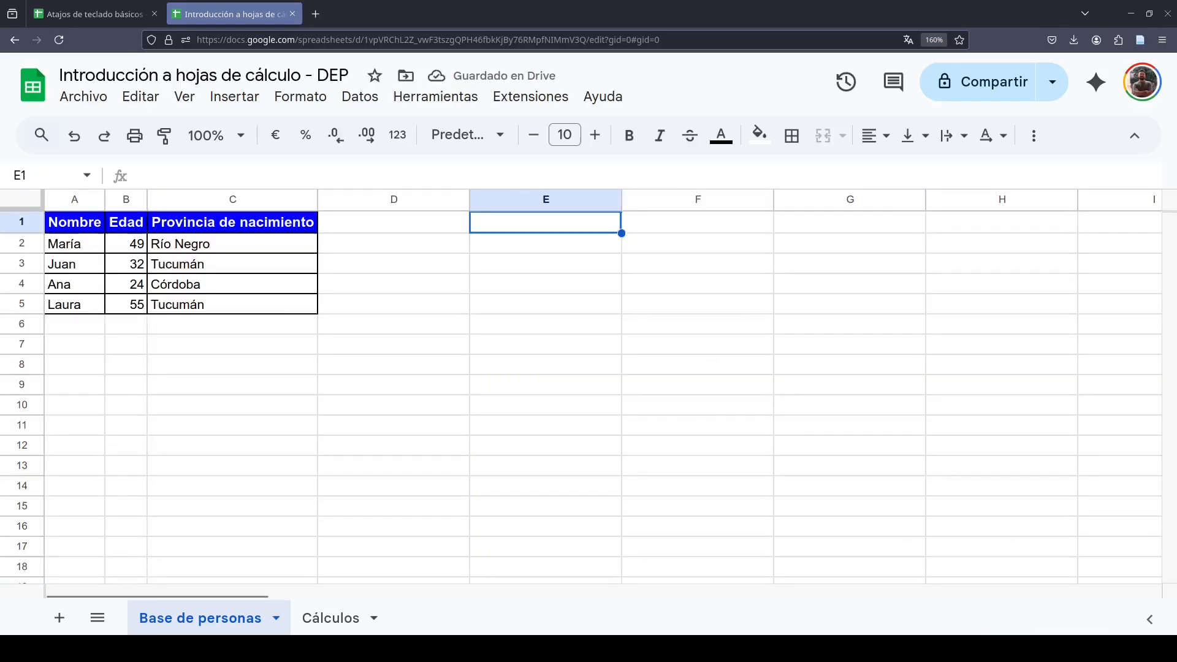
Begin a formula in cell E2 with a relative reference to A2
{"action": "left_click", "coordinate": [520, 250]}
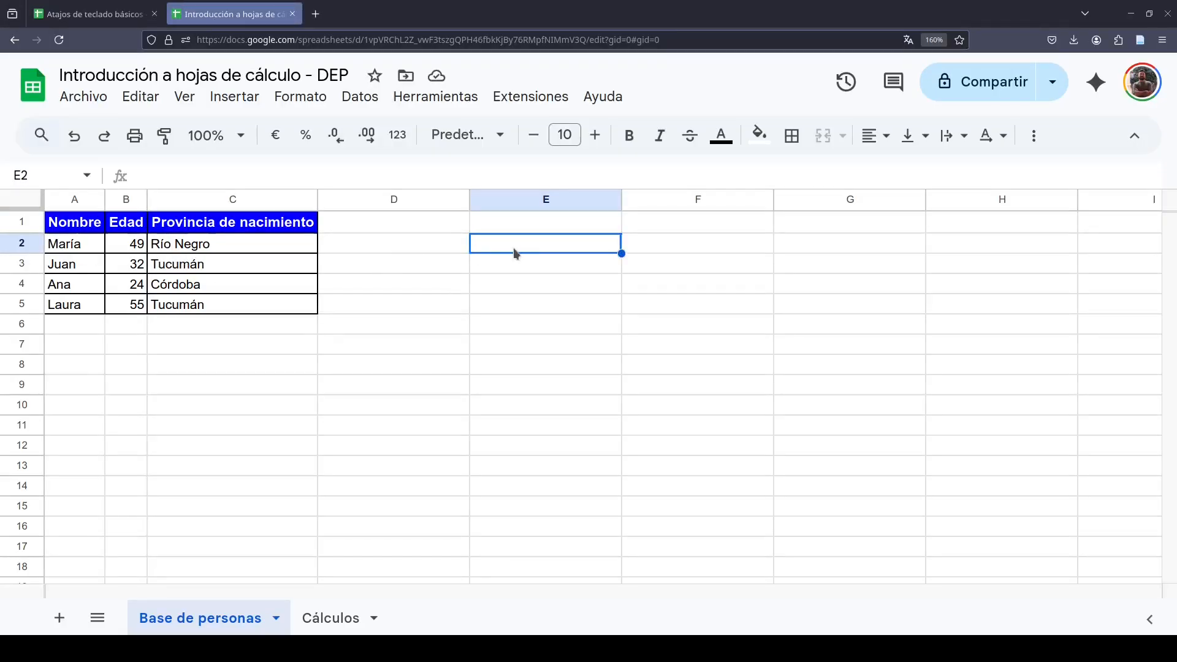
{"action": "type", "text": "="}
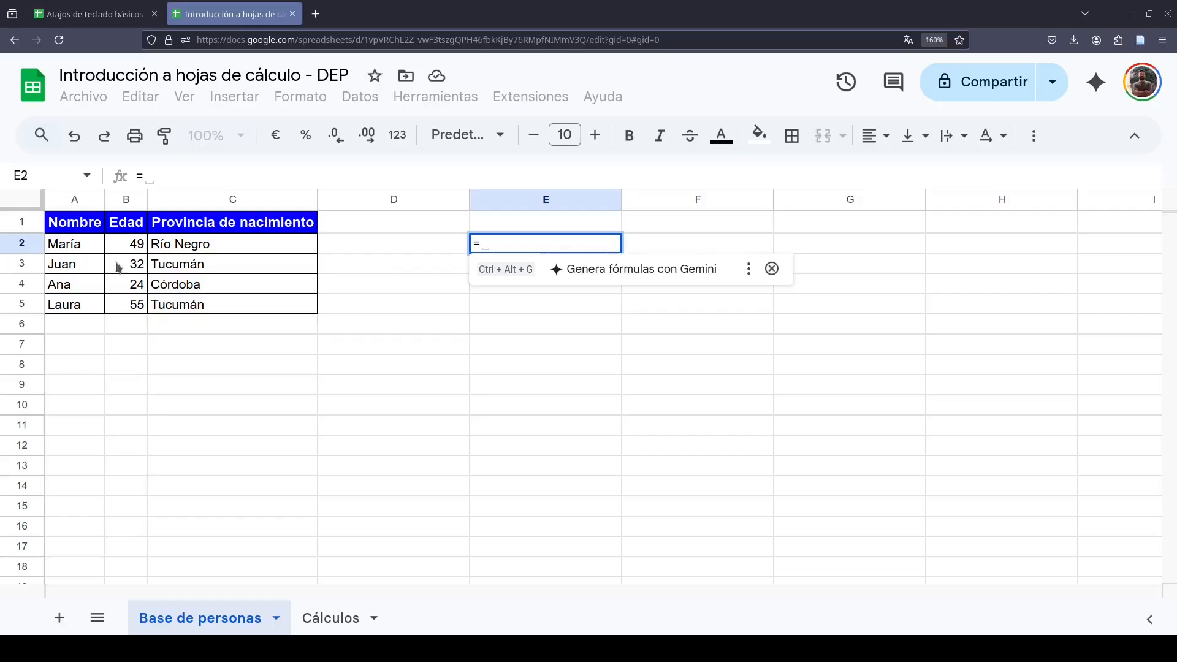
{"action": "left_click", "coordinate": [96, 245]}
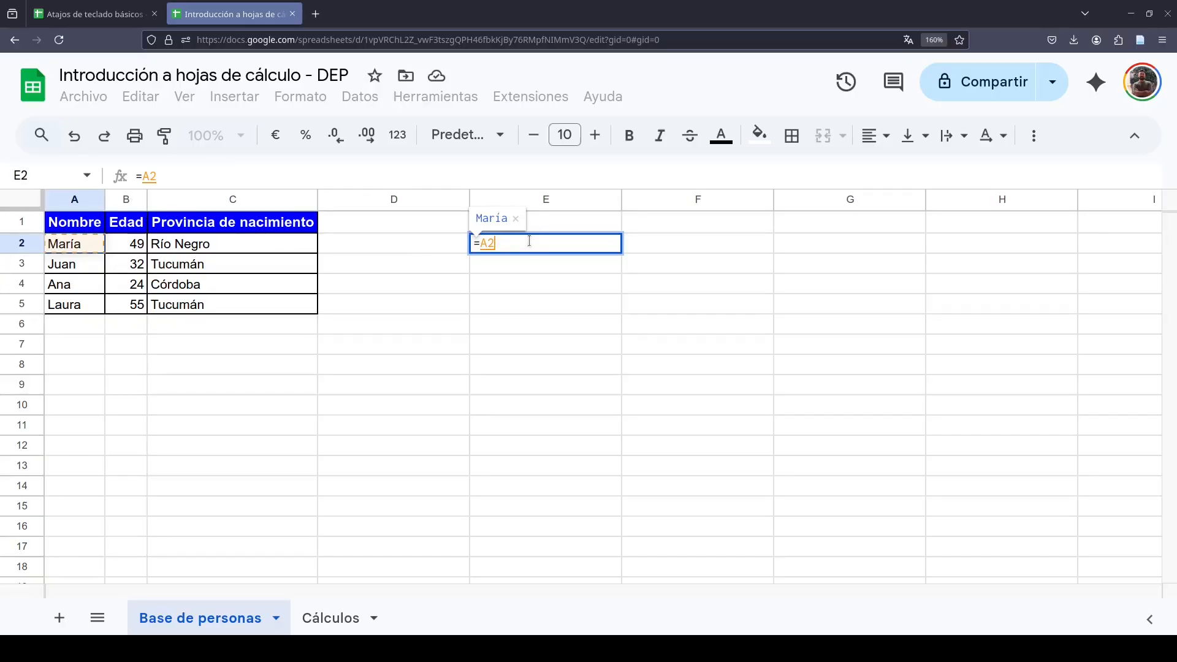
{"action": "key", "text": "BackSpace"}
{"action": "type", "text": "2"}
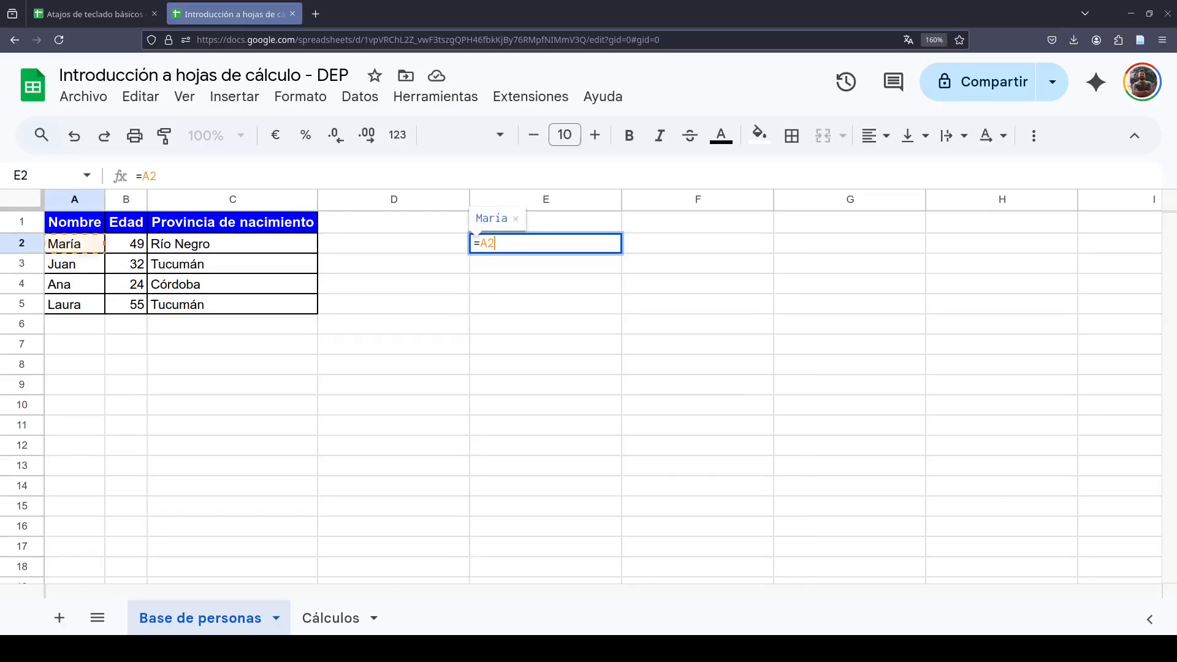
{"action": "key", "text": "BackSpace"}
{"action": "key", "text": "BackSpace"}
{"action": "type", "text": "B2"}
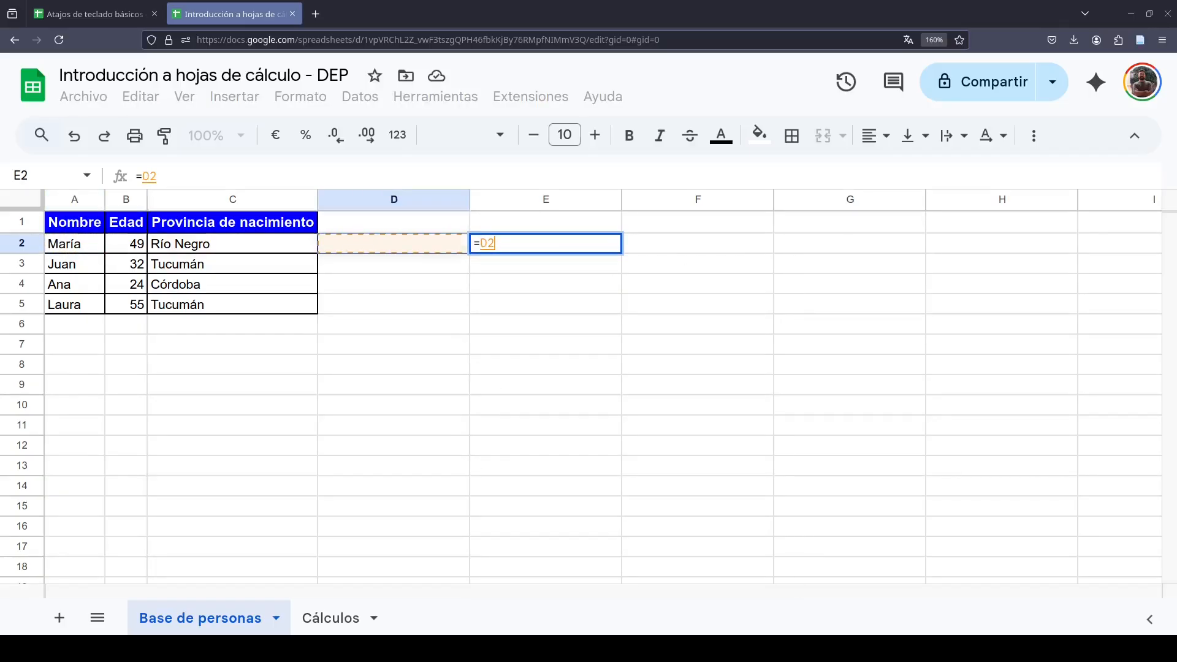
{"action": "key", "text": "BackSpace"}
{"action": "key", "text": "BackSpace"}
{"action": "type", "text": "A2"}
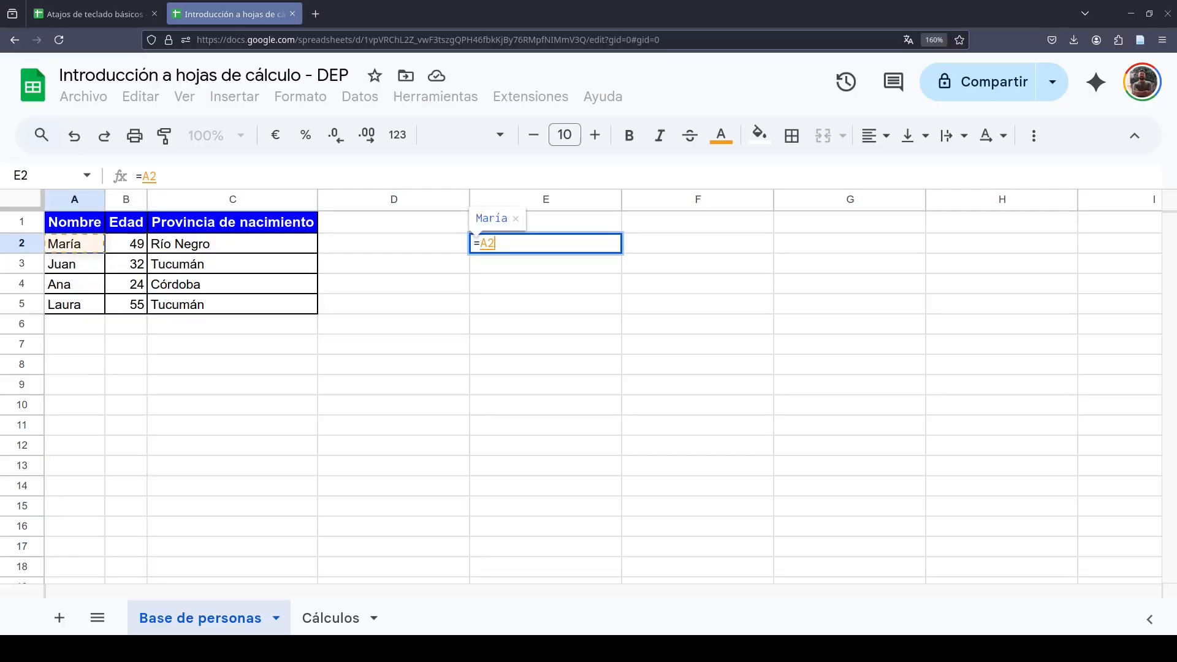
Cycle the A2 reference in E2 through its absolute, mixed and relative forms and commit the formula
{"action": "key", "text": "F4"}
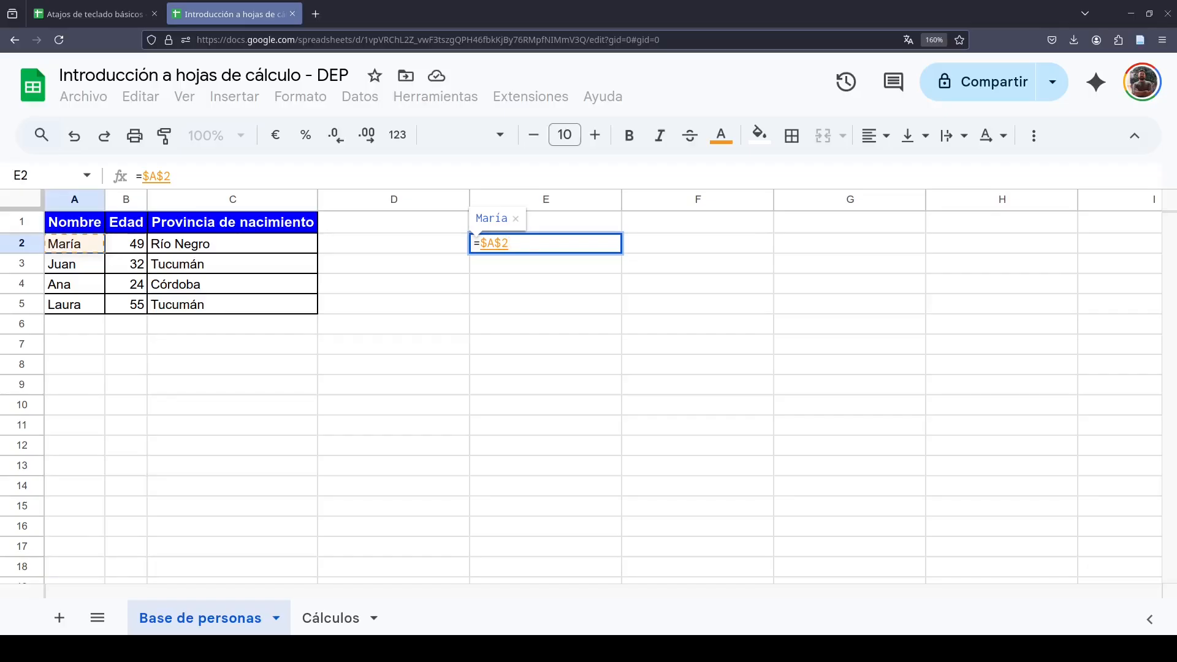
{"action": "key", "text": "F4"}
{"action": "key", "text": "F4"}
{"action": "key", "text": "F4"}
{"action": "key", "text": "Return"}
Clear cell E2 and enter the formula =$B2+$B3 with both column references fixed
{"action": "key", "text": "Up"}
{"action": "key", "text": "Delete"}
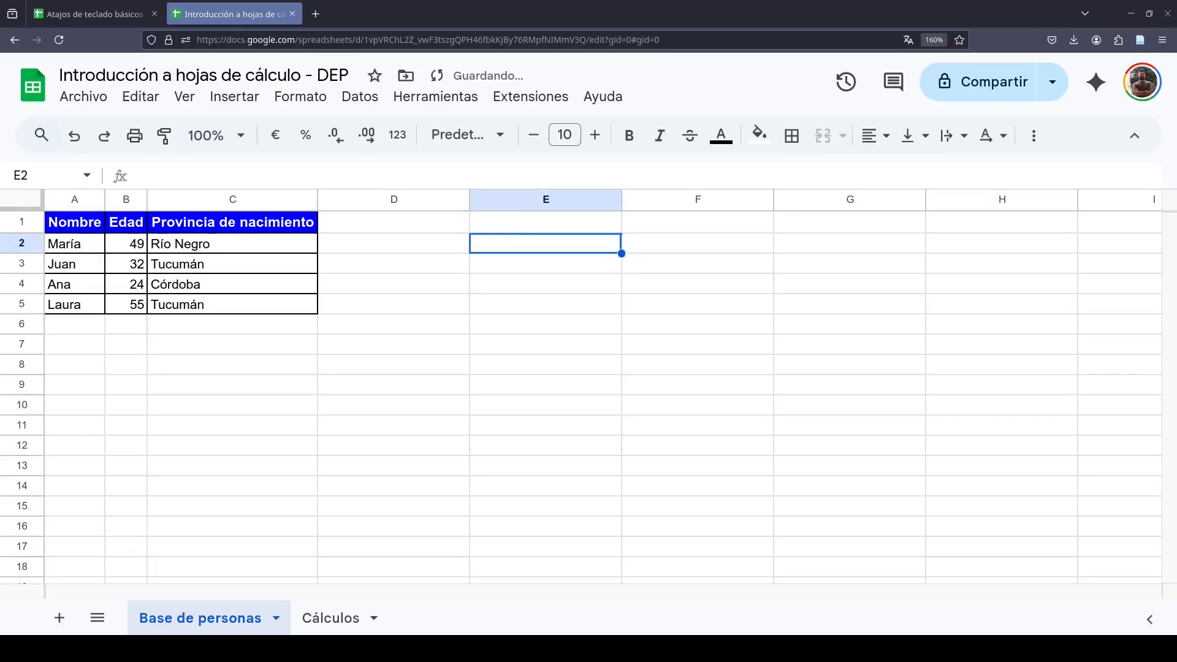
{"action": "type", "text": "="}
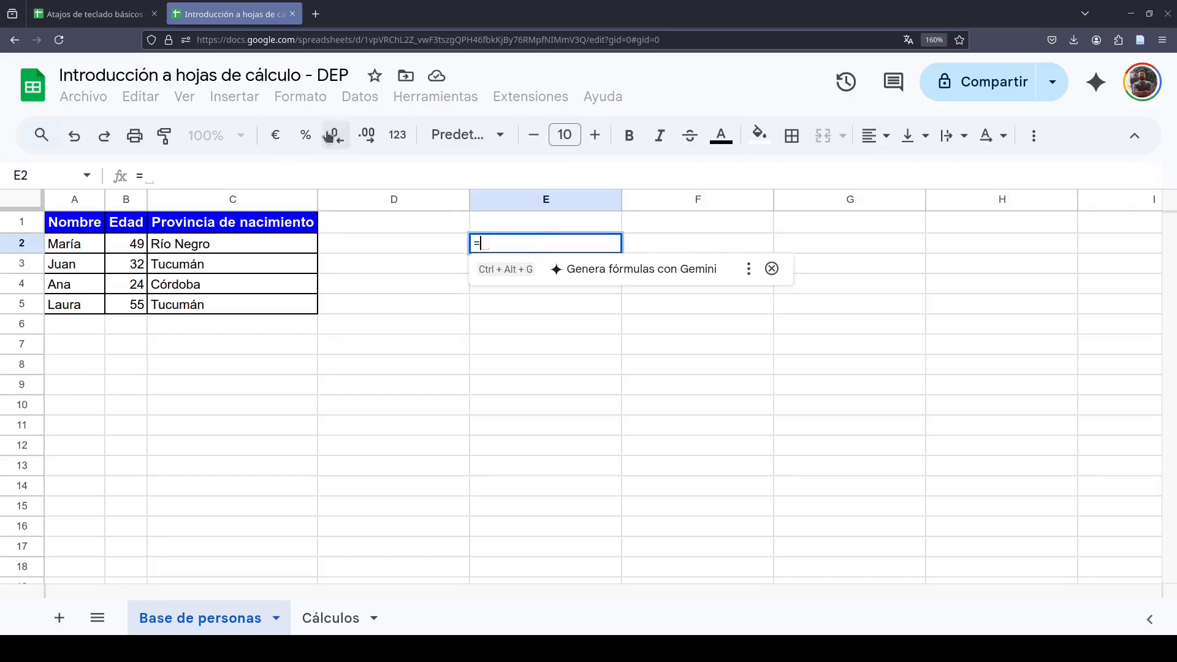
{"action": "left_click", "coordinate": [135, 248]}
{"action": "type", "text": "+"}
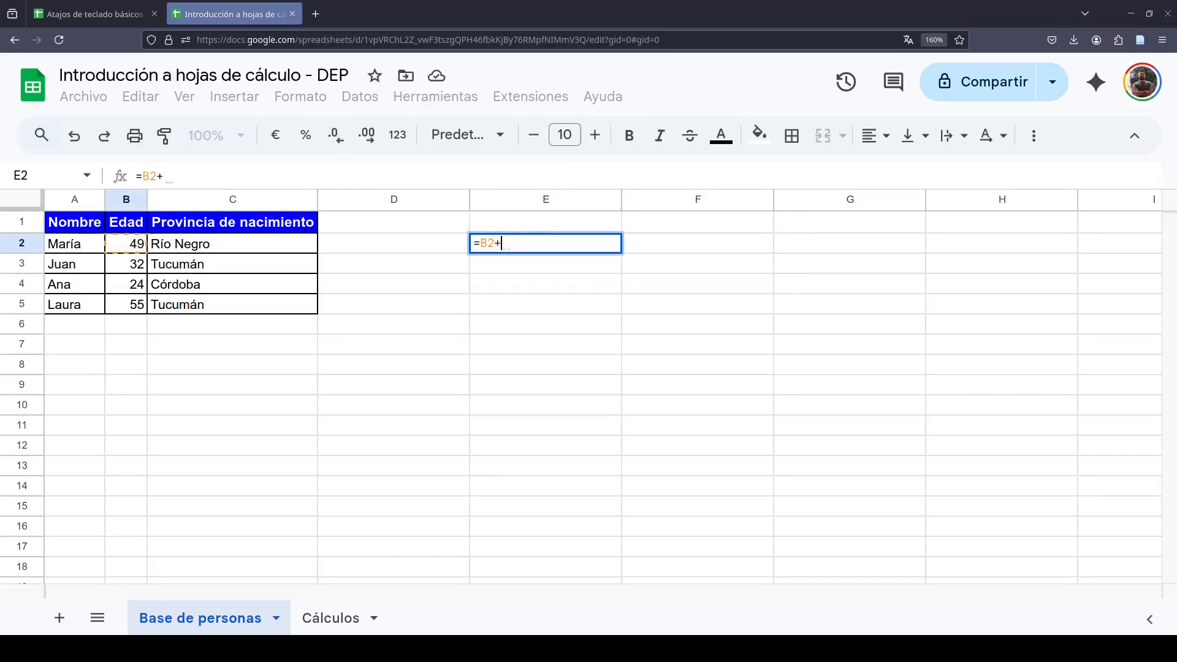
{"action": "left_click", "coordinate": [132, 265]}
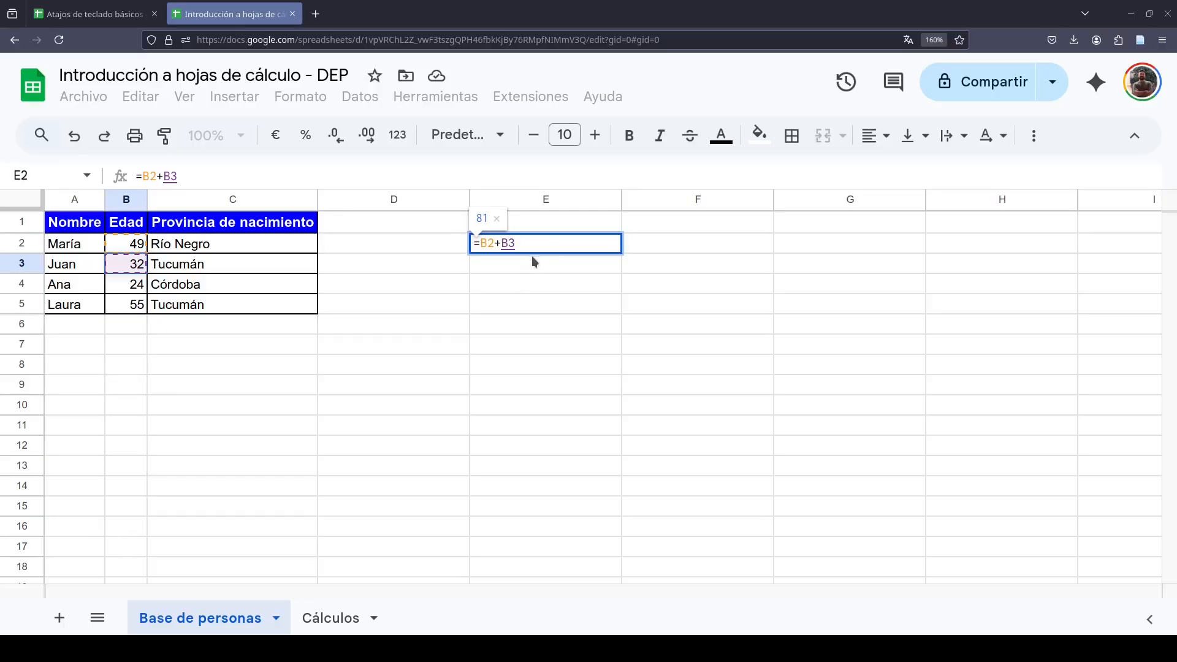
{"action": "left_click", "coordinate": [165, 174]}
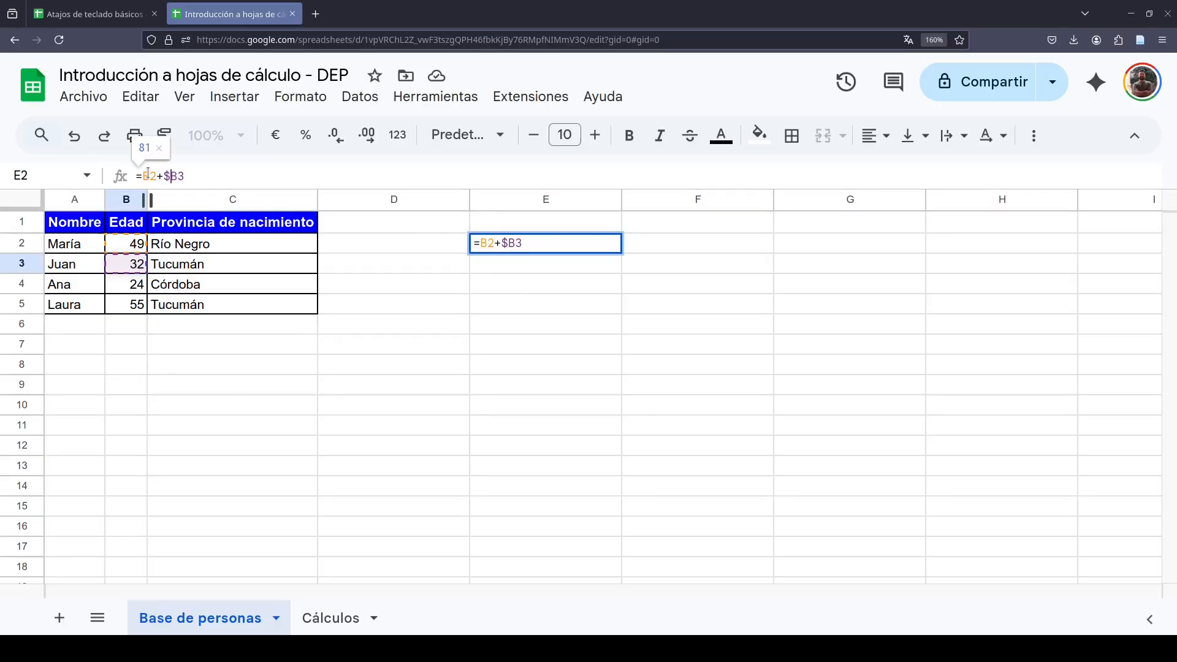
{"action": "key", "text": "Return"}
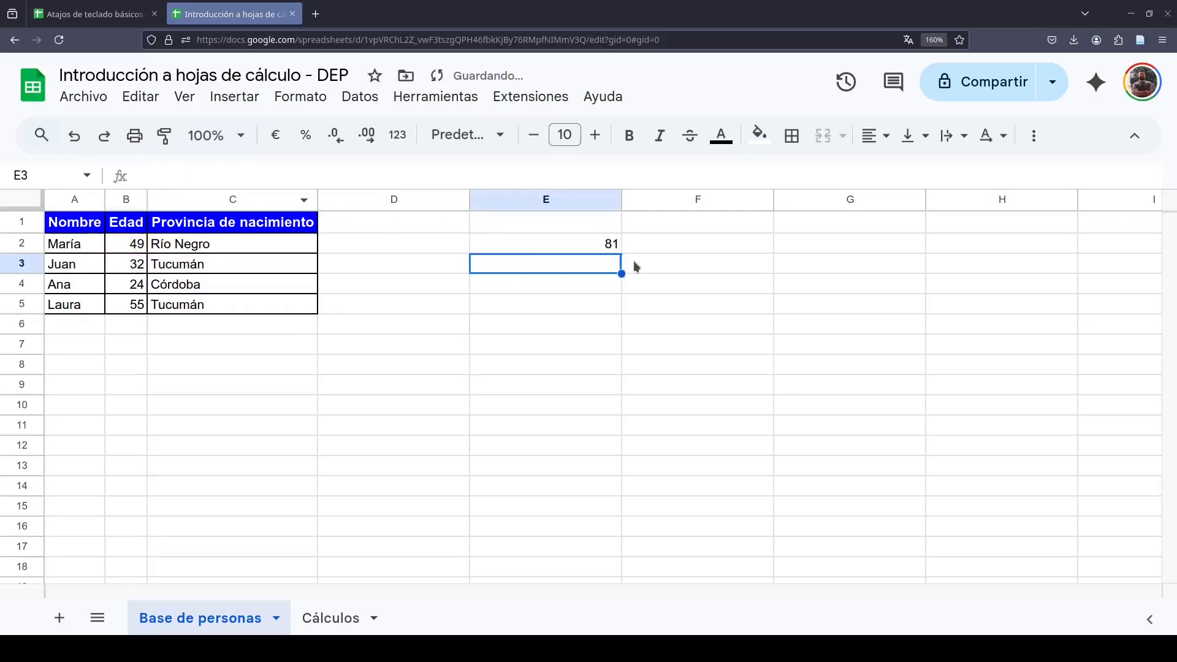
Fill the formula of E2 across to G2 and check the copies in F2 and G2
{"action": "left_click", "coordinate": [618, 249]}
{"action": "left_click_drag", "start_coordinate": [622, 253], "coordinate": [916, 318]}
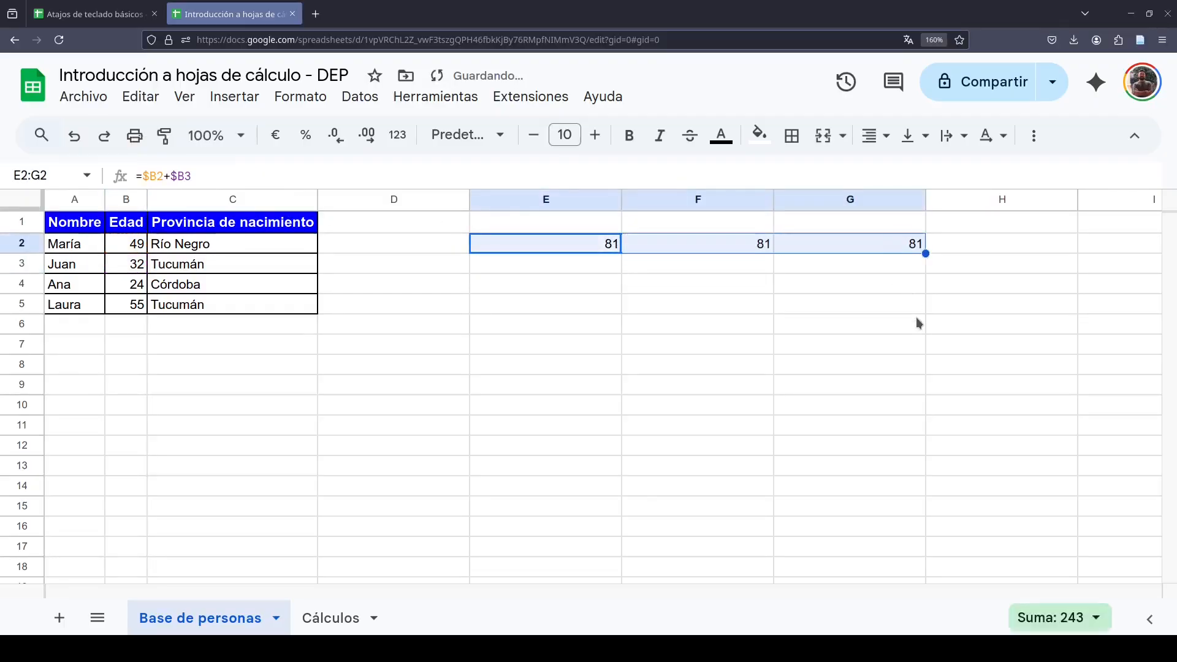
{"action": "left_click", "coordinate": [570, 250]}
{"action": "left_click", "coordinate": [675, 245]}
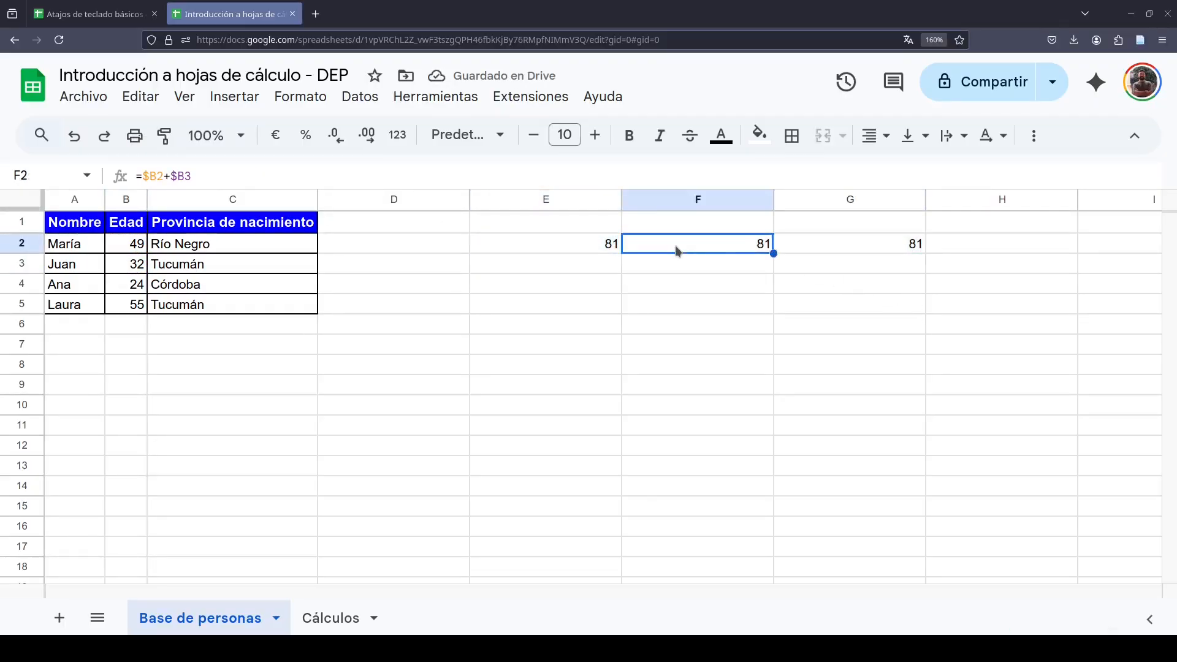
{"action": "left_click", "coordinate": [808, 243]}
Fill the formulas of E2:G2 down into row 3 and compare the references in E3 with those in E2
{"action": "left_click_drag", "start_coordinate": [577, 245], "coordinate": [923, 267]}
{"action": "left_click", "coordinate": [735, 344]}
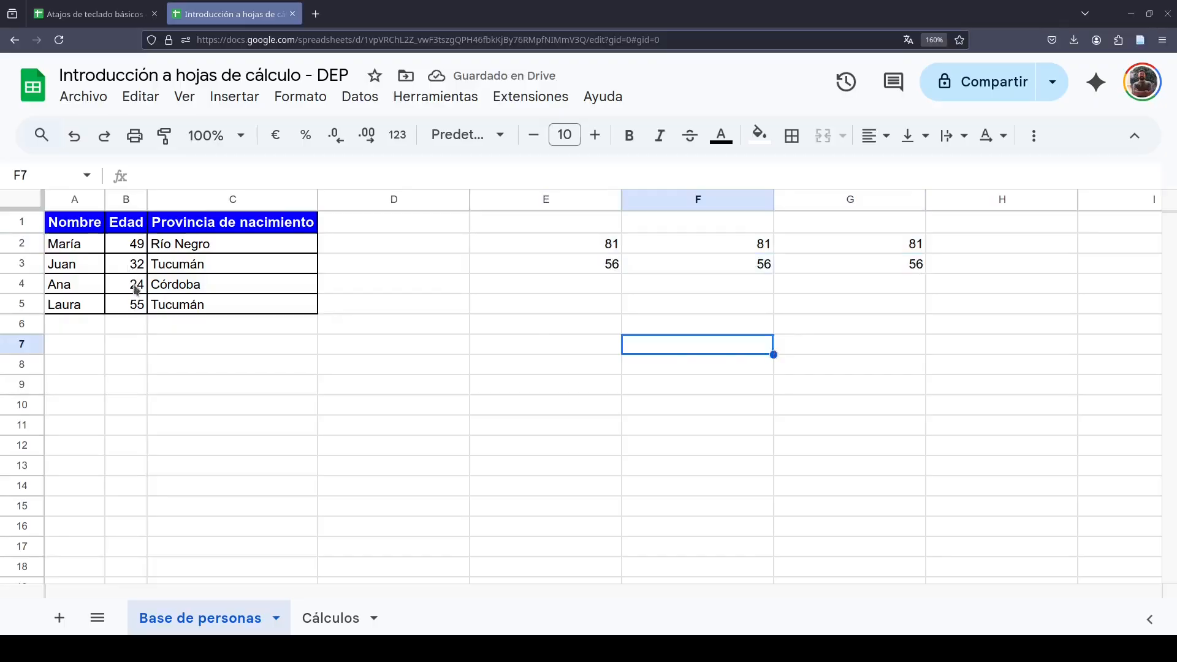
{"action": "left_click", "coordinate": [570, 266]}
{"action": "key", "text": "Return"}
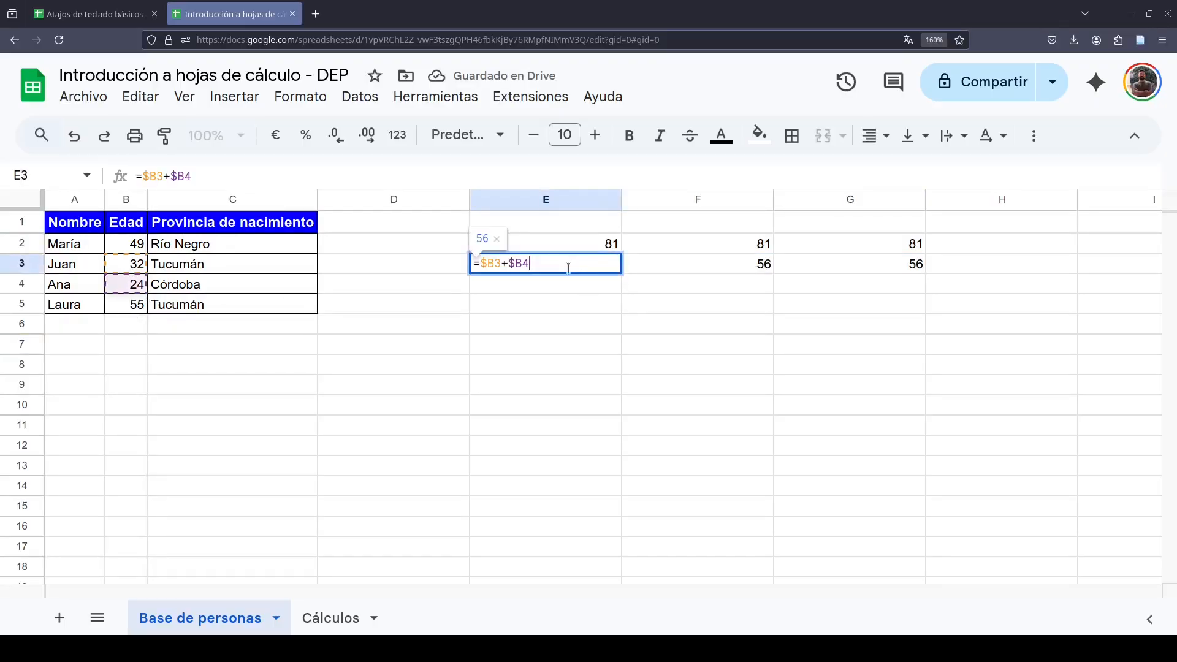
{"action": "key", "text": "Escape"}
{"action": "double_click", "coordinate": [571, 249]}
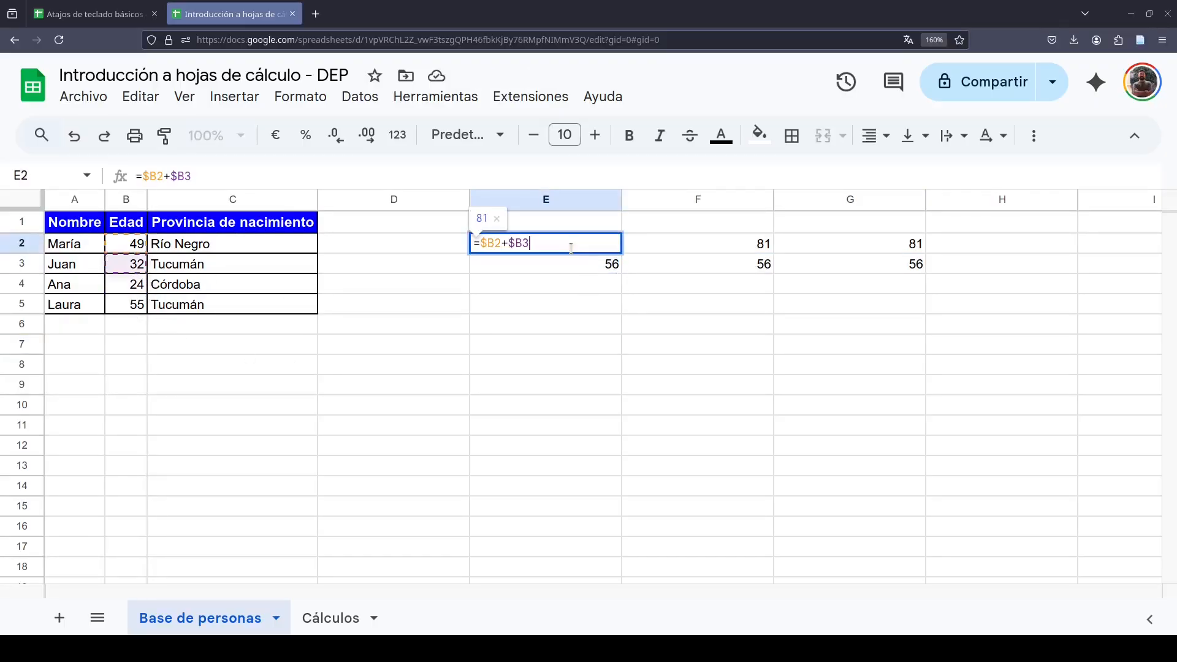
{"action": "key", "text": "Escape"}
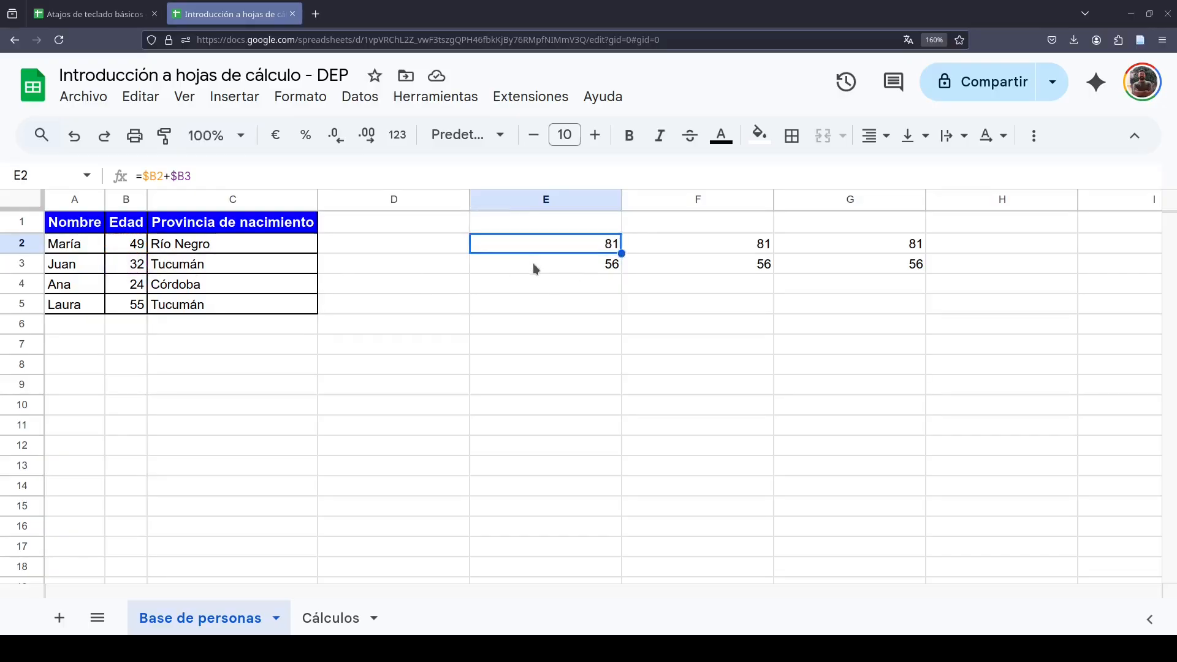
{"action": "double_click", "coordinate": [534, 267]}
{"action": "key", "text": "Escape"}
Fill the formulas of E3:G3 down into row 4 and inspect the references in E4
{"action": "left_click_drag", "start_coordinate": [547, 263], "coordinate": [871, 274]}
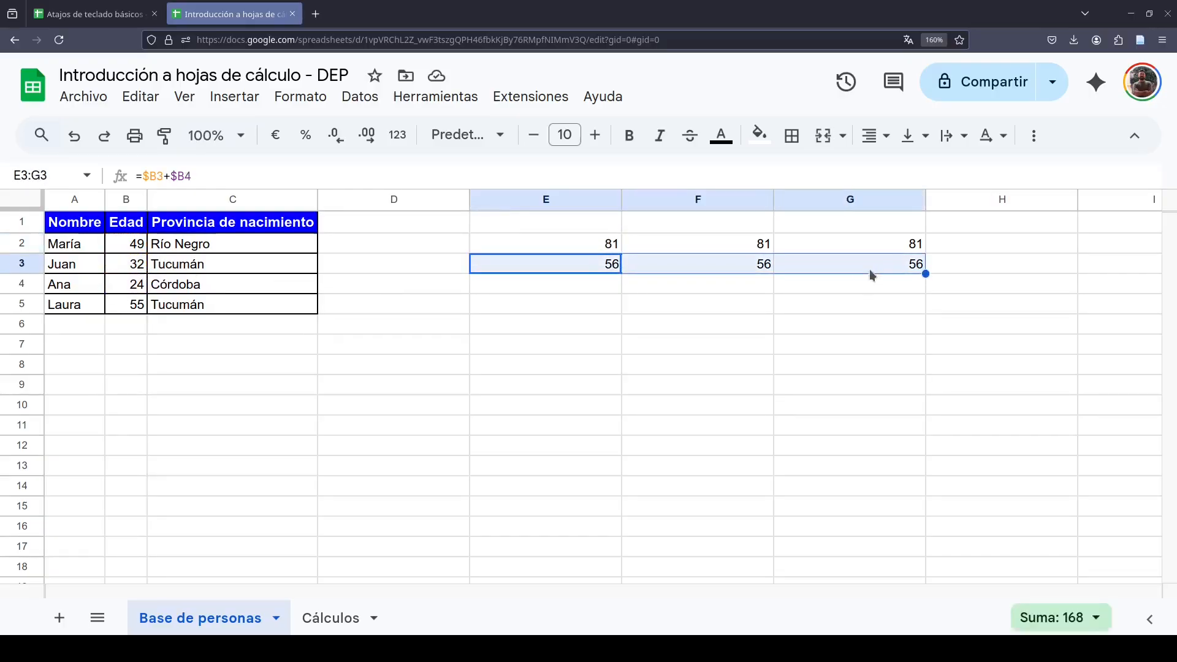
{"action": "left_click", "coordinate": [583, 284]}
{"action": "left_click_drag", "start_coordinate": [577, 264], "coordinate": [820, 284]}
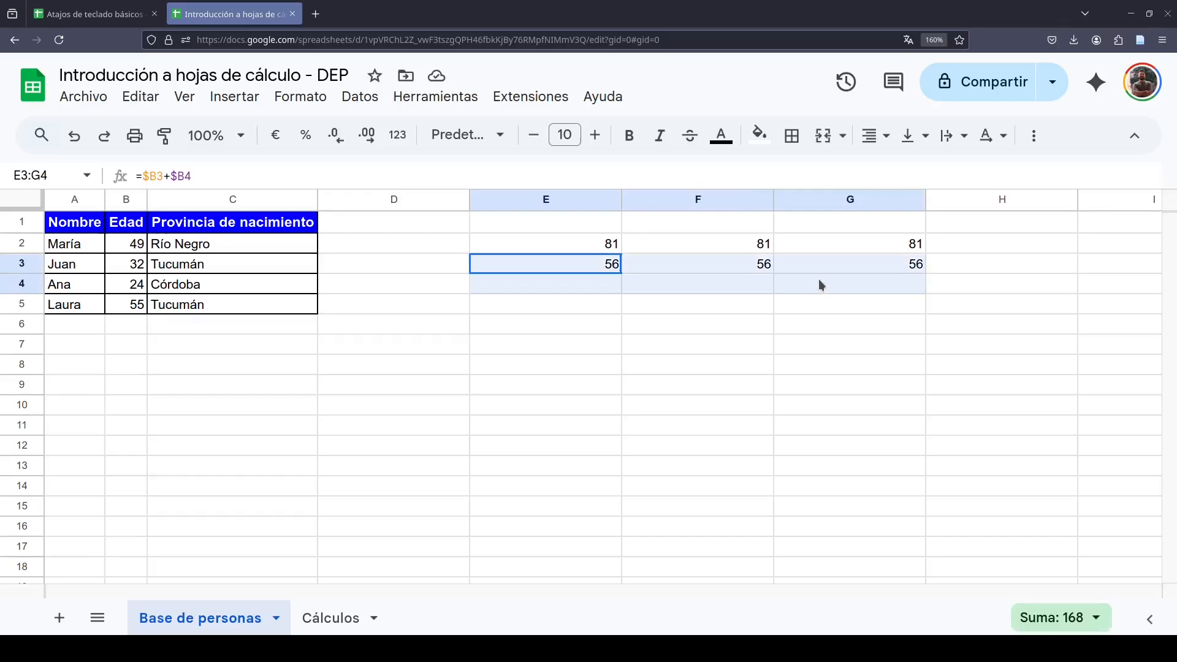
{"action": "key", "text": "ctrl+d"}
{"action": "left_click", "coordinate": [698, 324]}
{"action": "double_click", "coordinate": [589, 284]}
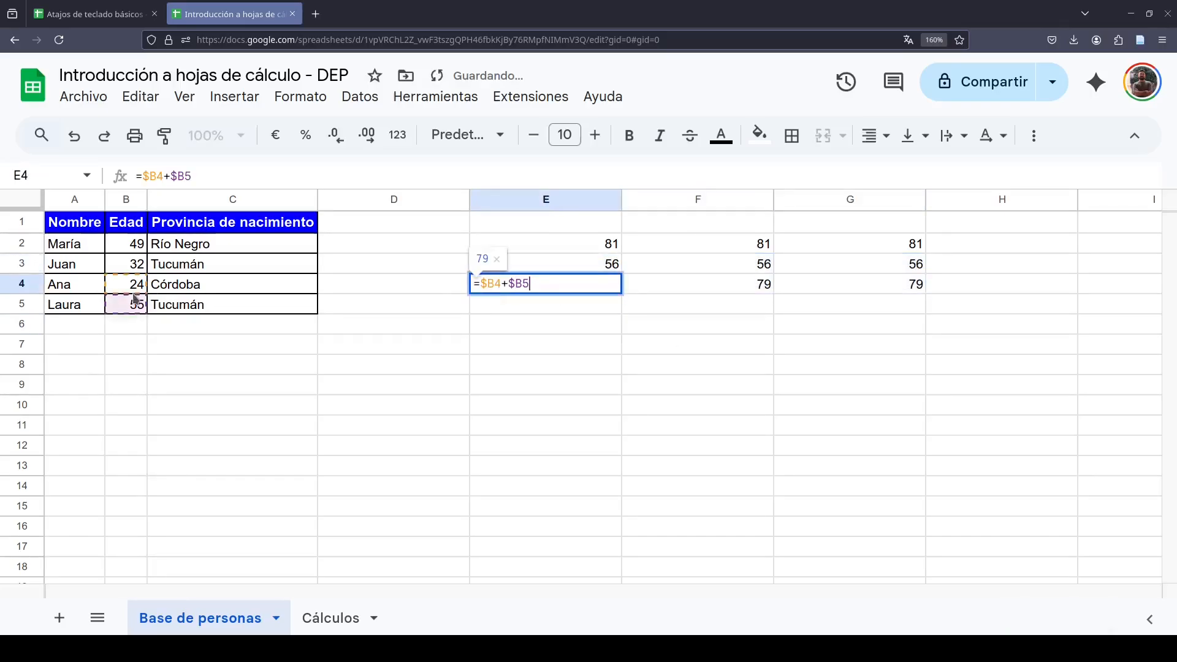
{"action": "key", "text": "Tab"}
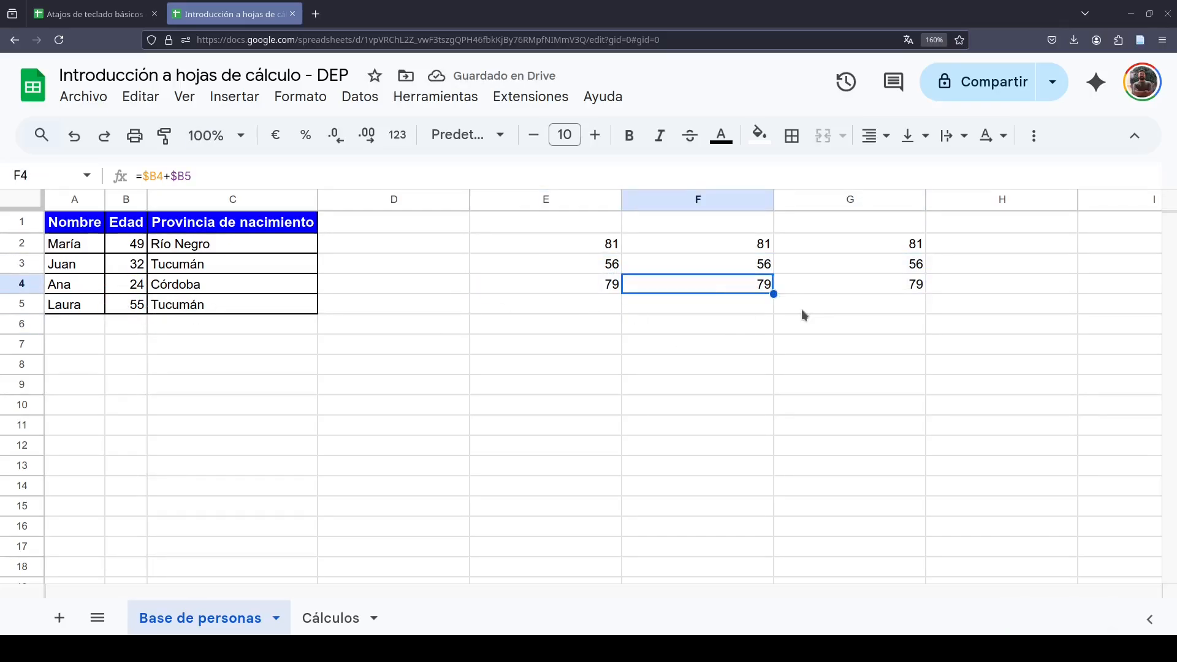
Inspect the column-fixed references in E2's formula and clear all the formulas in range E2:G4
{"action": "left_click", "coordinate": [589, 323]}
{"action": "left_click", "coordinate": [572, 249]}
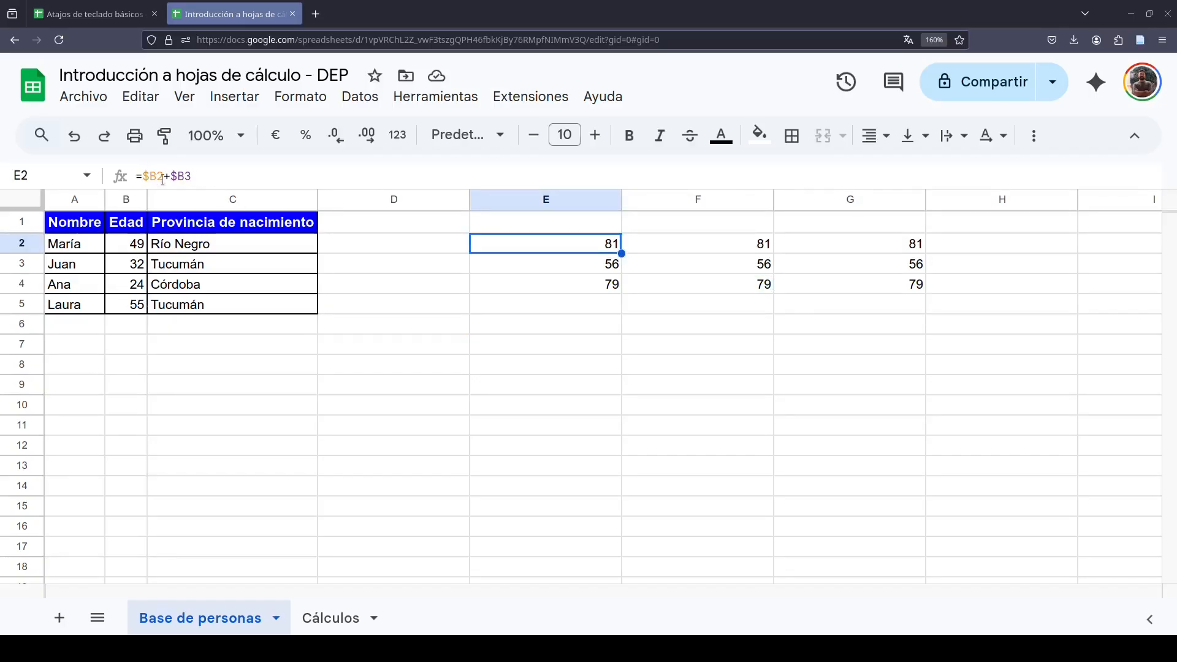
{"action": "left_click", "coordinate": [150, 177]}
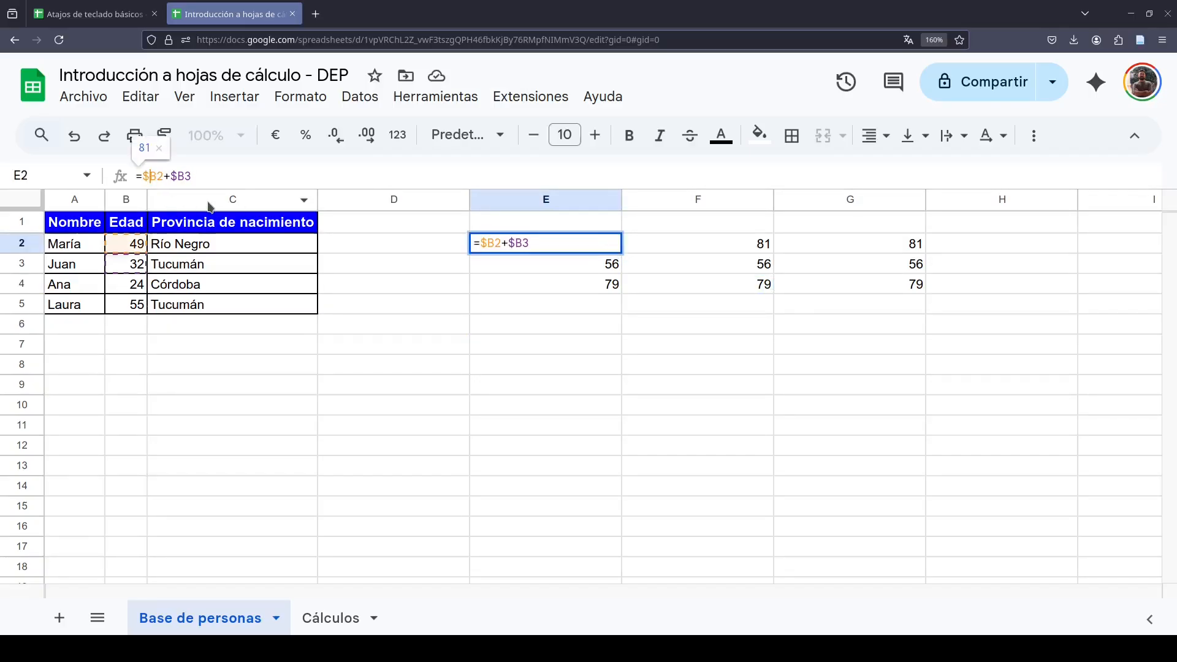
{"action": "left_click", "coordinate": [579, 228]}
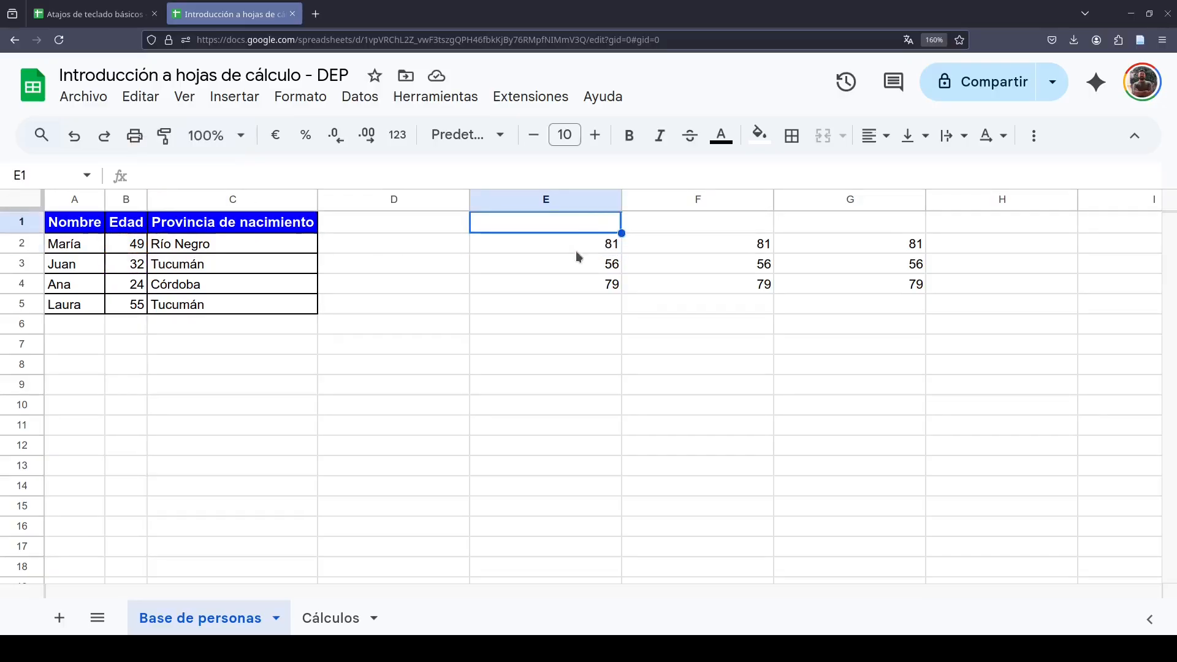
{"action": "left_click_drag", "start_coordinate": [576, 245], "coordinate": [809, 289]}
{"action": "key", "text": "Delete"}
{"action": "key", "text": "Up"}
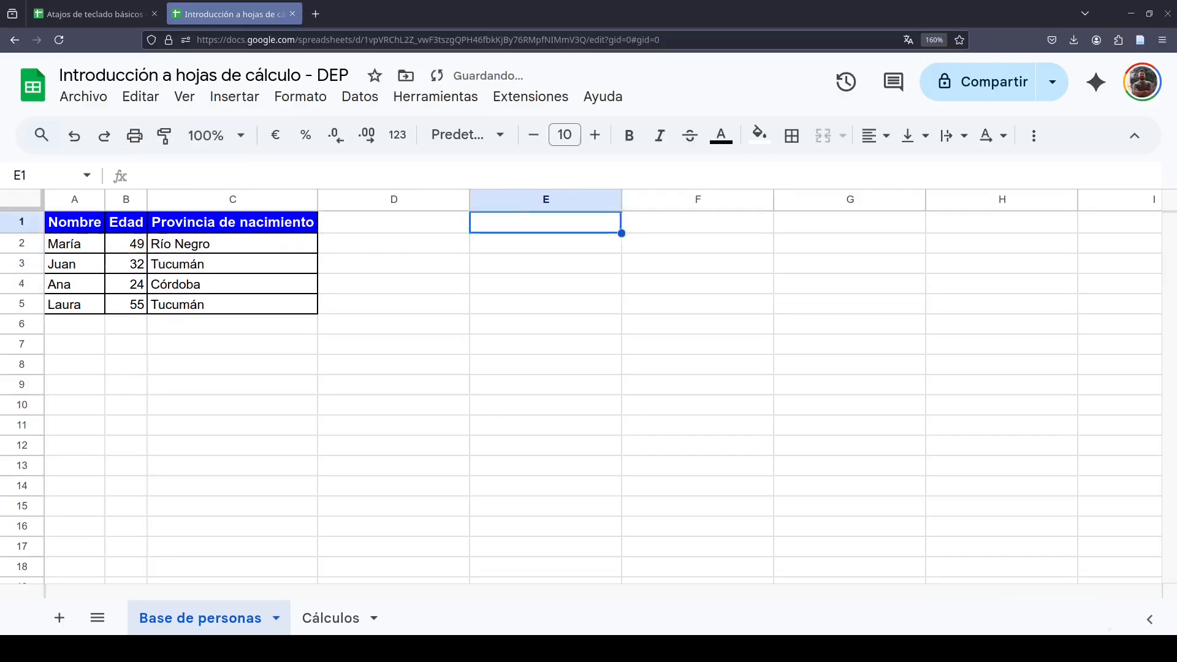
Enter a reference to B2 in cell E2, cycling it through its absolute and mixed forms back to the relative =B2
{"action": "key", "text": "Left"}
{"action": "key", "text": "Down"}
{"action": "key", "text": "Right"}
{"action": "type", "text": "="}
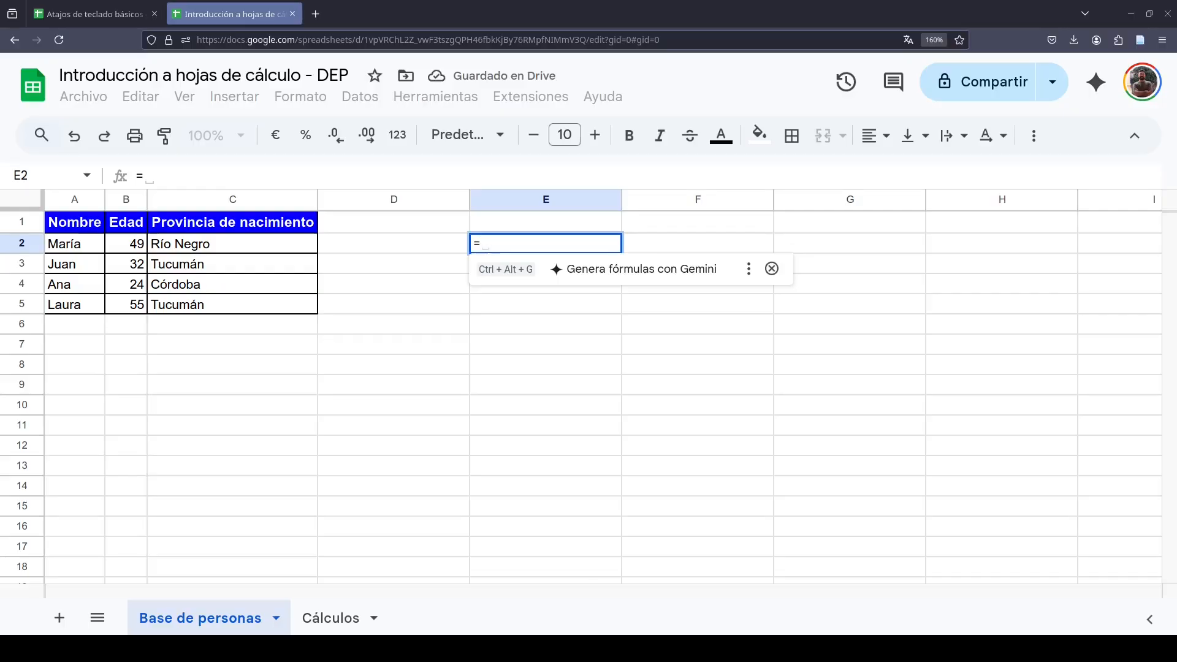
{"action": "key", "text": "Left"}
{"action": "key", "text": "Left"}
{"action": "key", "text": "Left"}
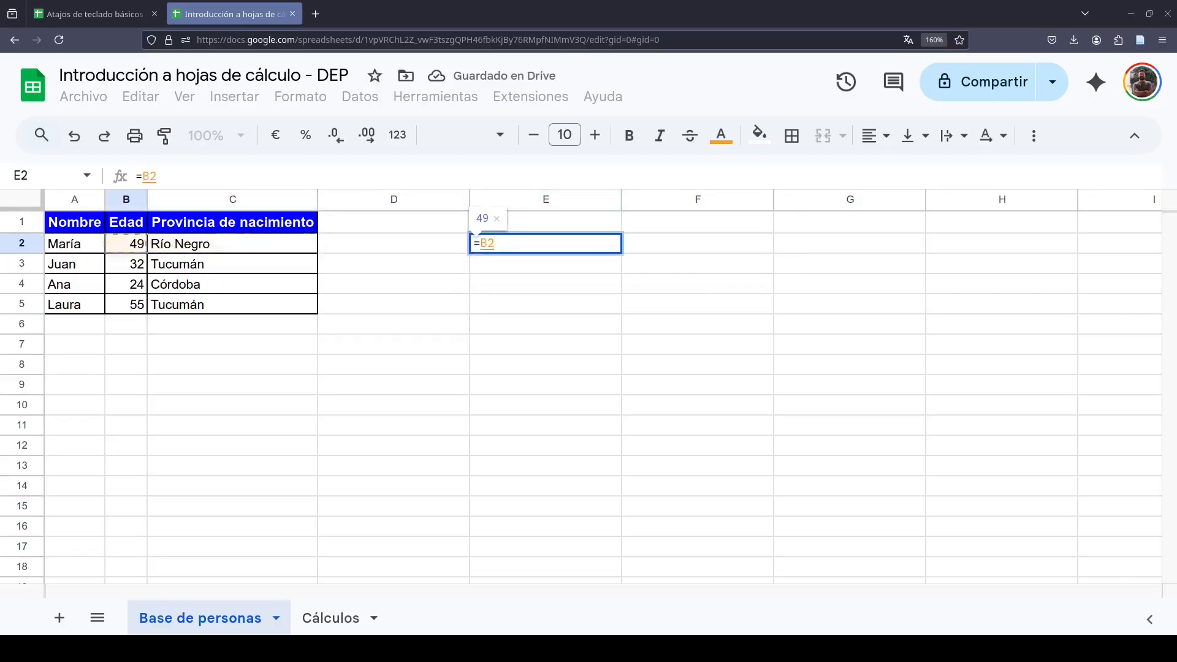
{"action": "key", "text": "F4"}
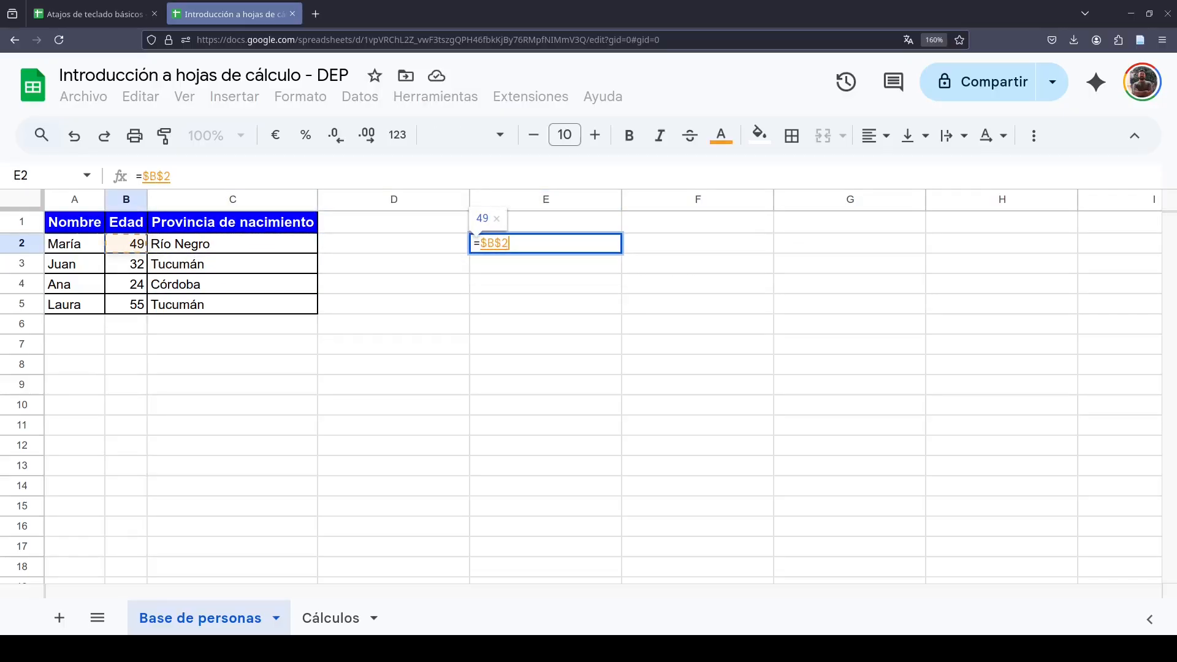
{"action": "key", "text": "F4"}
{"action": "key", "text": "F4"}
{"action": "key", "text": "F4"}
{"action": "key", "text": "Return"}
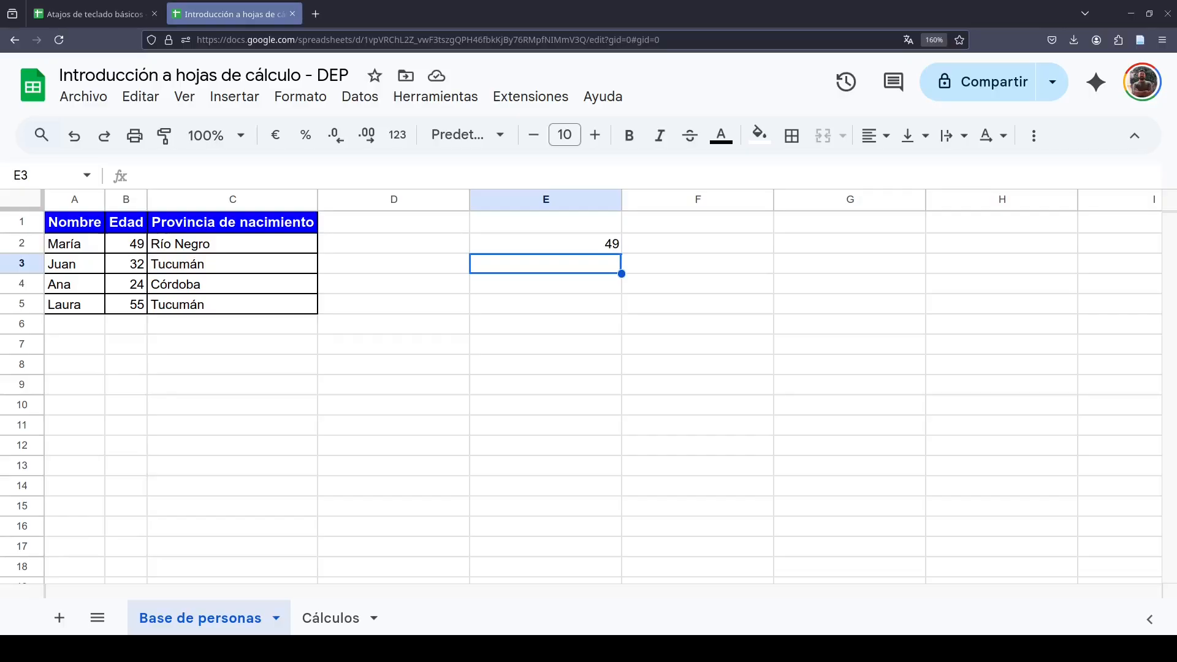
Clear cell E2 and enter the formula =B2+1 with a relative reference
{"action": "left_click", "coordinate": [568, 248]}
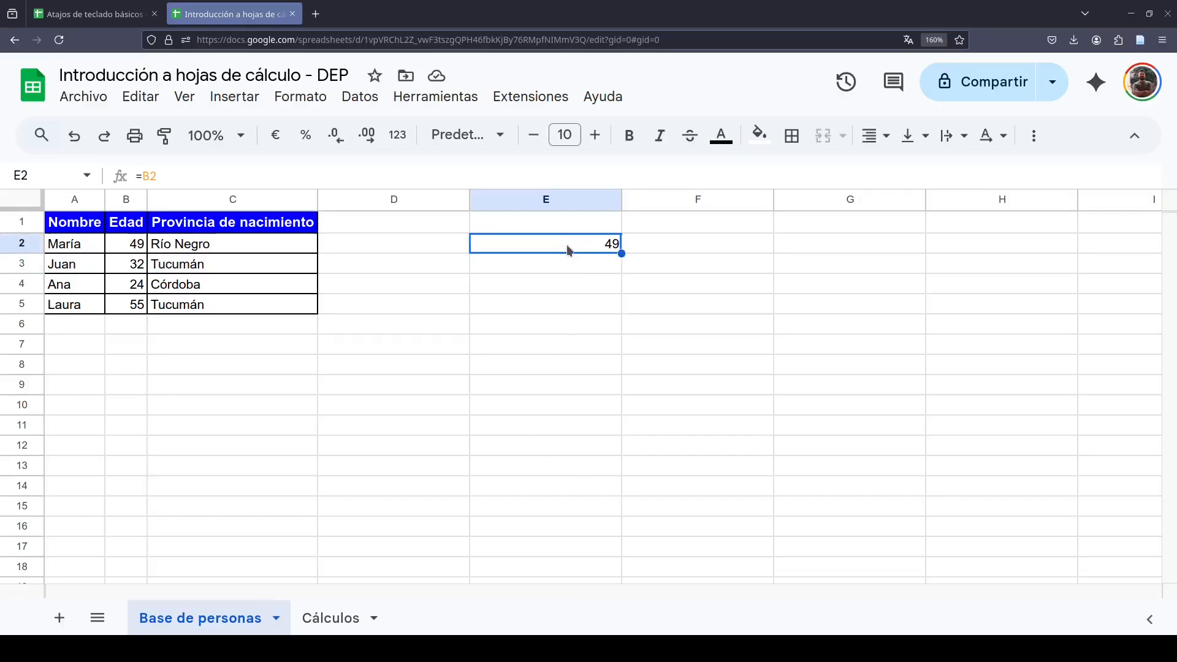
{"action": "key", "text": "Delete"}
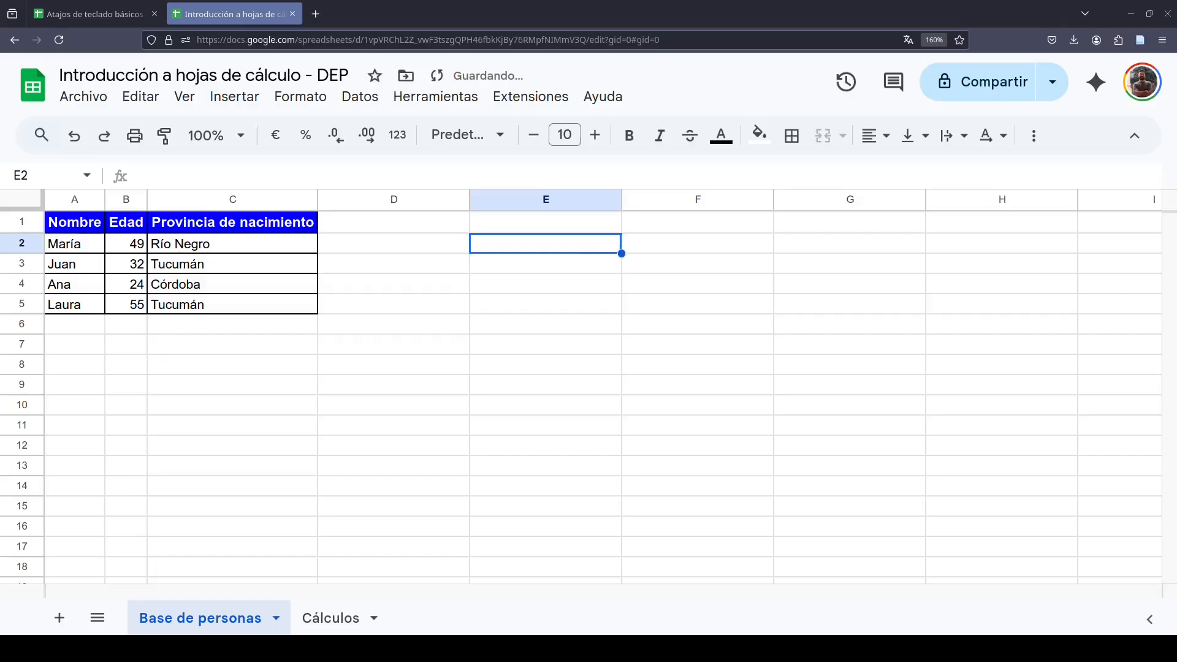
{"action": "type", "text": "="}
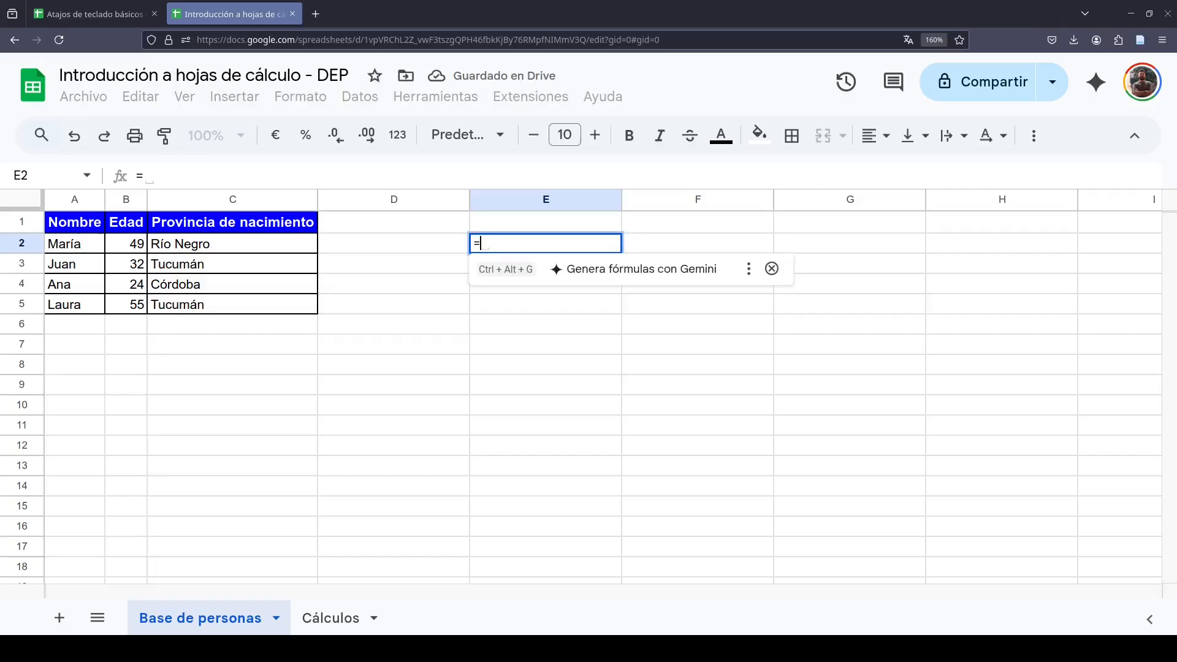
{"action": "key", "text": "Left"}
{"action": "key", "text": "Left"}
{"action": "key", "text": "Left"}
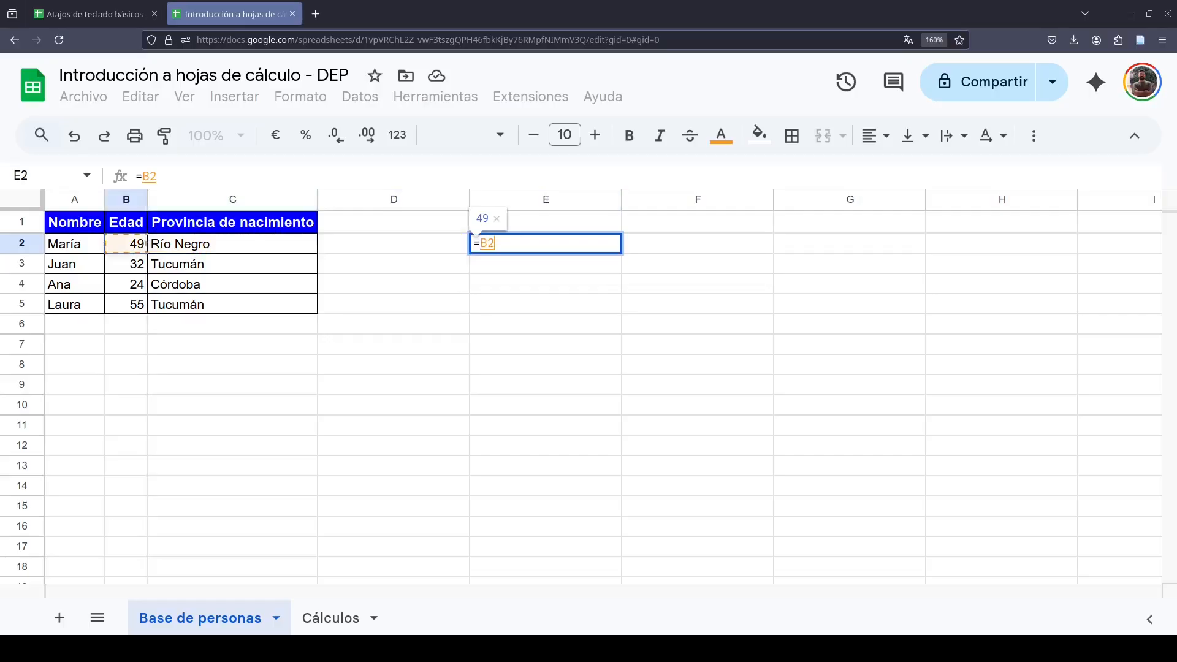
{"action": "type", "text": "+1"}
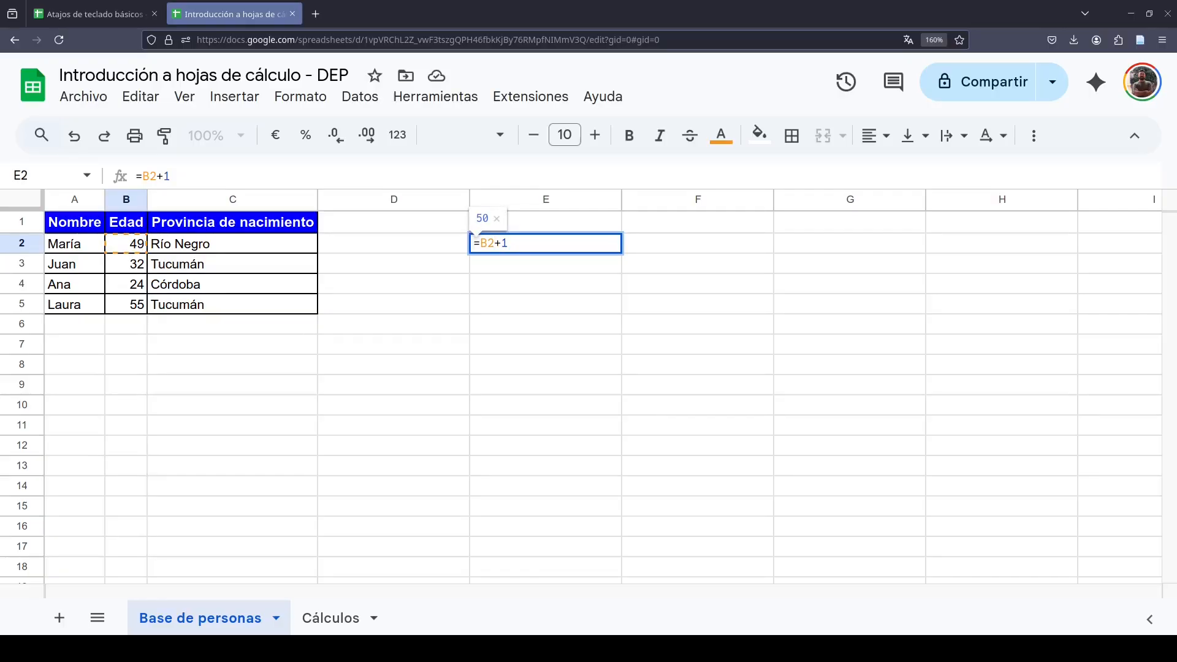
{"action": "key", "text": "Return"}
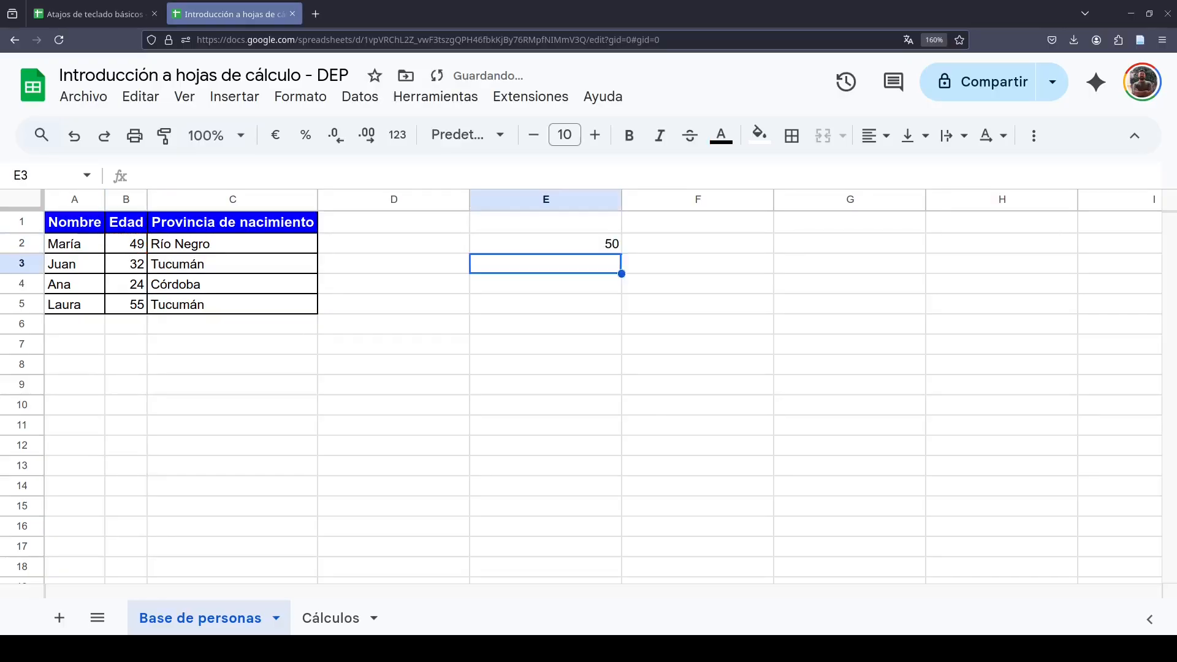
Fill the formula of E2 down to E5 and compare the results with the ages in B2:B5
{"action": "left_click", "coordinate": [603, 228]}
{"action": "left_click", "coordinate": [604, 247]}
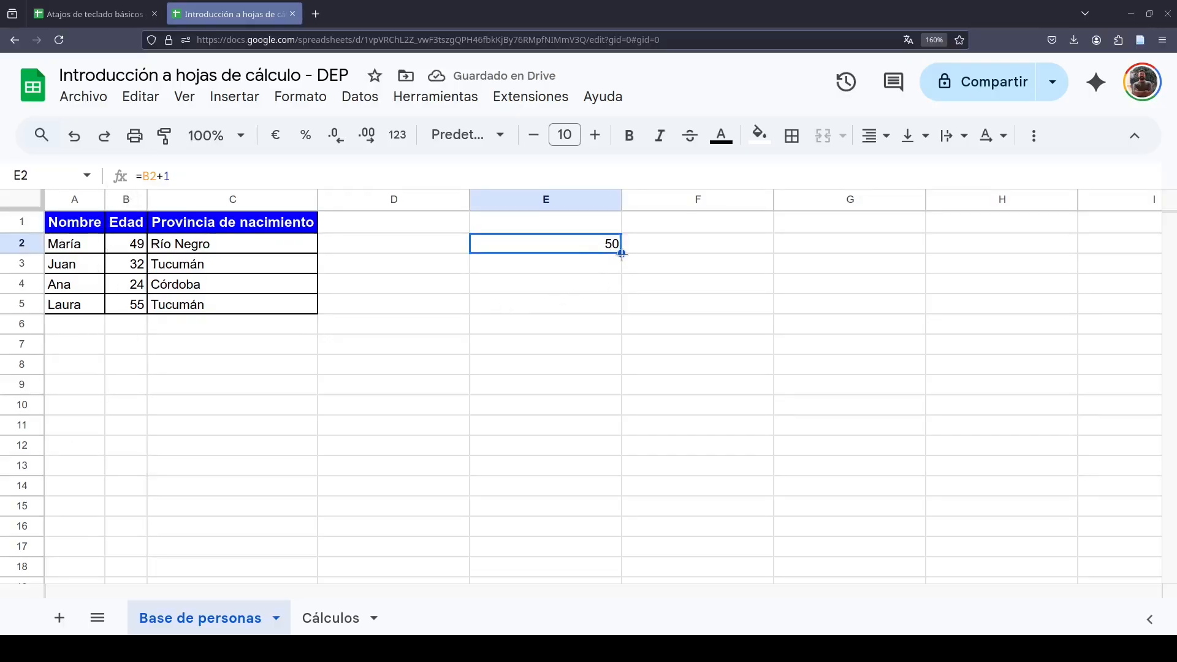
{"action": "left_click_drag", "start_coordinate": [621, 254], "coordinate": [605, 307]}
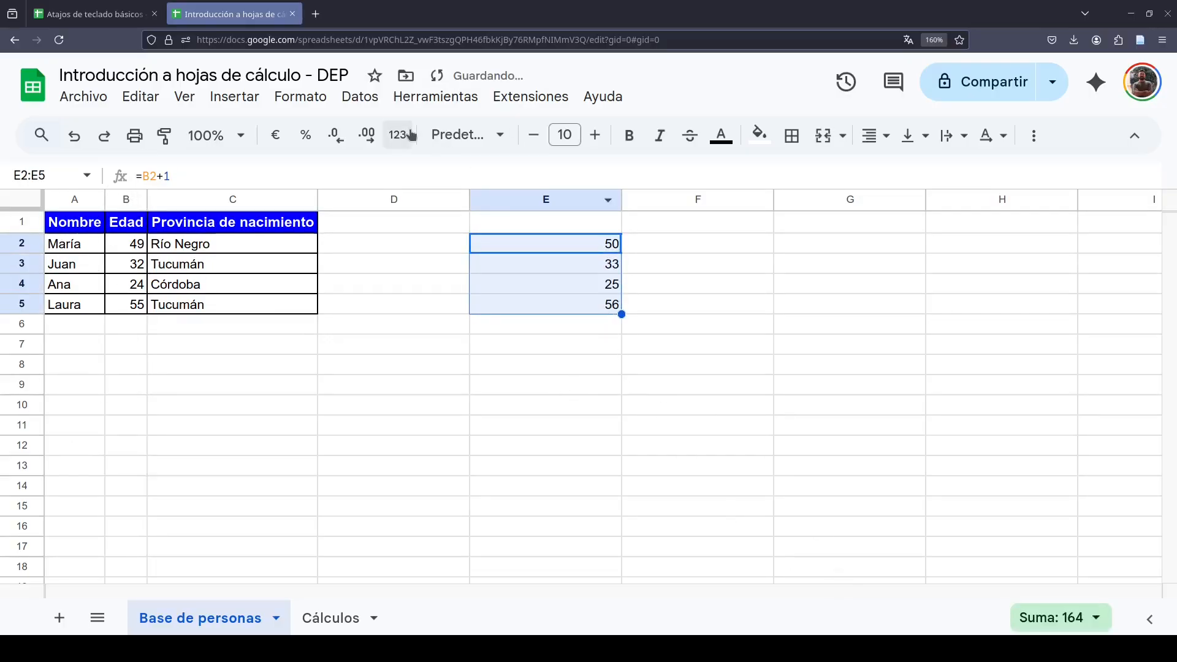
{"action": "left_click", "coordinate": [547, 405]}
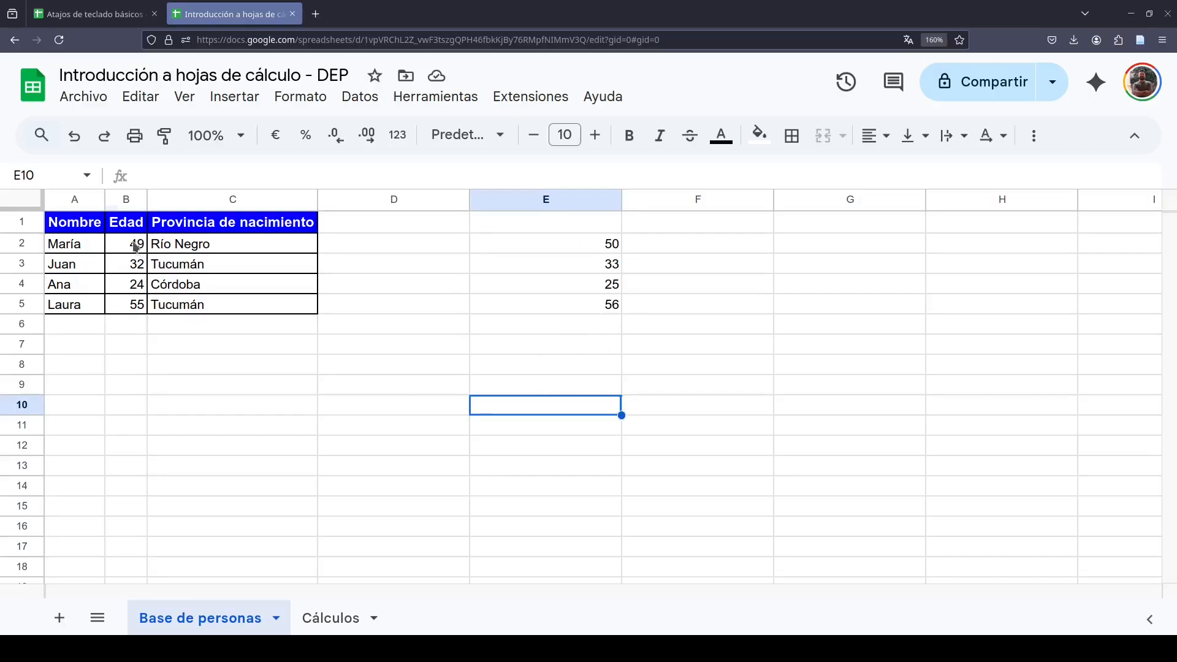
{"action": "left_click_drag", "start_coordinate": [136, 243], "coordinate": [136, 307]}
{"action": "left_click_drag", "start_coordinate": [591, 248], "coordinate": [595, 305]}
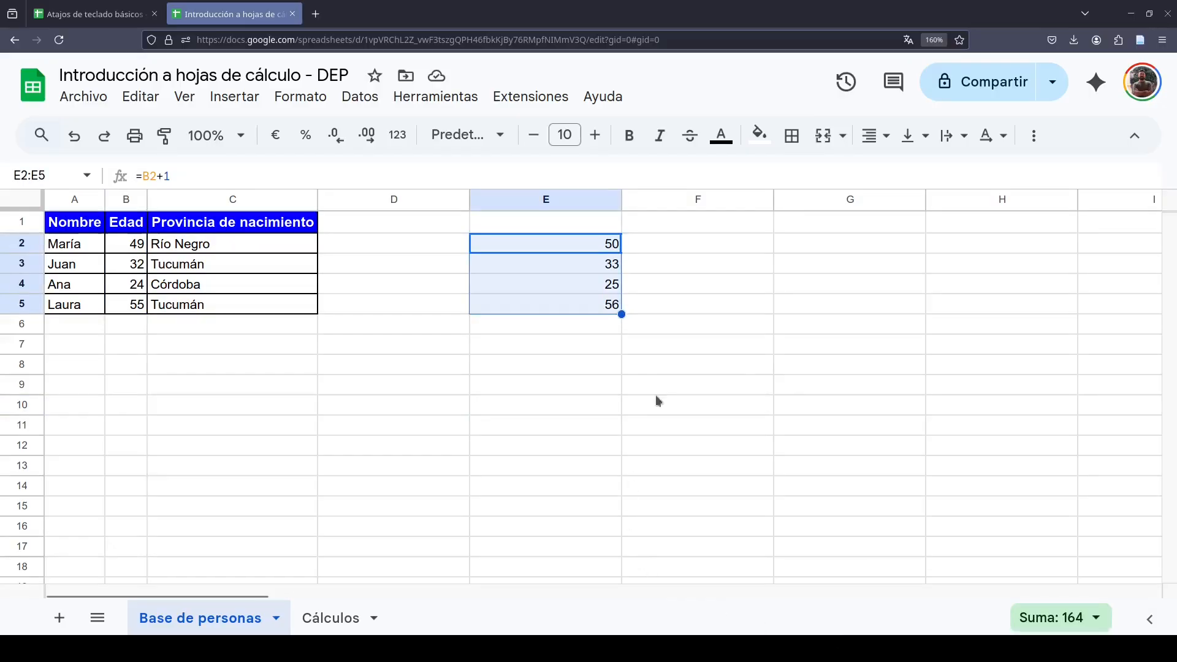
{"action": "left_click", "coordinate": [665, 344]}
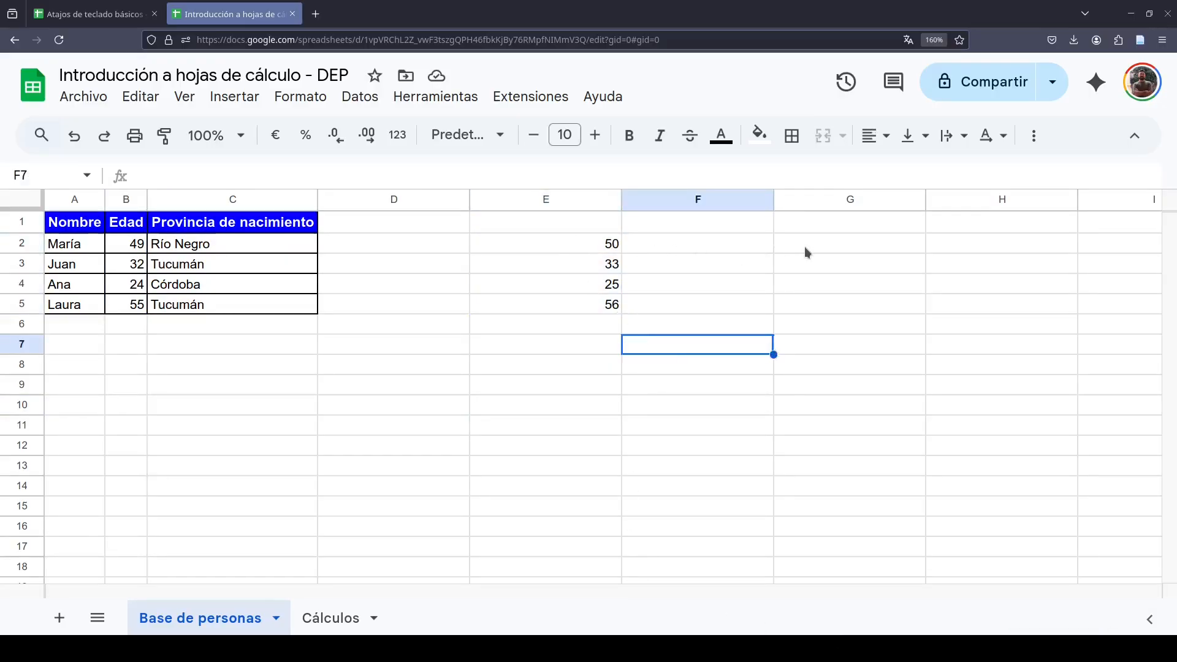
Enter the label "Años a sumar" in cell G1 and the value 1 in G2
{"action": "left_click", "coordinate": [843, 244]}
{"action": "left_click", "coordinate": [866, 227]}
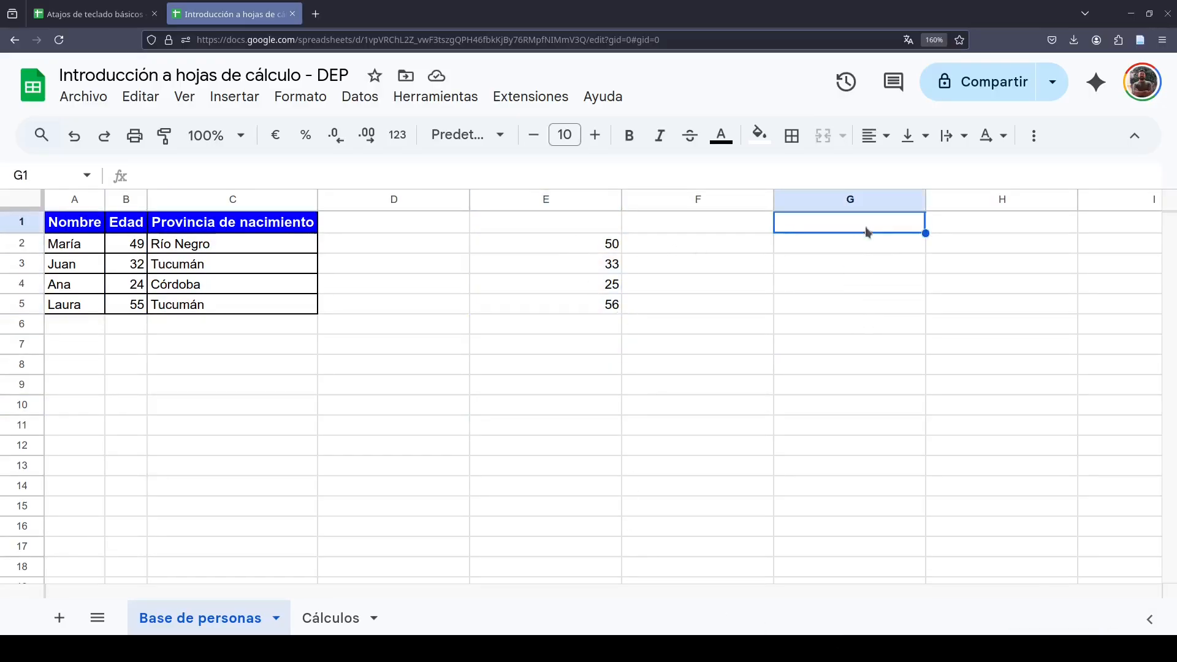
{"action": "type", "text": "Años a sumar"}
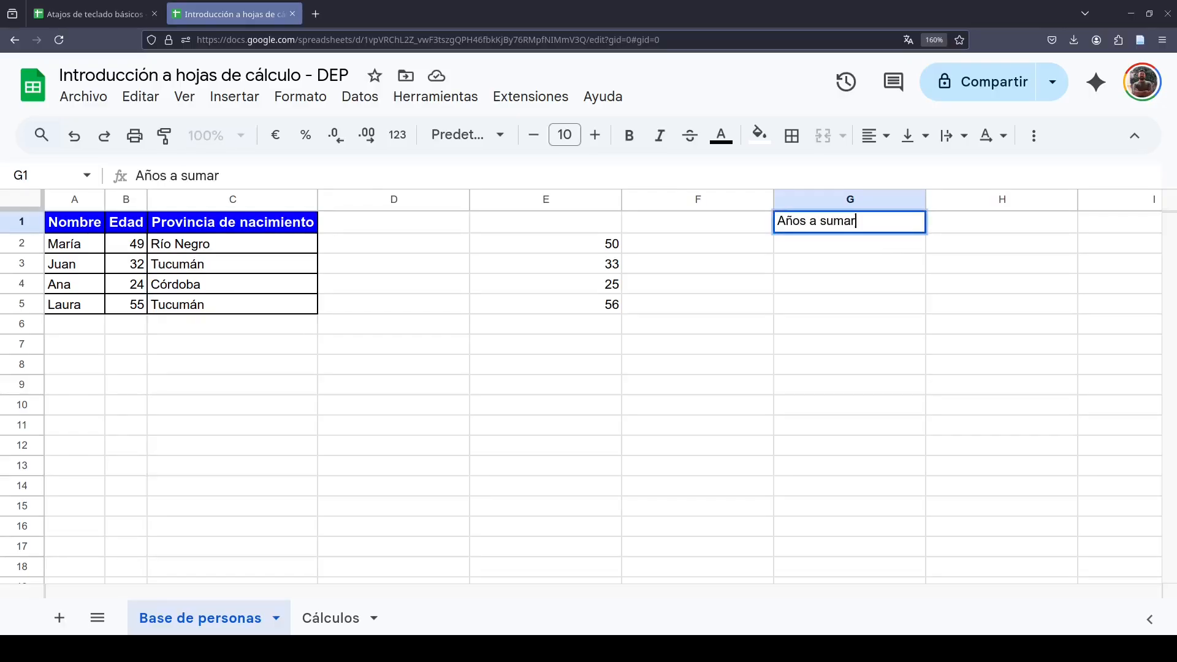
{"action": "key", "text": "Return"}
{"action": "type", "text": "1"}
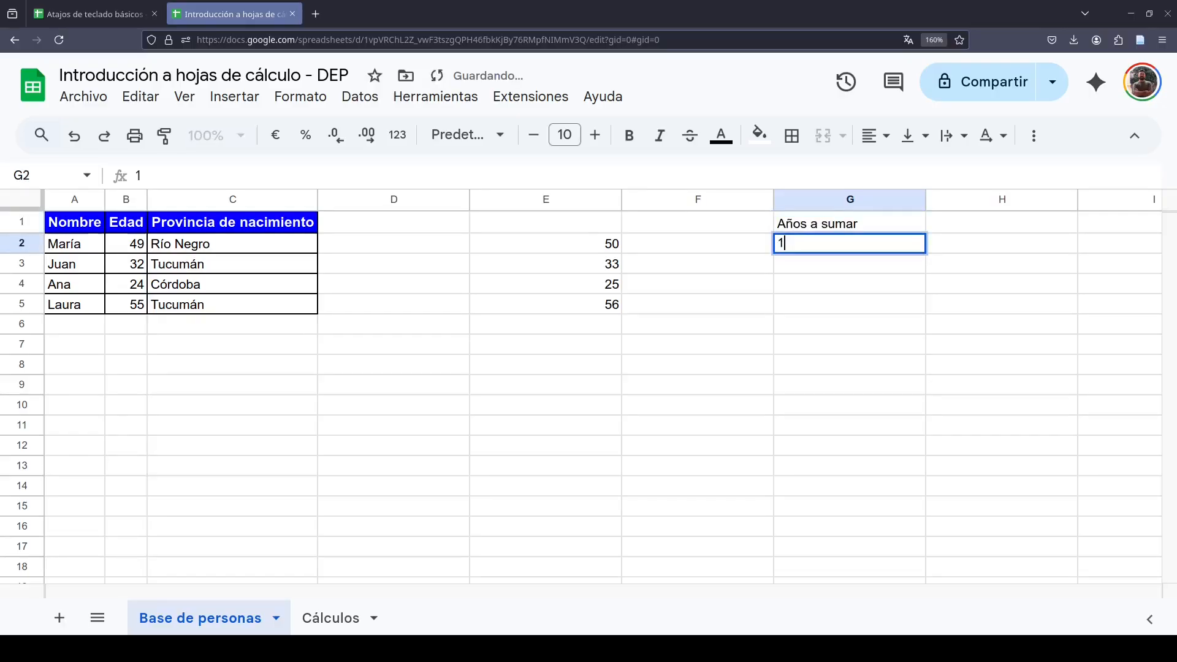
{"action": "key", "text": "Return"}
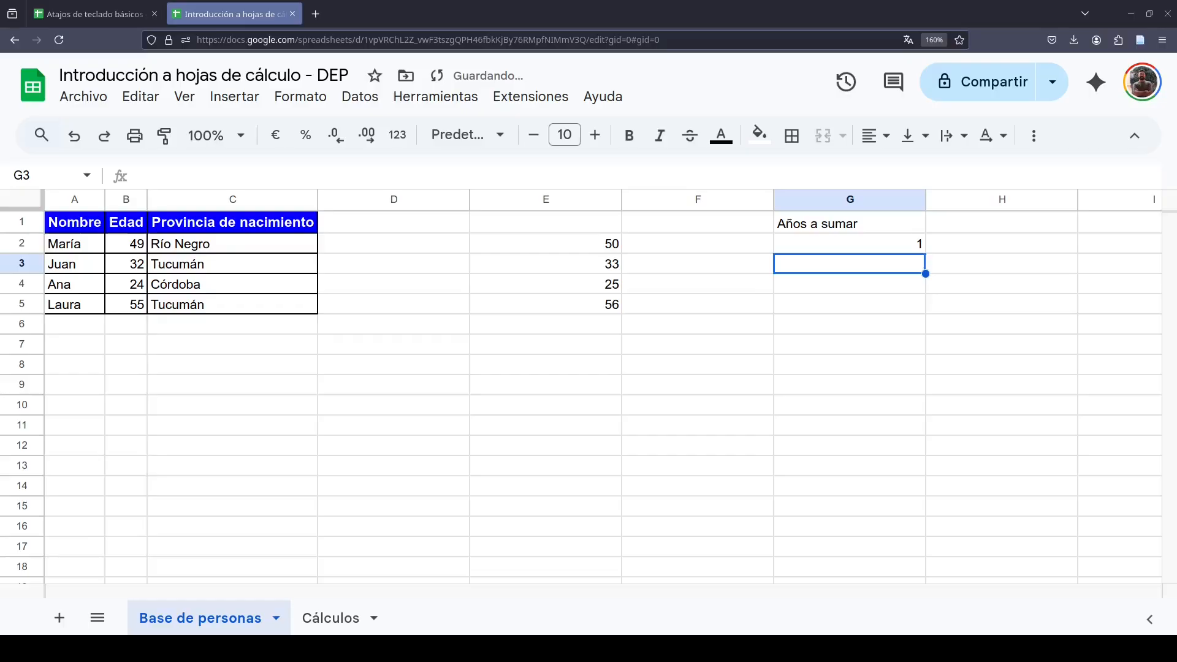
{"action": "key", "text": "Up"}
{"action": "key", "text": "Left"}
{"action": "key", "text": "Left"}
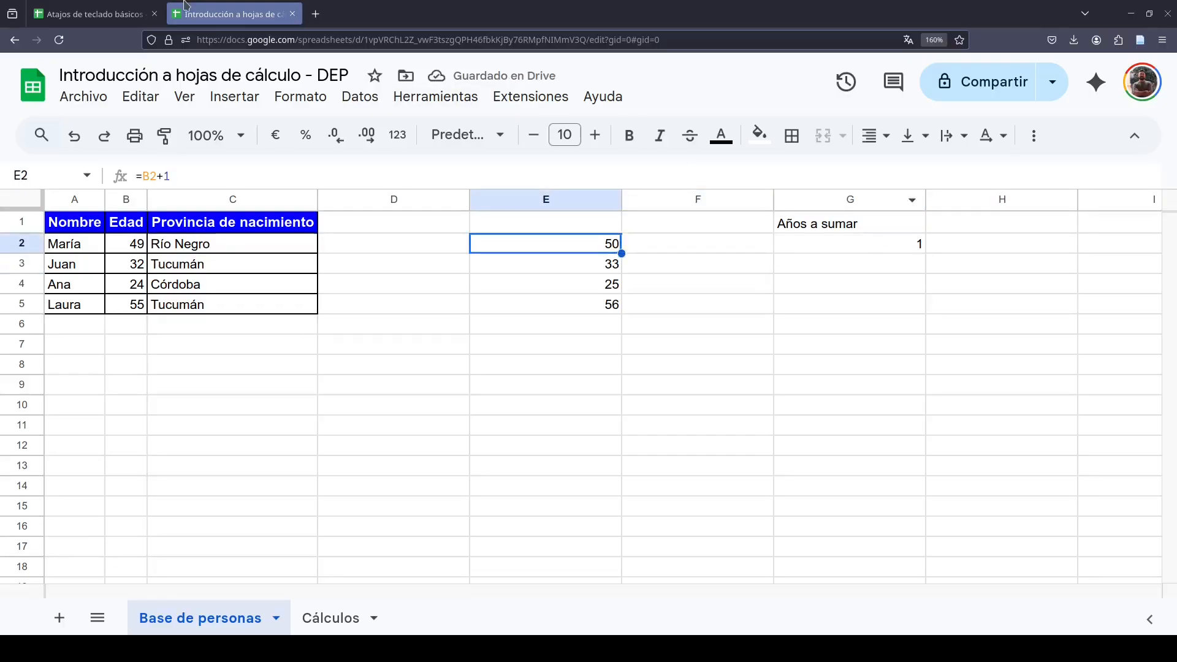
{"action": "left_click", "coordinate": [164, 176]}
{"action": "left_click", "coordinate": [639, 403]}
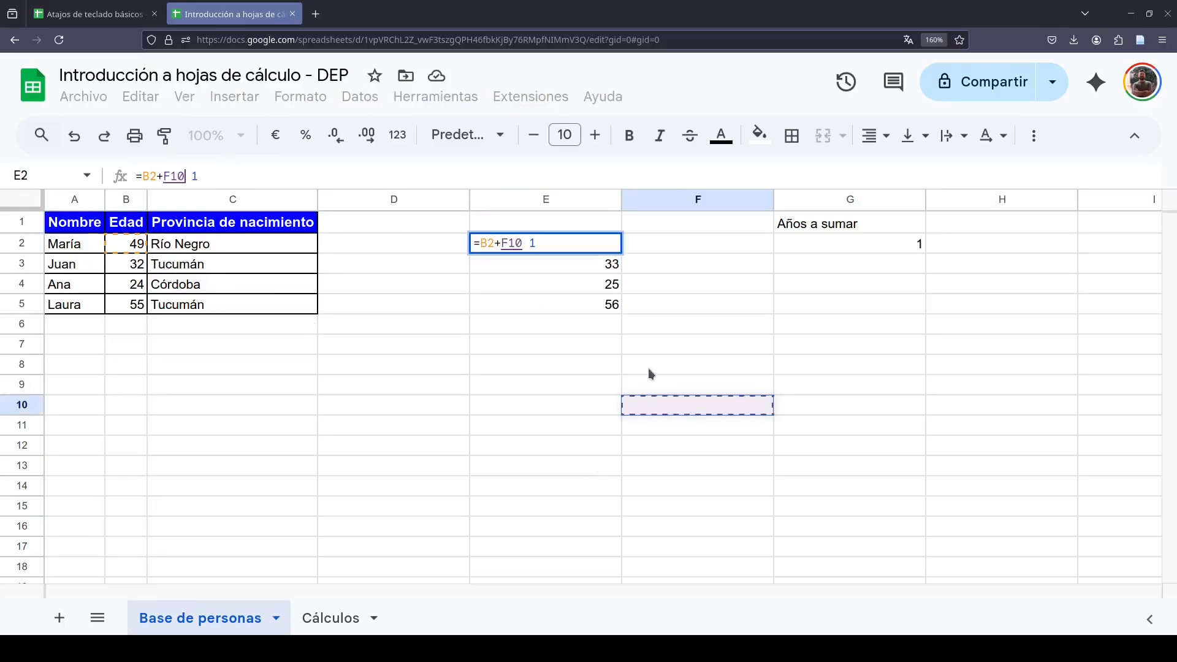
{"action": "key", "text": "Escape"}
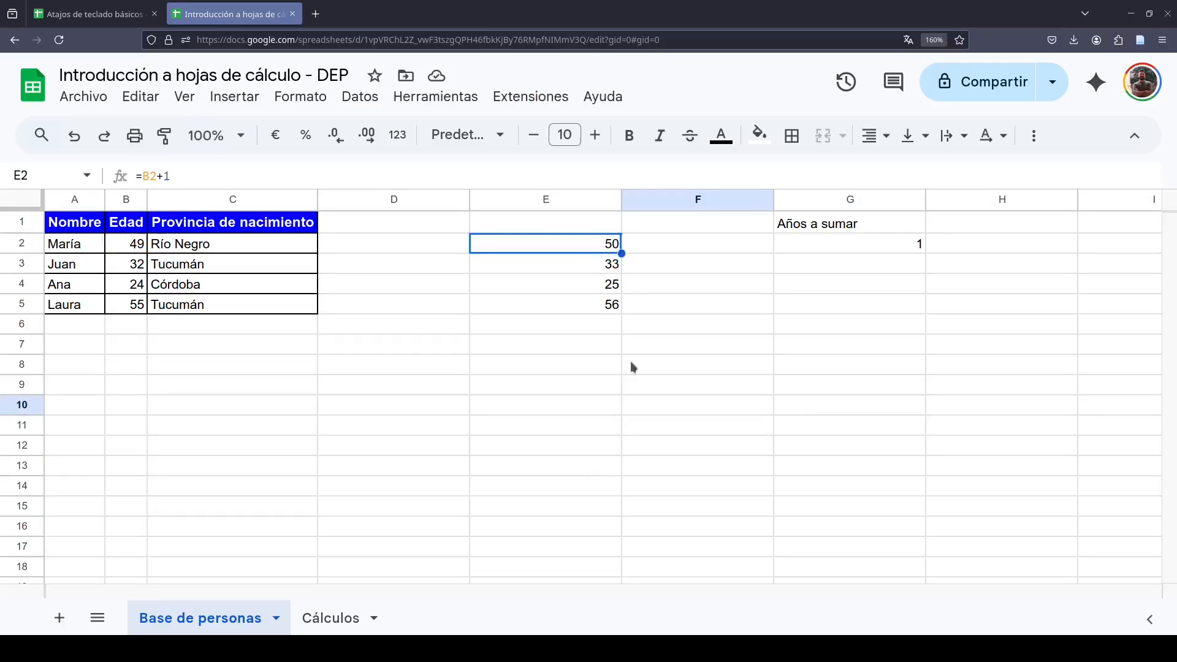
{"action": "left_click", "coordinate": [171, 177]}
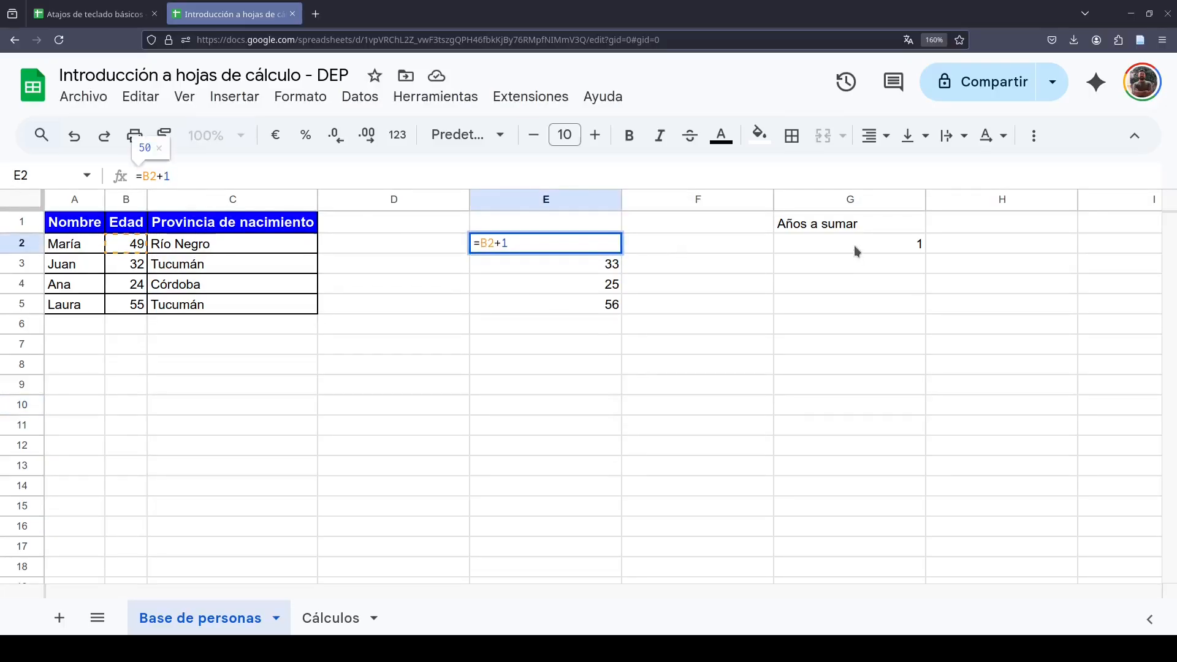
{"action": "key", "text": "Escape"}
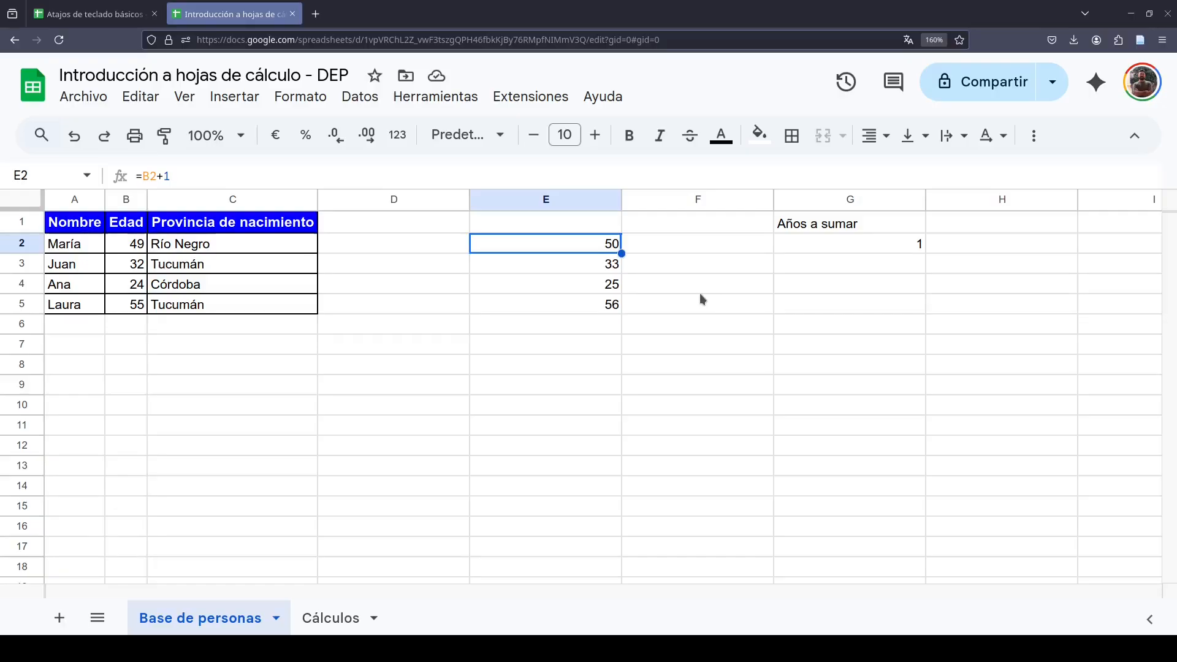
Clear range E2:E5 and enter the formula =B2+G2 with relative references in cell E2
{"action": "key", "text": "ctrl+shift+Down"}
{"action": "key", "text": "Delete"}
{"action": "key", "text": "Up"}
{"action": "key", "text": "Down"}
{"action": "type", "text": "="}
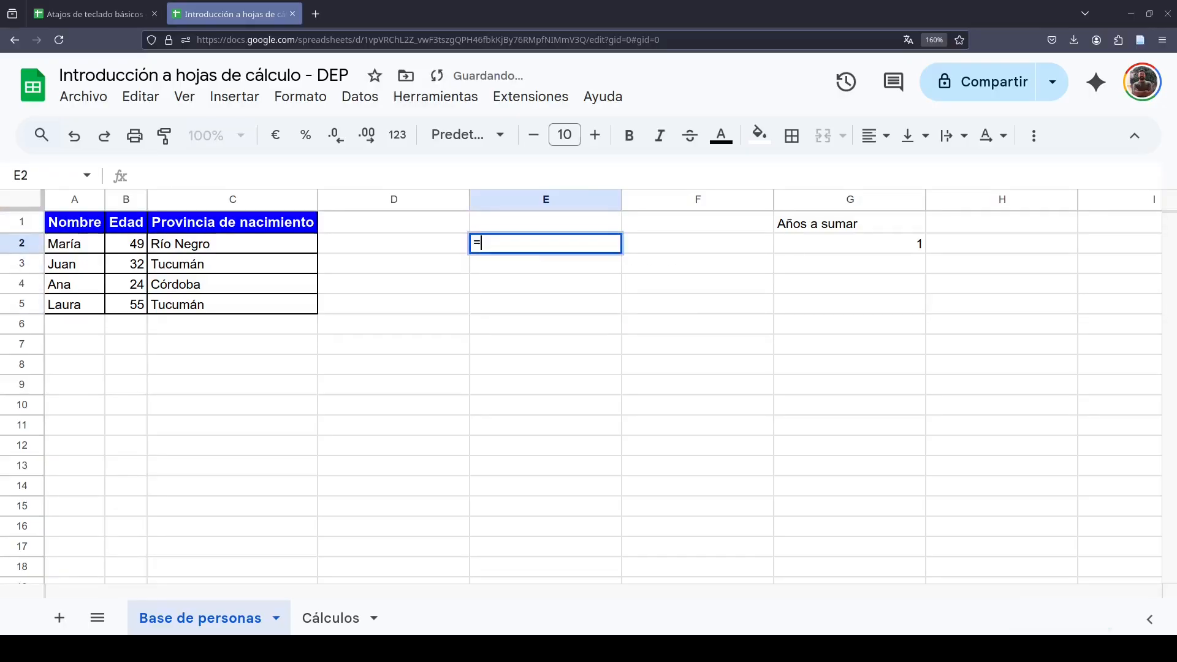
{"action": "left_click", "coordinate": [138, 244]}
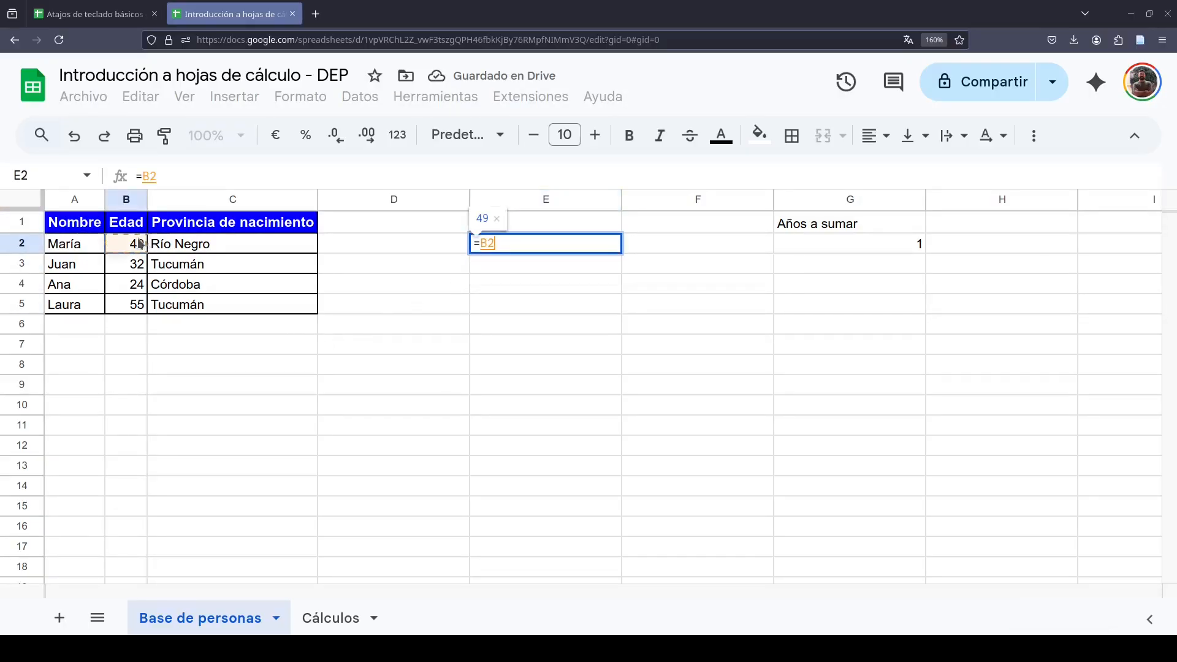
{"action": "type", "text": "+"}
{"action": "key", "text": "Right"}
{"action": "key", "text": "Right"}
{"action": "key", "text": "Right"}
{"action": "key", "text": "Left"}
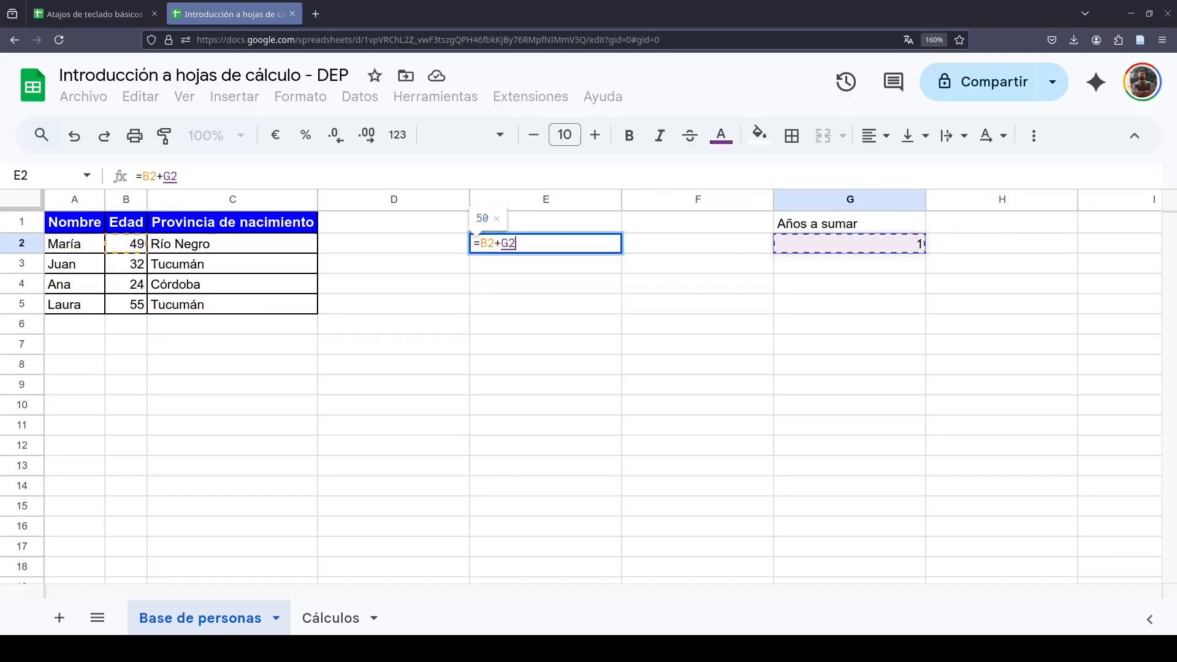
{"action": "key", "text": "Return"}
Fill E2's formula down to E5 and inspect the cell references in E3's formula
{"action": "key", "text": "Up"}
{"action": "key", "text": "Left"}
{"action": "key", "text": "Left"}
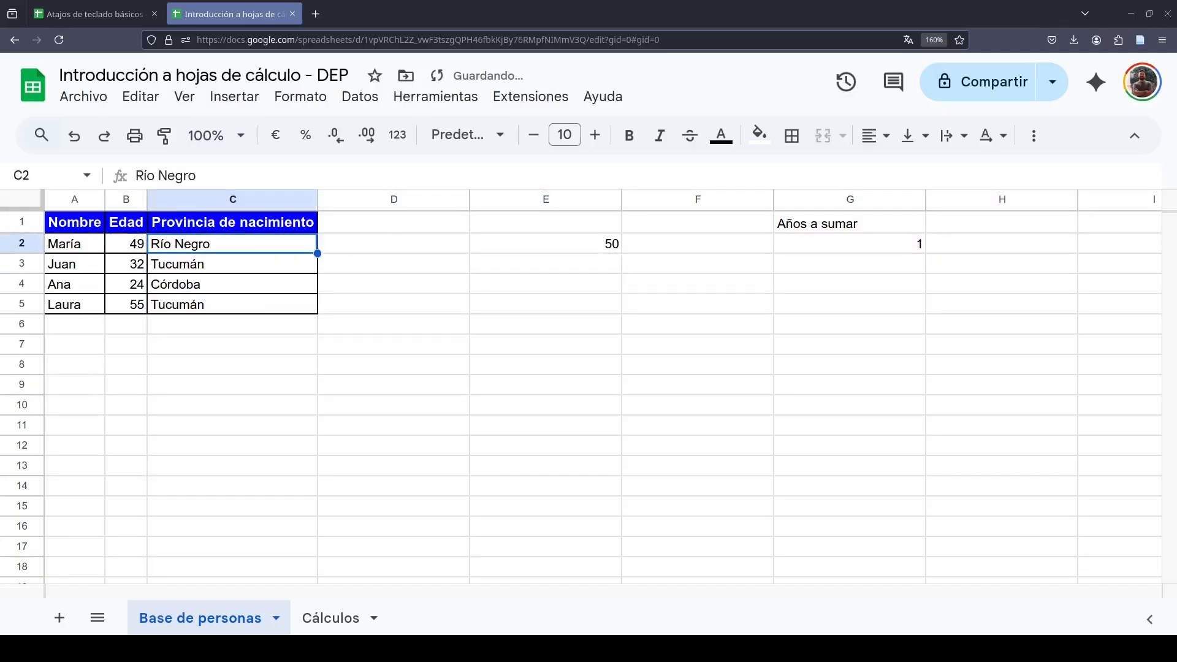
{"action": "key", "text": "Left"}
{"action": "key", "text": "Right"}
{"action": "key", "text": "Right"}
{"action": "key", "text": "Right"}
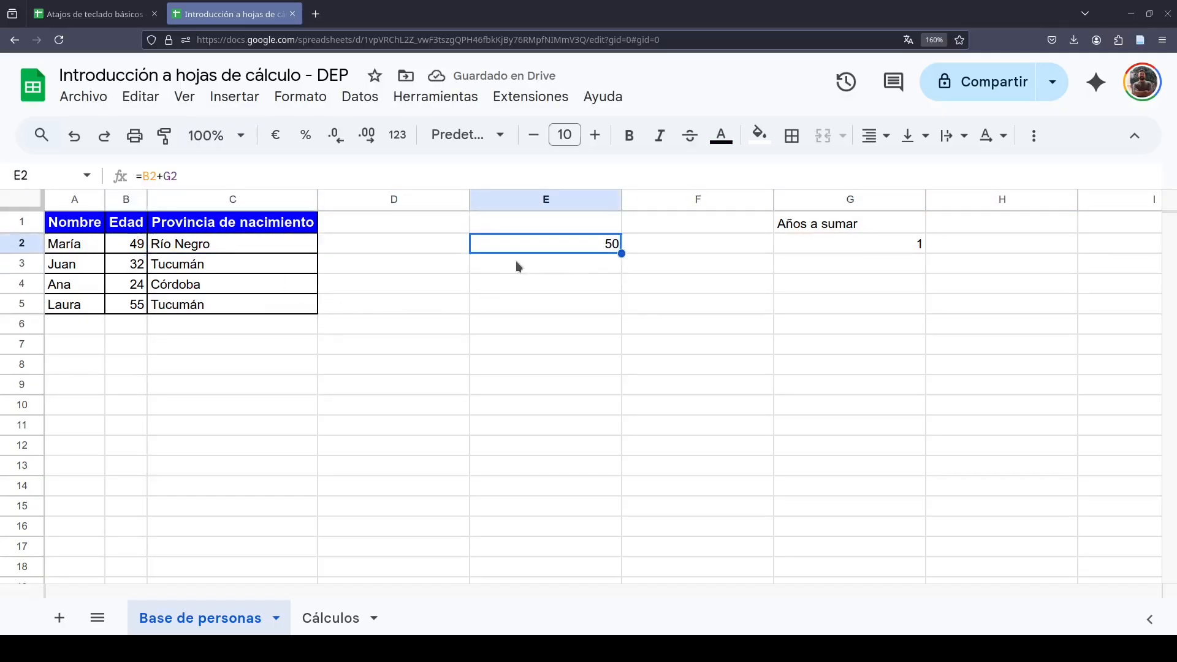
{"action": "left_click_drag", "start_coordinate": [620, 253], "coordinate": [618, 308]}
{"action": "left_click", "coordinate": [611, 265]}
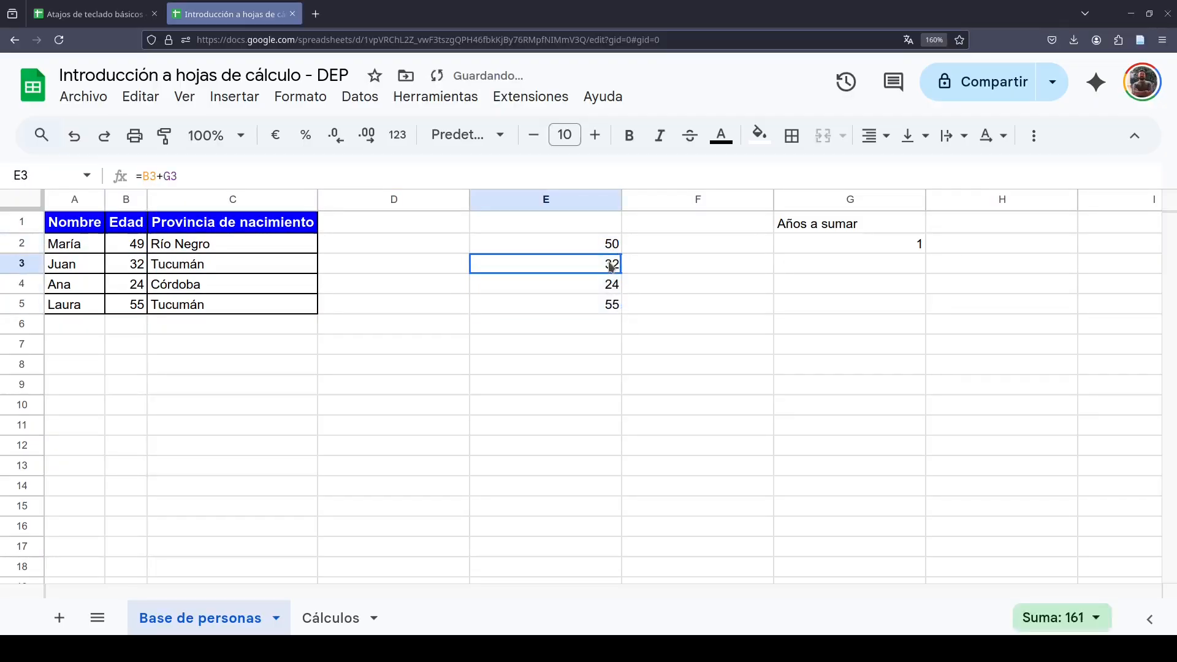
{"action": "double_click", "coordinate": [611, 265]}
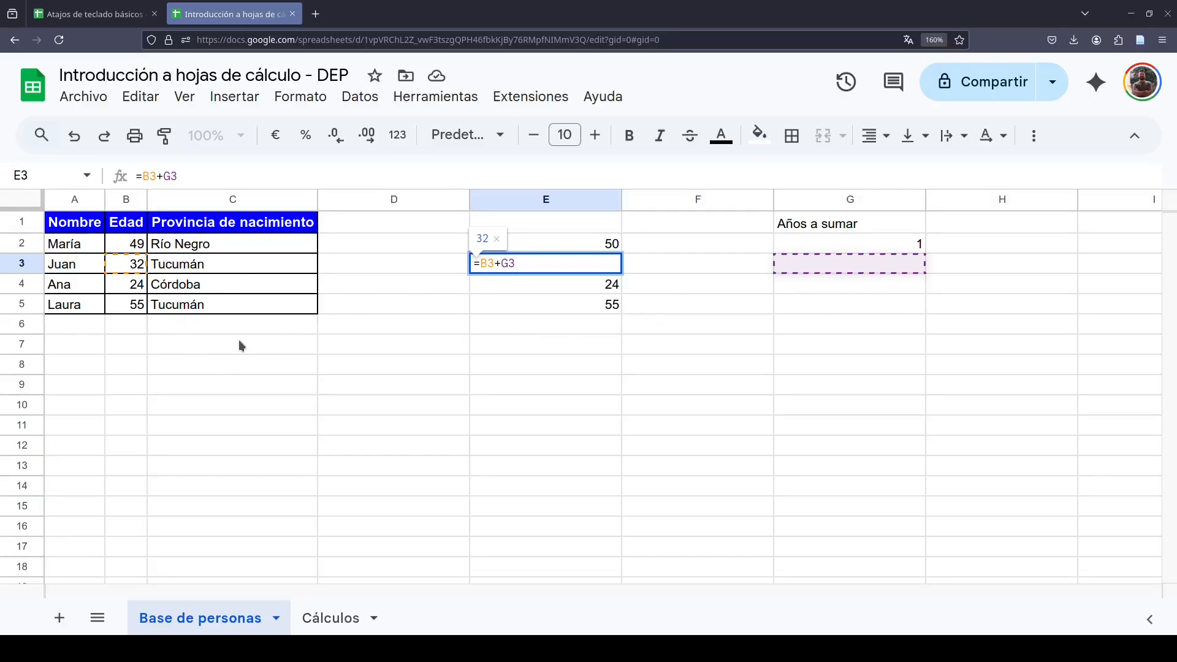
{"action": "key", "text": "Escape"}
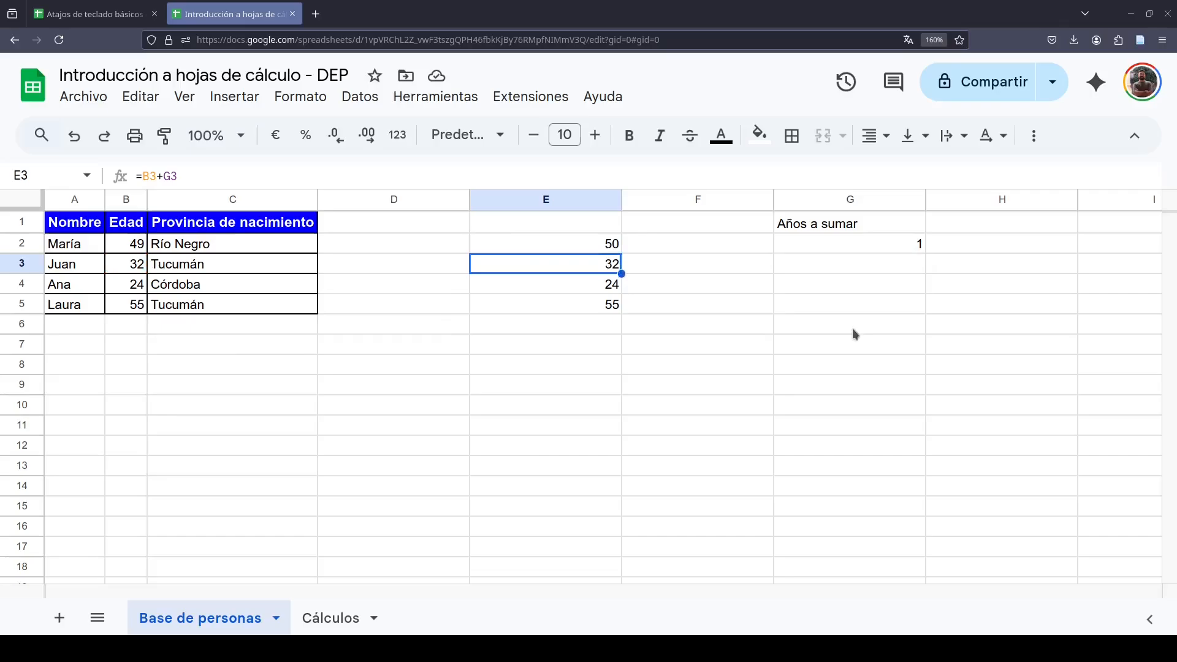
Make the G2 reference in E2's formula absolute, giving =B2+$G$2, and fill the formula down to E5
{"action": "left_click", "coordinate": [543, 244]}
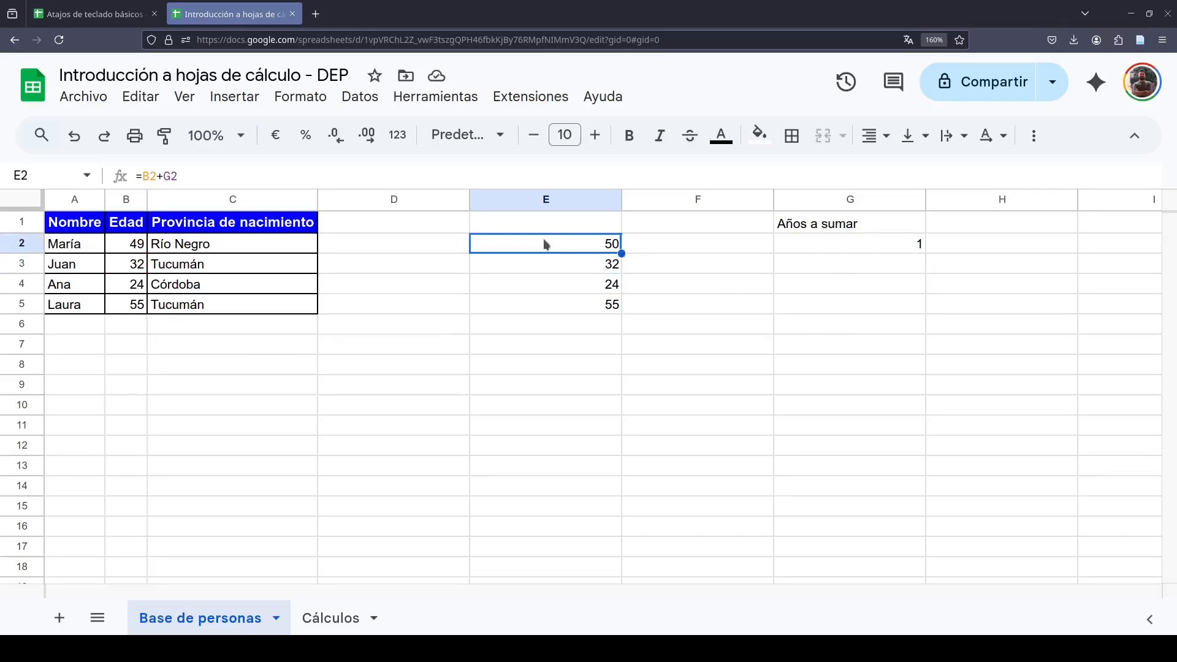
{"action": "left_click", "coordinate": [185, 172]}
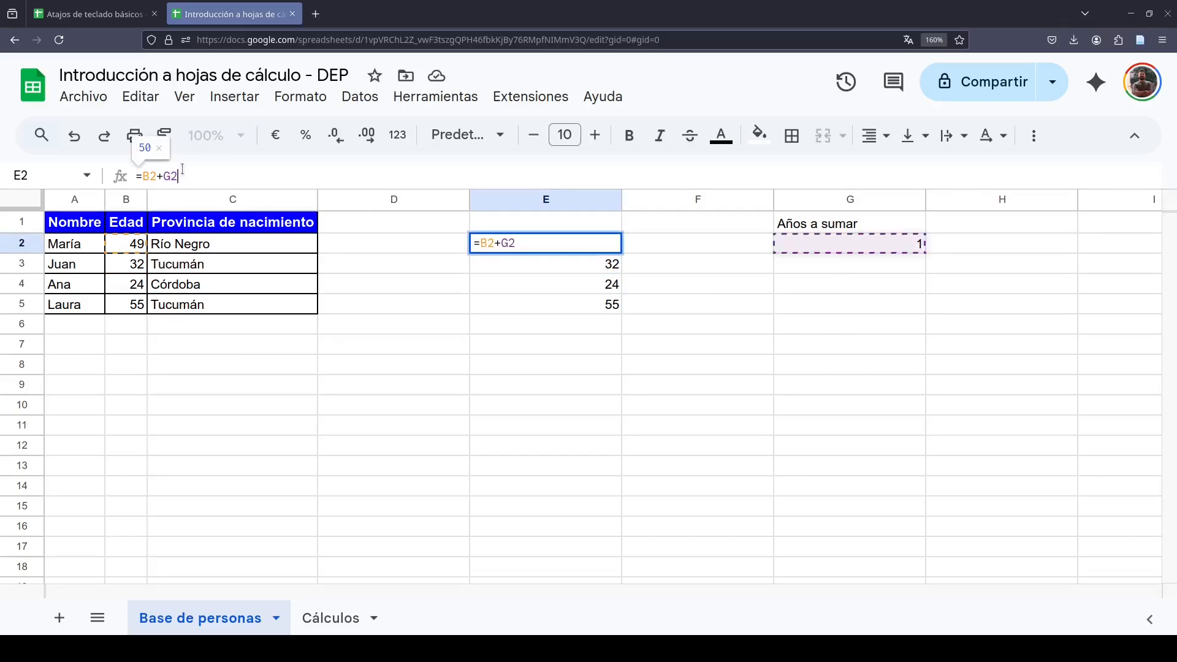
{"action": "key", "text": "F4"}
{"action": "key", "text": "Return"}
{"action": "key", "text": "Up"}
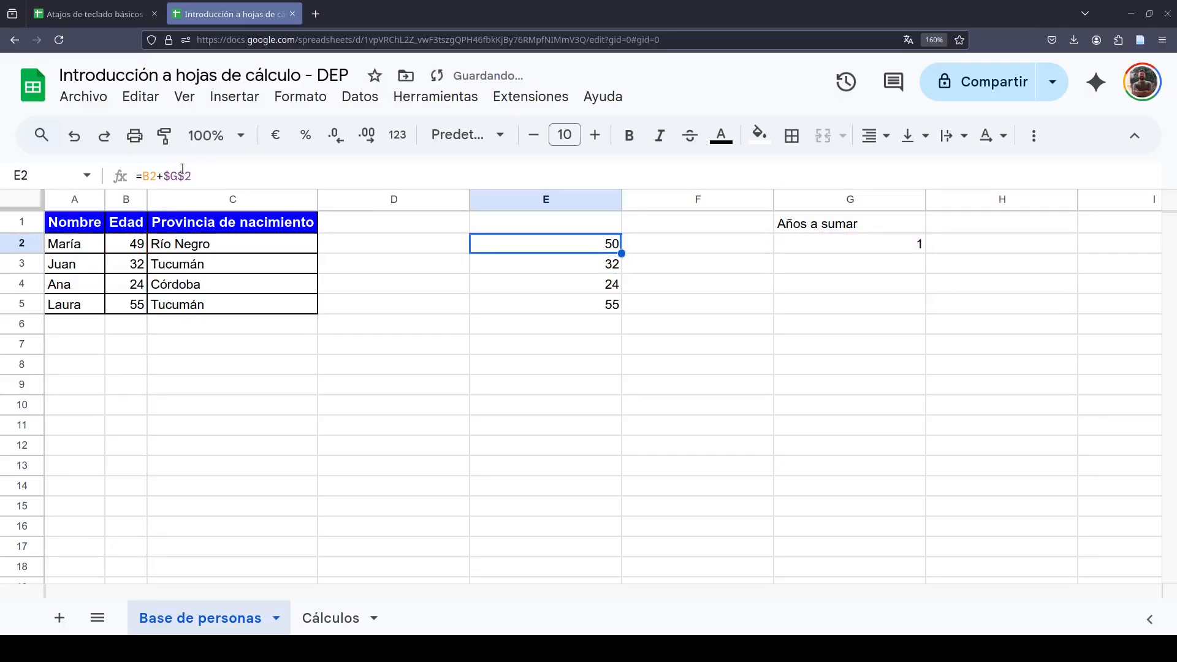
{"action": "key", "text": "ctrl+shift+Down"}
{"action": "key", "text": "ctrl+d"}
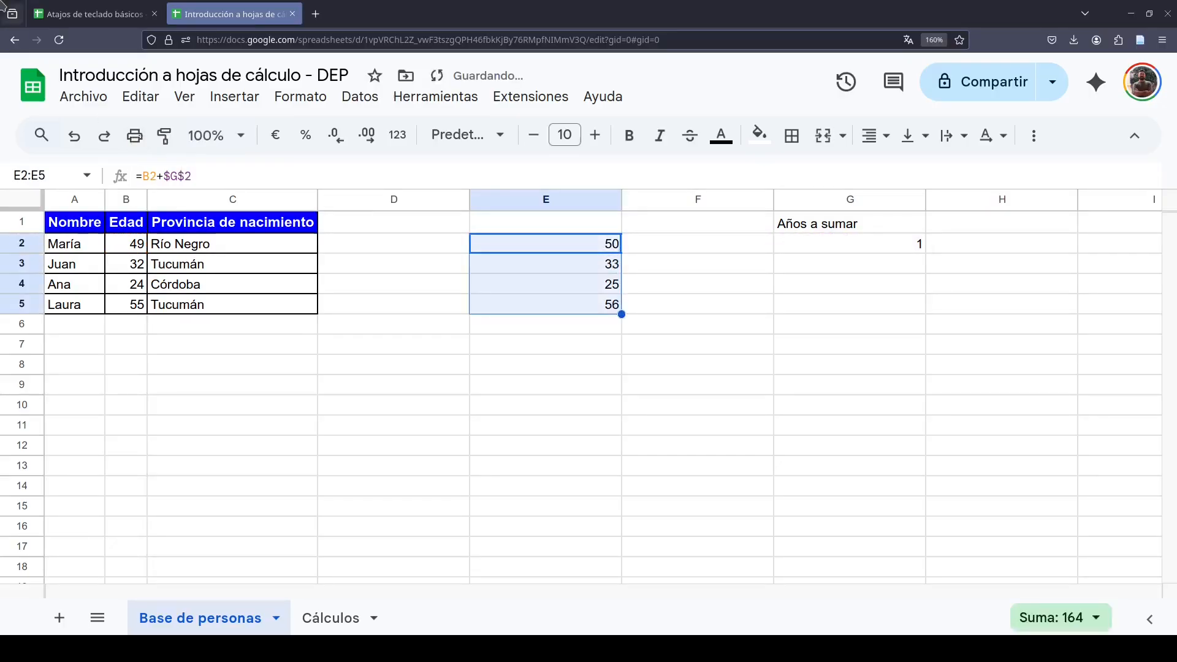
Examine the relative reference B2 and the absolute reference $G$2 in E2's formula, keeping the formula as it is
{"action": "left_click", "coordinate": [542, 244]}
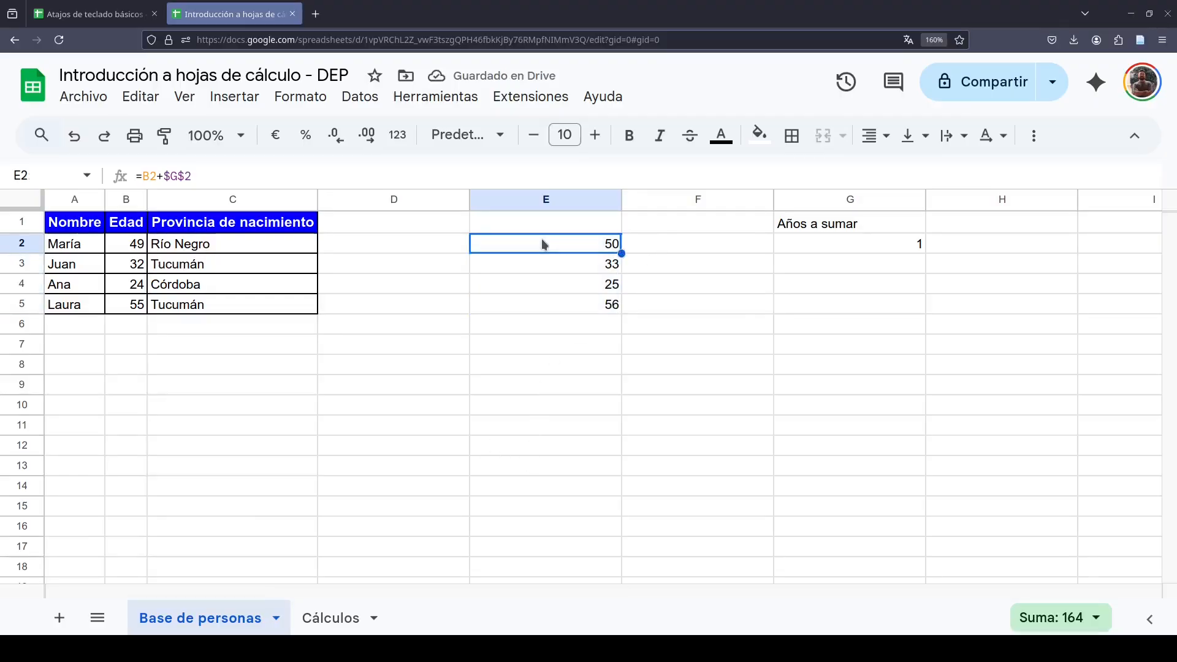
{"action": "left_click", "coordinate": [154, 180]}
{"action": "left_click", "coordinate": [248, 178]}
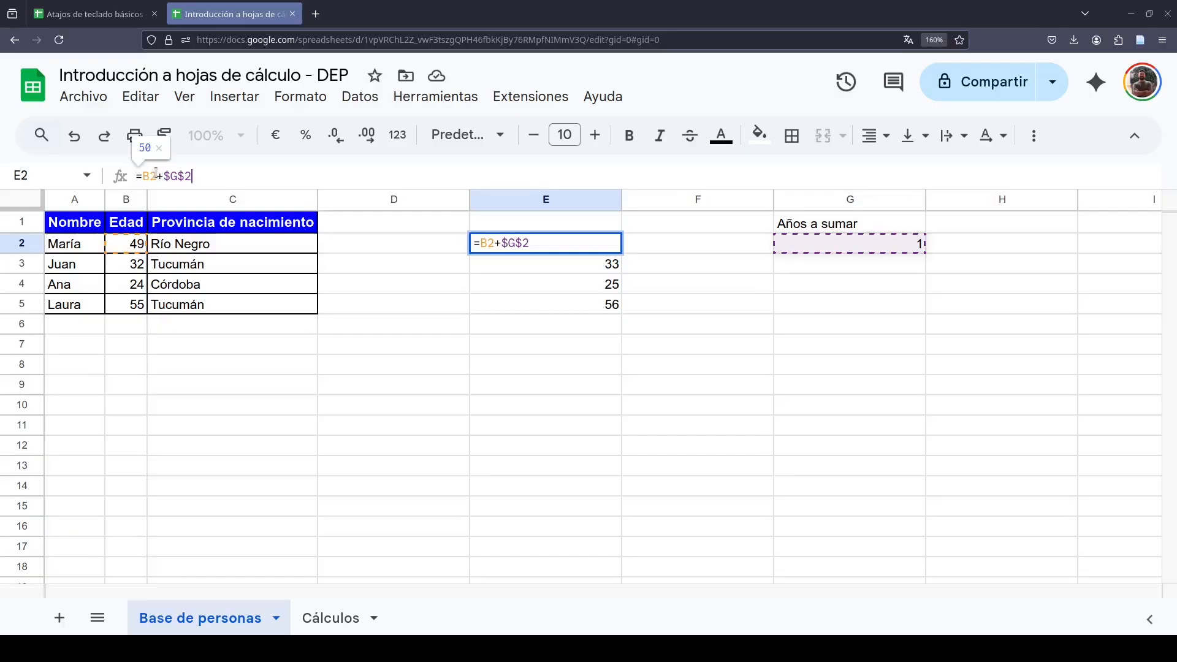
{"action": "left_click_drag", "start_coordinate": [158, 177], "coordinate": [143, 177]}
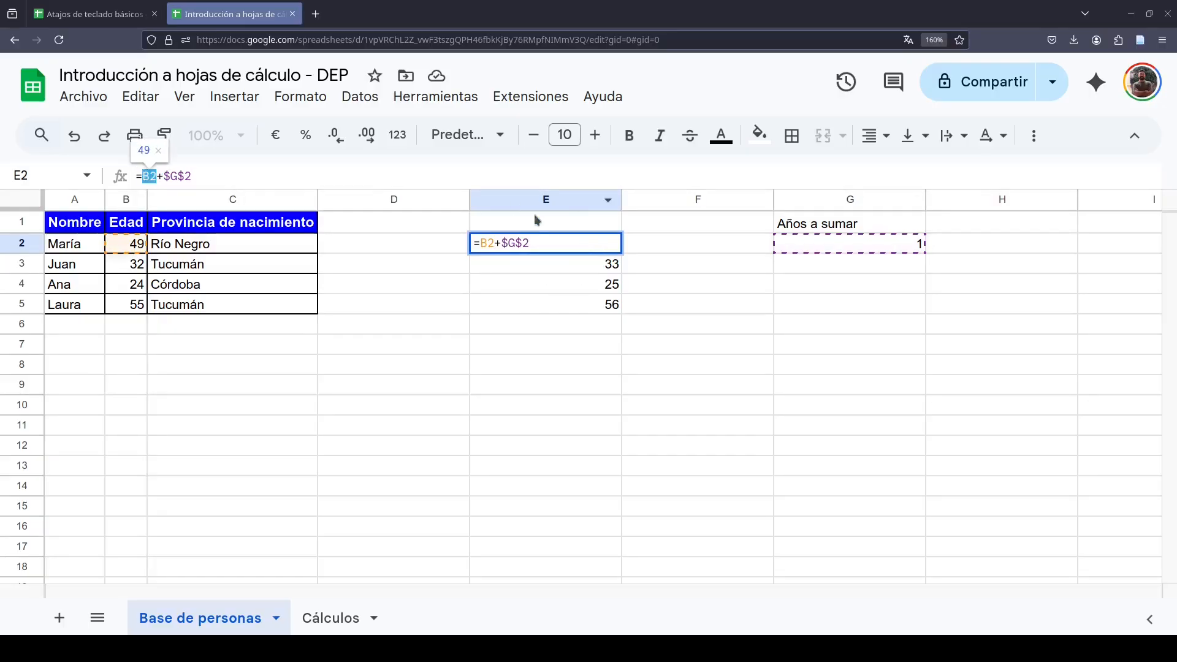
{"action": "left_click", "coordinate": [172, 178]}
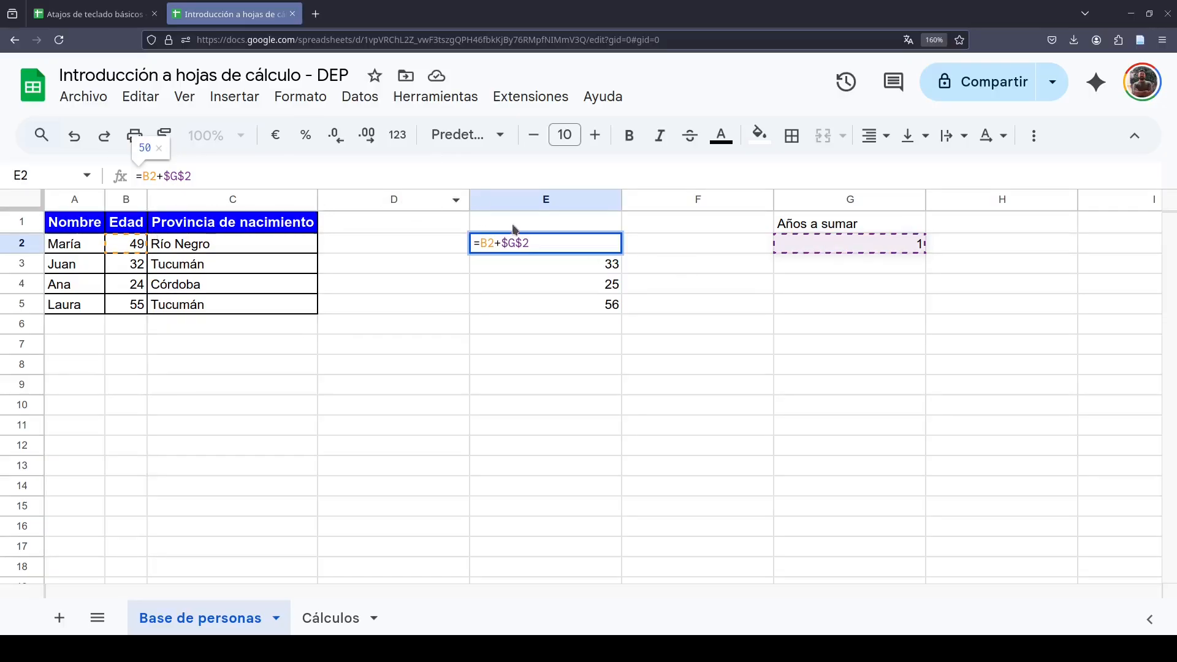
{"action": "left_click", "coordinate": [244, 184]}
{"action": "key", "text": "Escape"}
{"action": "key", "text": "F2"}
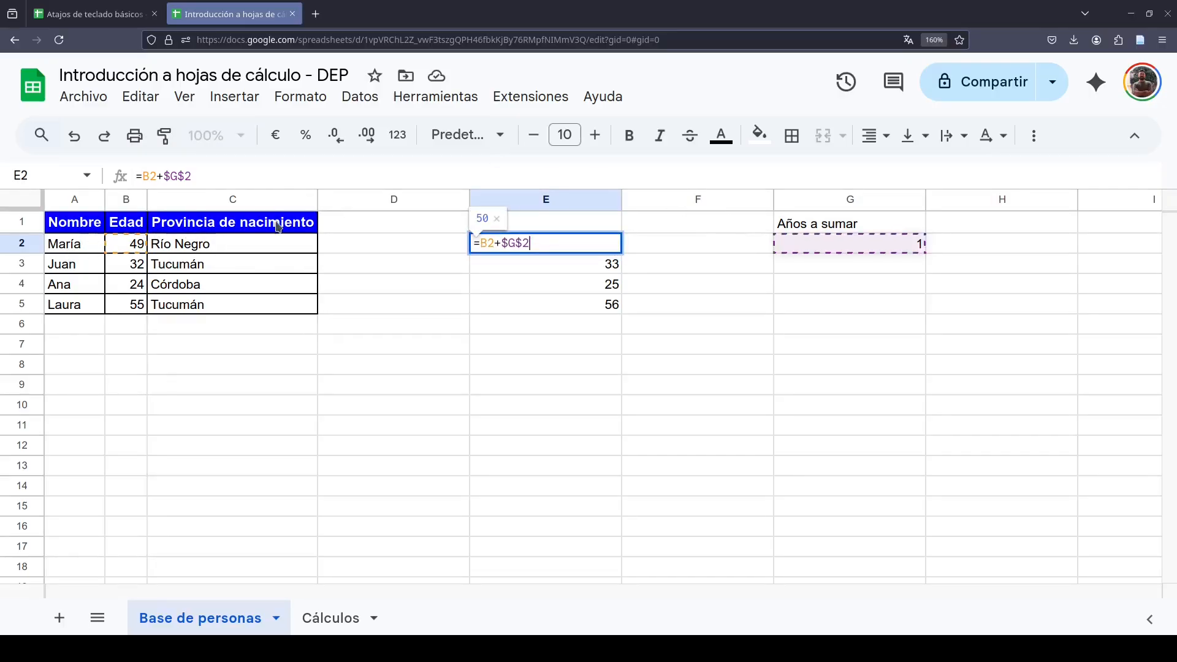
{"action": "double_click", "coordinate": [153, 177]}
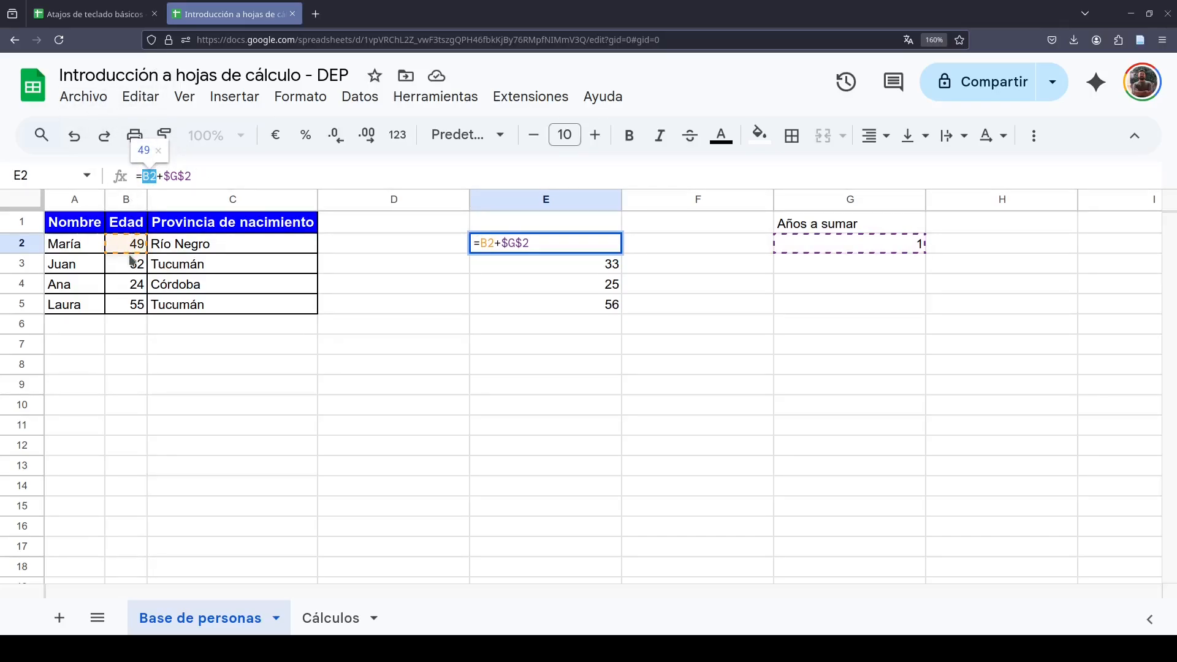
{"action": "left_click", "coordinate": [162, 175]}
{"action": "left_click_drag", "start_coordinate": [162, 176], "coordinate": [192, 176]}
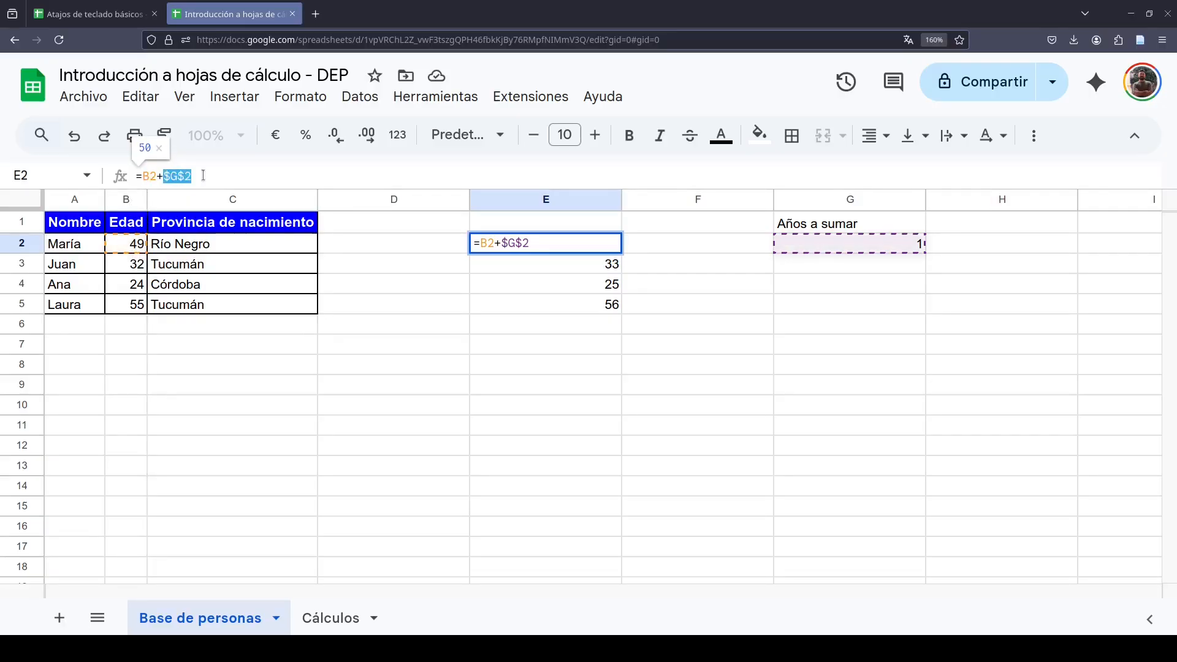
{"action": "left_click", "coordinate": [243, 170]}
{"action": "key", "text": "Return"}
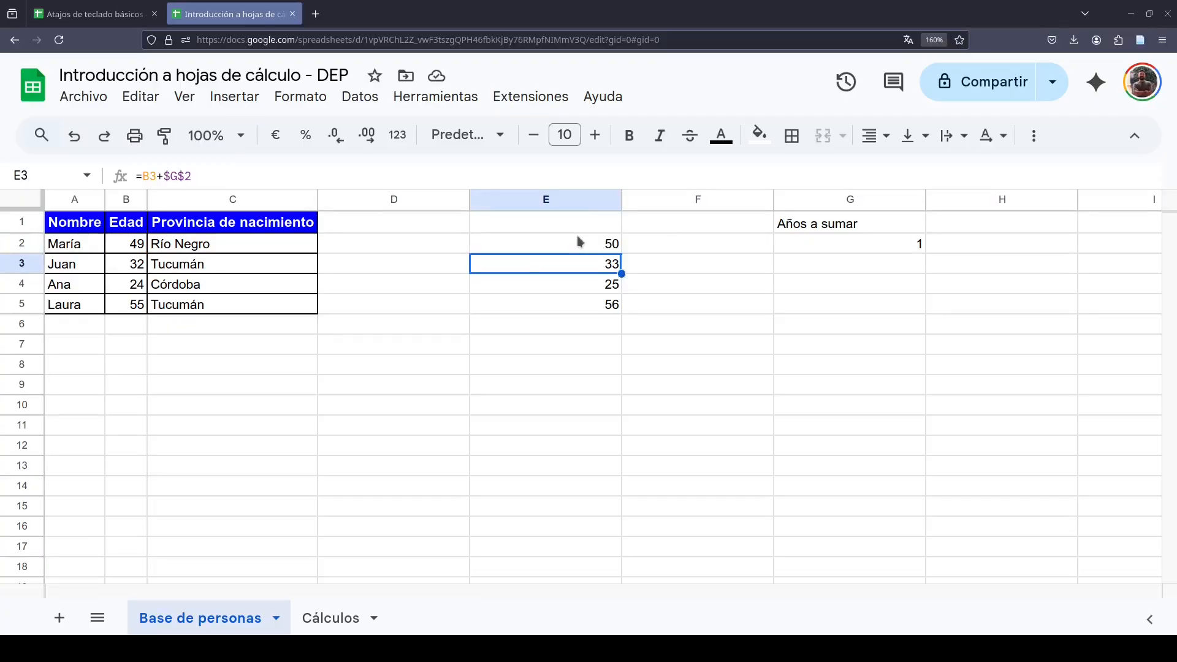
Inspect the references in the filled formulas of cells E3, E4 and E5 one after another
{"action": "key", "text": "F2"}
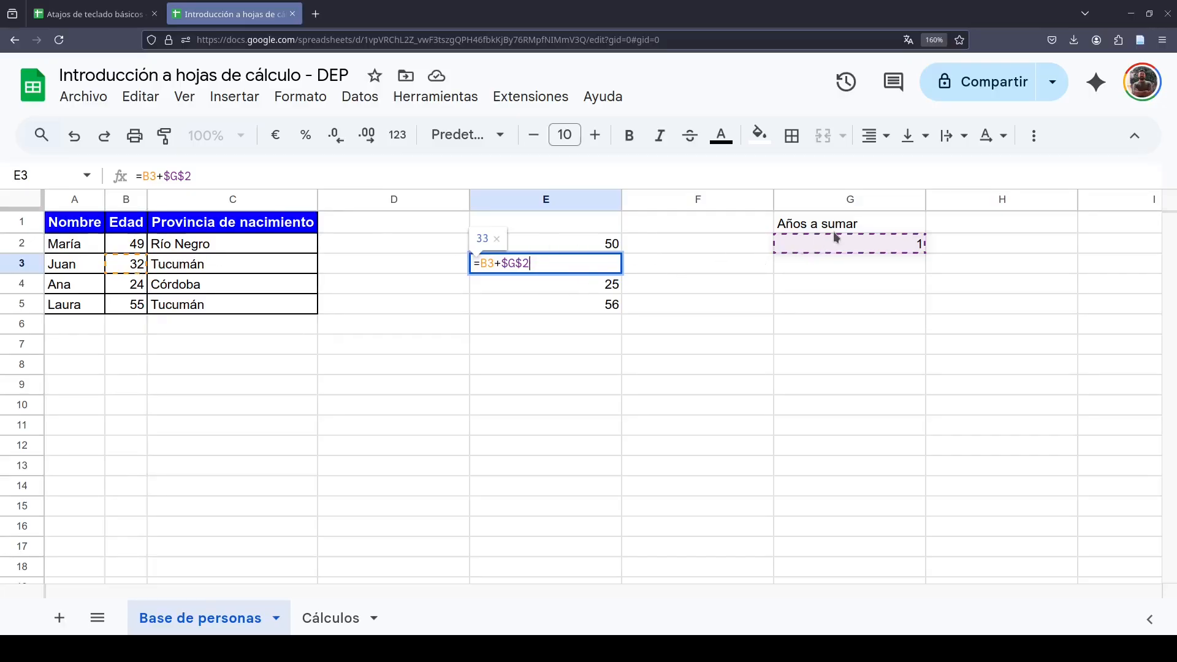
{"action": "key", "text": "Escape"}
{"action": "left_click", "coordinate": [603, 288]}
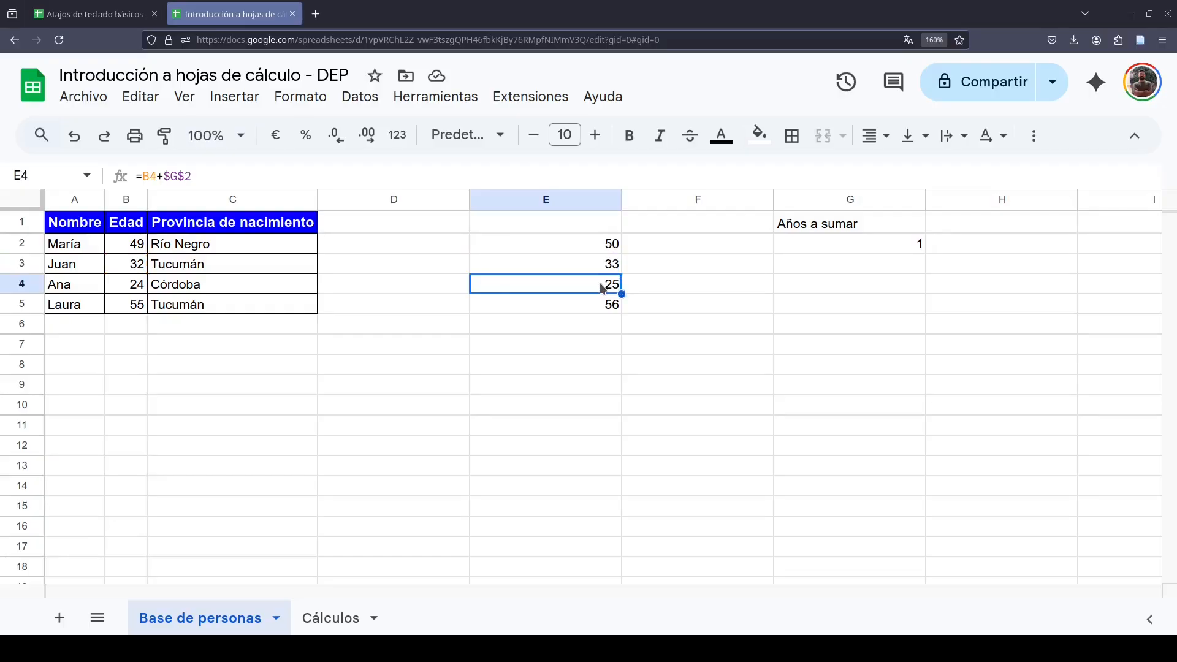
{"action": "key", "text": "F2"}
{"action": "key", "text": "Escape"}
{"action": "left_click", "coordinate": [568, 304]}
{"action": "key", "text": "F2"}
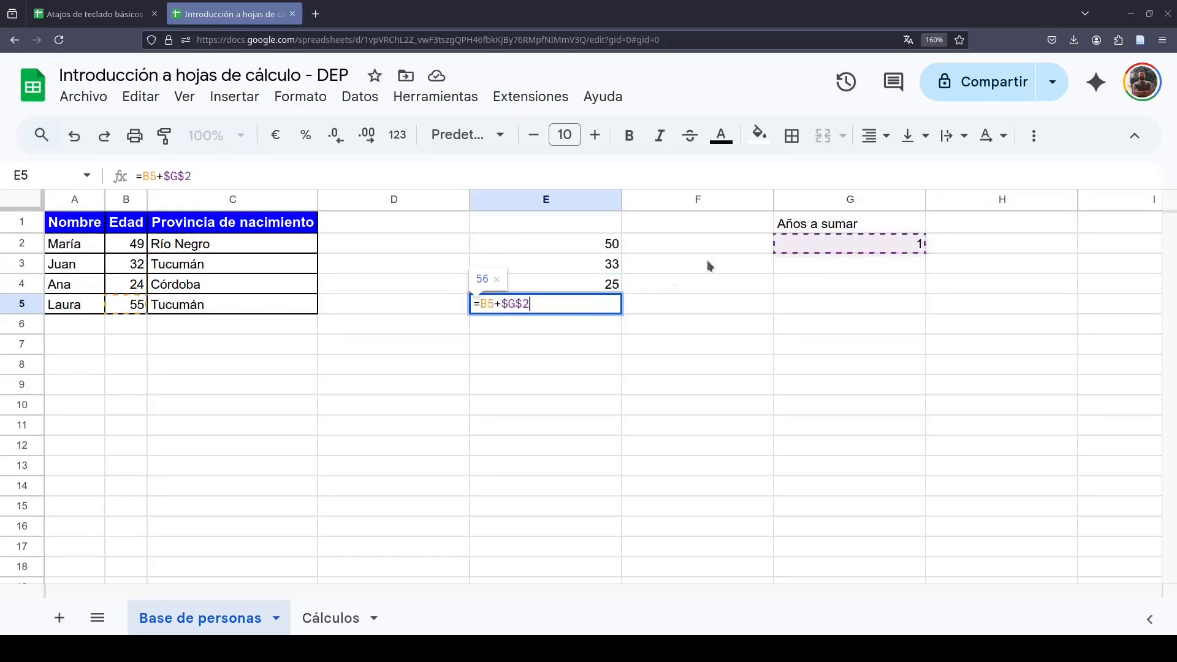
{"action": "key", "text": "Escape"}
Set the years to add in cell G2 successively to 2, 3 and 4
{"action": "left_click", "coordinate": [865, 244]}
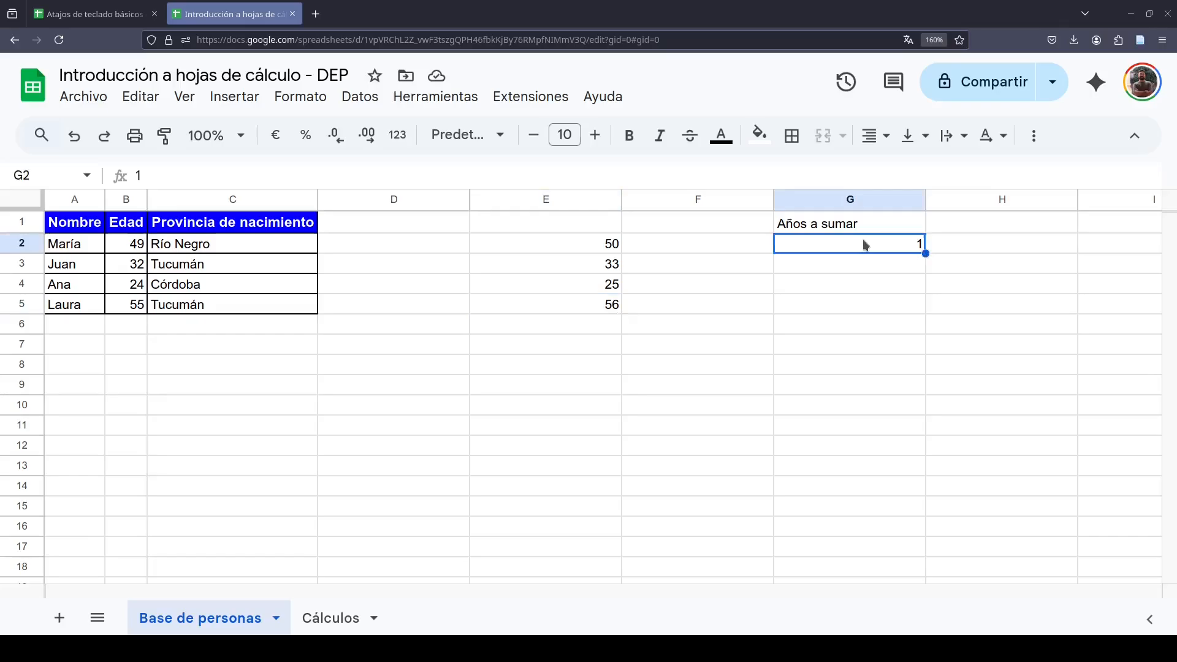
{"action": "type", "text": "2"}
{"action": "key", "text": "Return"}
{"action": "key", "text": "Up"}
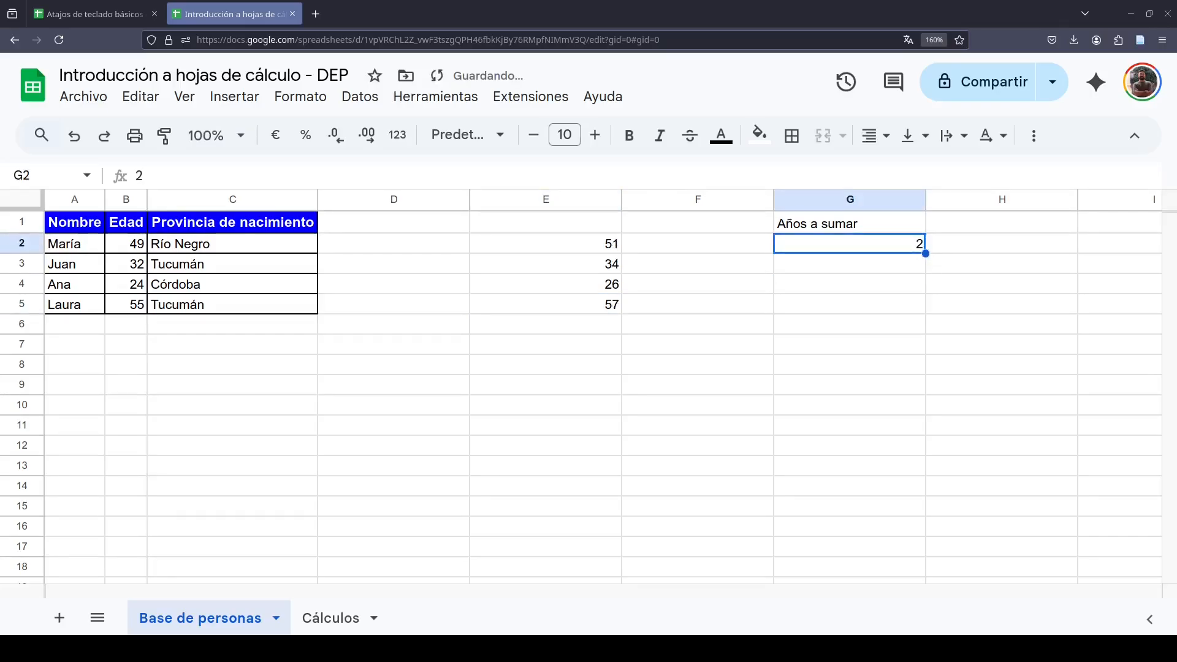
{"action": "type", "text": "3"}
{"action": "key", "text": "Return"}
{"action": "key", "text": "Up"}
{"action": "type", "text": "4"}
{"action": "key", "text": "Return"}
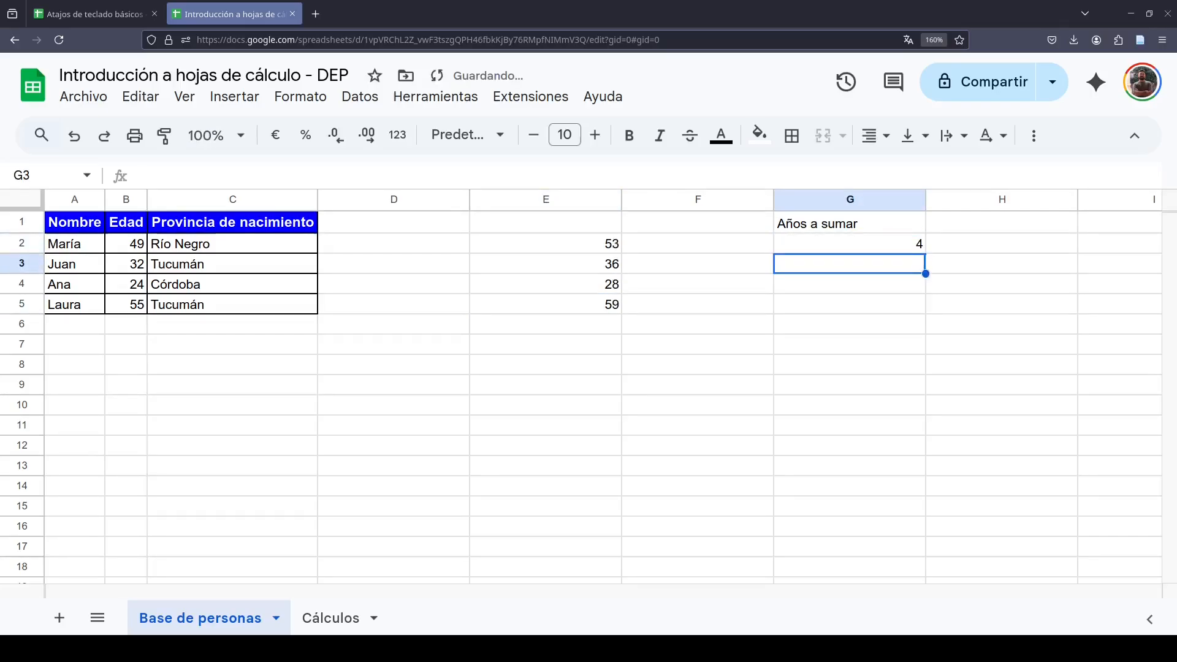
Set the years to add in cell G2 to 5 and check the formulas in E2:E5
{"action": "key", "text": "Up"}
{"action": "type", "text": "5"}
{"action": "key", "text": "Return"}
{"action": "left_click_drag", "start_coordinate": [593, 247], "coordinate": [594, 303]}
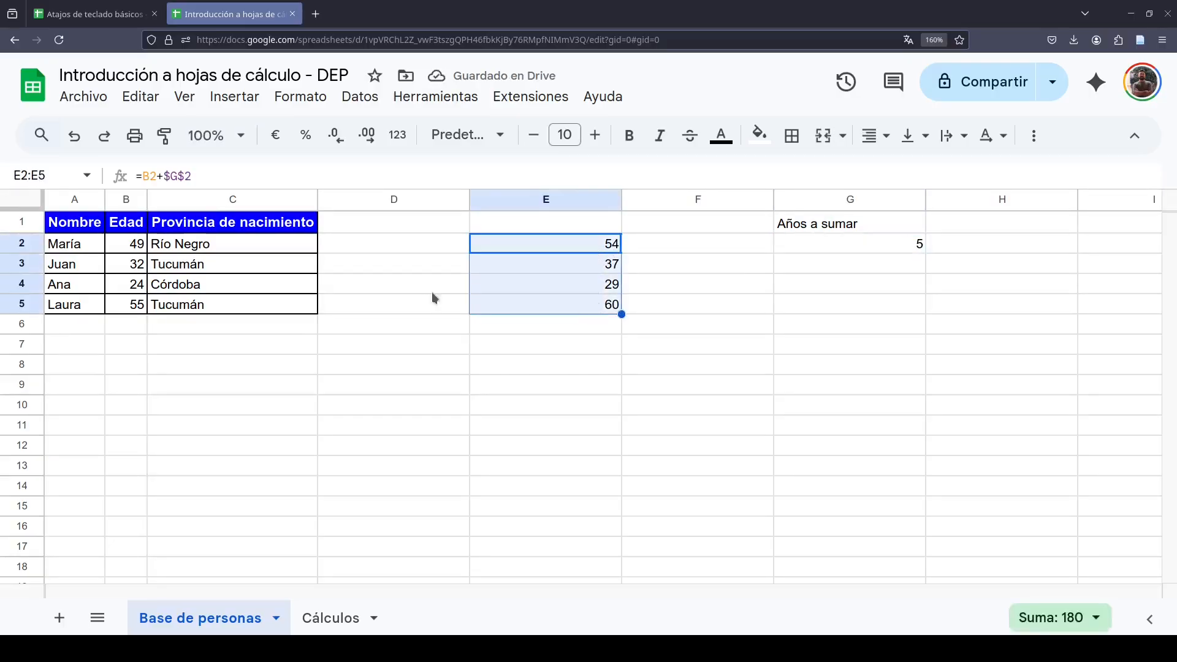
{"action": "key", "text": "F2"}
{"action": "left_click", "coordinate": [865, 268]}
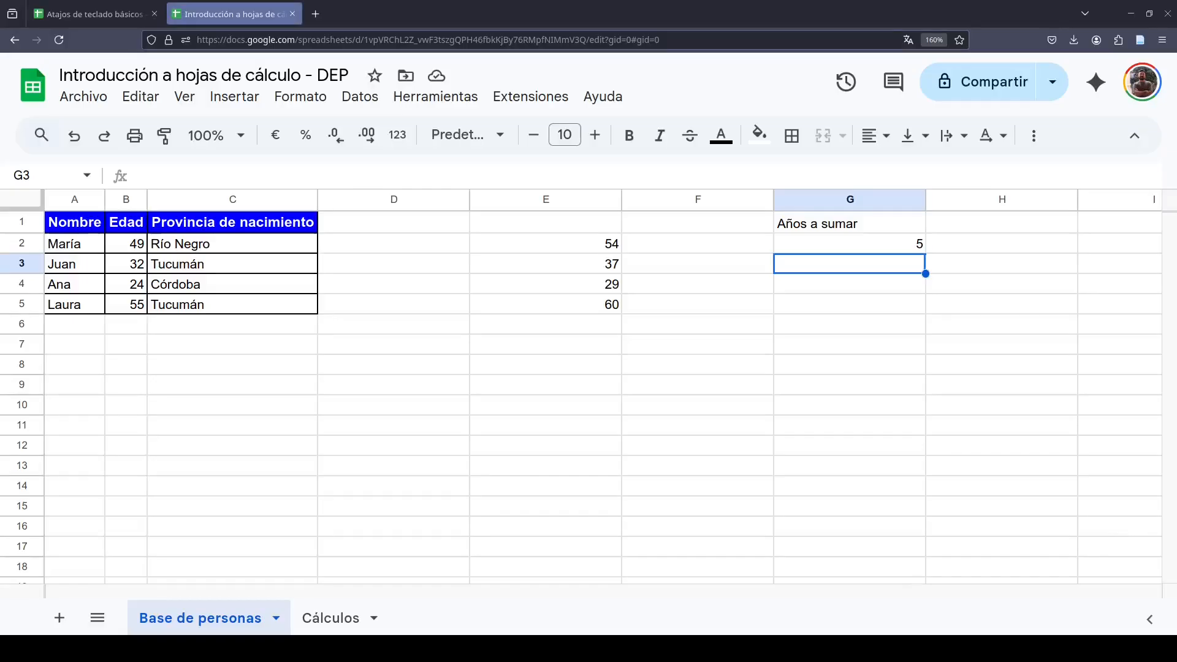
Clear the contents of the range E1:G5, including the "Años a sumar" label and the filled formulas
{"action": "key", "text": "Up"}
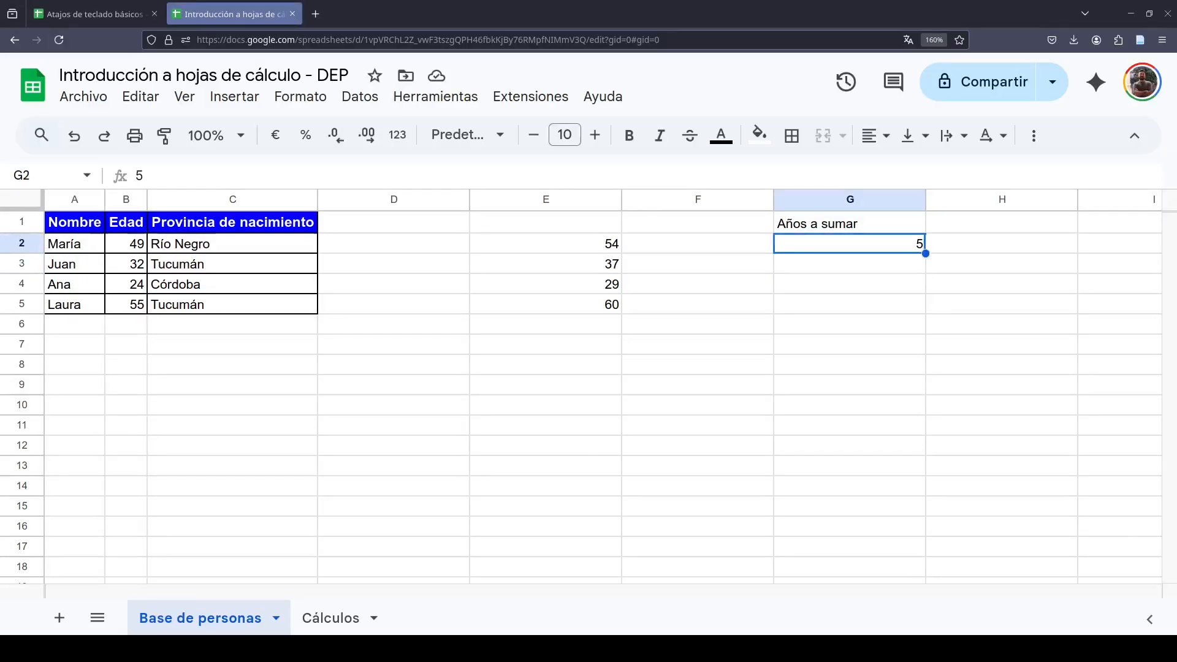
{"action": "key", "text": "Up"}
{"action": "key", "text": "ctrl+shift+Down"}
{"action": "key", "text": "ctrl+shift+Down"}
{"action": "key", "text": "ctrl+shift+Up"}
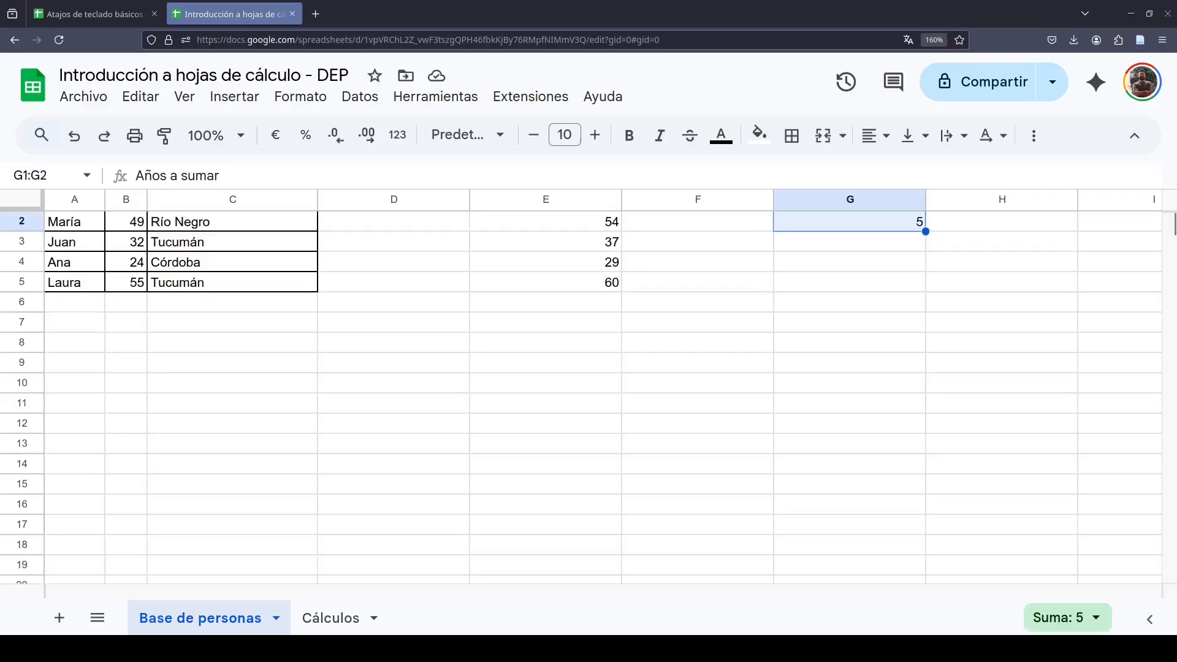
{"action": "key", "text": "shift+Left"}
{"action": "key", "text": "shift+Left"}
{"action": "key", "text": "shift+Left"}
{"action": "key", "text": "shift+Down"}
{"action": "key", "text": "shift+Down"}
{"action": "key", "text": "shift+Right"}
{"action": "key", "text": "shift+Down"}
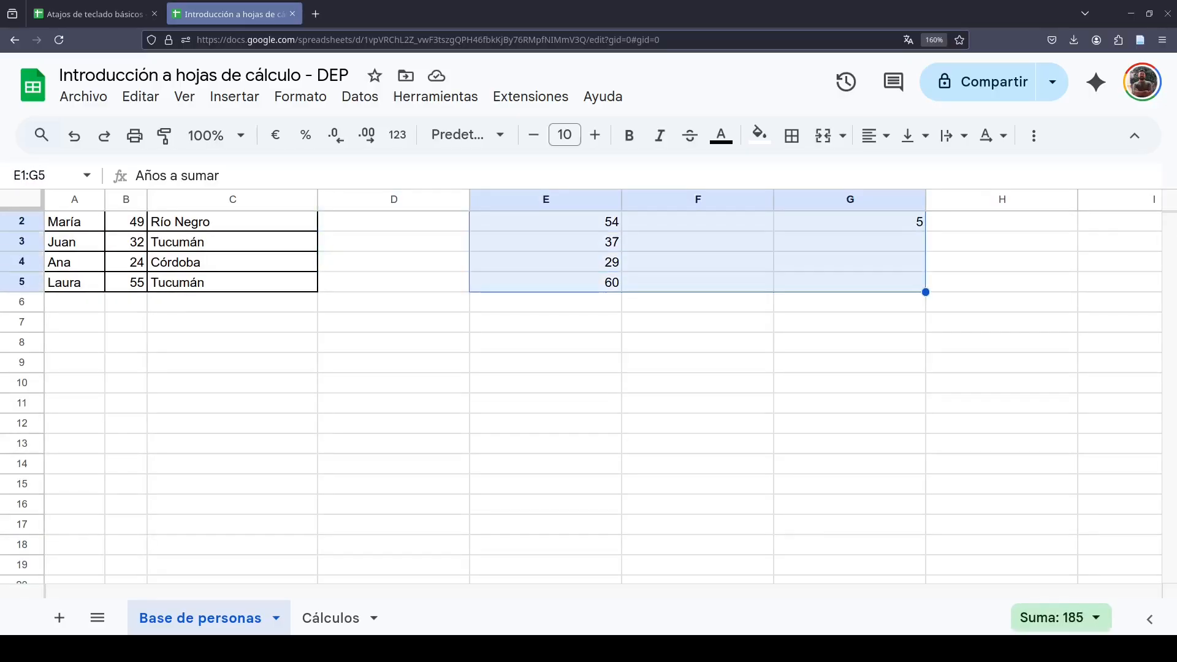
{"action": "key", "text": "Delete"}
Add the four ages in cell E2 with the formula =B2+B3+B4+B5
{"action": "key", "text": "ctrl+Left"}
{"action": "key", "text": "Down"}
{"action": "key", "text": "Right"}
{"action": "key", "text": "Right"}
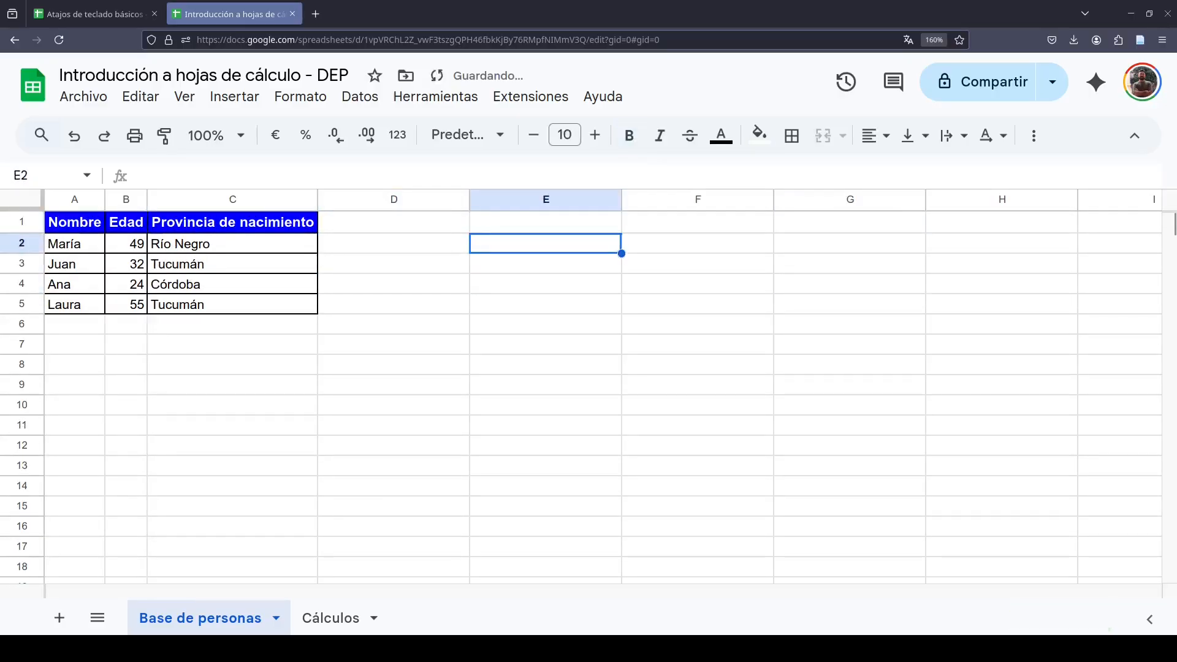
{"action": "type", "text": "="}
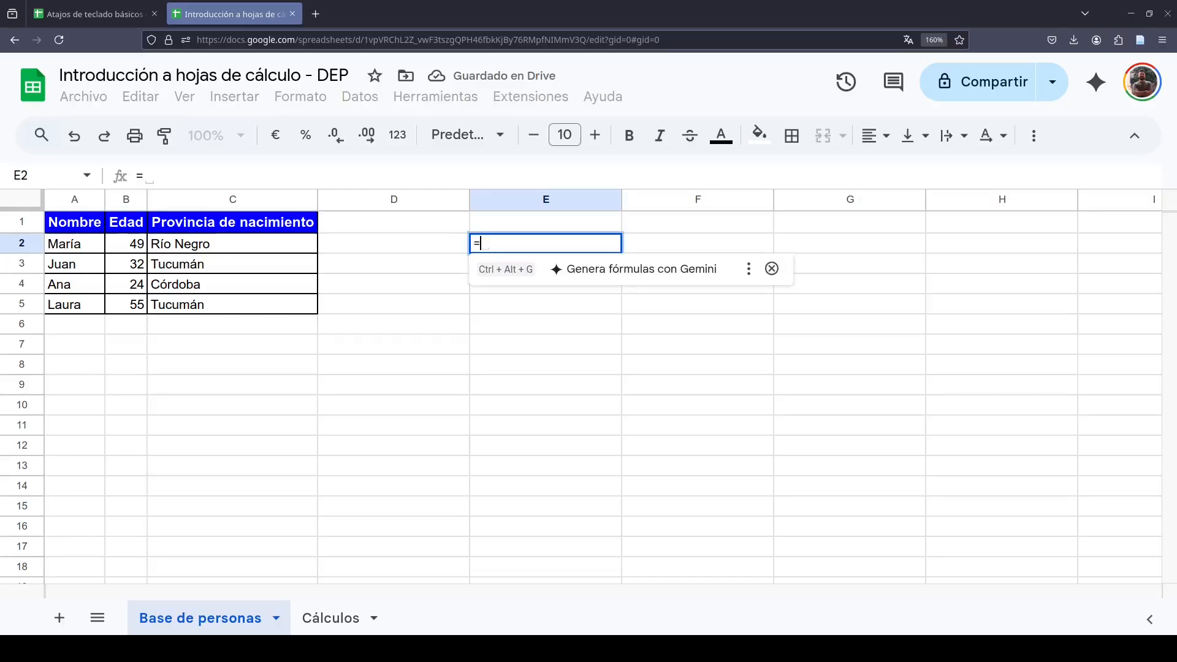
{"action": "key", "text": "Left"}
{"action": "key", "text": "Left"}
{"action": "key", "text": "Left"}
{"action": "type", "text": "+"}
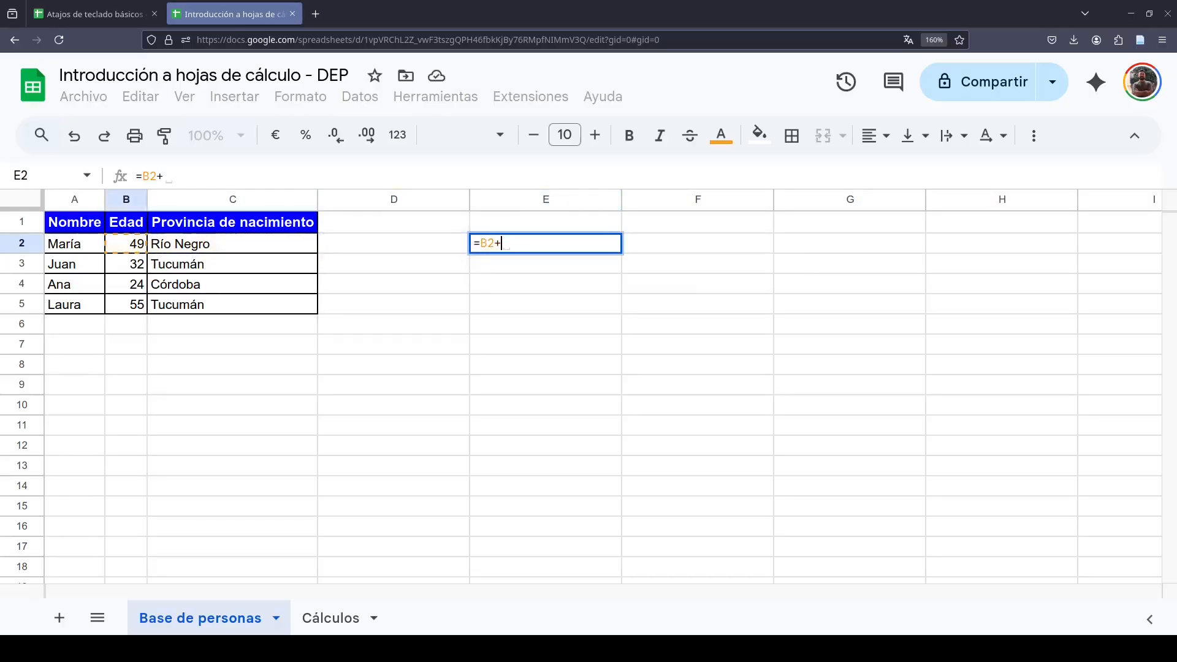
{"action": "key", "text": "Right"}
{"action": "key", "text": "Left"}
{"action": "key", "text": "Down"}
{"action": "type", "text": "+"}
{"action": "key", "text": "Left"}
{"action": "key", "text": "Left"}
{"action": "key", "text": "Left"}
{"action": "key", "text": "Down"}
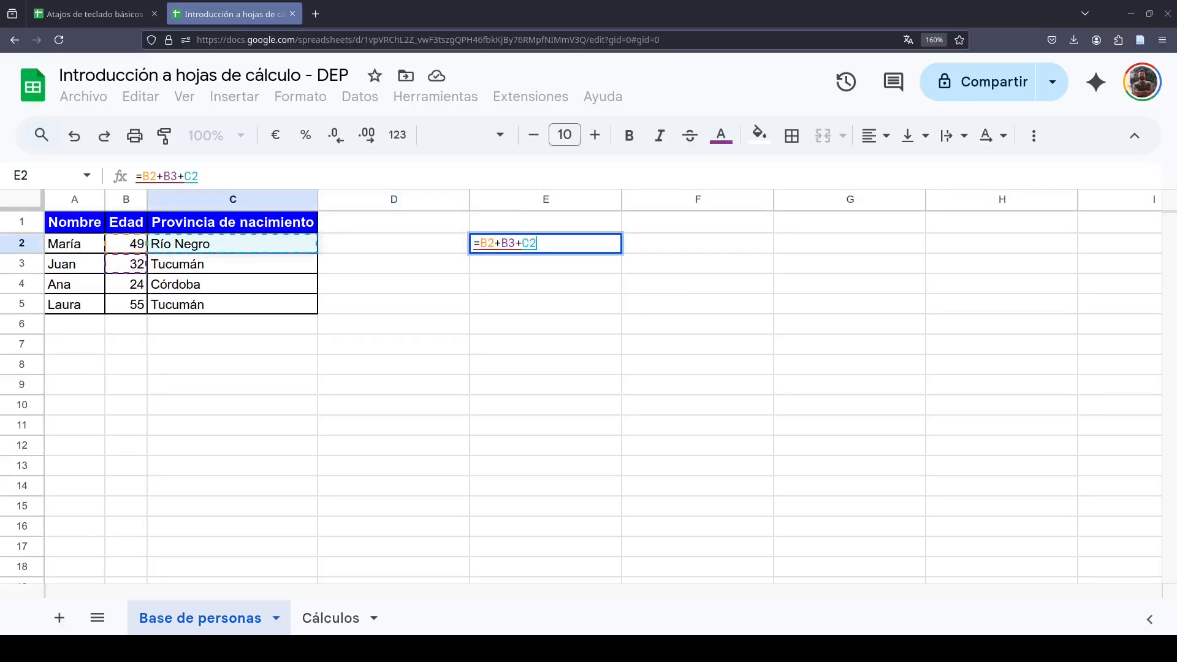
{"action": "key", "text": "Down"}
{"action": "type", "text": "+"}
{"action": "key", "text": "Left"}
{"action": "key", "text": "Left"}
{"action": "key", "text": "Left"}
{"action": "key", "text": "Down"}
{"action": "key", "text": "Down"}
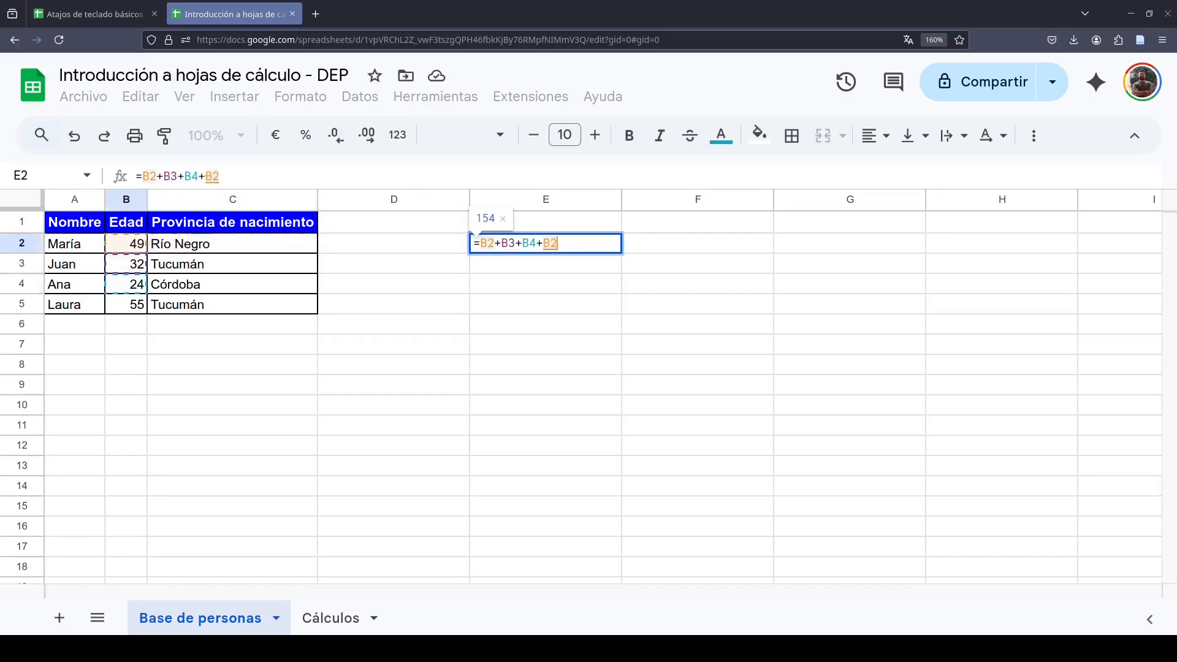
{"action": "key", "text": "Down"}
{"action": "key", "text": "Return"}
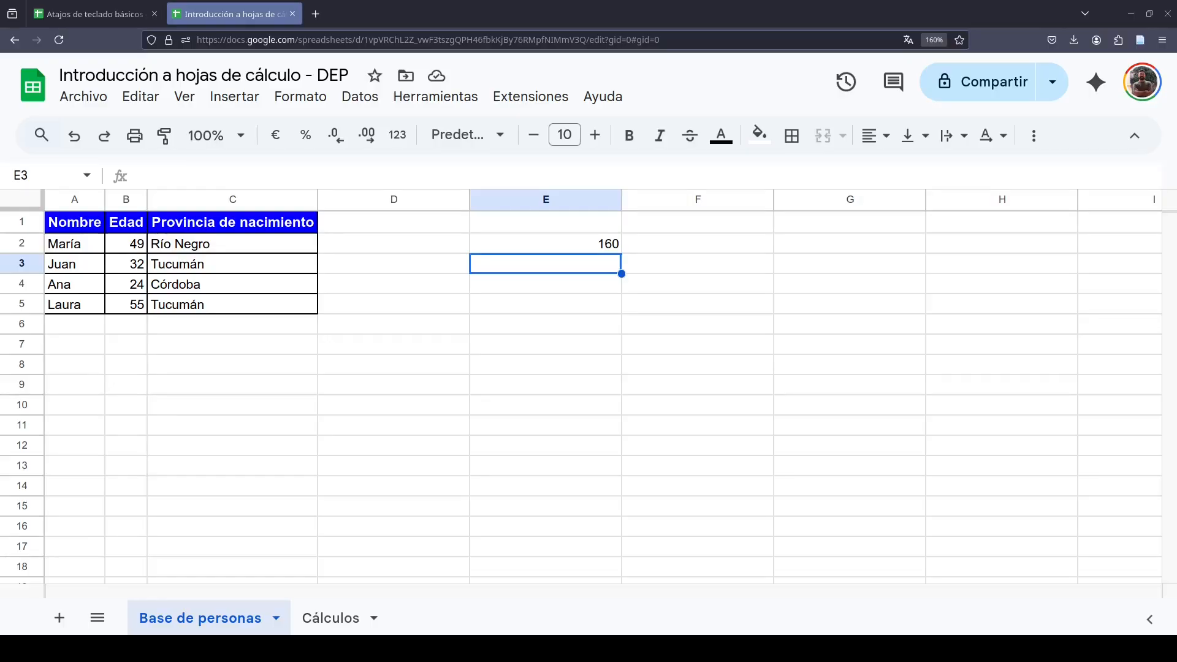
Delete the addition formula from E2 and start a new formula in that cell
{"action": "key", "text": "Up"}
{"action": "key", "text": "Delete"}
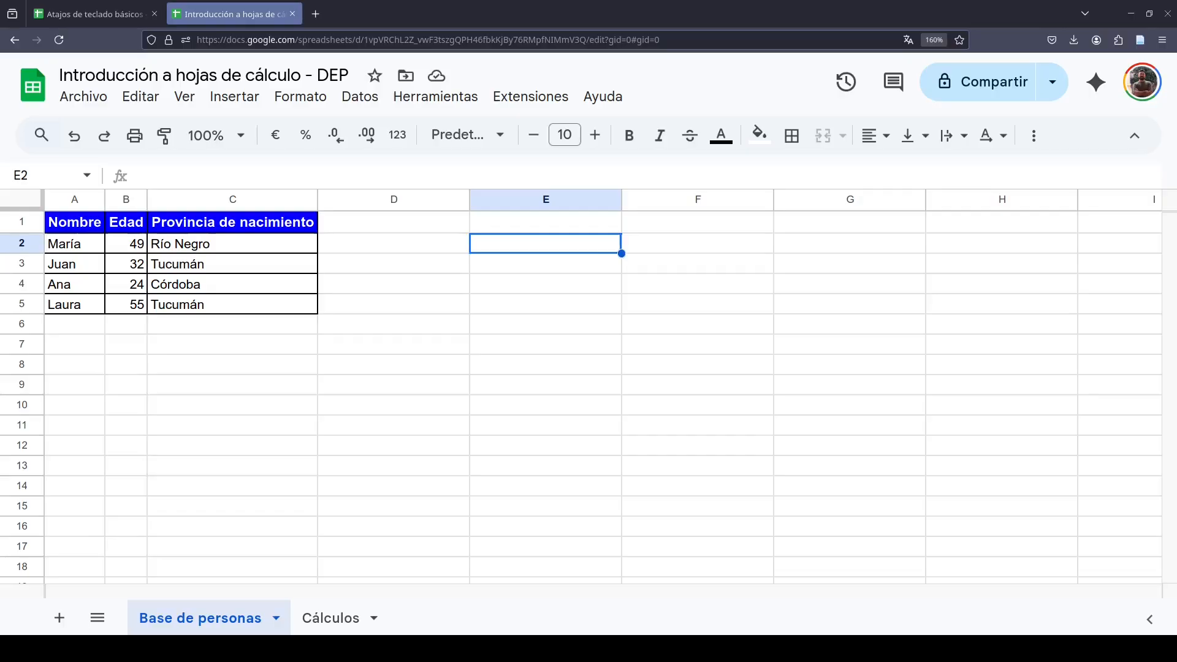
{"action": "type", "text": "="}
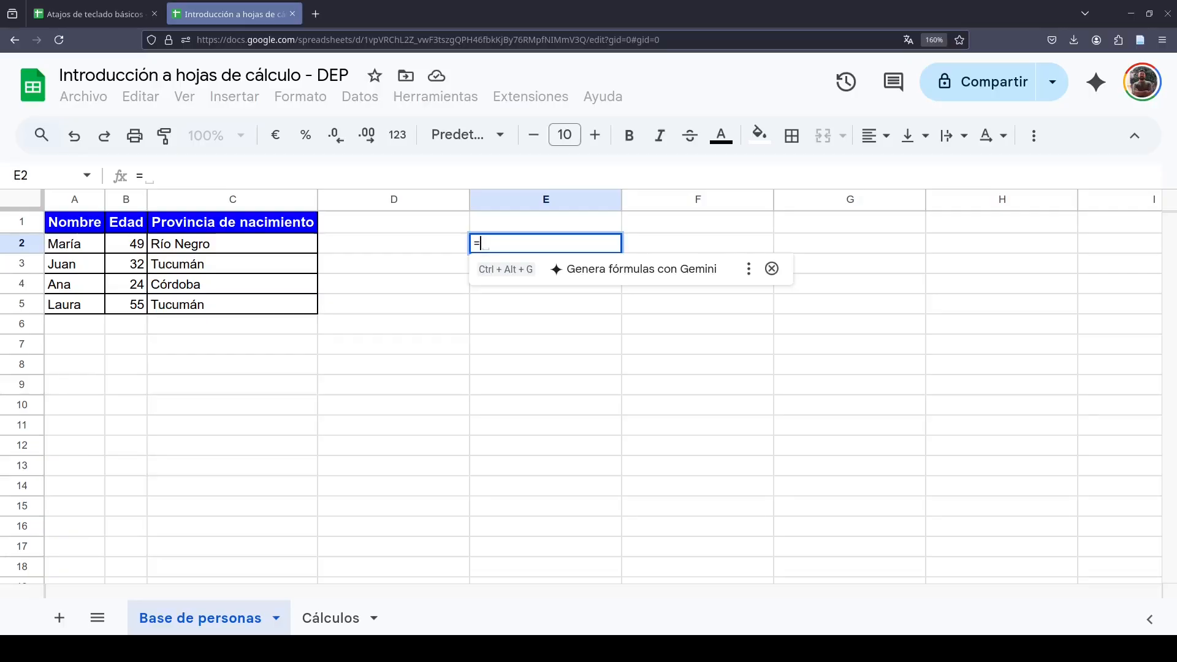
{"action": "type", "text": "SUMA"}
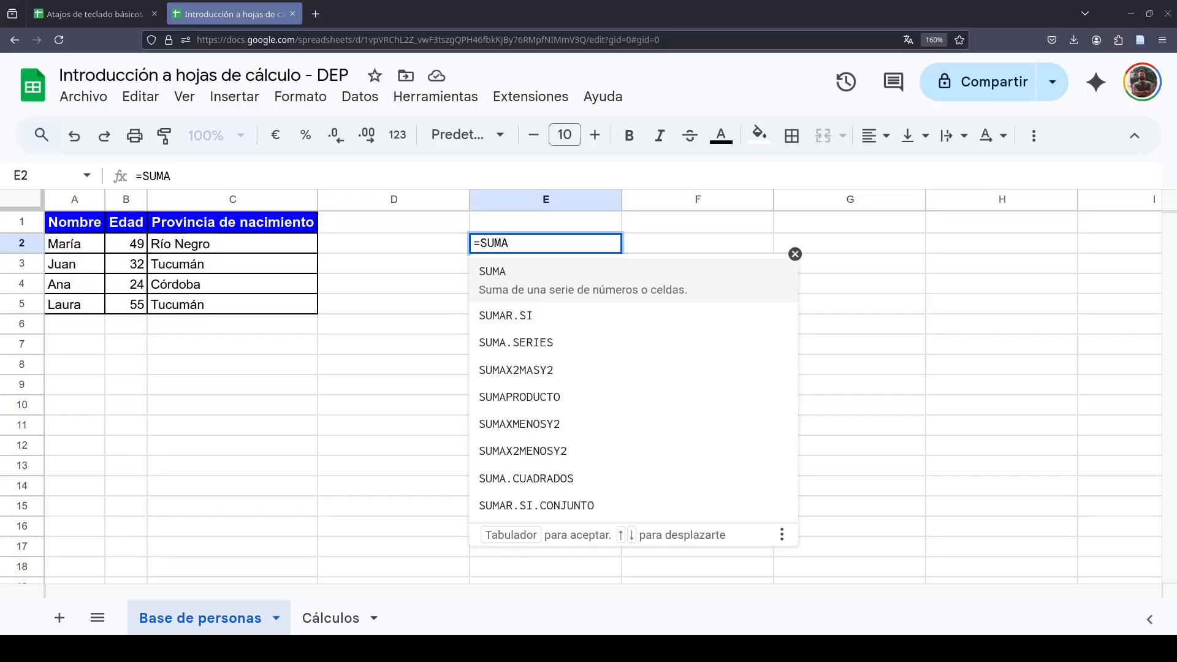
{"action": "key", "text": "BackSpace"}
{"action": "key", "text": "BackSpace"}
{"action": "key", "text": "BackSpace"}
{"action": "key", "text": "BackSpace"}
Complete E2's formula as =suma(B2:B5) to add the four ages as one range
{"action": "type", "text": "s"}
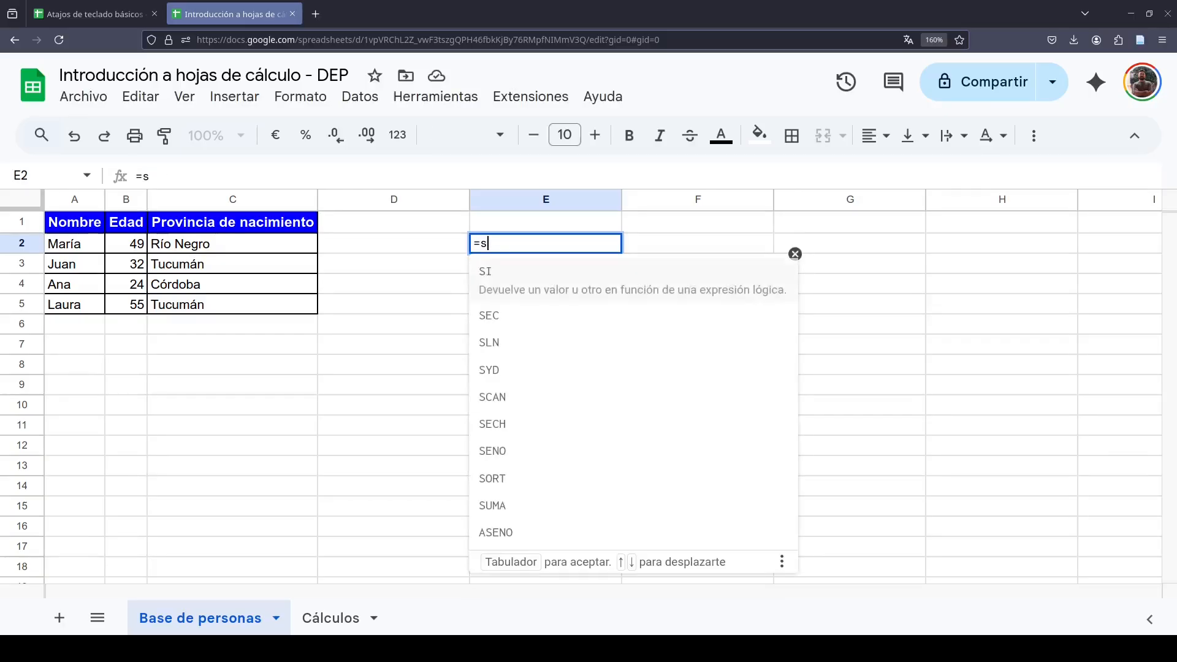
{"action": "type", "text": "uma"}
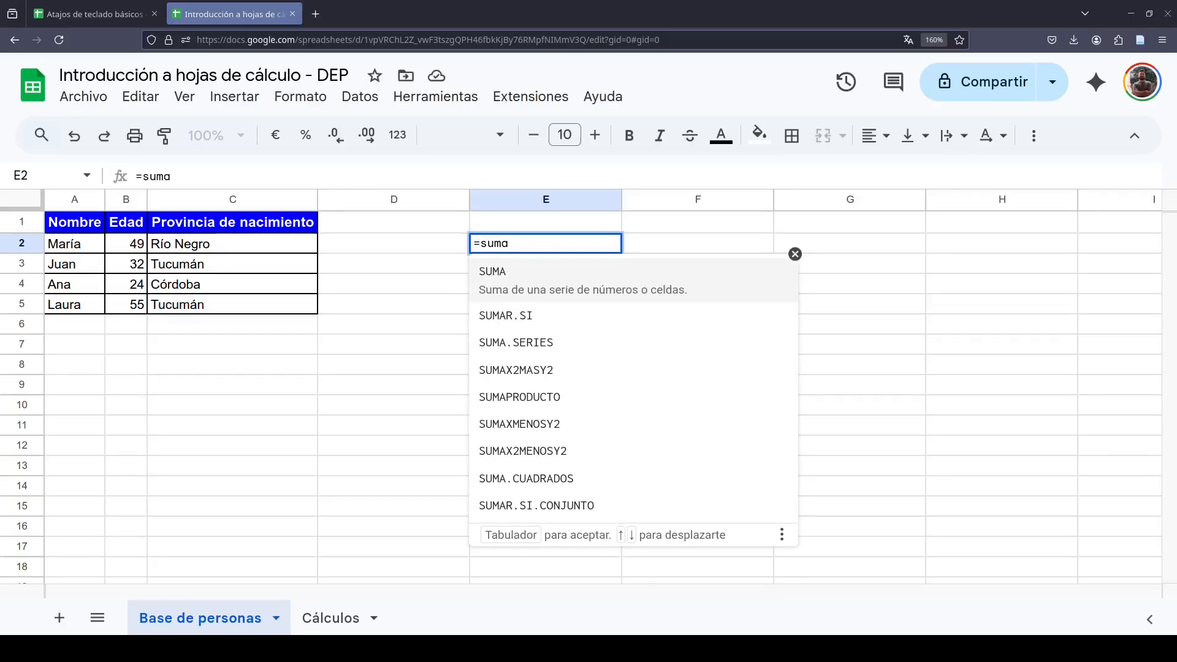
{"action": "key", "text": "Up"}
{"action": "type", "text": "("}
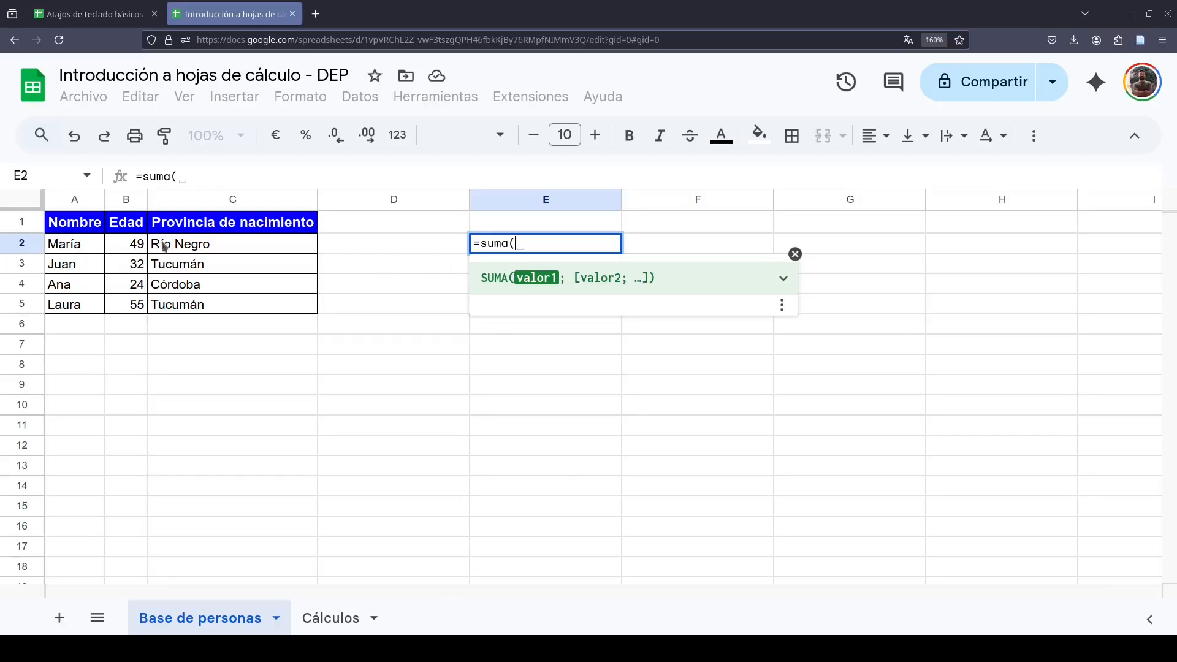
{"action": "left_click_drag", "start_coordinate": [143, 246], "coordinate": [134, 307]}
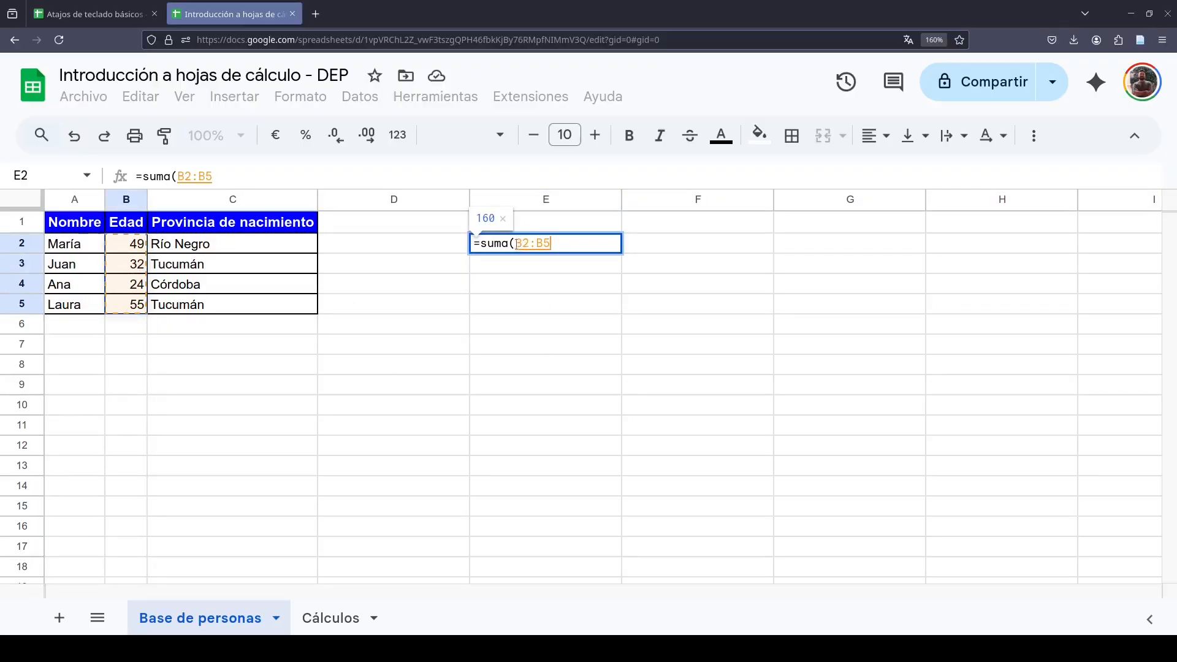
{"action": "left_click", "coordinate": [554, 243]}
{"action": "type", "text": ")"}
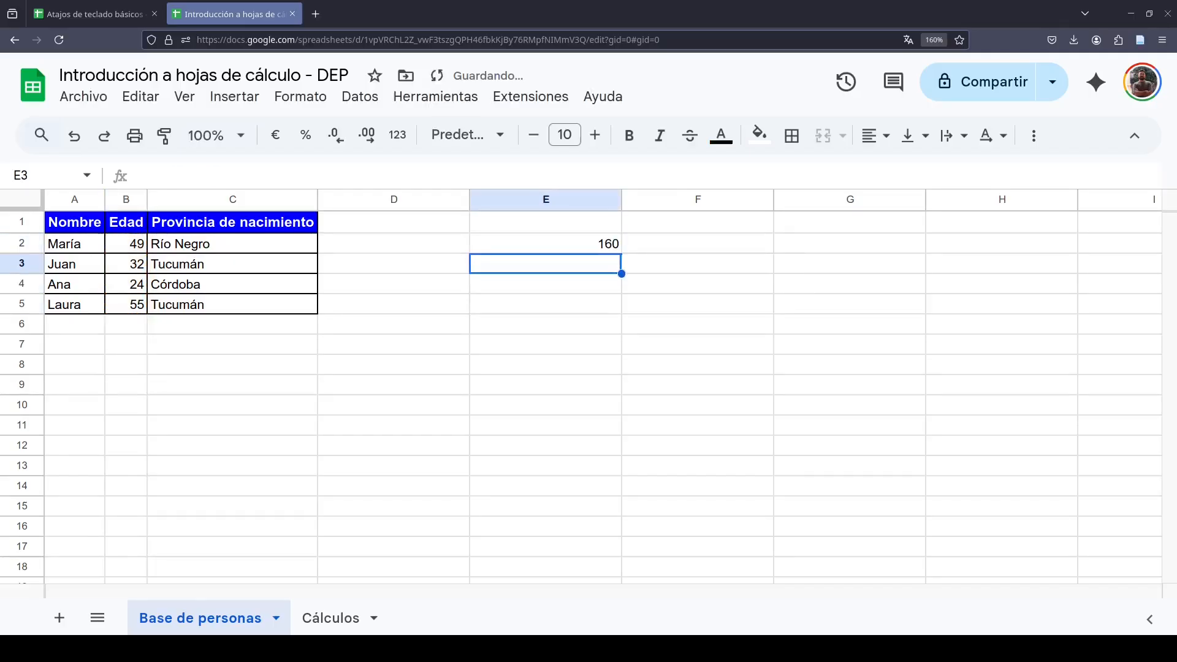
Inspect the range B2:B5 in E2's SUMA formula, keeping the formula as it is
{"action": "left_click", "coordinate": [528, 236]}
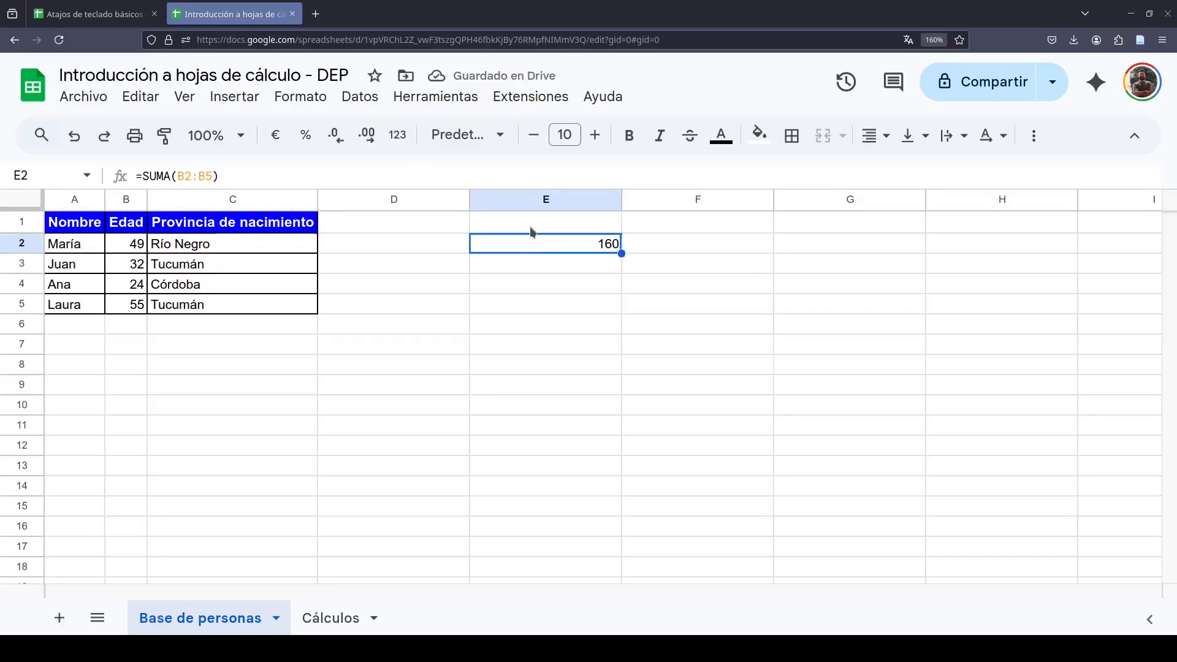
{"action": "left_click", "coordinate": [194, 176]}
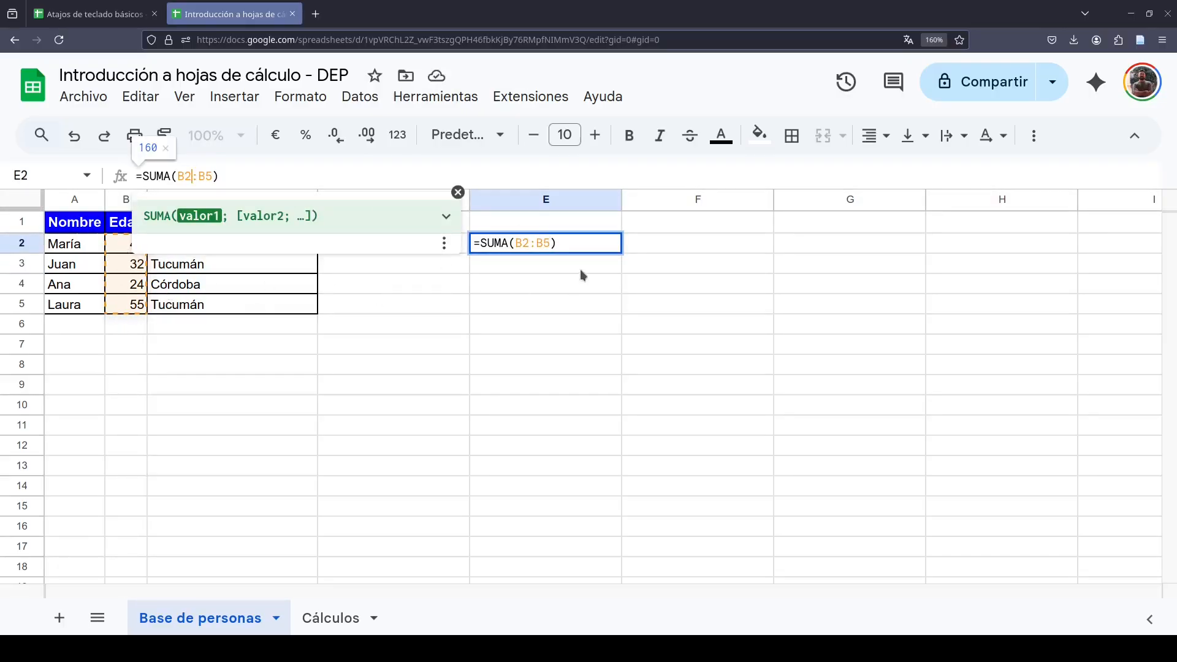
{"action": "key", "text": "Return"}
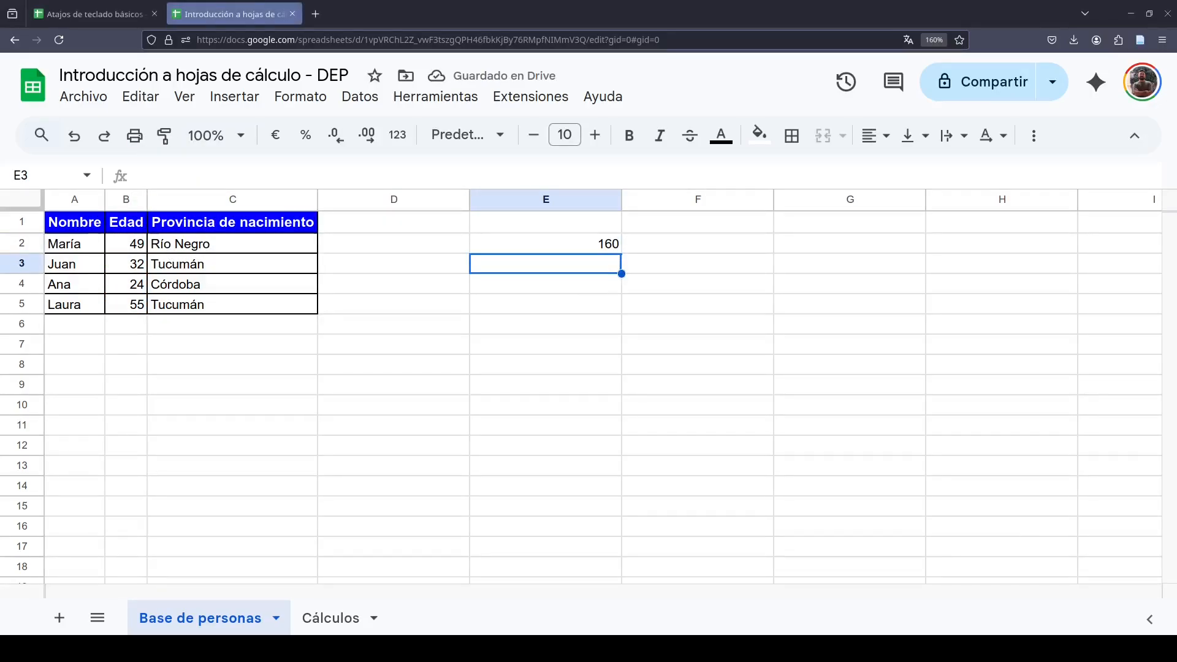
Start a SUMA formula in cell E3 with B2 as the first argument, followed by a semicolon
{"action": "type", "text": "="}
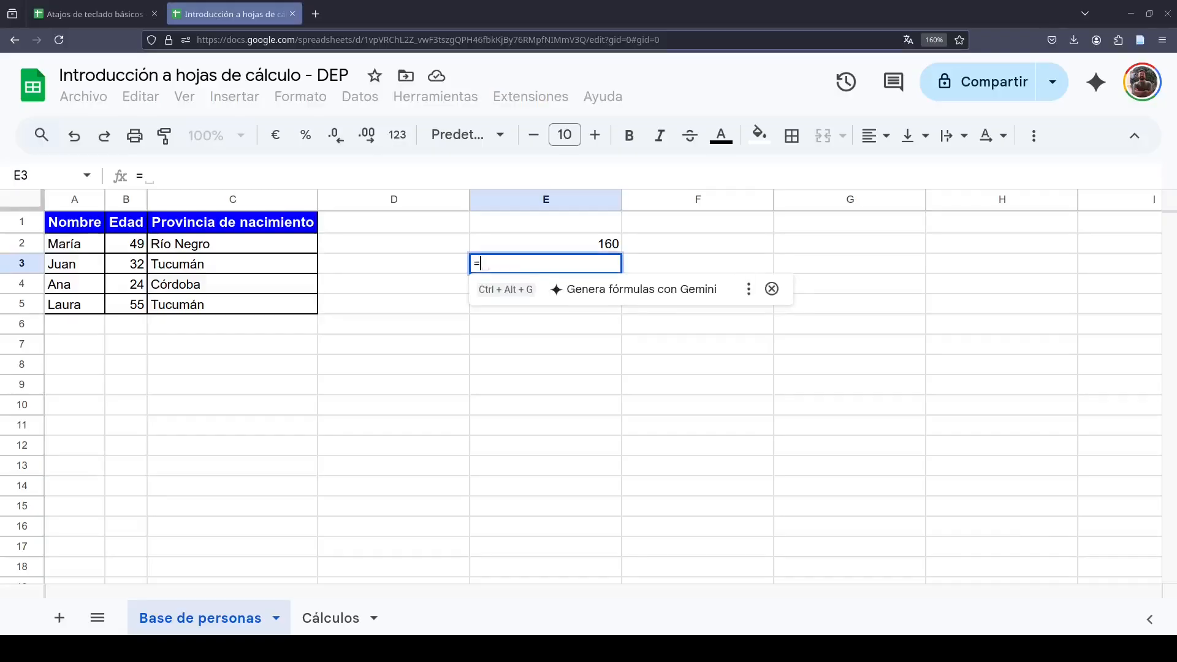
{"action": "type", "text": "SUMA("}
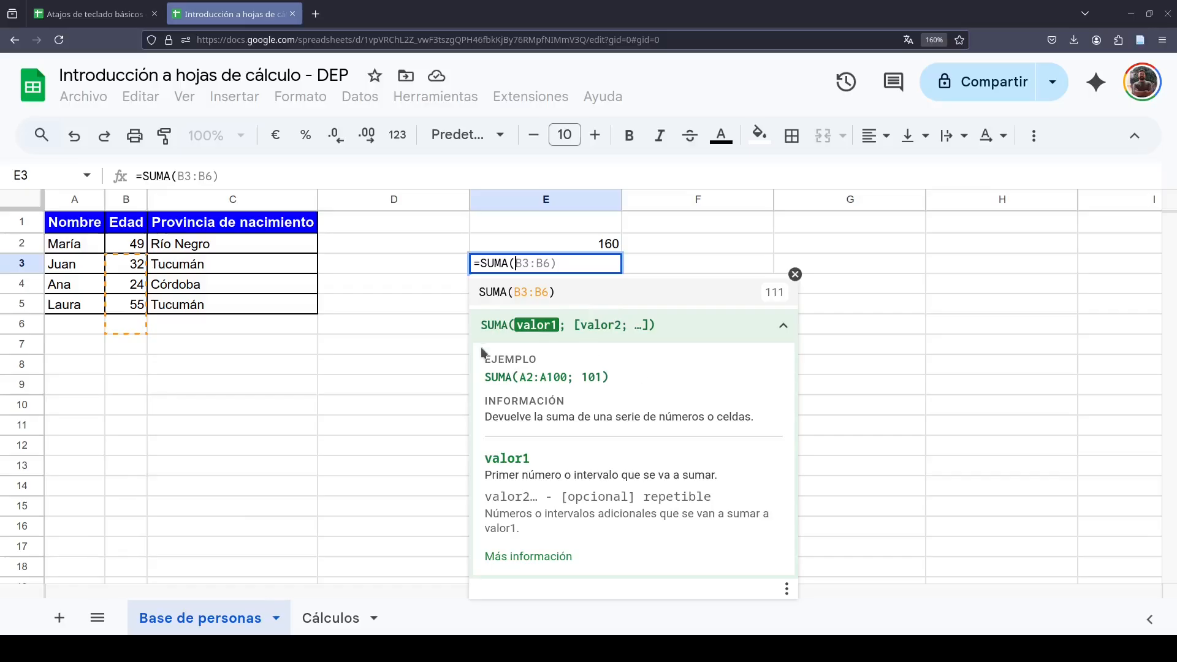
{"action": "left_click", "coordinate": [122, 249]}
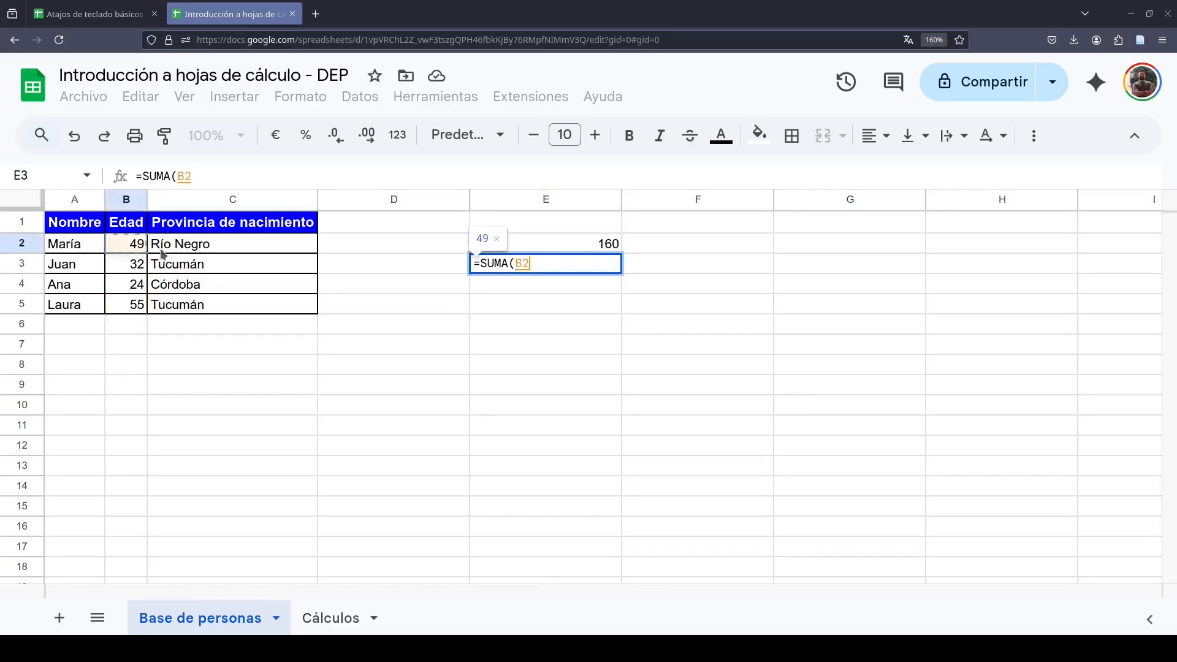
{"action": "left_click", "coordinate": [547, 267]}
{"action": "type", "text": ";"}
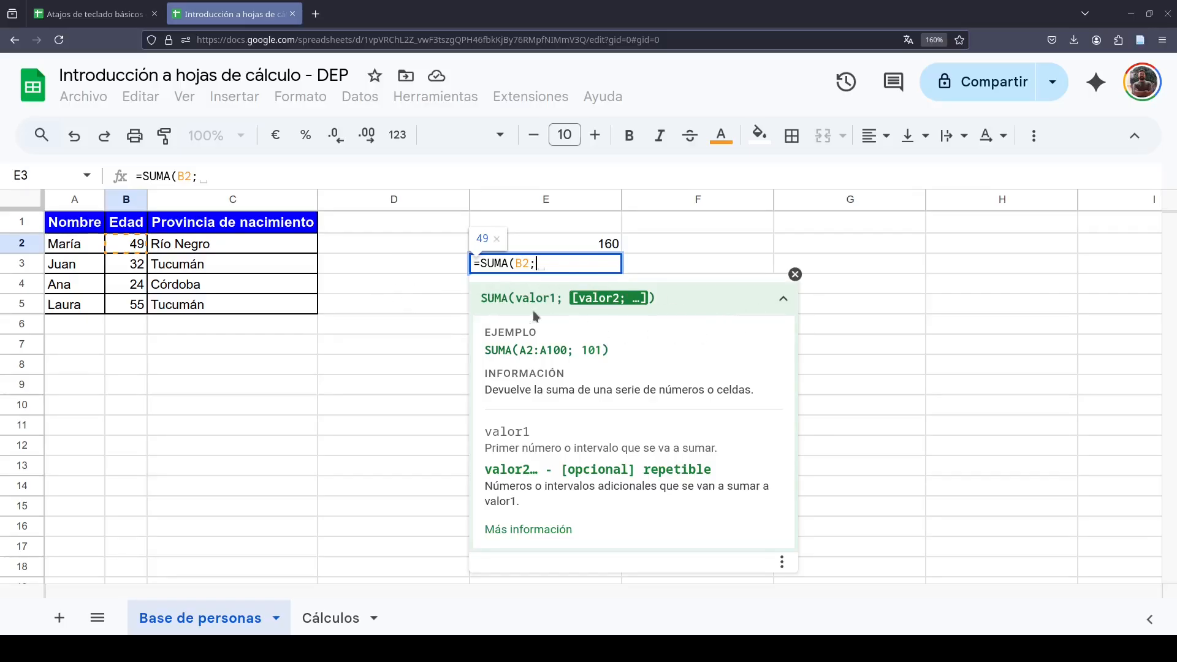
Examine SUMA's syntax help, its optional arguments and the semicolon separator in the example, and return to editing E3's formula
{"action": "left_click_drag", "start_coordinate": [484, 297], "coordinate": [515, 298]}
{"action": "left_click", "coordinate": [662, 300]}
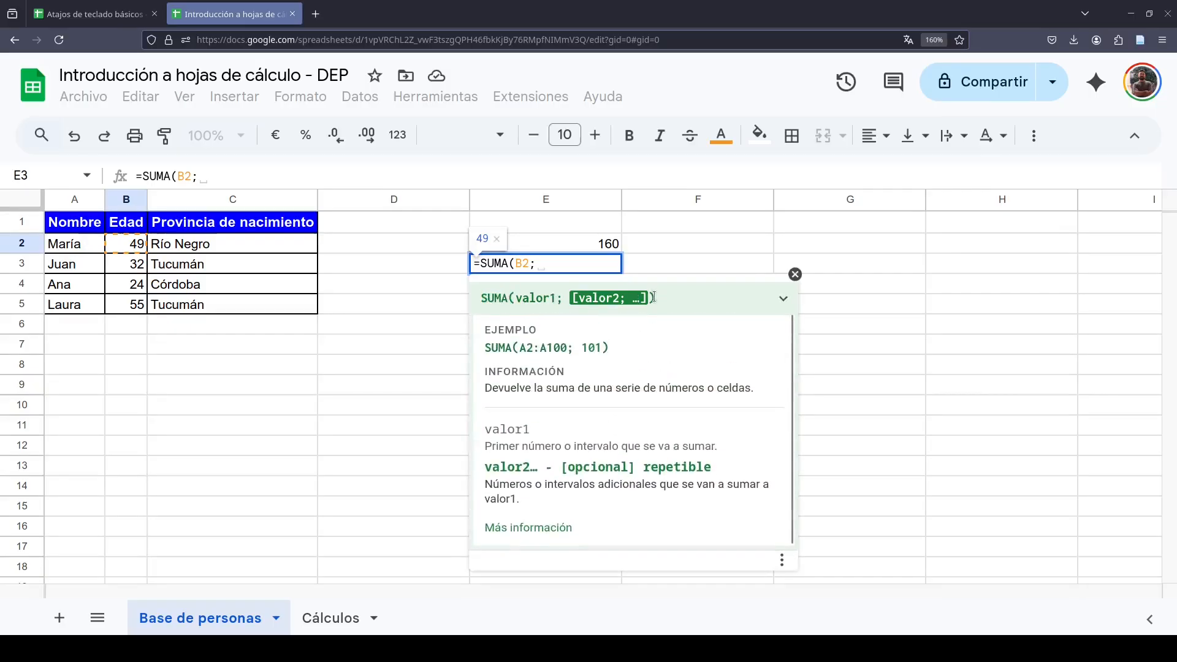
{"action": "left_click", "coordinate": [665, 301]}
{"action": "left_click", "coordinate": [659, 303]}
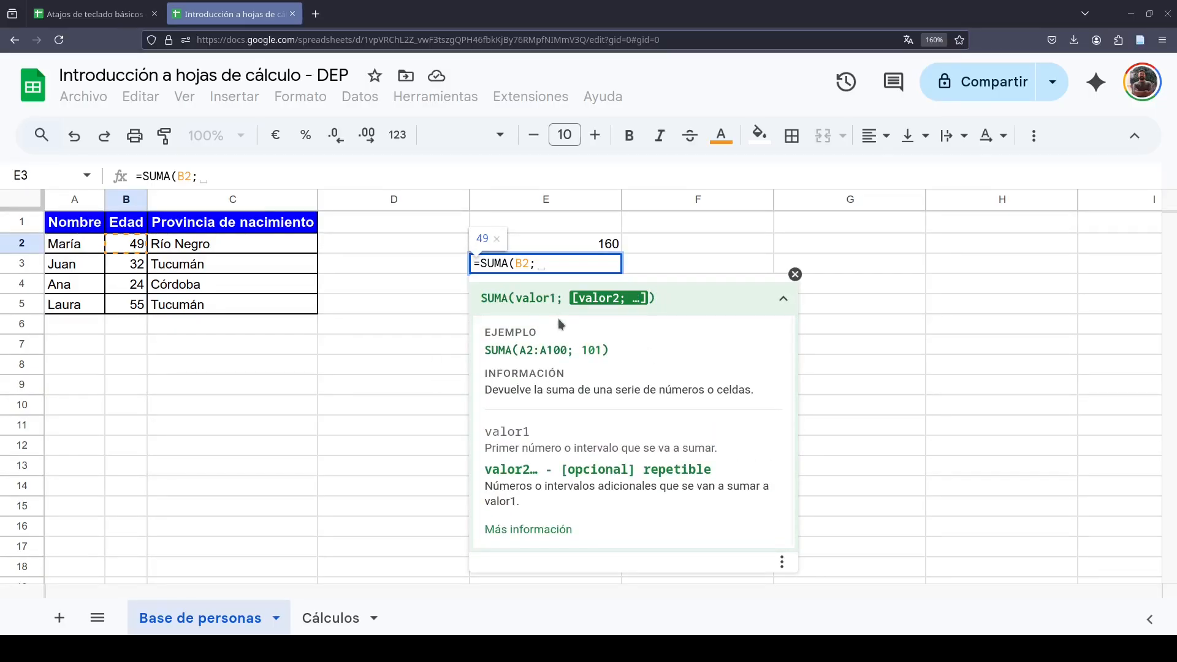
{"action": "double_click", "coordinate": [569, 349]}
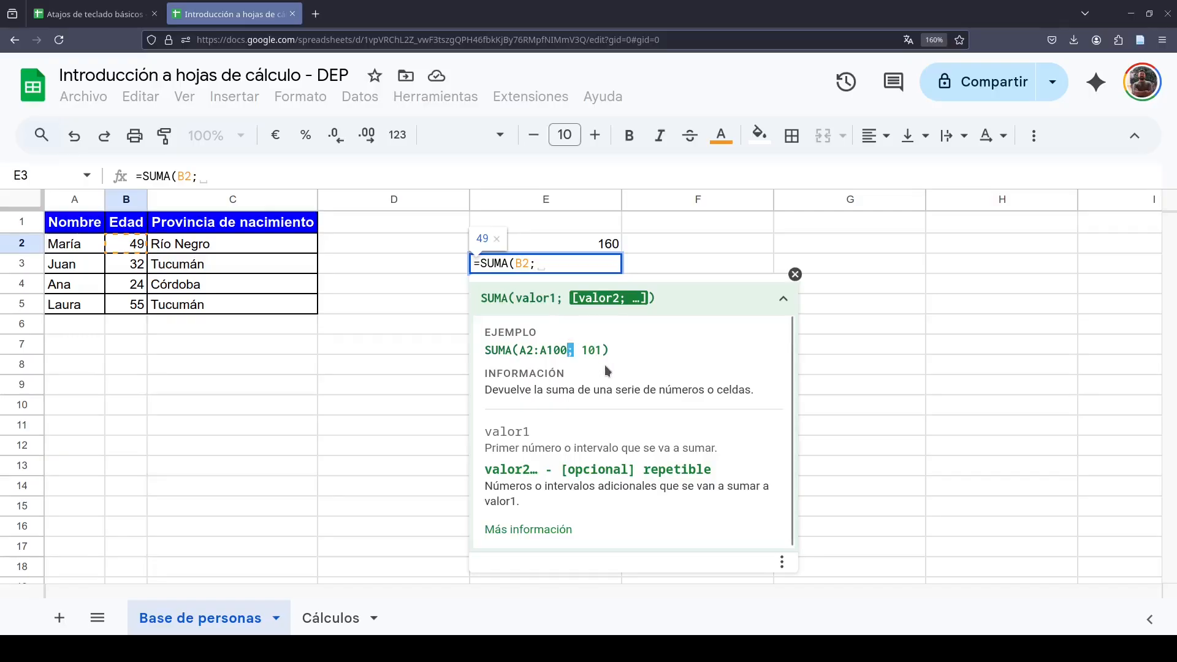
{"action": "left_click", "coordinate": [568, 262]}
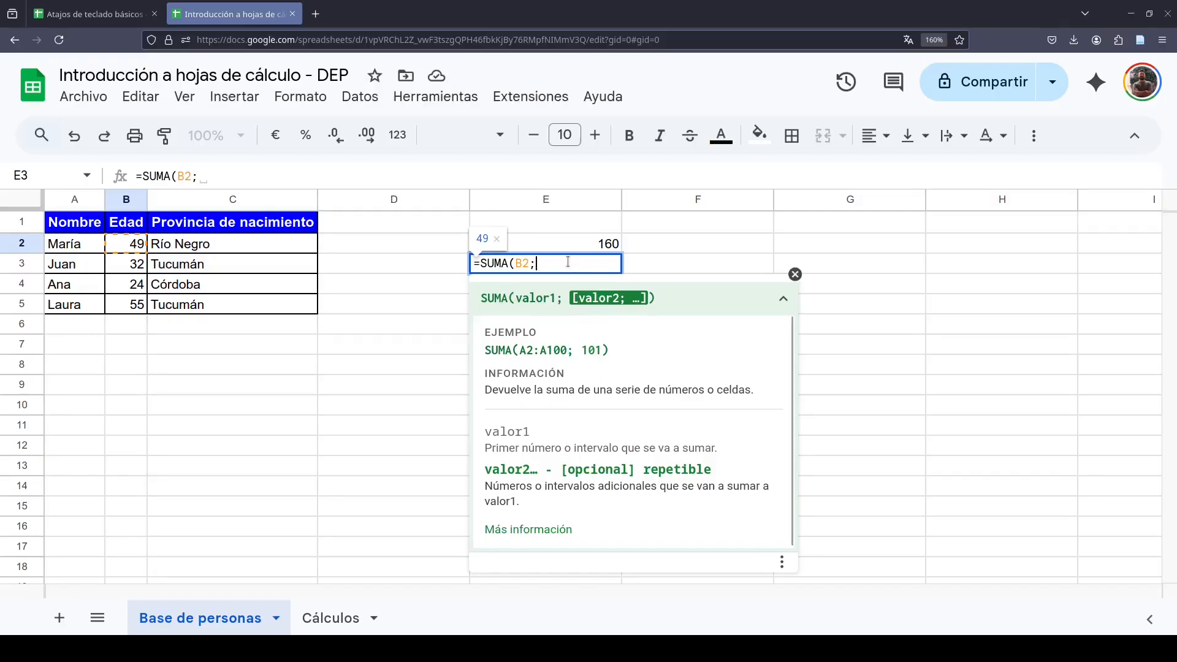
Add cells B3 and B4 as further arguments of E3's SUMA formula, separated by semicolons
{"action": "left_click", "coordinate": [136, 265]}
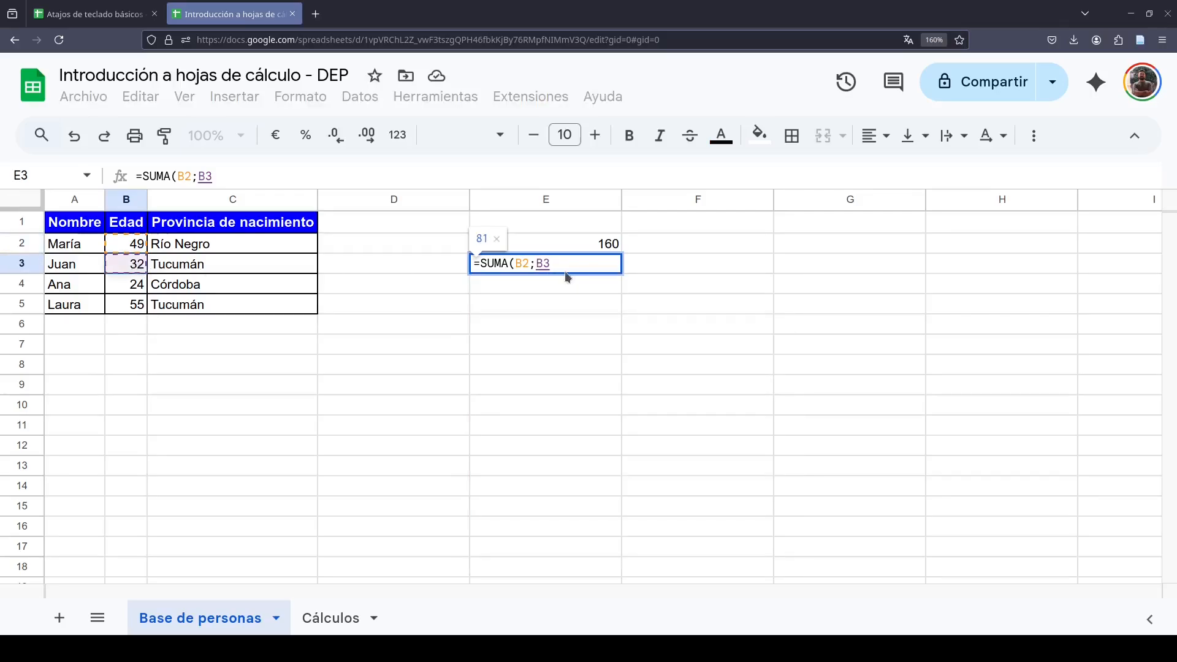
{"action": "left_click", "coordinate": [563, 263]}
{"action": "type", "text": ";"}
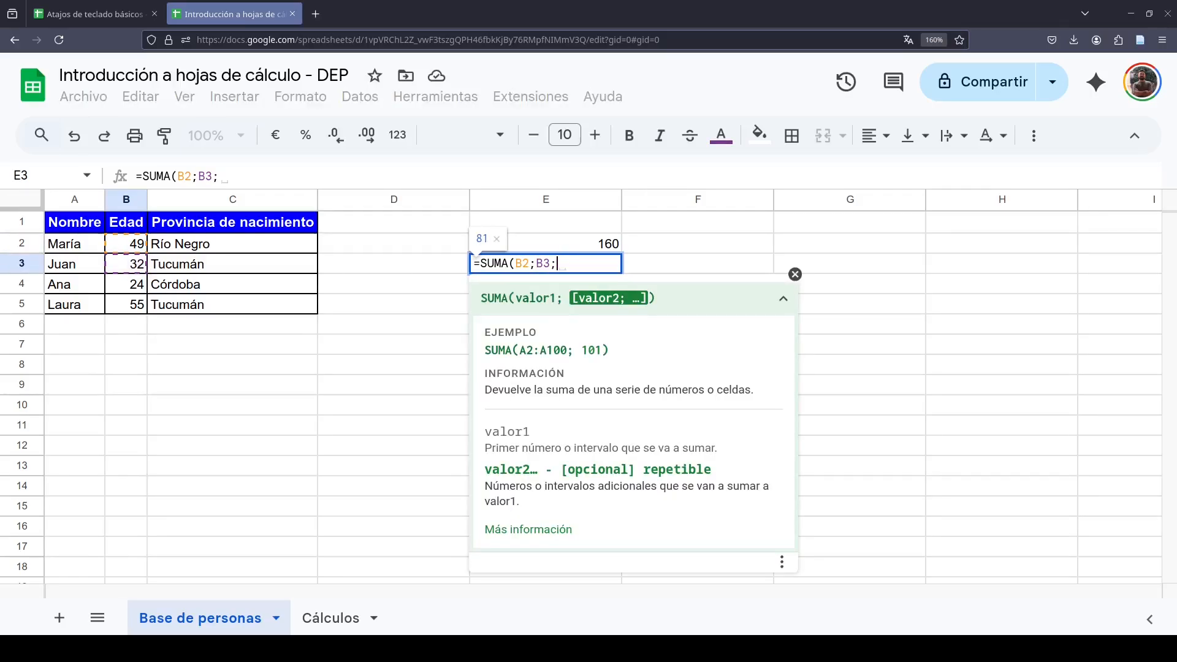
{"action": "key", "text": "Left"}
{"action": "key", "text": "Left"}
{"action": "key", "text": "Left"}
{"action": "key", "text": "Down"}
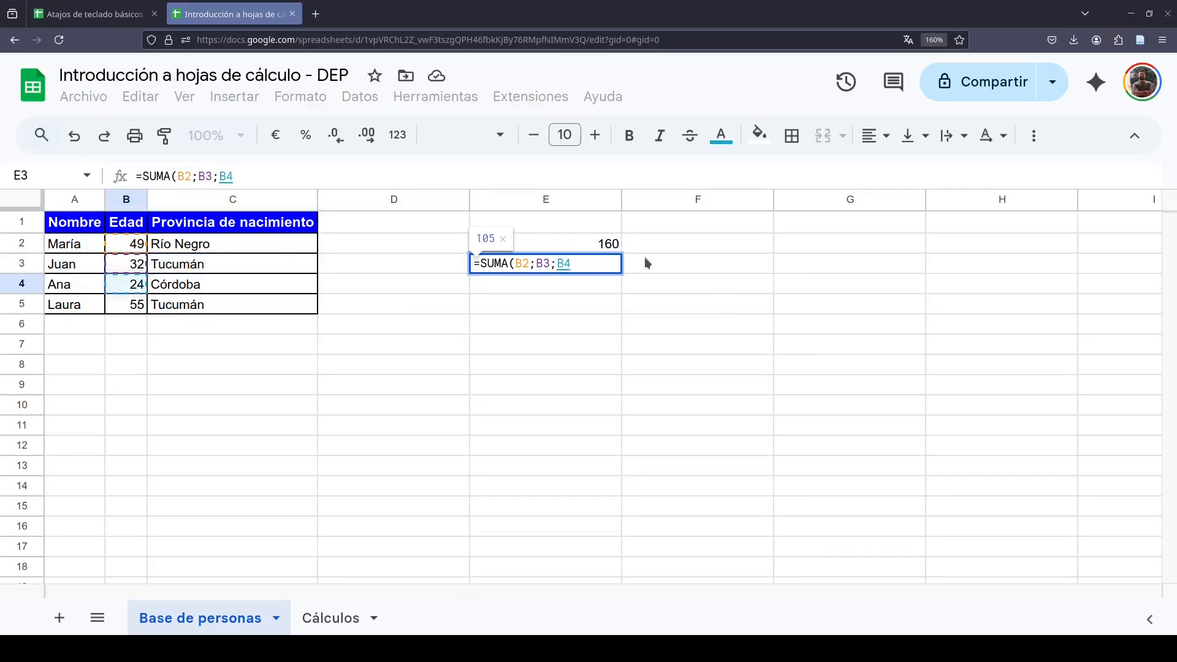
Add B5 as the last argument to complete E3's formula as =SUMA(B2;B3;B4;B5), and select E3 to show it
{"action": "type", "text": ";"}
{"action": "key", "text": "Left"}
{"action": "key", "text": "Left"}
{"action": "key", "text": "Left"}
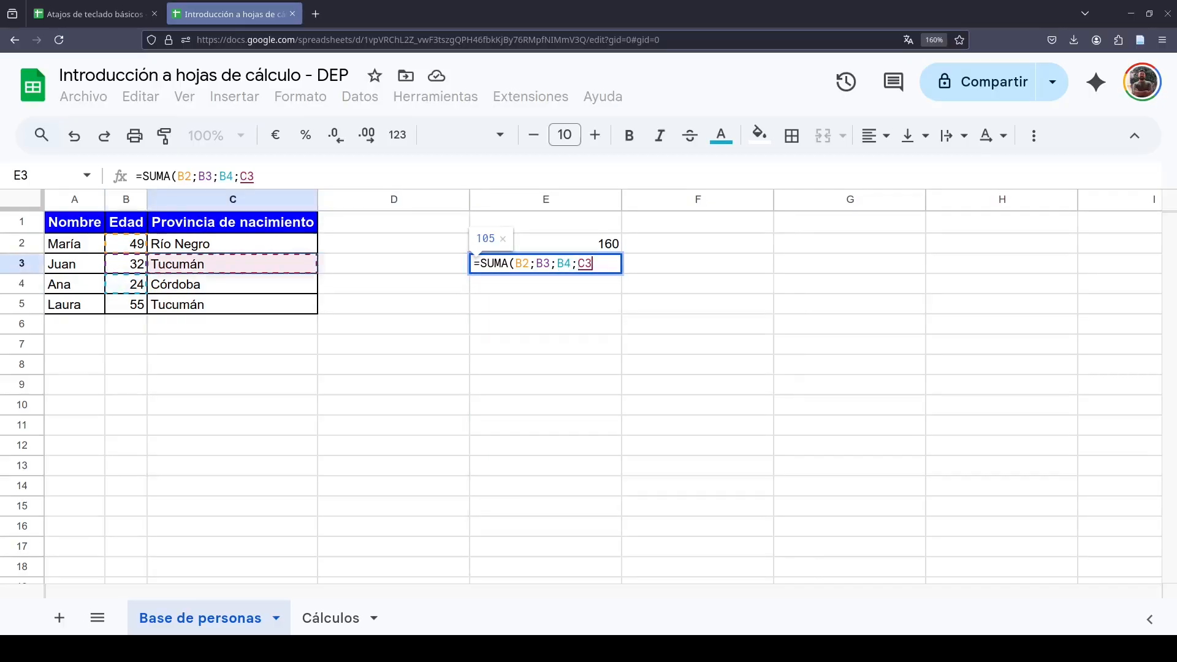
{"action": "key", "text": "Down"}
{"action": "key", "text": "Down"}
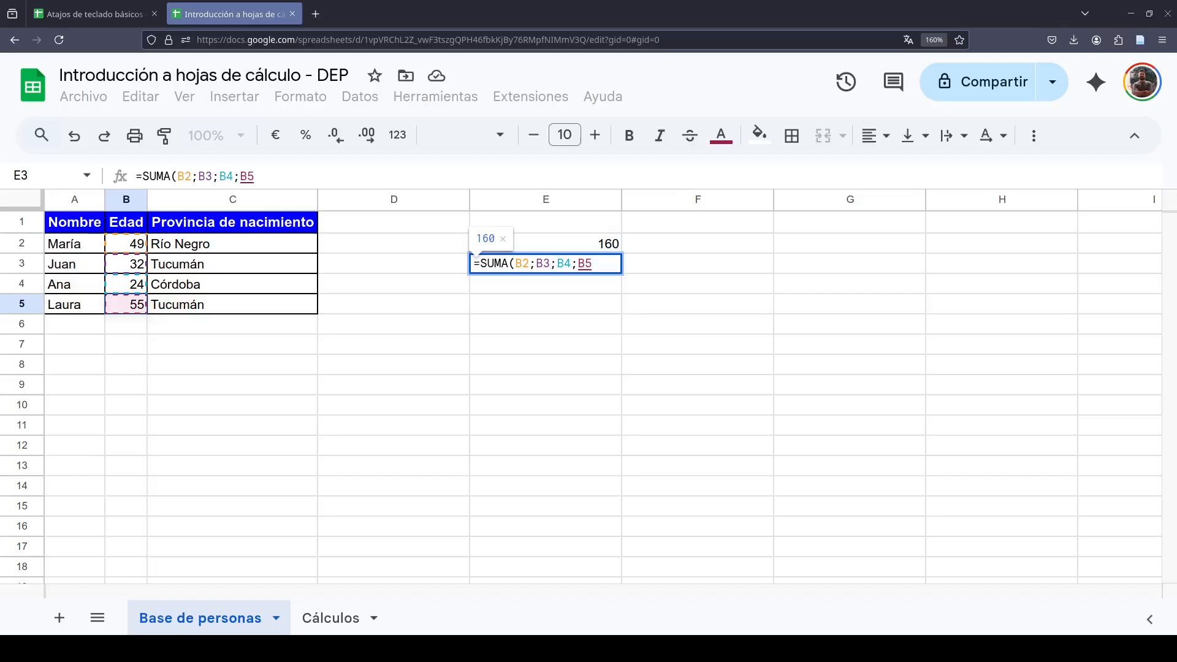
{"action": "key", "text": "Return"}
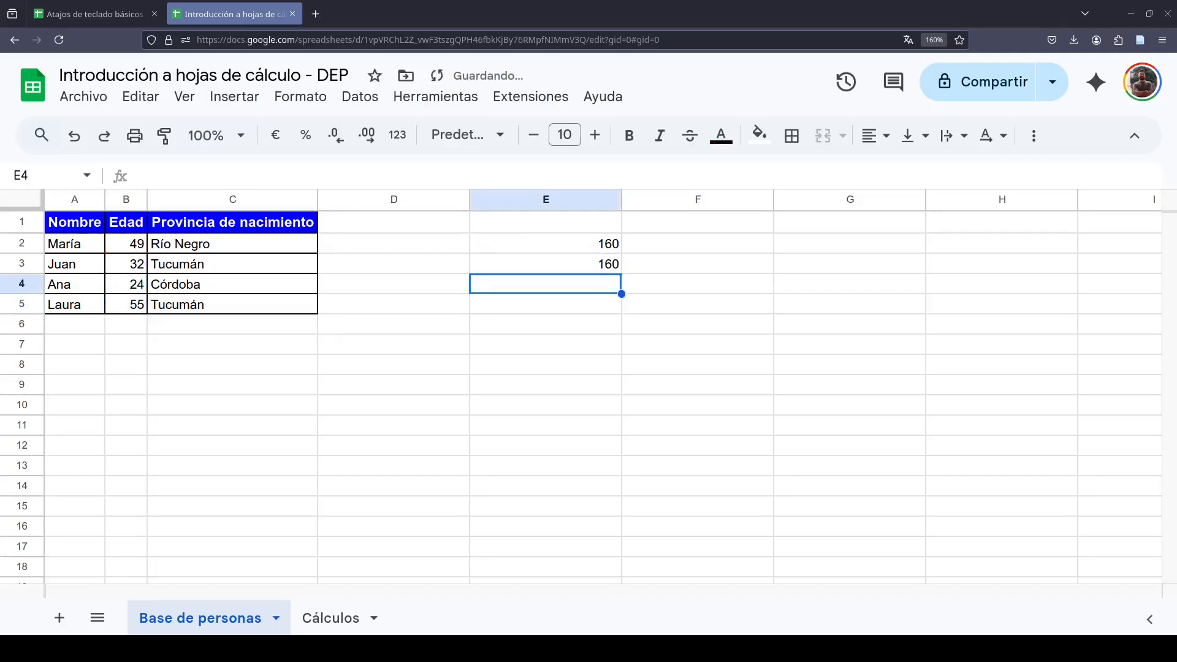
{"action": "key", "text": "Up"}
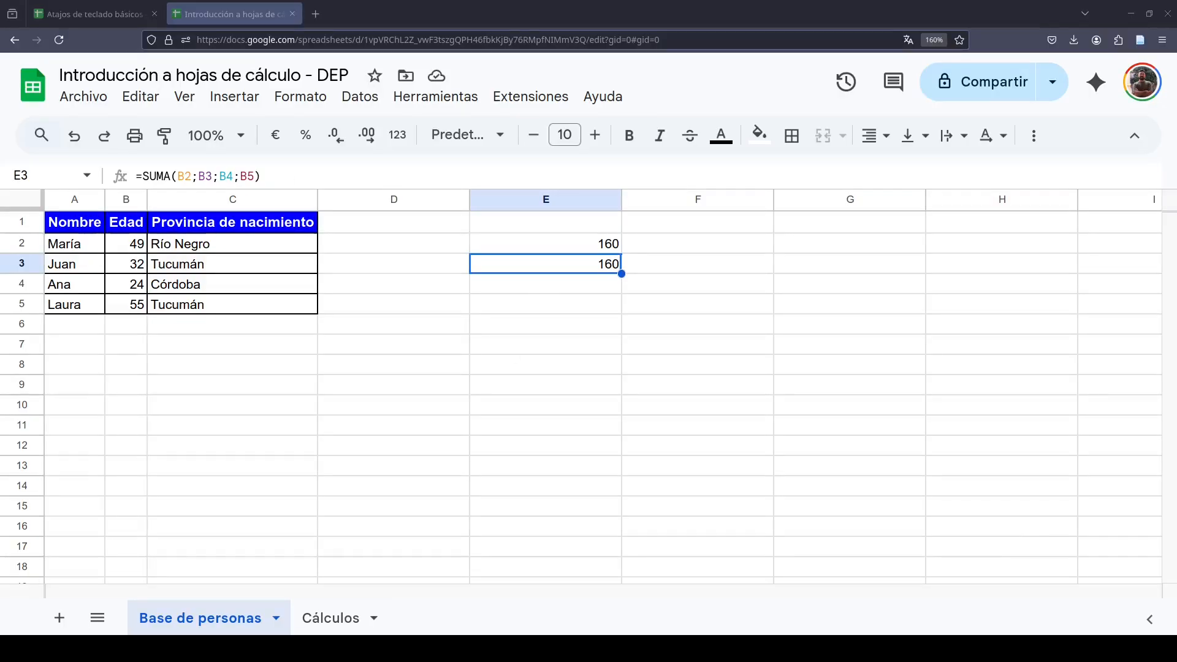
Enter =SUMA(B2;B3;B4;B5) in cell E4 by picking each age cell separately, and select E2 to compare its range formula
{"action": "left_click", "coordinate": [582, 284]}
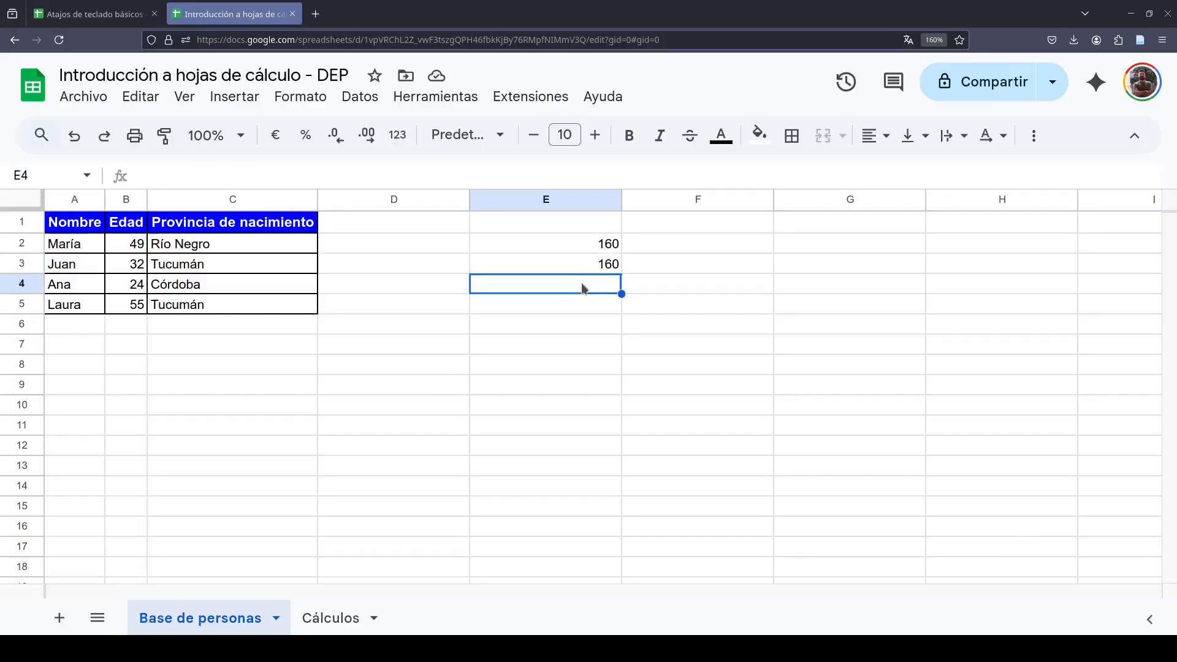
{"action": "type", "text": "=SUMA("}
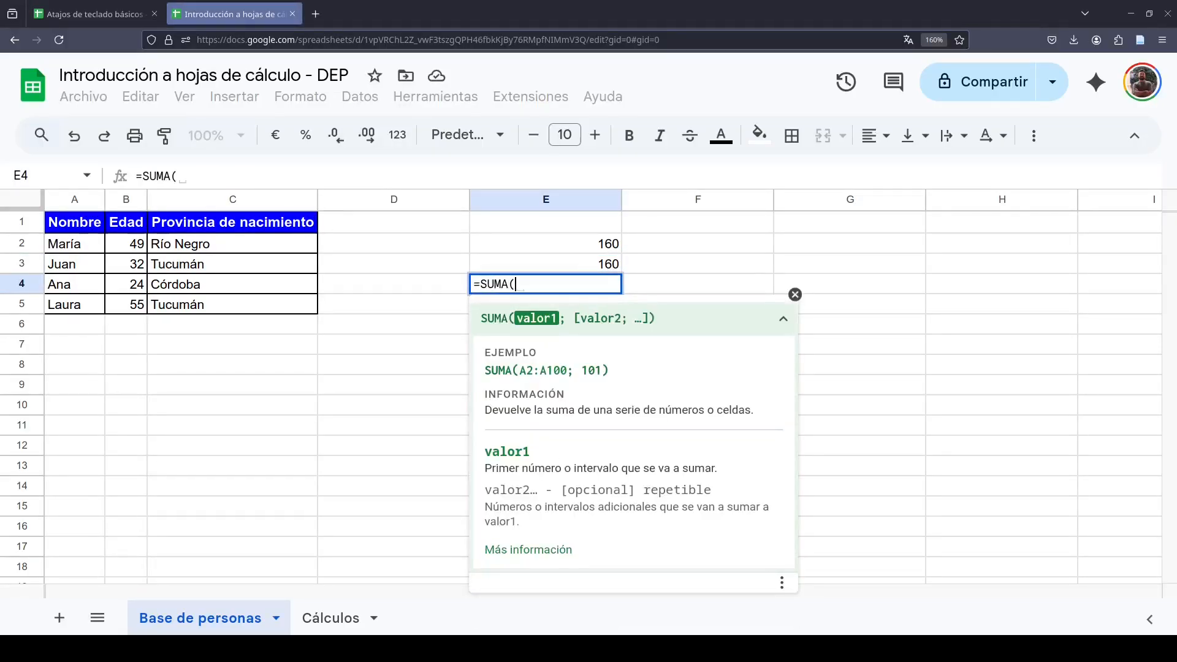
{"action": "left_click", "coordinate": [135, 251]}
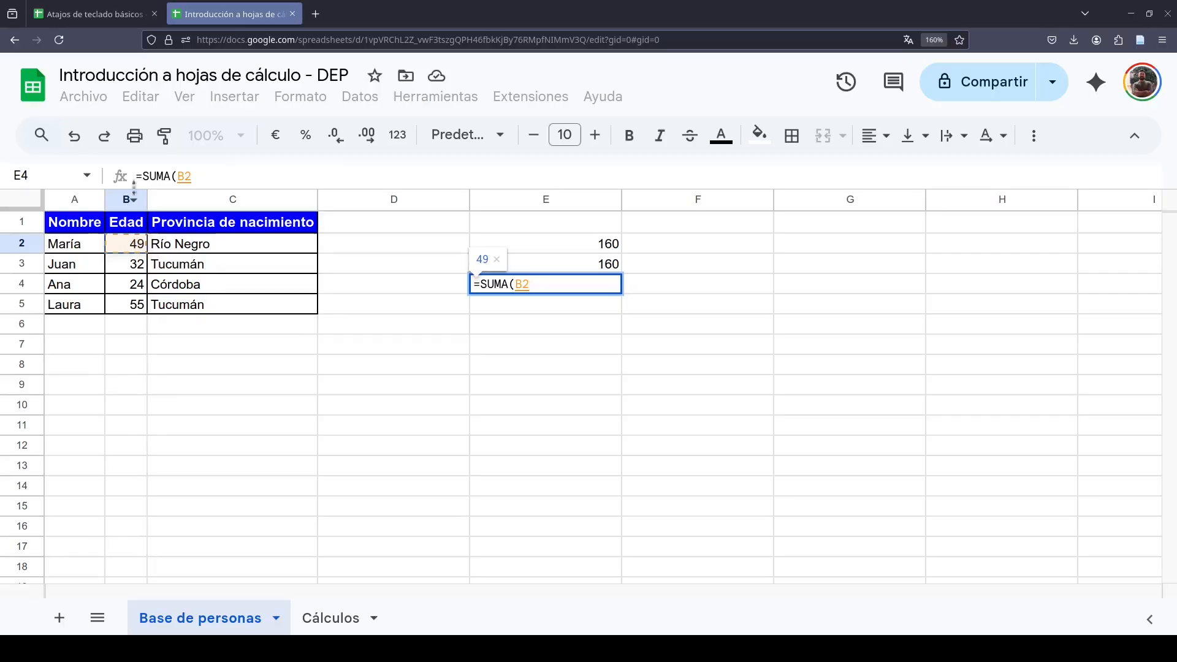
{"action": "type", "text": ";"}
{"action": "left_click", "coordinate": [130, 270]}
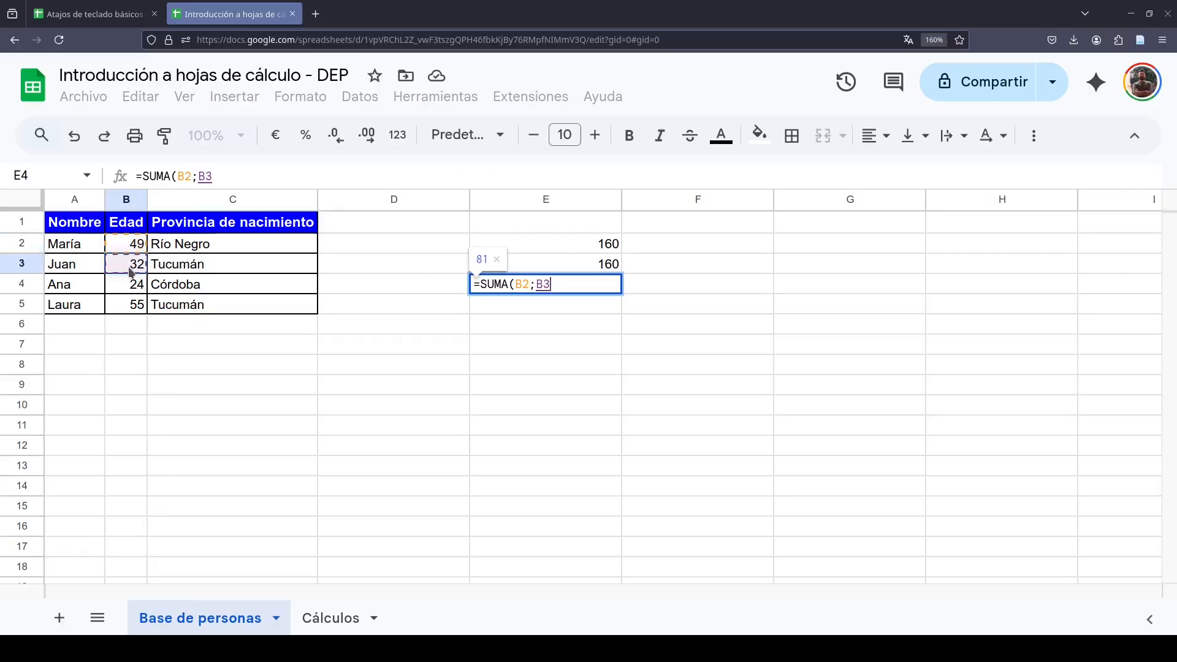
{"action": "type", "text": ";"}
{"action": "left_click", "coordinate": [127, 288]}
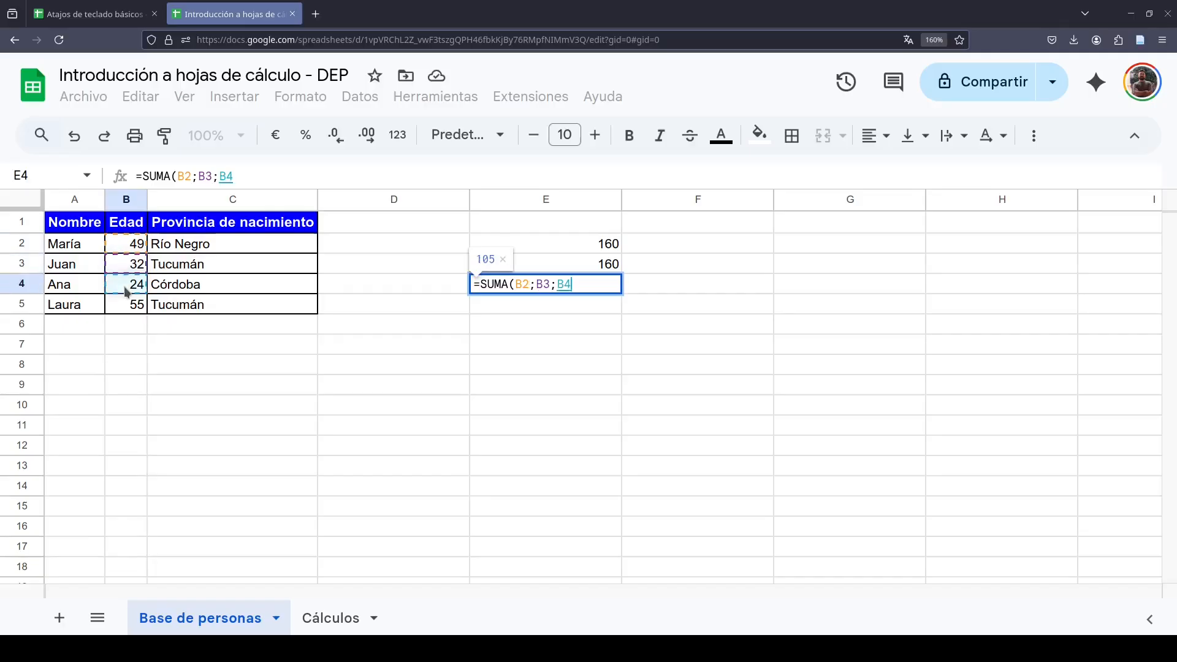
{"action": "type", "text": ";"}
{"action": "left_click", "coordinate": [137, 310]}
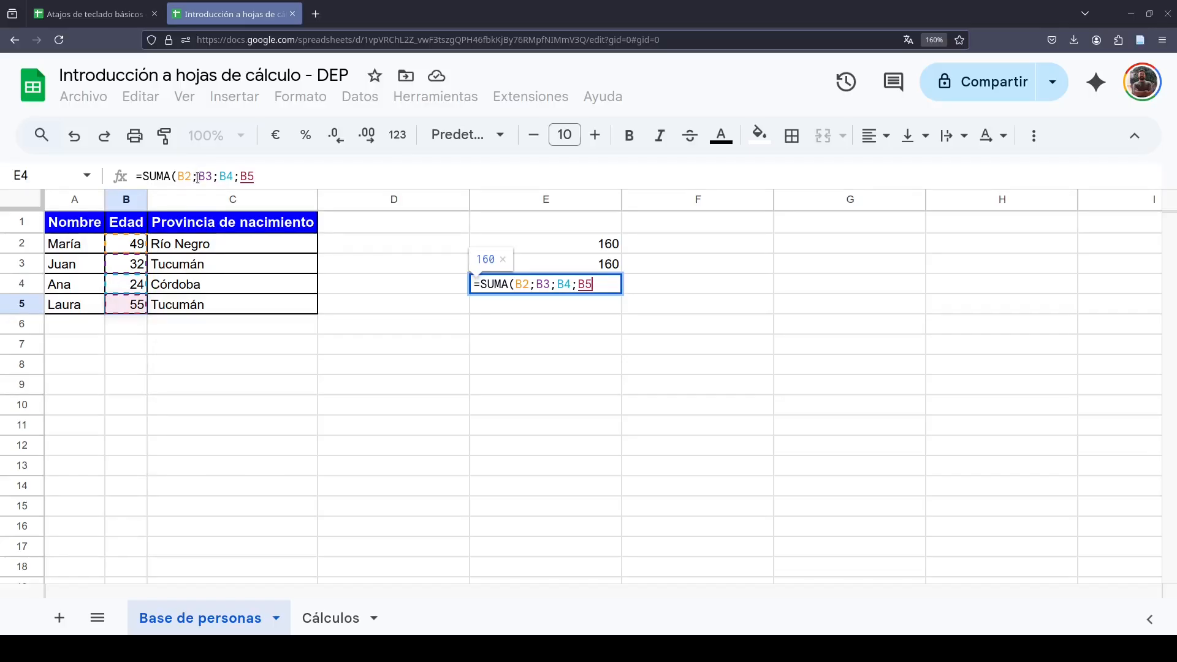
{"action": "left_click", "coordinate": [268, 179]}
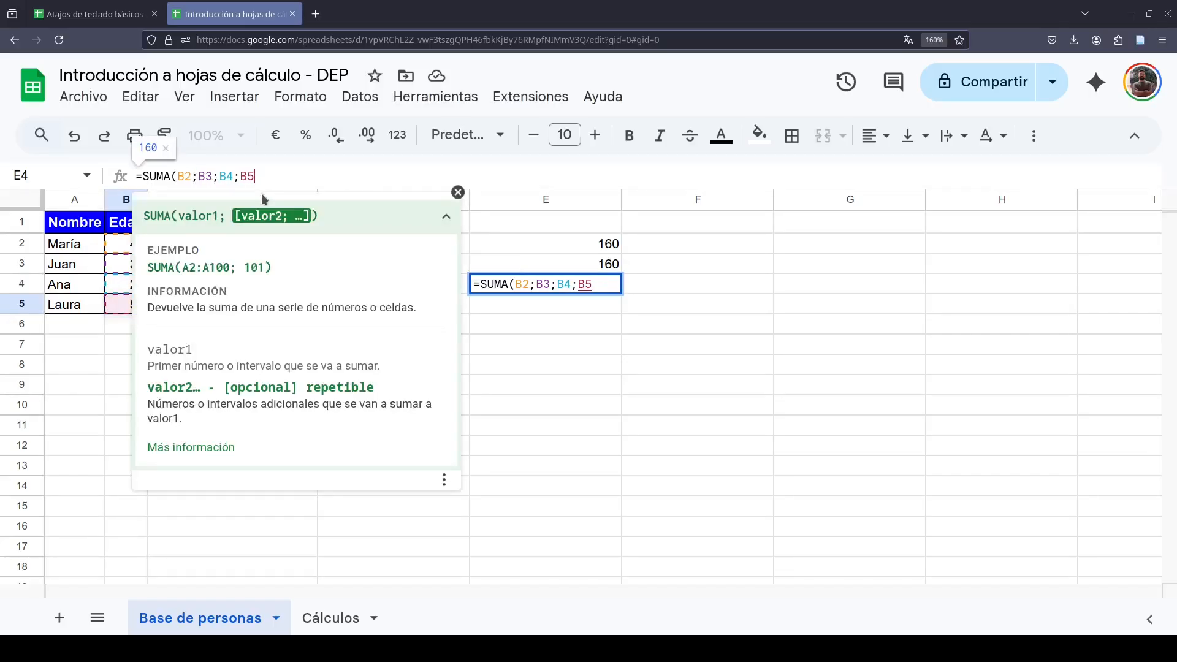
{"action": "type", "text": ")"}
{"action": "key", "text": "Return"}
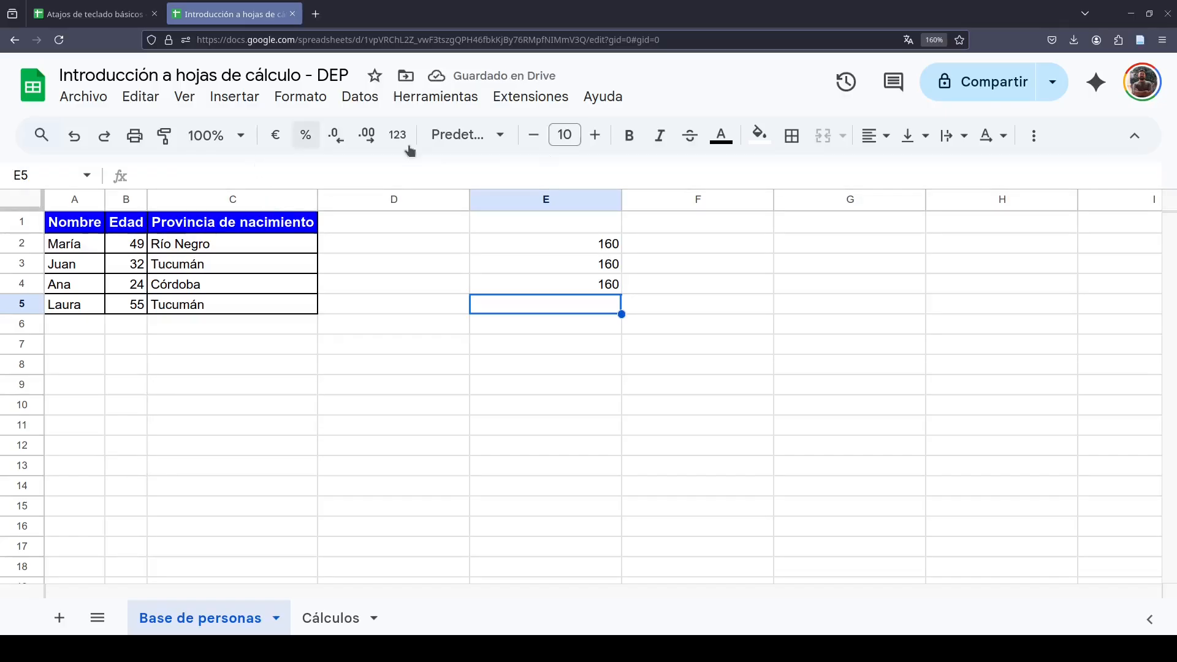
{"action": "left_click", "coordinate": [592, 243]}
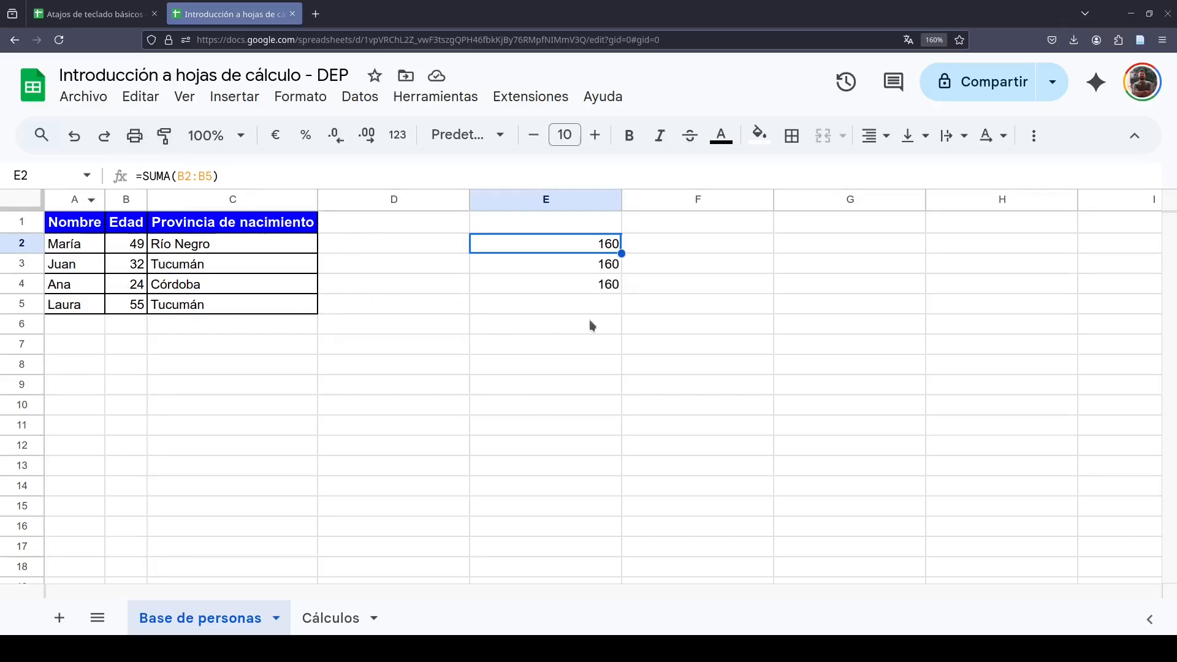
Copy the ages in B2:B5 into B6:B9 and again into B10:B13
{"action": "left_click_drag", "start_coordinate": [130, 252], "coordinate": [131, 307]}
{"action": "key", "text": "ctrl+c"}
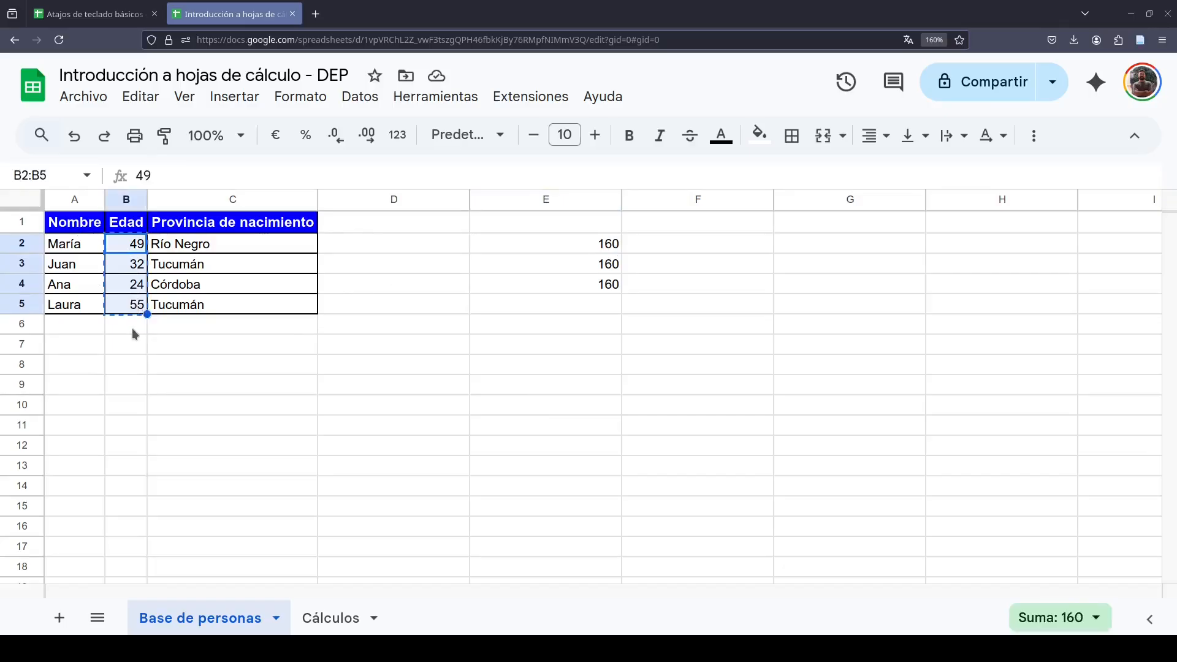
{"action": "left_click", "coordinate": [131, 328]}
{"action": "key", "text": "ctrl+v"}
{"action": "left_click", "coordinate": [130, 406]}
{"action": "key", "text": "ctrl+v"}
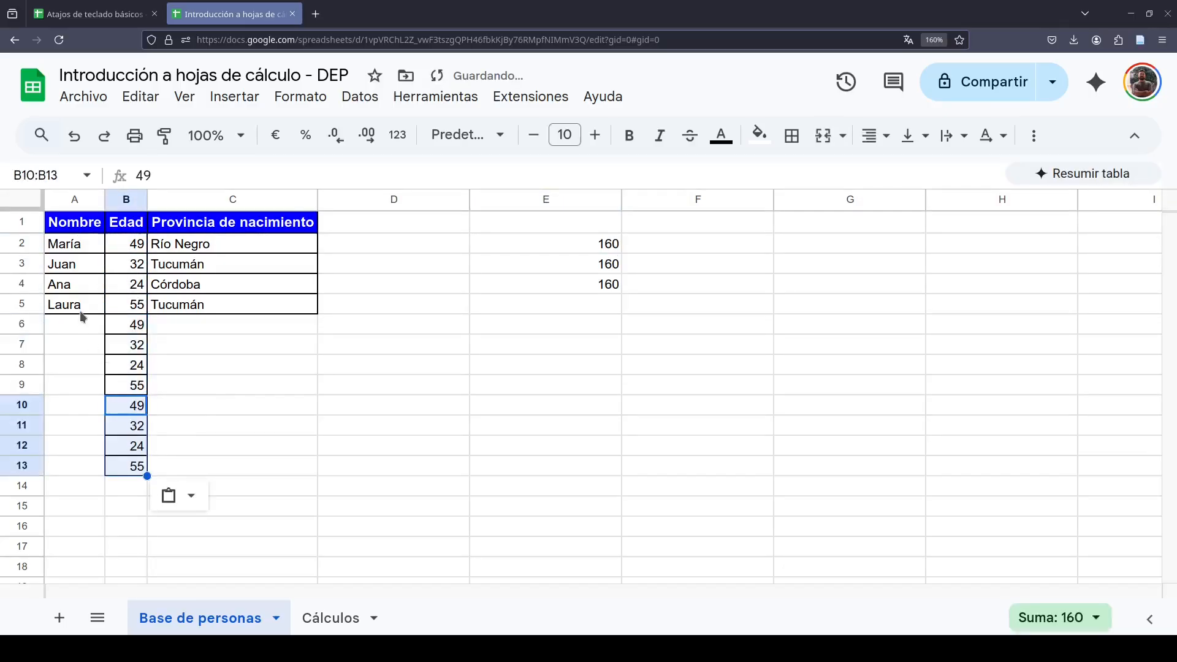
Copy the names in A2:A5 into A6:A9
{"action": "left_click_drag", "start_coordinate": [80, 245], "coordinate": [82, 310]}
{"action": "key", "text": "ctrl+c"}
{"action": "left_click", "coordinate": [72, 325]}
{"action": "key", "text": "ctrl+v"}
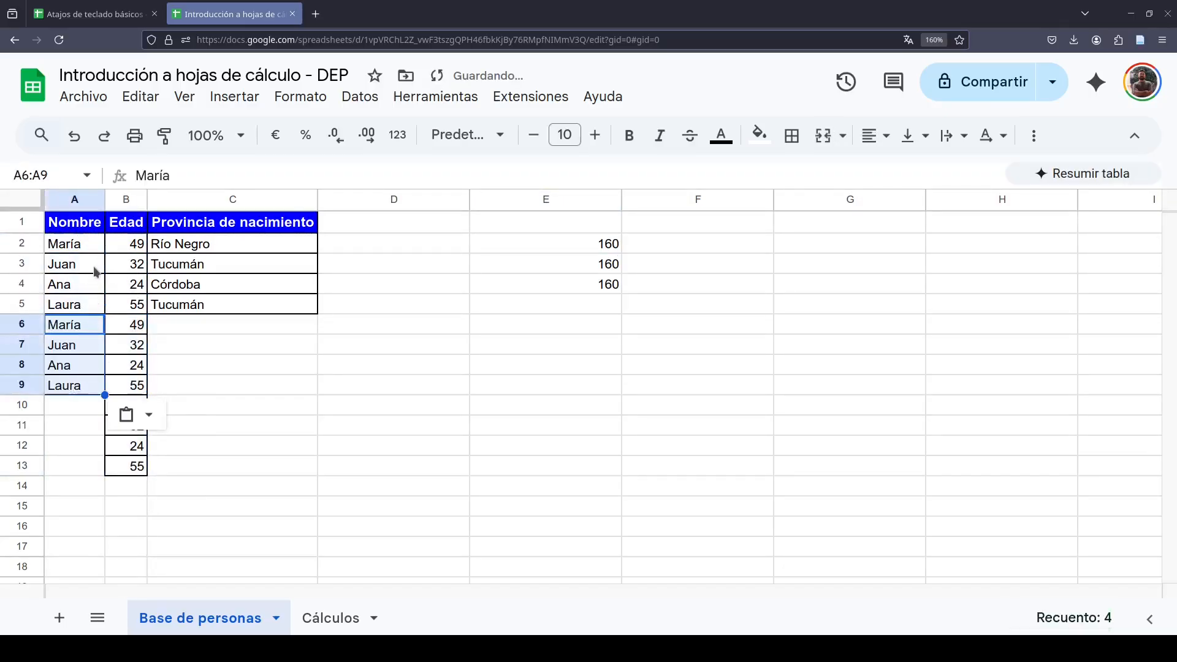
Copy the complete records in A2:C5 into A6:C9 and again into A10:C13 to lengthen the table
{"action": "left_click_drag", "start_coordinate": [73, 244], "coordinate": [233, 304]}
{"action": "key", "text": "ctrl+c"}
{"action": "left_click", "coordinate": [60, 330]}
{"action": "key", "text": "ctrl+v"}
{"action": "left_click", "coordinate": [64, 405]}
{"action": "key", "text": "ctrl+v"}
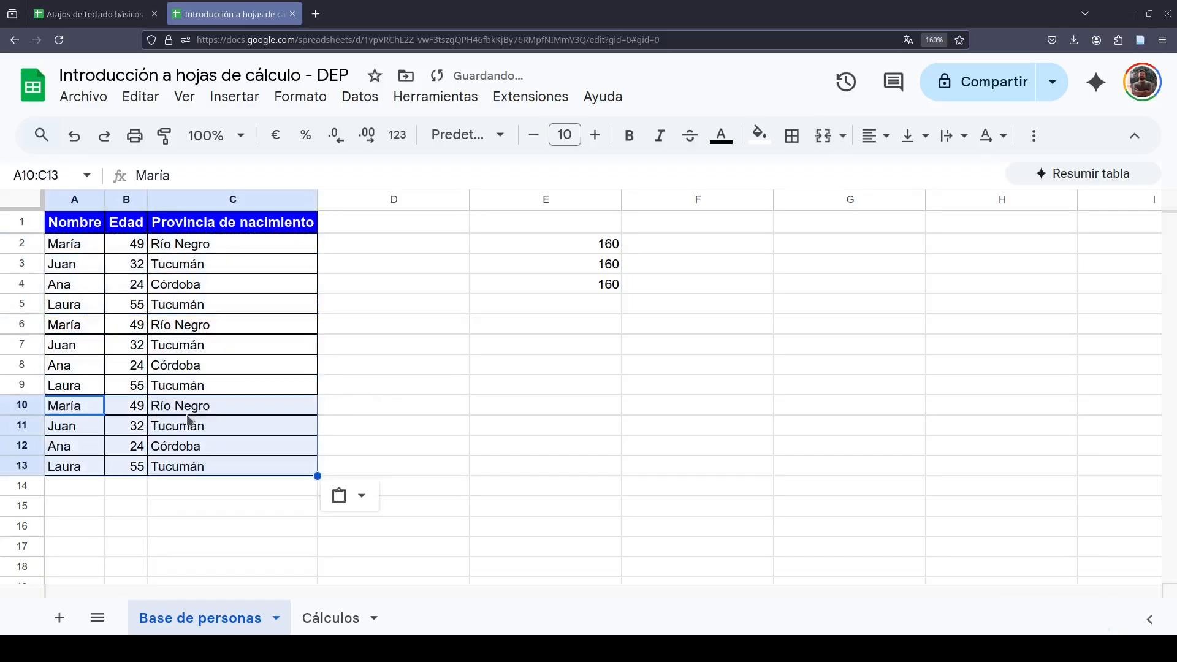
{"action": "left_click", "coordinate": [393, 385]}
{"action": "left_click", "coordinate": [572, 251]}
Enter =SUMA(B2:B13) in cell E6 to add all the ages as one range, and select E4 to compare its formula
{"action": "left_click", "coordinate": [597, 328]}
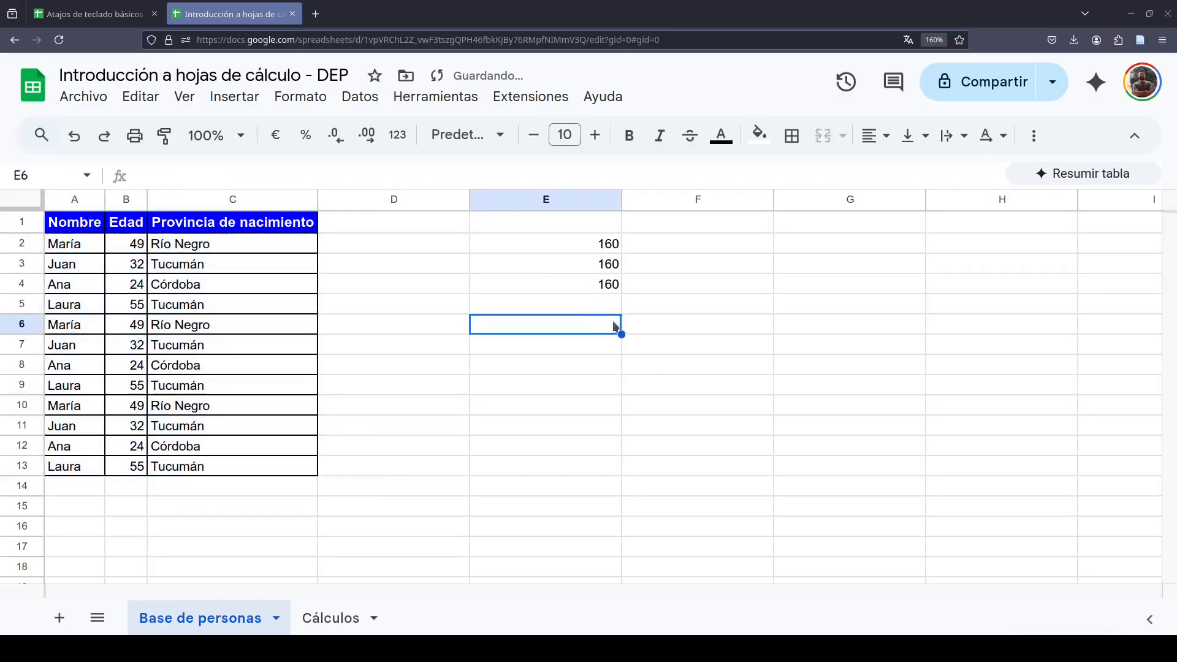
{"action": "type", "text": "=SUMA("}
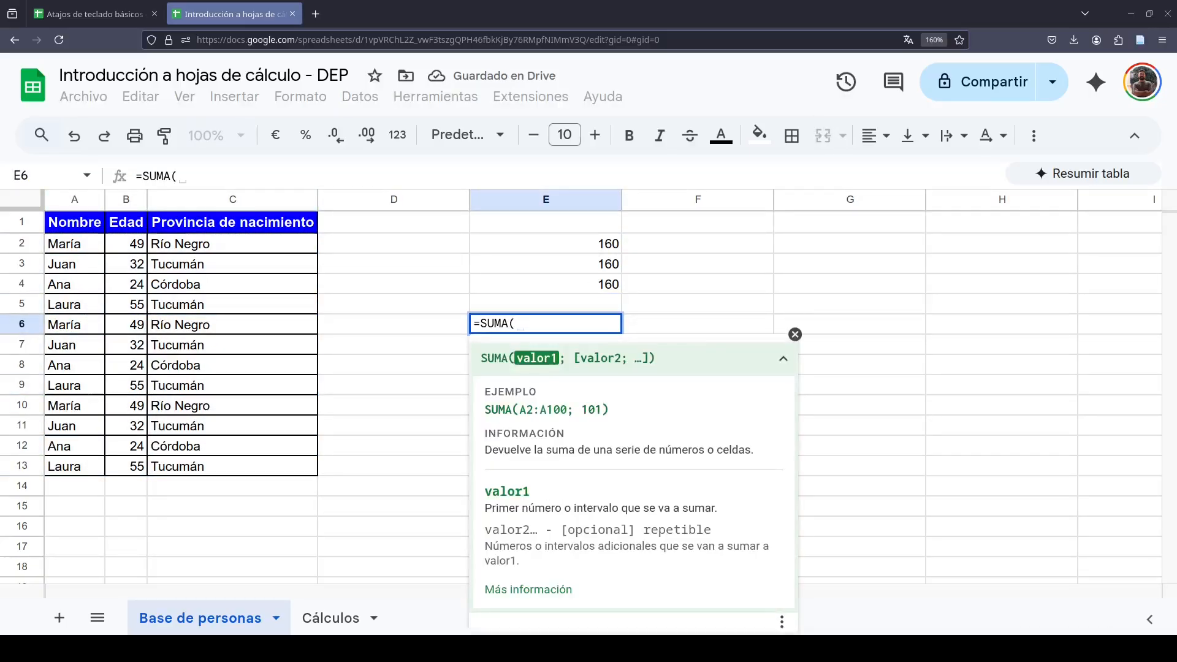
{"action": "key", "text": "Left"}
{"action": "key", "text": "Left"}
{"action": "key", "text": "Left"}
{"action": "key", "text": "Up"}
{"action": "key", "text": "Up"}
{"action": "key", "text": "Up"}
{"action": "key", "text": "Up"}
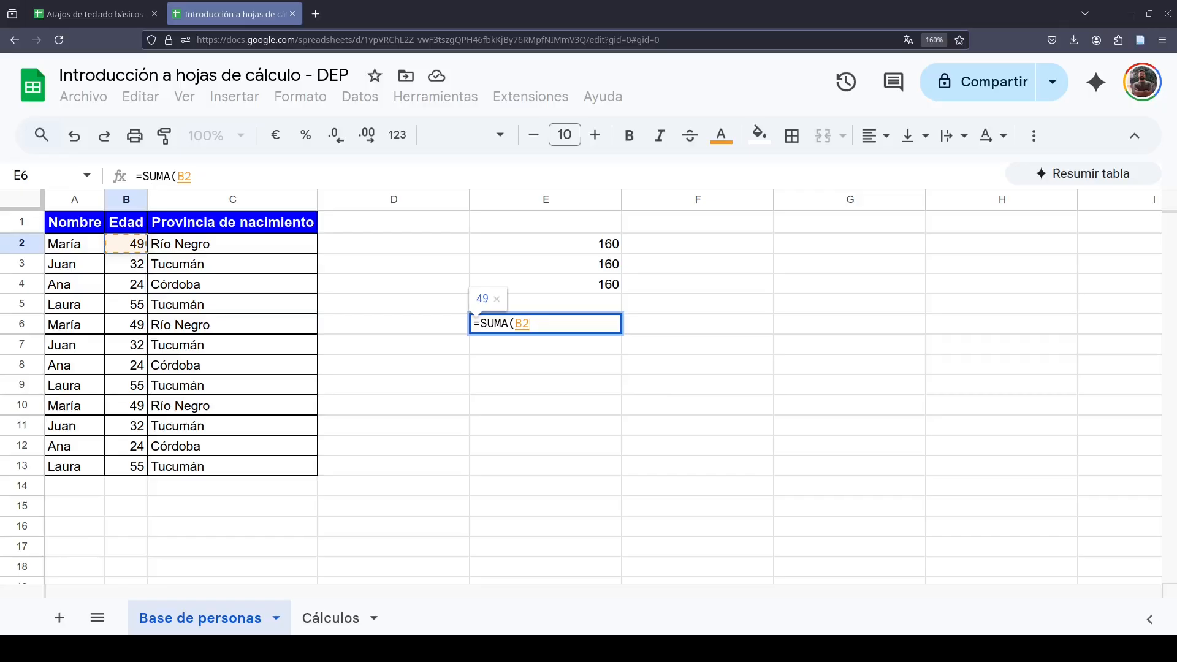
{"action": "key", "text": "ctrl+shift+Down"}
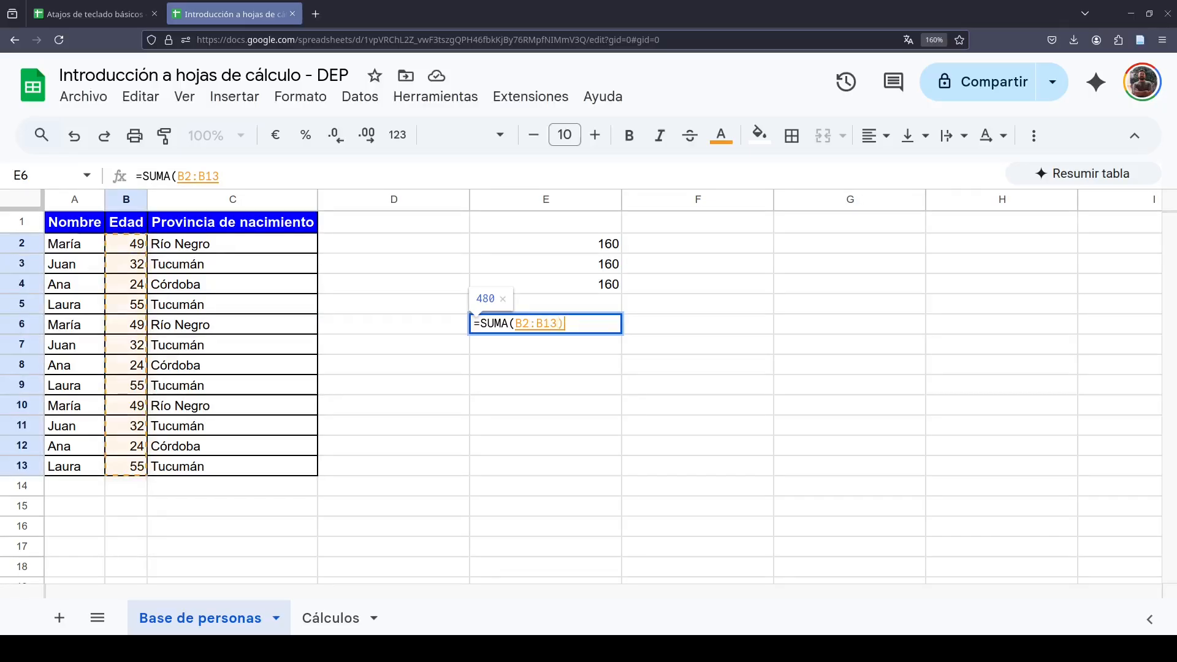
{"action": "type", "text": ")"}
{"action": "key", "text": "Return"}
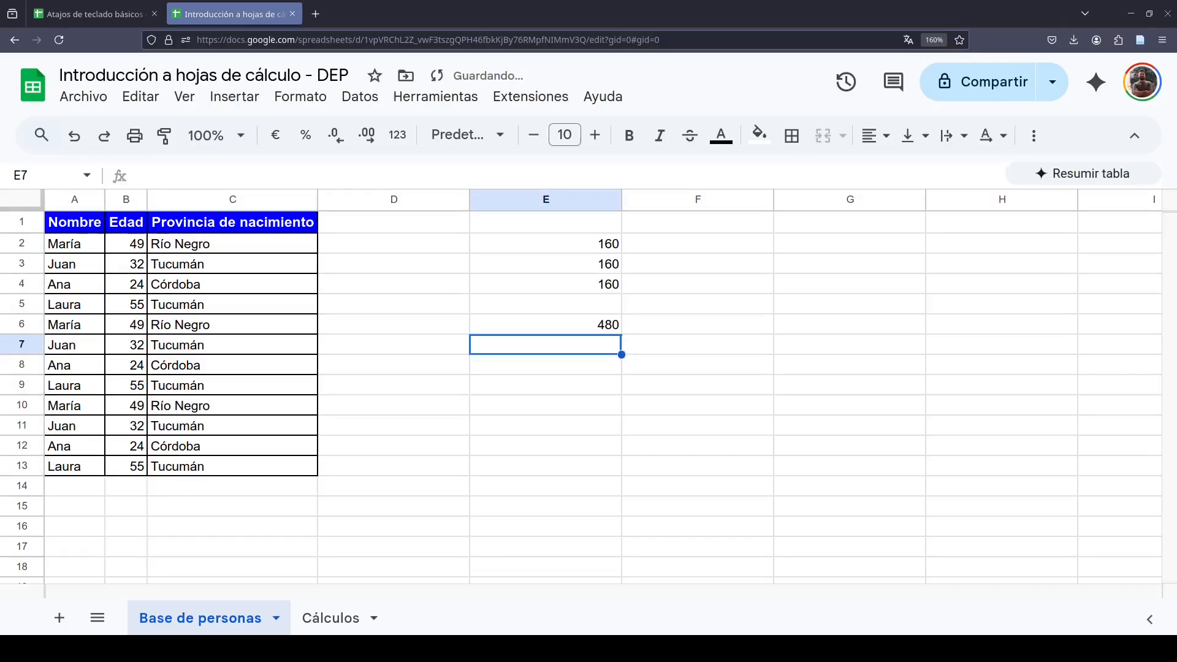
{"action": "key", "text": "Up"}
{"action": "key", "text": "Up"}
{"action": "key", "text": "Up"}
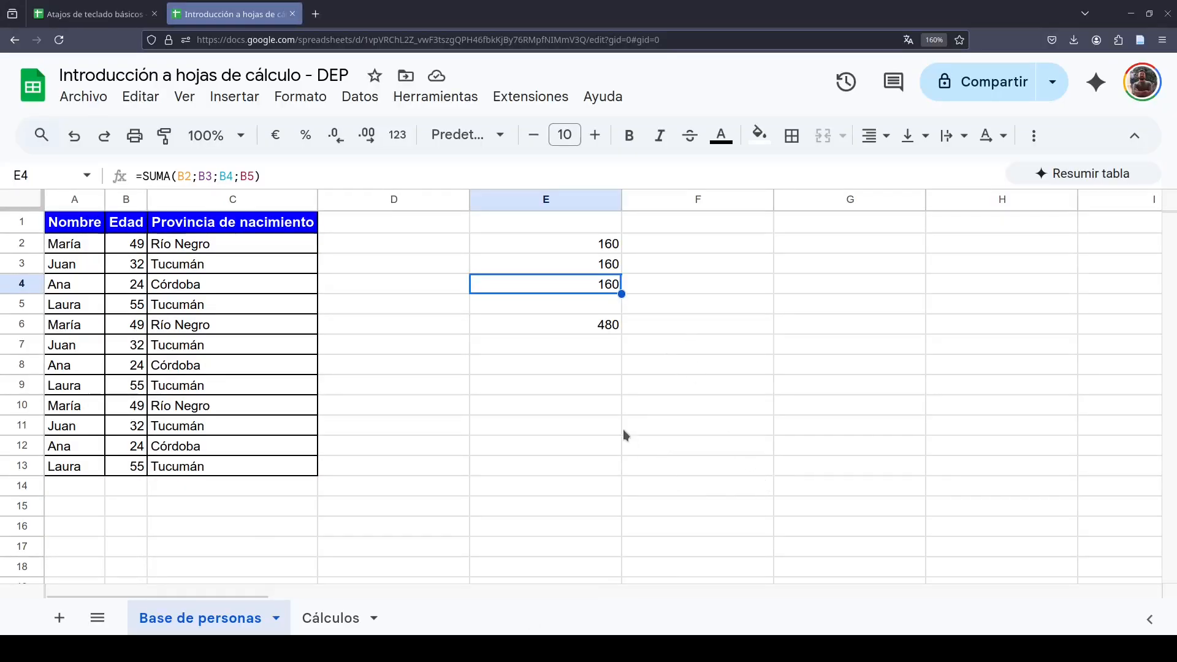
Delete the whole of column E, and undo the deletion
{"action": "right_click", "coordinate": [544, 207]}
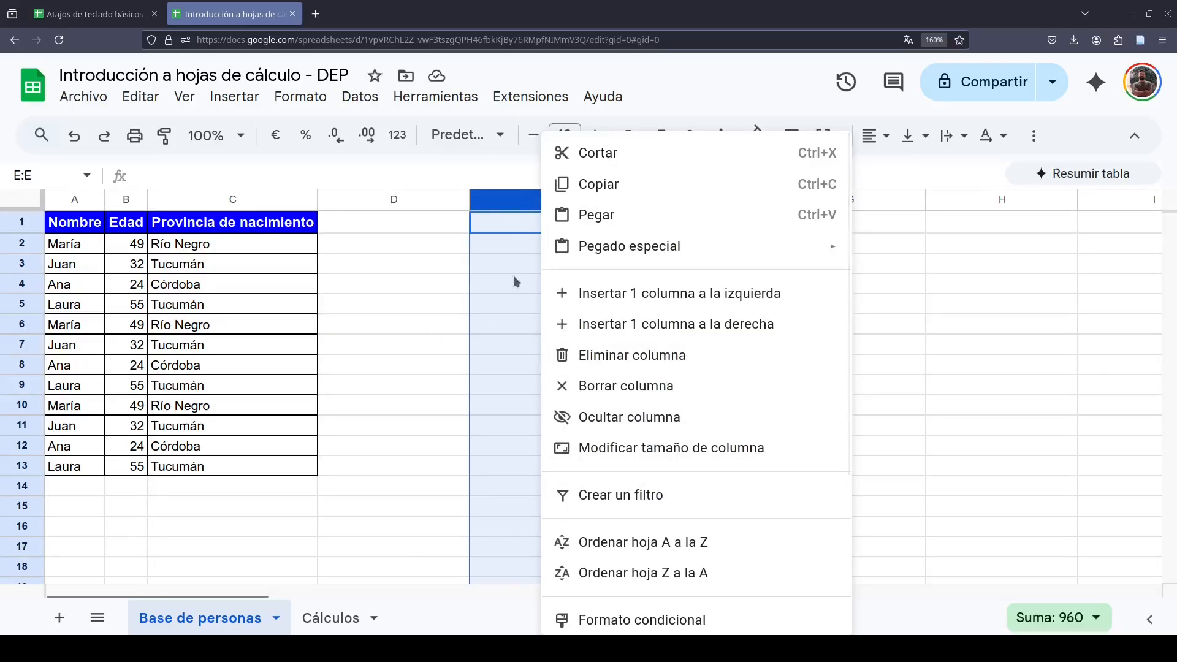
{"action": "left_click", "coordinate": [22, 505]}
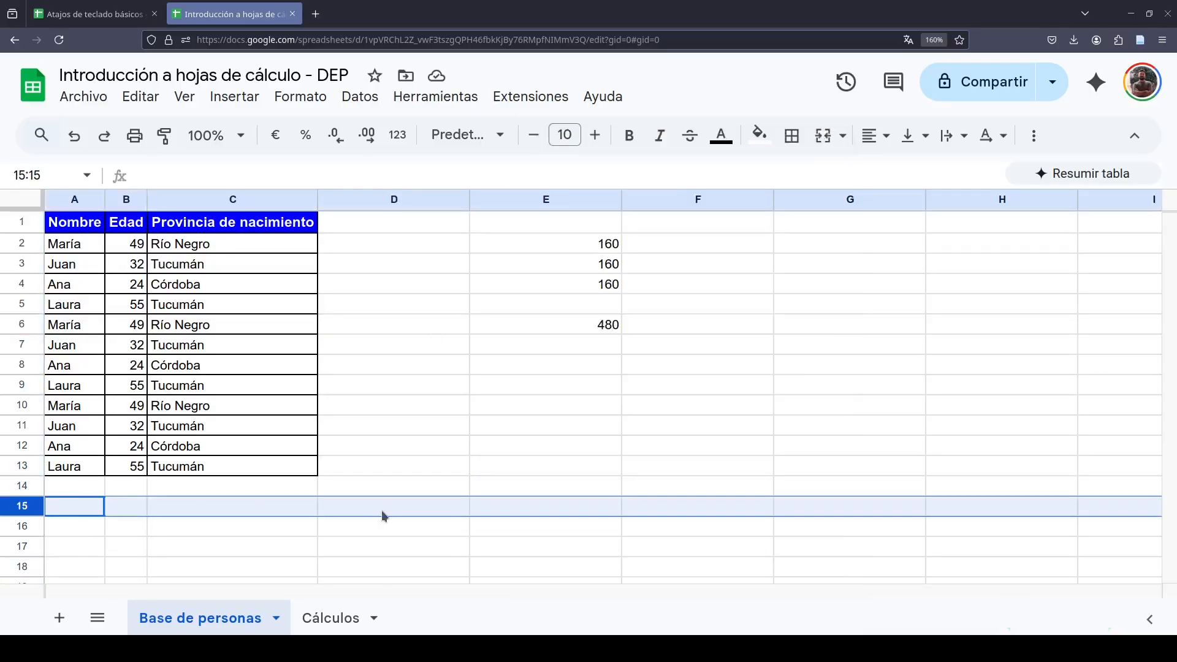
{"action": "left_click", "coordinate": [552, 200]}
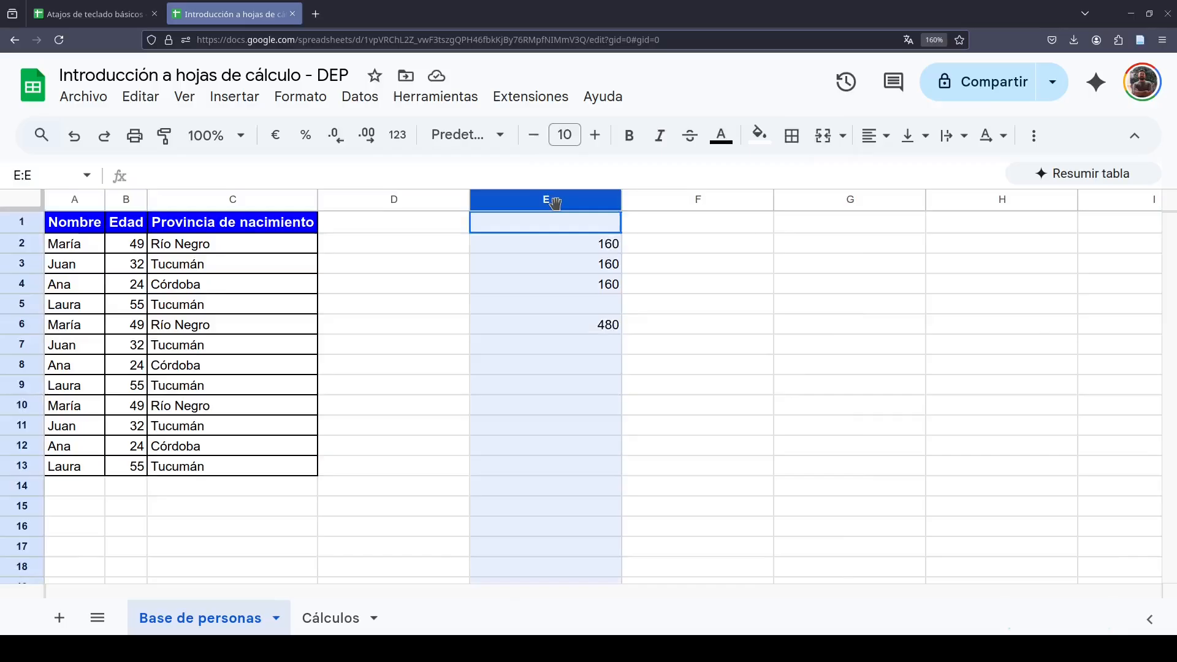
{"action": "right_click", "coordinate": [522, 198]}
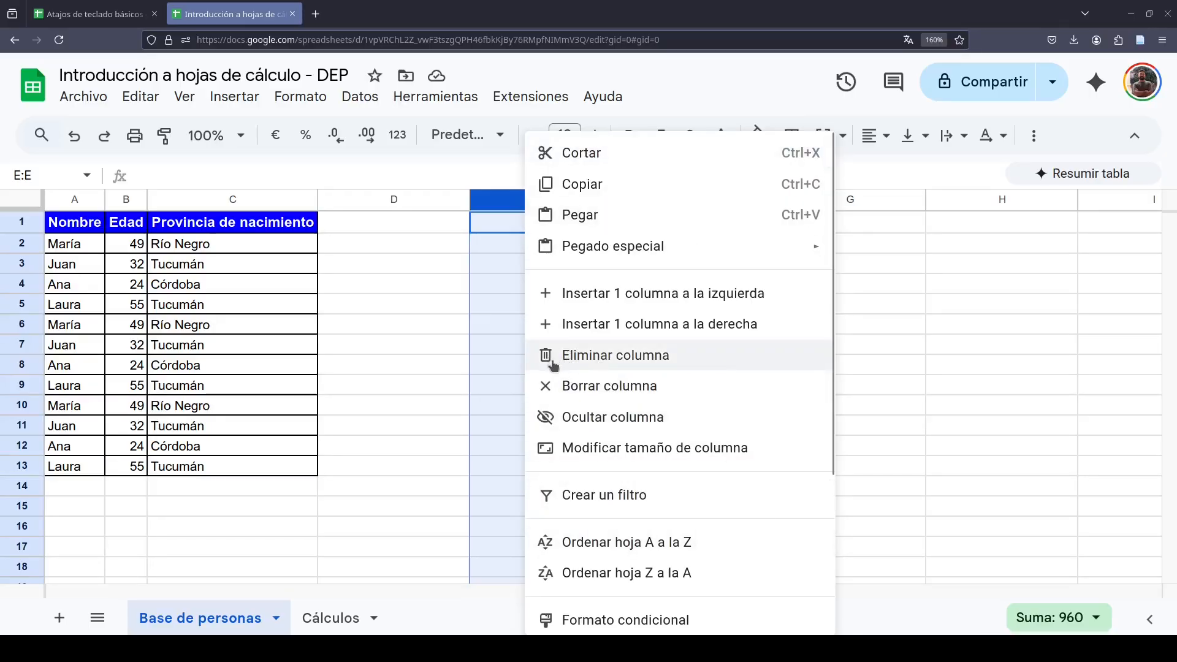
{"action": "left_click", "coordinate": [574, 365]}
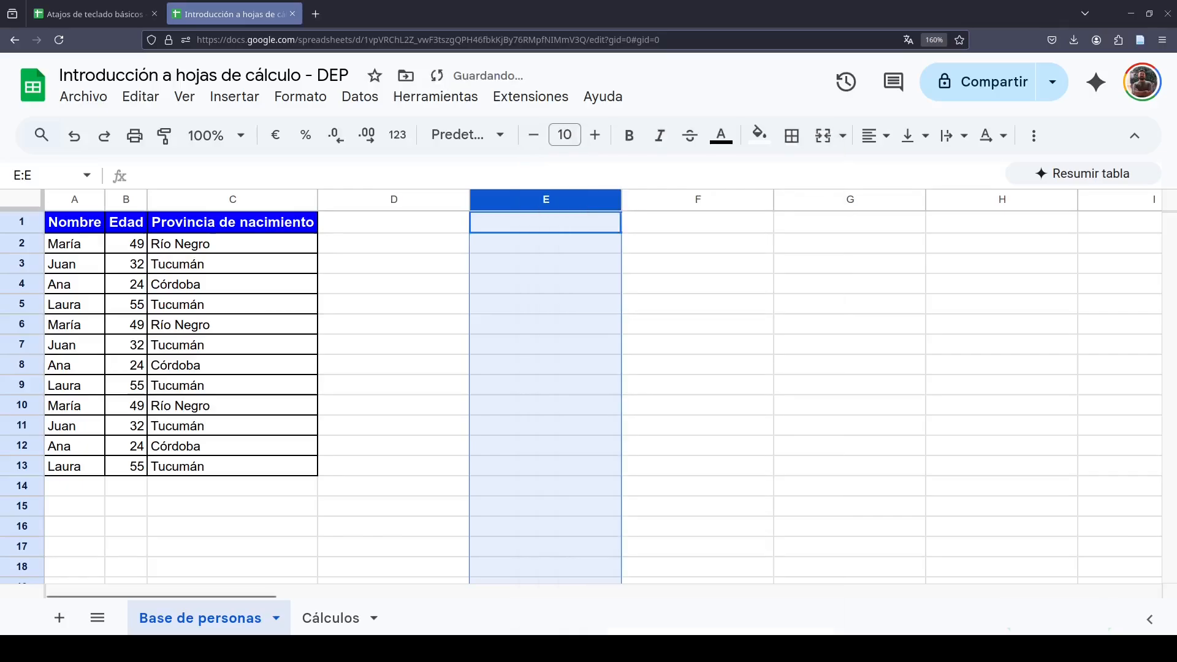
{"action": "left_click", "coordinate": [575, 324]}
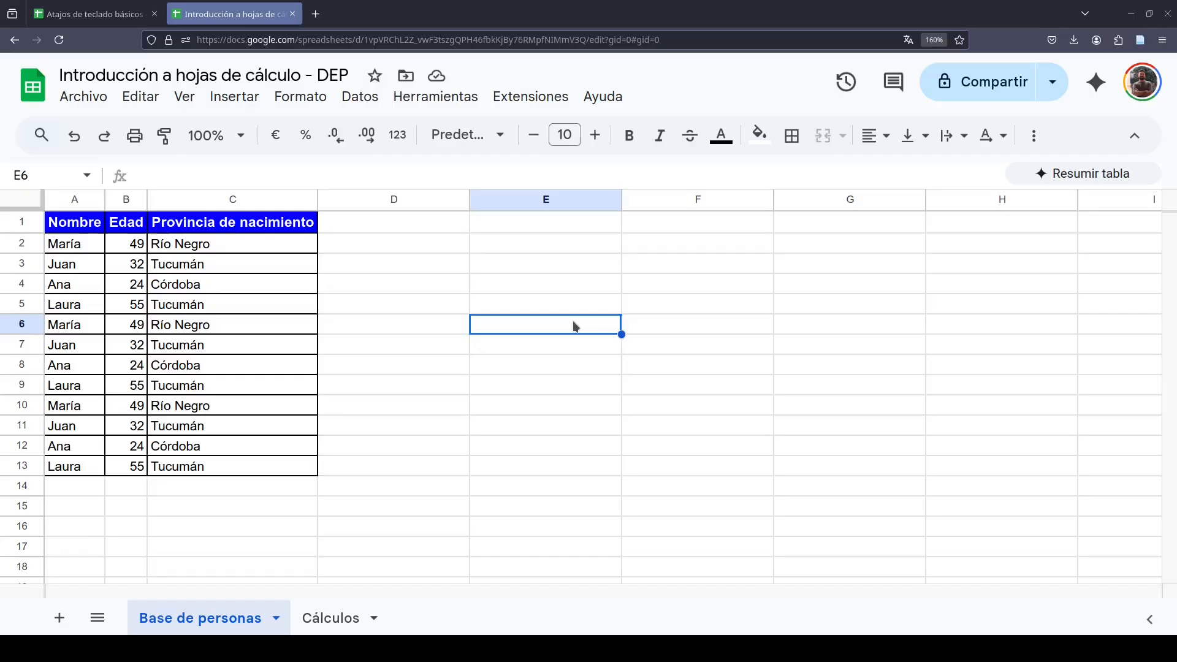
{"action": "key", "text": "ctrl+z"}
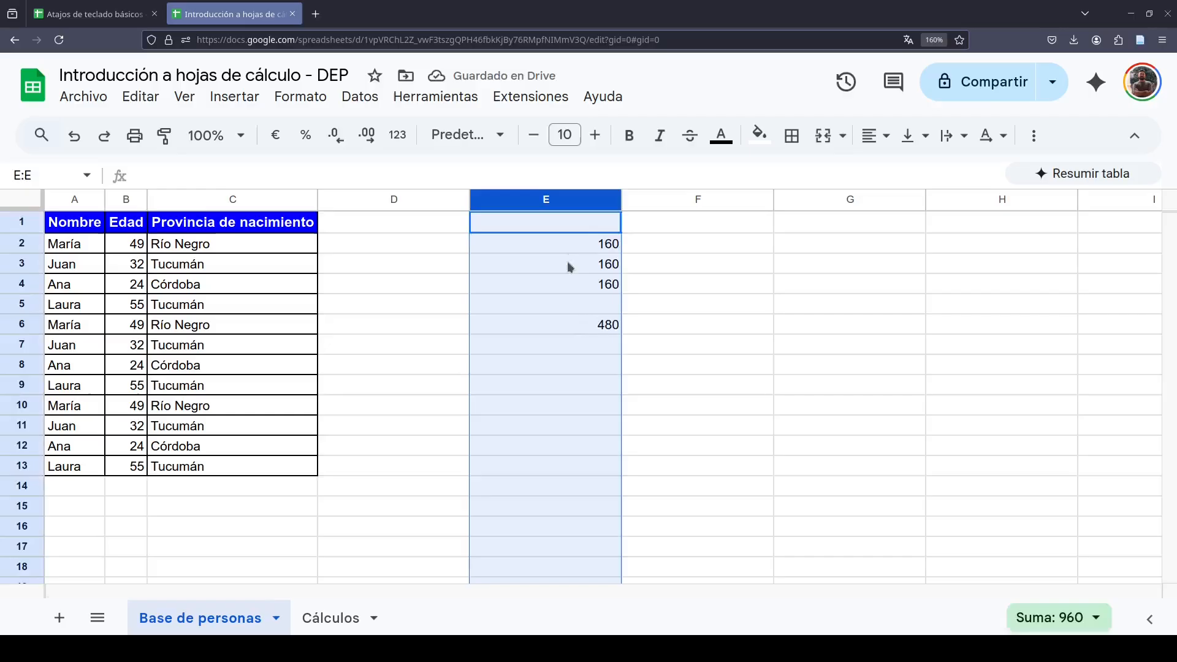
Clear the contents of column E without deleting the column itself
{"action": "right_click", "coordinate": [548, 202]}
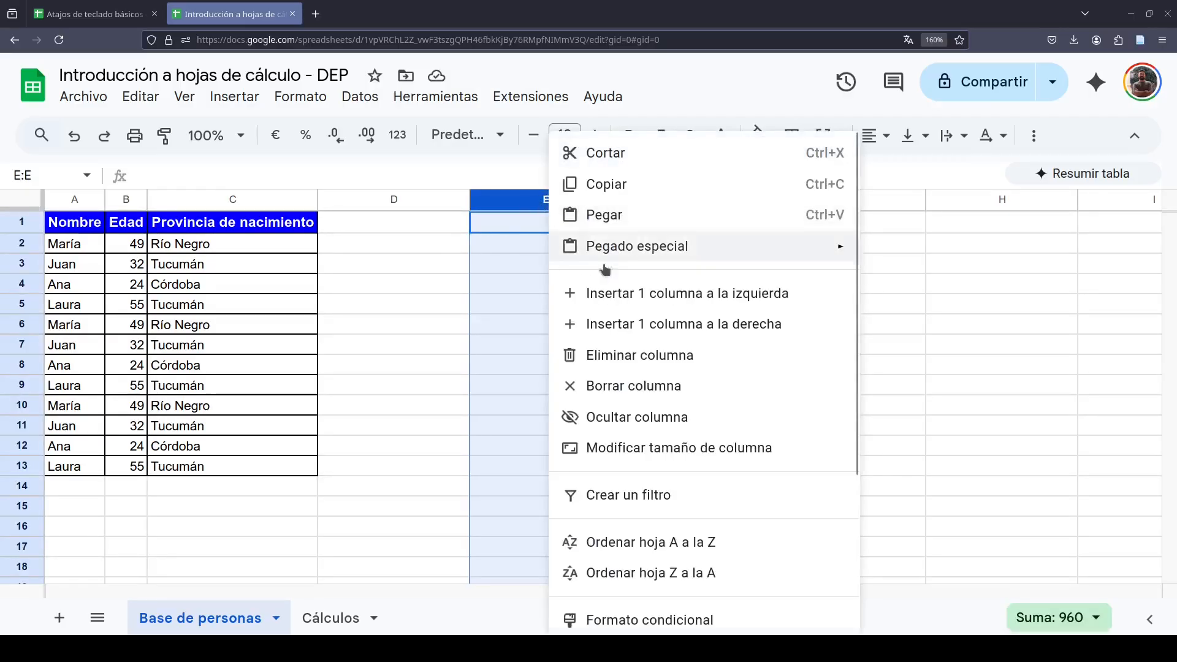
{"action": "left_click", "coordinate": [640, 388]}
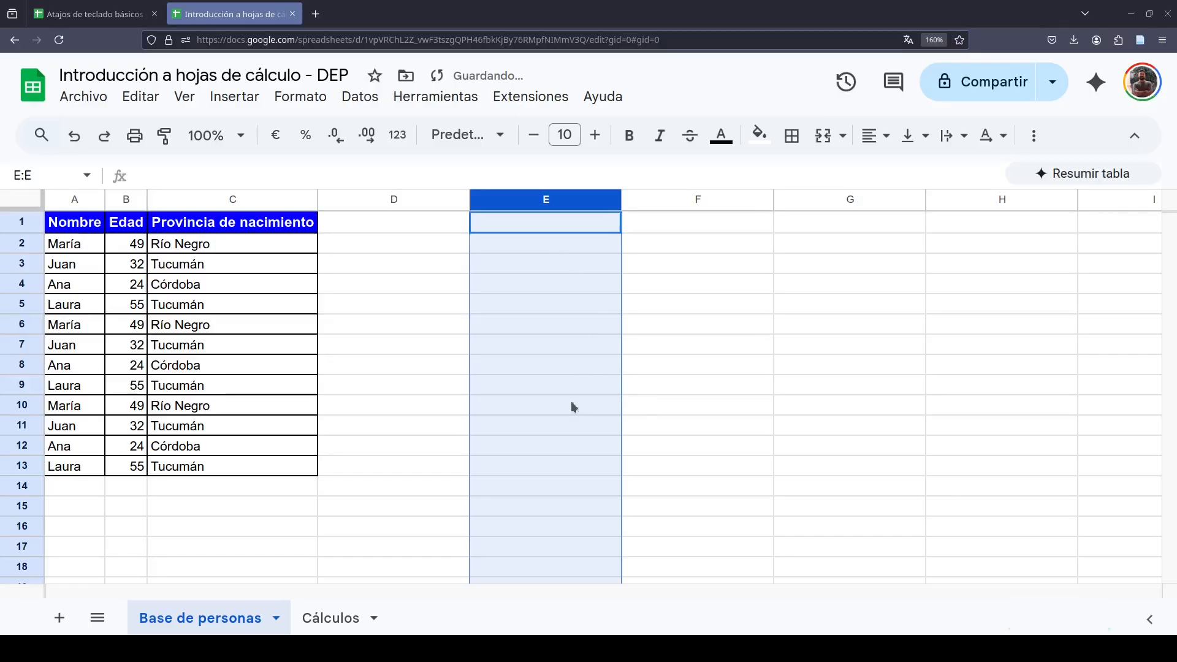
Clear the contents of the Edad column while keeping the column in place, and undo the clearing
{"action": "left_click_drag", "start_coordinate": [573, 290], "coordinate": [575, 362]}
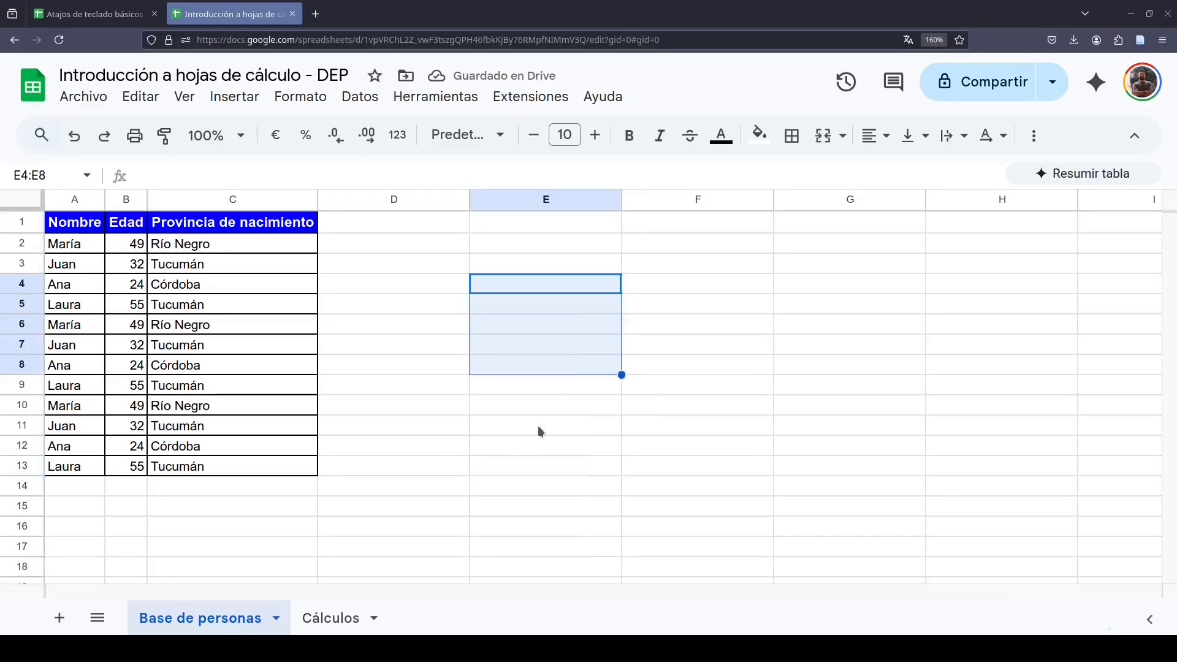
{"action": "left_click", "coordinate": [399, 292]}
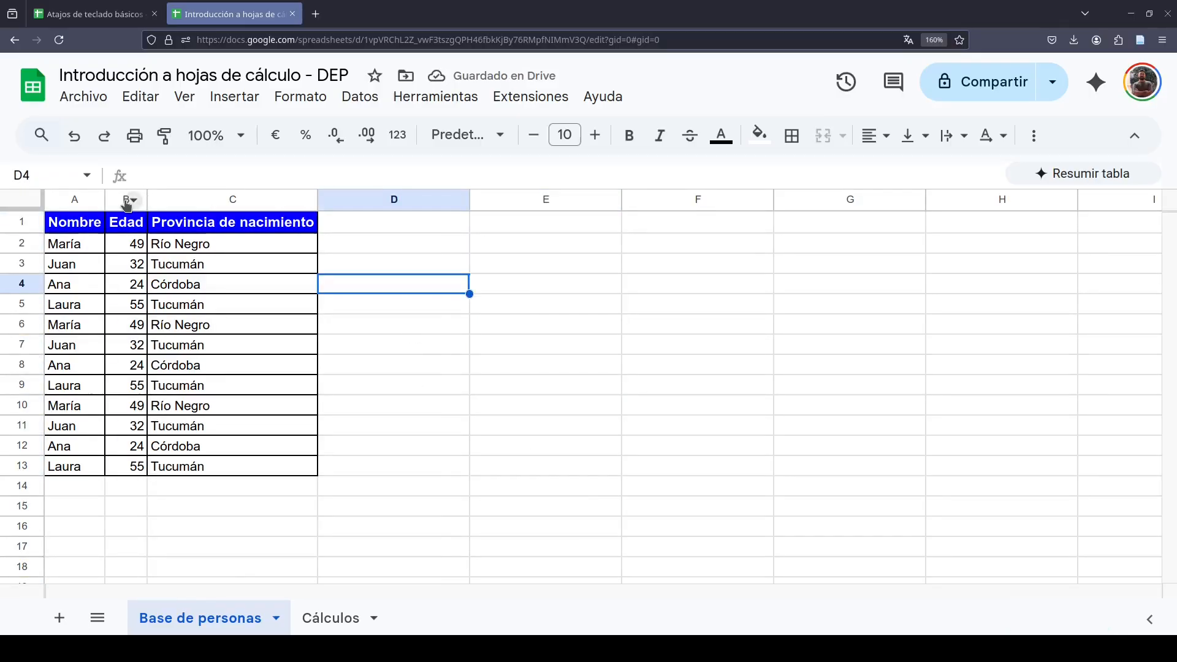
{"action": "right_click", "coordinate": [116, 199]}
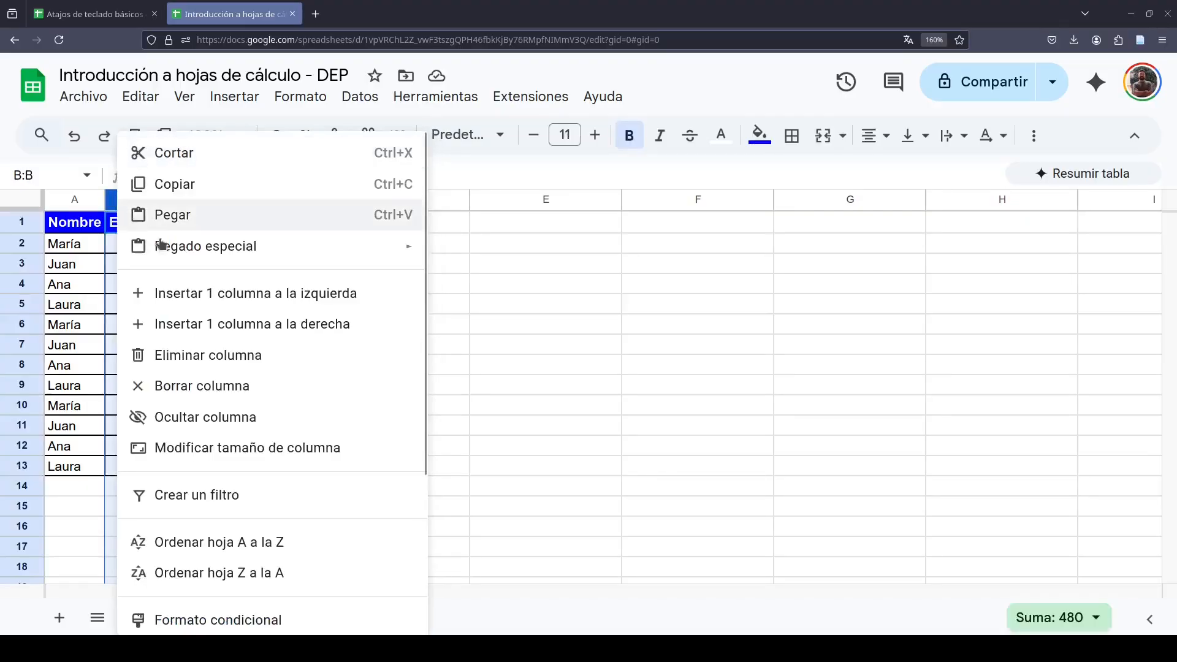
{"action": "left_click", "coordinate": [225, 395]}
{"action": "left_click", "coordinate": [224, 248]}
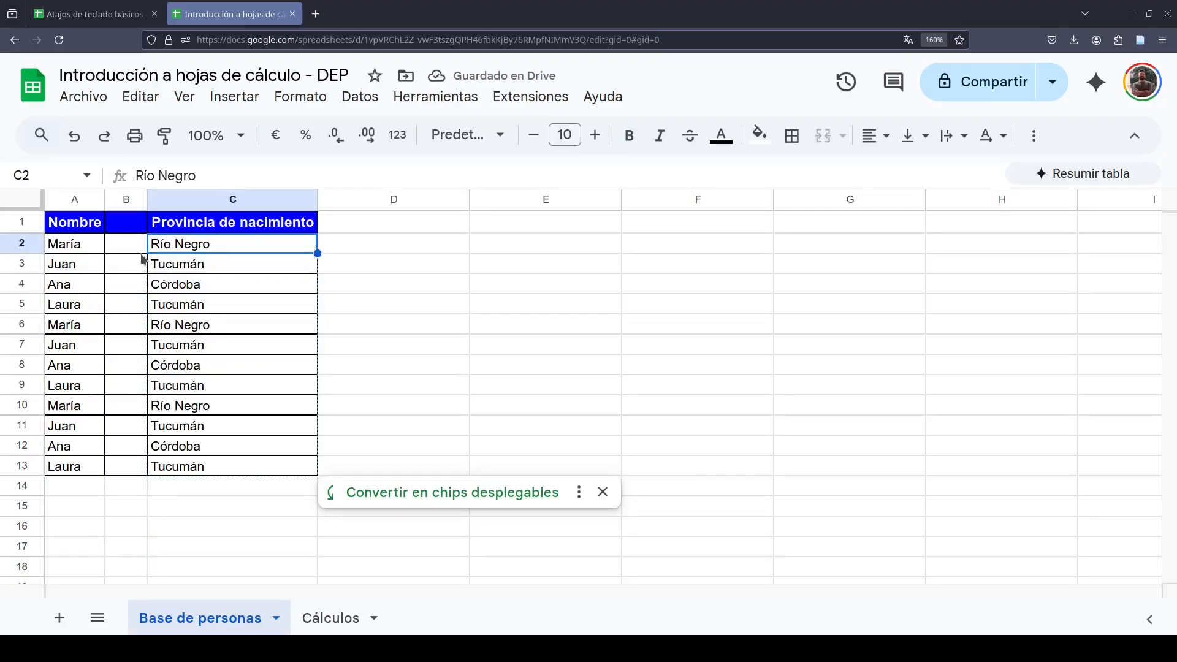
{"action": "key", "text": "ctrl+z"}
Delete the whole Edad column from the table, and undo the deletion
{"action": "right_click", "coordinate": [114, 202]}
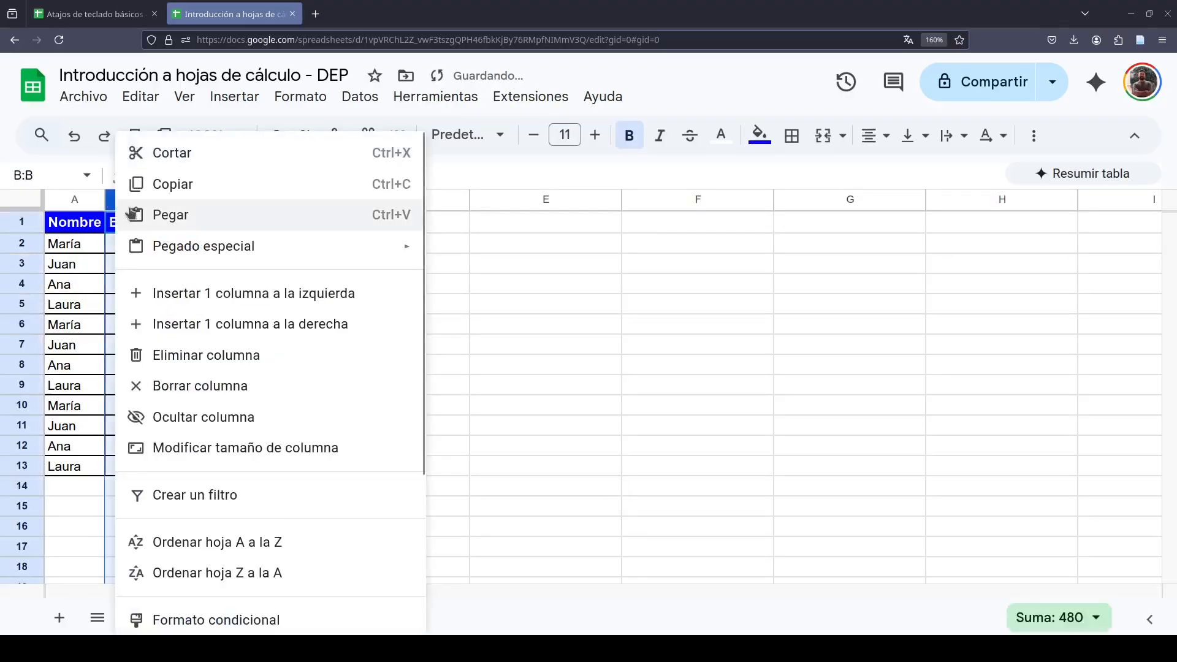
{"action": "left_click", "coordinate": [178, 356]}
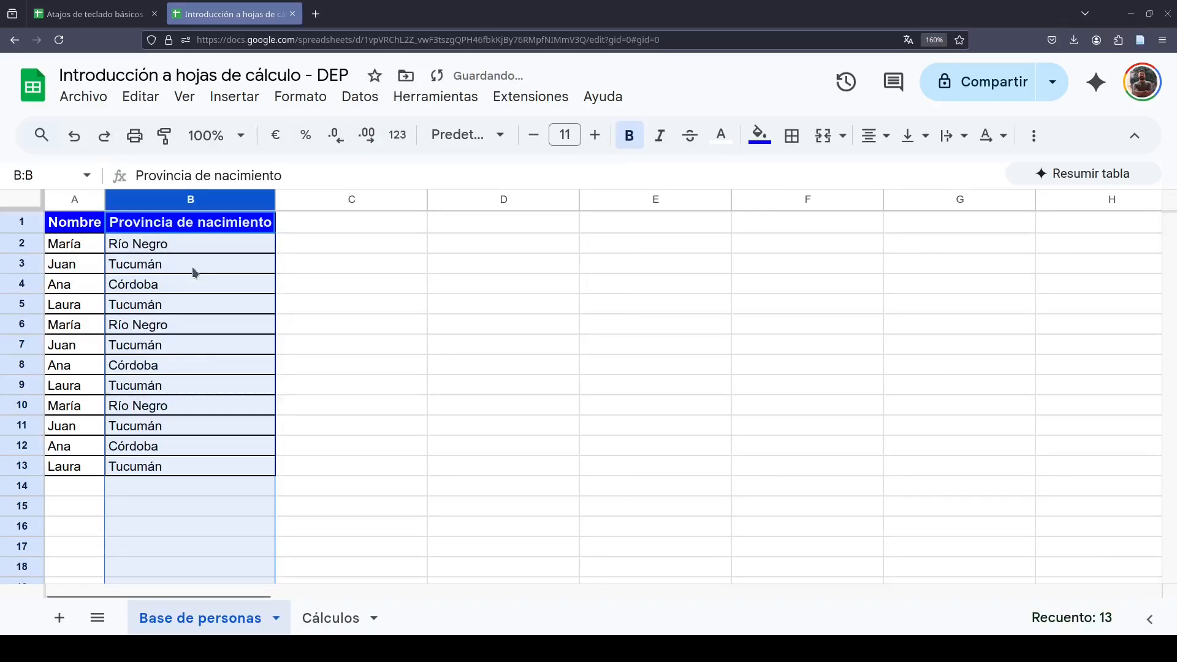
{"action": "left_click", "coordinate": [311, 267]}
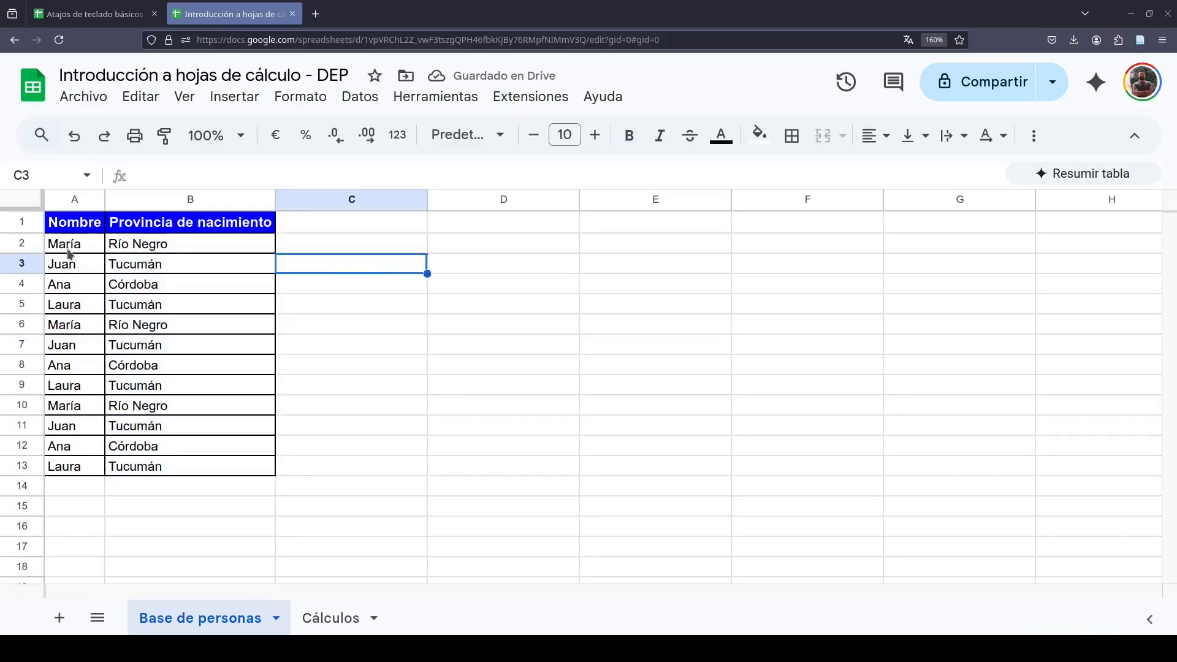
{"action": "key", "text": "ctrl+z"}
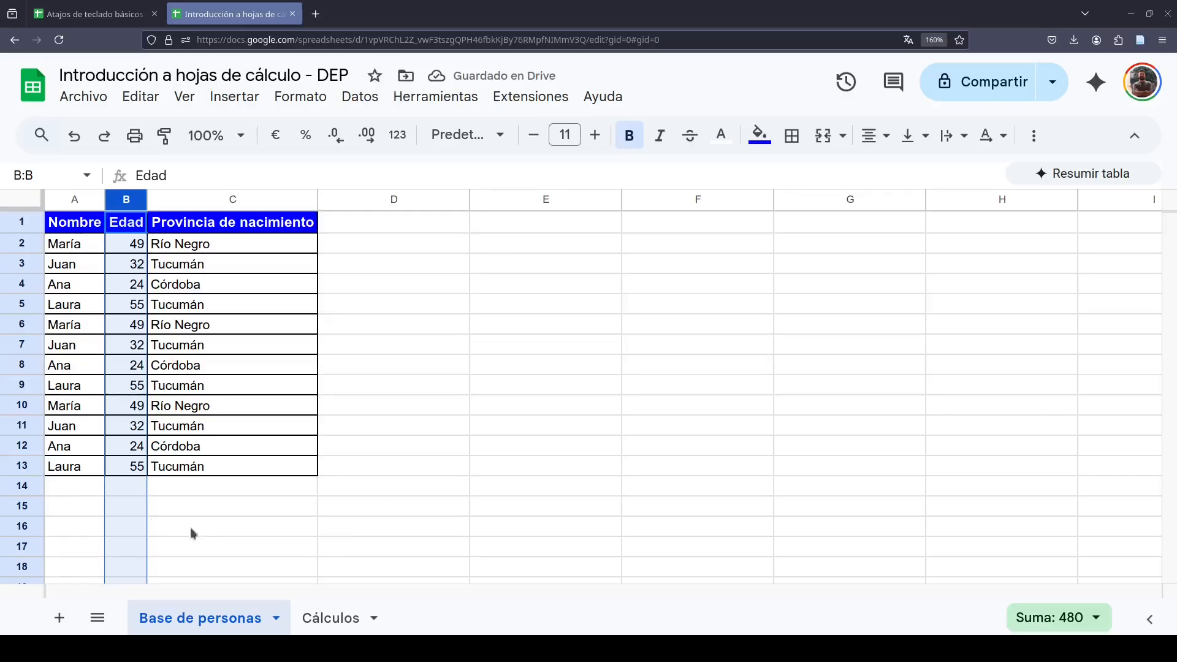
Delete rows 6 to 13 entirely to remove the duplicated records below the original table
{"action": "left_click", "coordinate": [22, 466]}
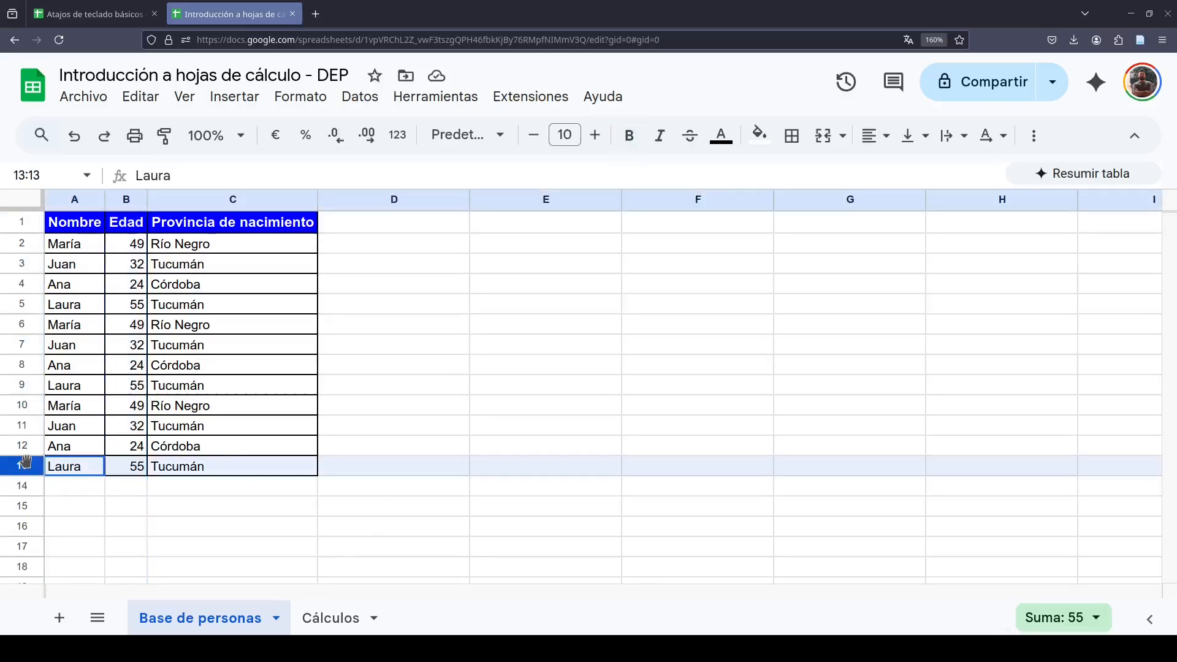
{"action": "left_click_drag", "start_coordinate": [22, 466], "coordinate": [21, 341]}
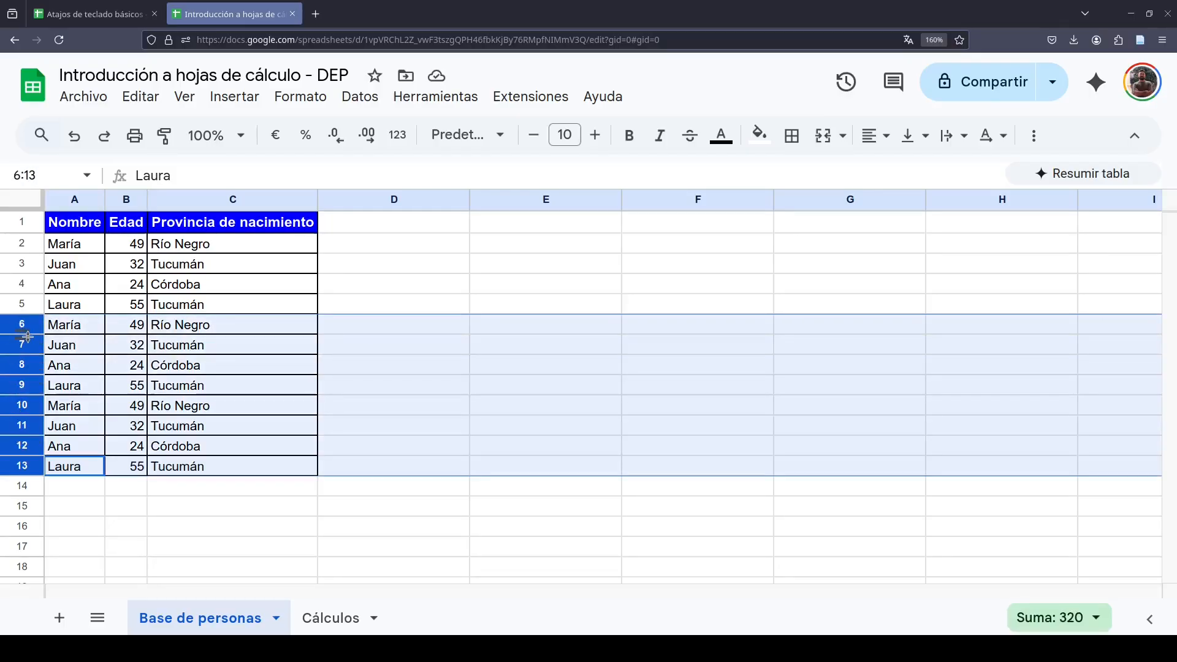
{"action": "right_click", "coordinate": [21, 342]}
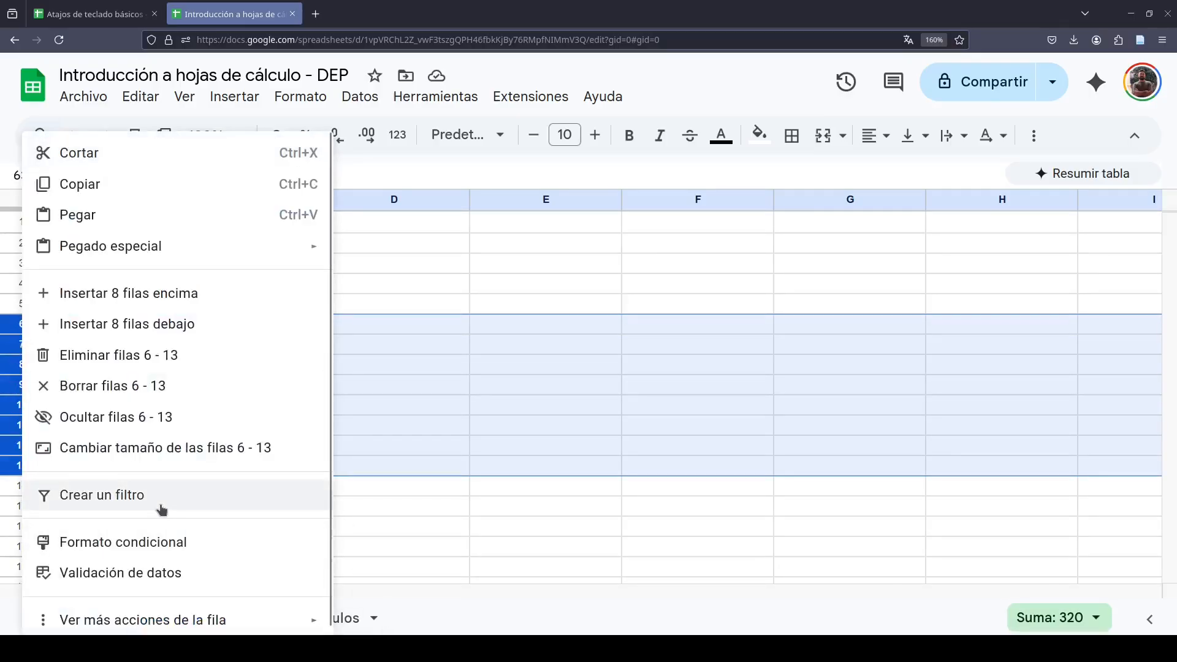
{"action": "left_click", "coordinate": [216, 368]}
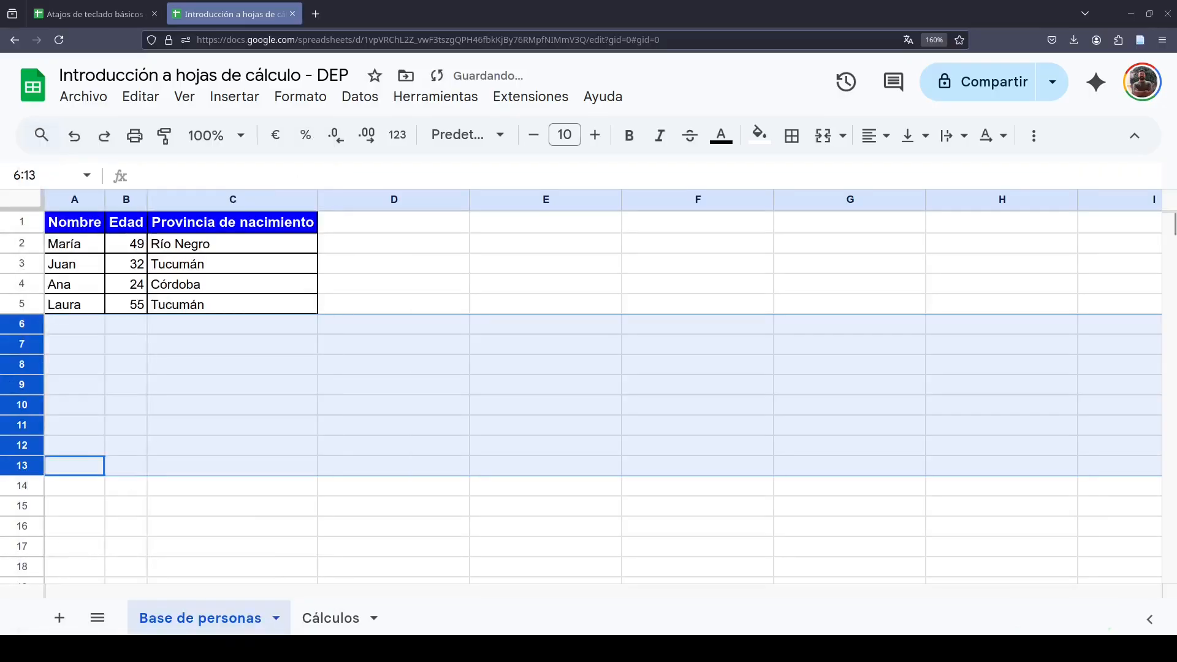
Undo the last row deletion and try clearing the contents of rows 6 to 13
{"action": "left_click", "coordinate": [171, 320]}
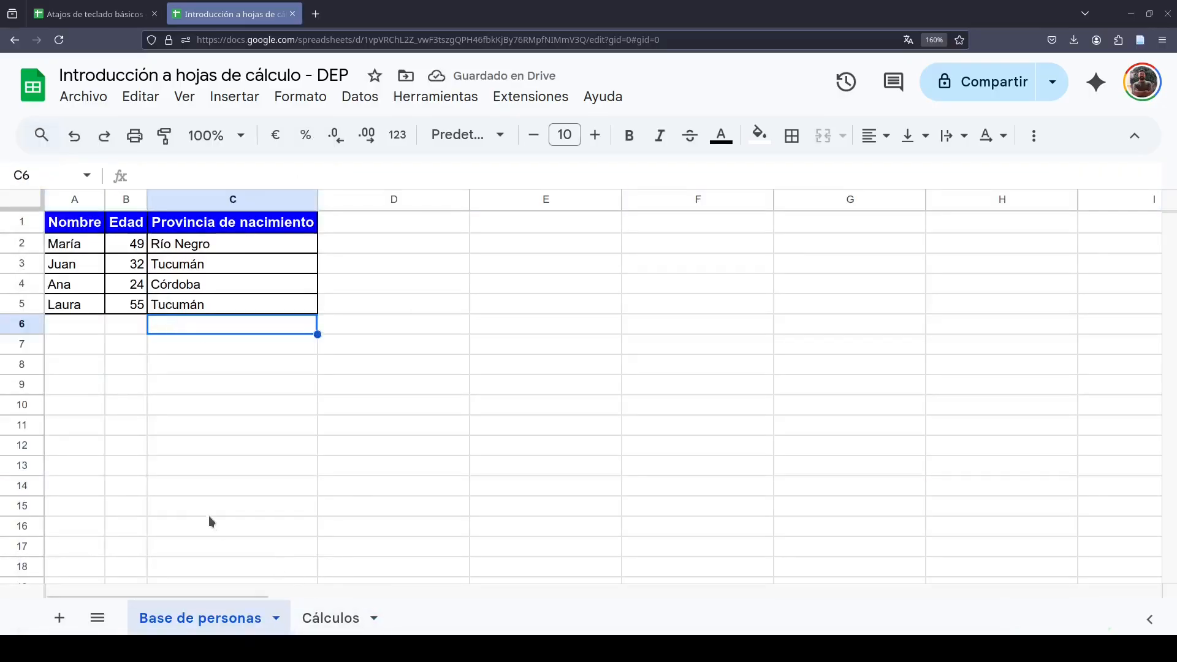
{"action": "key", "text": "ctrl+z"}
{"action": "right_click", "coordinate": [29, 364]}
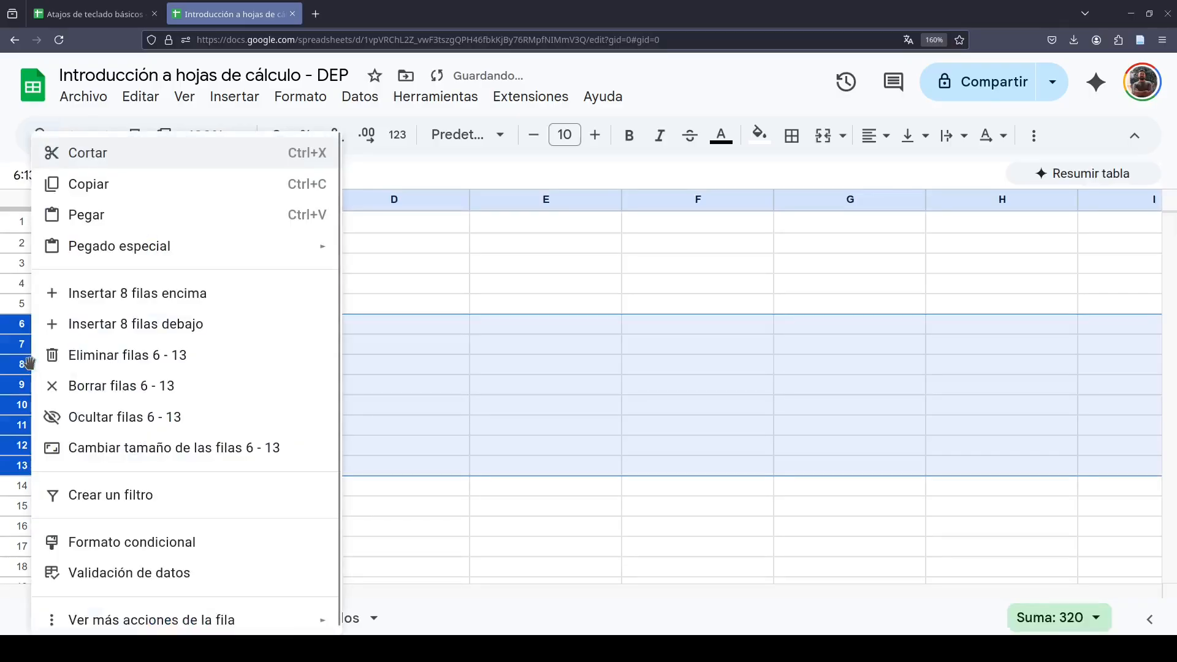
{"action": "left_click", "coordinate": [109, 387]}
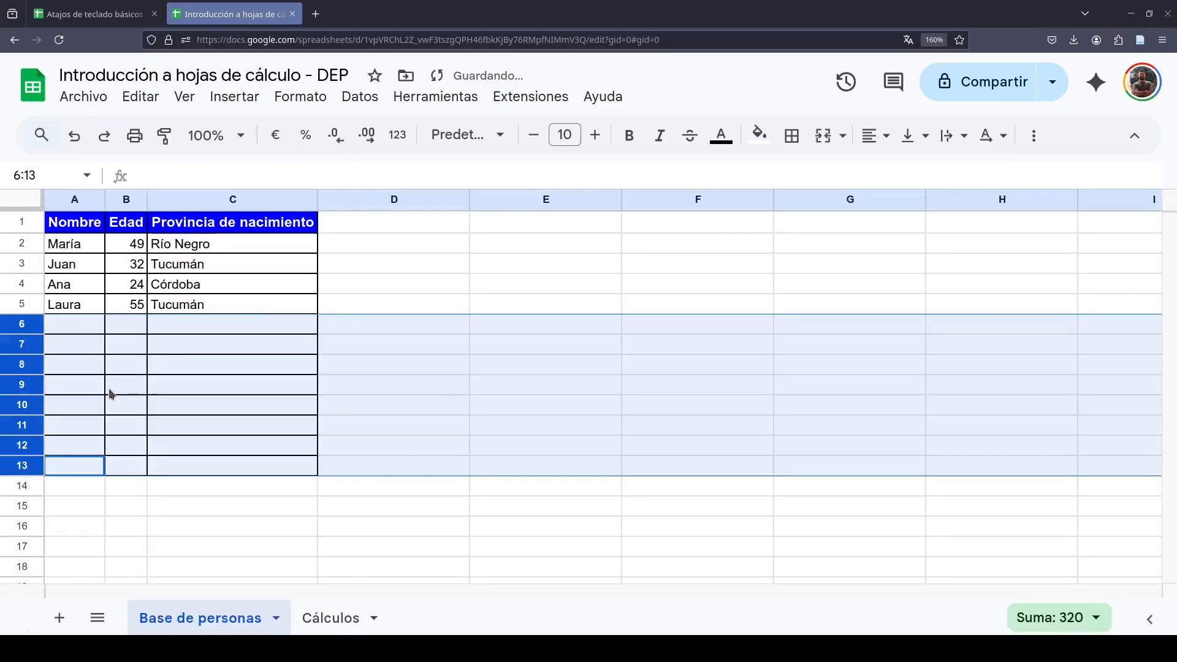
{"action": "left_click", "coordinate": [156, 362]}
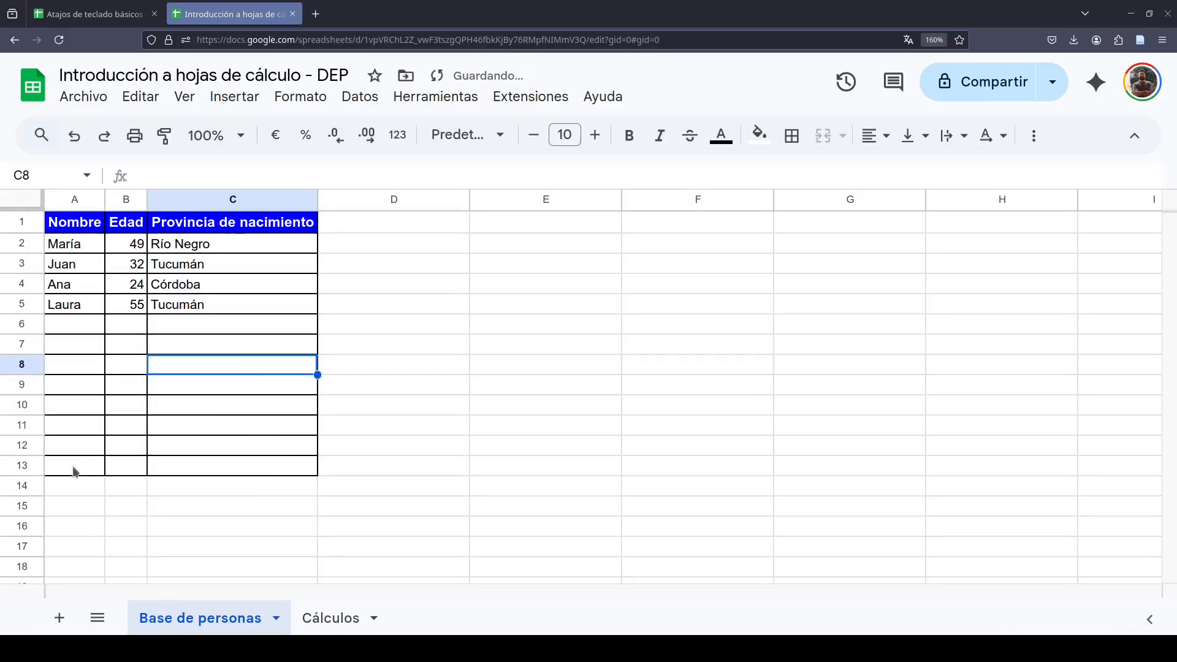
{"action": "key", "text": "ctrl+z"}
Try deleting rows 6 to 13 of the Base de personas sheet entirely
{"action": "right_click", "coordinate": [27, 368]}
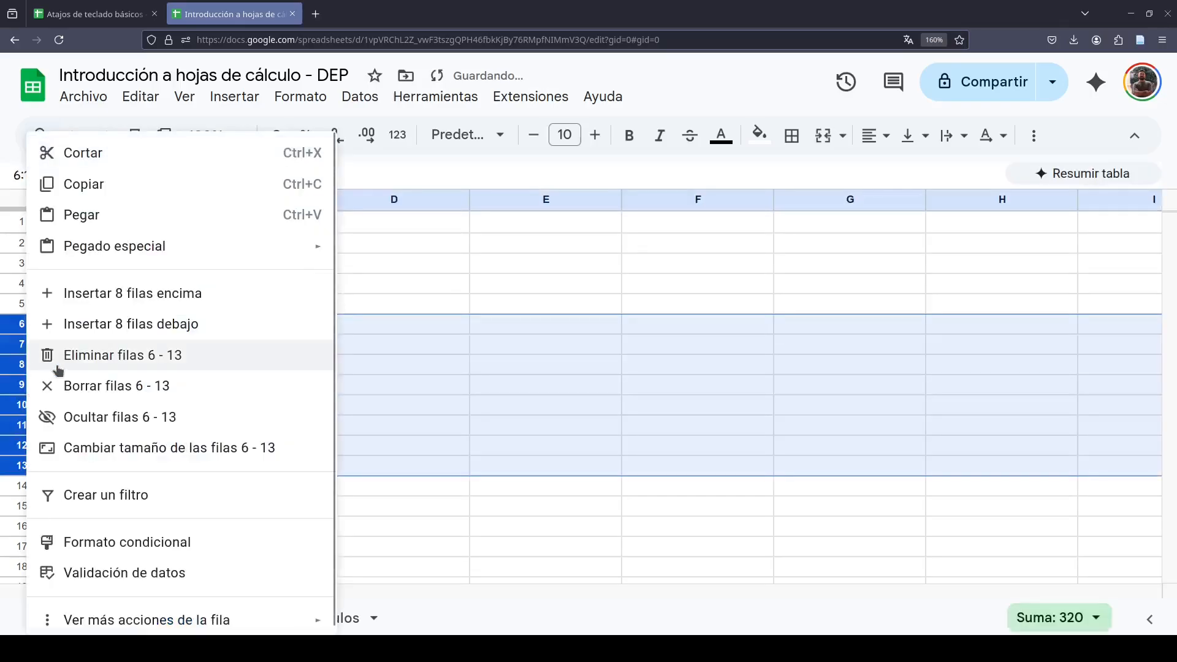
{"action": "left_click", "coordinate": [56, 359]}
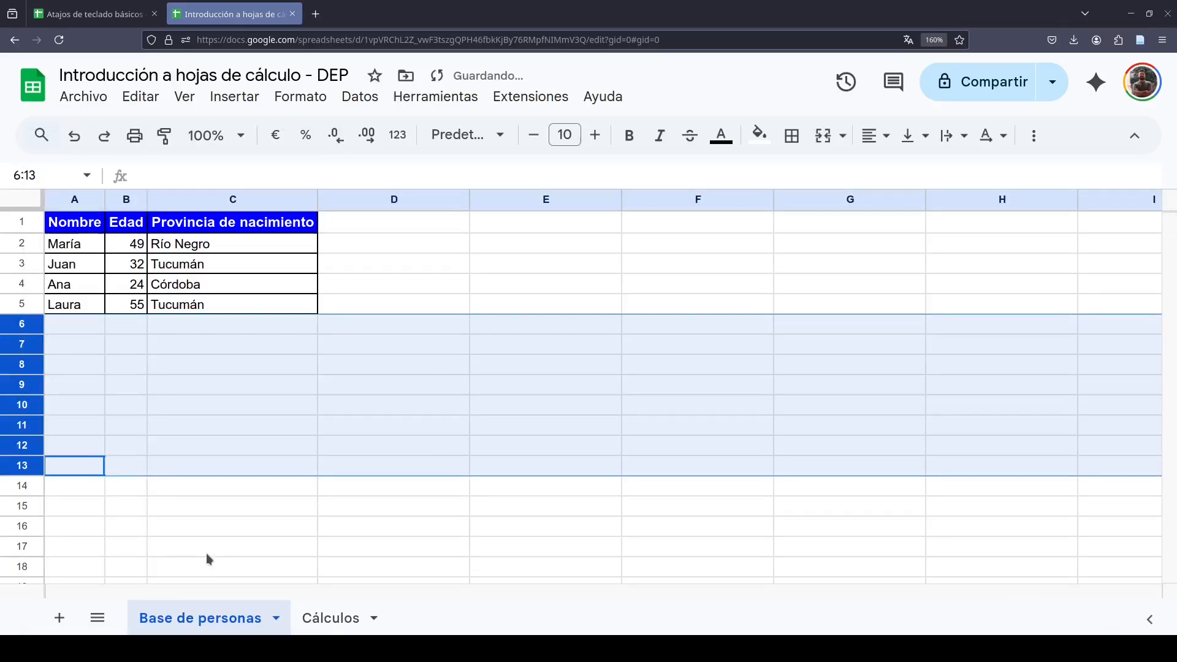
{"action": "key", "text": "ctrl+z"}
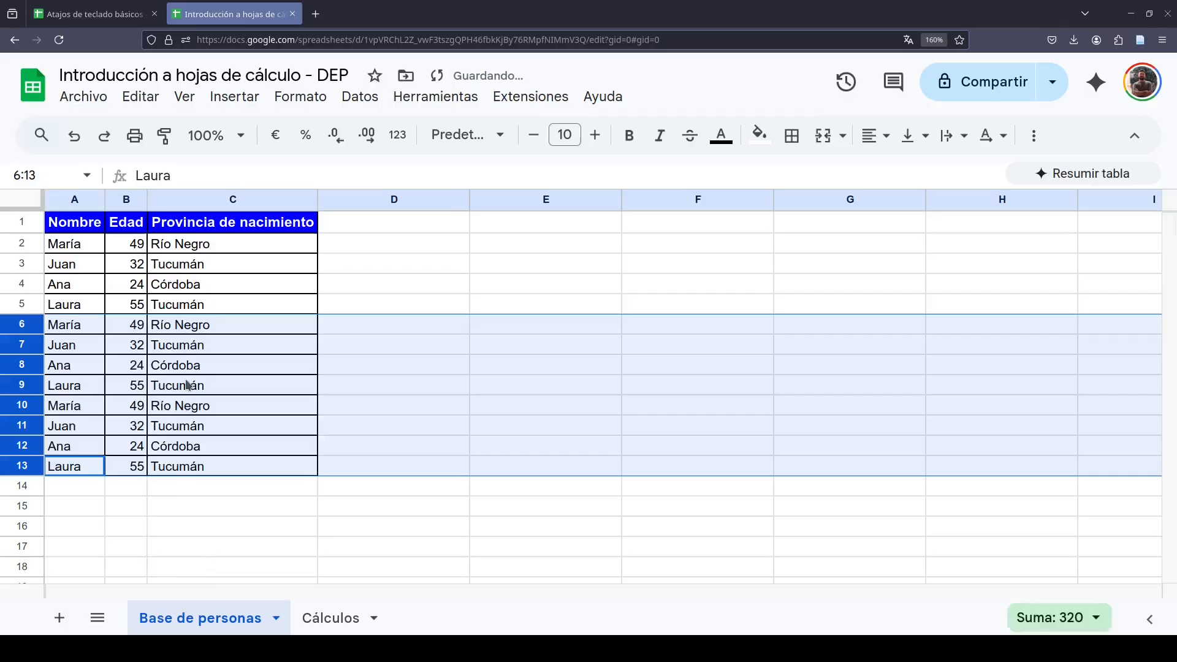
Clear the contents of rows 6 to 13 and remove all borders from A6:C13
{"action": "key", "text": "Delete"}
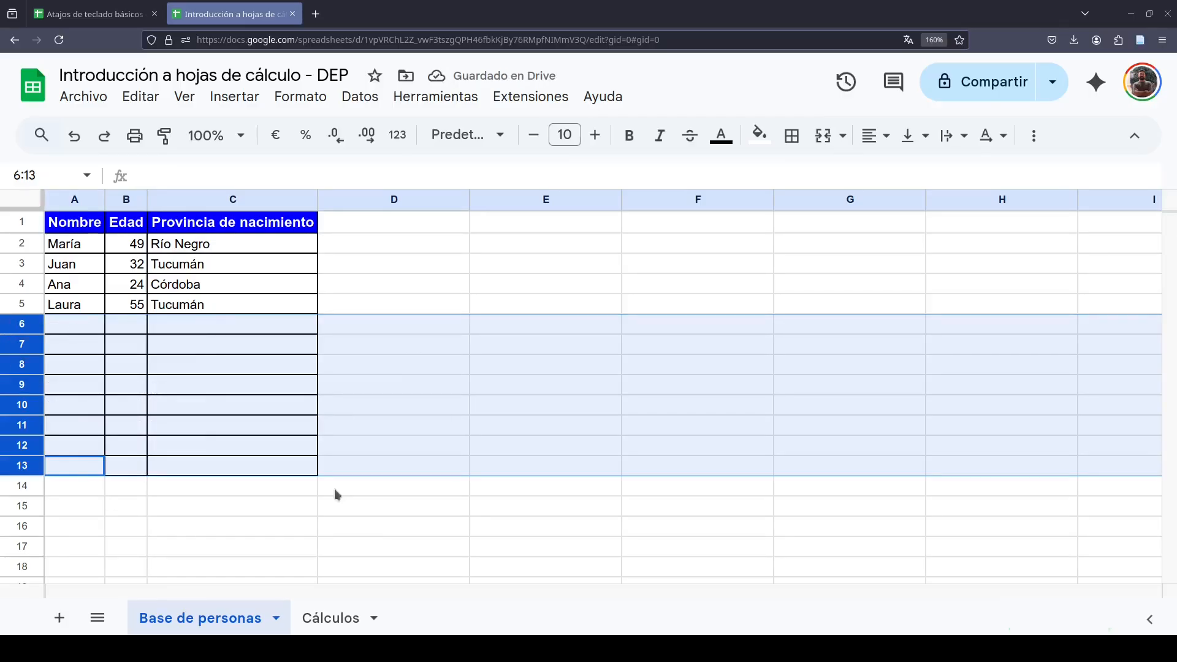
{"action": "left_click", "coordinate": [257, 332]}
{"action": "left_click_drag", "start_coordinate": [104, 332], "coordinate": [202, 466]}
{"action": "left_click", "coordinate": [790, 136]}
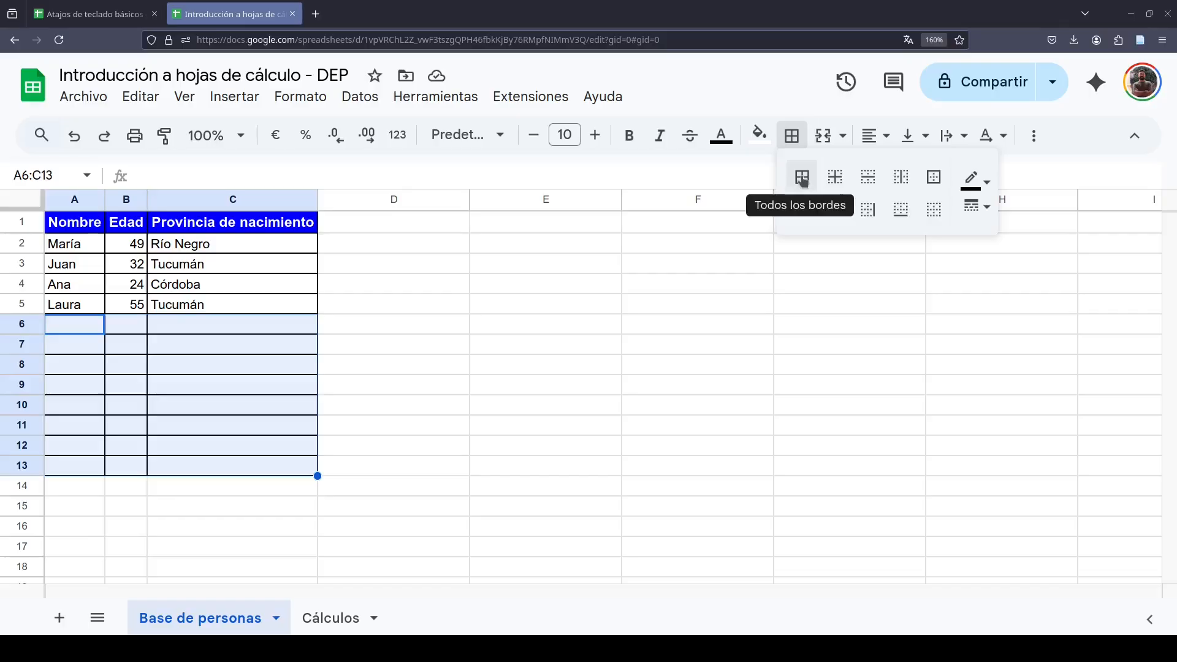
{"action": "left_click", "coordinate": [945, 222]}
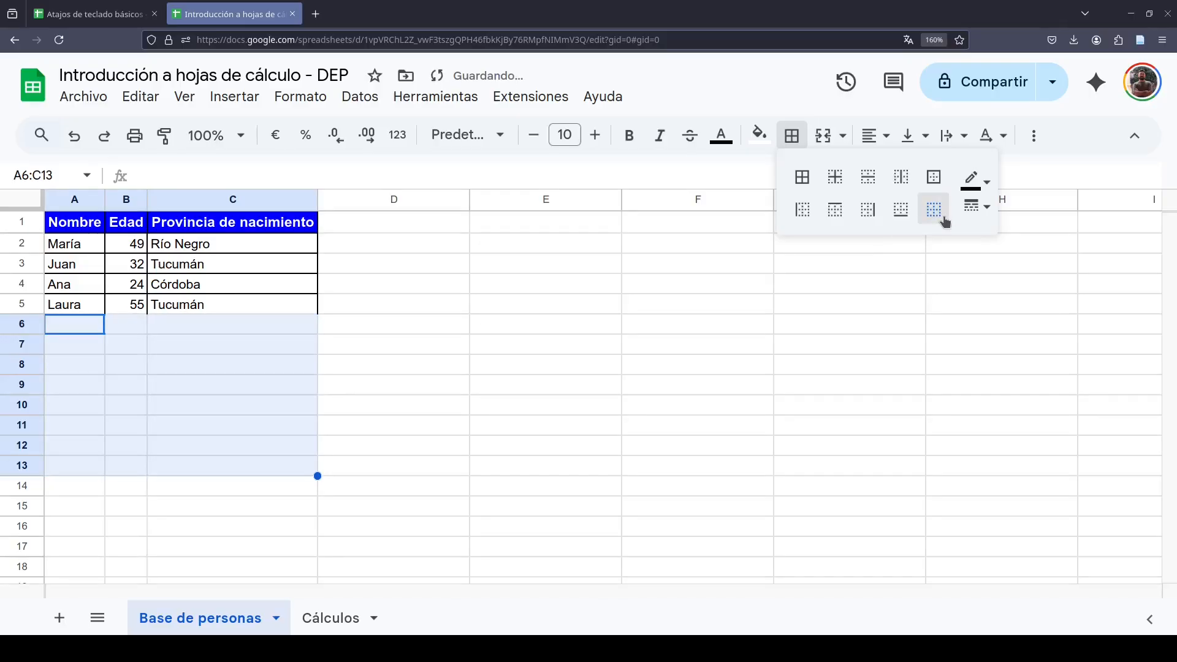
{"action": "left_click", "coordinate": [420, 412]}
{"action": "left_click_drag", "start_coordinate": [71, 325], "coordinate": [223, 425]}
{"action": "left_click", "coordinate": [432, 368]}
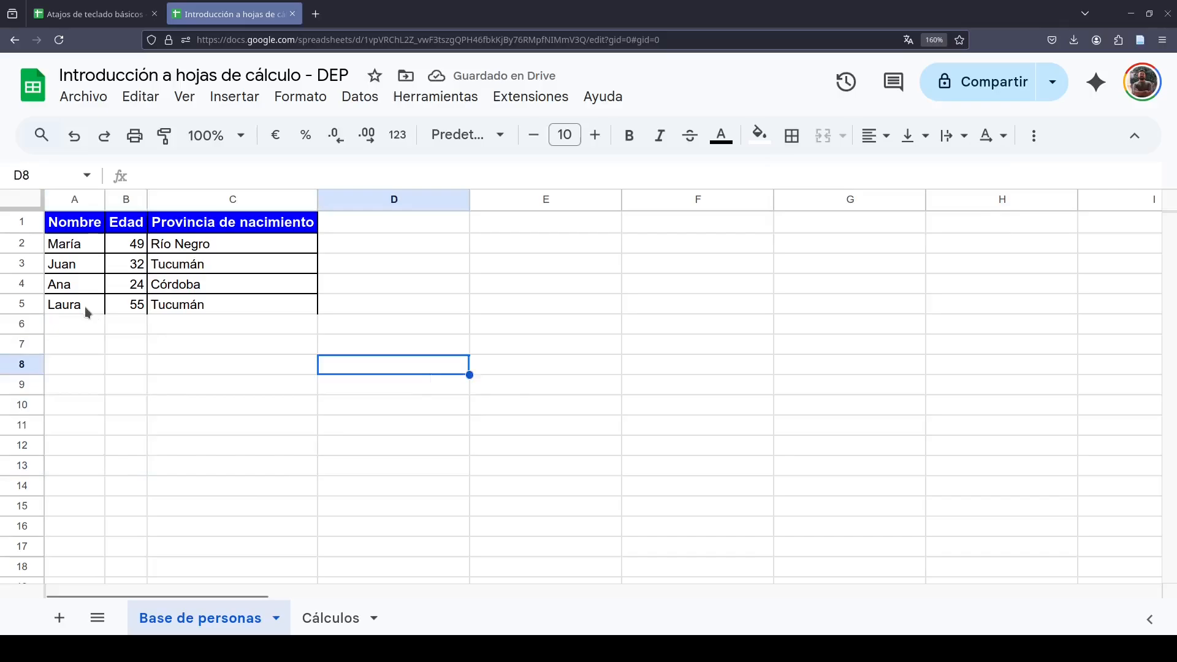
Apply all borders to the data range A2:C5
{"action": "left_click_drag", "start_coordinate": [86, 306], "coordinate": [201, 311]}
{"action": "left_click_drag", "start_coordinate": [96, 246], "coordinate": [233, 303]}
{"action": "left_click", "coordinate": [792, 136]}
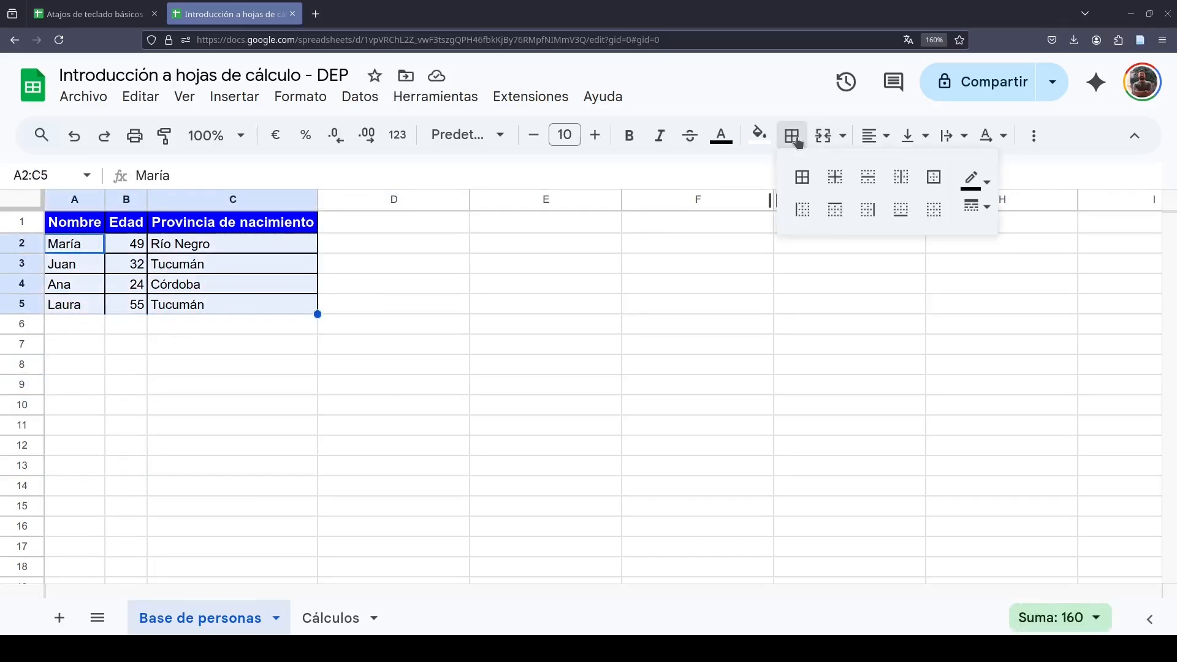
{"action": "left_click", "coordinate": [801, 176]}
{"action": "left_click", "coordinate": [473, 352]}
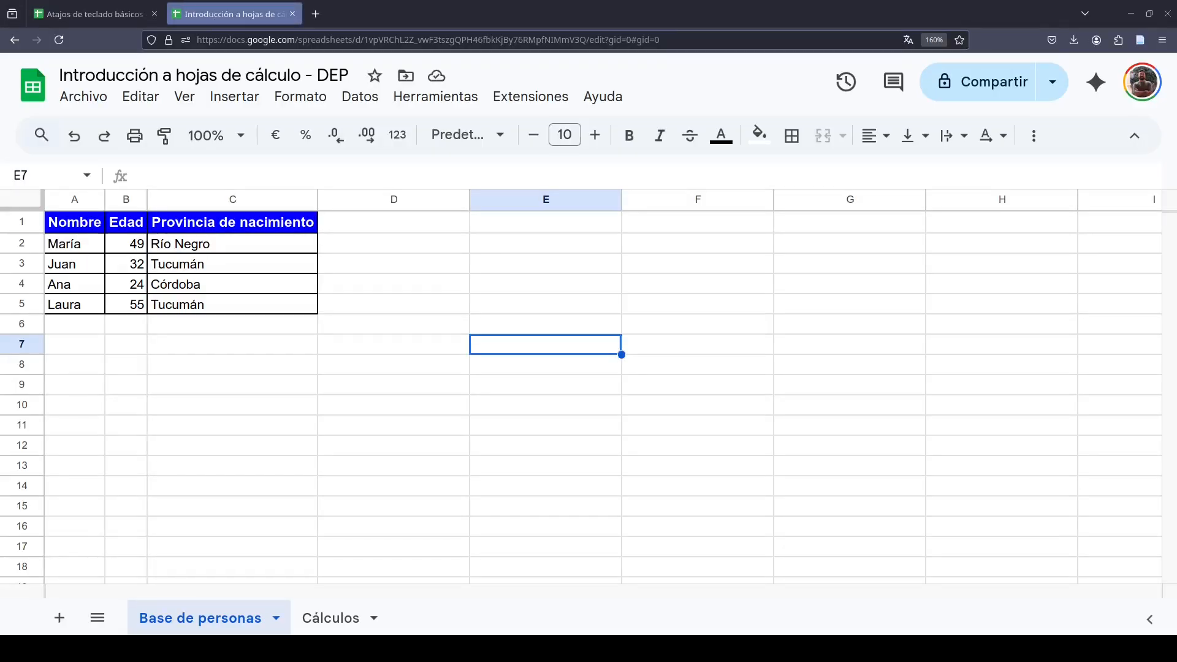
Enter the formula =MAX(B2:B5) in cell E2 to calculate the highest age
{"action": "key", "text": "Up"}
{"action": "key", "text": "Up"}
{"action": "key", "text": "Up"}
{"action": "key", "text": "Up"}
{"action": "key", "text": "Up"}
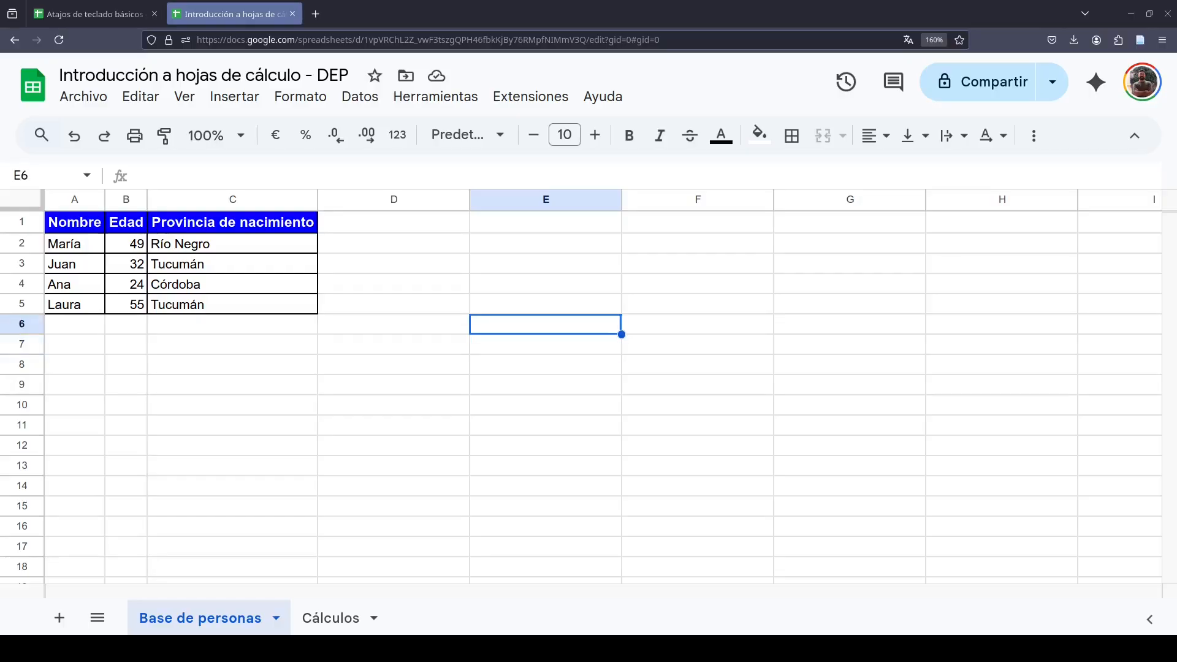
{"action": "type", "text": "="}
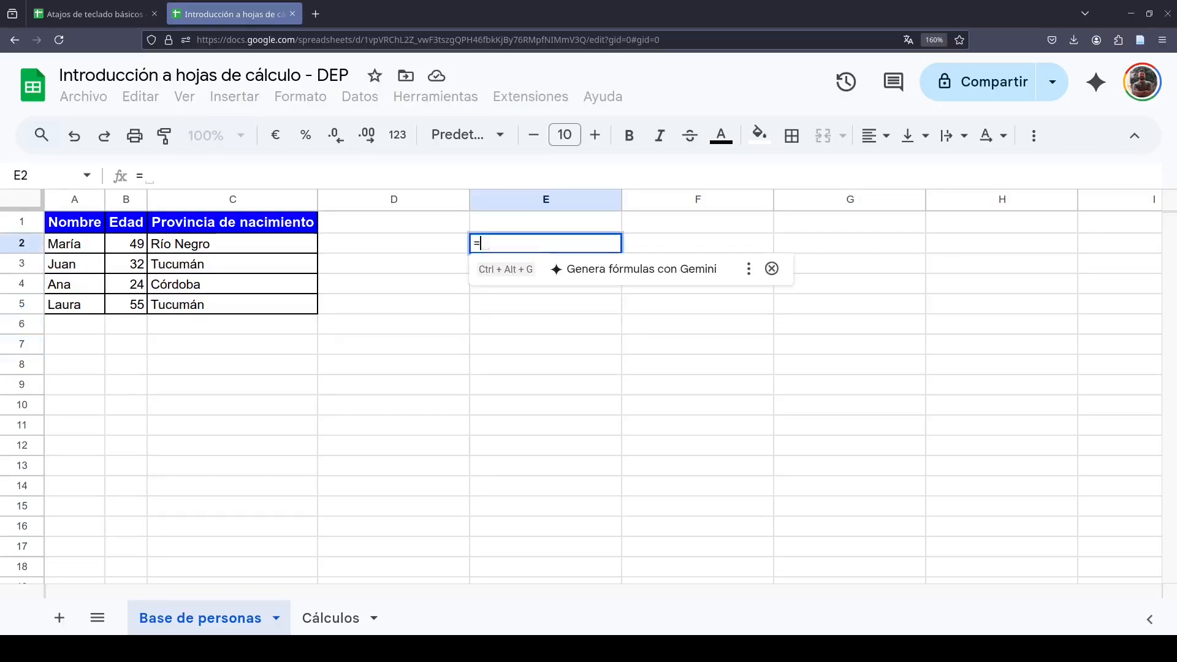
{"action": "type", "text": "MAX"}
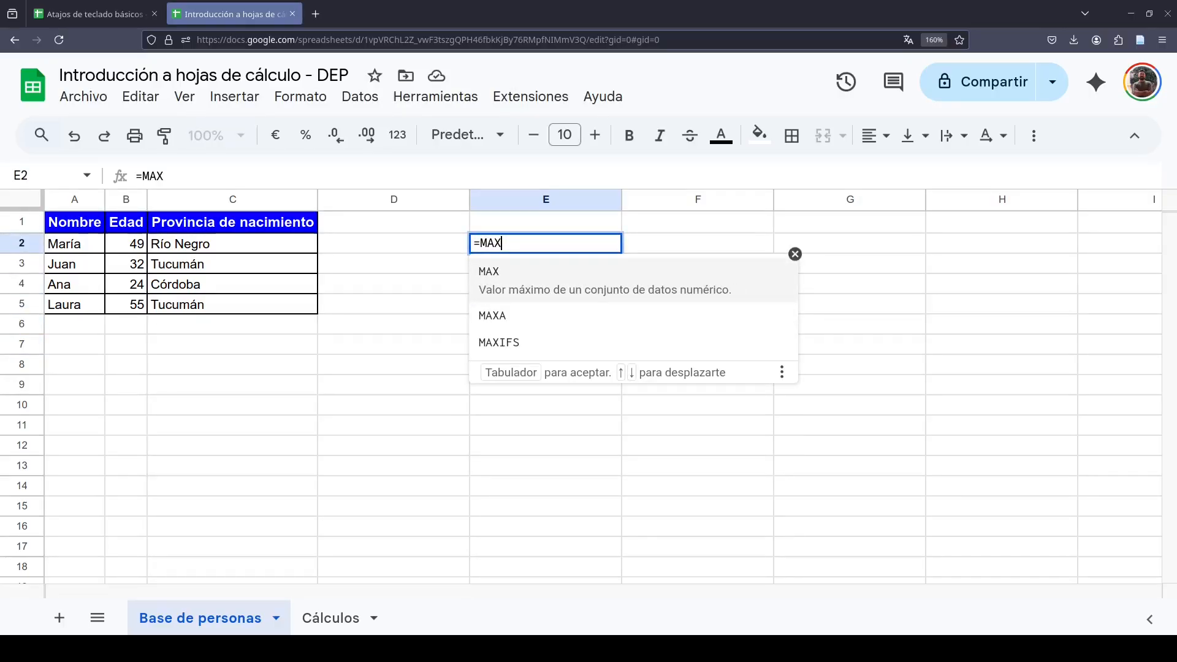
{"action": "type", "text": "("}
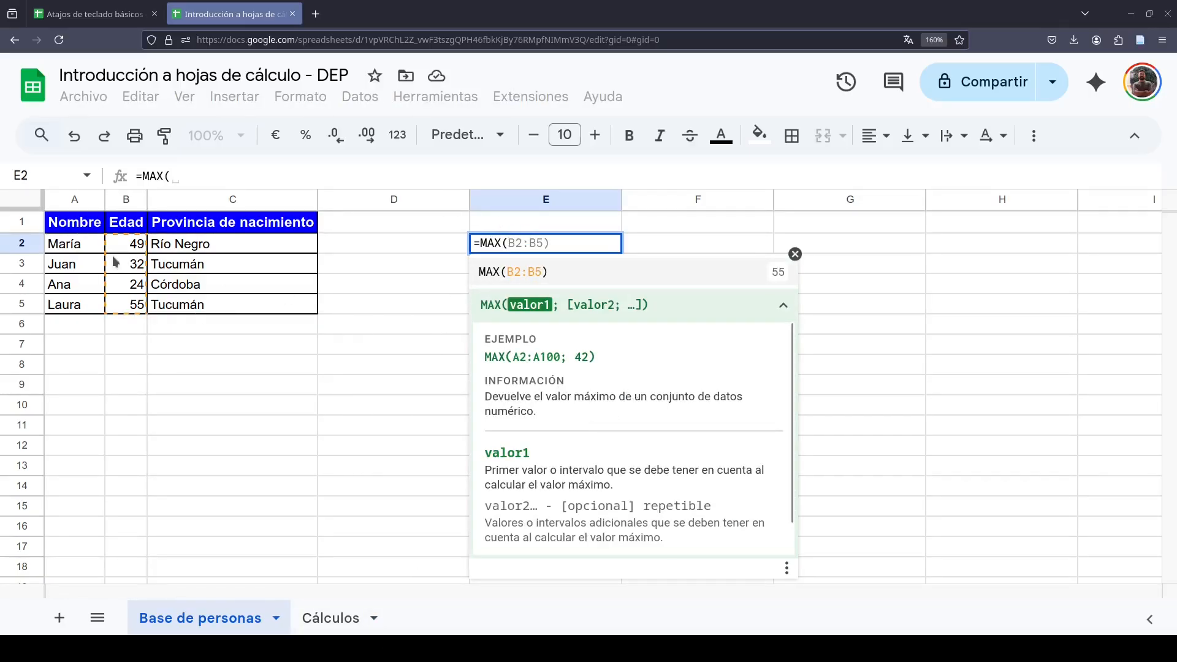
{"action": "left_click_drag", "start_coordinate": [122, 244], "coordinate": [124, 311]}
{"action": "left_click", "coordinate": [268, 175]}
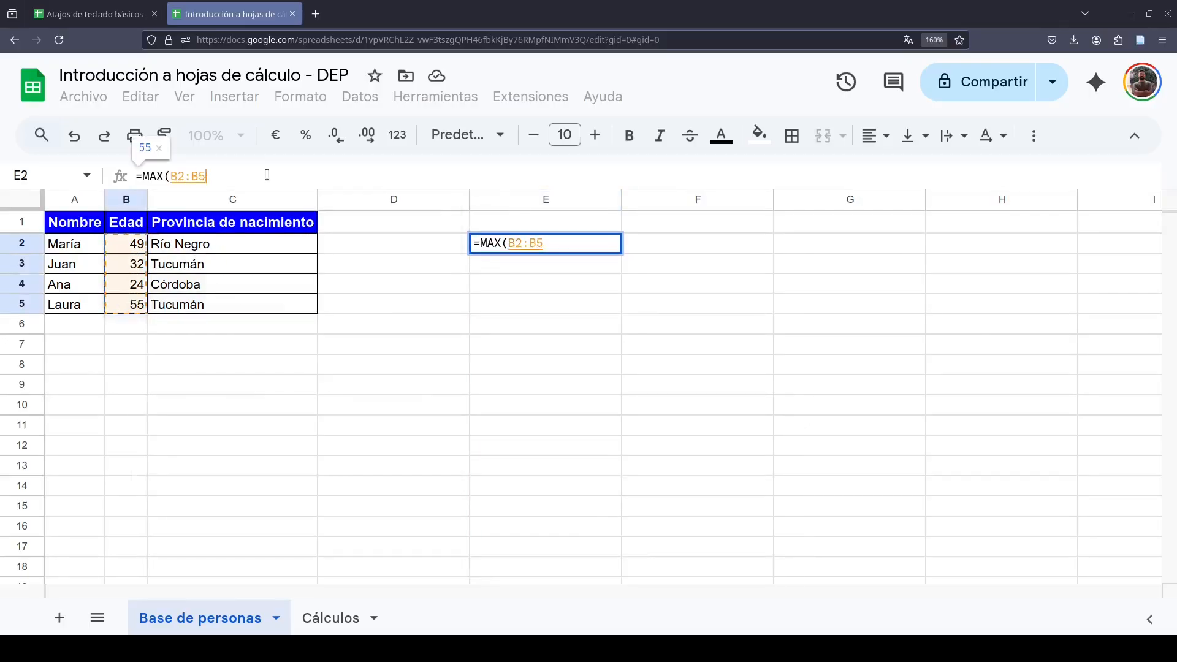
{"action": "key", "text": "Return"}
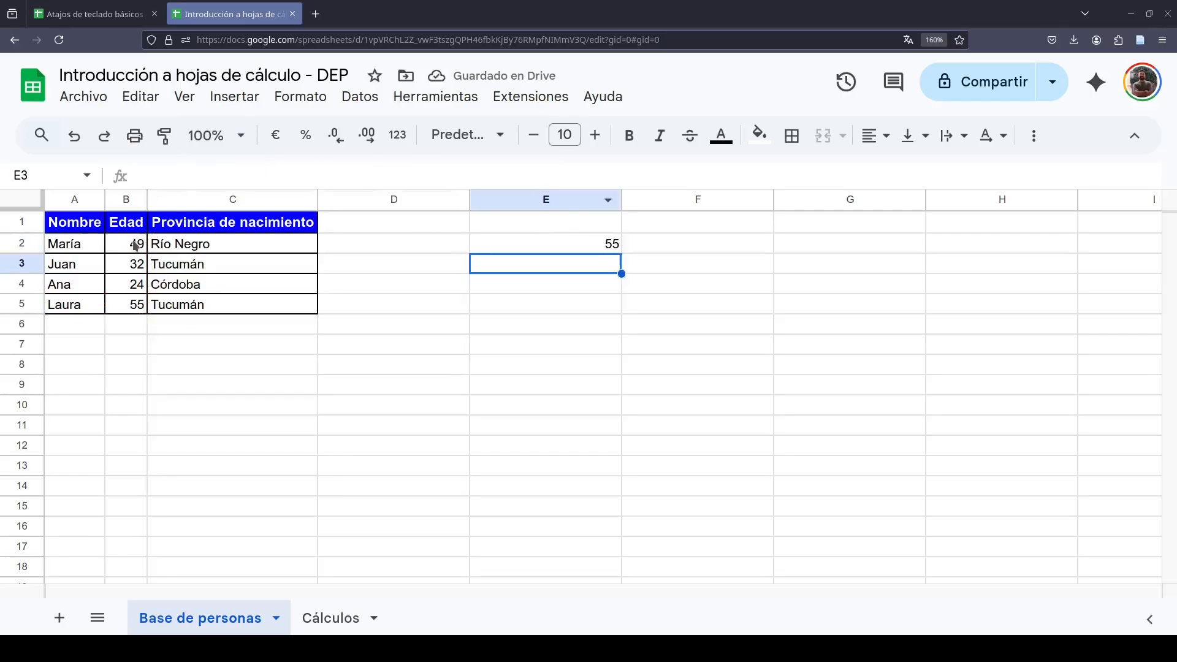
Label the maximum calculation by entering MAX() in cell E1
{"action": "left_click", "coordinate": [612, 227]}
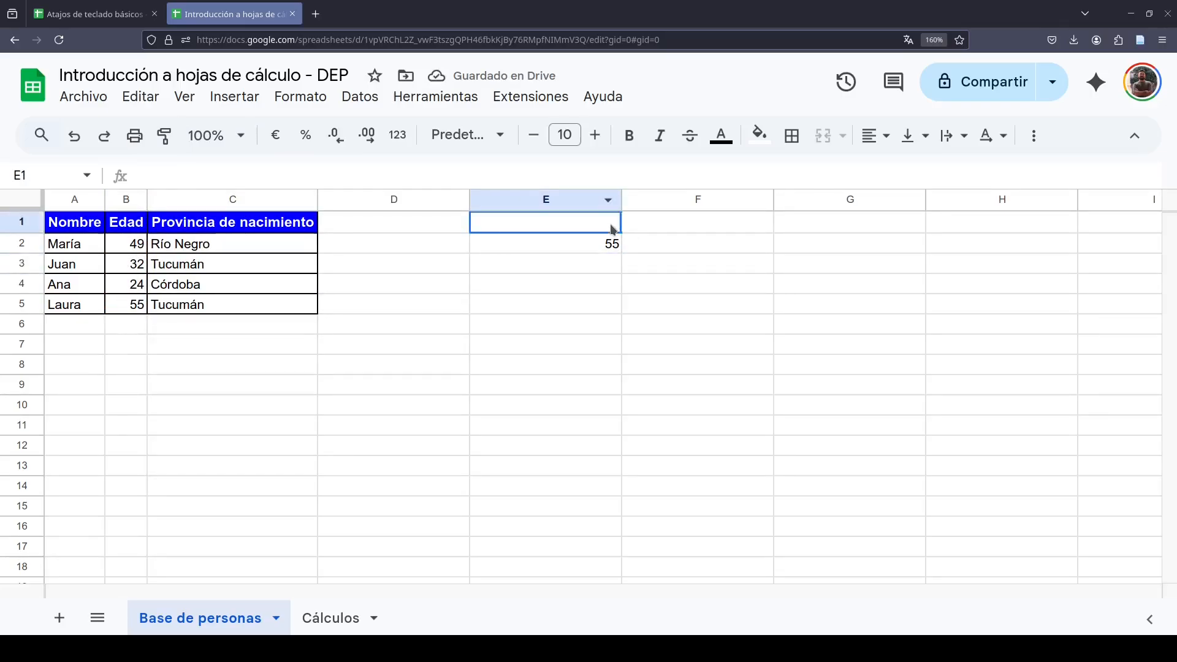
{"action": "type", "text": "MAX()"}
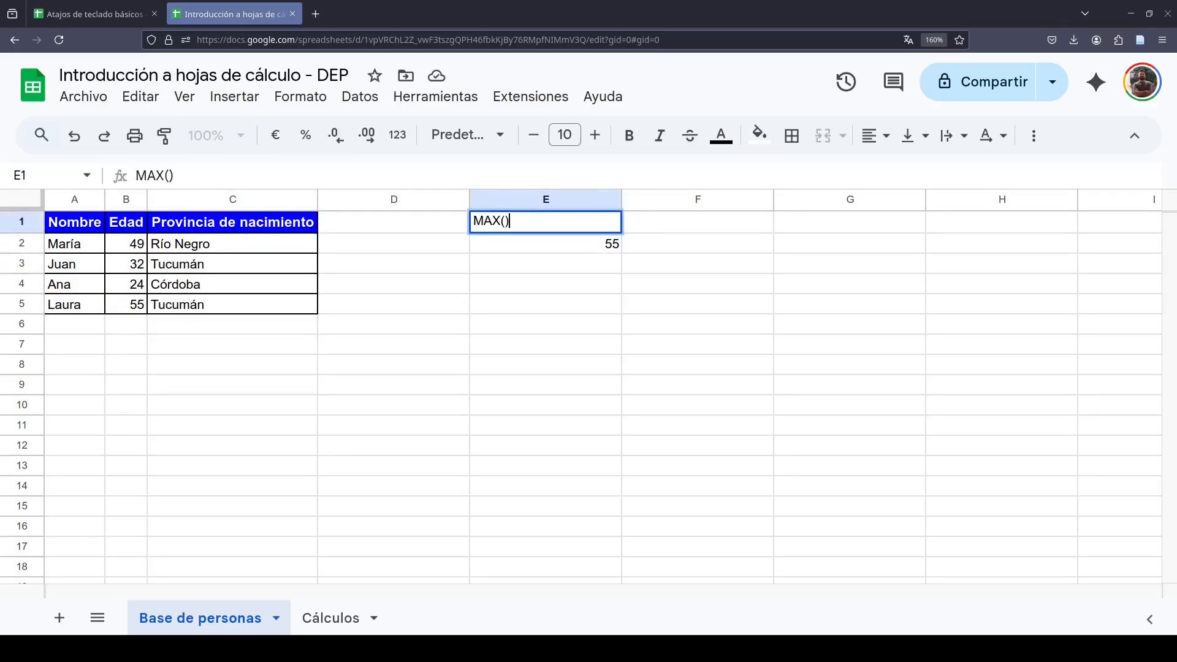
{"action": "key", "text": "Return"}
Enter the formula =MIN(B2:B5) in cell F2 to calculate the lowest age
{"action": "key", "text": "Right"}
{"action": "type", "text": "=MIN("}
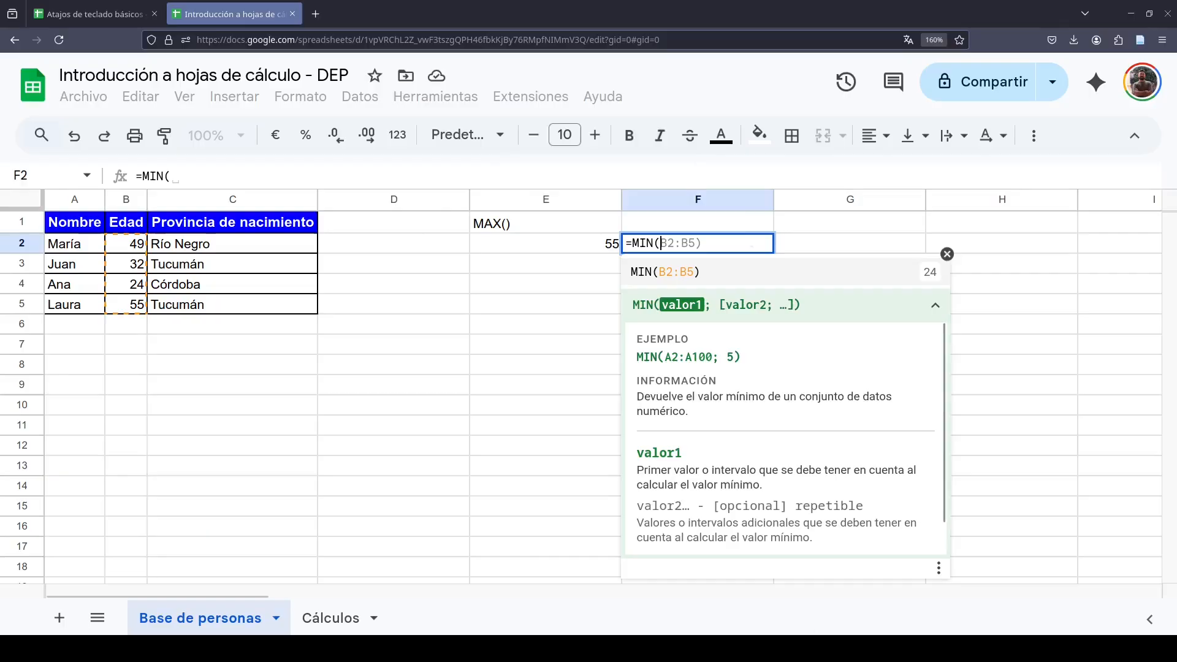
{"action": "key", "text": "Tab"}
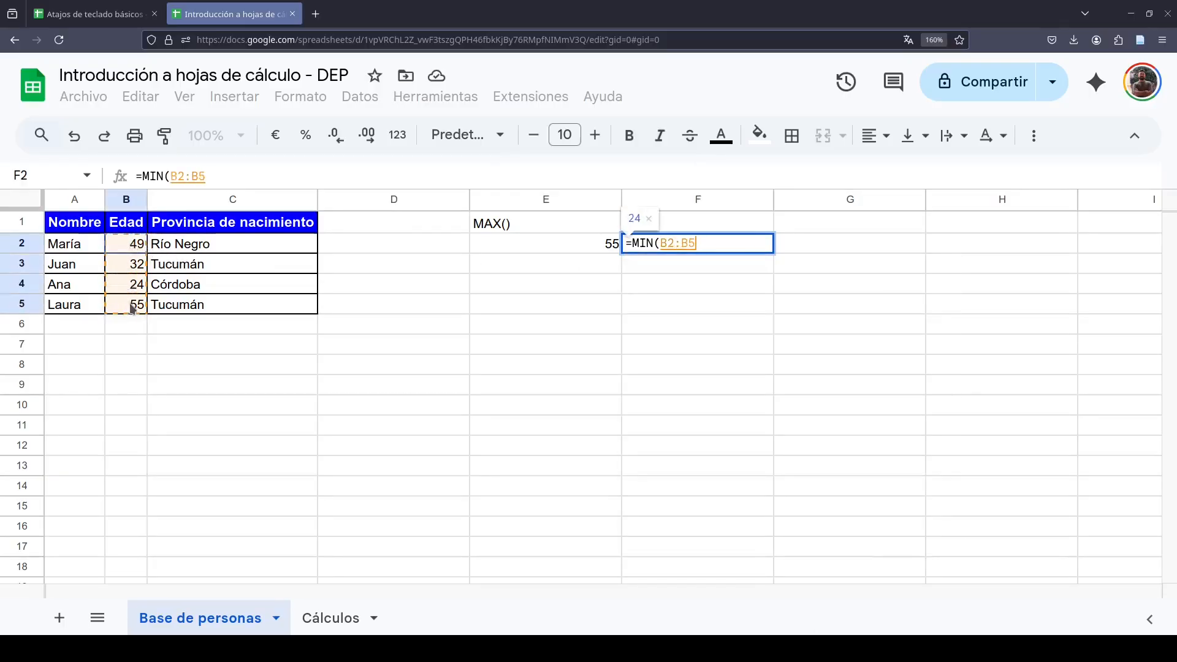
{"action": "left_click", "coordinate": [263, 177]}
{"action": "type", "text": ")"}
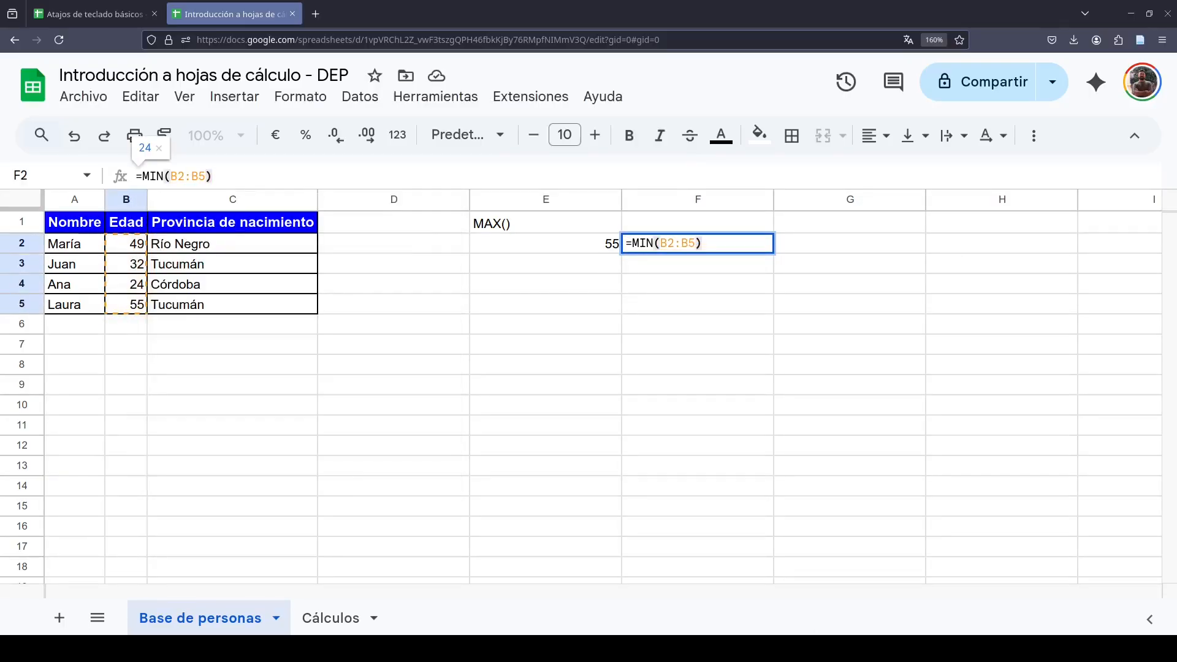
{"action": "key", "text": "Return"}
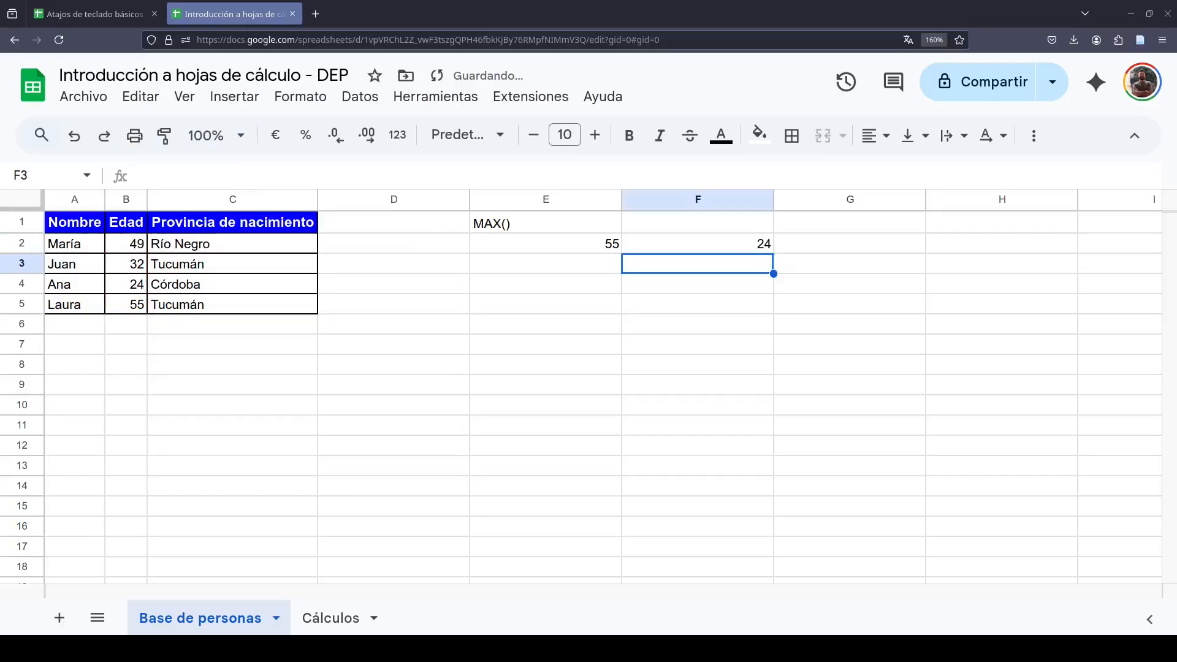
Label the minimum calculation by entering MIN() in cell F1
{"action": "key", "text": "Up"}
{"action": "key", "text": "Up"}
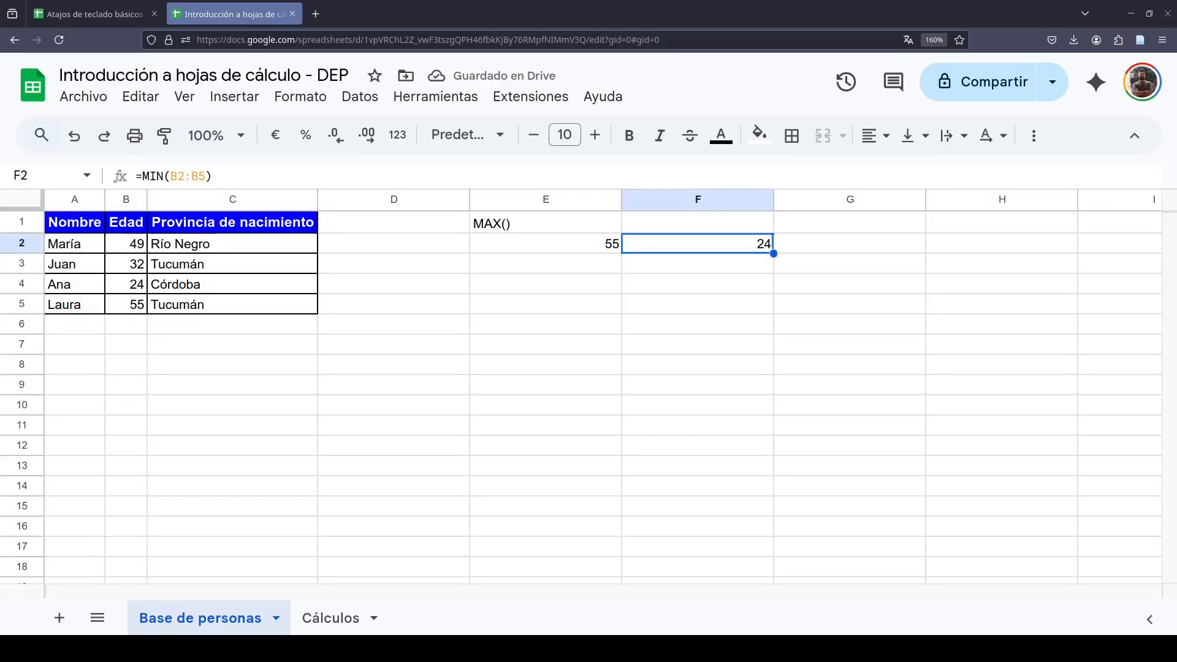
{"action": "type", "text": "MIN()"}
{"action": "key", "text": "Return"}
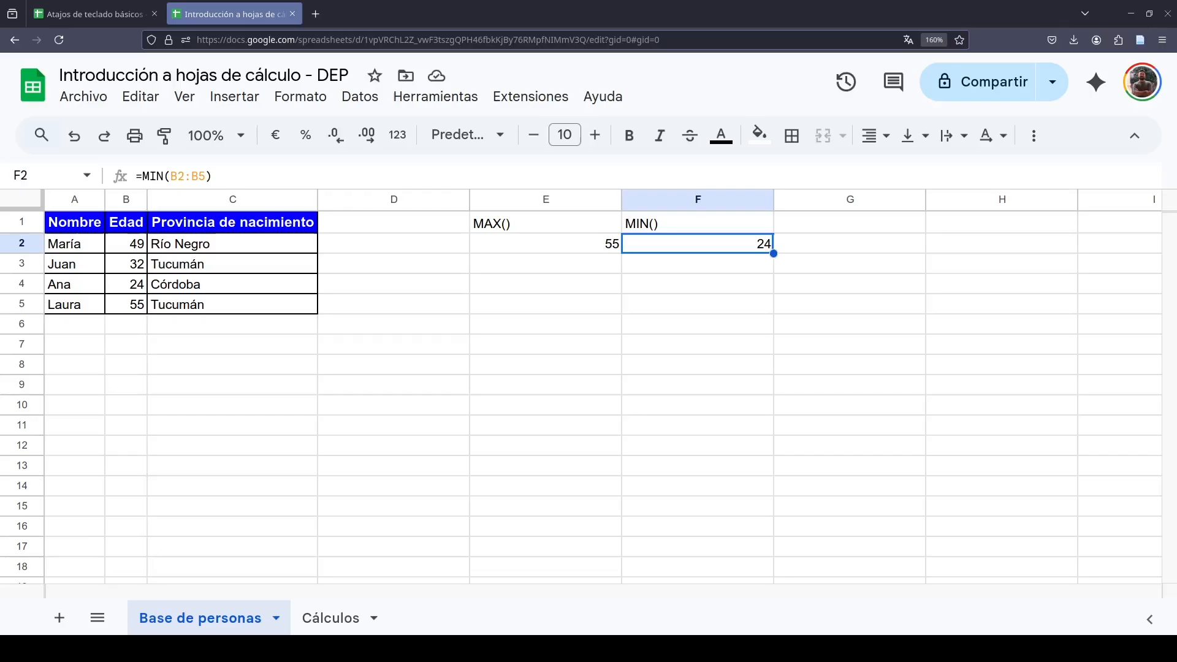
Examine the MAX and MIN labels and formulas in E1:F2 against the ages in B2:B5
{"action": "key", "text": "Left"}
{"action": "key", "text": "Up"}
{"action": "key", "text": "Down"}
{"action": "key", "text": "Right"}
{"action": "key", "text": "Up"}
{"action": "key", "text": "Down"}
{"action": "left_click_drag", "start_coordinate": [125, 244], "coordinate": [127, 302]}
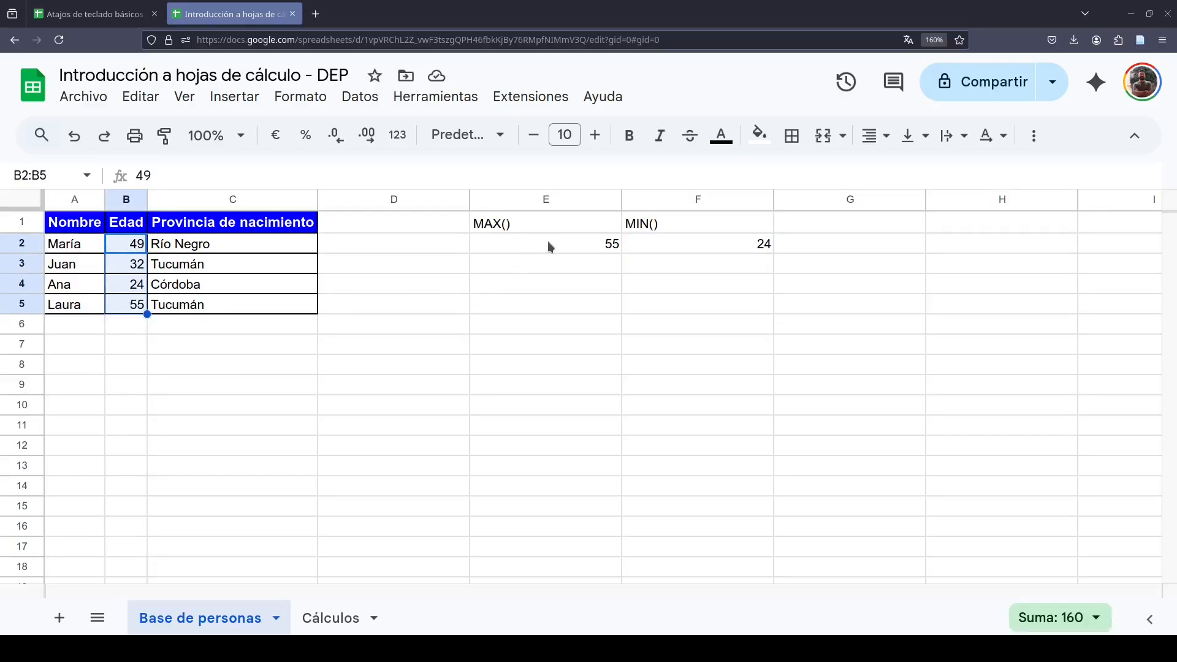
{"action": "left_click", "coordinate": [672, 224]}
{"action": "left_click", "coordinate": [484, 227]}
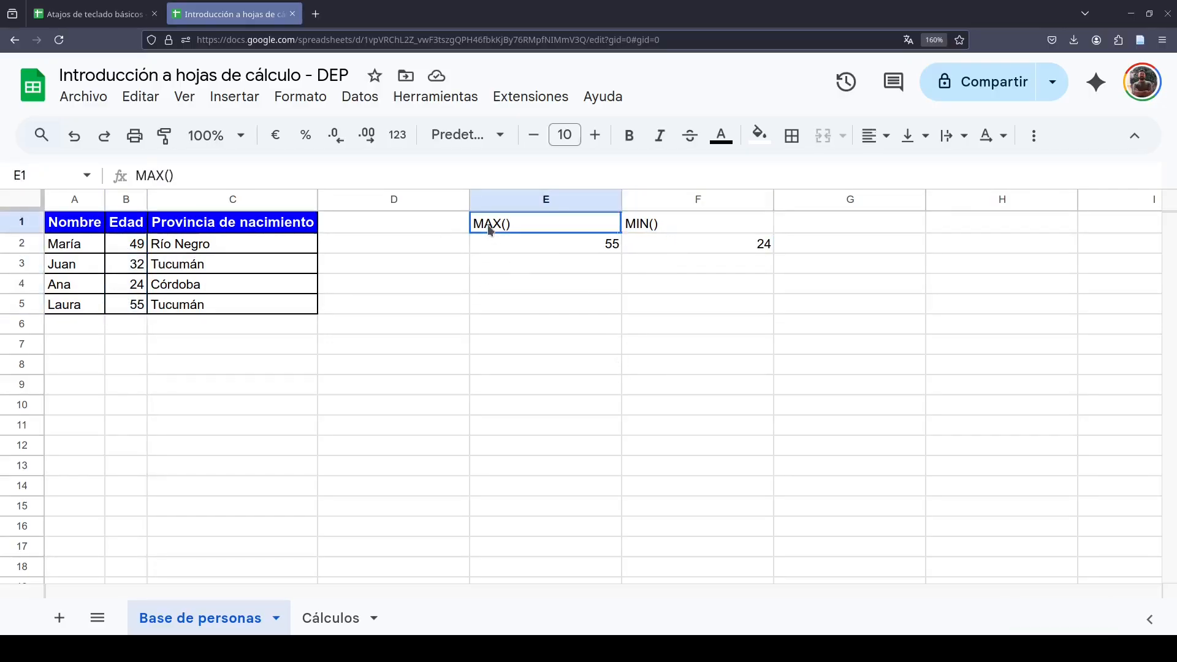
{"action": "left_click", "coordinate": [495, 244]}
{"action": "left_click", "coordinate": [499, 265]}
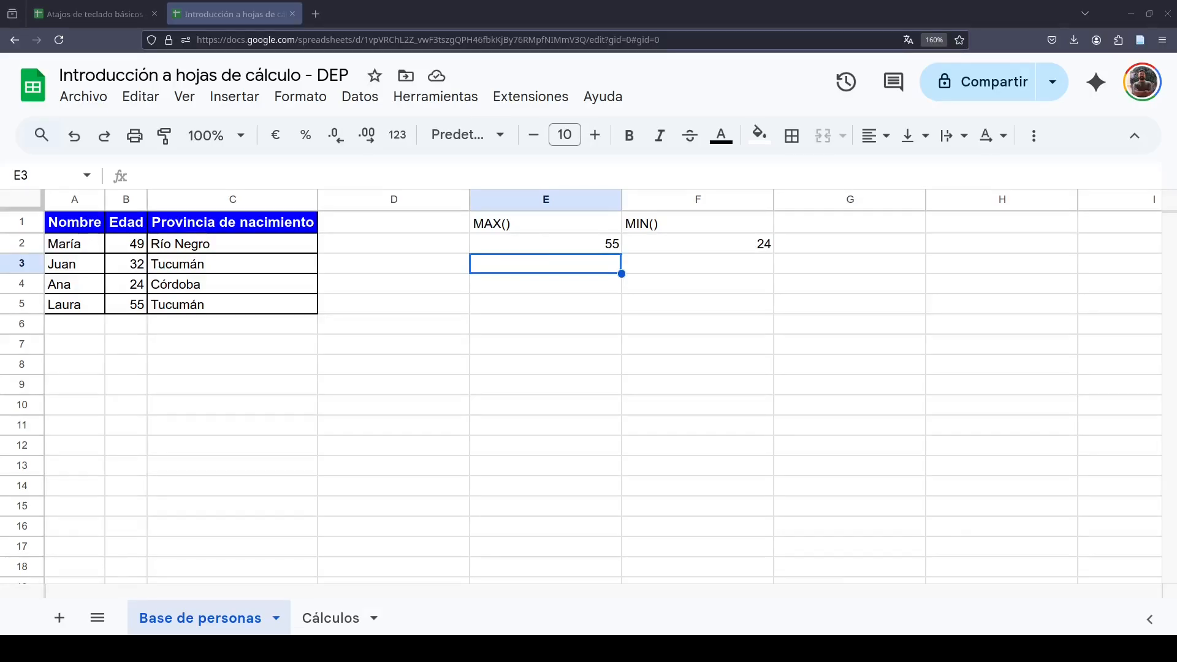
Clear the MAX and MIN labels and formulas from columns E and F
{"action": "left_click", "coordinate": [558, 333]}
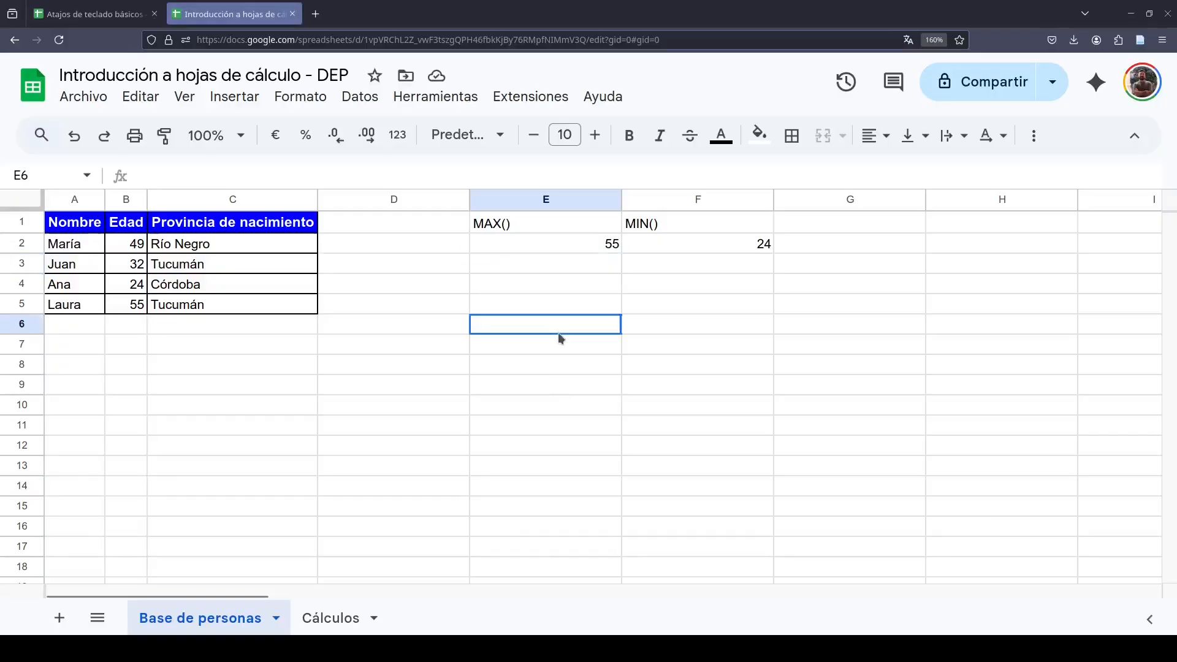
{"action": "left_click_drag", "start_coordinate": [558, 333], "coordinate": [546, 223]}
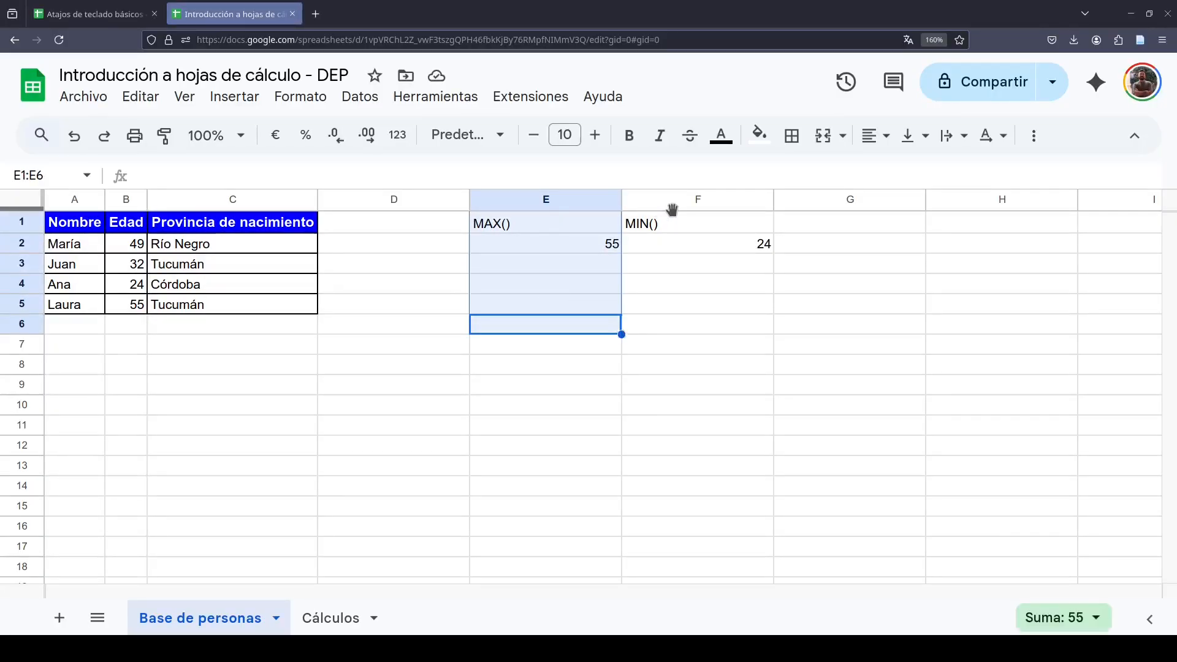
{"action": "key", "text": "Delete"}
{"action": "key", "text": "Right"}
{"action": "key", "text": "Up"}
{"action": "key", "text": "Up"}
{"action": "key", "text": "Up"}
{"action": "key", "text": "Up"}
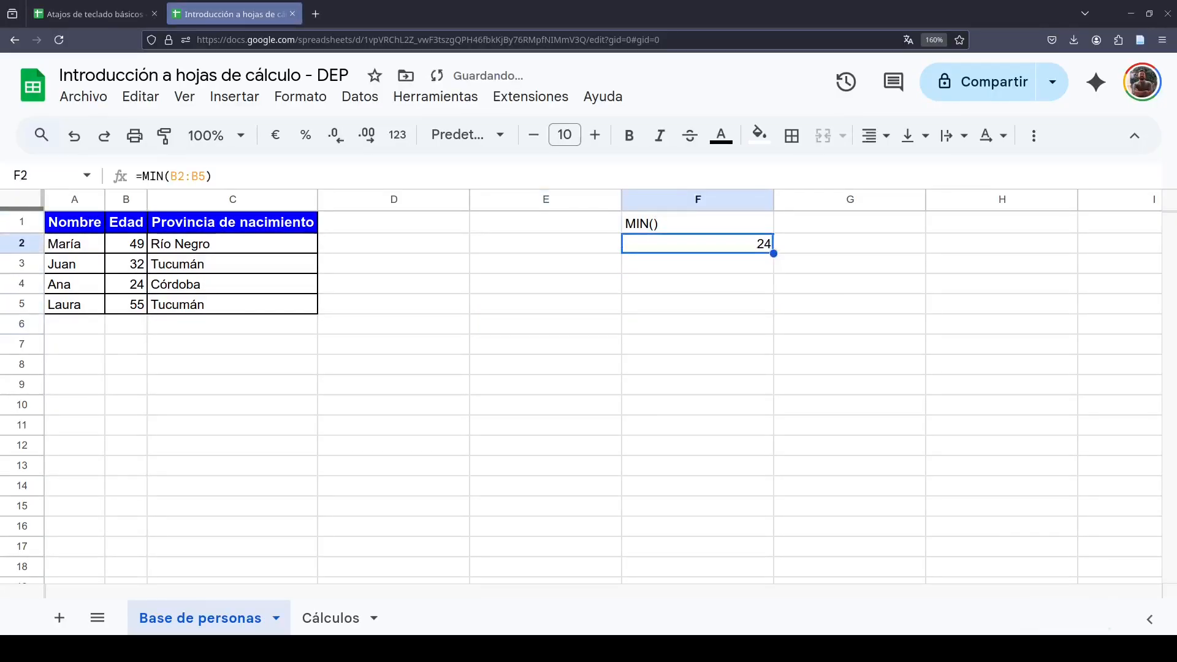
{"action": "key", "text": "Delete"}
{"action": "key", "text": "Up"}
{"action": "key", "text": "Delete"}
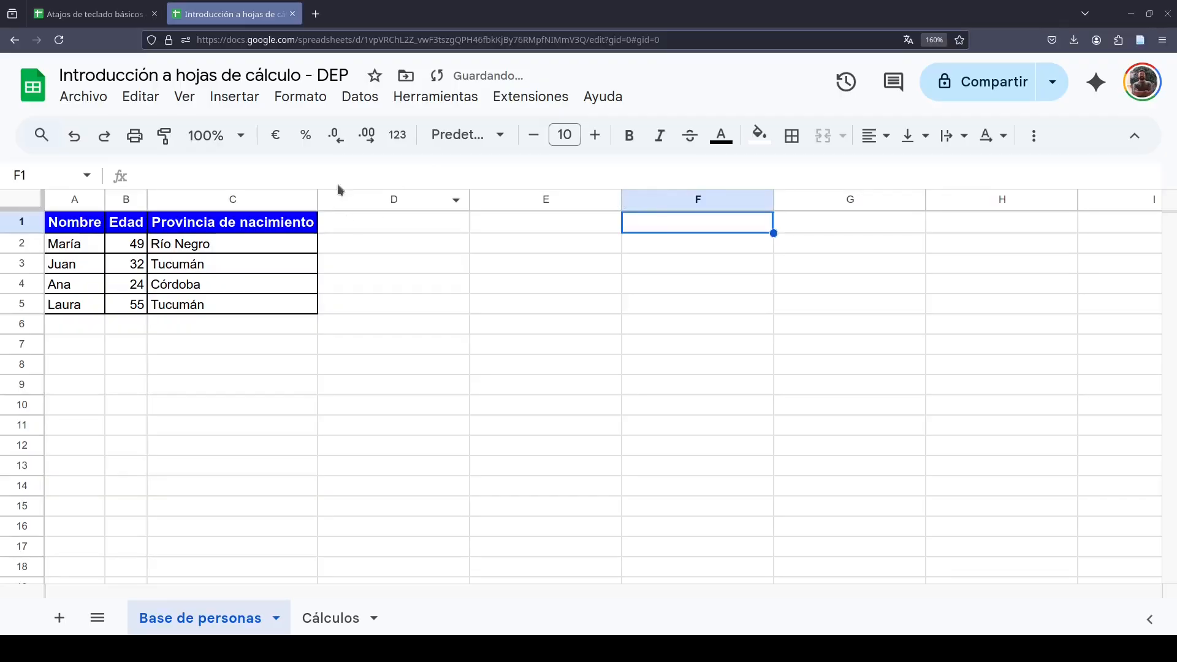
Close the "Introducción a hojas de cálculo - DEP" spreadsheet, leaving "Atajos de teclado básicos" open
{"action": "middle_click", "coordinate": [185, 11]}
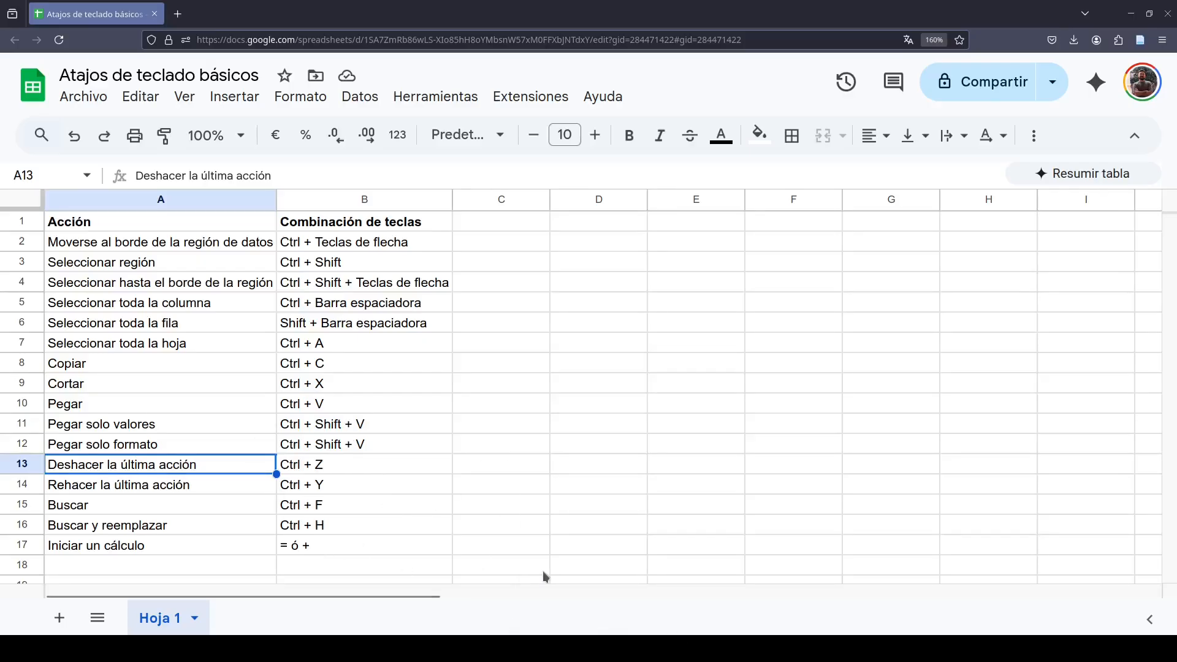
Highlight the copy, cut and paste shortcut rows, and the navigation and region-selection rows A2:B4
{"action": "left_click_drag", "start_coordinate": [173, 365], "coordinate": [284, 384]}
{"action": "left_click_drag", "start_coordinate": [145, 407], "coordinate": [297, 404]}
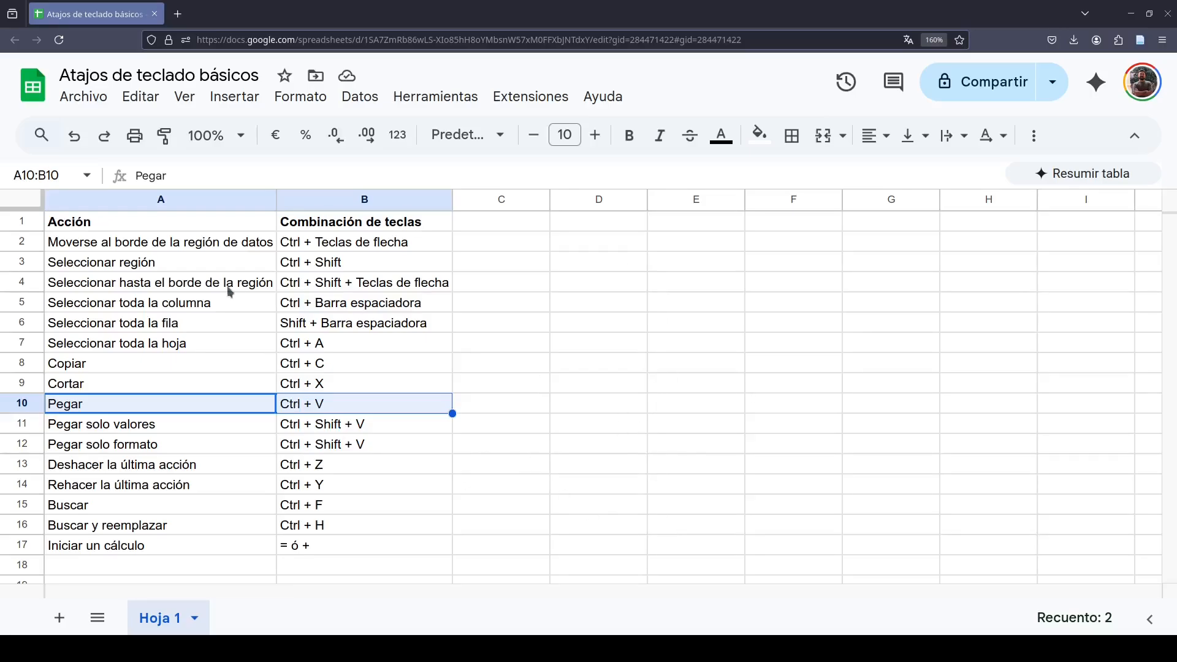
{"action": "left_click_drag", "start_coordinate": [174, 246], "coordinate": [306, 285]}
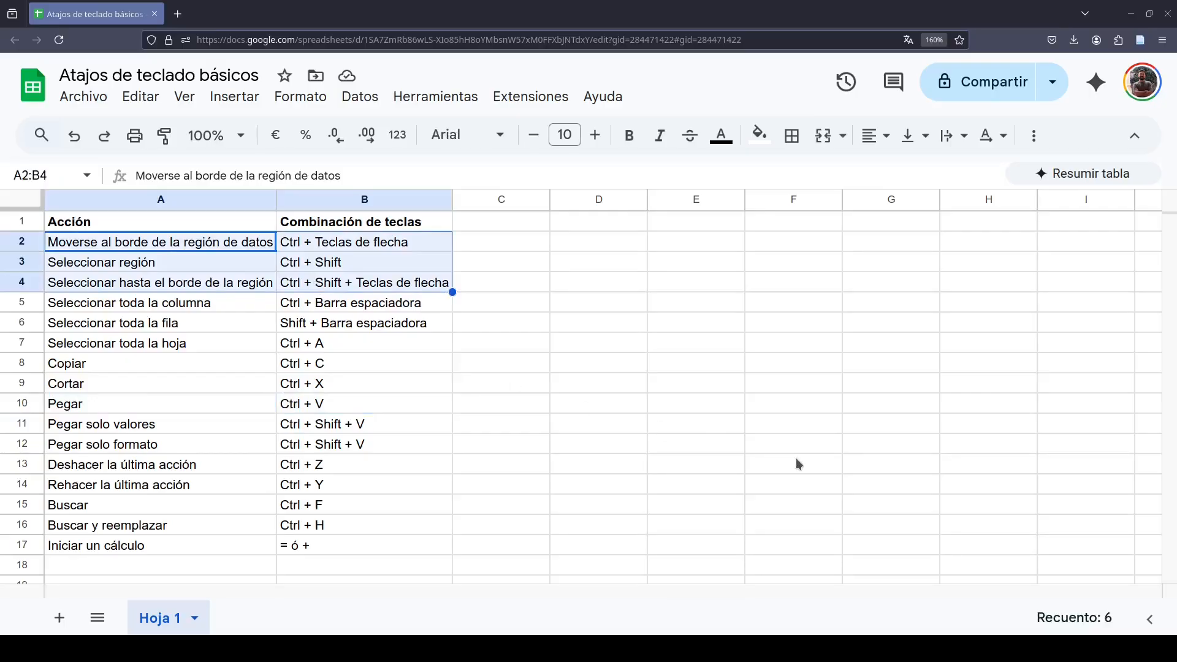
Jump the active cell from edge to edge around the corners of the data region A1:B17, ending on B1
{"action": "key", "text": "ctrl+Up"}
{"action": "key", "text": "ctrl+Right"}
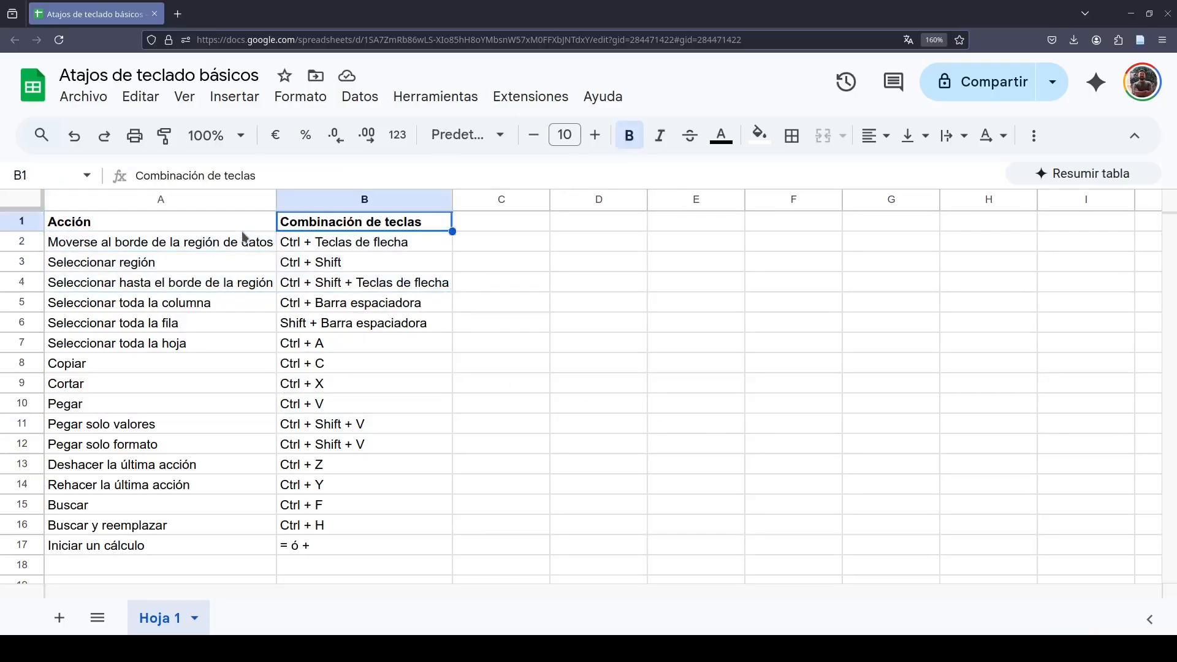
{"action": "key", "text": "ctrl+Down"}
{"action": "key", "text": "ctrl+Left"}
{"action": "key", "text": "ctrl+Up"}
{"action": "key", "text": "ctrl+Right"}
{"action": "key", "text": "ctrl+Down"}
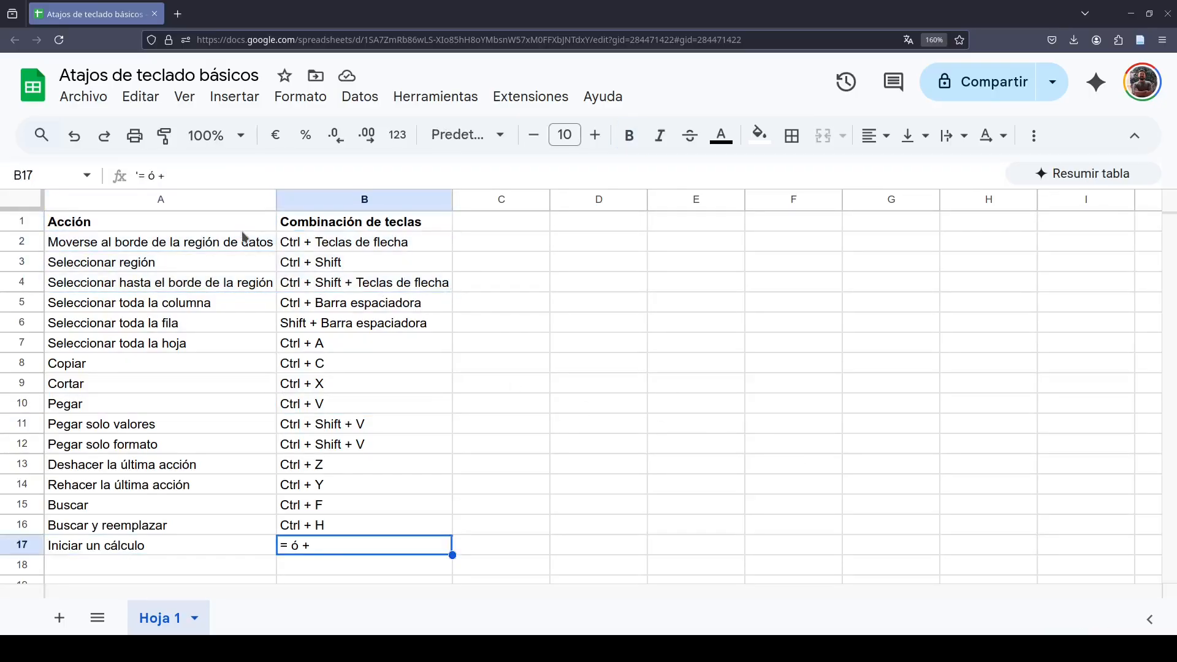
{"action": "key", "text": "ctrl+Left"}
{"action": "key", "text": "ctrl+Up"}
{"action": "key", "text": "ctrl+Right"}
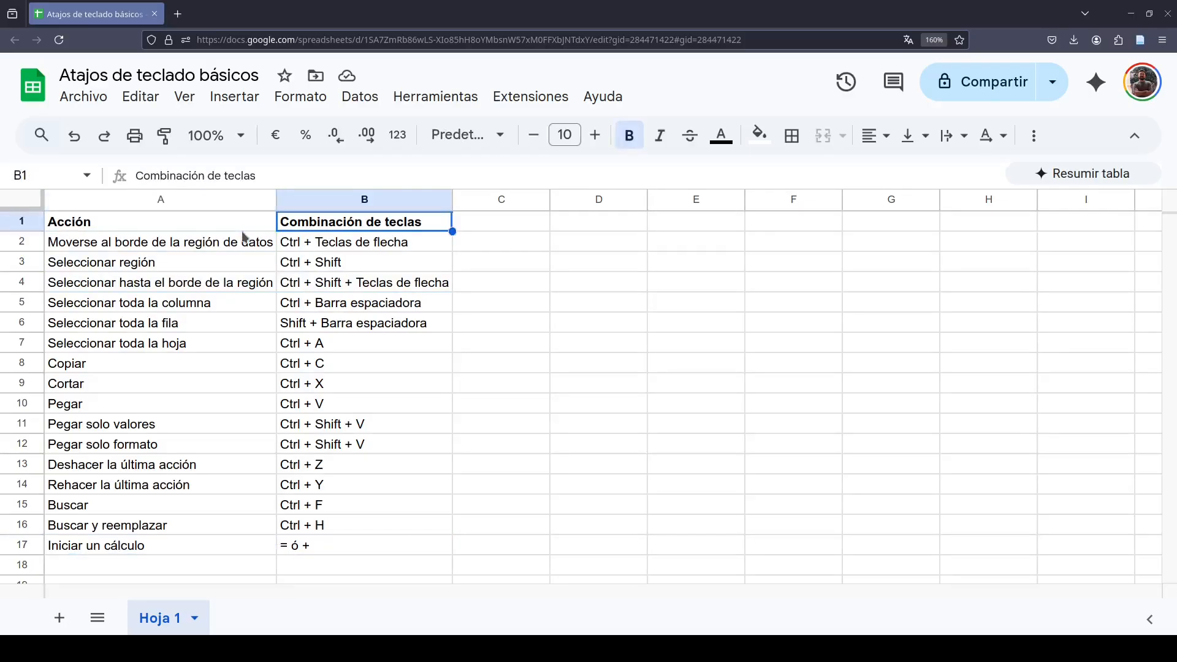
Extend the selection cell by cell from B1 down to B6 and across to column A
{"action": "key", "text": "shift+Down"}
{"action": "key", "text": "shift+Down"}
{"action": "key", "text": "shift+Down"}
{"action": "key", "text": "shift+Down"}
{"action": "key", "text": "shift+Down"}
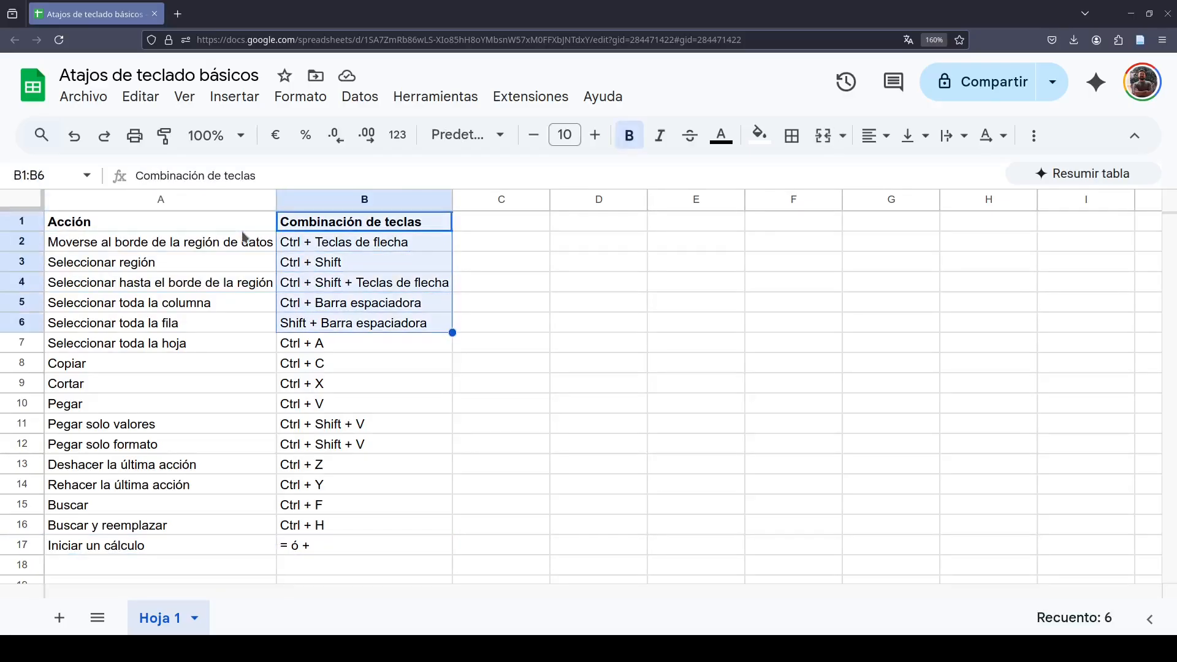
{"action": "key", "text": "shift+Left"}
Select the whole data region A1:B17, extending to its edges from A1
{"action": "key", "text": "Left"}
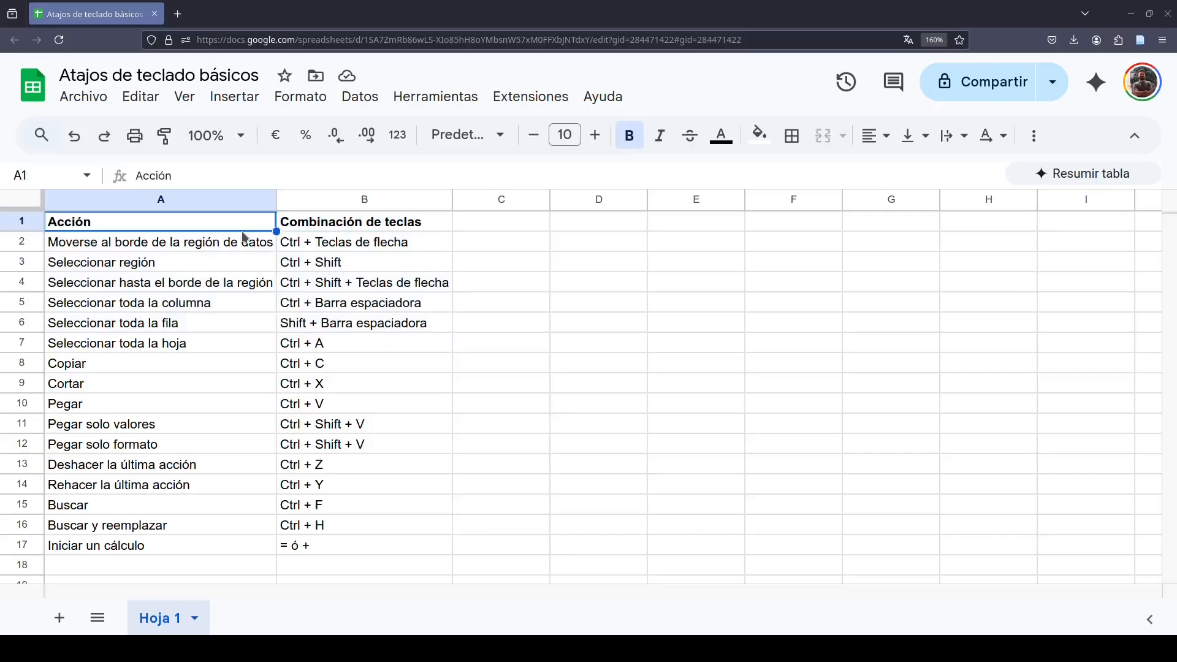
{"action": "key", "text": "ctrl+shift+Right"}
{"action": "key", "text": "ctrl+shift+Down"}
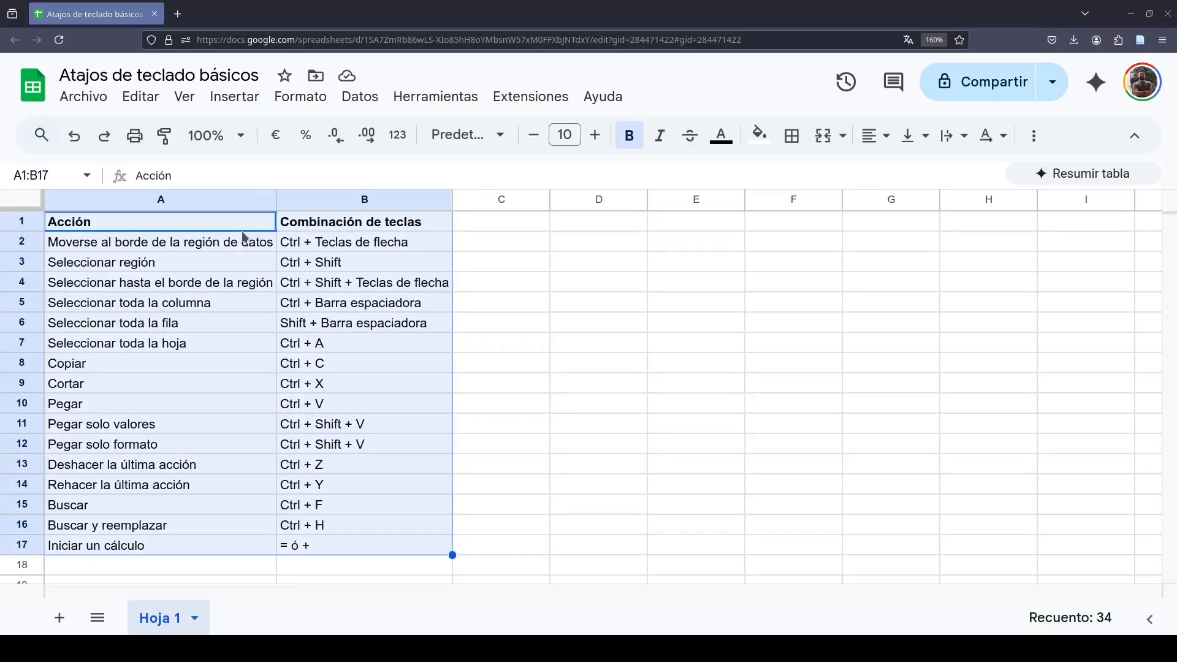
Select the entire column C from the empty cell C26
{"action": "key", "text": "Down"}
{"action": "key", "text": "Down"}
{"action": "key", "text": "Down"}
{"action": "key", "text": "Down"}
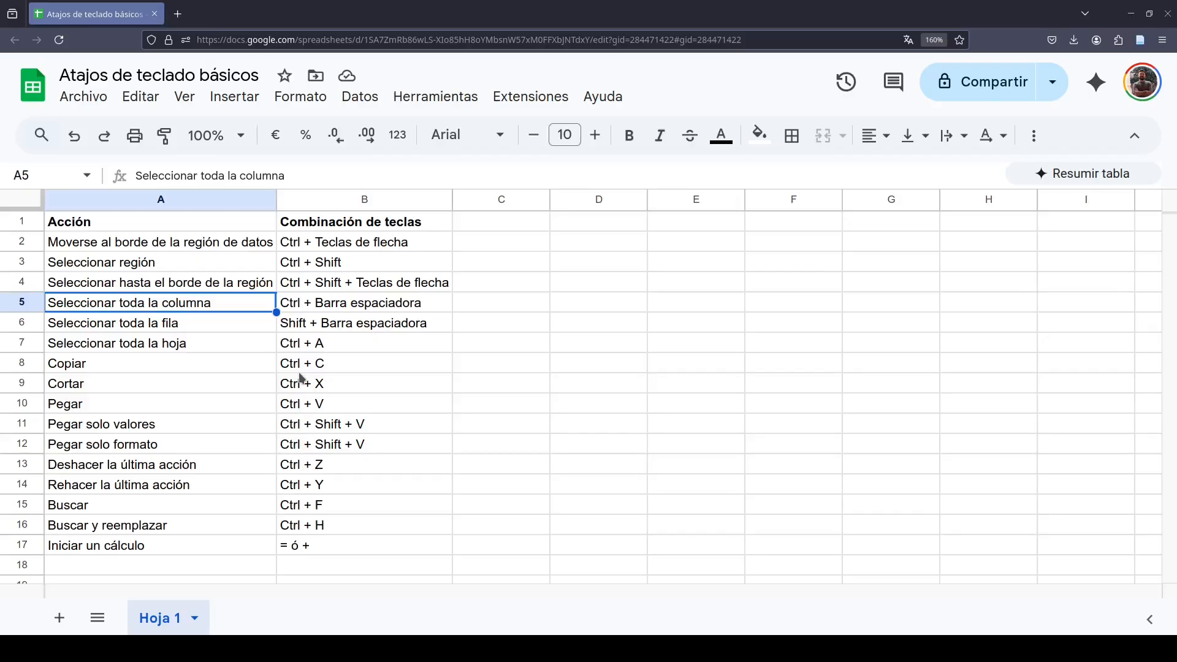
{"action": "scroll", "coordinate": [432, 350], "scroll_direction": "down", "scroll_amount": 7}
{"action": "left_click", "coordinate": [496, 297]}
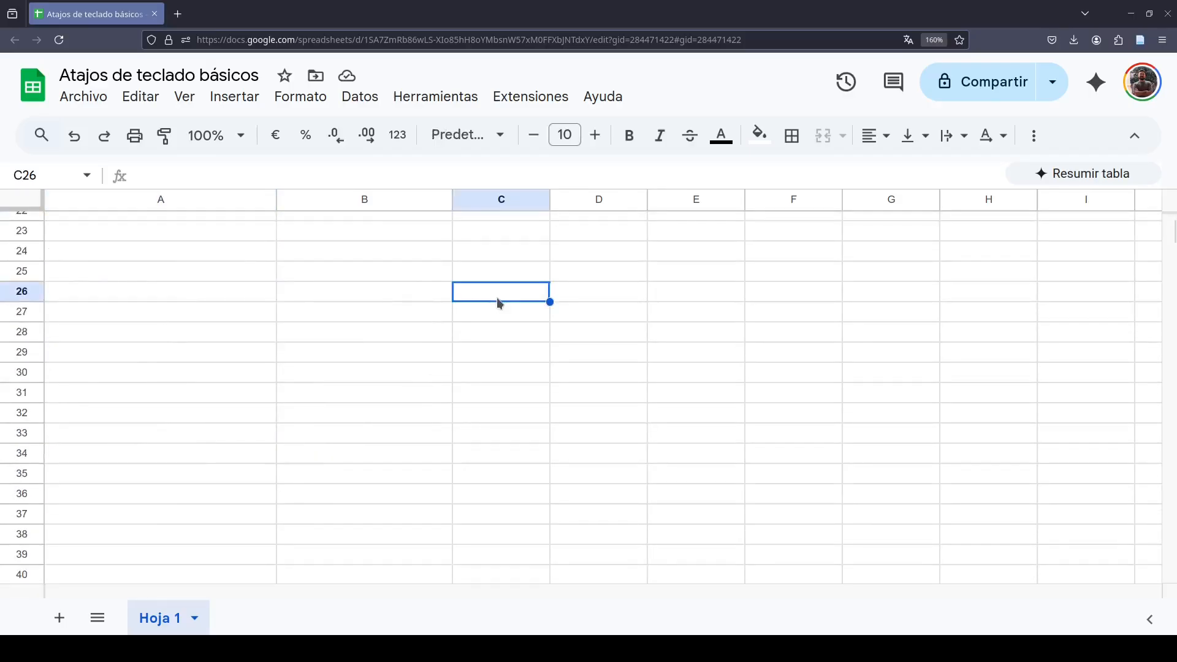
{"action": "key", "text": "ctrl+space"}
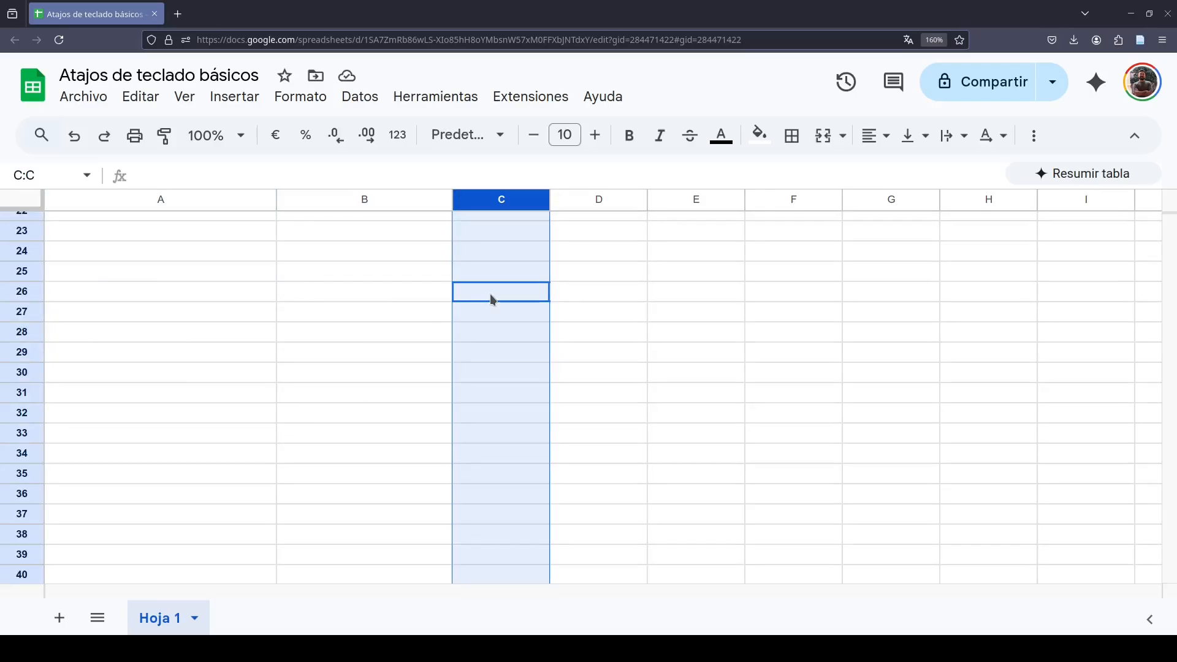
{"action": "scroll", "coordinate": [491, 297], "scroll_direction": "up", "scroll_amount": 7}
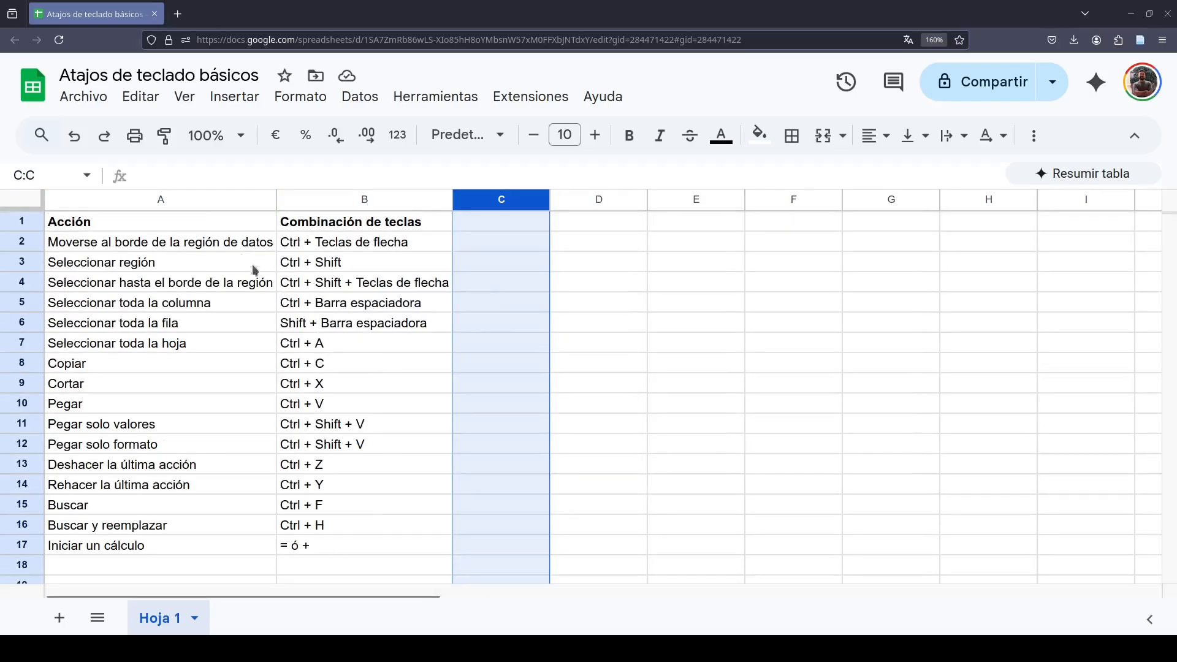
Select the ranges A1:A17 and A1:B17, and only the column B data B1:B17 from cell B7
{"action": "left_click_drag", "start_coordinate": [218, 224], "coordinate": [245, 547]}
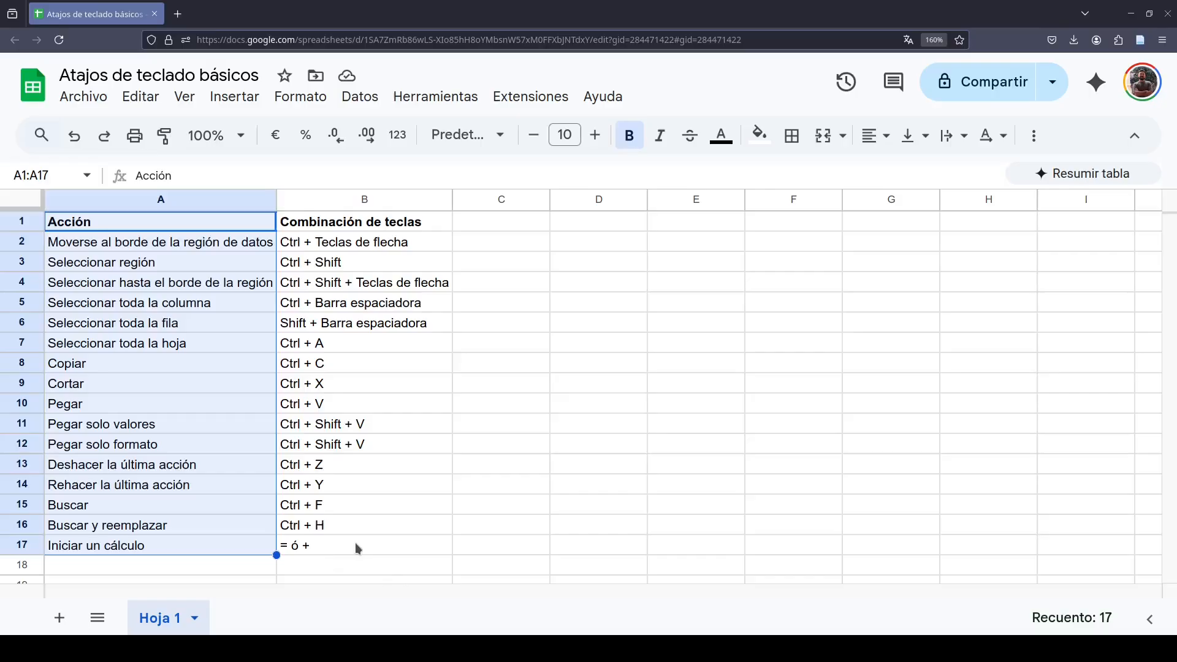
{"action": "left_click_drag", "start_coordinate": [355, 542], "coordinate": [164, 211]}
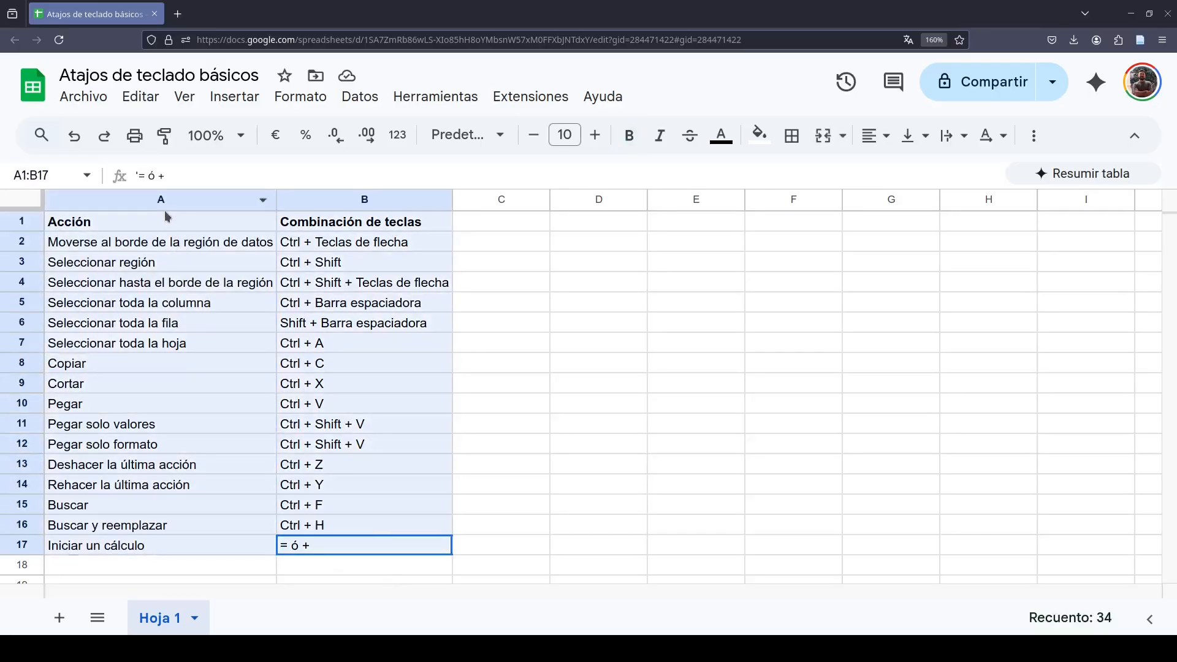
{"action": "left_click", "coordinate": [366, 344]}
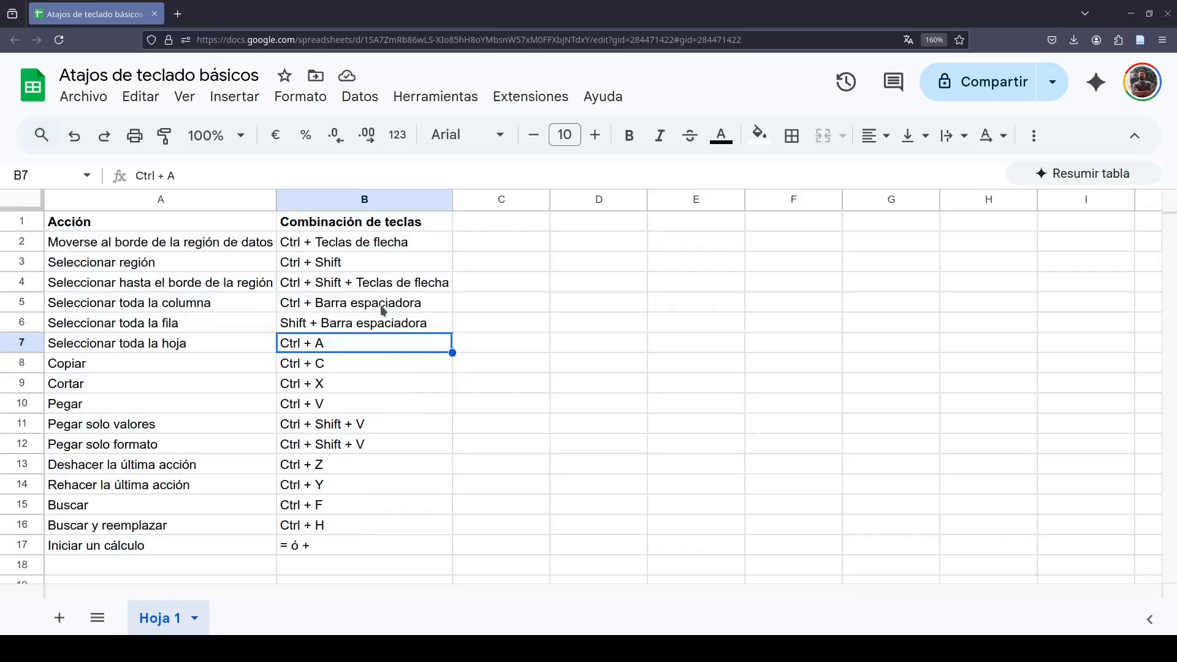
{"action": "key", "text": "ctrl+space"}
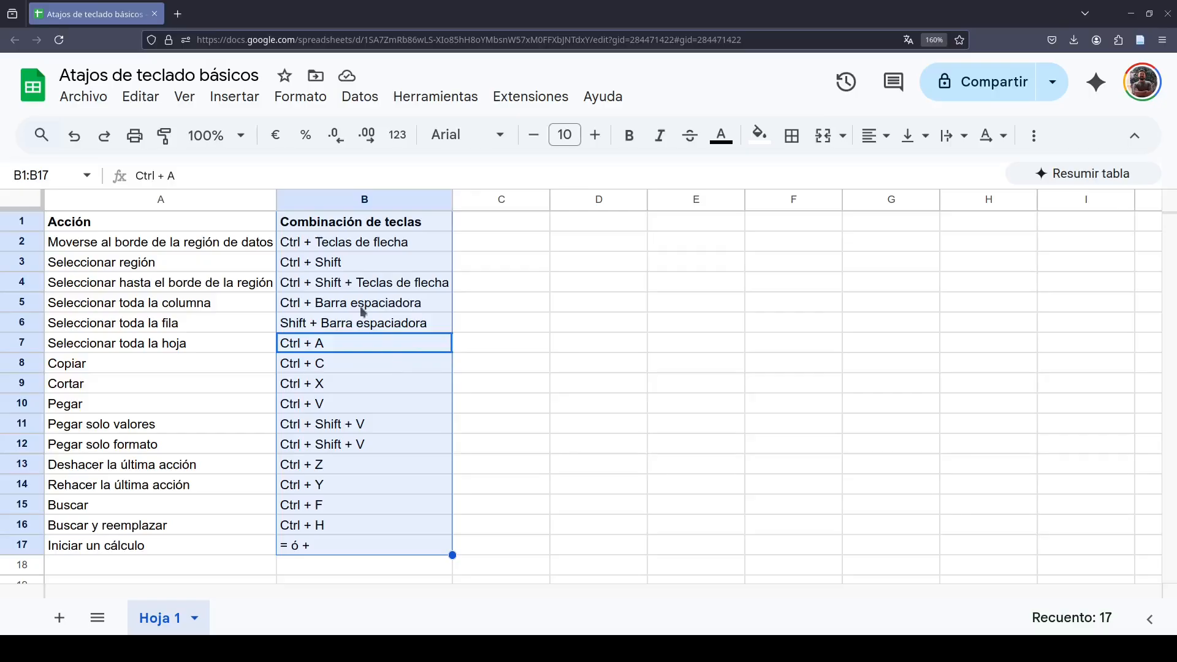
Move the active cell from B4 around the edges of the data region to A17
{"action": "left_click", "coordinate": [369, 282]}
{"action": "key", "text": "ctrl+Down"}
{"action": "key", "text": "ctrl+Left"}
{"action": "key", "text": "ctrl+Up"}
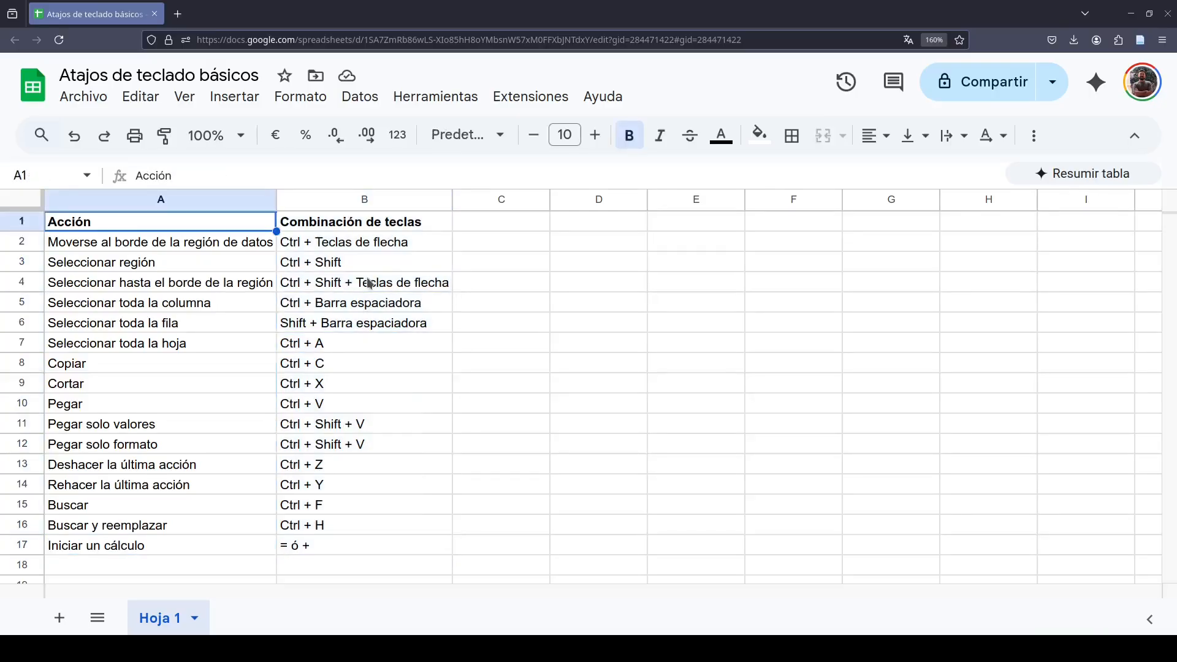
{"action": "key", "text": "ctrl+Right"}
{"action": "key", "text": "ctrl+Down"}
{"action": "key", "text": "ctrl+Left"}
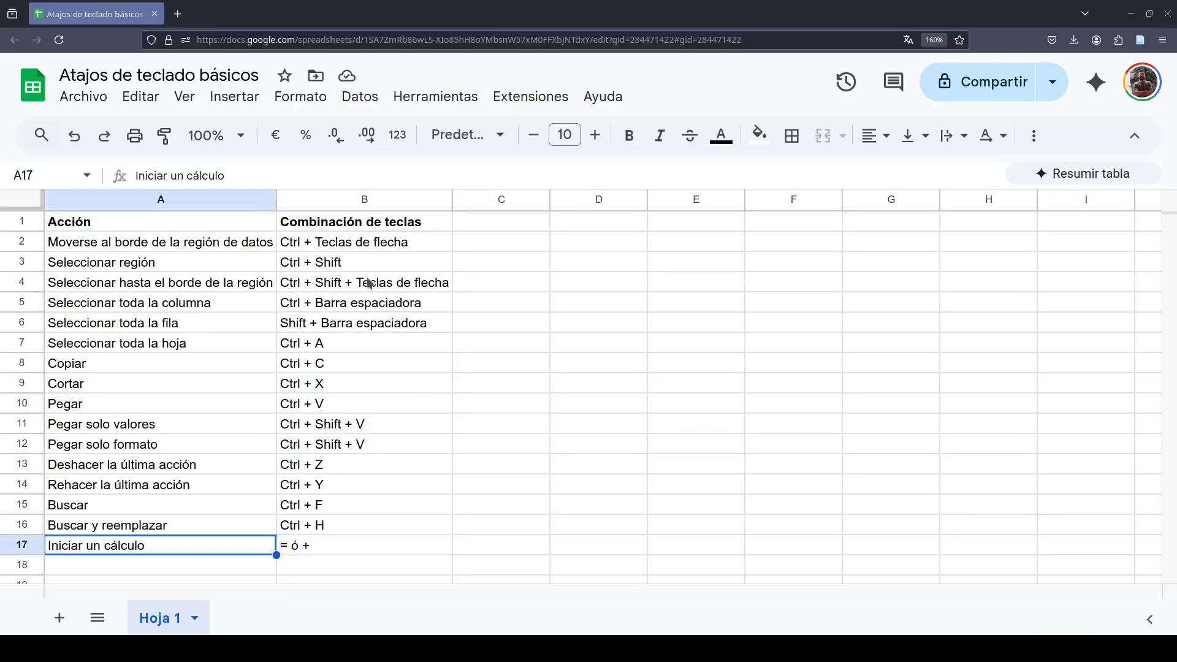
Jump past the data to the sheet's last column at Z17 and return to B1
{"action": "key", "text": "ctrl+Right"}
{"action": "key", "text": "ctrl+Right"}
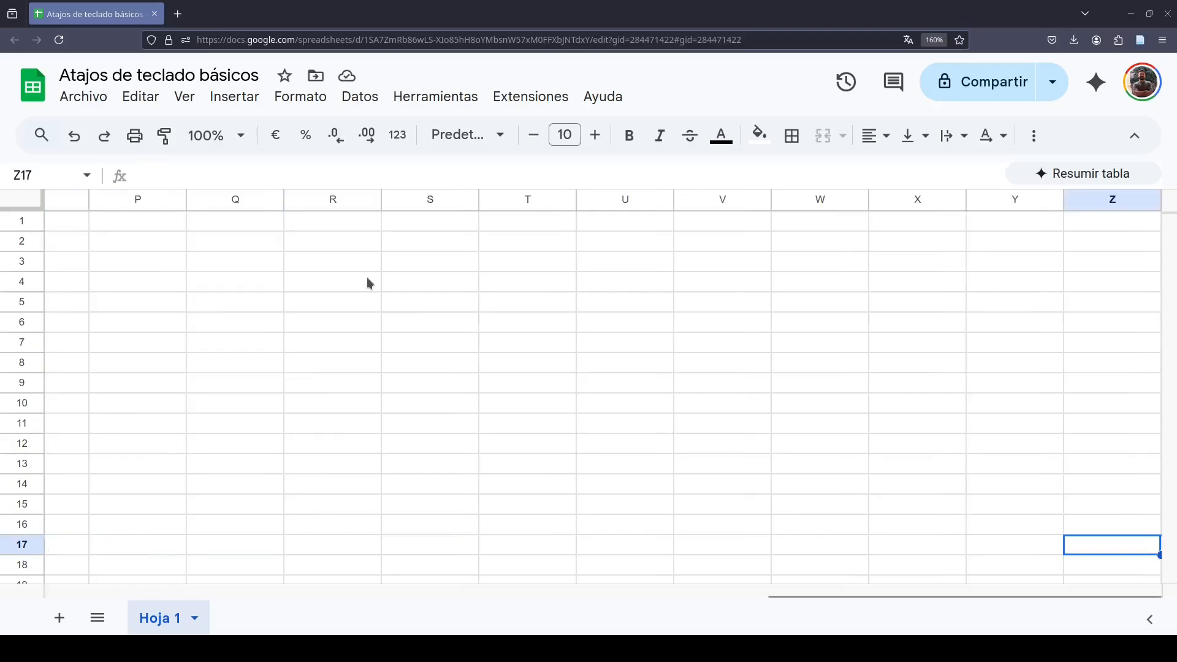
{"action": "key", "text": "ctrl+Left"}
{"action": "key", "text": "ctrl+Left"}
{"action": "key", "text": "ctrl+Up"}
{"action": "key", "text": "Right"}
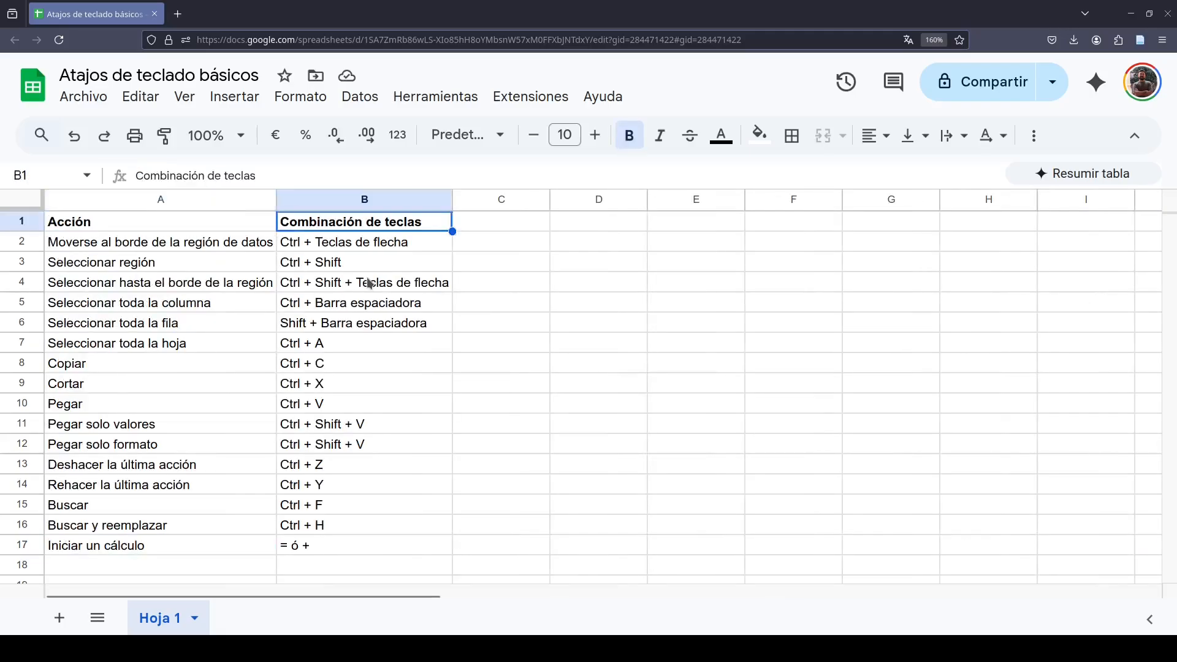
From B5, select the column B data B1:B17 and expand the selection to the entire column B
{"action": "key", "text": "Down"}
{"action": "key", "text": "Down"}
{"action": "key", "text": "Down"}
{"action": "key", "text": "Down"}
{"action": "key", "text": "ctrl+space"}
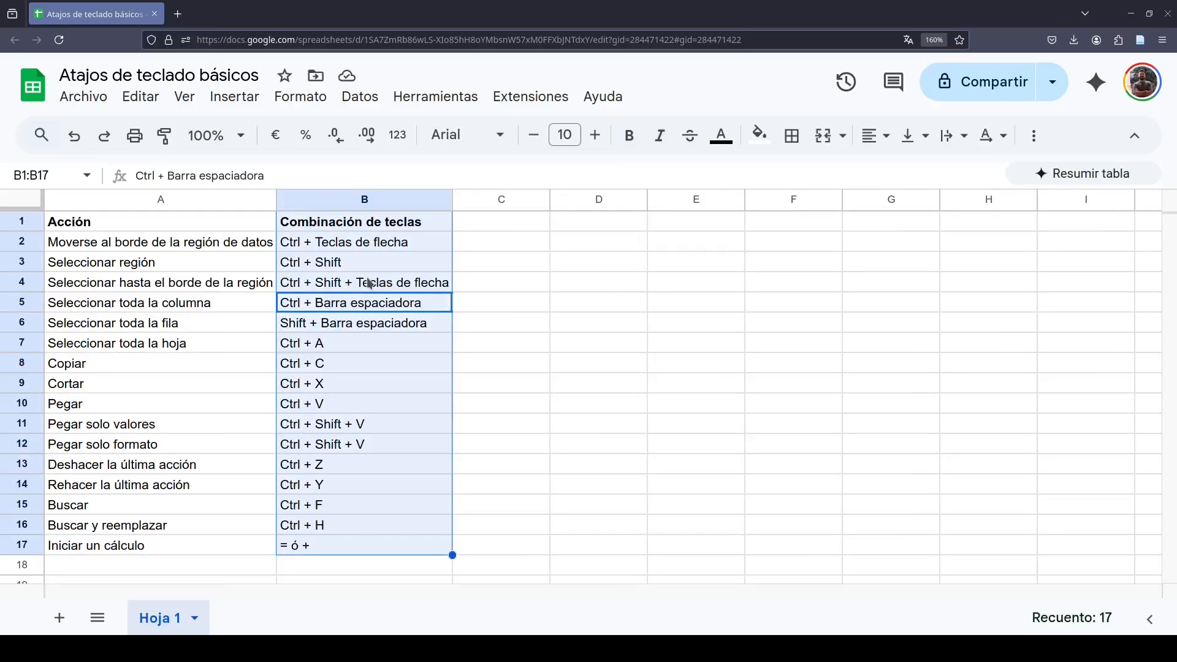
{"action": "key", "text": "ctrl+space"}
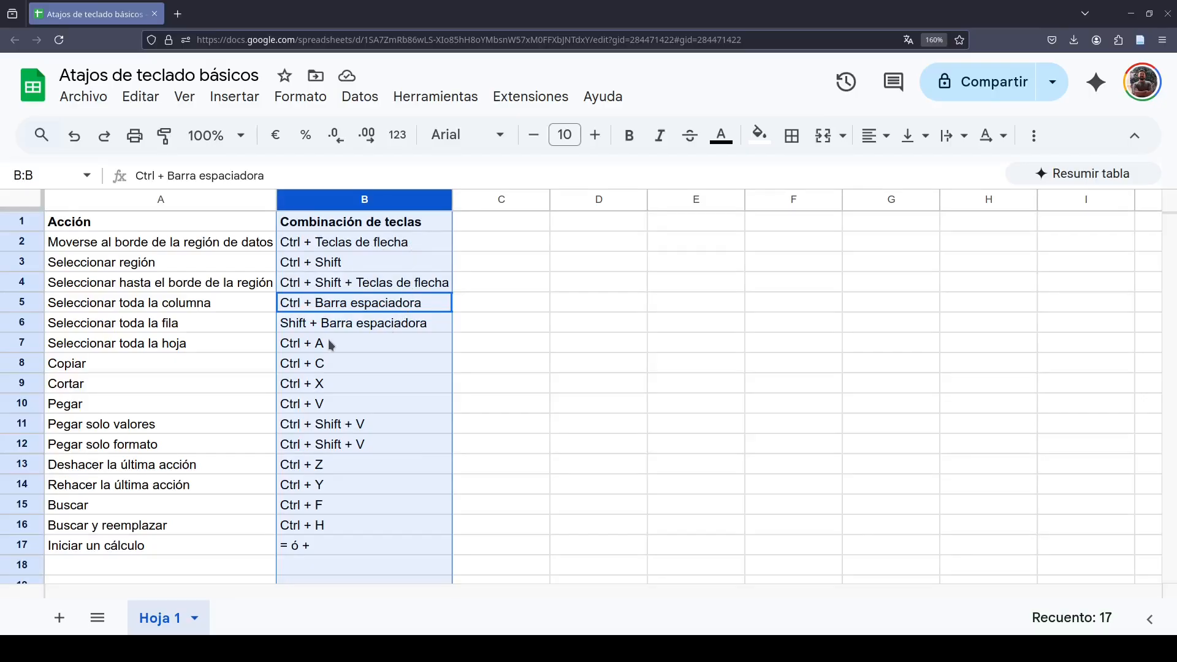
Highlight the row-selection shortcut in A6:B6 and select the entire row 6
{"action": "left_click", "coordinate": [194, 325]}
{"action": "left_click", "coordinate": [312, 317]}
{"action": "left_click", "coordinate": [230, 329]}
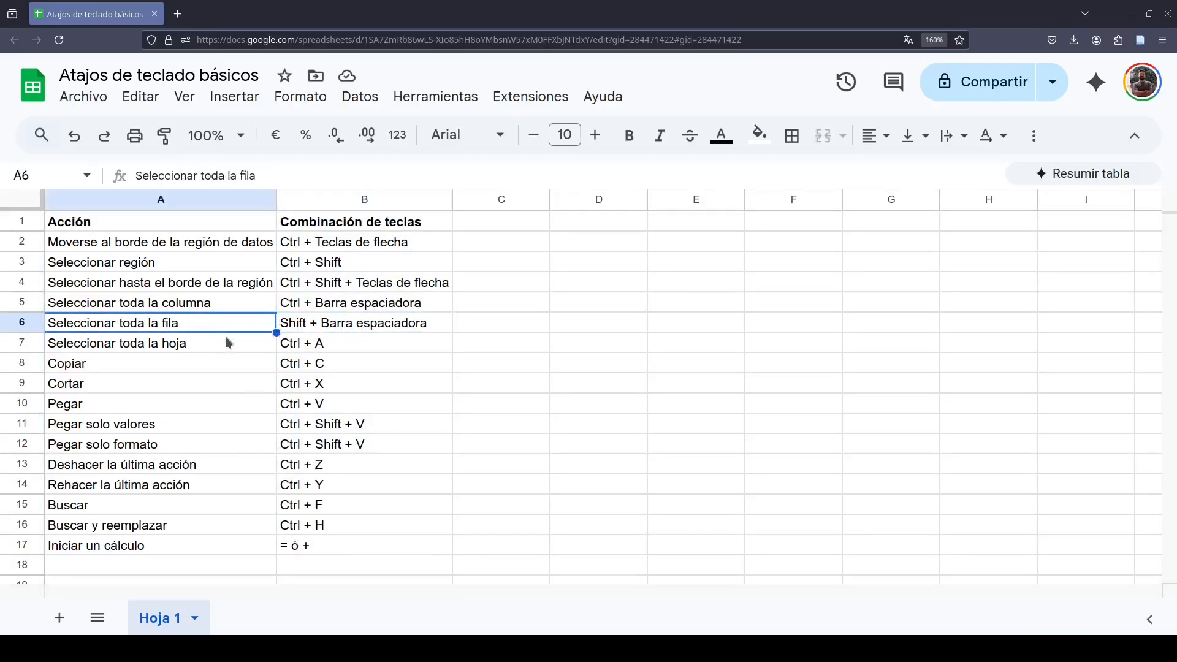
{"action": "key", "text": "shift+Right"}
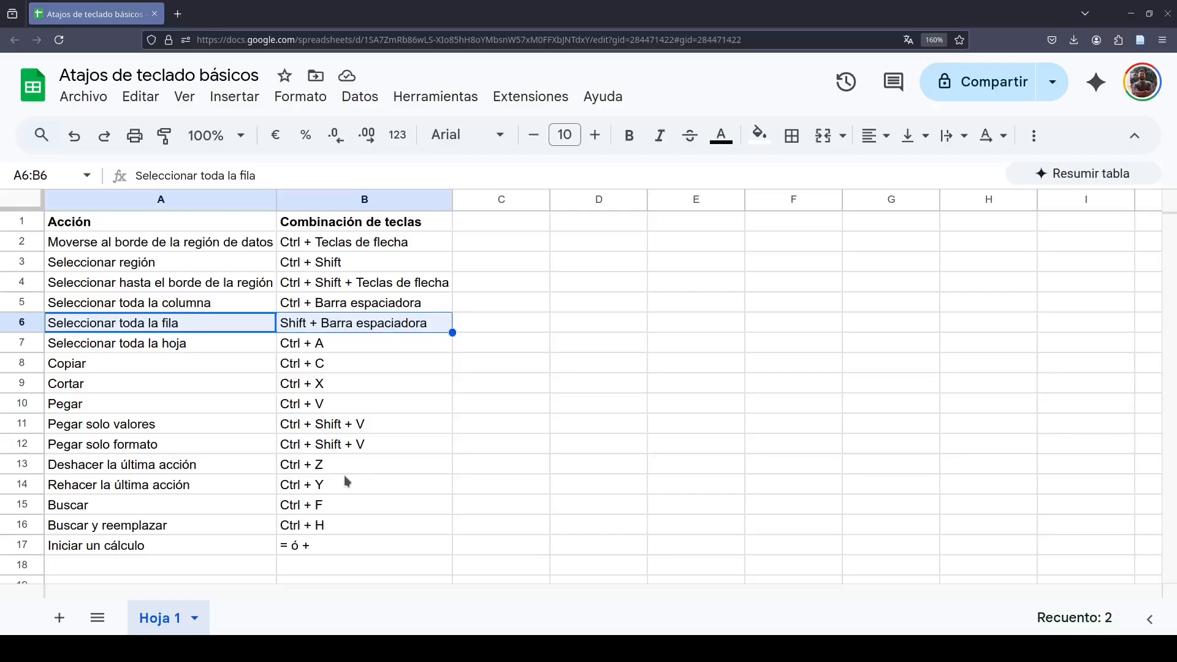
{"action": "key", "text": "shift+Left"}
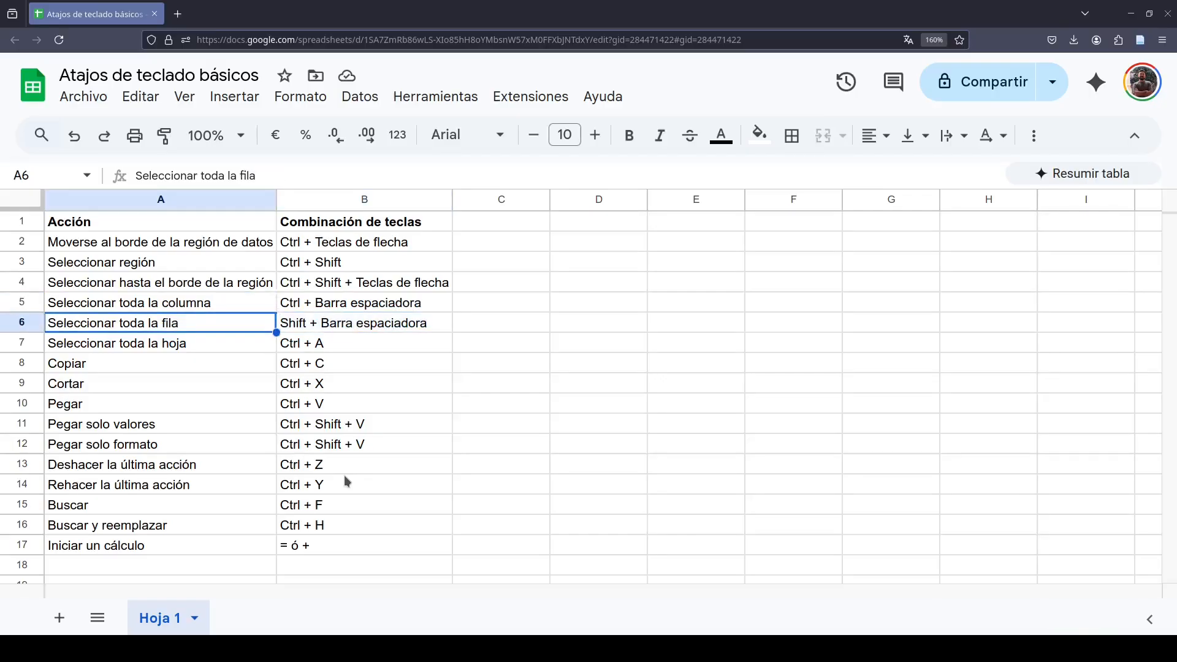
{"action": "key", "text": "shift+Right"}
{"action": "key", "text": "shift+space"}
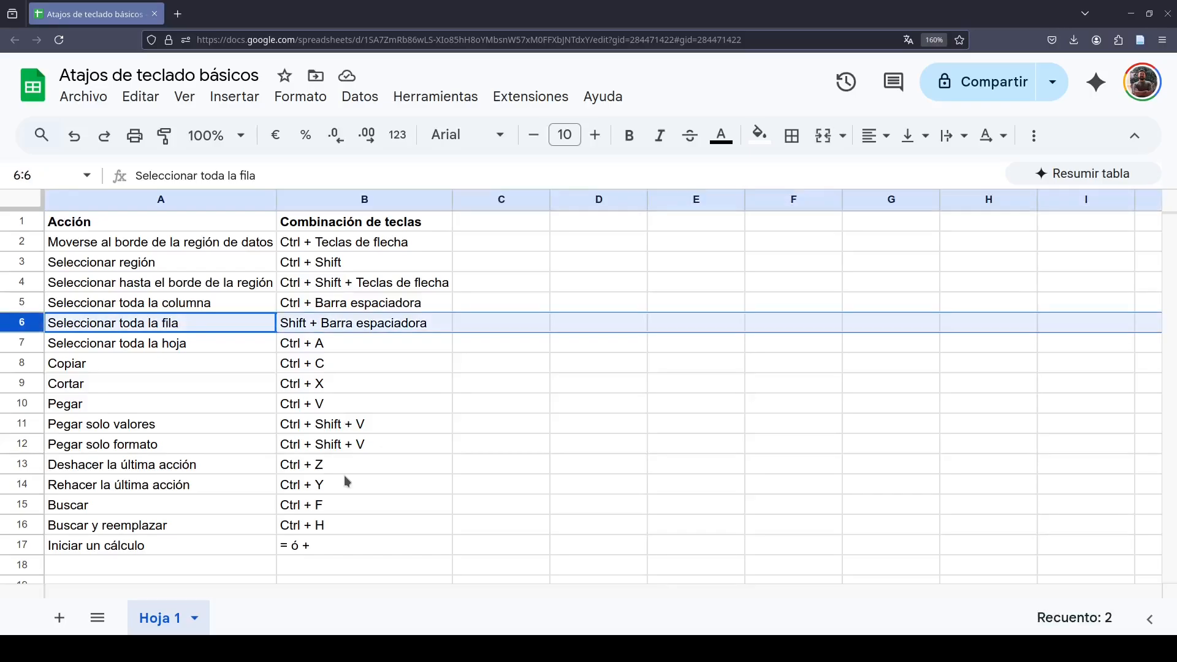
{"action": "key", "text": "Left"}
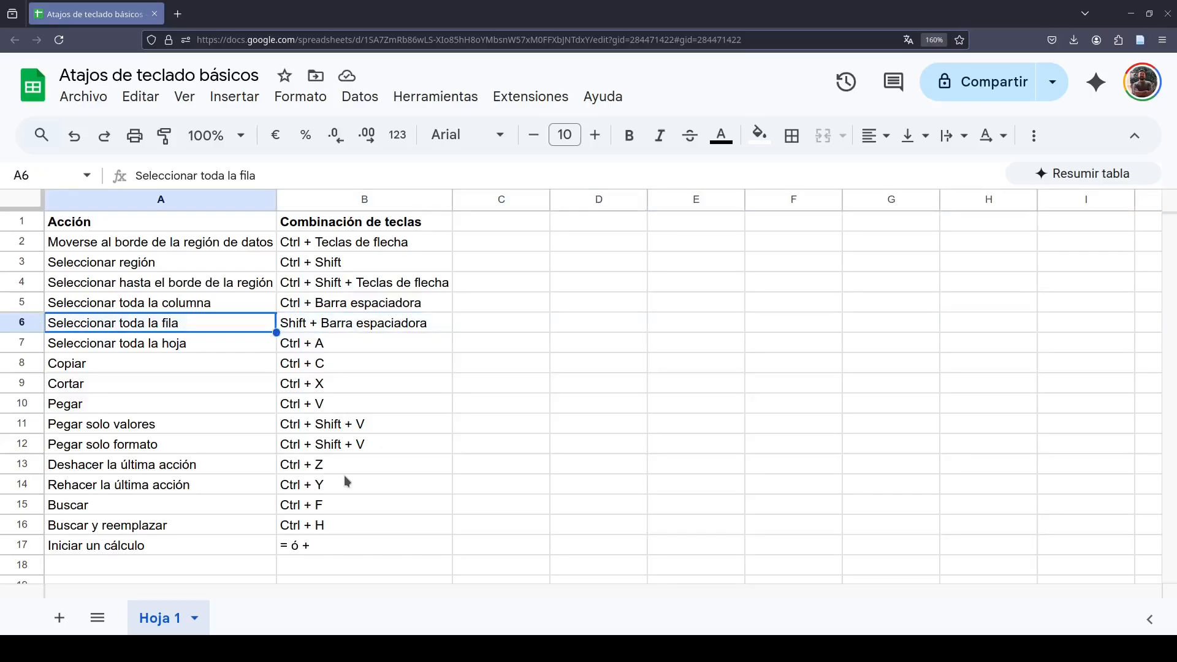
{"action": "key", "text": "shift+Right"}
{"action": "key", "text": "shift+space"}
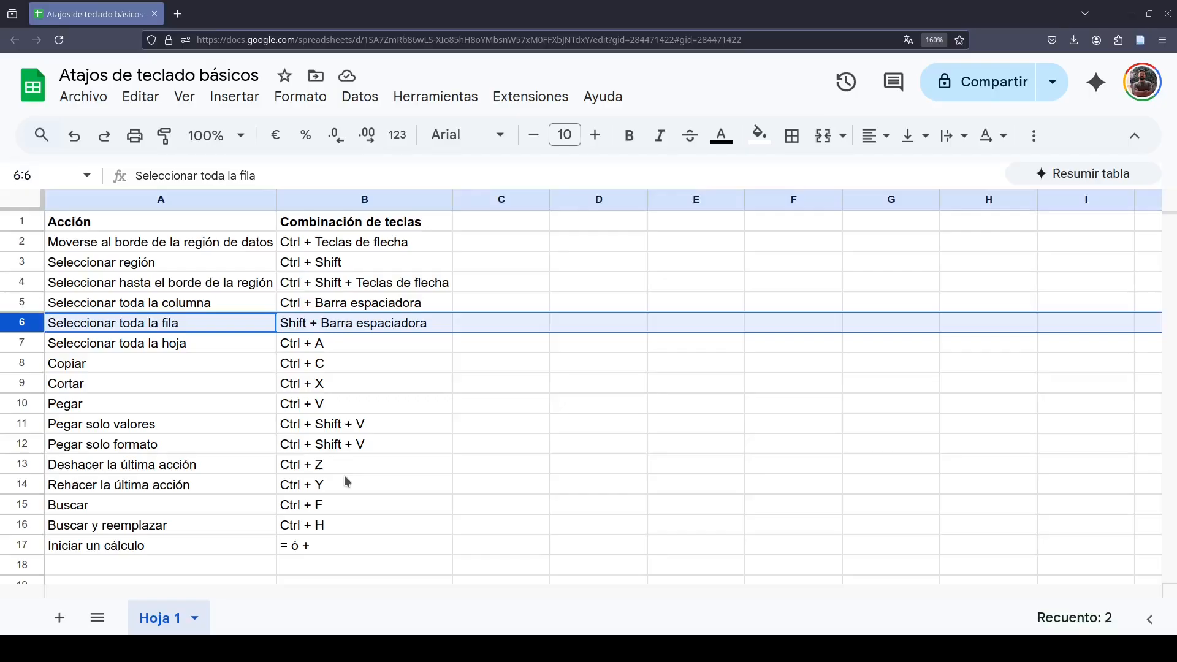
Move cell by cell to A7 and select all the data in A1:B17 from there
{"action": "key", "text": "Down"}
{"action": "key", "text": "Down"}
{"action": "key", "text": "Down"}
{"action": "key", "text": "Right"}
{"action": "key", "text": "Down"}
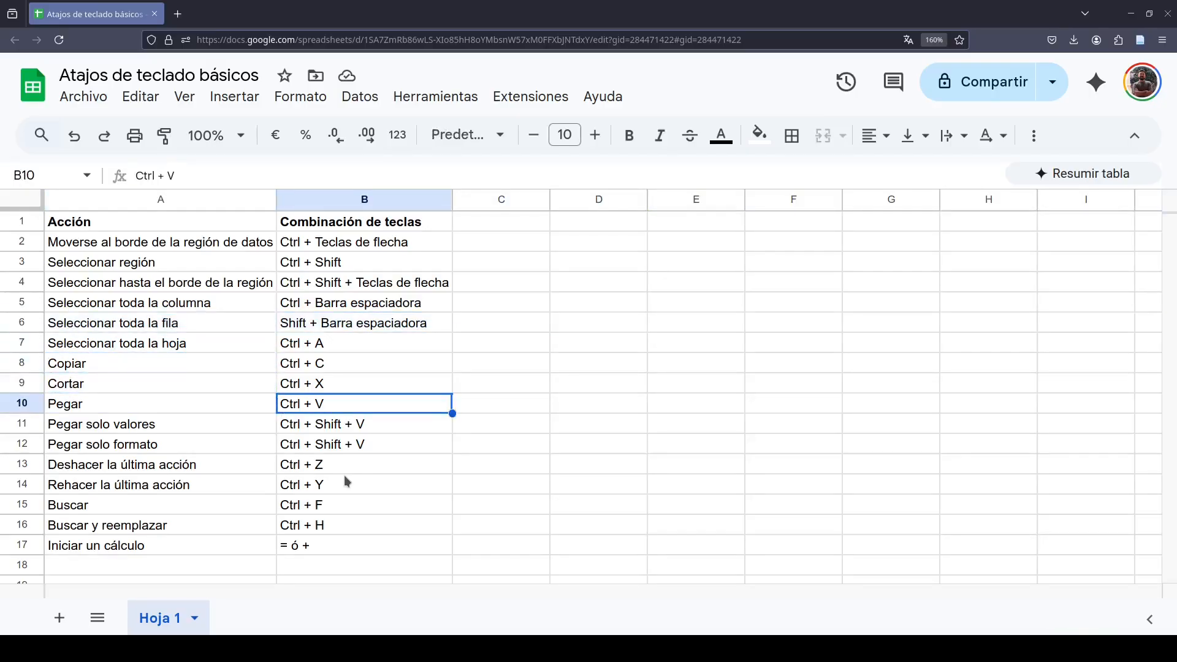
{"action": "key", "text": "Up"}
{"action": "key", "text": "Up"}
{"action": "key", "text": "Up"}
{"action": "key", "text": "Up"}
{"action": "key", "text": "Left"}
{"action": "key", "text": "Down"}
{"action": "key", "text": "Down"}
{"action": "key", "text": "Right"}
{"action": "key", "text": "Up"}
{"action": "key", "text": "Left"}
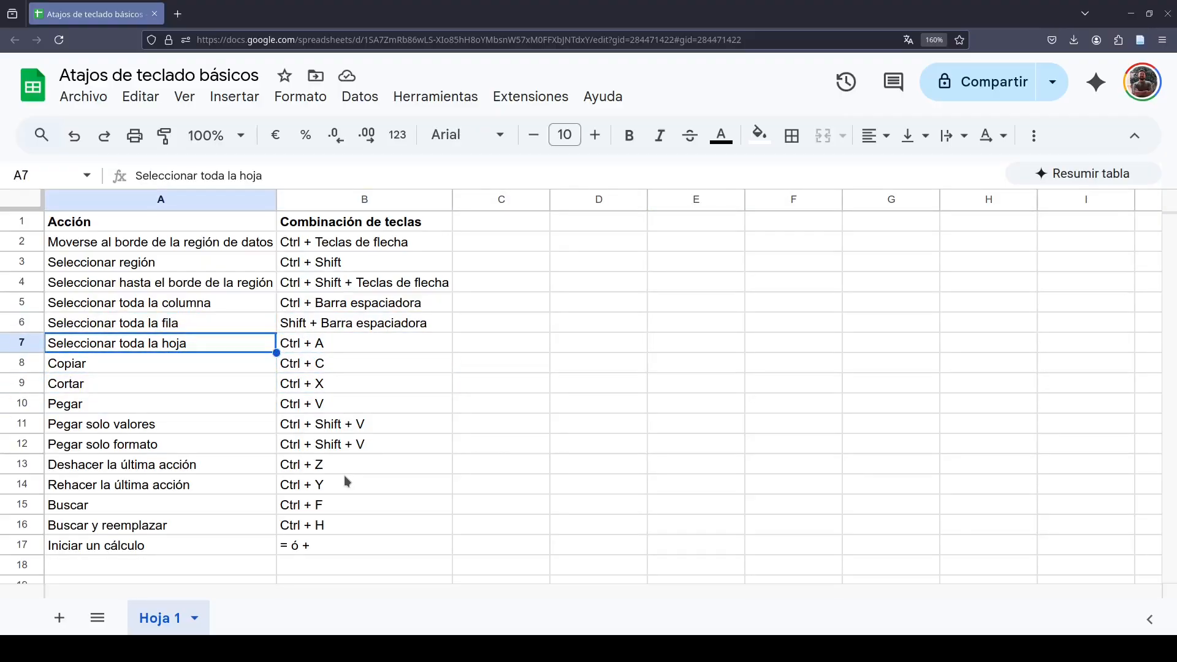
{"action": "key", "text": "ctrl+a"}
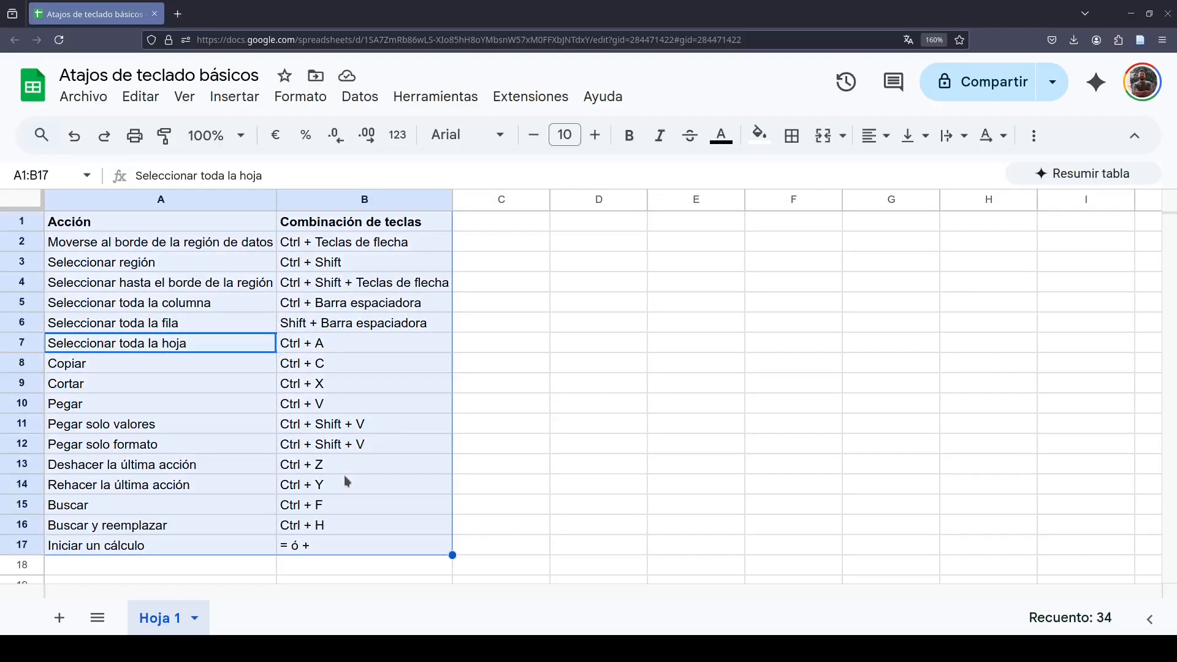
Select all the data in A1:B17 from A7, clear its contents, and undo the deletion
{"action": "key", "text": "Down"}
{"action": "key", "text": "Right"}
{"action": "key", "text": "Left"}
{"action": "key", "text": "Up"}
{"action": "key", "text": "ctrl+a"}
{"action": "key", "text": "Delete"}
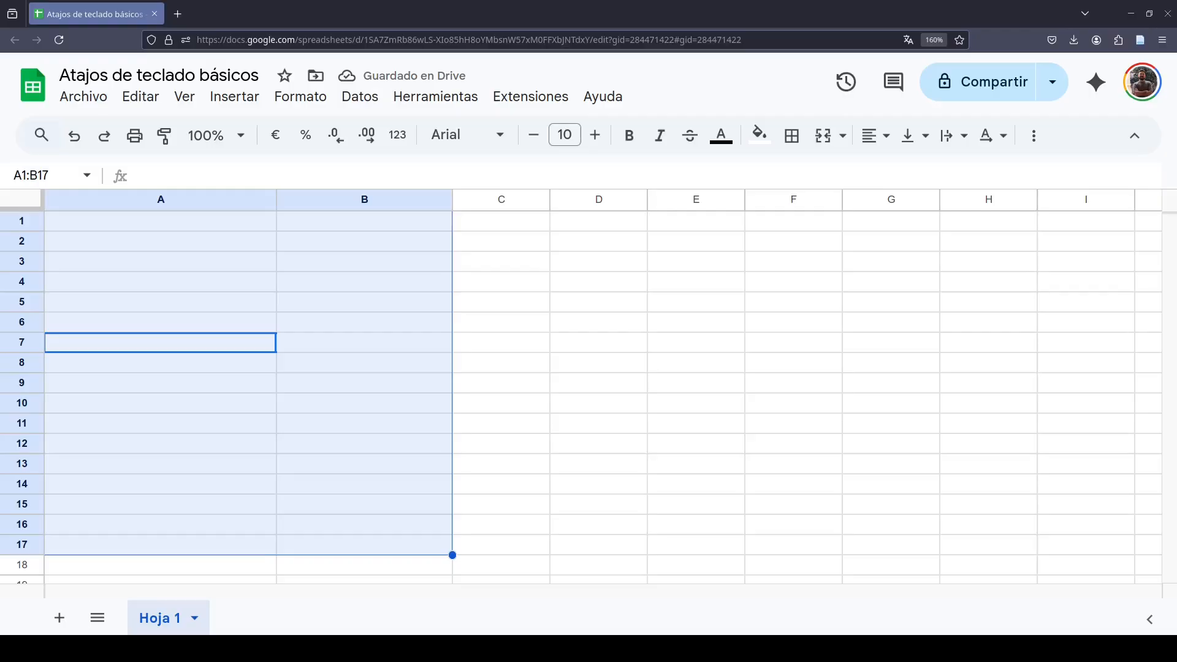
{"action": "key", "text": "ctrl+z"}
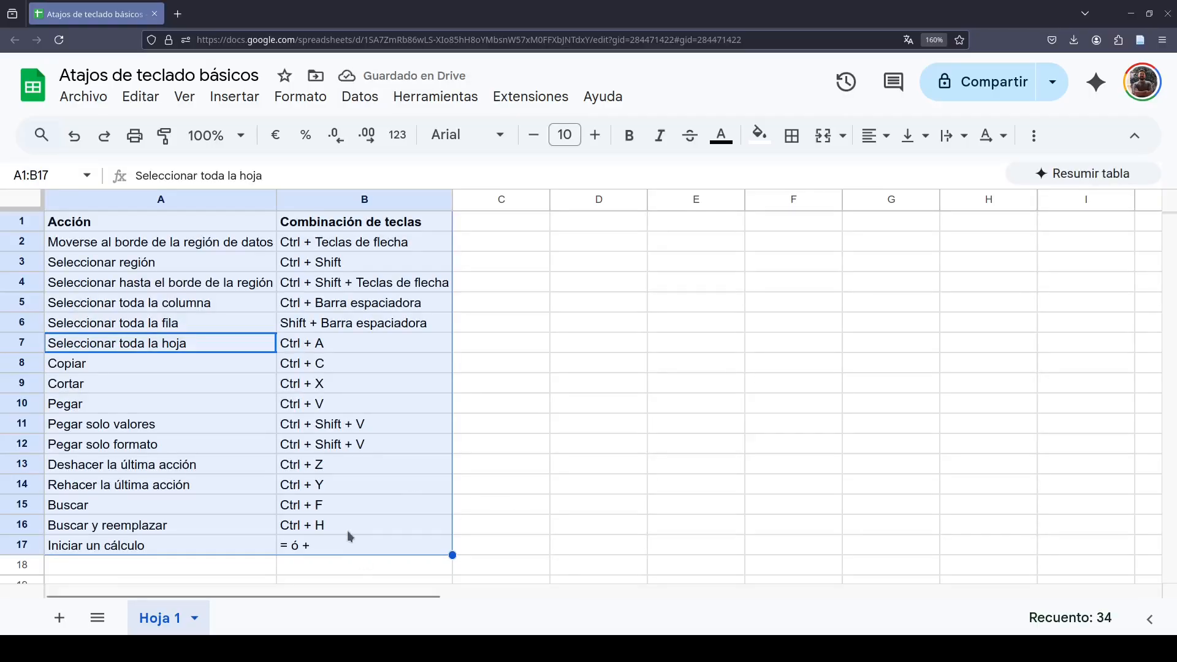
Highlight the undo shortcut row A13:B13 and the select-all shortcut in B7
{"action": "left_click_drag", "start_coordinate": [99, 471], "coordinate": [340, 463]}
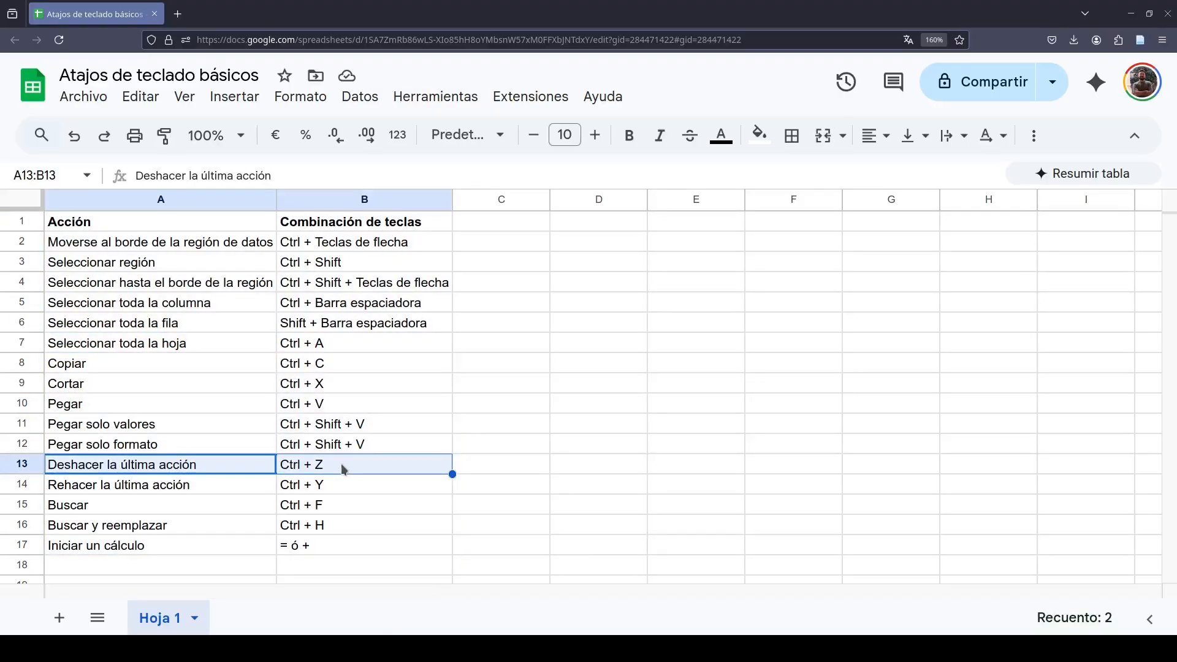
{"action": "left_click", "coordinate": [364, 344]}
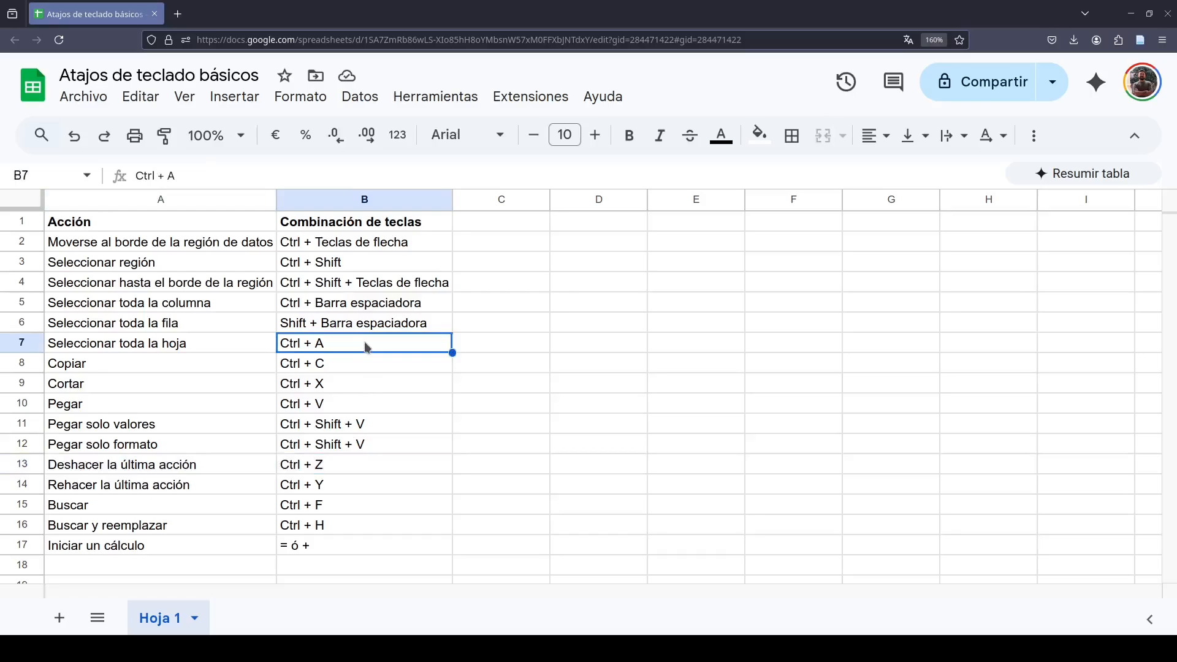
Select the data region A1:B17 from B7 and extend the selection to the entire sheet
{"action": "key", "text": "ctrl+a"}
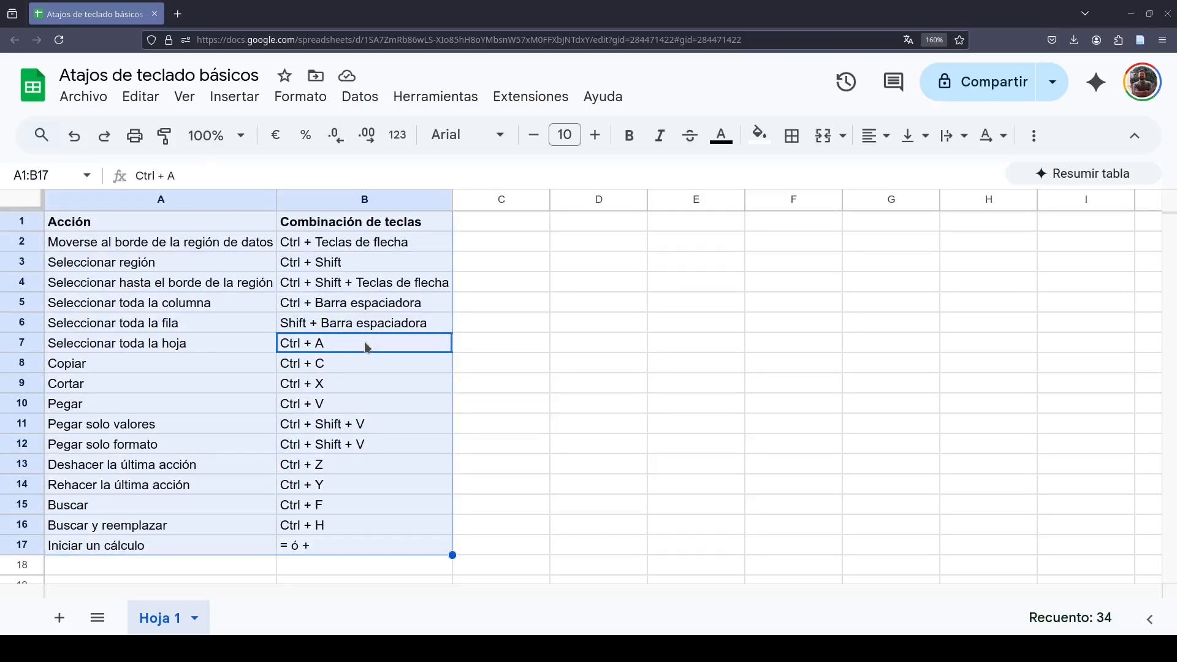
{"action": "key", "text": "ctrl+a"}
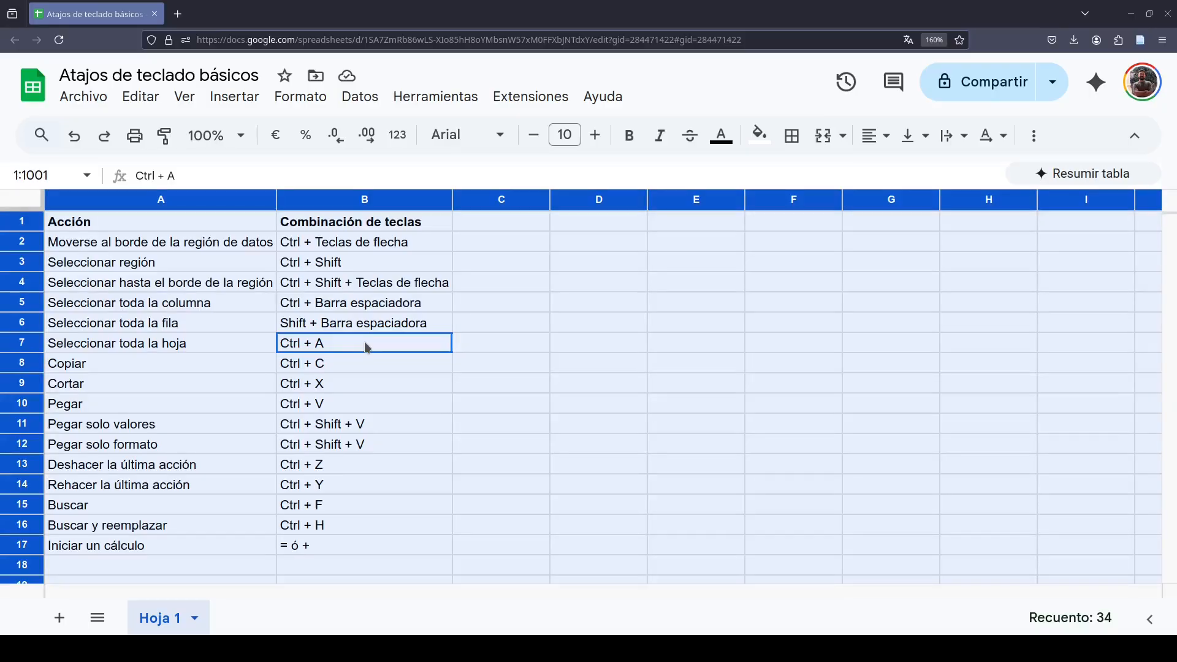
{"action": "left_click", "coordinate": [376, 283]}
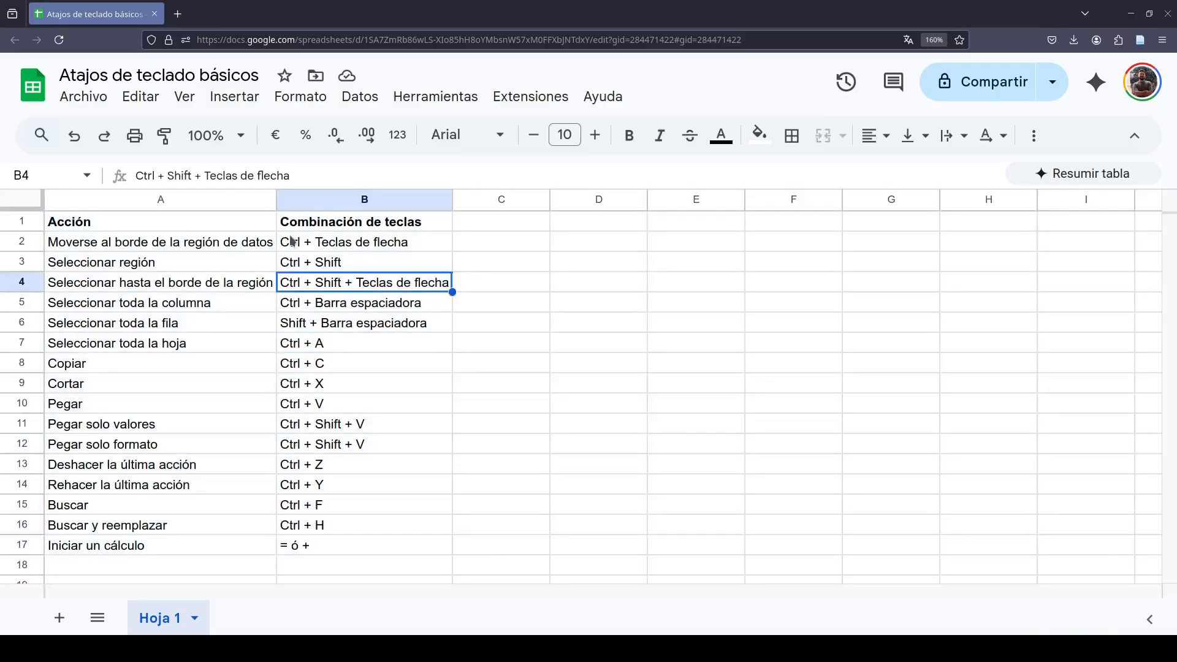
Narrow columns A and B so that their text no longer fits within the column widths
{"action": "left_click_drag", "start_coordinate": [275, 199], "coordinate": [128, 200]}
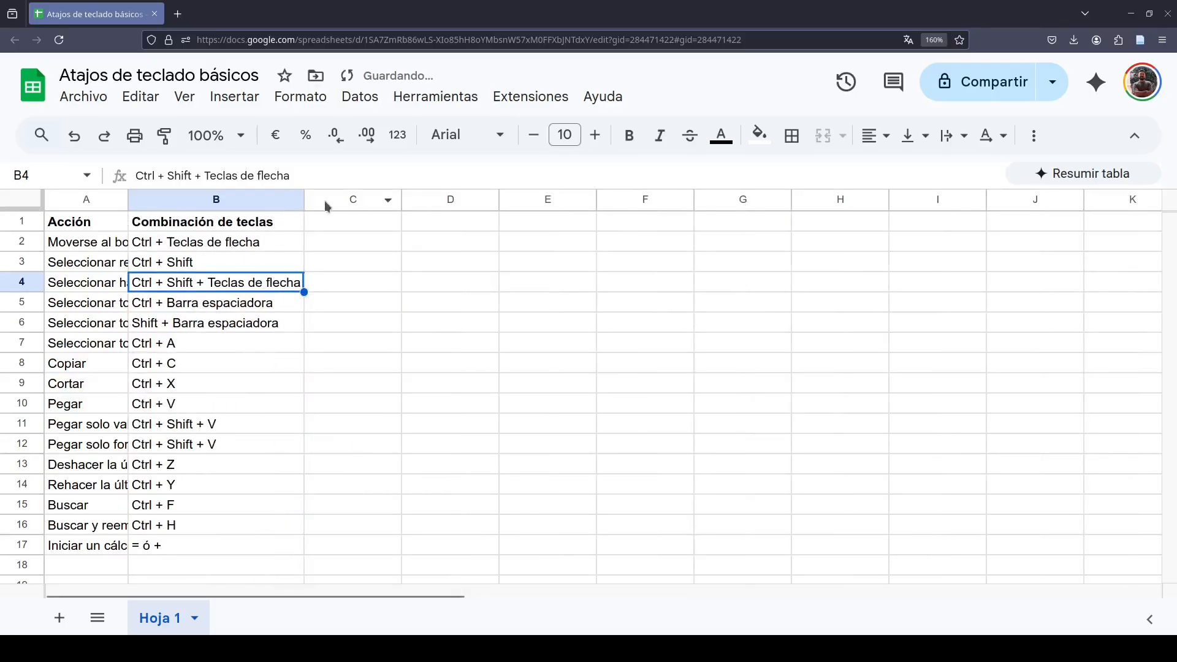
{"action": "left_click_drag", "start_coordinate": [304, 199], "coordinate": [198, 199]}
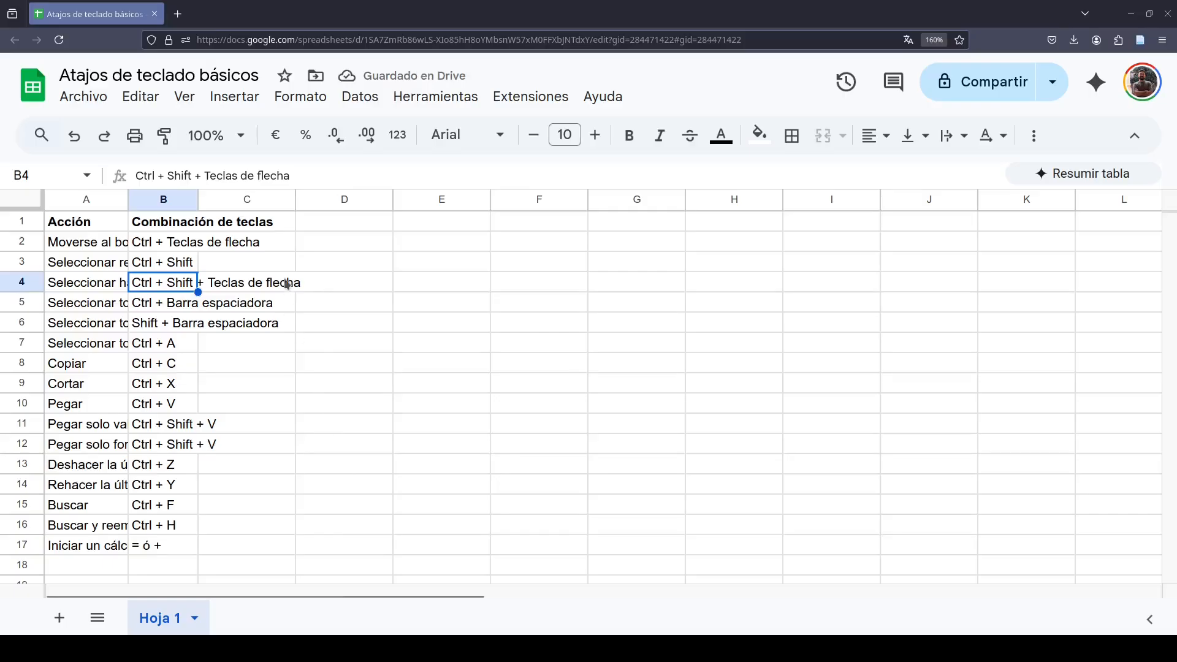
Select the entire sheet and auto-fit its column widths to the text in columns A and B
{"action": "key", "text": "ctrl+a"}
{"action": "key", "text": "ctrl+a"}
{"action": "key", "text": "ctrl+a"}
{"action": "key", "text": "ctrl+a"}
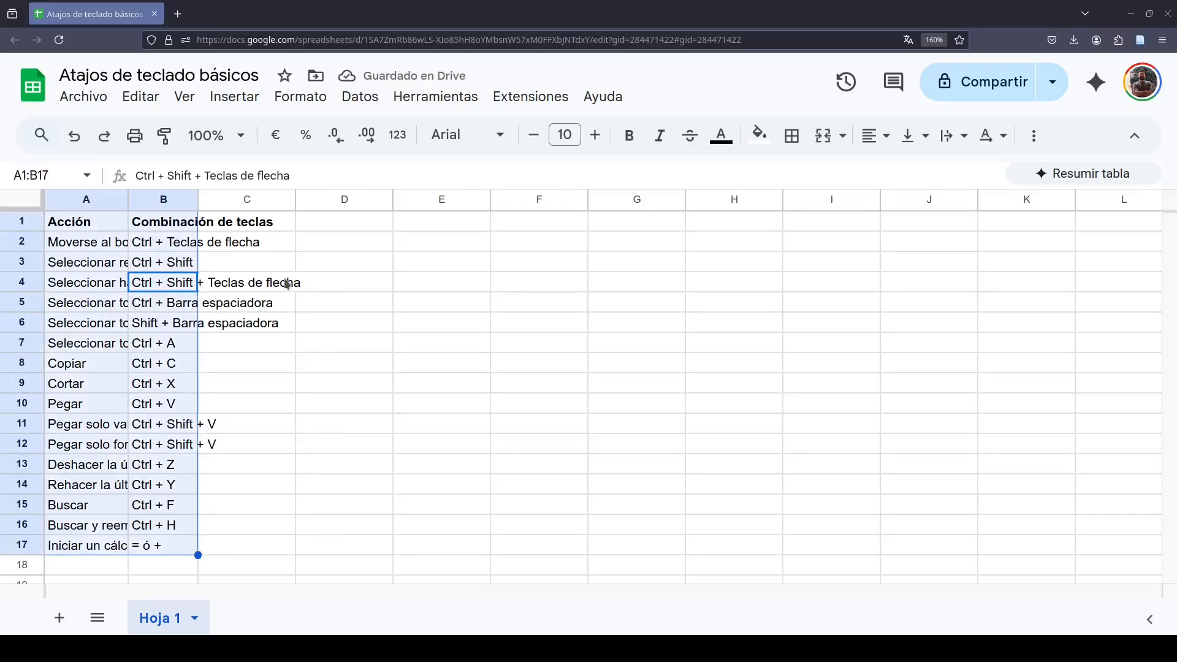
{"action": "key", "text": "ctrl+a"}
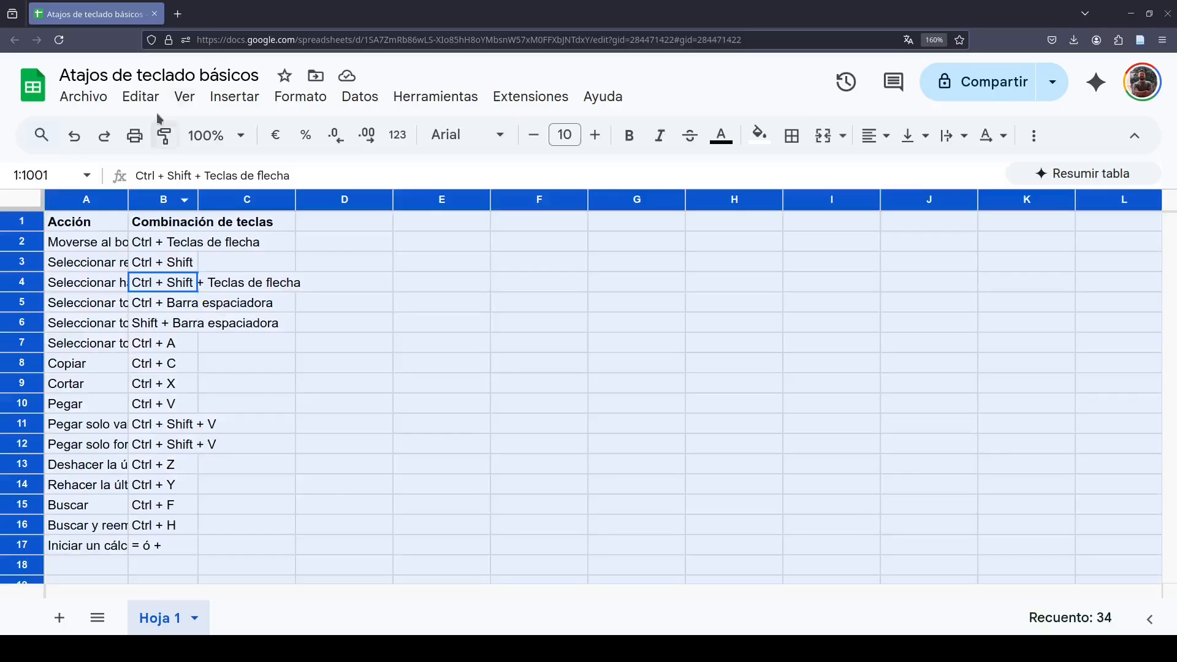
{"action": "left_click", "coordinate": [334, 308]}
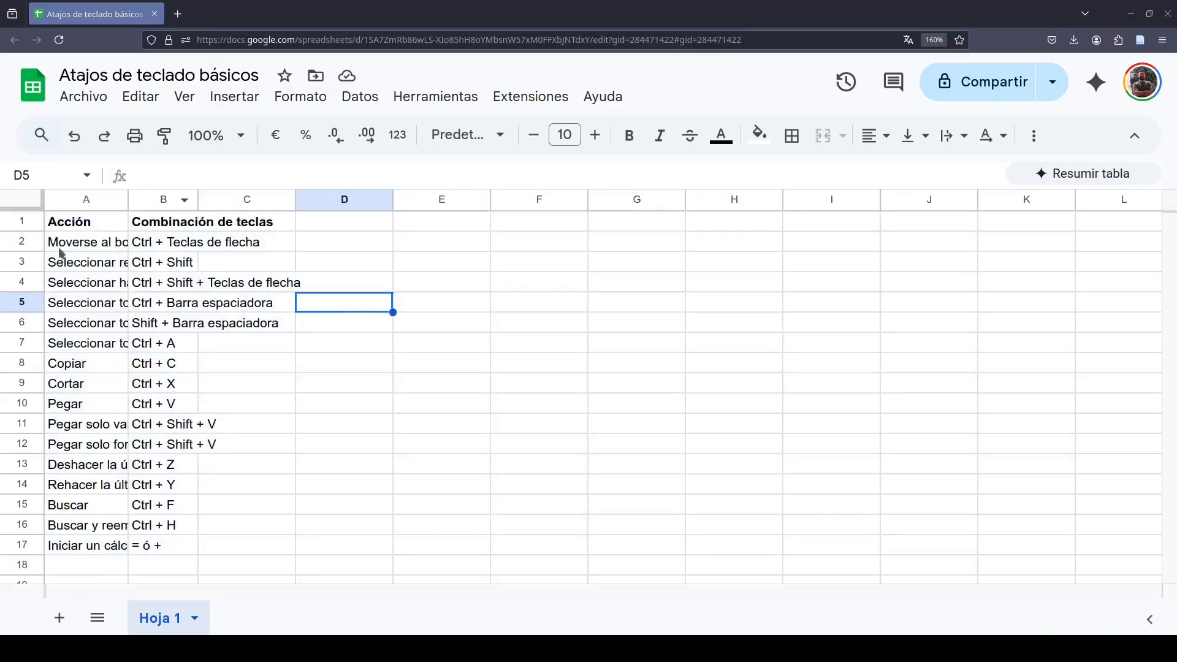
{"action": "key", "text": "ctrl+a"}
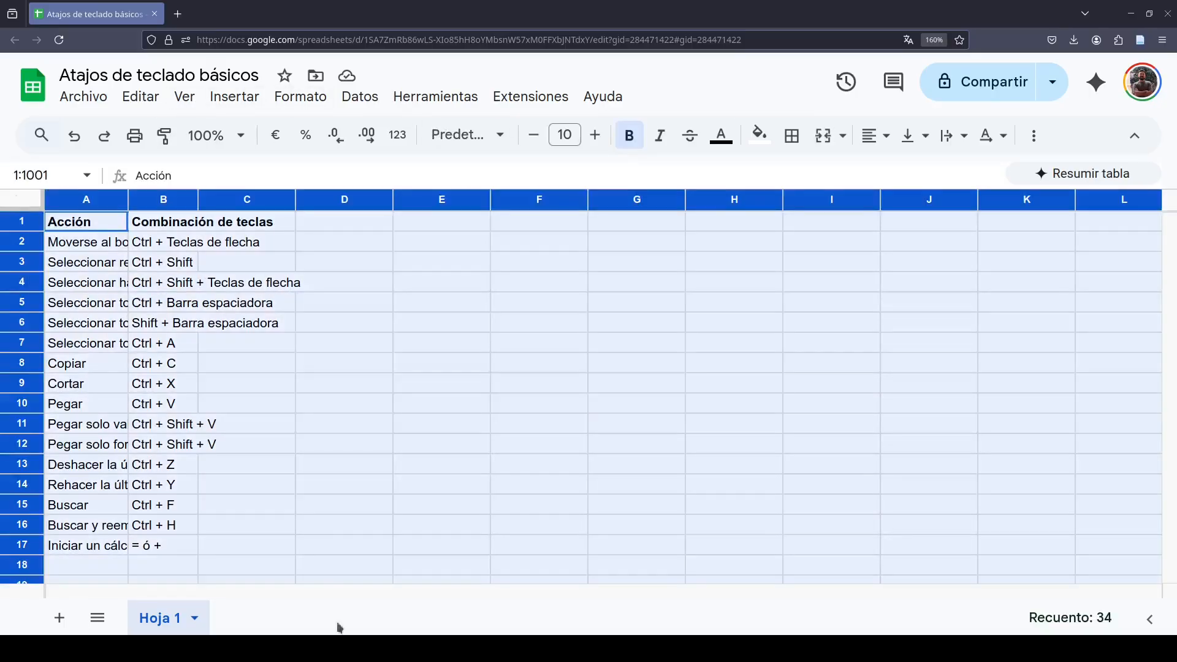
{"action": "double_click", "coordinate": [197, 199]}
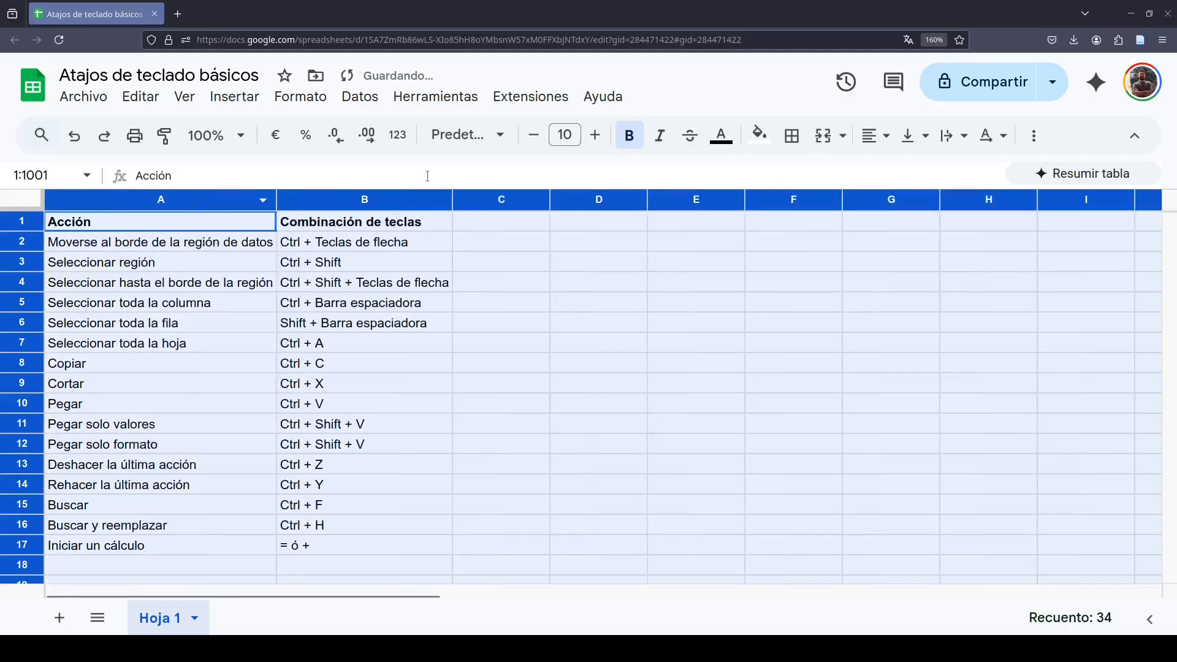
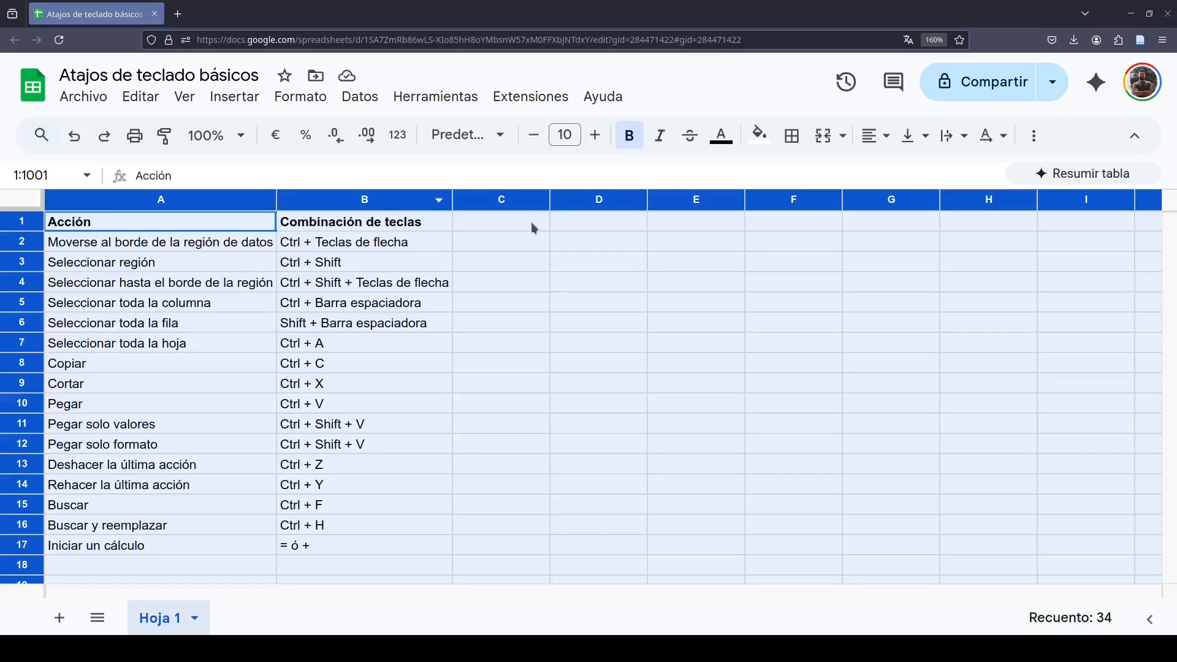
Select the entire sheet from D9, resize all columns to one uniform width, and auto-fit the columns that contain text
{"action": "left_click", "coordinate": [583, 381]}
{"action": "key", "text": "ctrl+a"}
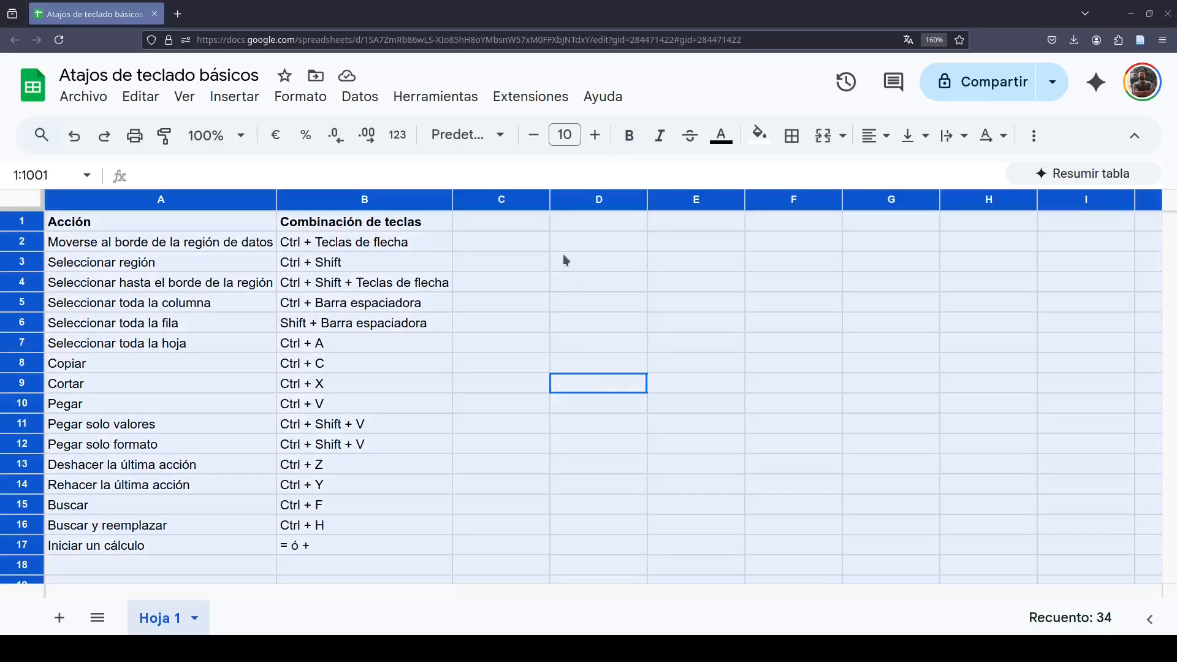
{"action": "left_click_drag", "start_coordinate": [548, 203], "coordinate": [557, 204]}
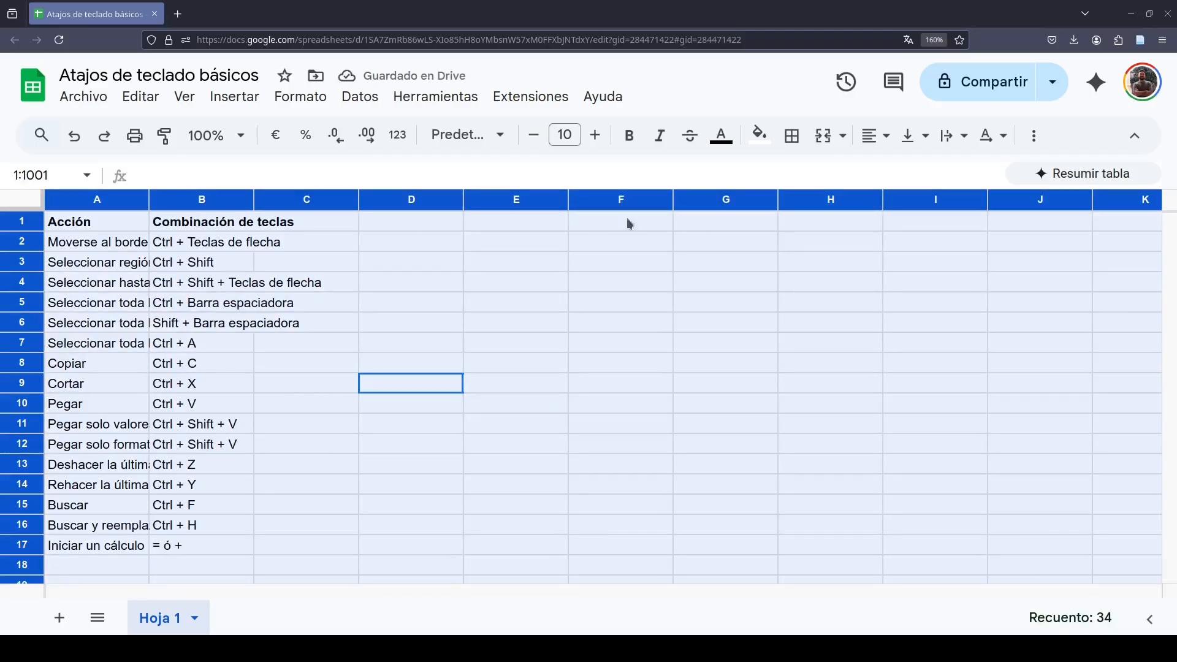
{"action": "left_click_drag", "start_coordinate": [465, 195], "coordinate": [510, 195]}
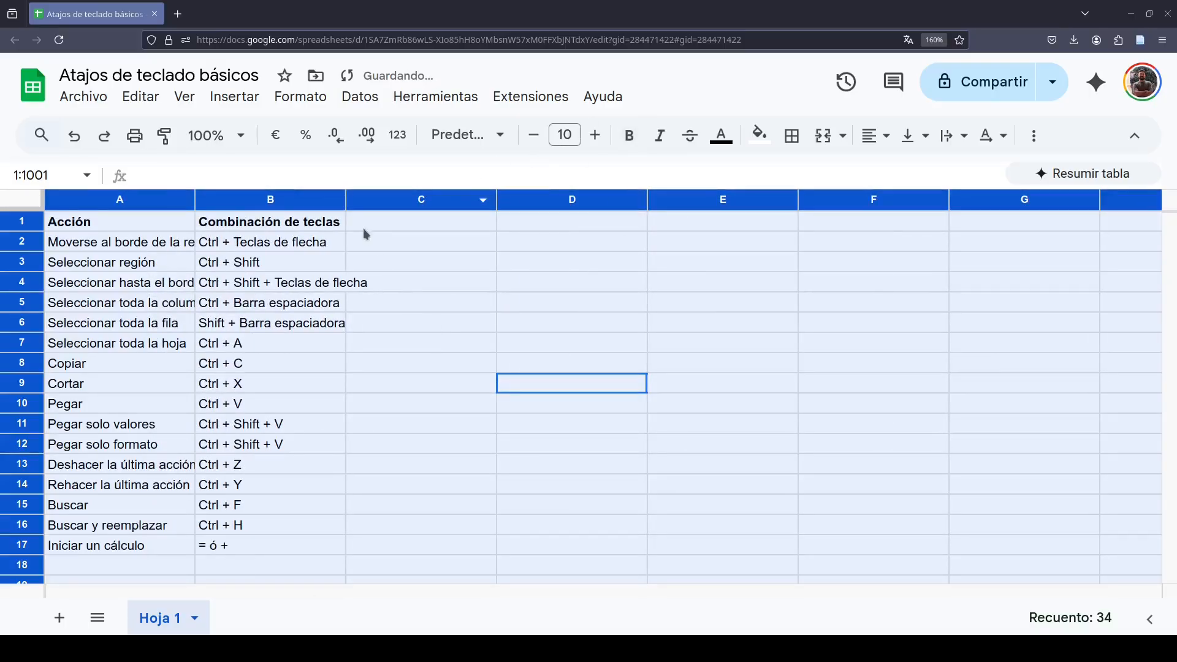
{"action": "double_click", "coordinate": [346, 200]}
{"action": "left_click", "coordinate": [389, 324]}
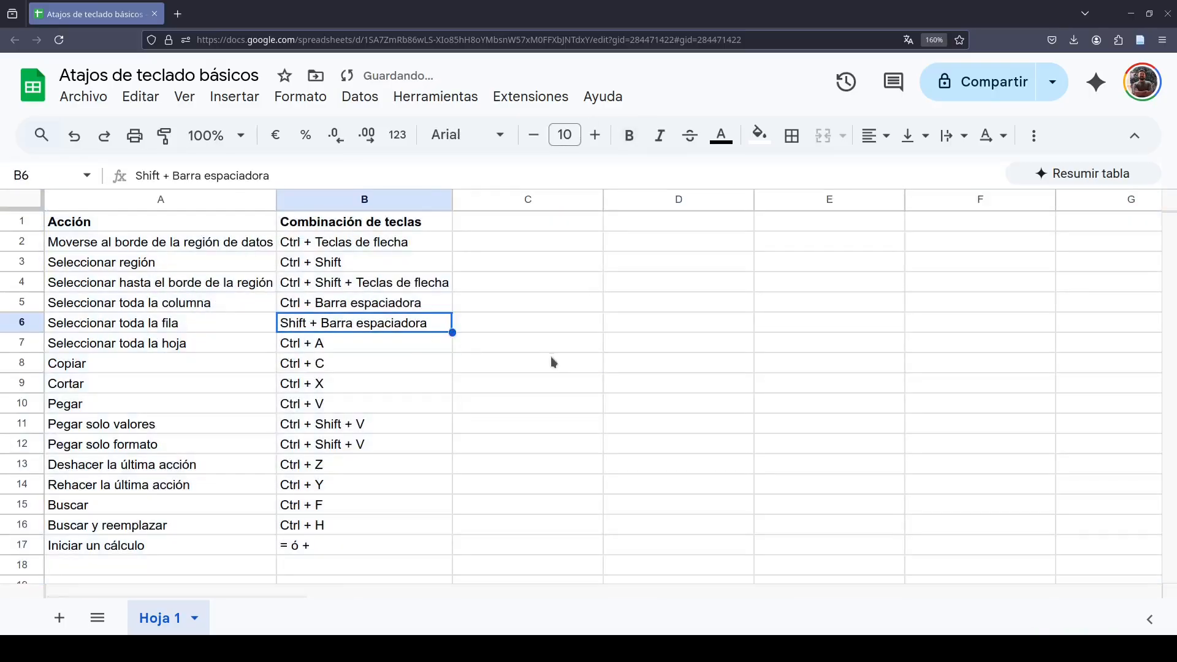
Clear the contents of the entire sheet from C8 and undo the deletion
{"action": "left_click", "coordinate": [552, 360]}
{"action": "key", "text": "ctrl+a"}
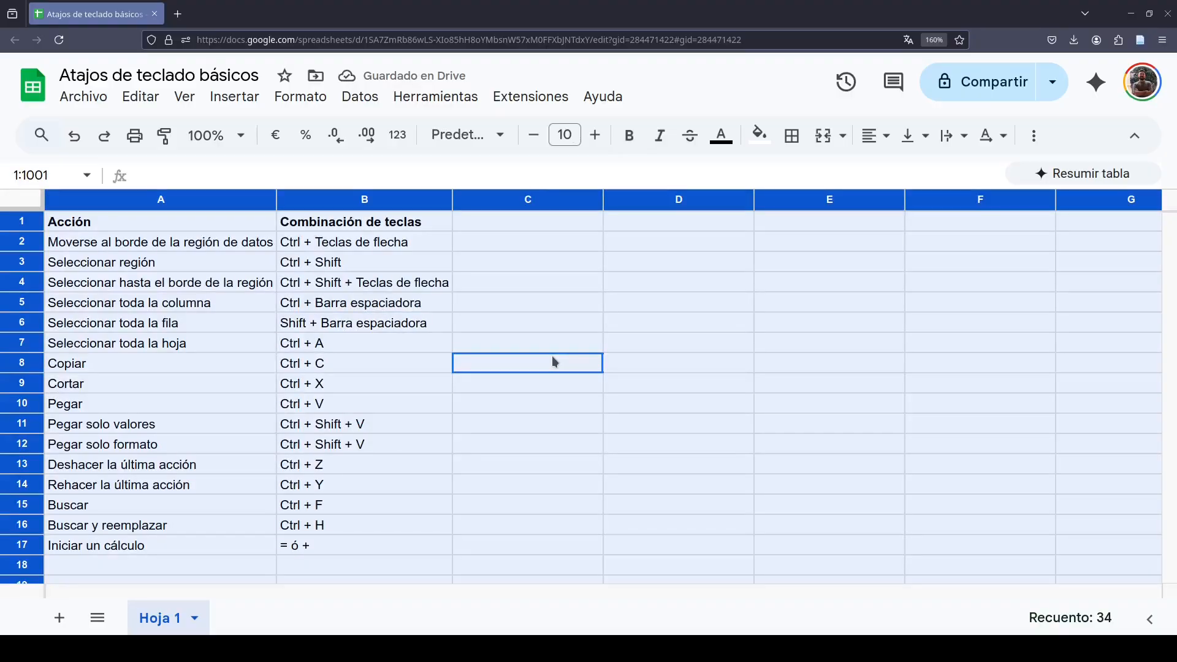
{"action": "key", "text": "Delete"}
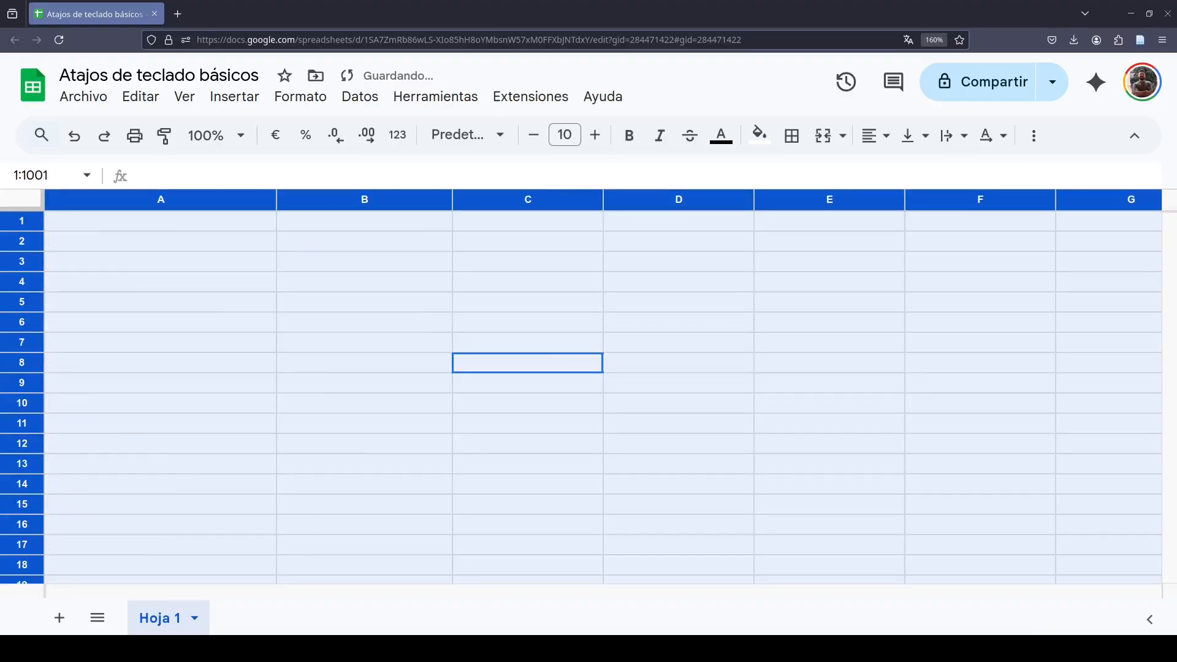
{"action": "key", "text": "ctrl+z"}
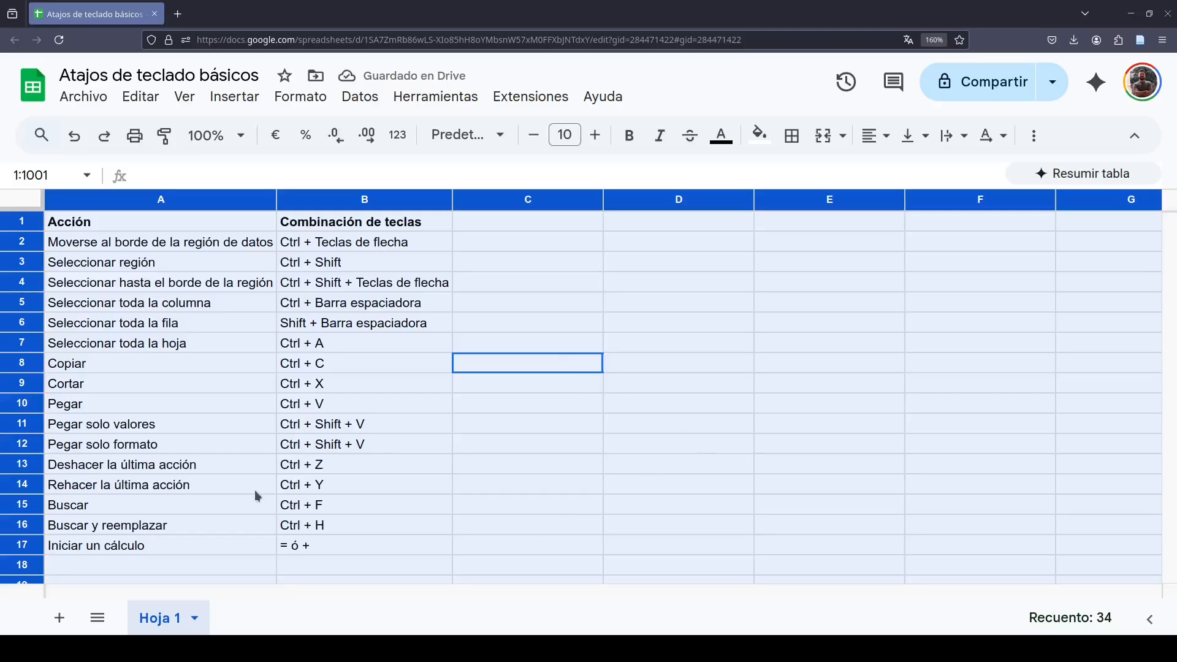
Highlight the redo shortcut row A14:B14, and redo and undo the clearing of the whole sheet
{"action": "left_click", "coordinate": [225, 485]}
{"action": "left_click", "coordinate": [281, 487], "text": "shift"}
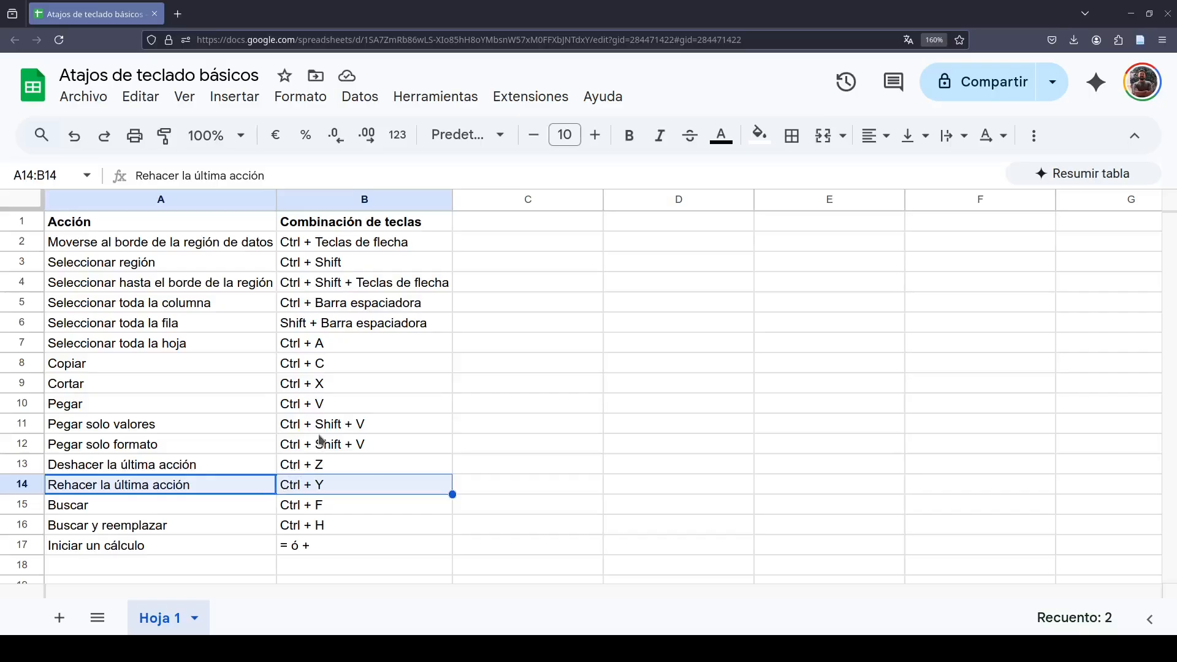
{"action": "key", "text": "ctrl+a"}
{"action": "key", "text": "Delete"}
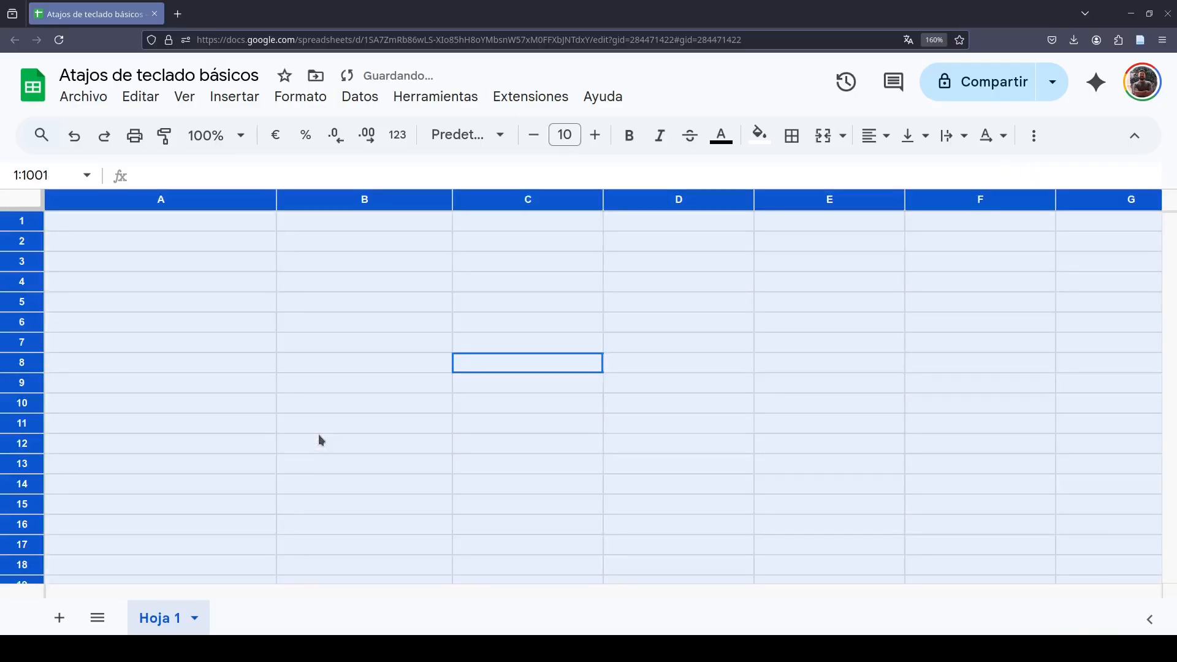
{"action": "key", "text": "ctrl+z"}
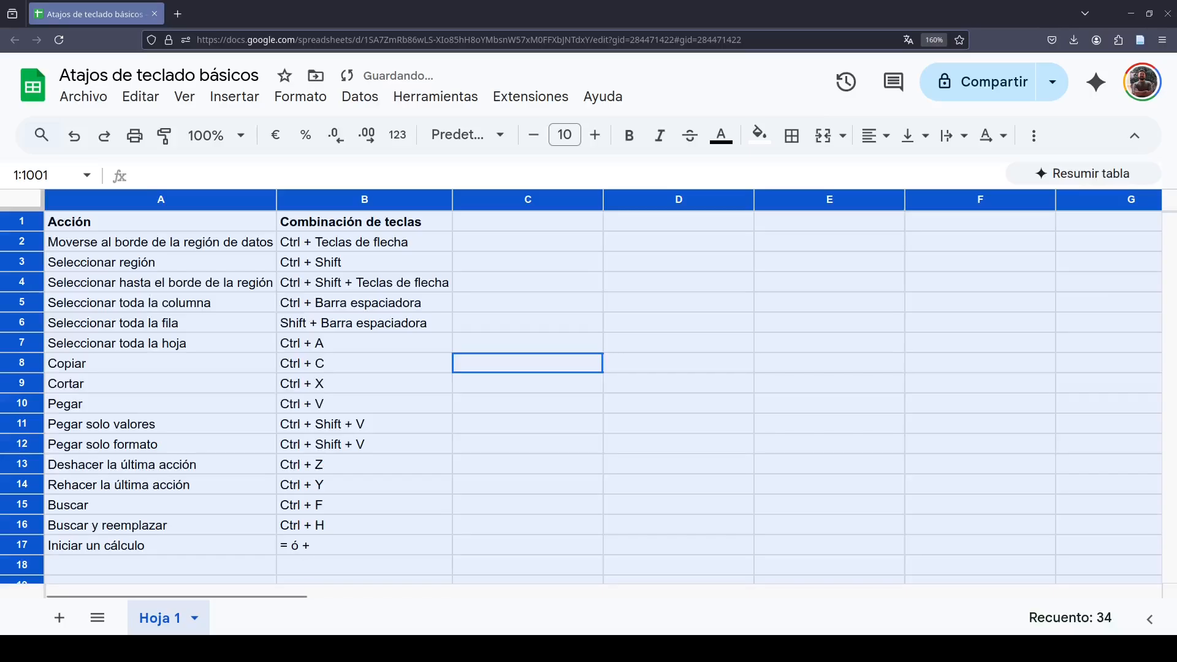
Copy the Copiar row A8:B8 to D8 and undo the paste
{"action": "left_click", "coordinate": [303, 349]}
{"action": "left_click_drag", "start_coordinate": [215, 358], "coordinate": [347, 358]}
{"action": "key", "text": "ctrl+c"}
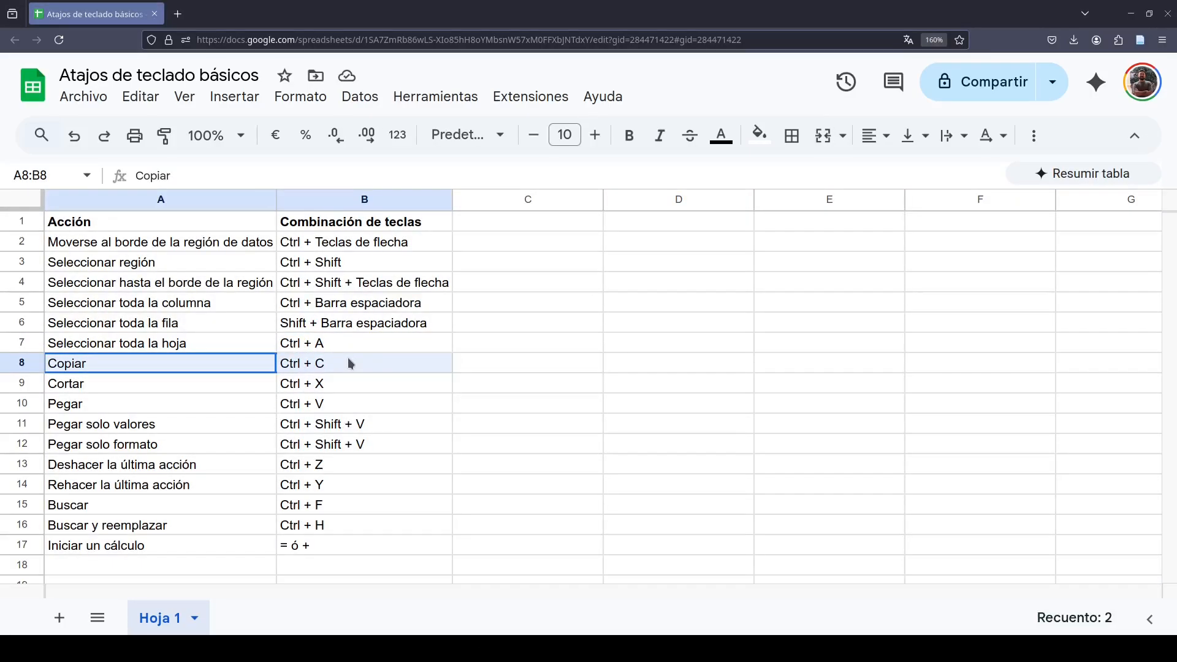
{"action": "left_click", "coordinate": [640, 366]}
{"action": "key", "text": "ctrl+v"}
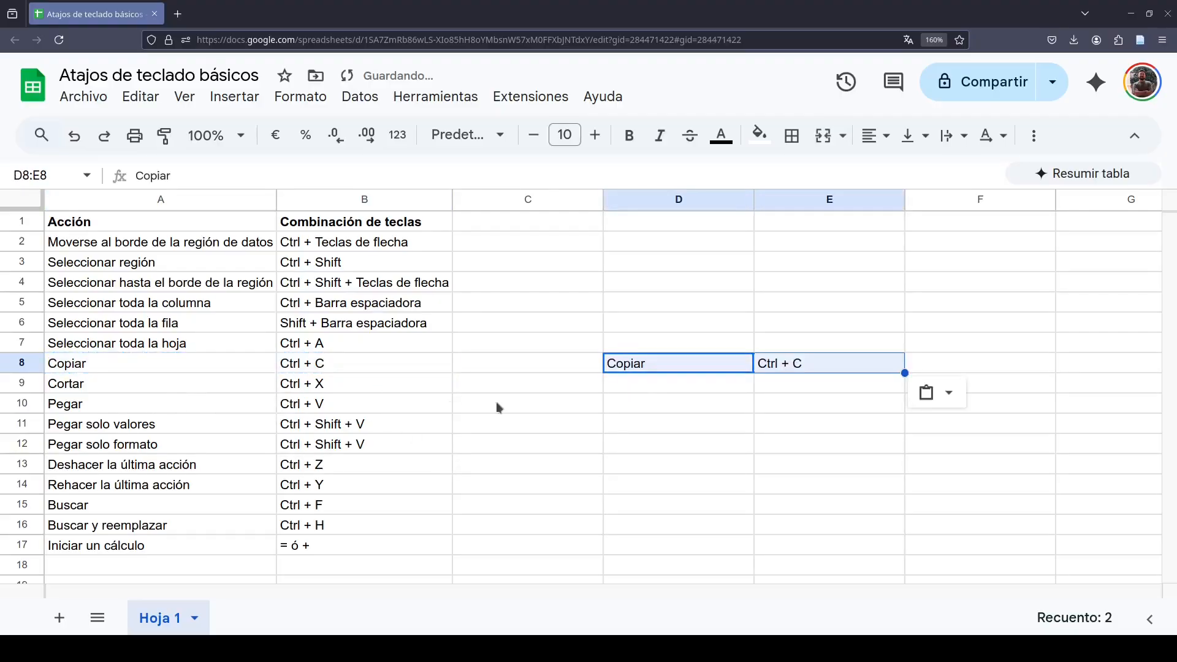
{"action": "key", "text": "ctrl+z"}
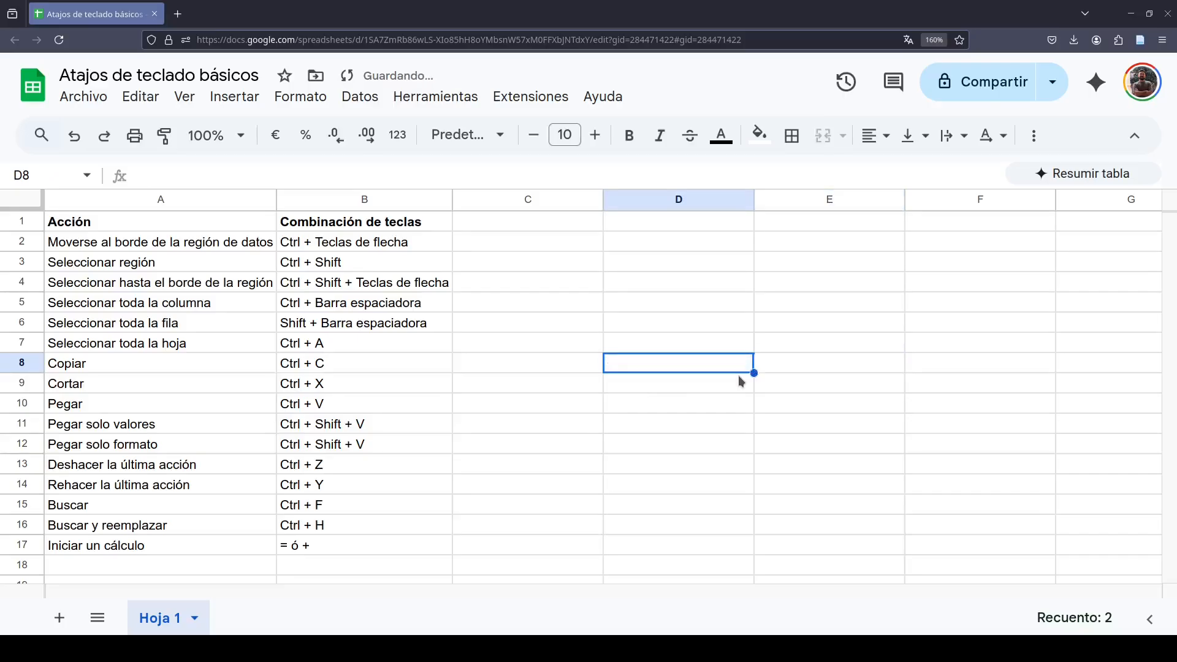
Cut the range A9:B17, paste it at D9, and undo the move
{"action": "left_click", "coordinate": [185, 367]}
{"action": "left_click", "coordinate": [152, 381]}
{"action": "left_click_drag", "start_coordinate": [152, 382], "coordinate": [371, 536]}
{"action": "key", "text": "ctrl+x"}
{"action": "left_click", "coordinate": [632, 385]}
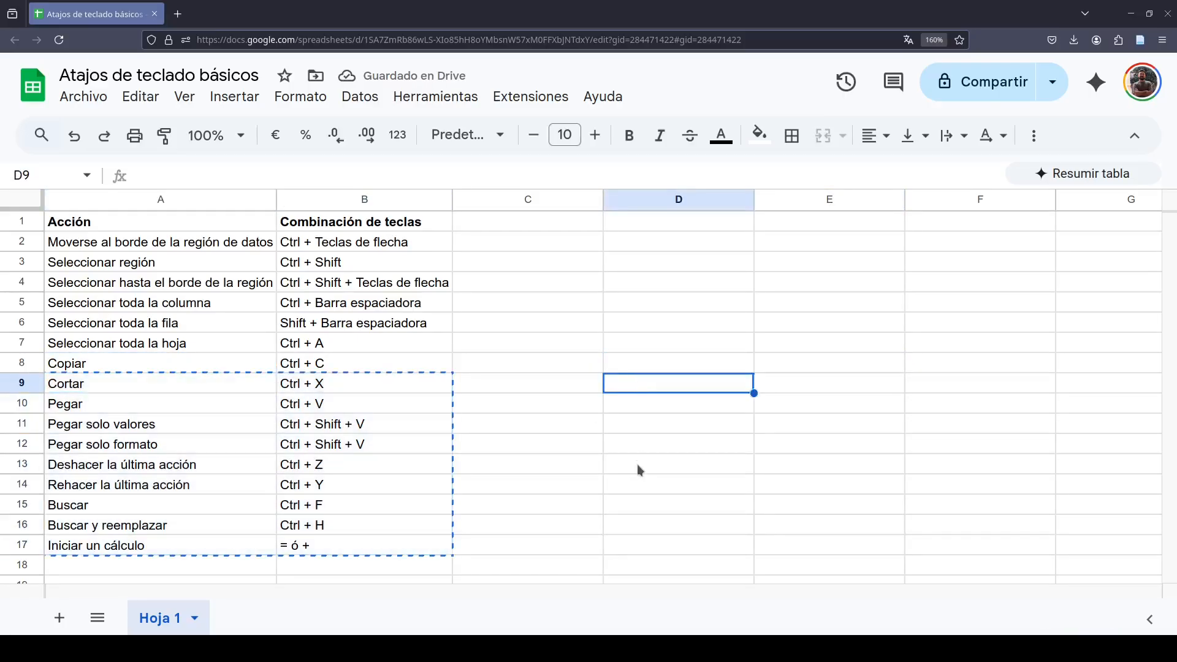
{"action": "key", "text": "ctrl+v"}
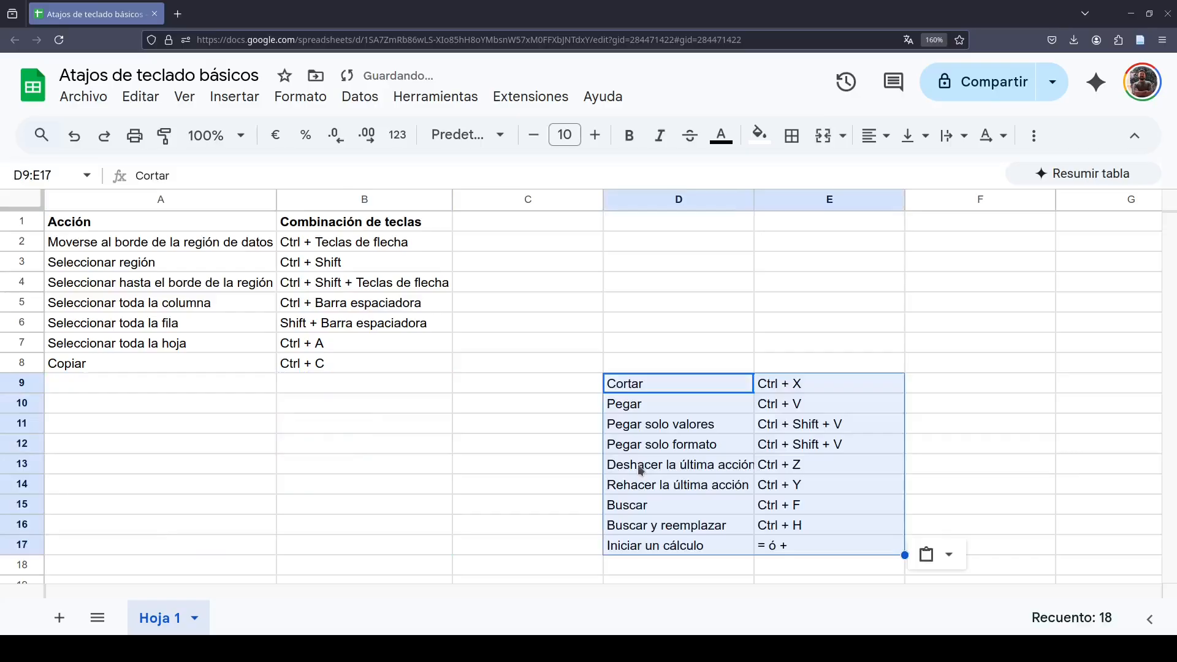
{"action": "key", "text": "ctrl+z"}
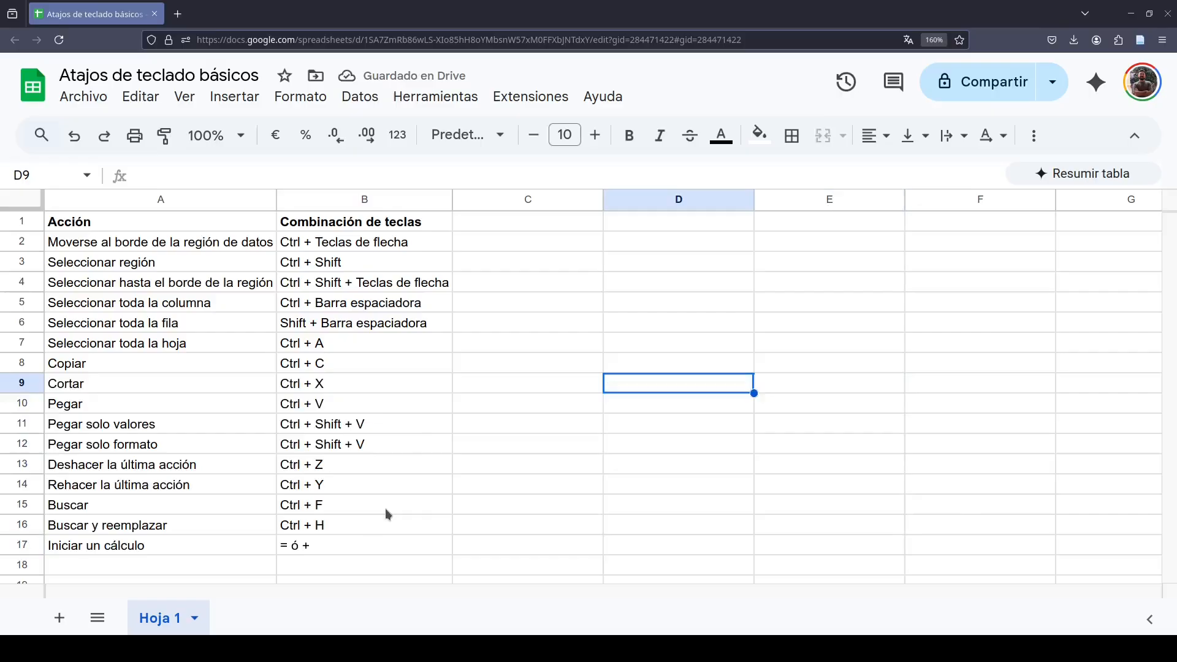
Redo the move of A9:B17 to D9, undo it again, and select C10
{"action": "key", "text": "ctrl+y"}
{"action": "key", "text": "ctrl+z"}
{"action": "left_click", "coordinate": [541, 399]}
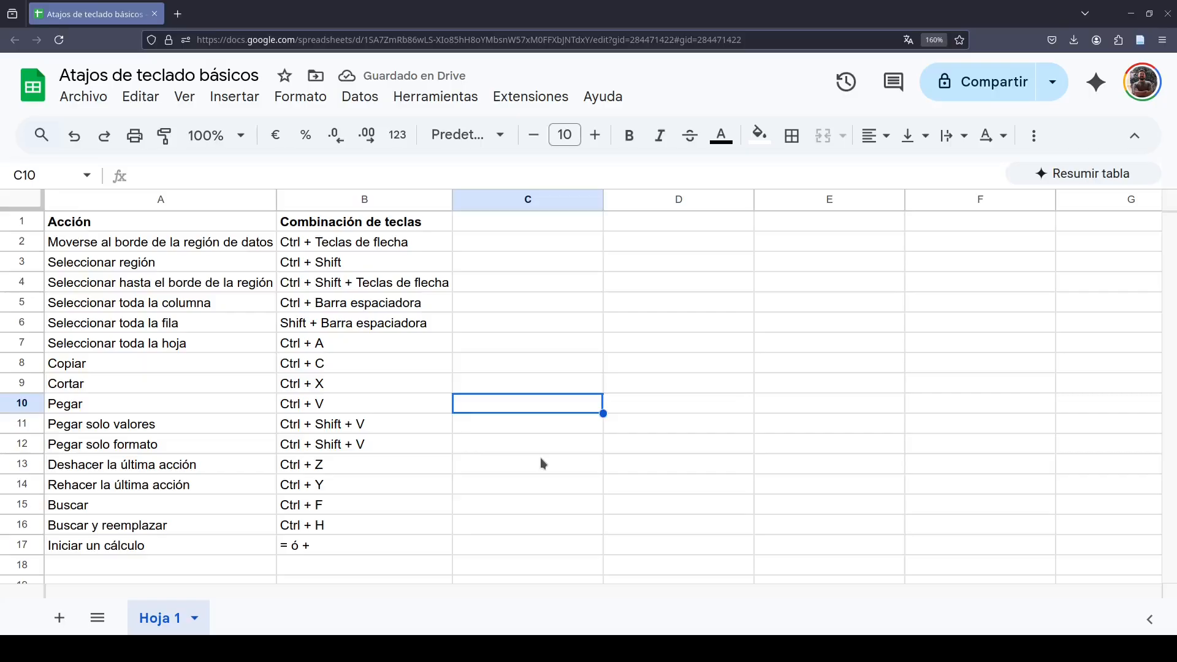
Highlight the shortcuts for pasting only values and only format in A11:B12
{"action": "left_click", "coordinate": [334, 428]}
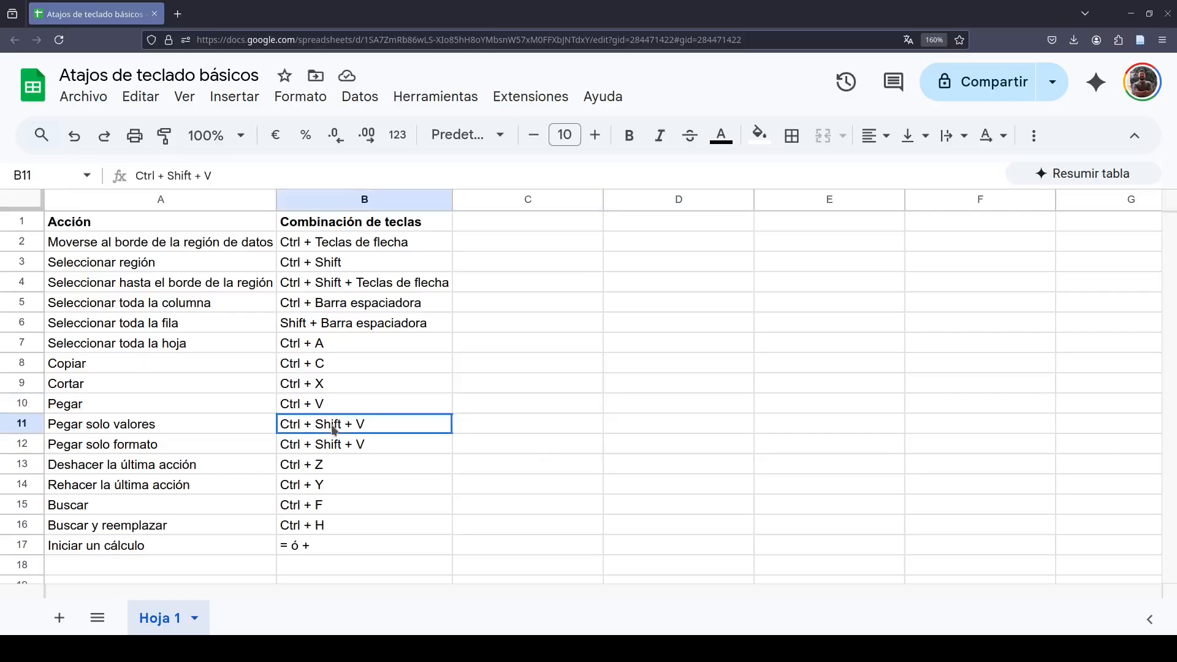
{"action": "left_click", "coordinate": [181, 426]}
{"action": "left_click", "coordinate": [328, 432]}
{"action": "left_click", "coordinate": [189, 432]}
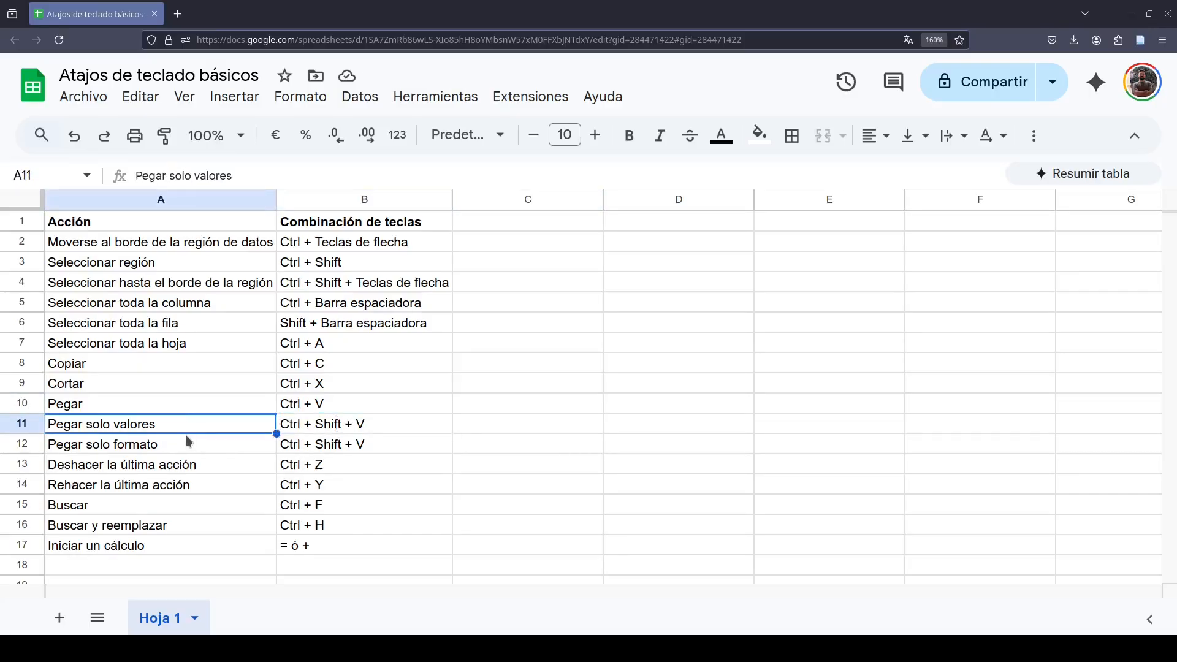
{"action": "left_click_drag", "start_coordinate": [187, 436], "coordinate": [332, 437]}
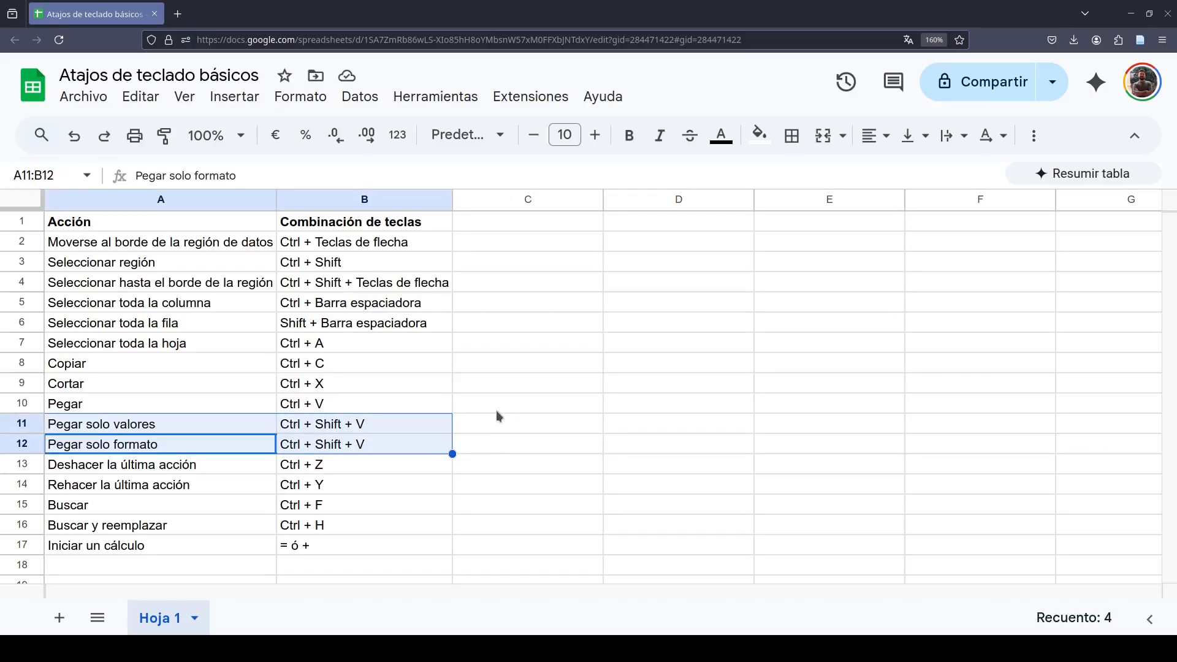
Reopen the closed spreadsheet Introducción a hojas de cálculo - DEP and return to the paste-values shortcut in B11 of Atajos de teclado básicos
{"action": "key", "text": "ctrl+shift+t"}
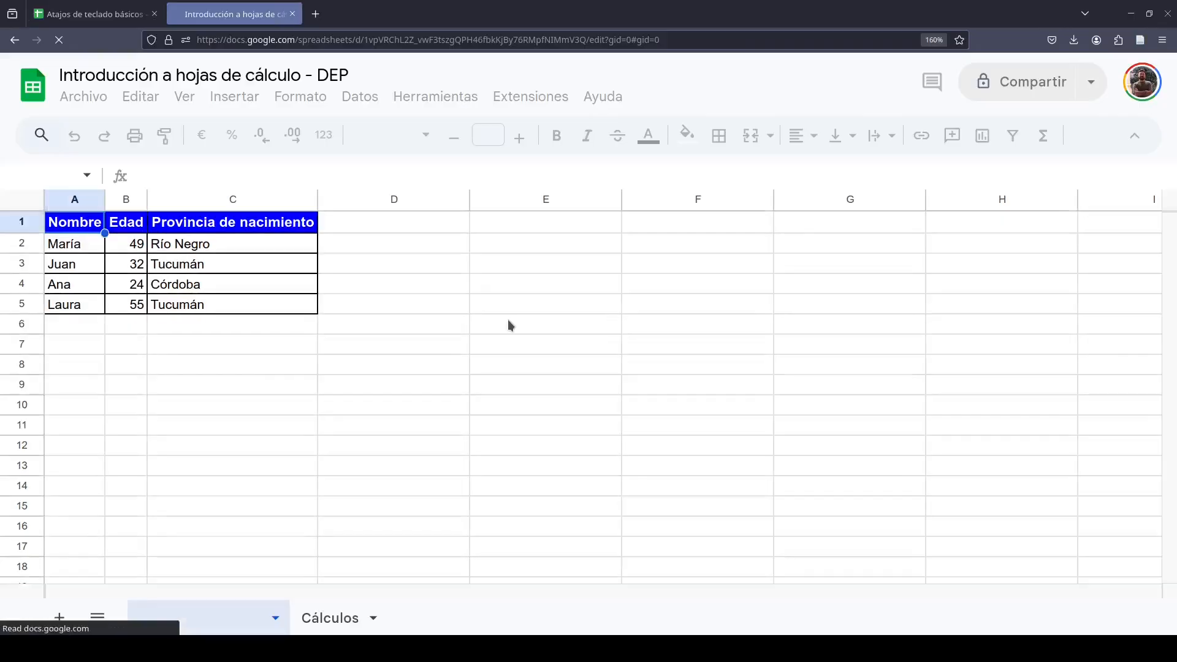
{"action": "left_click", "coordinate": [508, 319]}
{"action": "left_click", "coordinate": [102, 22]}
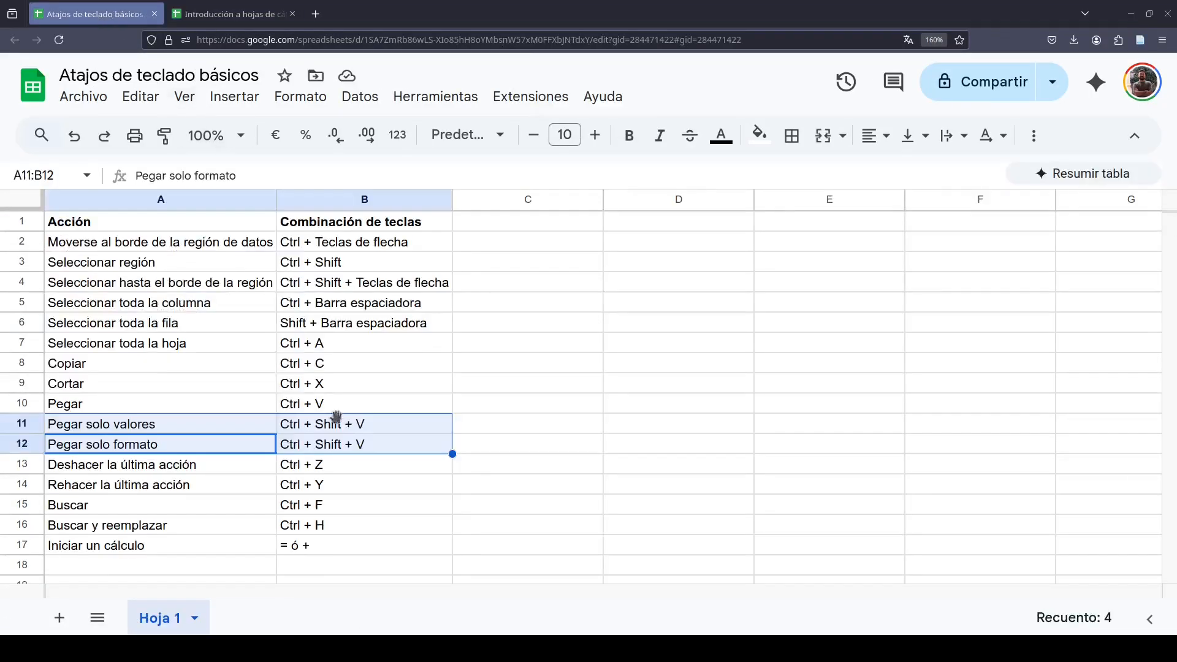
{"action": "left_click", "coordinate": [228, 432]}
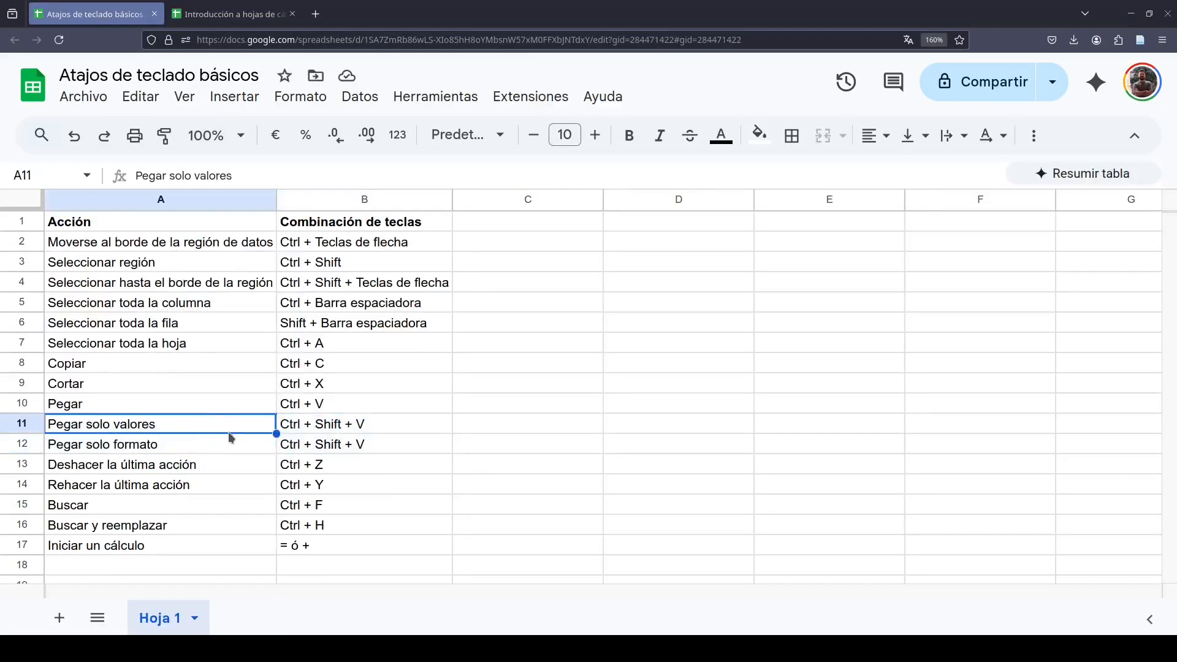
{"action": "left_click", "coordinate": [313, 433]}
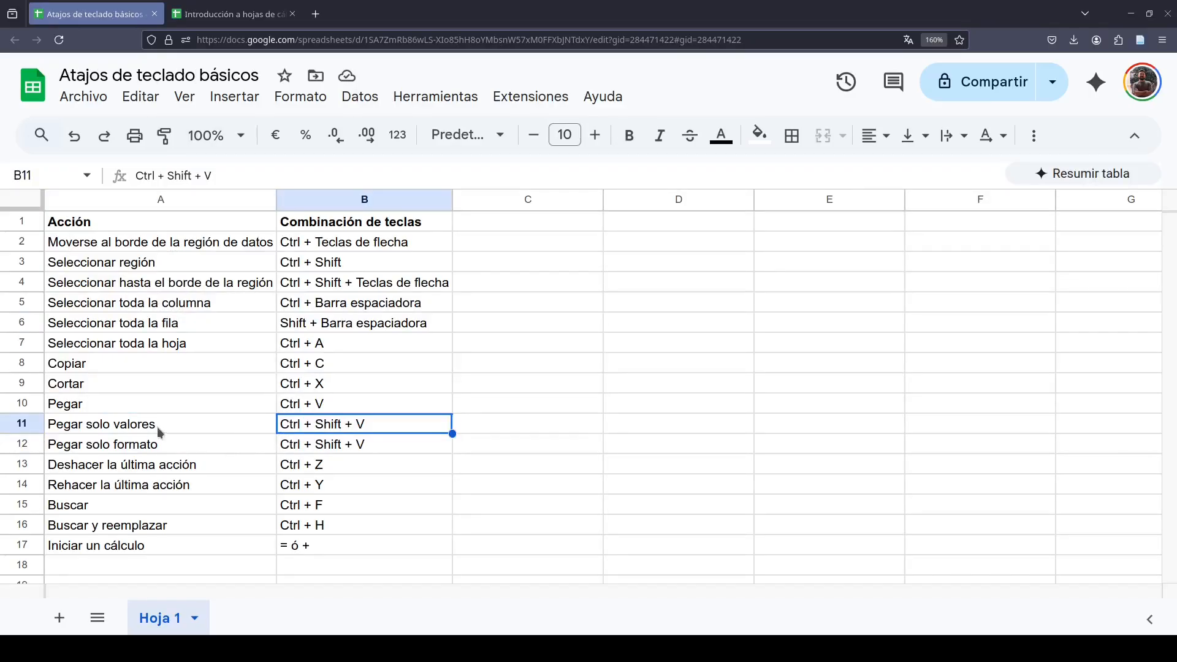
Highlight the shortcuts for pasting only values in A11:B11 and only format in A12:B12
{"action": "left_click_drag", "start_coordinate": [157, 427], "coordinate": [320, 429]}
{"action": "left_click_drag", "start_coordinate": [163, 444], "coordinate": [341, 445]}
{"action": "left_click_drag", "start_coordinate": [172, 418], "coordinate": [318, 429]}
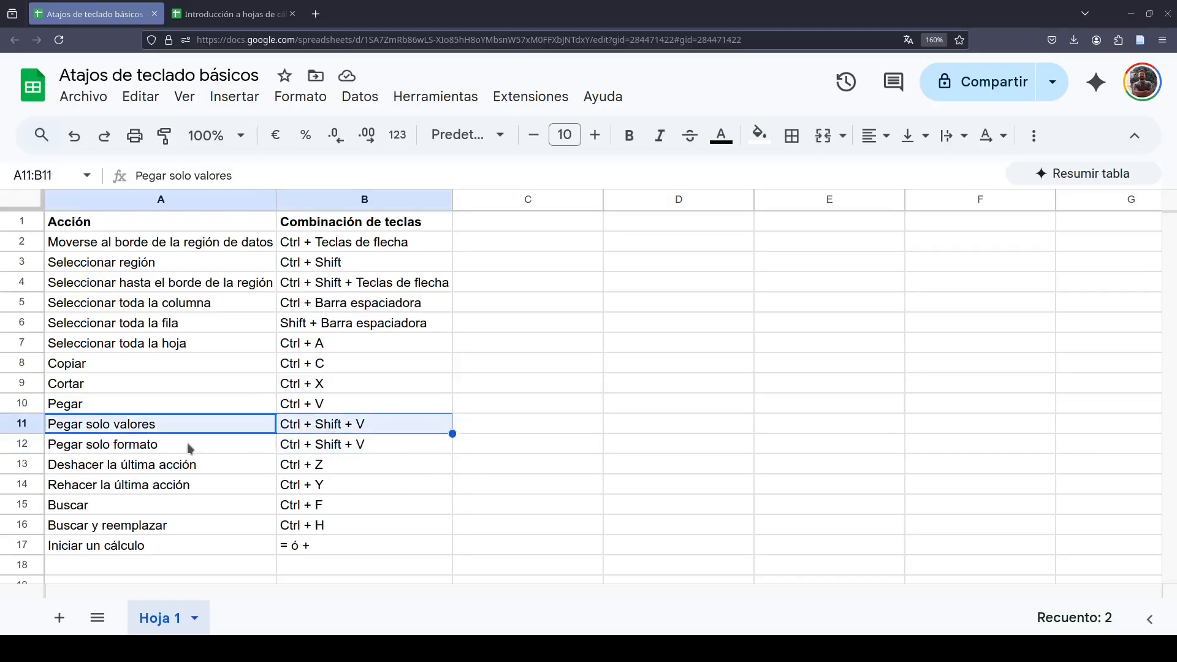
{"action": "left_click_drag", "start_coordinate": [171, 444], "coordinate": [399, 447]}
Correct the paste-only-format shortcut in B12 to read Ctrl + Alt + V
{"action": "left_click", "coordinate": [400, 448]}
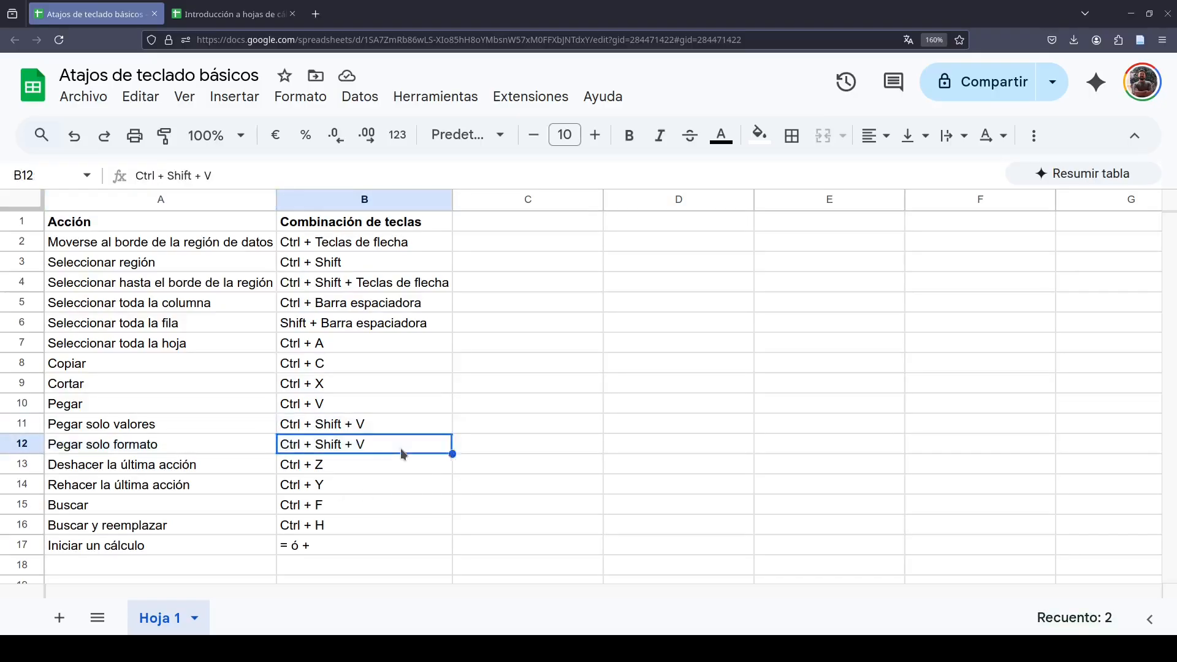
{"action": "double_click", "coordinate": [345, 447]}
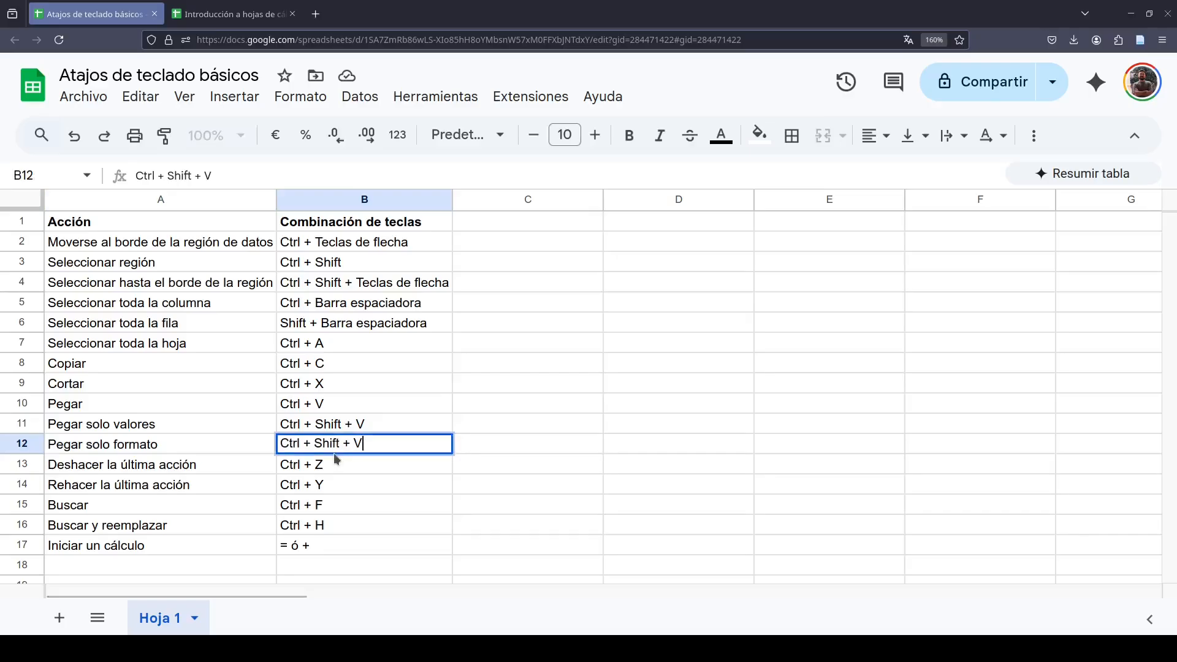
{"action": "left_click_drag", "start_coordinate": [342, 442], "coordinate": [314, 443]}
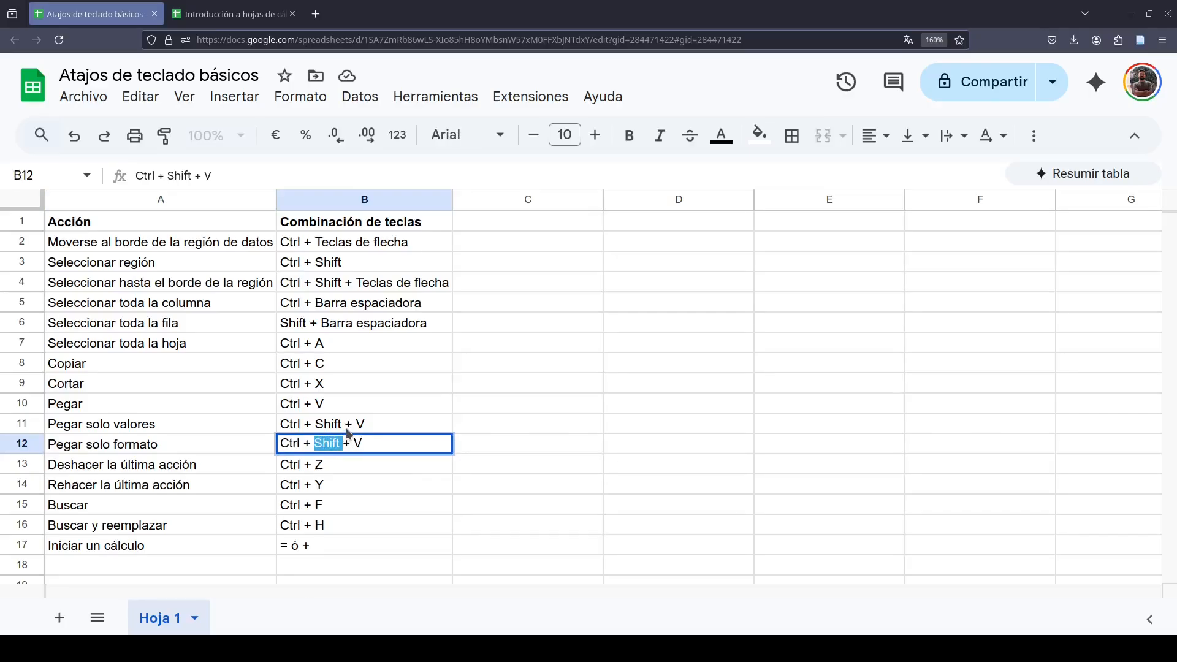
{"action": "type", "text": "Alt"}
{"action": "key", "text": "Return"}
{"action": "key", "text": "Up"}
{"action": "key", "text": "Right"}
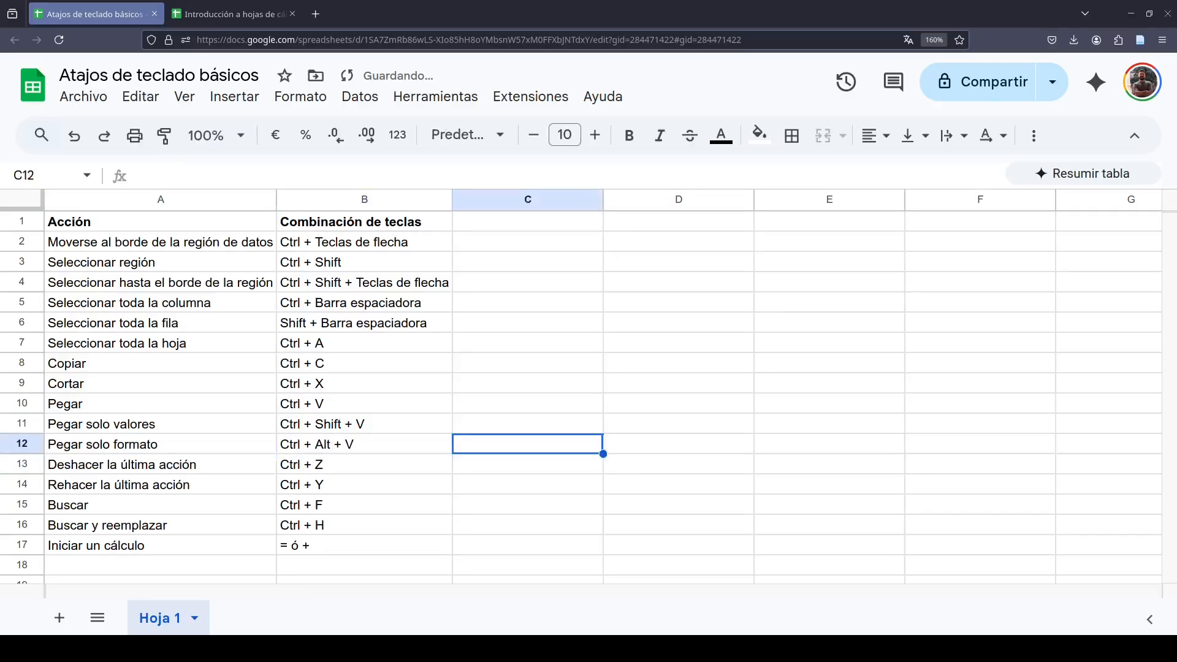
Copy the table A1:C5 from the Base de personas sheet of Introducción a hojas de cálculo - DEP
{"action": "left_click", "coordinate": [230, 13]}
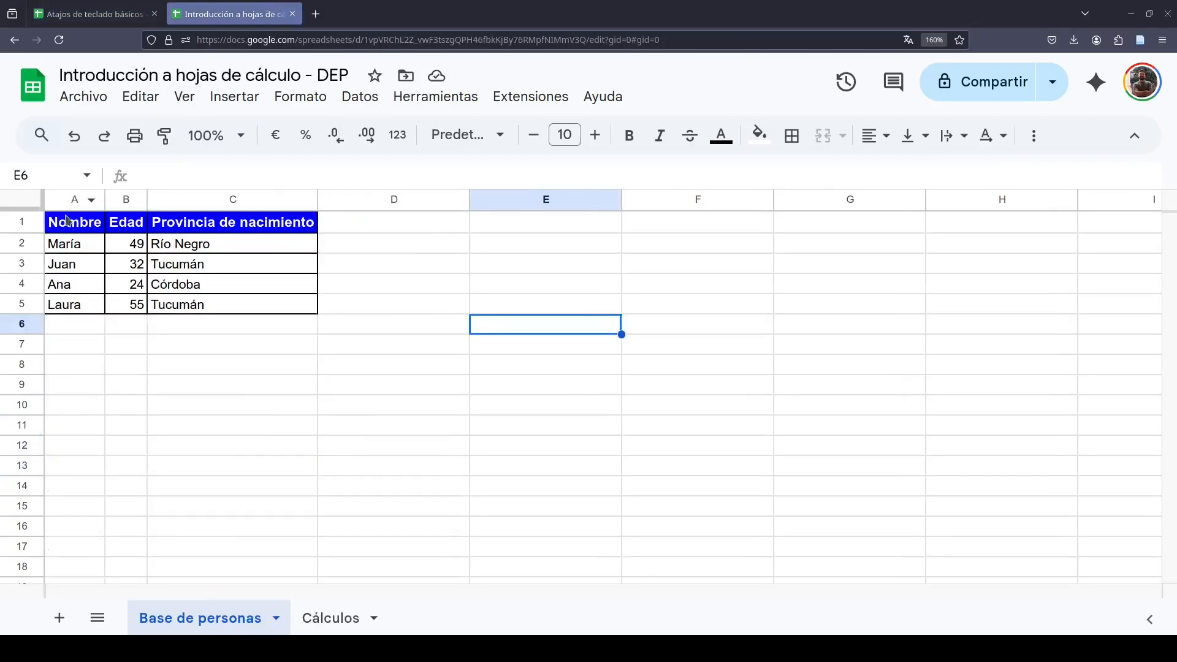
{"action": "left_click_drag", "start_coordinate": [67, 220], "coordinate": [288, 305]}
{"action": "key", "text": "ctrl+c"}
Paste only the values of the copied table at E2 and undo the paste
{"action": "left_click", "coordinate": [540, 245]}
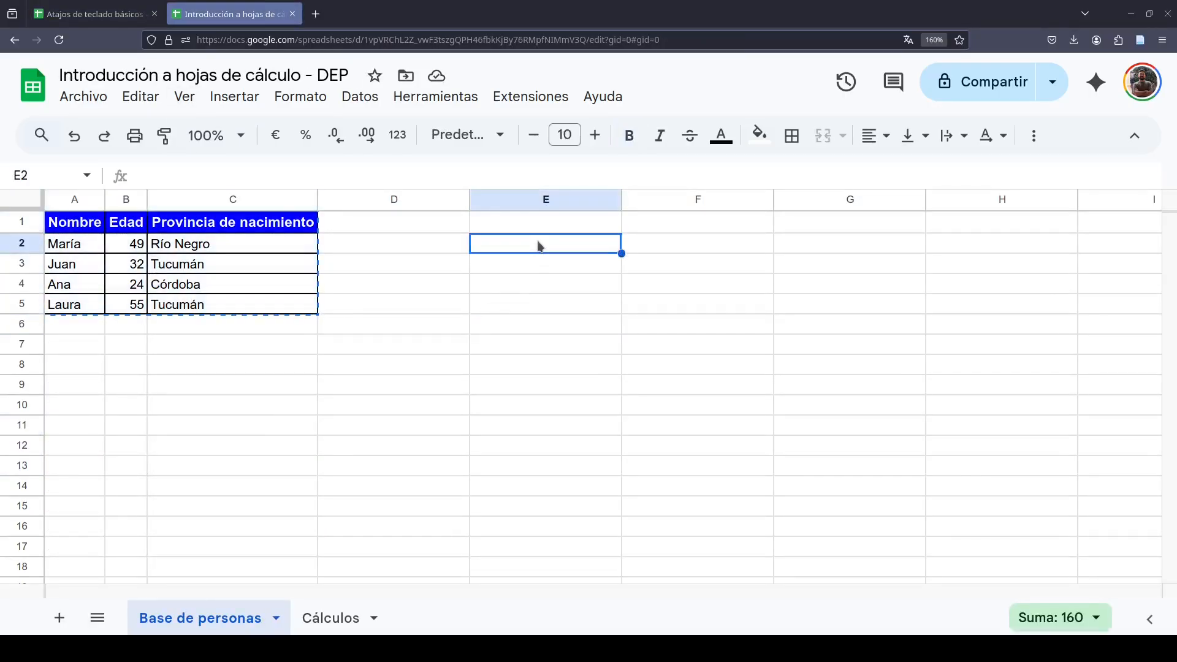
{"action": "key", "text": "ctrl+shift+v"}
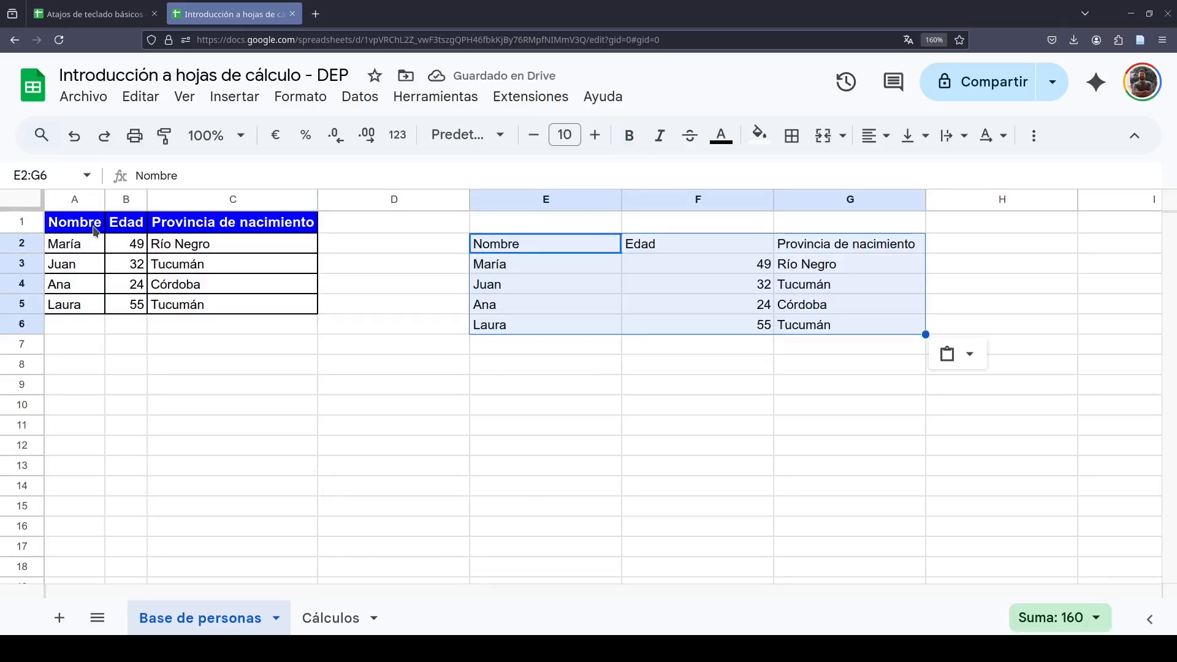
{"action": "key", "text": "ctrl+z"}
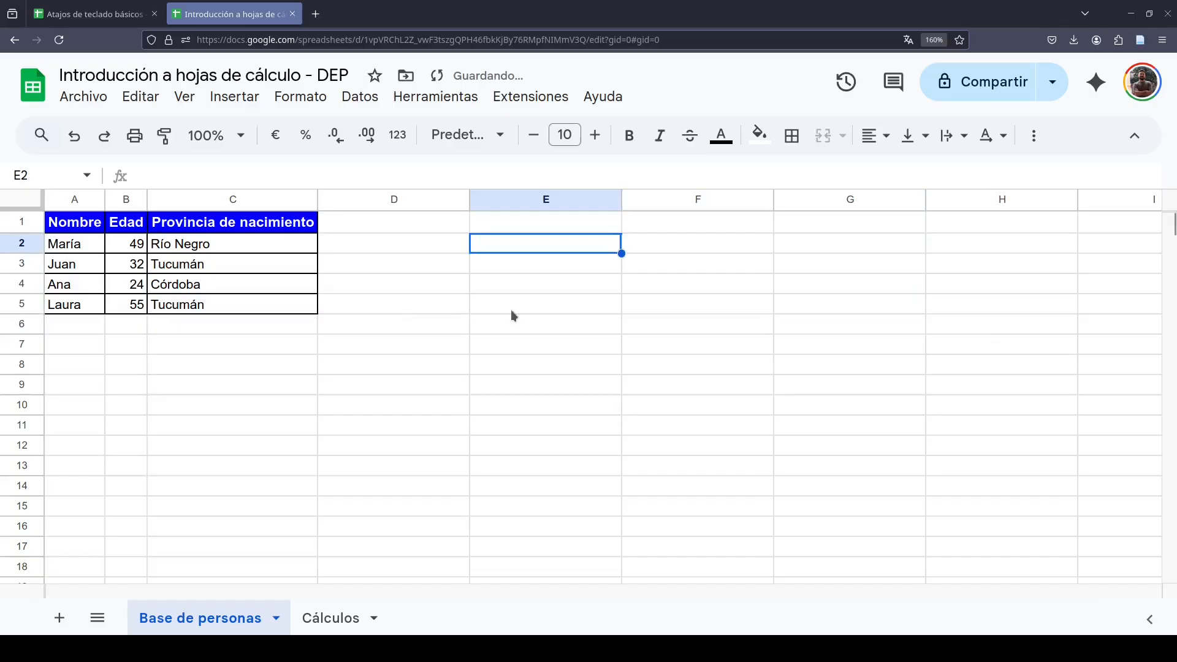
Paste the copied table at E1, trying format only before switching the paste to values only
{"action": "left_click", "coordinate": [549, 228]}
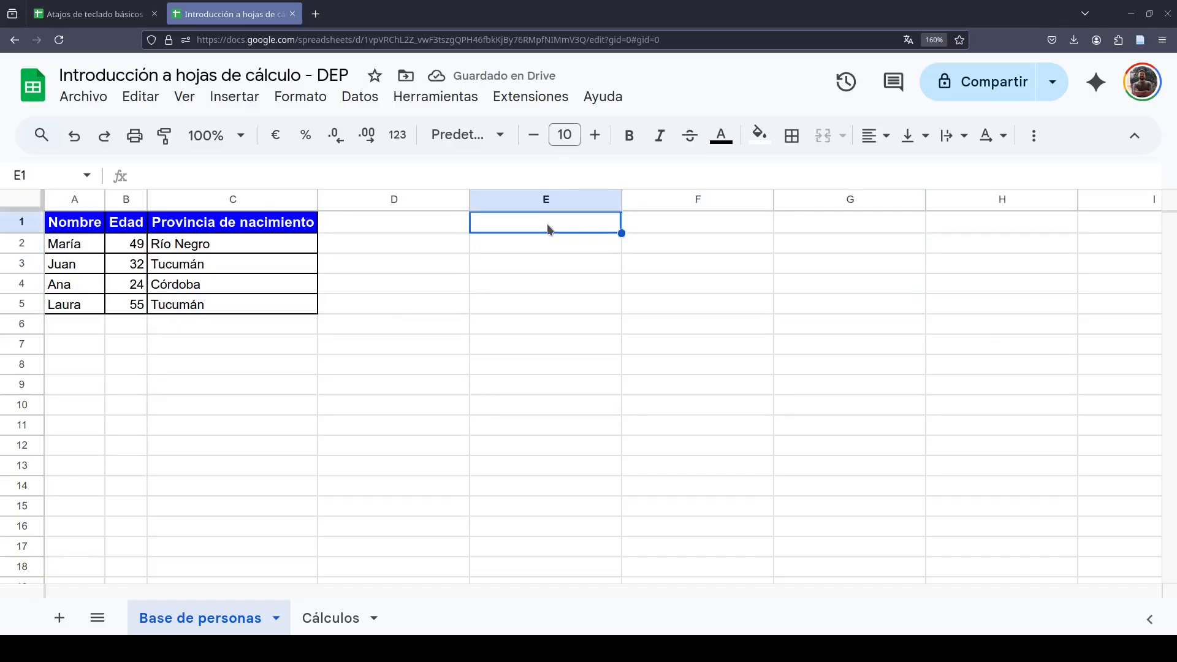
{"action": "key", "text": "ctrl+v"}
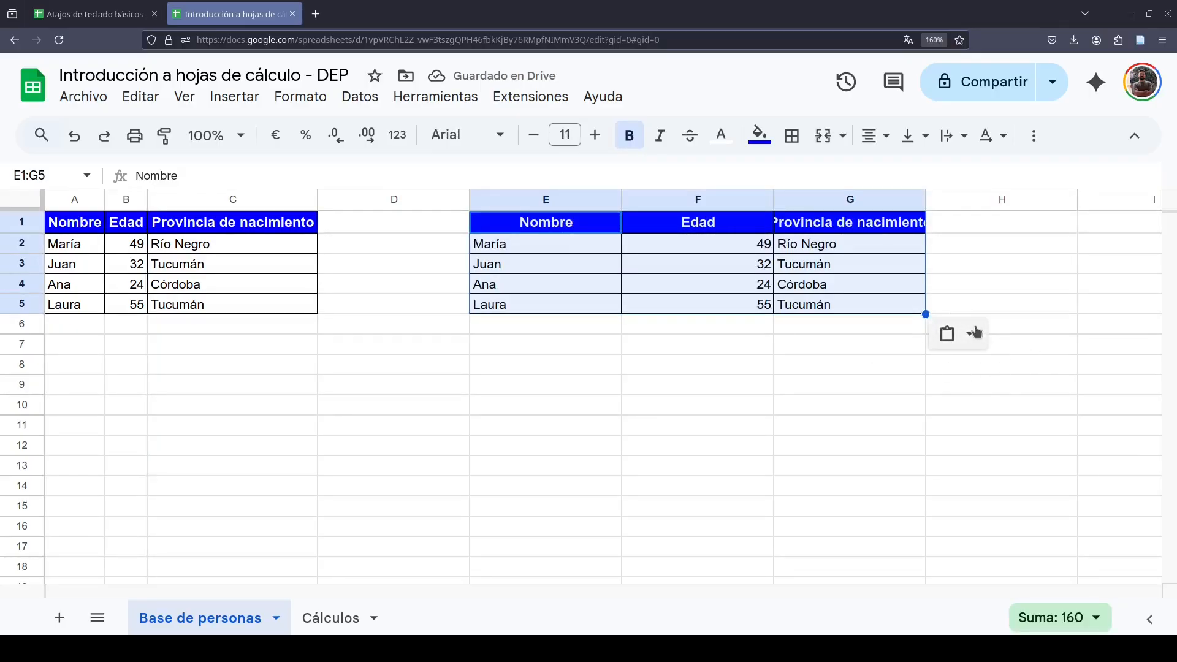
{"action": "left_click", "coordinate": [969, 333]}
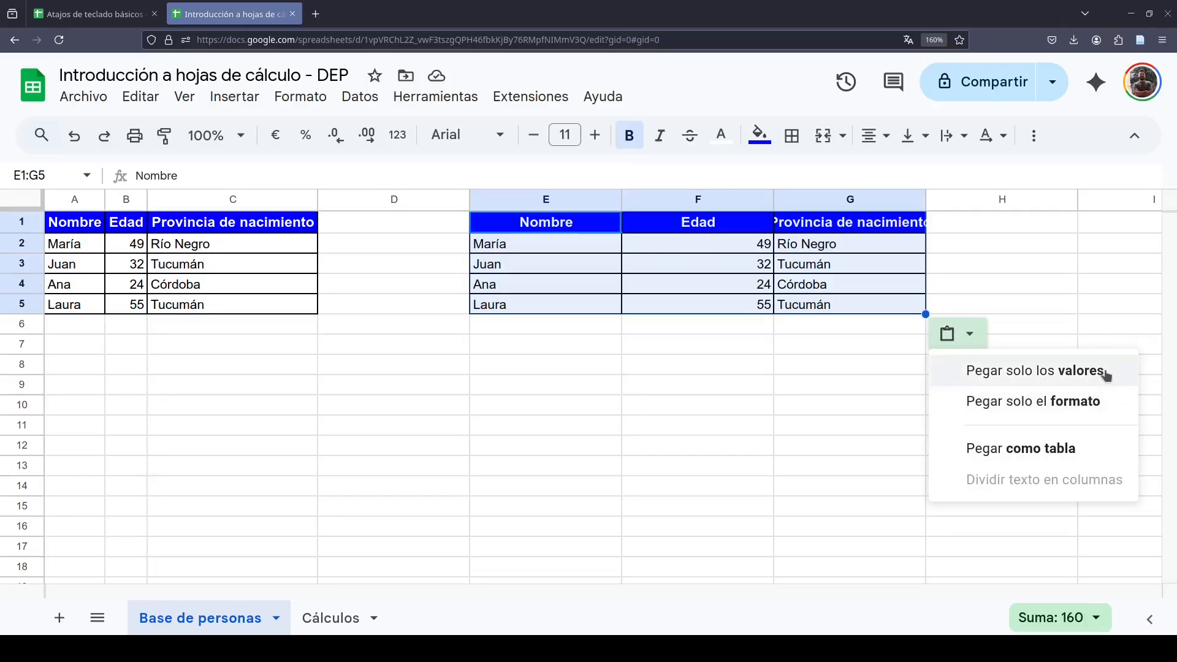
{"action": "left_click", "coordinate": [1097, 401]}
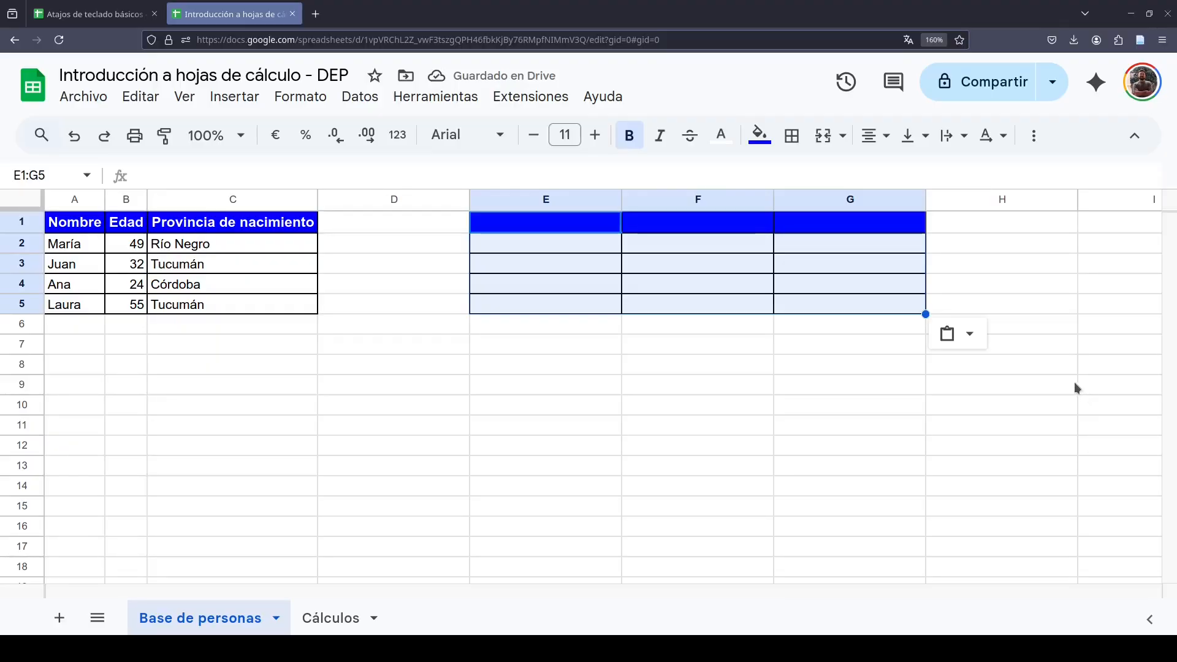
{"action": "left_click", "coordinate": [969, 334]}
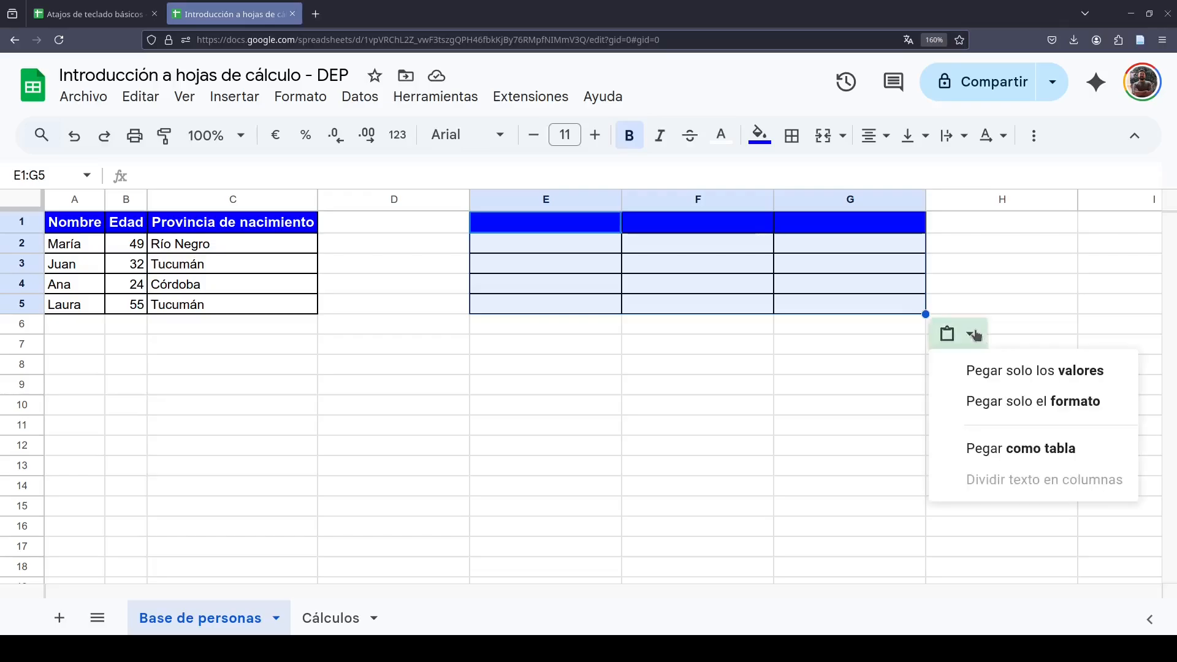
{"action": "left_click", "coordinate": [1003, 371]}
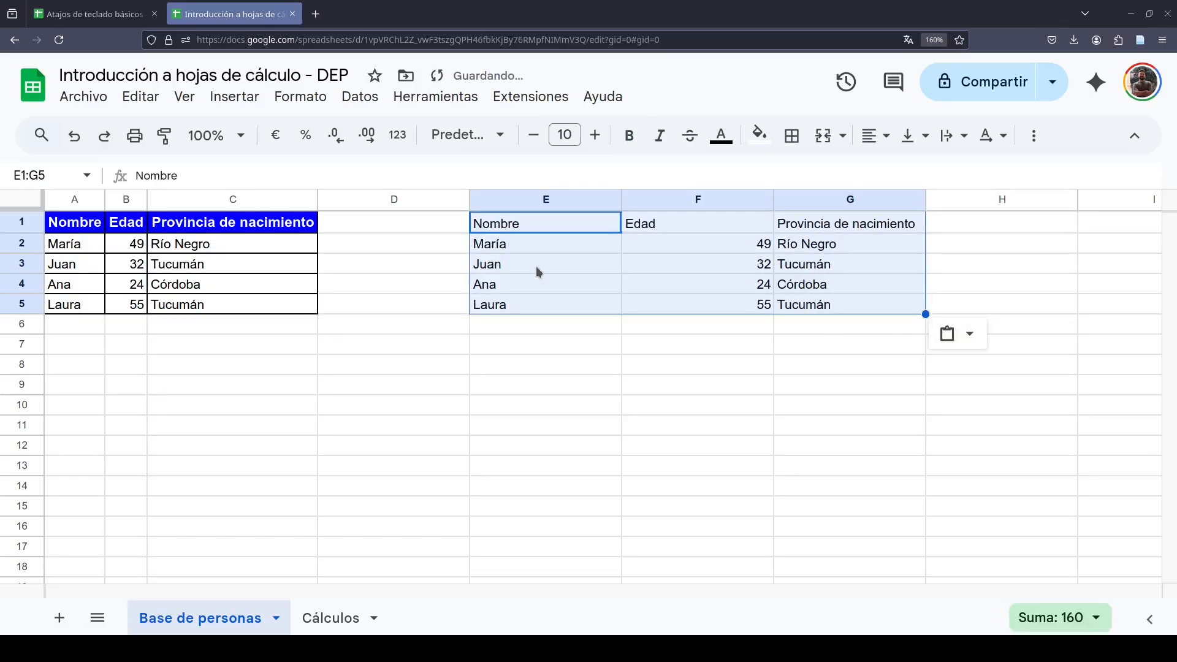
Highlight the formatted header row A1:C1 and the whole original table A1:C5 for comparison with the pasted values
{"action": "left_click", "coordinate": [102, 227]}
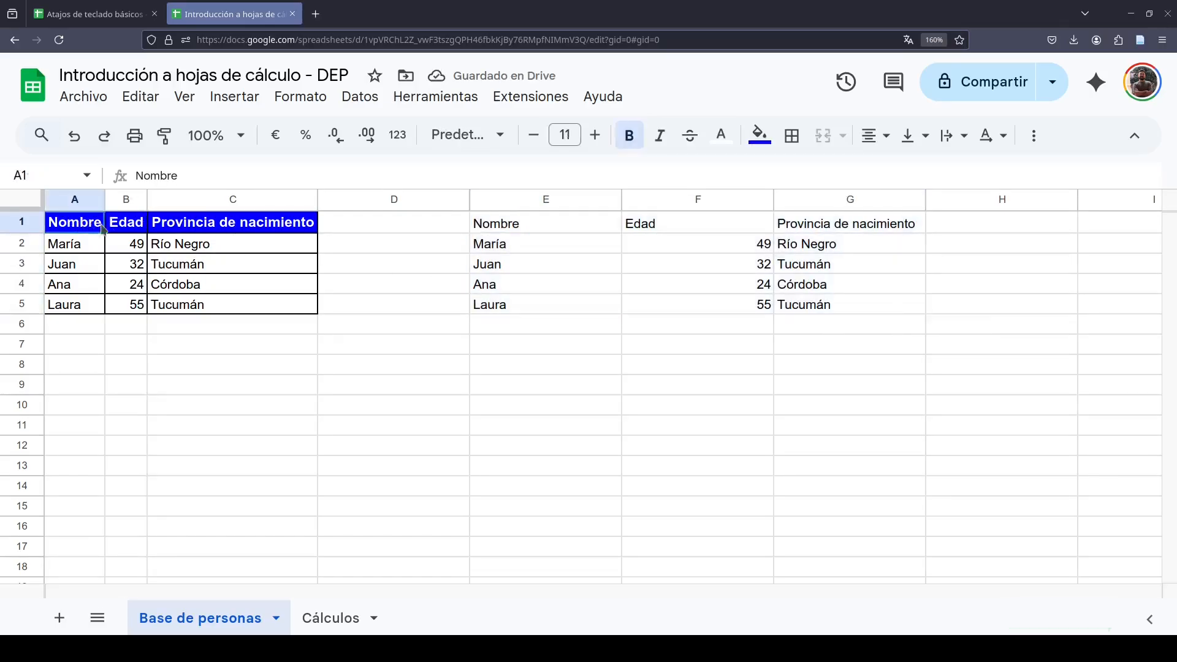
{"action": "left_click_drag", "start_coordinate": [102, 227], "coordinate": [157, 226]}
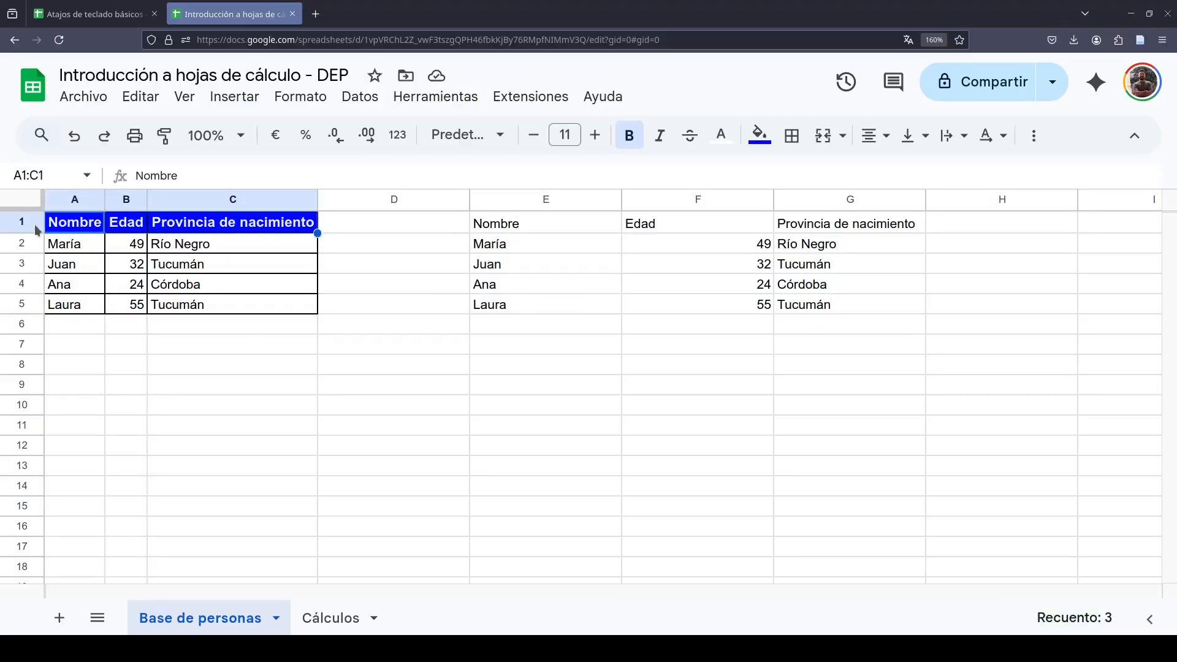
{"action": "left_click_drag", "start_coordinate": [296, 306], "coordinate": [86, 223]}
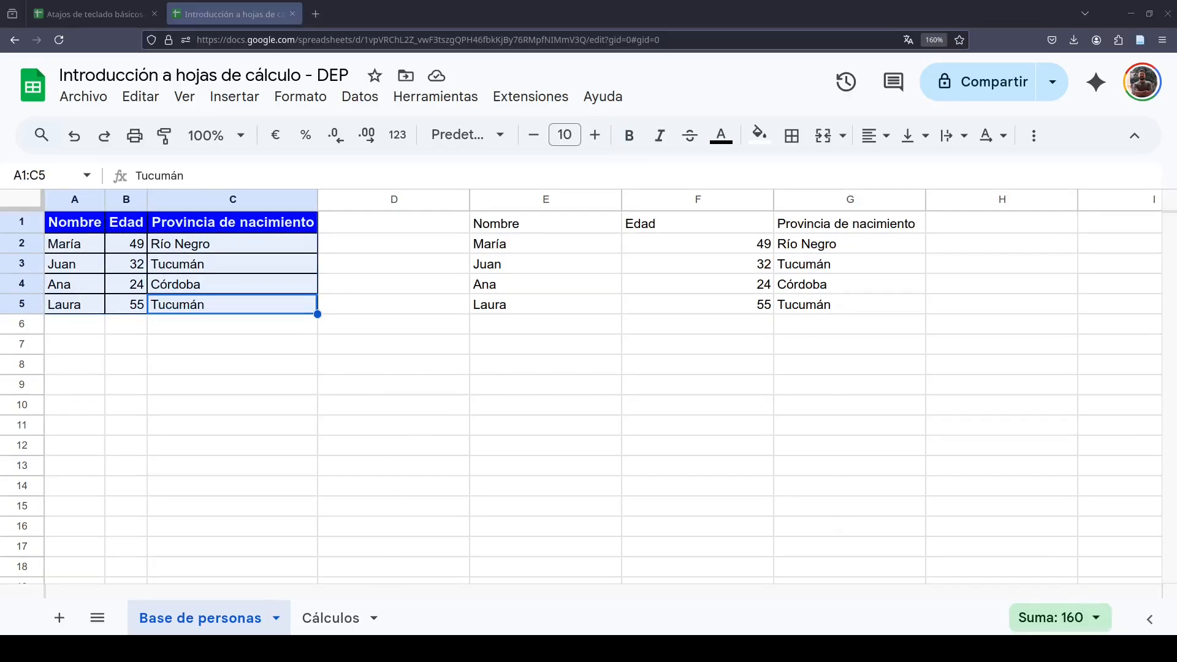
Return to Atajos de teclado básicos and review the shortcuts for redoing, searching, replacing and starting a calculation in rows 14 to 17
{"action": "left_click", "coordinate": [87, 15]}
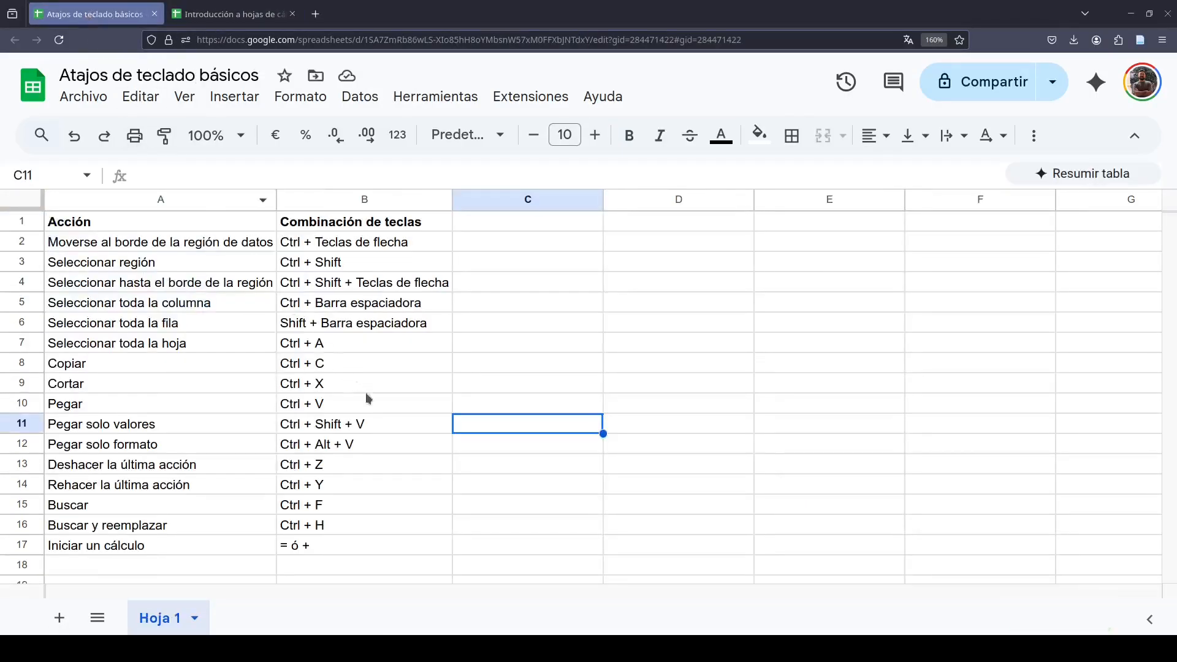
{"action": "left_click", "coordinate": [540, 469]}
{"action": "left_click", "coordinate": [370, 488]}
{"action": "left_click", "coordinate": [382, 509]}
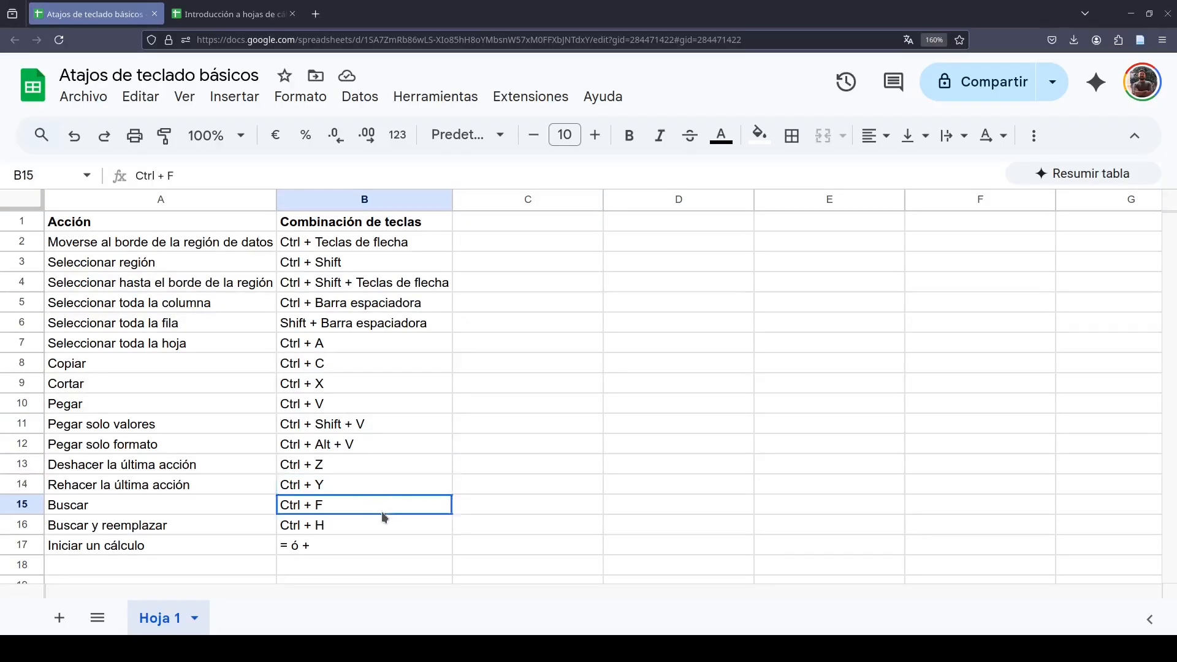
{"action": "left_click", "coordinate": [311, 525]}
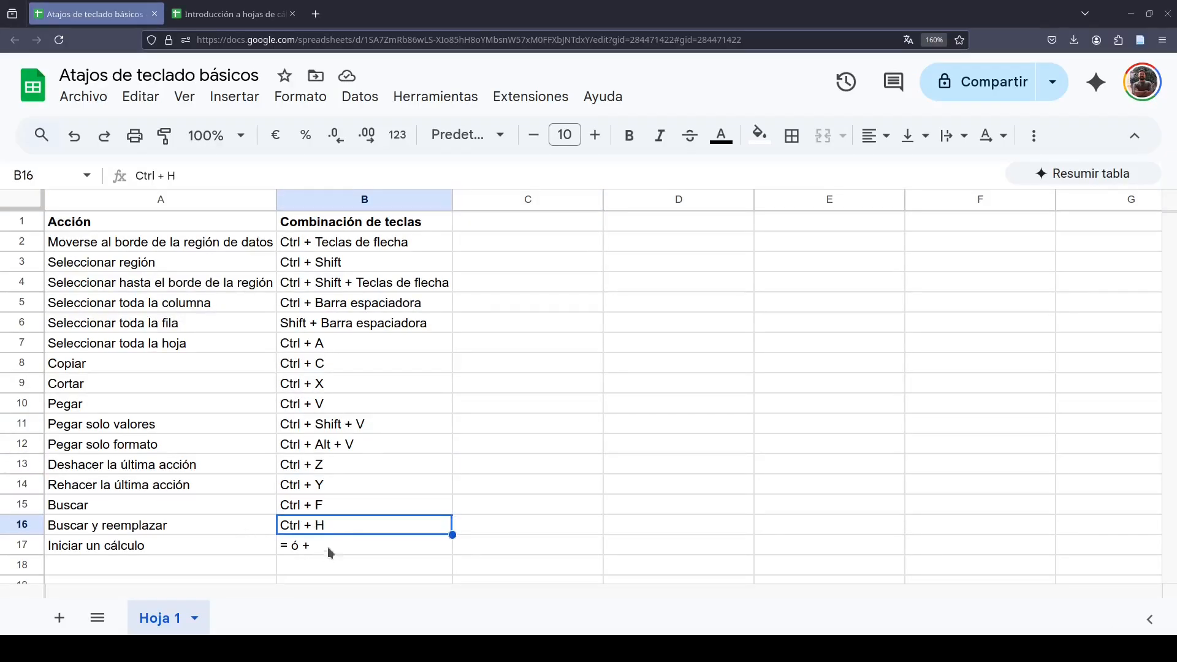
{"action": "left_click_drag", "start_coordinate": [336, 513], "coordinate": [202, 514]}
{"action": "left_click", "coordinate": [350, 527]}
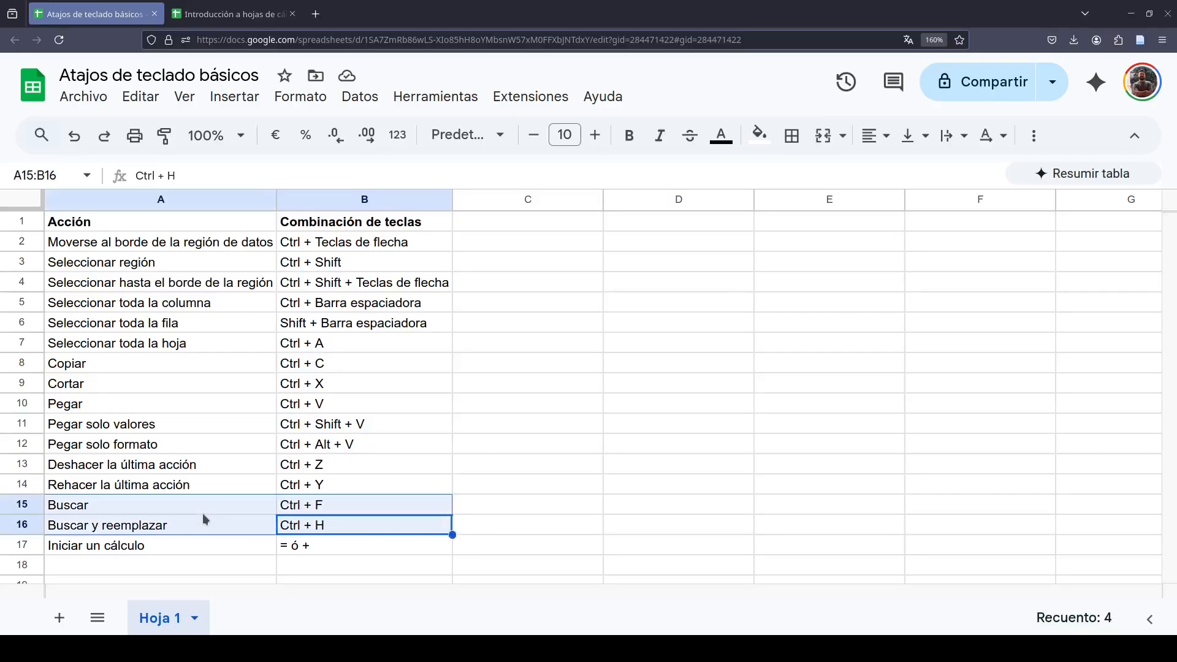
{"action": "scroll", "coordinate": [524, 526], "scroll_direction": "down", "scroll_amount": 3}
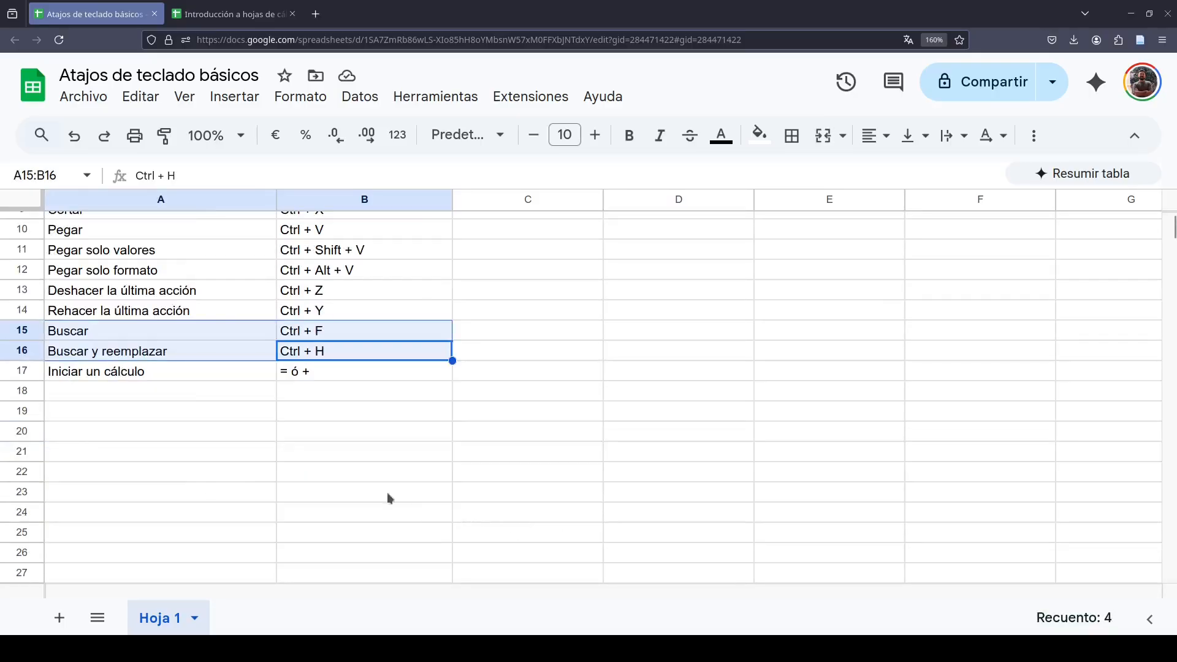
{"action": "left_click", "coordinate": [310, 373]}
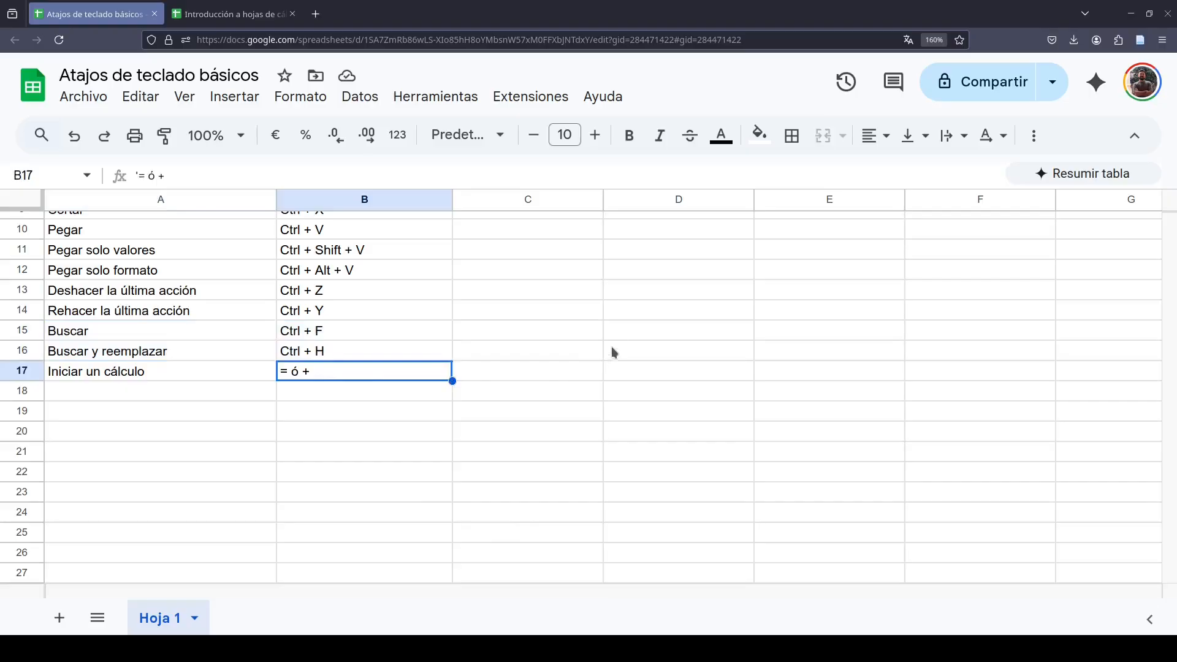
Write the formula =2+2 in D14 and erase it without confirming
{"action": "left_click", "coordinate": [631, 313]}
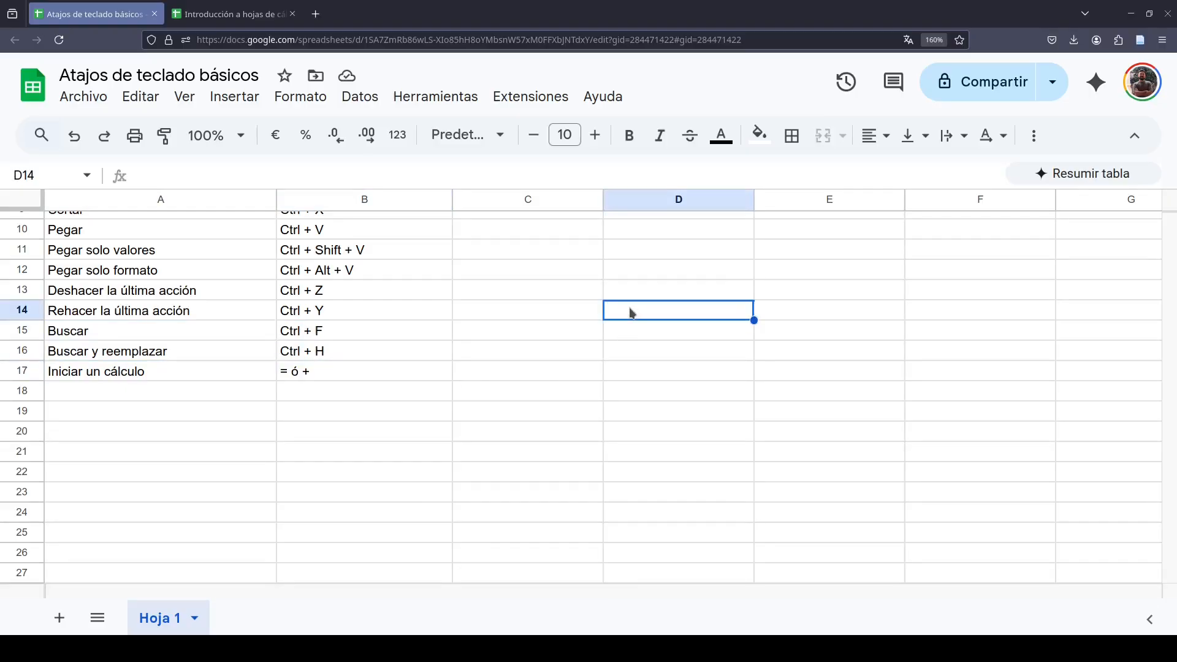
{"action": "type", "text": "=2+2"}
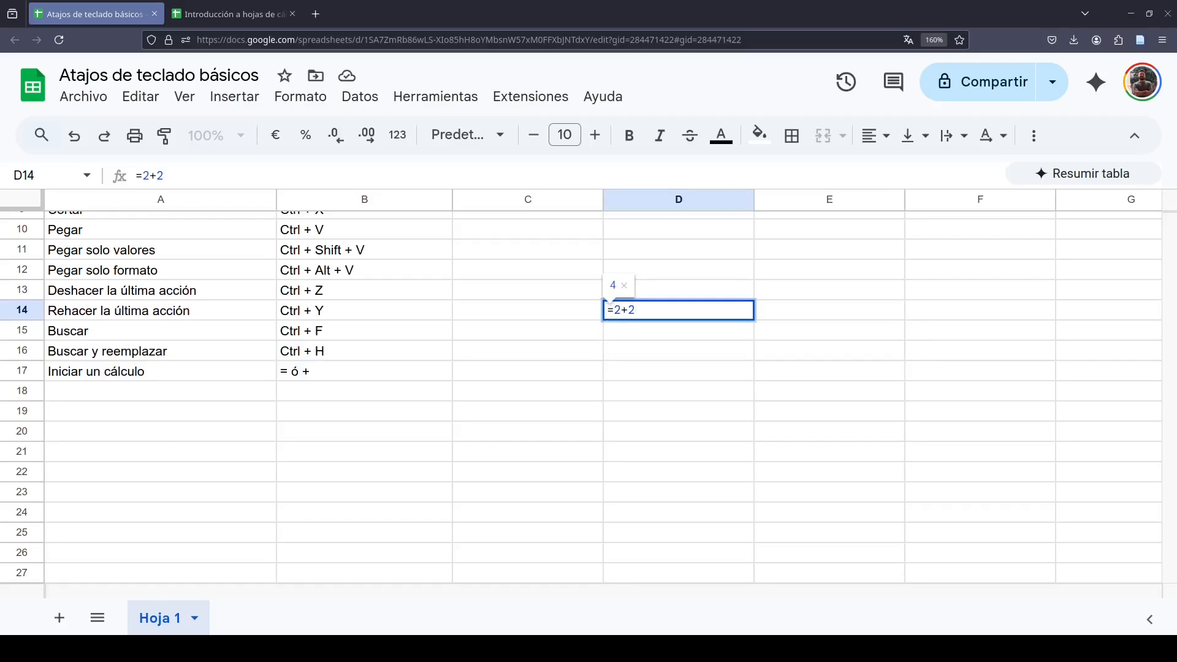
{"action": "key", "text": "BackSpace"}
{"action": "key", "text": "BackSpace"}
{"action": "key", "text": "BackSpace"}
{"action": "key", "text": "BackSpace"}
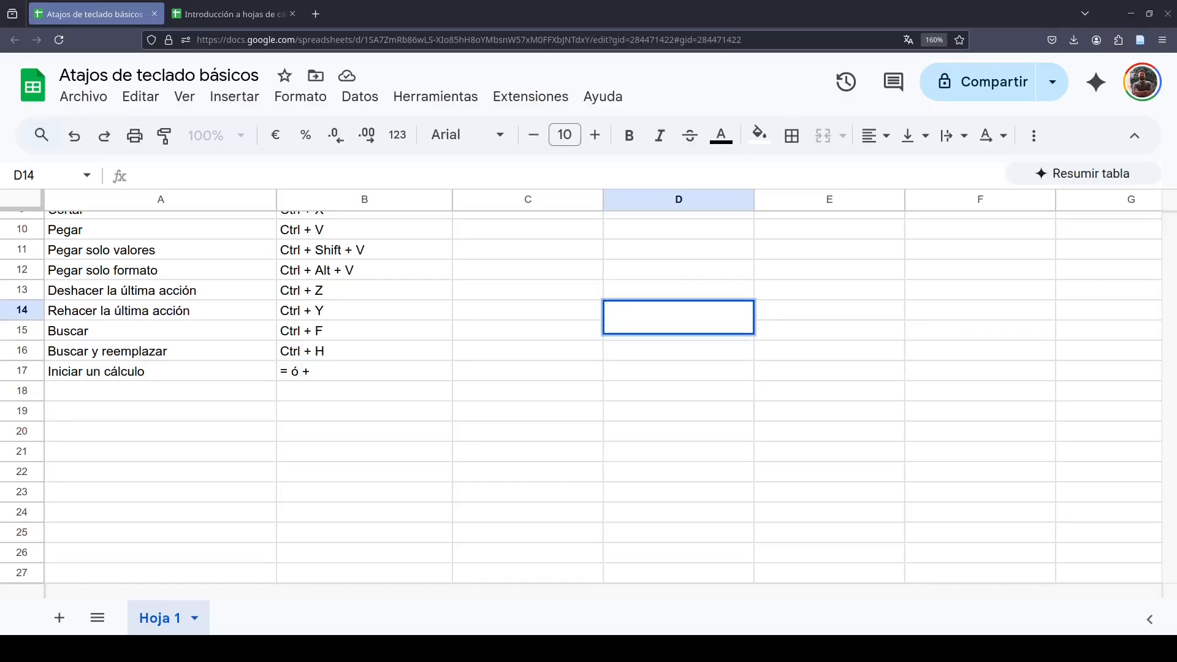
Enter the calculation +2+2 in D14, starting it with a plus sign, and reselect the cell
{"action": "type", "text": "+"}
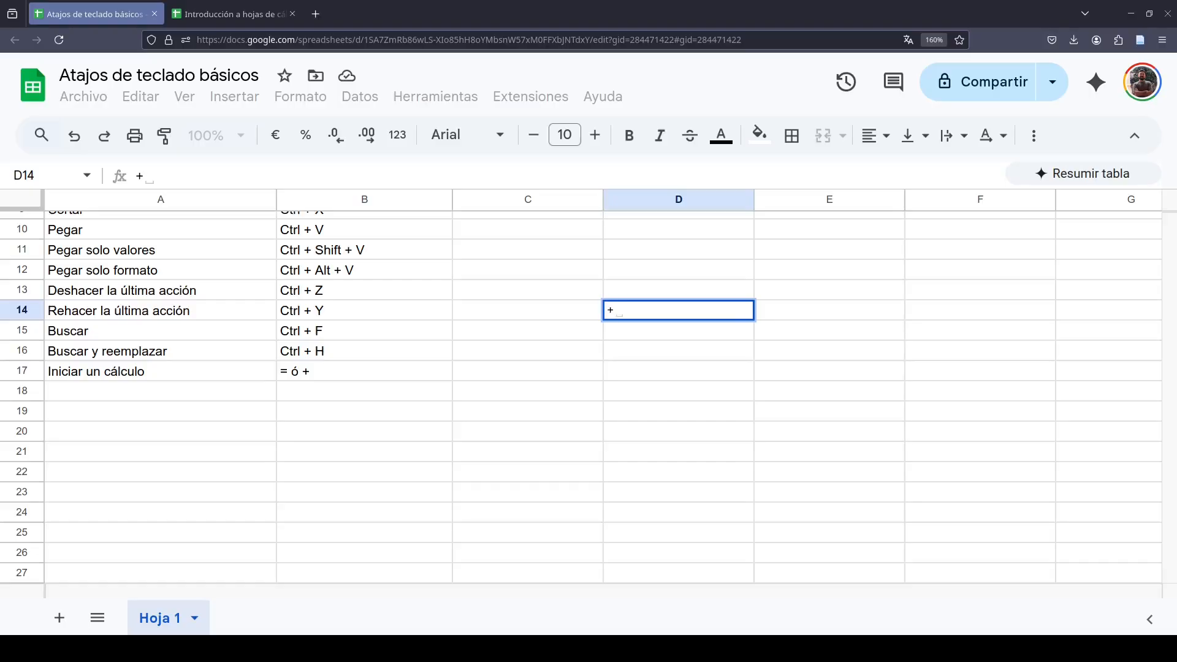
{"action": "type", "text": "2+2"}
{"action": "key", "text": "Return"}
{"action": "key", "text": "Up"}
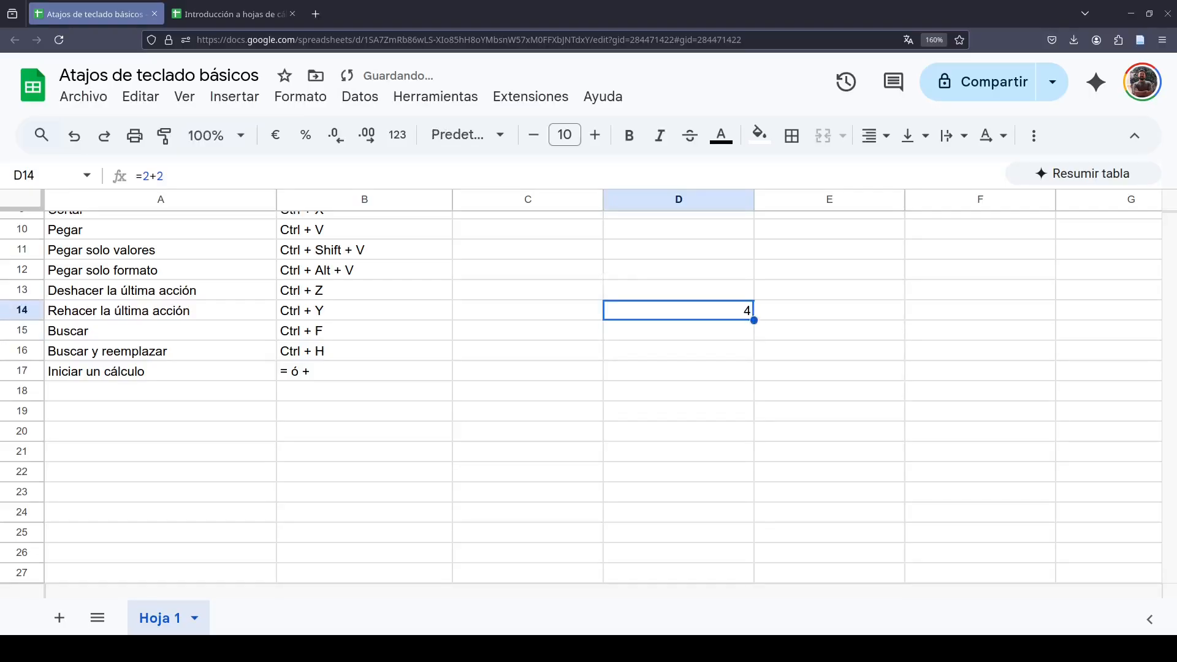
Edit the formula in D14 to =+2+2 and change it back to =2+2
{"action": "left_click_drag", "start_coordinate": [165, 176], "coordinate": [143, 176]}
{"action": "left_click", "coordinate": [142, 174]}
{"action": "type", "text": "+"}
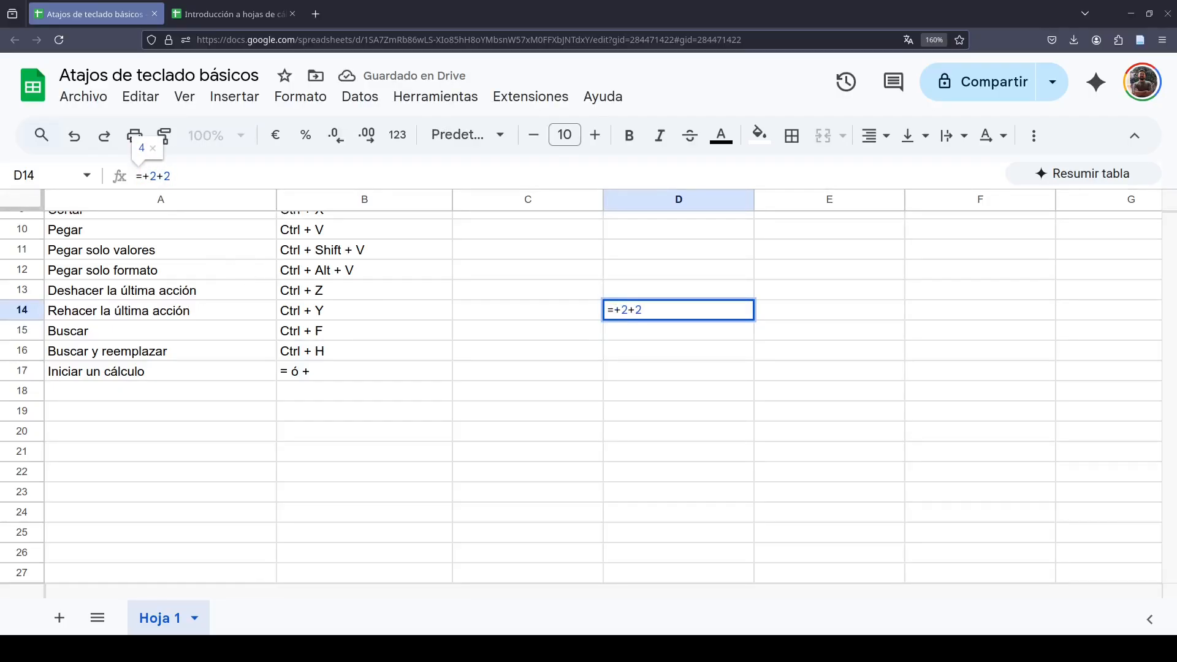
{"action": "left_click_drag", "start_coordinate": [180, 172], "coordinate": [150, 175]}
{"action": "left_click", "coordinate": [138, 174]}
{"action": "type", "text": "="}
{"action": "key", "text": "Return"}
{"action": "key", "text": "Up"}
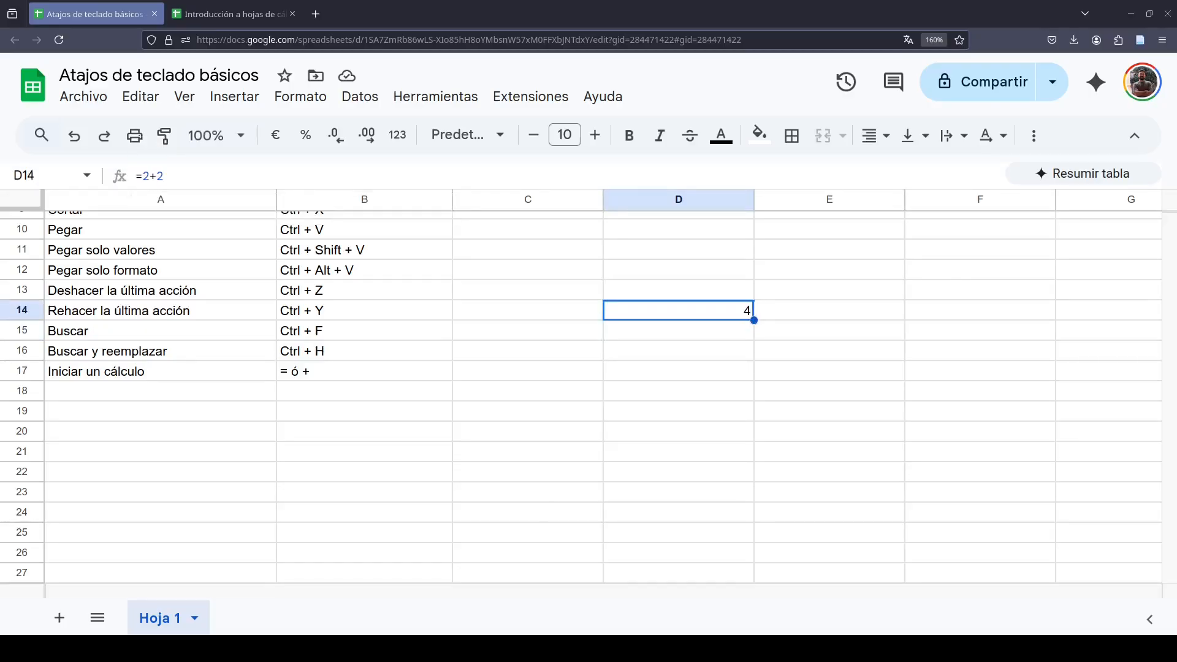
Replace the contents of D14 with the calculation +3+3 and clear the cell
{"action": "type", "text": "+"}
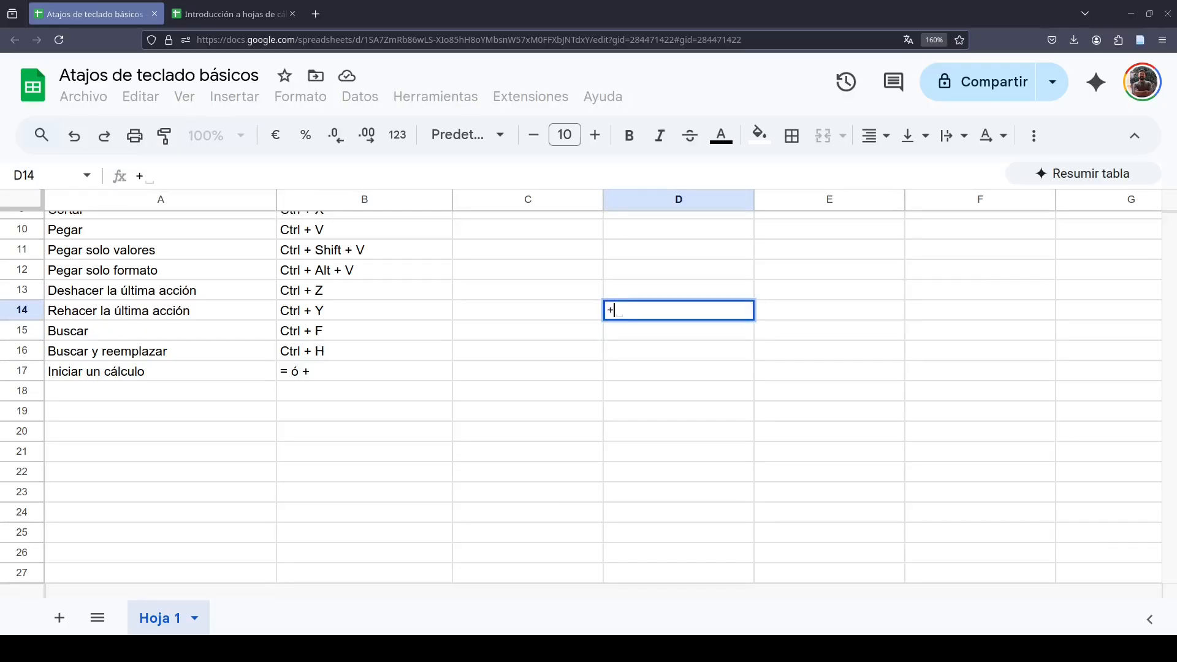
{"action": "type", "text": "3+3"}
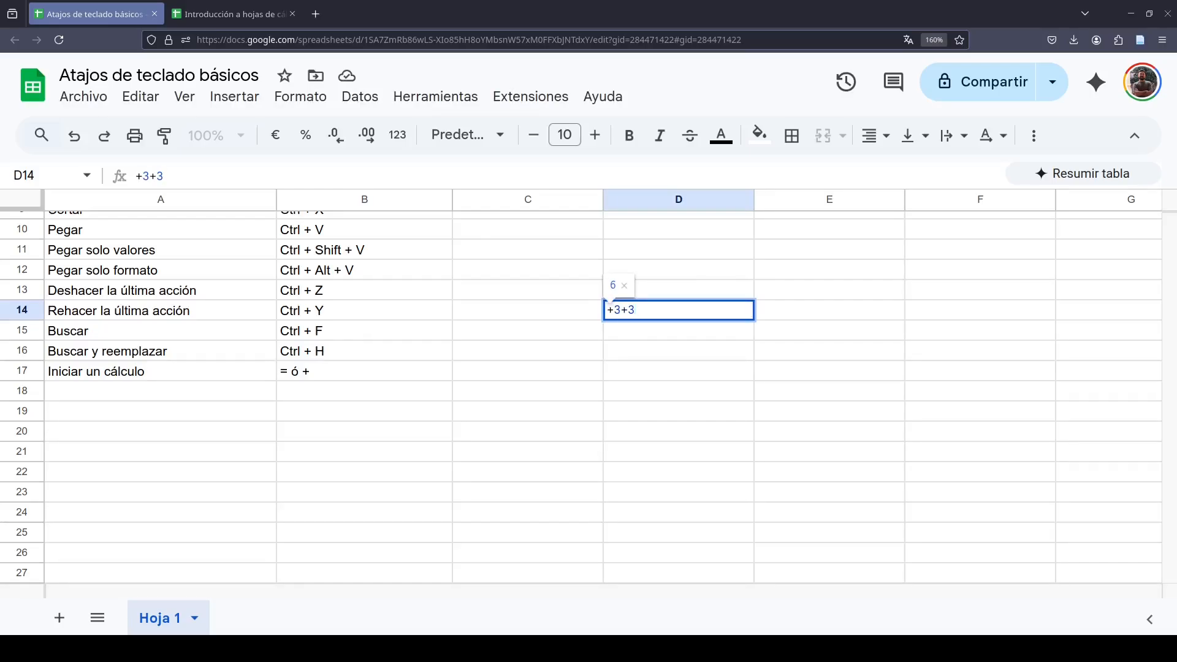
{"action": "key", "text": "Return"}
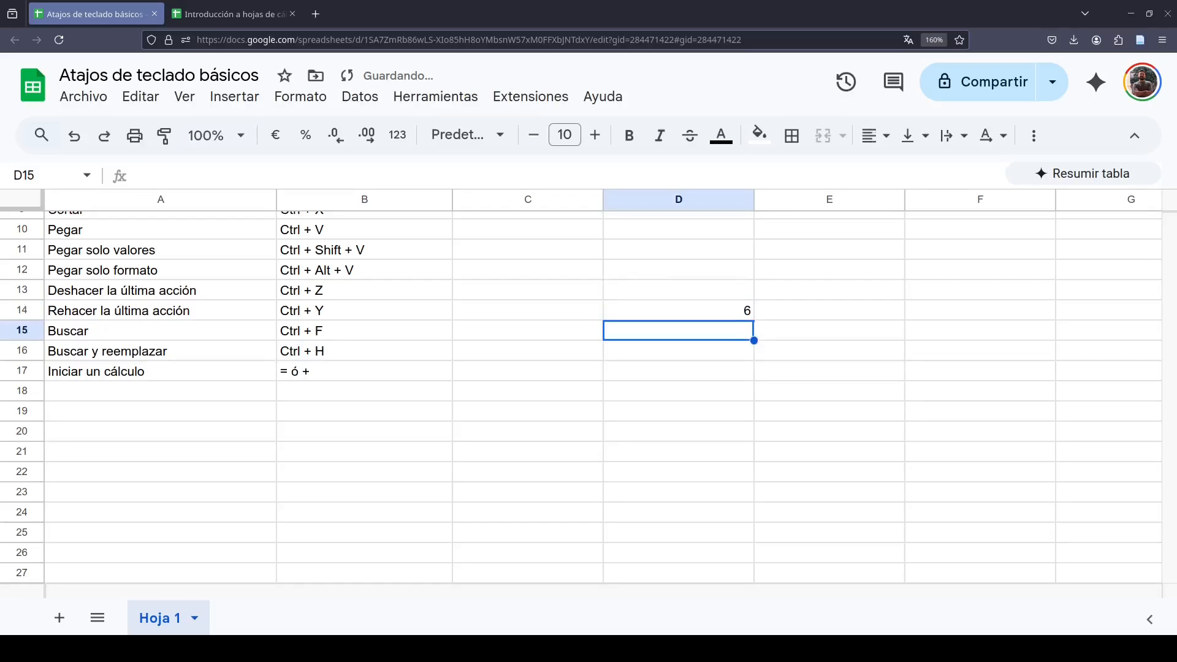
{"action": "key", "text": "Up"}
{"action": "key", "text": "Delete"}
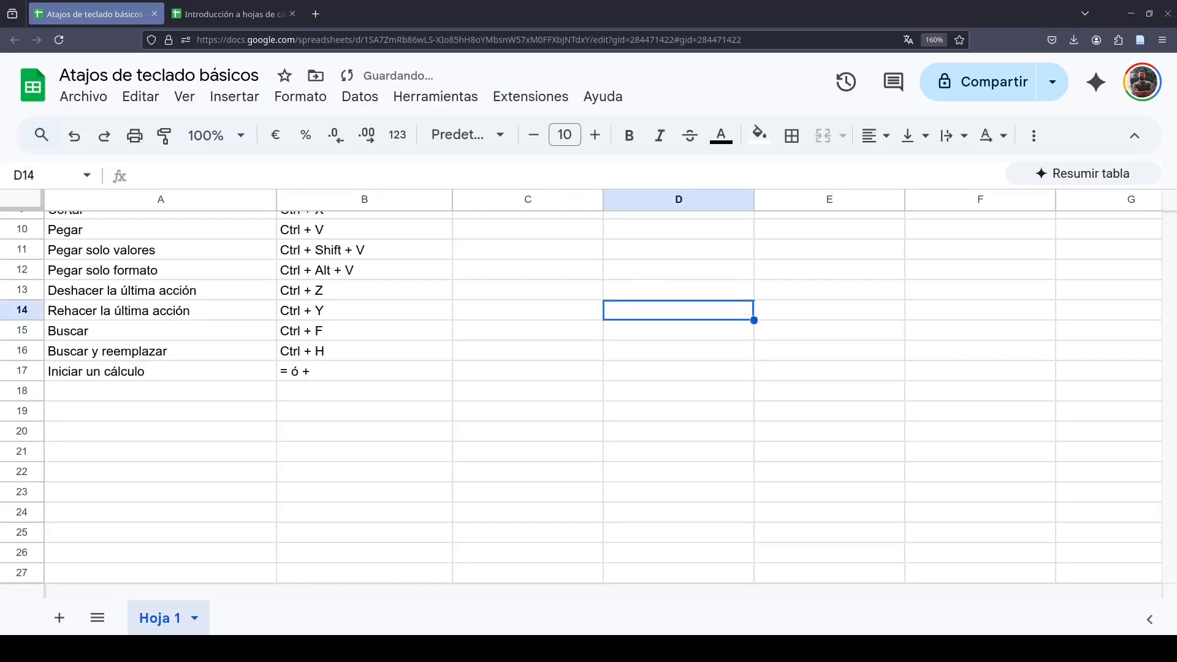
Open the built-in keyboard shortcuts reference and read through the editing shortcuts
{"action": "left_click", "coordinate": [531, 347]}
{"action": "scroll", "coordinate": [213, 410], "scroll_direction": "up", "scroll_amount": 3}
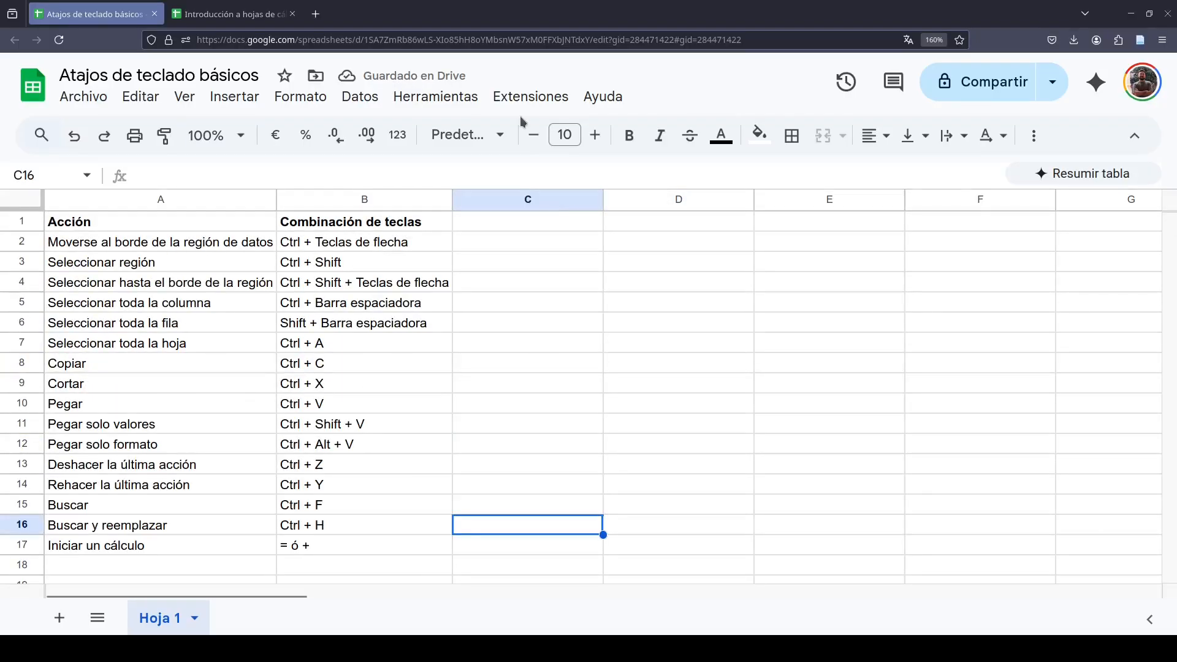
{"action": "left_click", "coordinate": [443, 97]}
{"action": "mouse_move", "coordinate": [606, 100]}
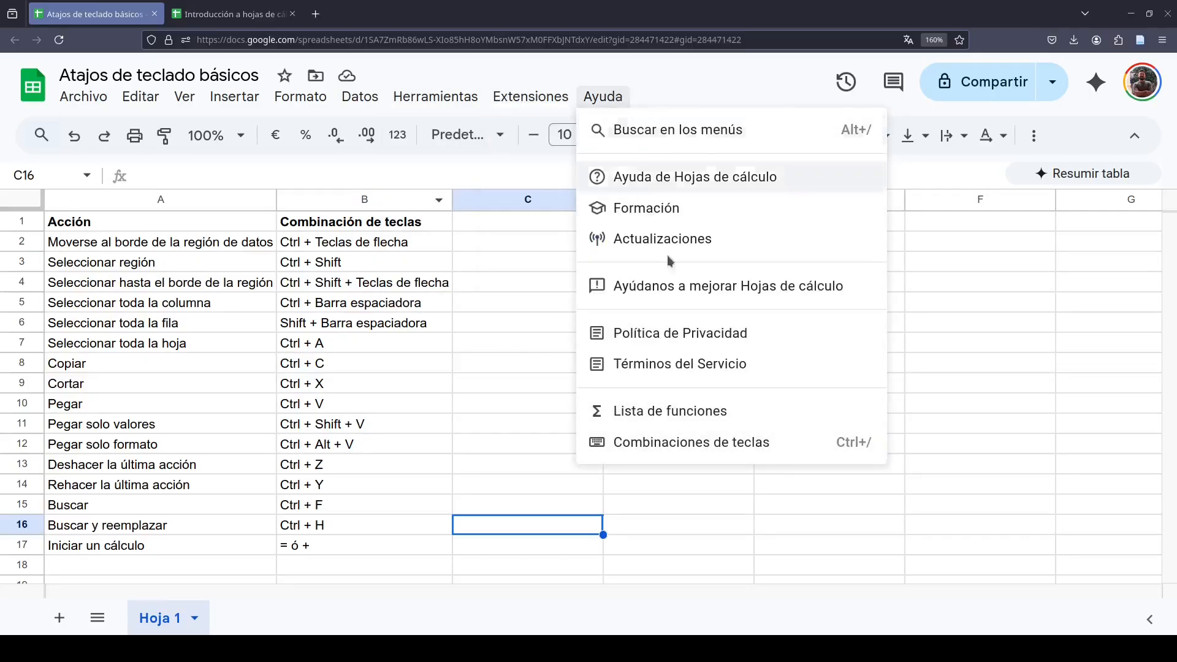
{"action": "left_click", "coordinate": [689, 443]}
{"action": "scroll", "coordinate": [739, 401], "scroll_direction": "down", "scroll_amount": 10}
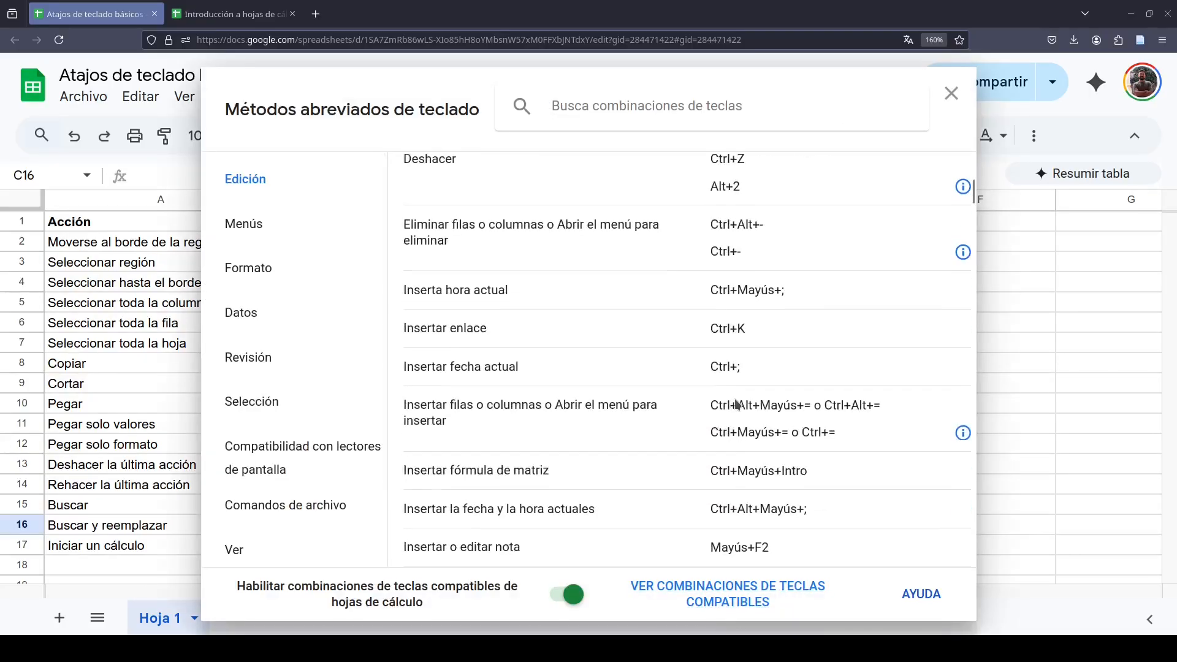
{"action": "scroll", "coordinate": [734, 400], "scroll_direction": "down", "scroll_amount": 15}
Review the shortcuts for formatting, menus, data, viewing and navigation, and close the reference
{"action": "left_click", "coordinate": [318, 265]}
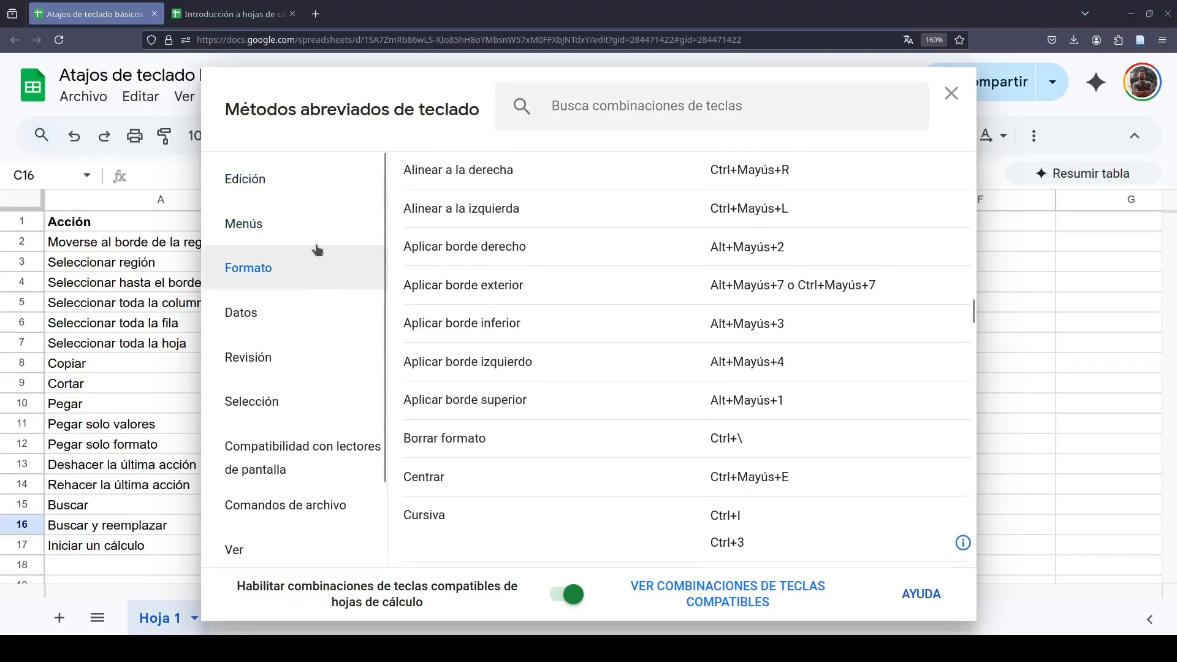
{"action": "left_click", "coordinate": [314, 228]}
{"action": "left_click", "coordinate": [307, 314]}
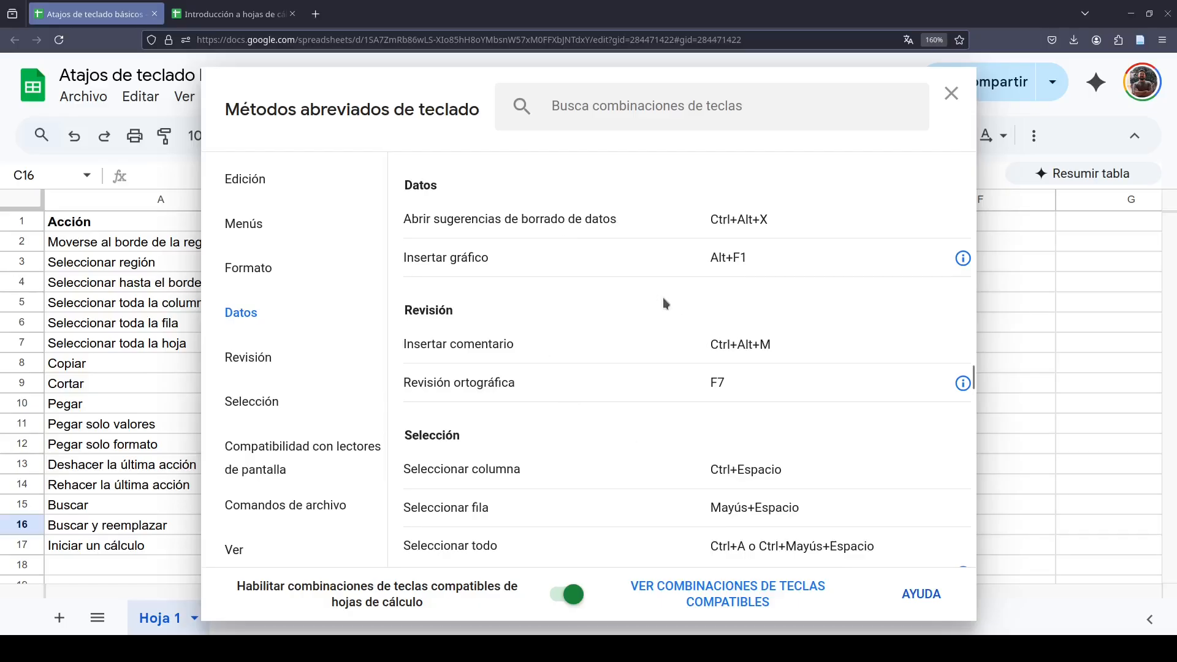
{"action": "scroll", "coordinate": [664, 299], "scroll_direction": "down", "scroll_amount": 10}
{"action": "scroll", "coordinate": [689, 314], "scroll_direction": "down", "scroll_amount": 3}
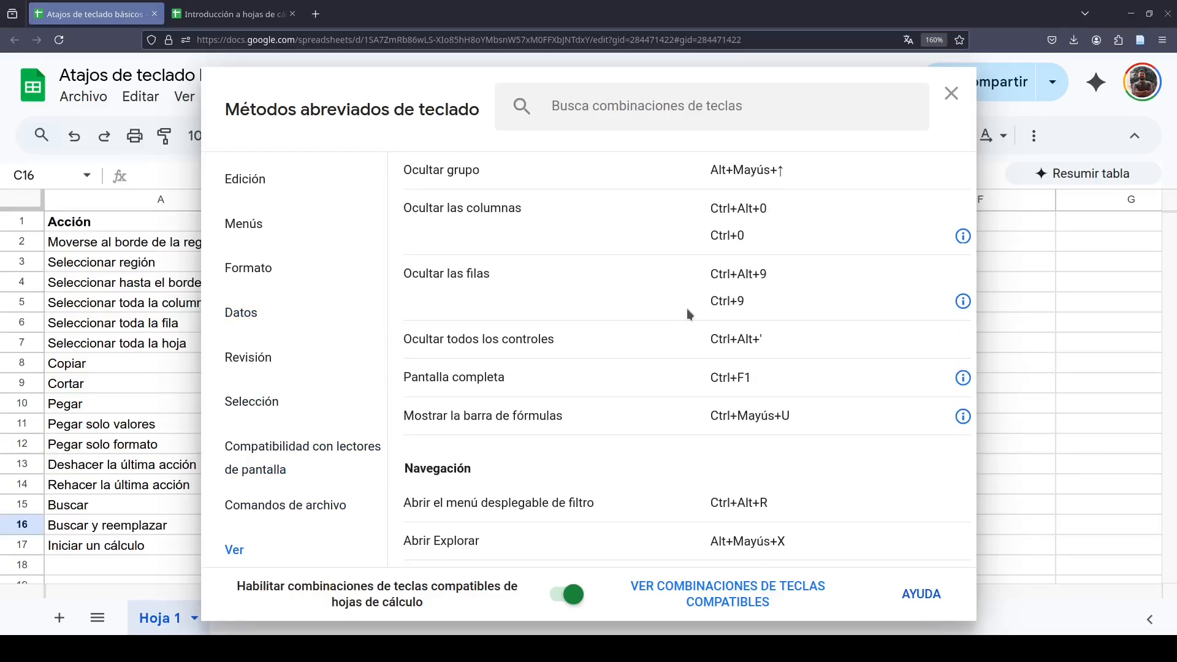
{"action": "scroll", "coordinate": [691, 313], "scroll_direction": "down", "scroll_amount": 10}
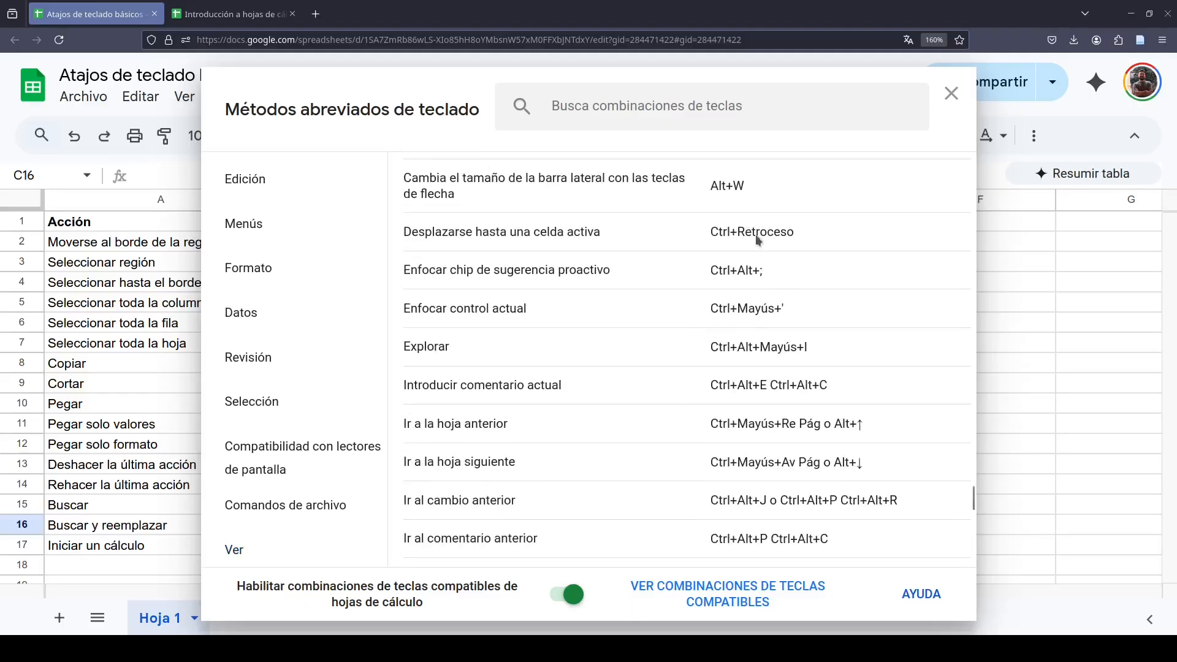
{"action": "left_click", "coordinate": [1038, 407]}
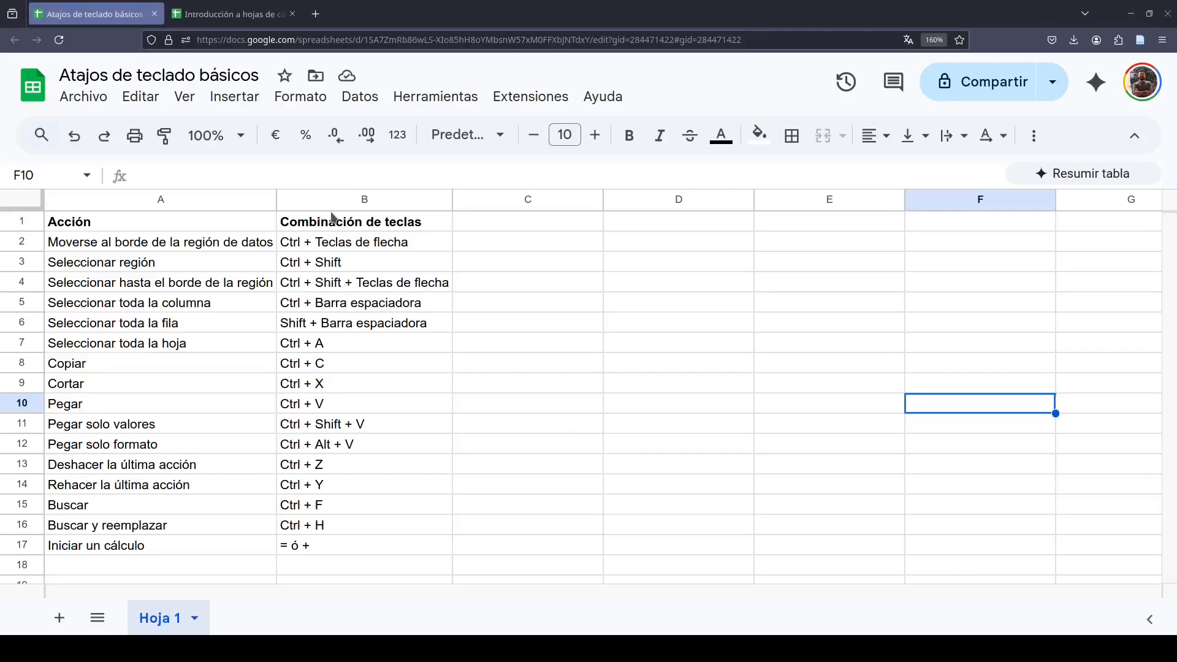
Open the spreadsheet settings, examine the regional configuration, and close them without changing anything
{"action": "left_click", "coordinate": [106, 105]}
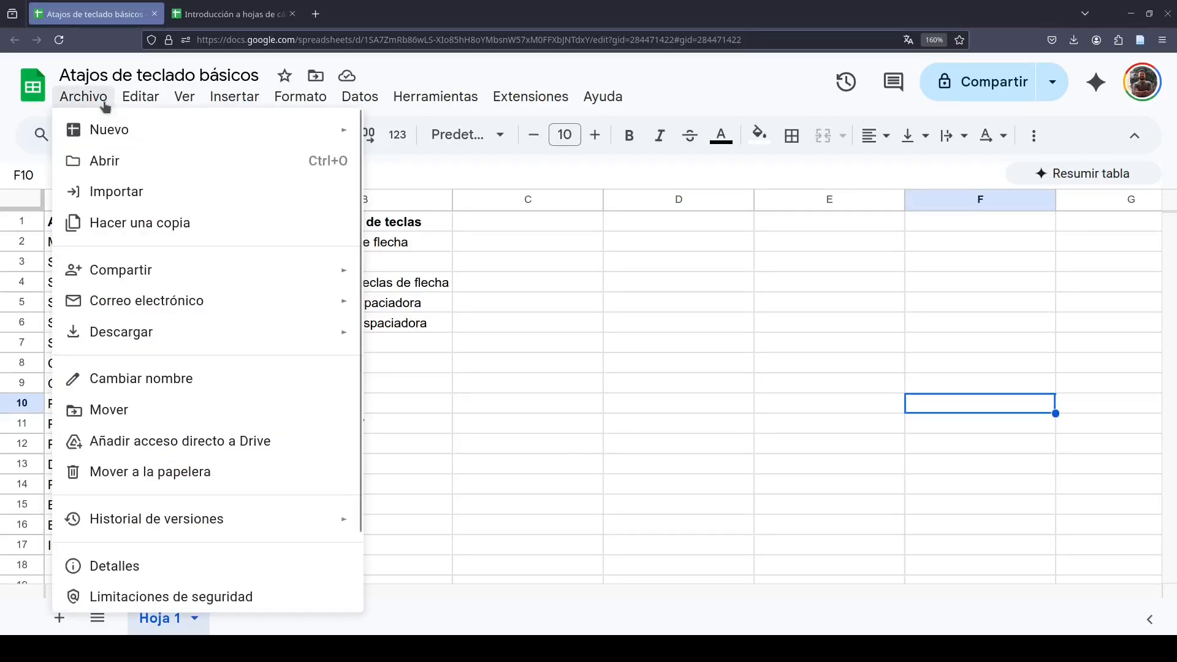
{"action": "scroll", "coordinate": [163, 307], "scroll_direction": "down", "scroll_amount": 3}
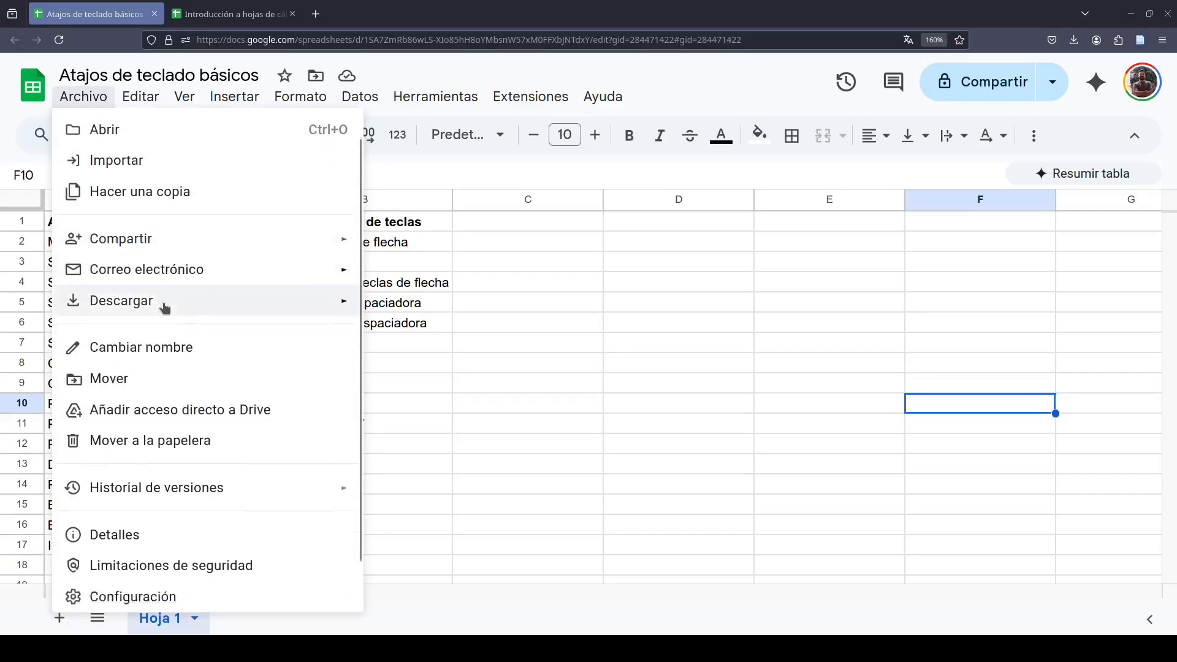
{"action": "left_click", "coordinate": [173, 546]}
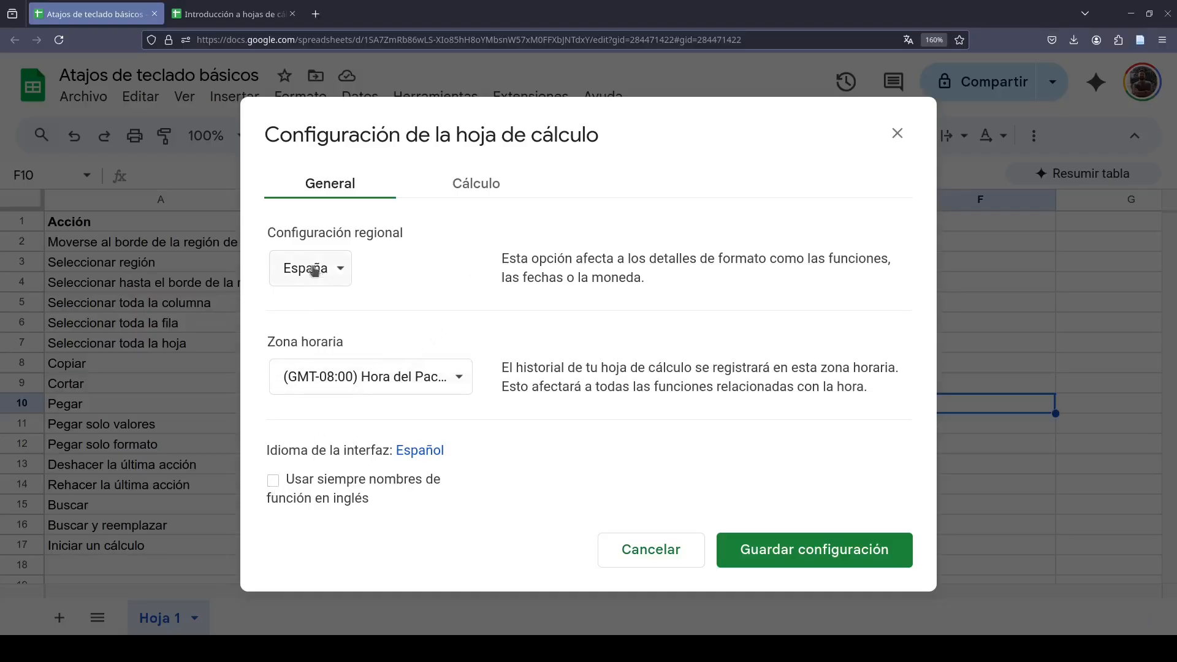
{"action": "left_click_drag", "start_coordinate": [268, 232], "coordinate": [408, 234]}
{"action": "left_click", "coordinate": [401, 283]}
{"action": "left_click", "coordinate": [898, 134]}
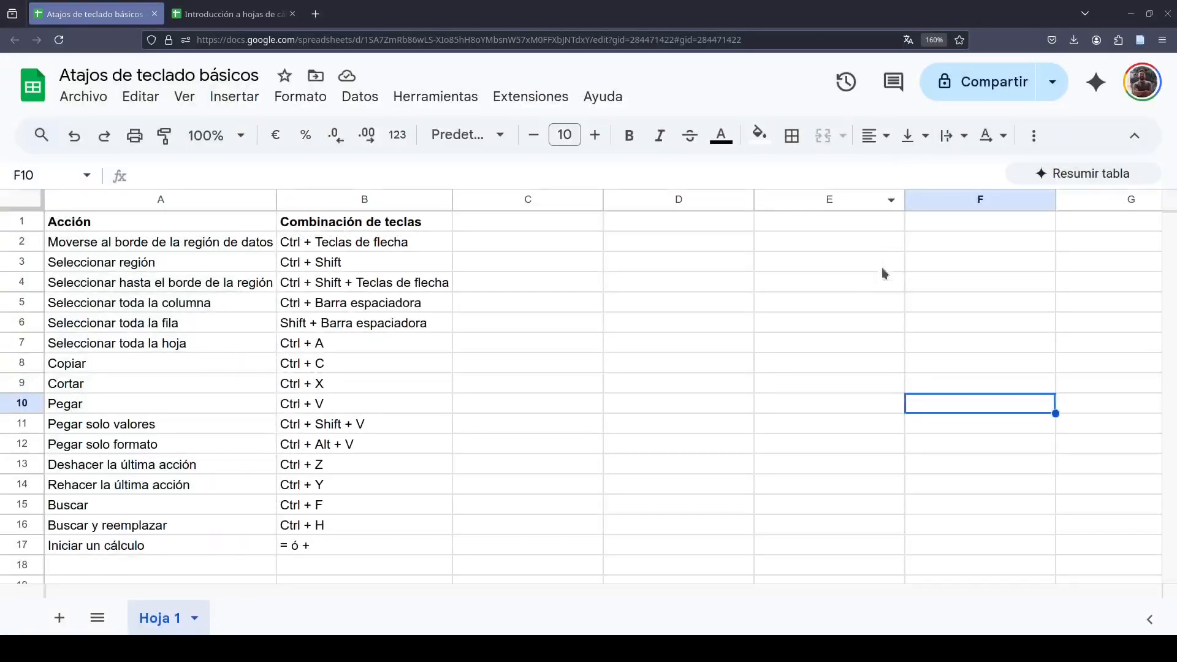
Enter 1000 in D6 and apply the Número format to it
{"action": "left_click", "coordinate": [725, 320]}
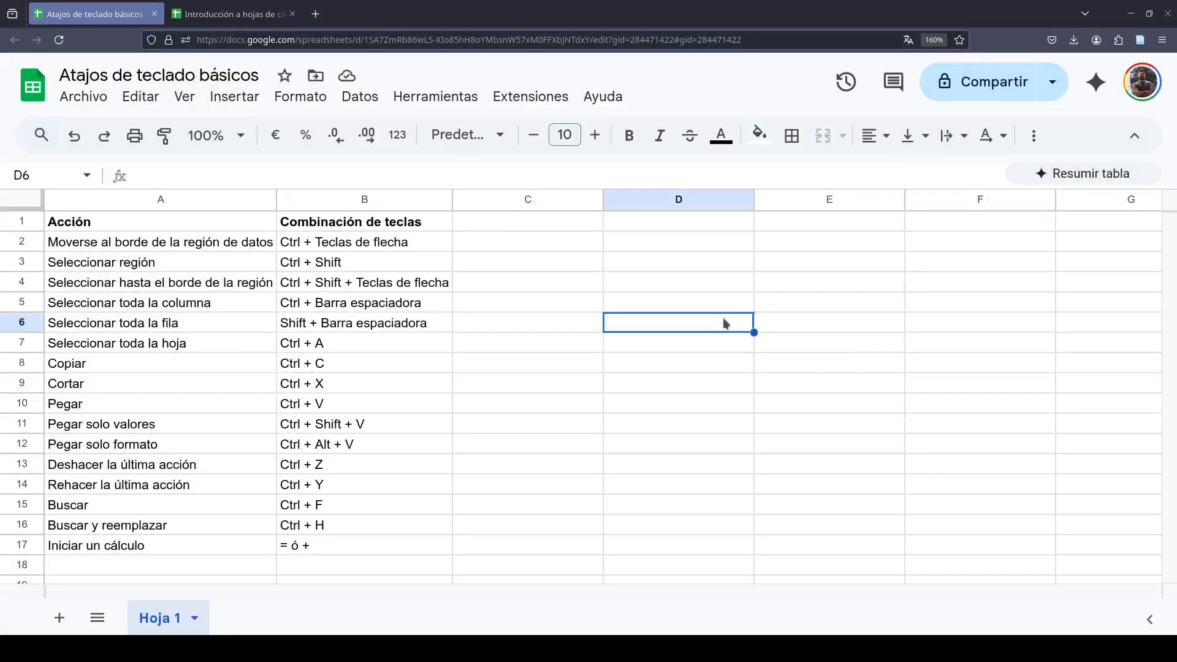
{"action": "type", "text": "1000"}
{"action": "key", "text": "Return"}
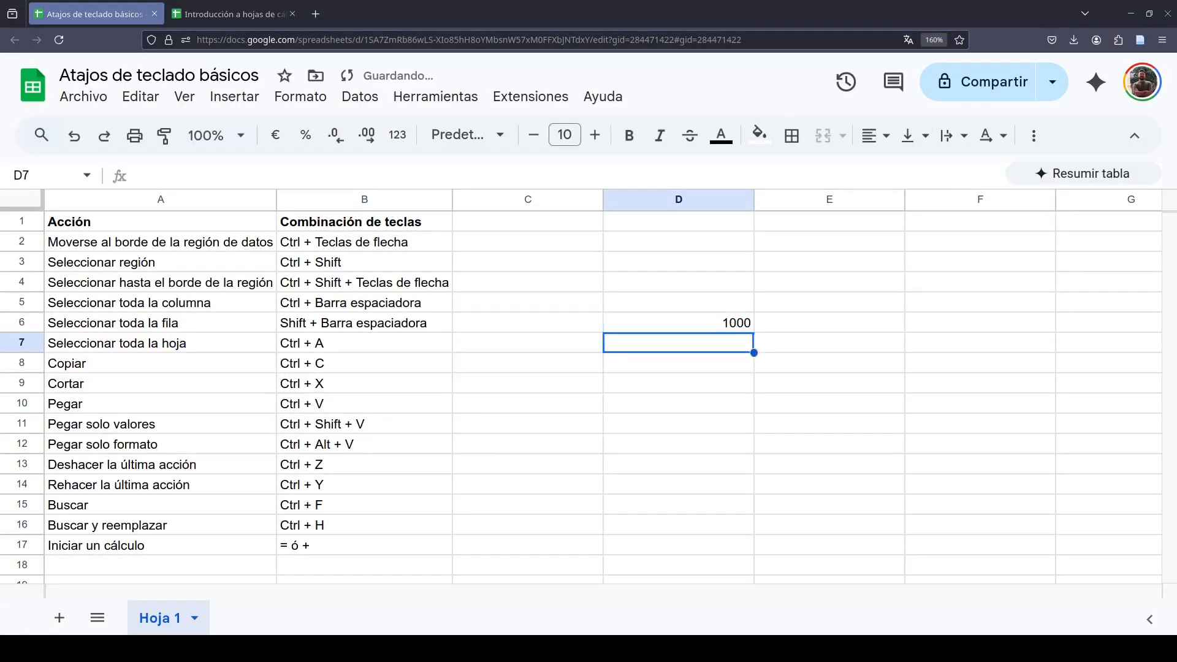
{"action": "key", "text": "Up"}
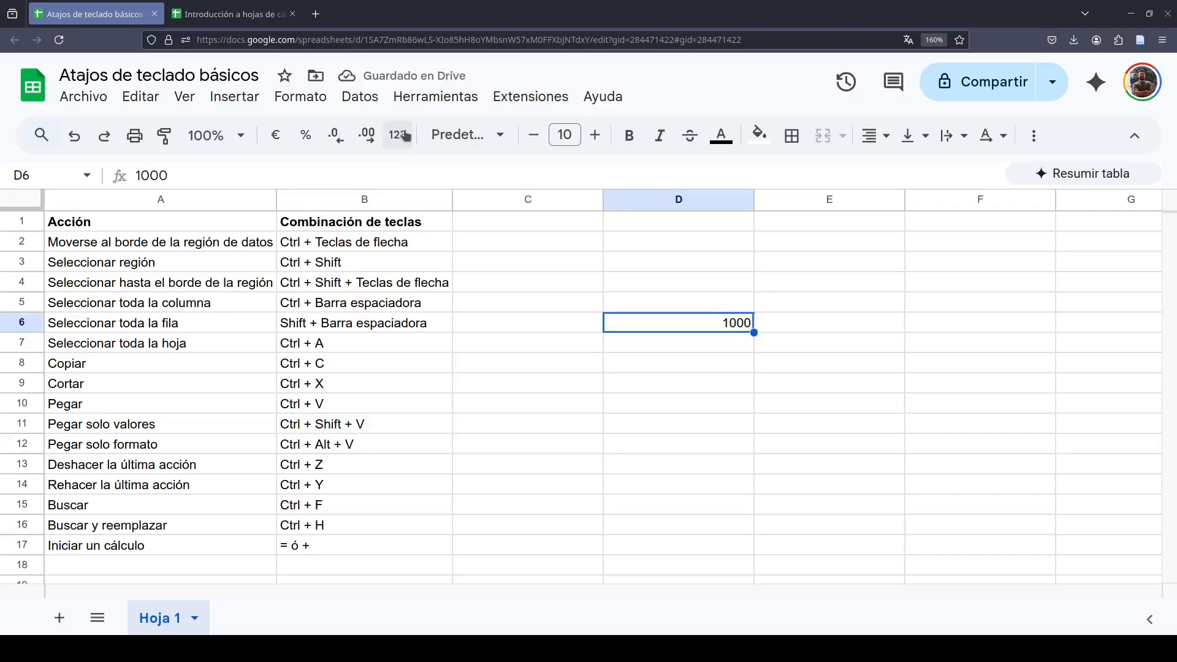
{"action": "left_click", "coordinate": [405, 135]}
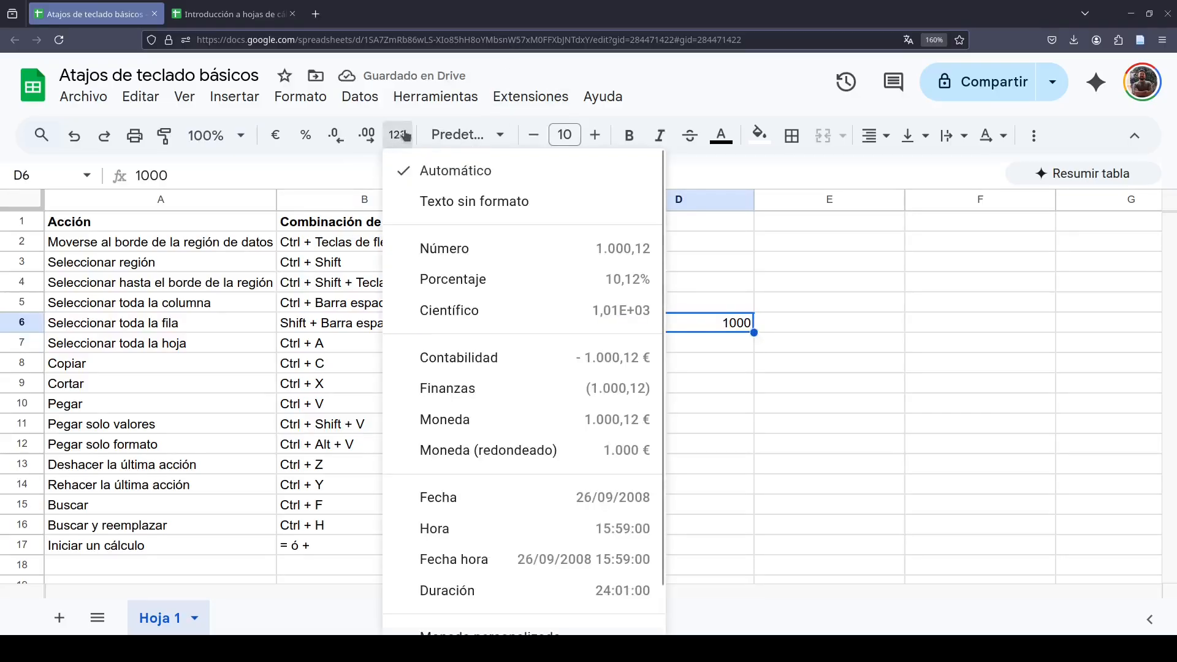
{"action": "left_click", "coordinate": [440, 246]}
{"action": "left_click", "coordinate": [693, 344]}
{"action": "left_click", "coordinate": [723, 328]}
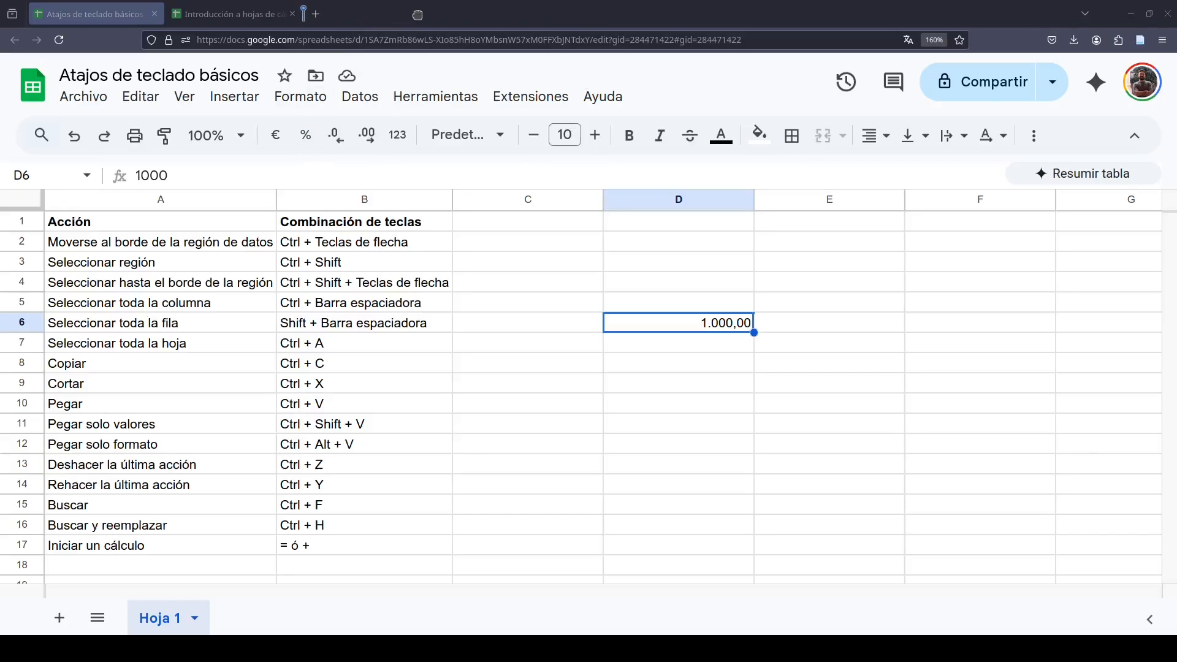
Switch to the Nacimientos en Argentina spreadsheet and delete the empty columns F and G
{"action": "left_click_drag", "start_coordinate": [417, 14], "coordinate": [423, 18]}
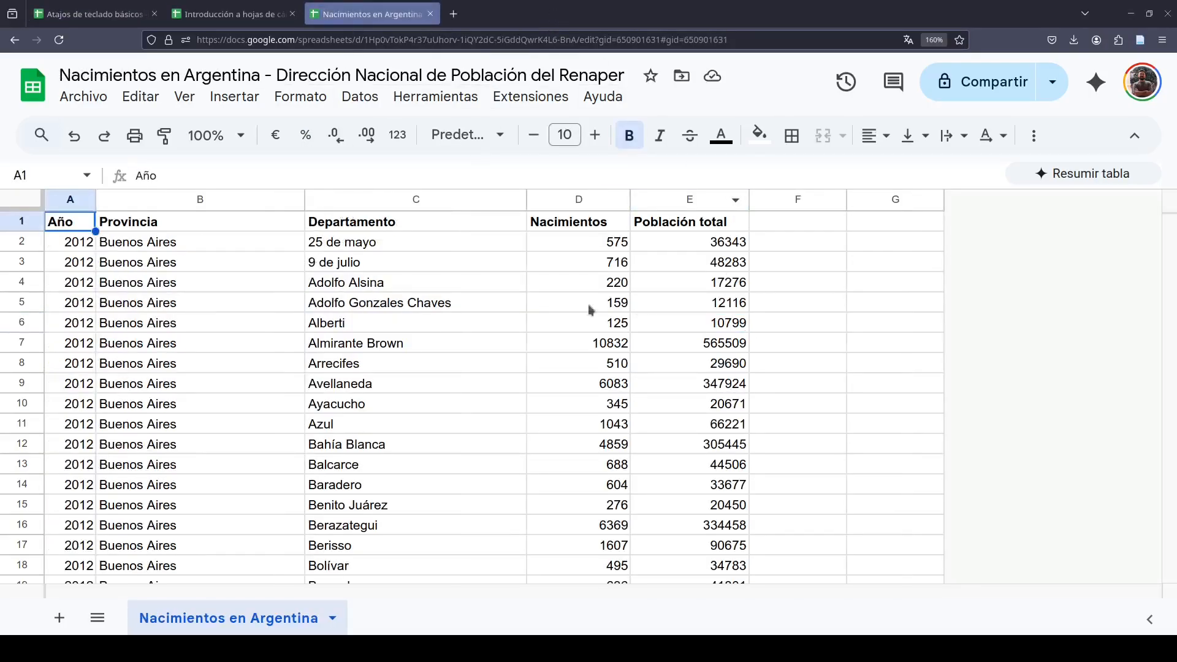
{"action": "left_click", "coordinate": [449, 304]}
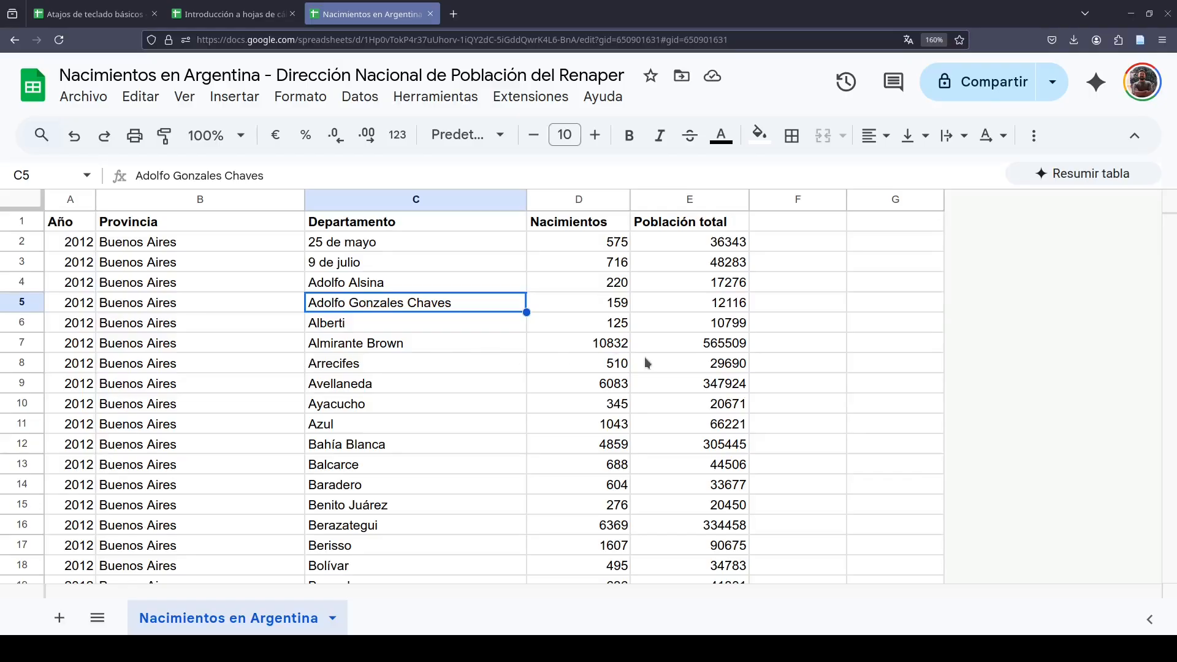
{"action": "left_click", "coordinate": [801, 201]}
{"action": "left_click", "coordinate": [868, 200], "text": "shift"}
{"action": "right_click", "coordinate": [867, 200]}
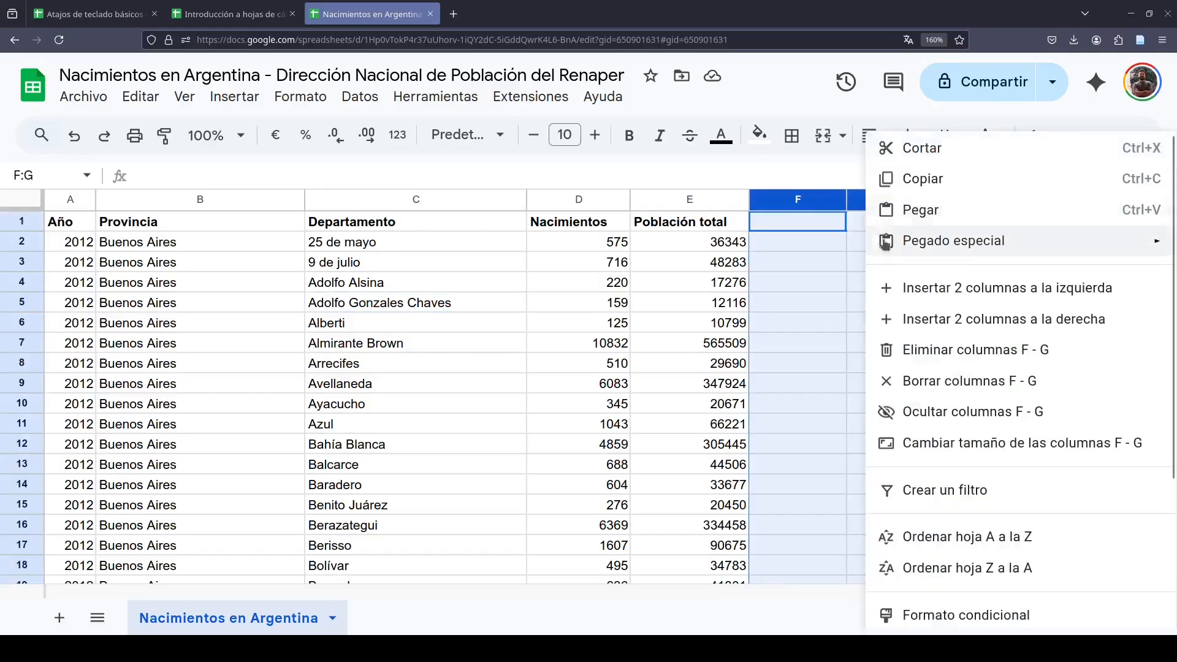
{"action": "left_click", "coordinate": [950, 354]}
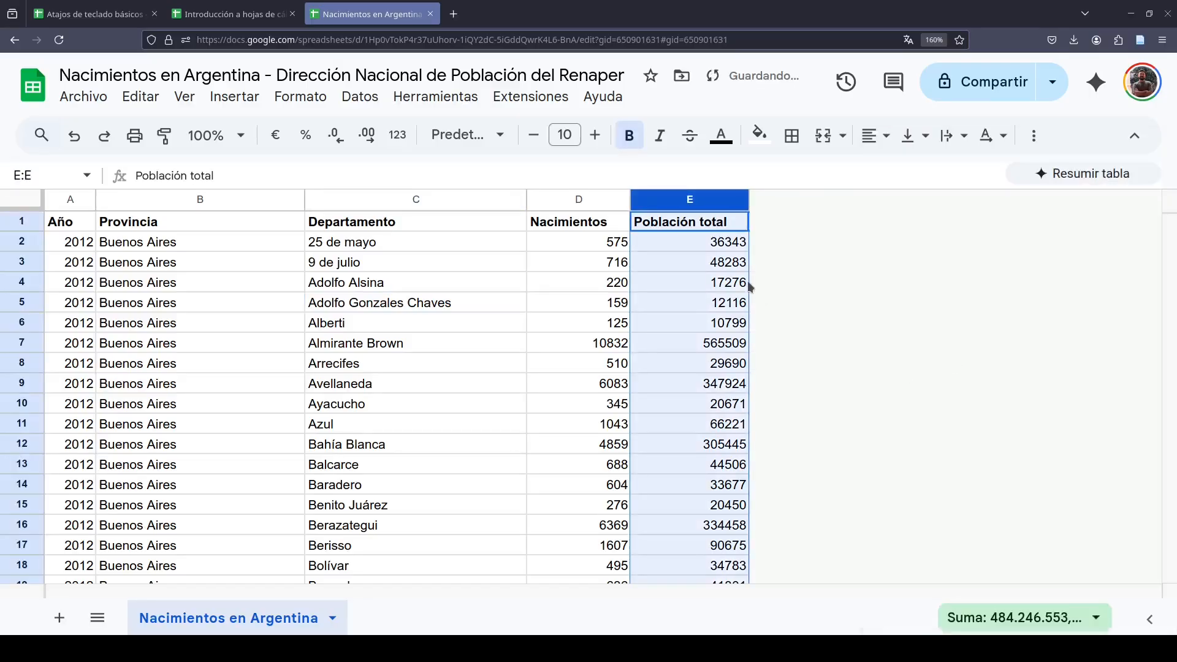
Step through the header row from Población total back to Año to review the column titles
{"action": "left_click", "coordinate": [722, 226]}
{"action": "key", "text": "Left"}
{"action": "key", "text": "Left"}
{"action": "key", "text": "Left"}
{"action": "key", "text": "Left"}
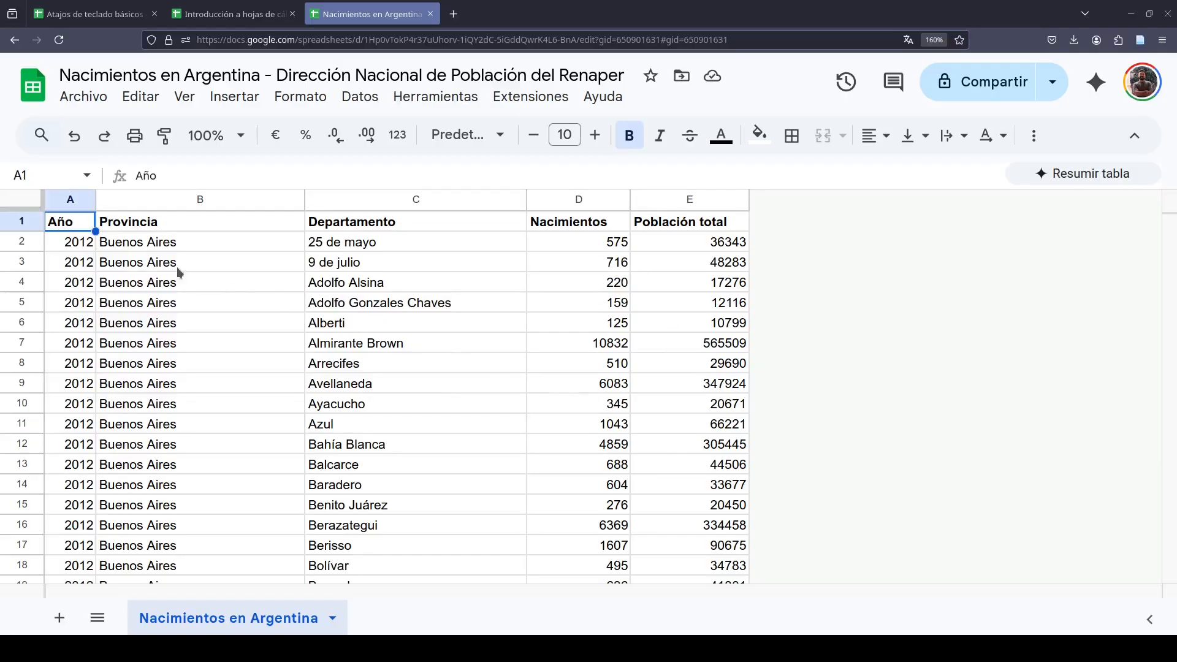
Examine the first record in row 2 cell by cell, including selecting the range A2:E2
{"action": "left_click", "coordinate": [81, 247]}
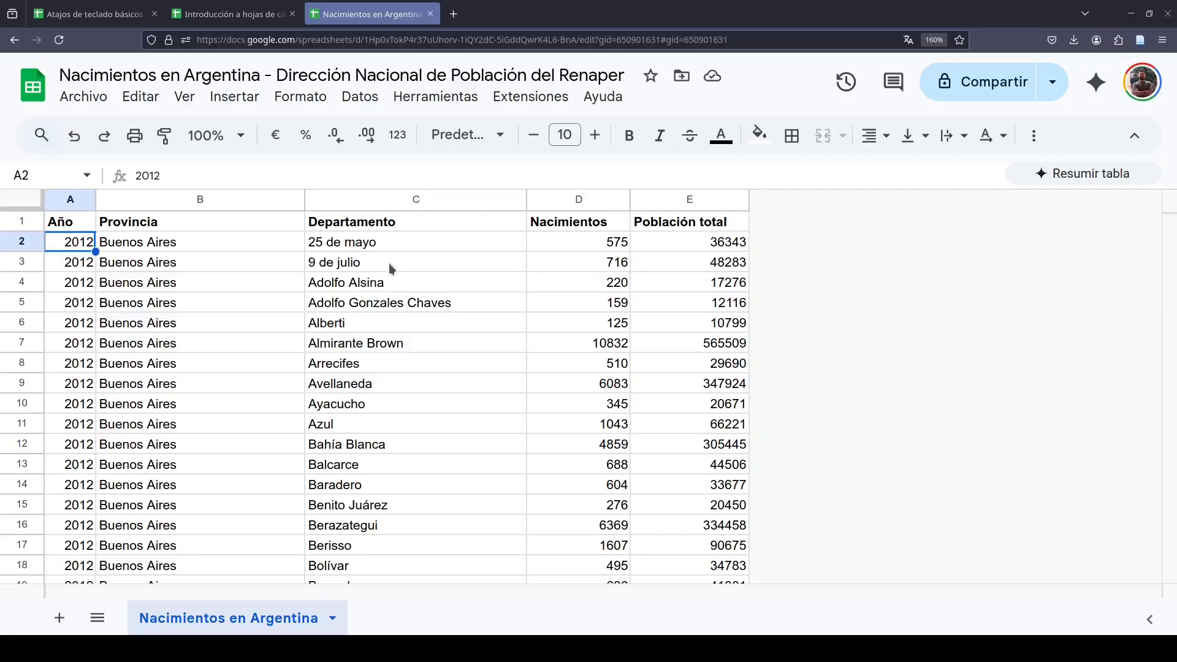
{"action": "left_click", "coordinate": [389, 244]}
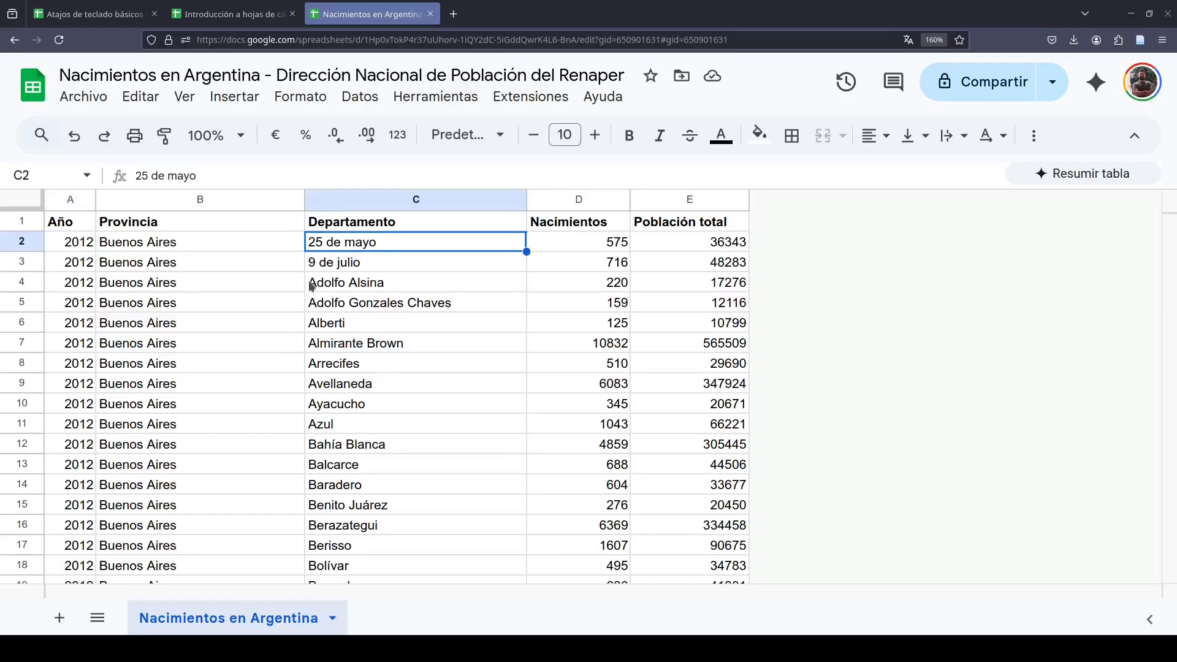
{"action": "left_click", "coordinate": [234, 241]}
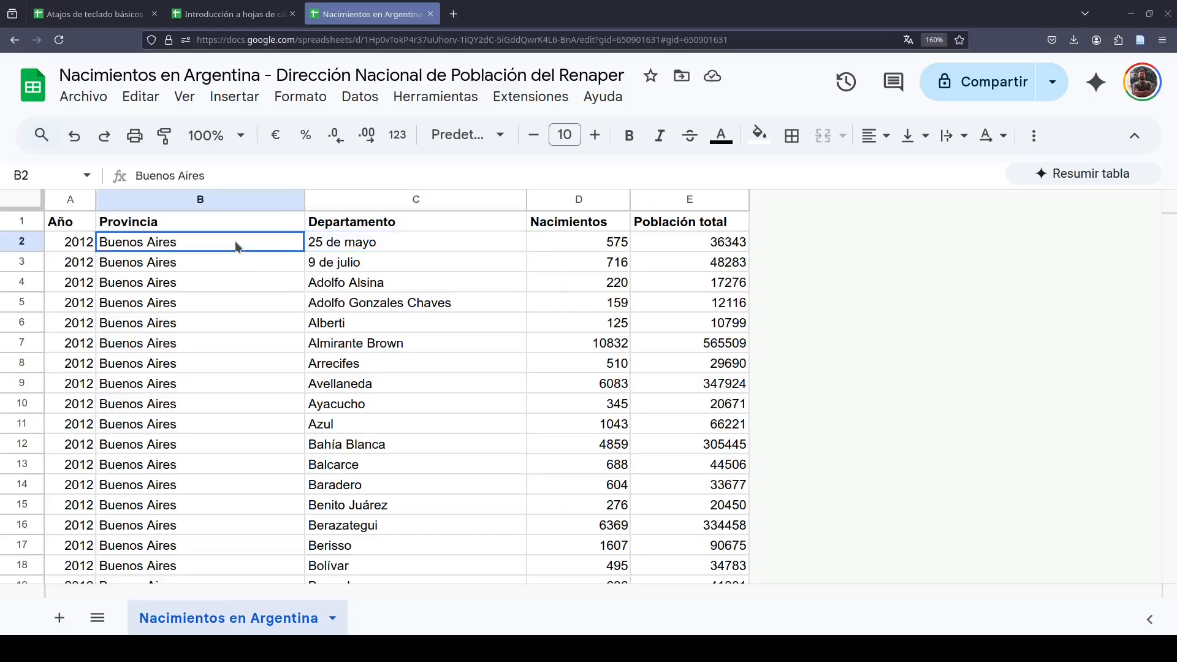
{"action": "left_click", "coordinate": [71, 243]}
{"action": "left_click_drag", "start_coordinate": [97, 244], "coordinate": [675, 250]}
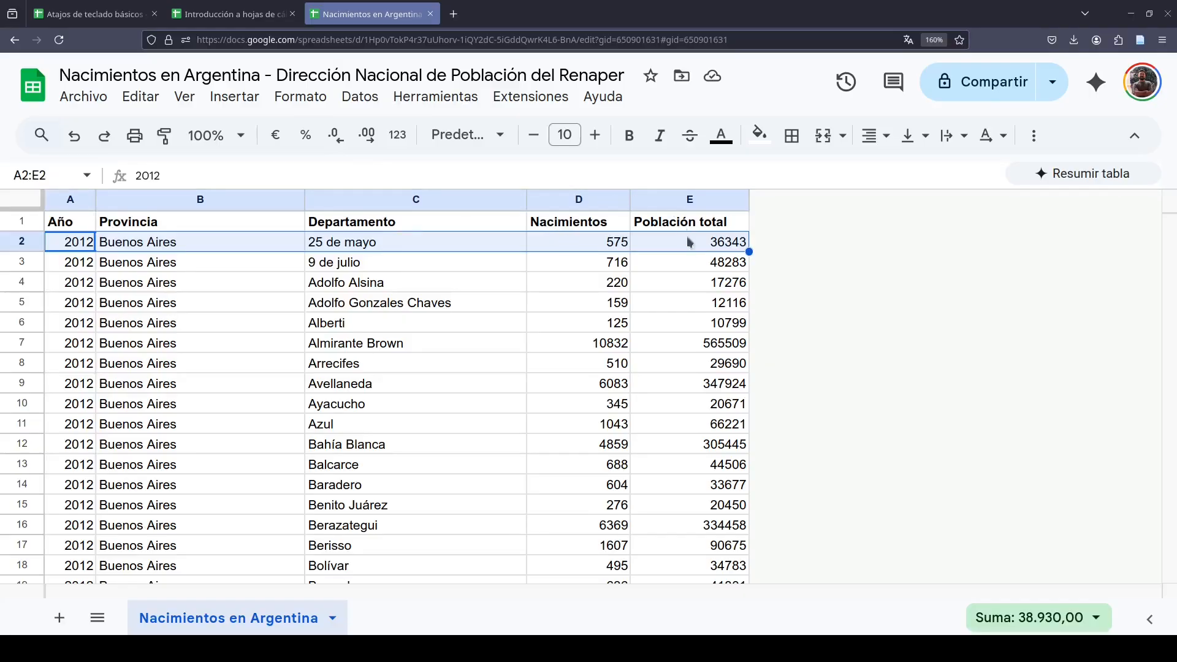
{"action": "left_click", "coordinate": [616, 248]}
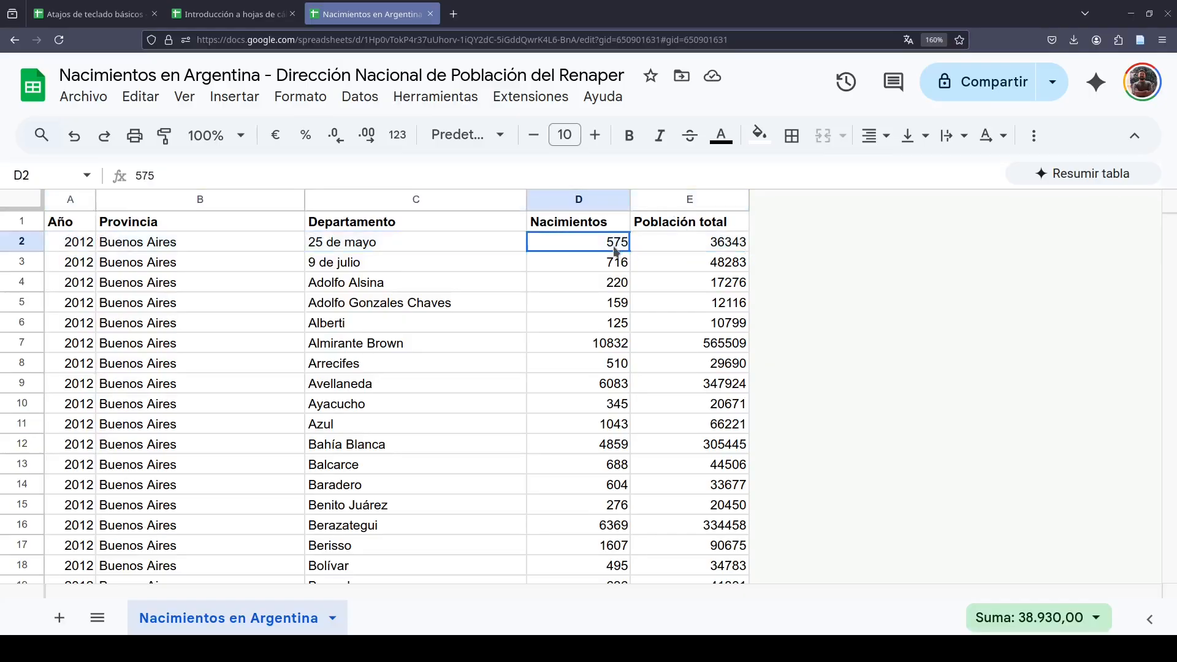
{"action": "scroll", "coordinate": [613, 251], "scroll_direction": "down", "scroll_amount": 3}
{"action": "scroll", "coordinate": [361, 328], "scroll_direction": "up", "scroll_amount": 3}
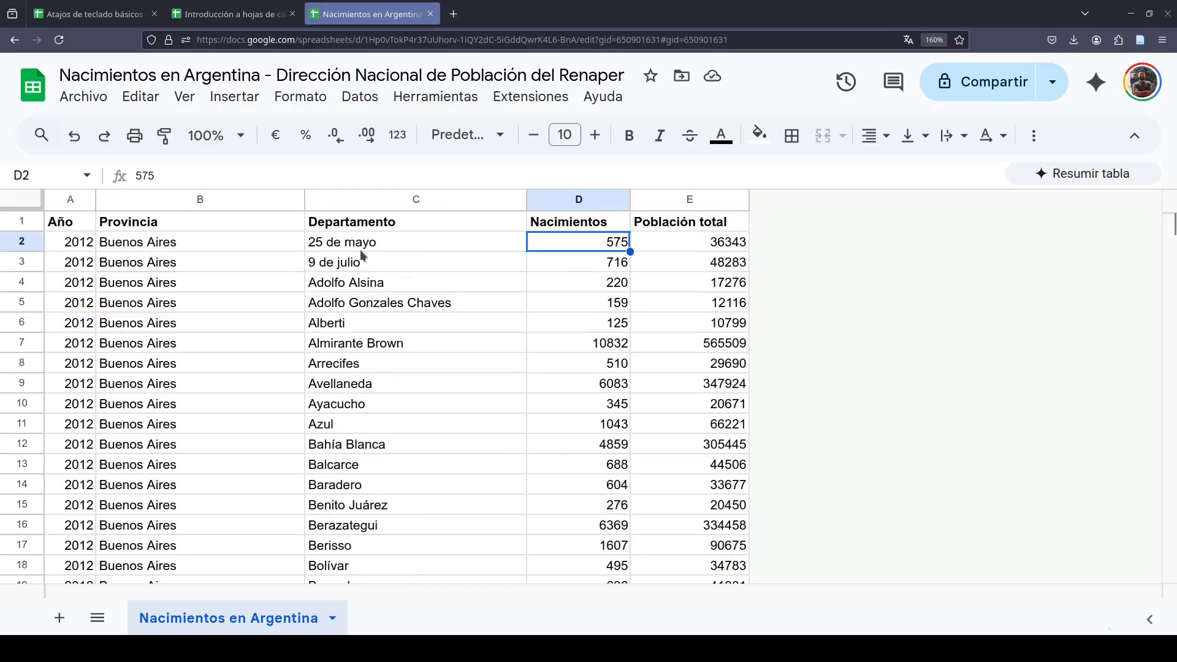
Browse the records by province down to the end of the data, and jump back to the Departamento header
{"action": "left_click", "coordinate": [214, 228]}
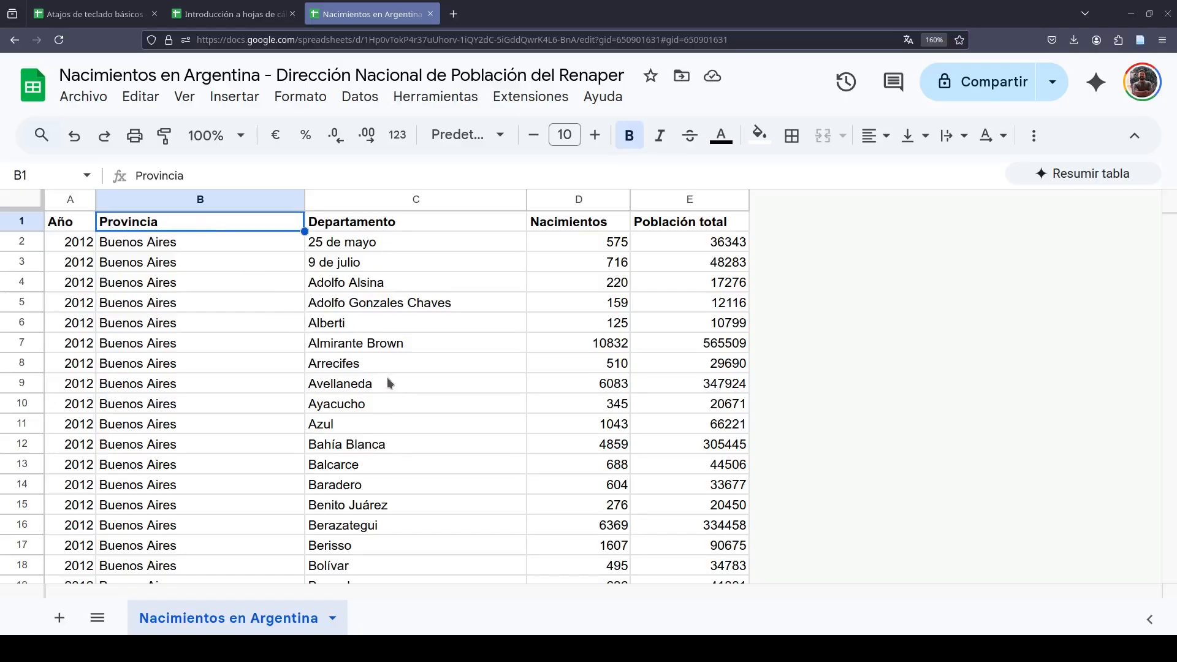
{"action": "scroll", "coordinate": [387, 381], "scroll_direction": "down", "scroll_amount": 15}
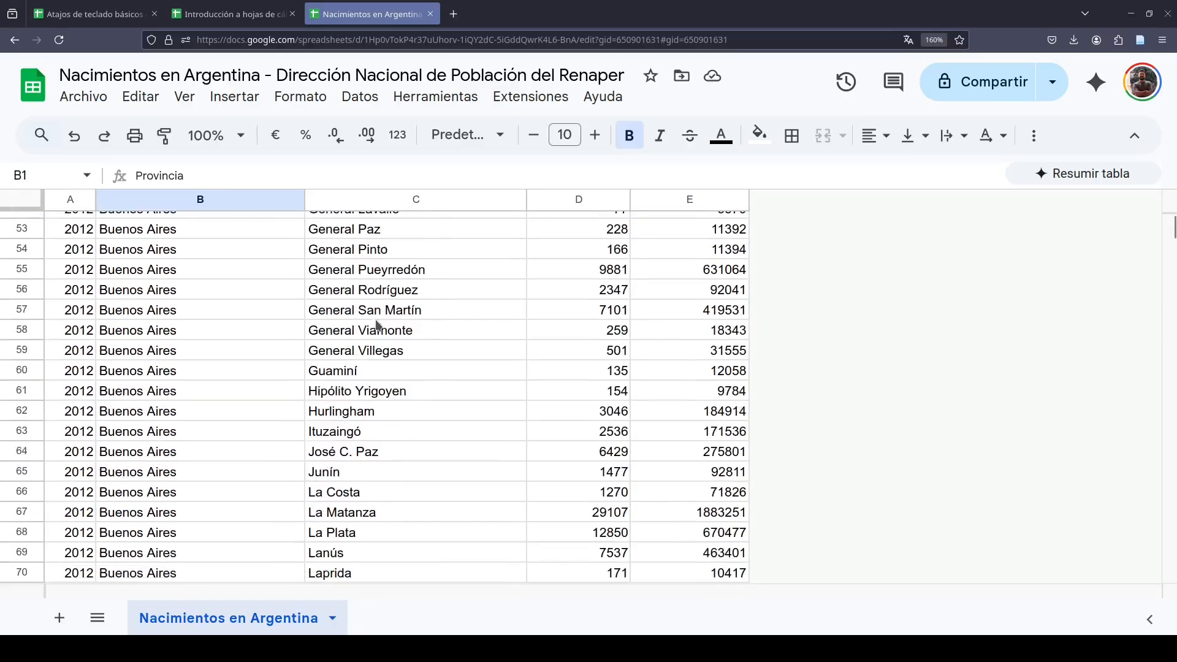
{"action": "scroll", "coordinate": [376, 325], "scroll_direction": "down", "scroll_amount": 20}
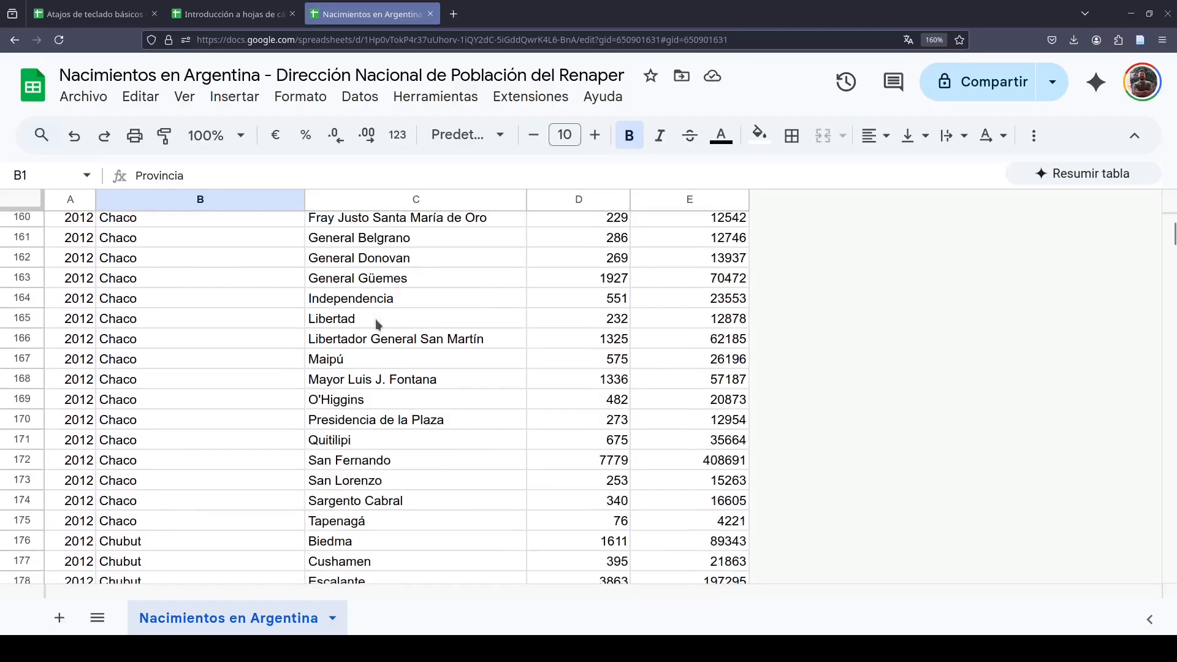
{"action": "scroll", "coordinate": [376, 324], "scroll_direction": "down", "scroll_amount": 20}
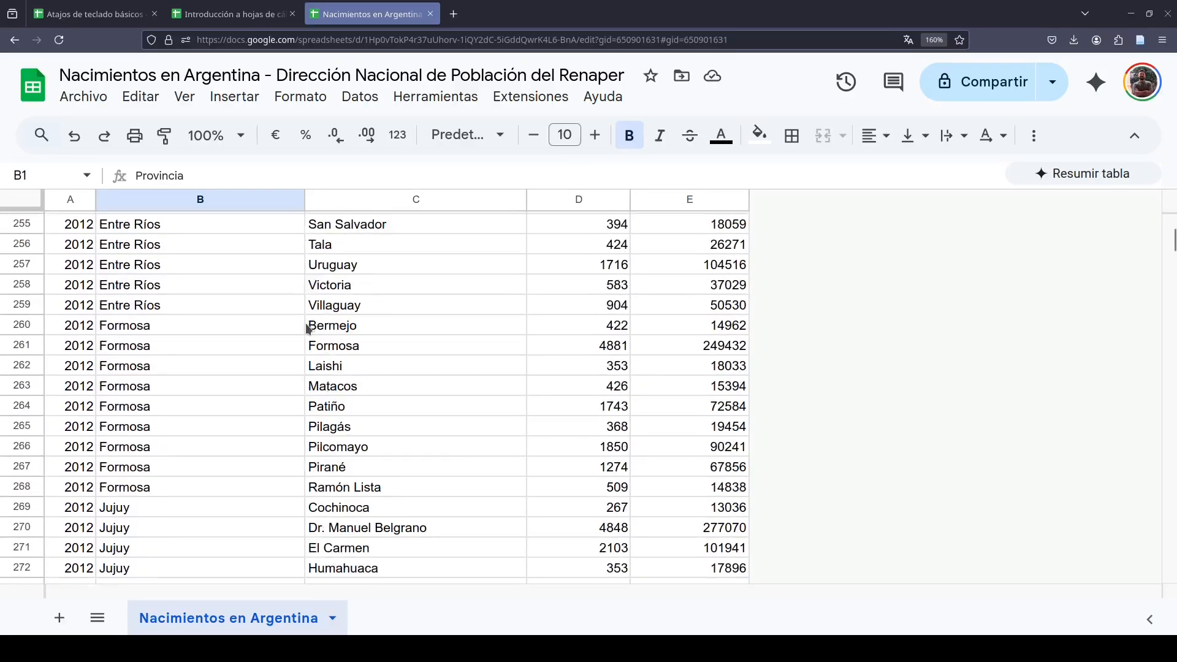
{"action": "scroll", "coordinate": [307, 329], "scroll_direction": "down", "scroll_amount": 5}
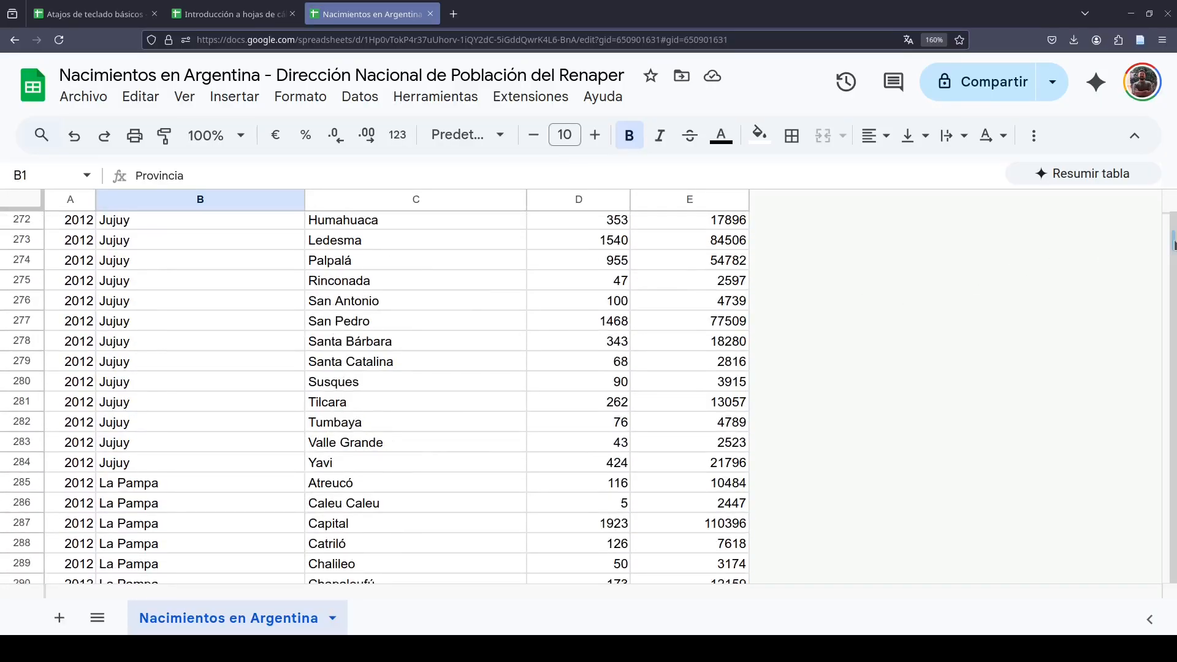
{"action": "left_click_drag", "start_coordinate": [1173, 245], "coordinate": [1174, 577]}
{"action": "left_click", "coordinate": [374, 447]}
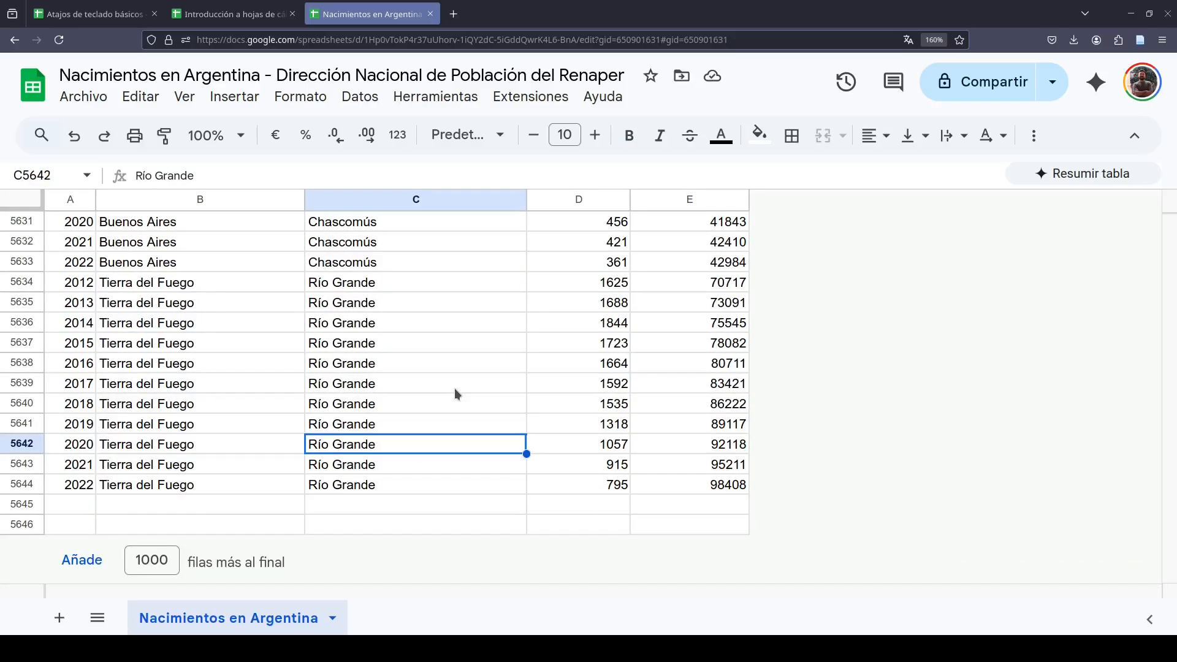
{"action": "key", "text": "ctrl+Up"}
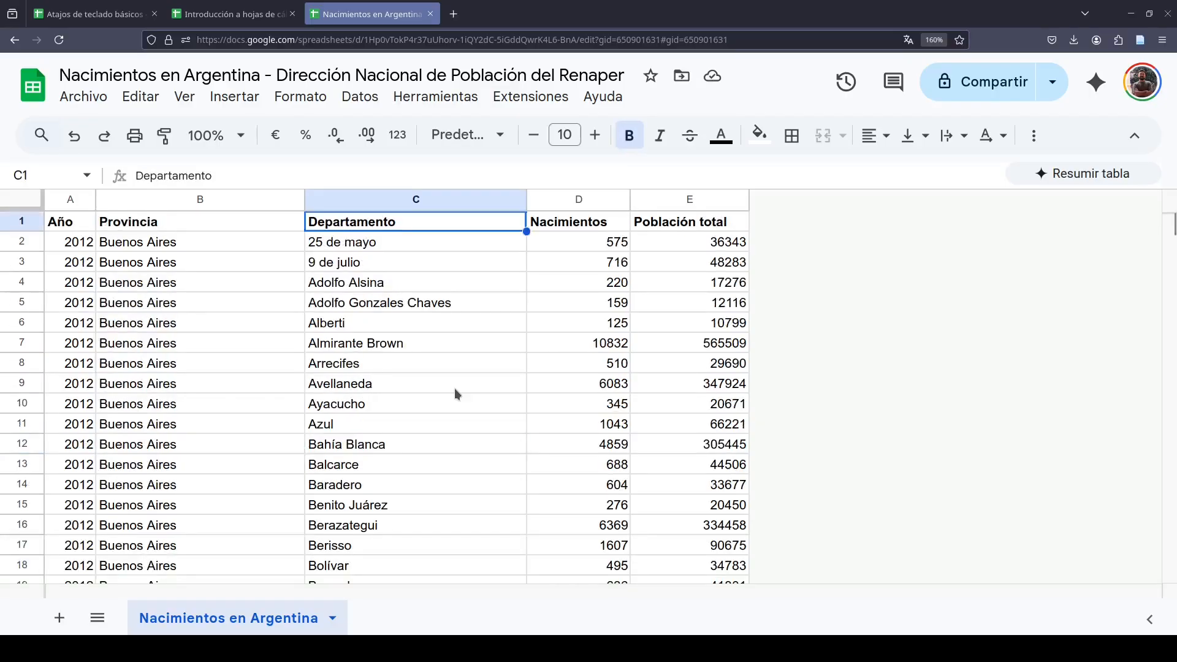
Jump to the last record in the Departamento column, and return to the Año header in A1
{"action": "key", "text": "ctrl+Down"}
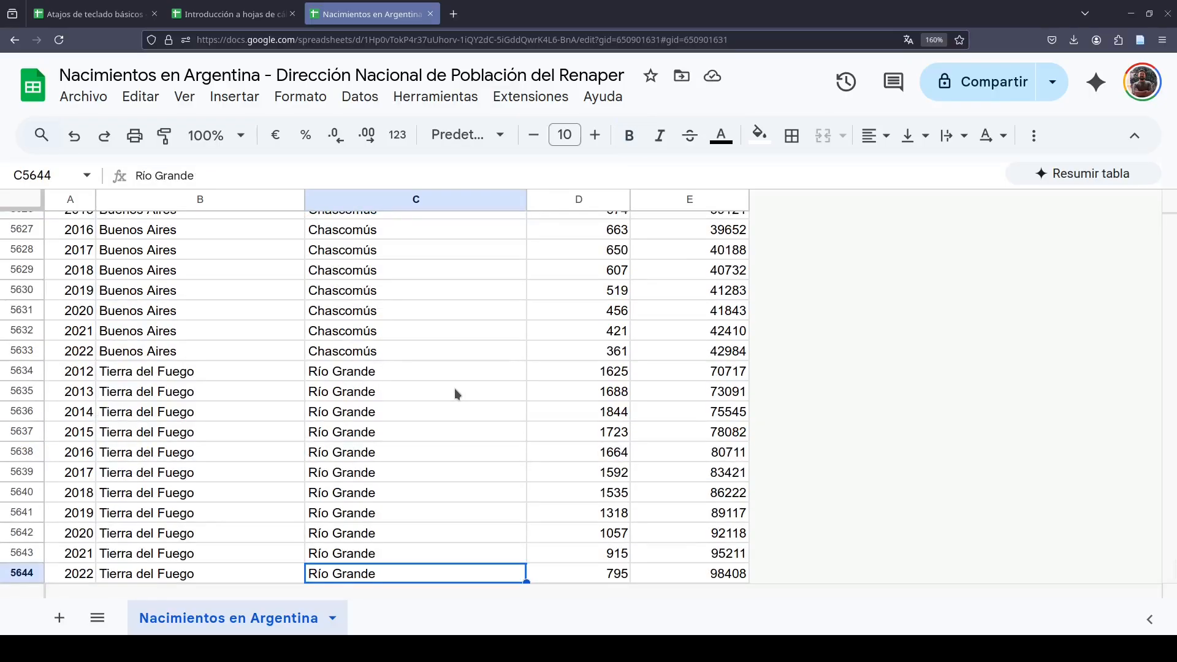
{"action": "key", "text": "ctrl+Left"}
{"action": "key", "text": "ctrl+Up"}
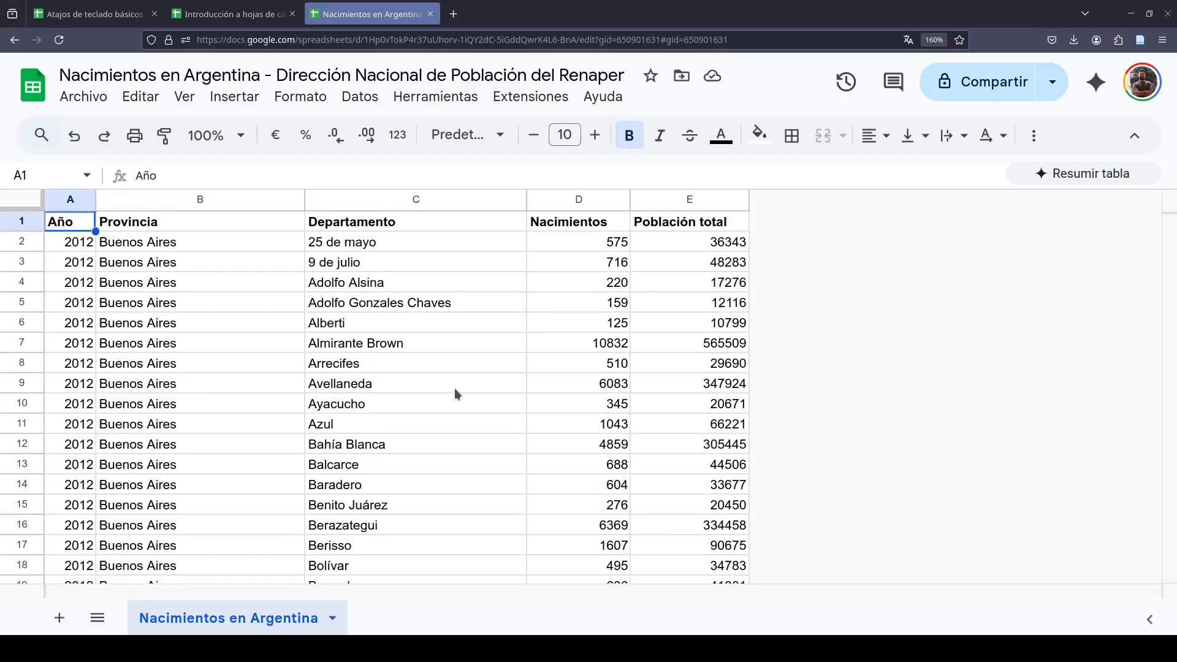
Select the whole Provincia column B1:B5644, reduce the selection to its header, and return to the top of the data
{"action": "key", "text": "Right"}
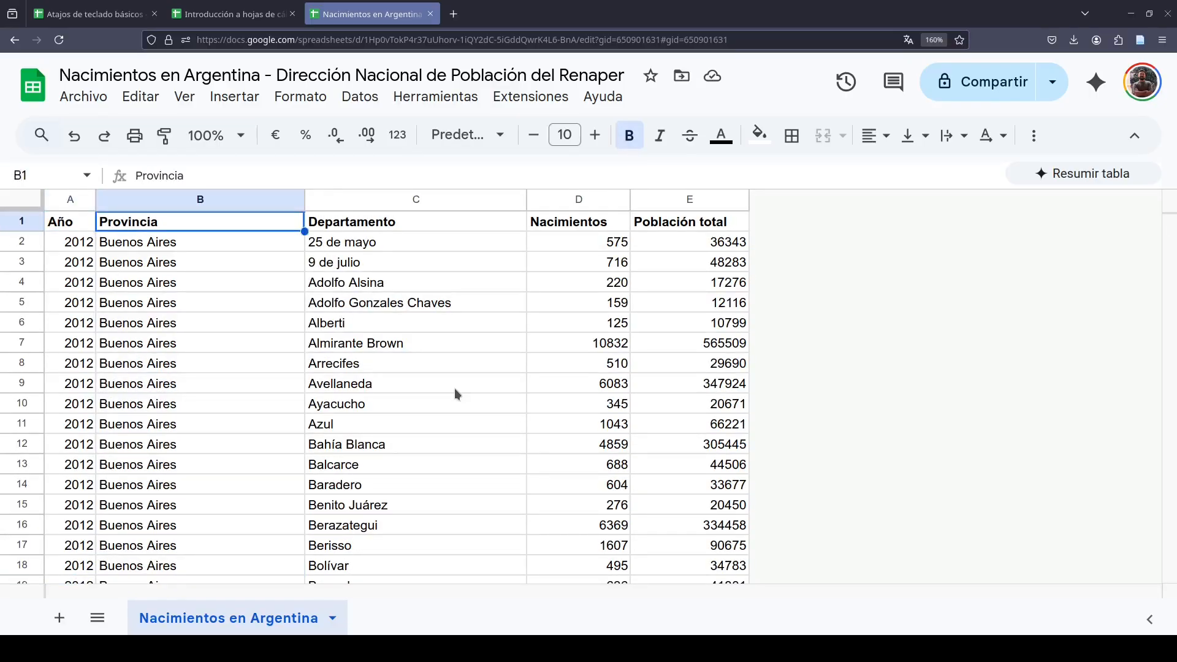
{"action": "key", "text": "ctrl+shift+Down"}
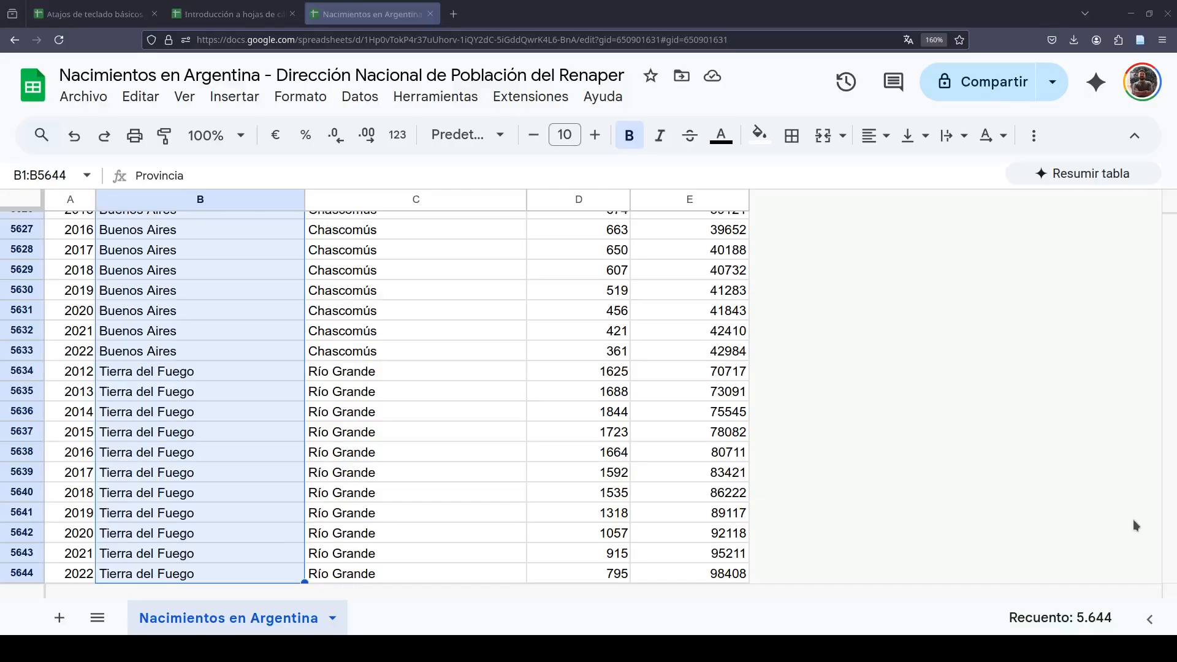
{"action": "key", "text": "ctrl+shift+Up"}
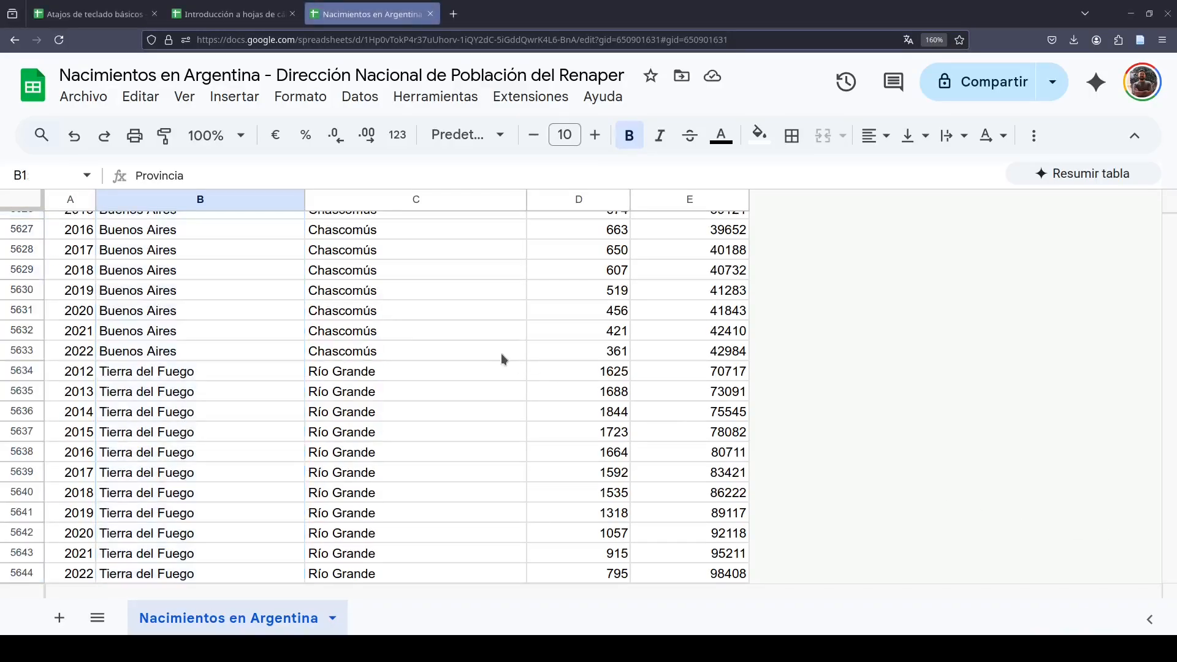
{"action": "left_click", "coordinate": [502, 353]}
{"action": "key", "text": "ctrl+Up"}
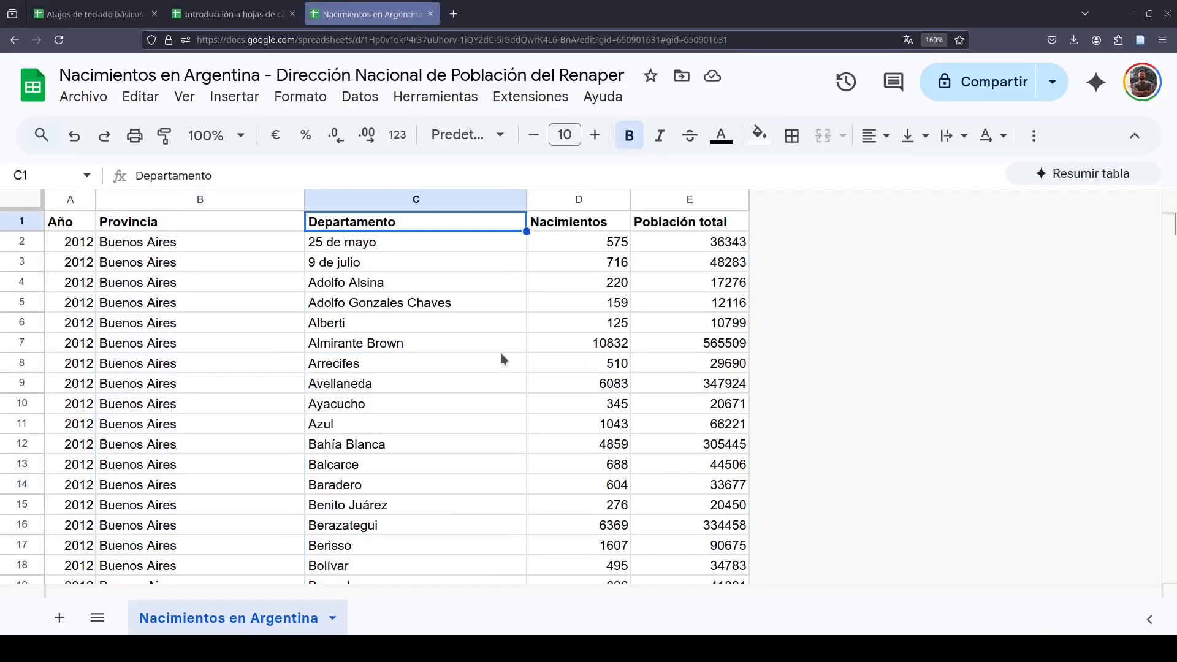
{"action": "key", "text": "Left"}
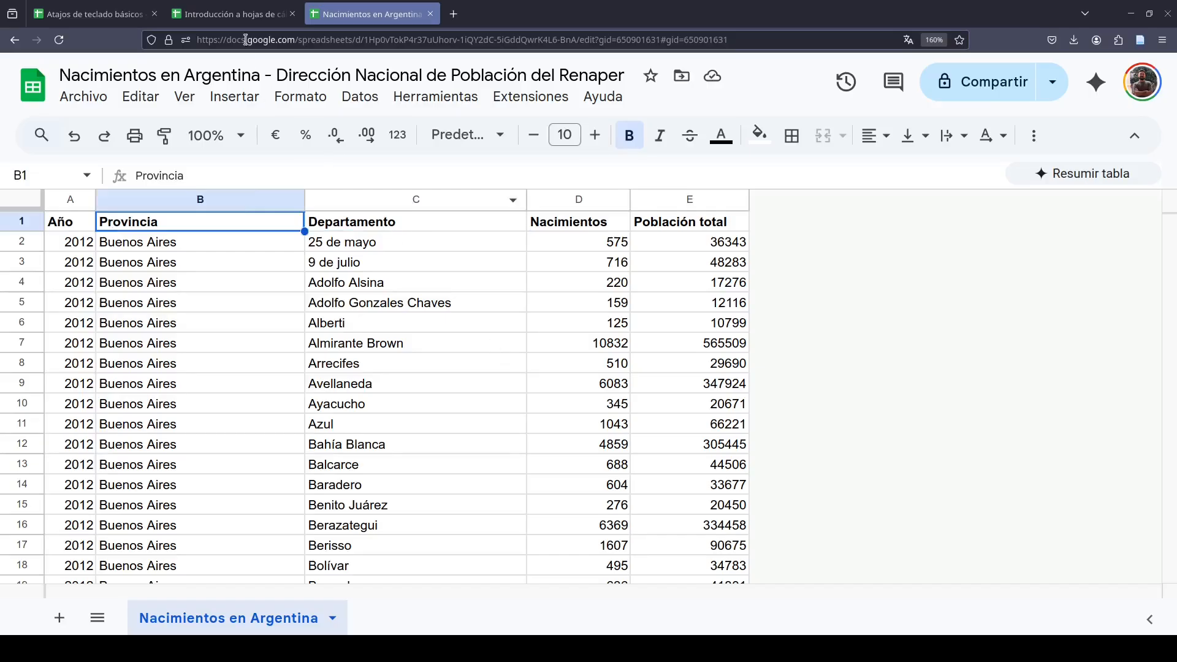
{"action": "left_click", "coordinate": [279, 18]}
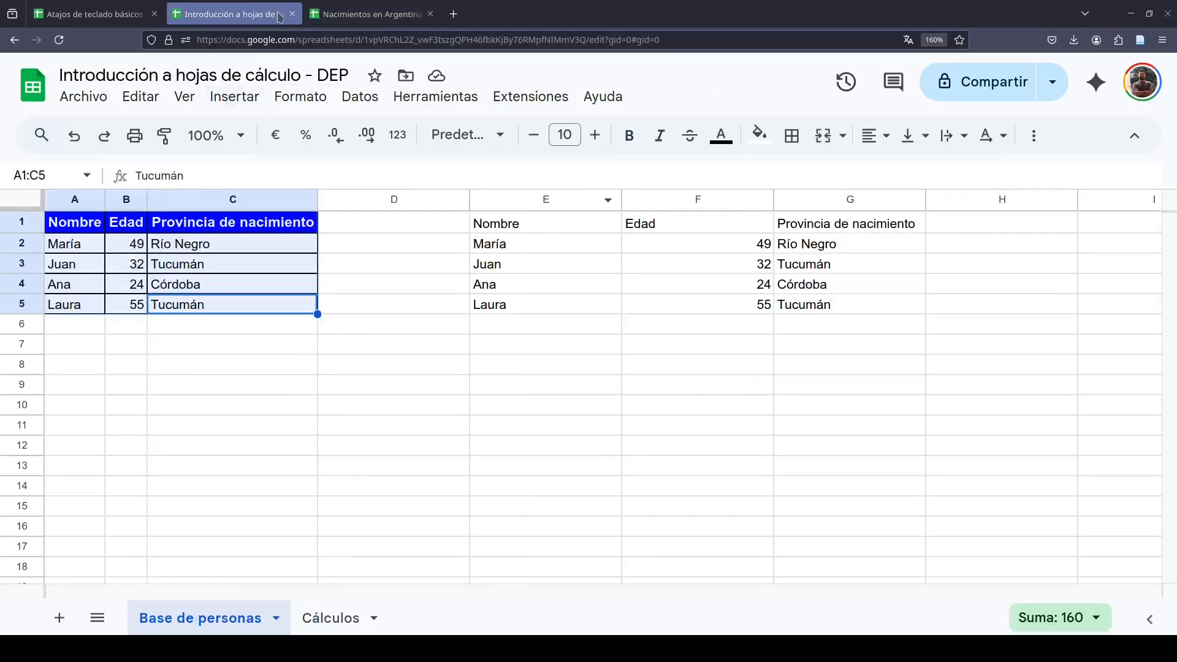
{"action": "left_click", "coordinate": [360, 14]}
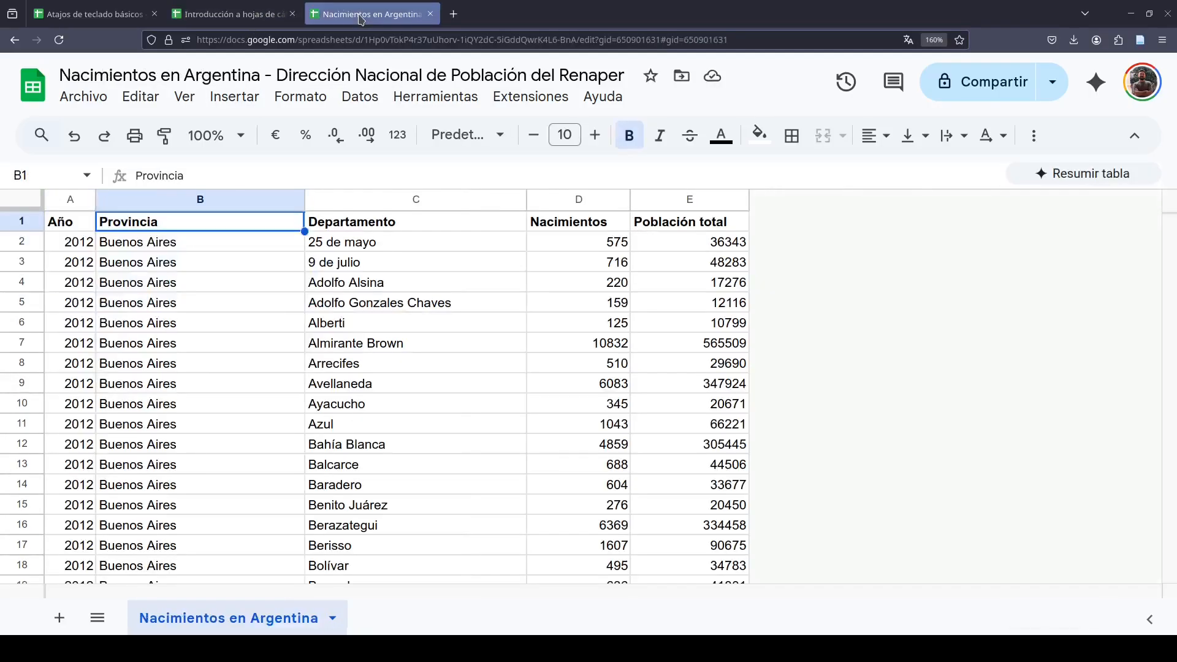
Search the sheet for "Chascomus"
{"action": "left_click", "coordinate": [228, 260]}
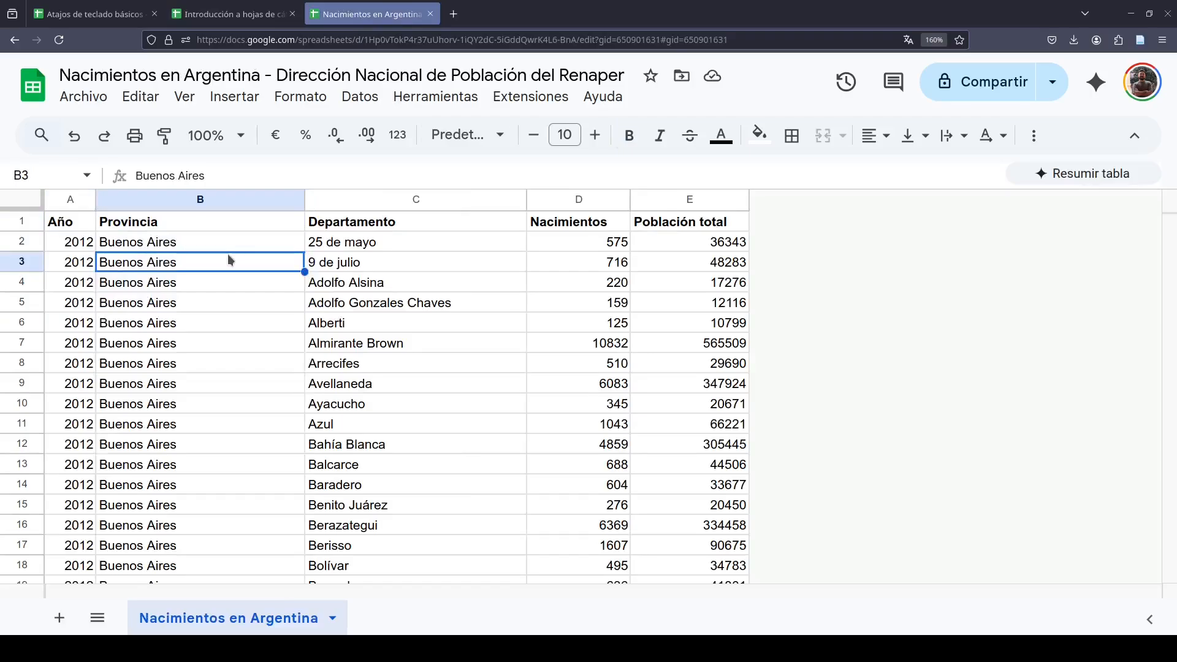
{"action": "key", "text": "ctrl+f"}
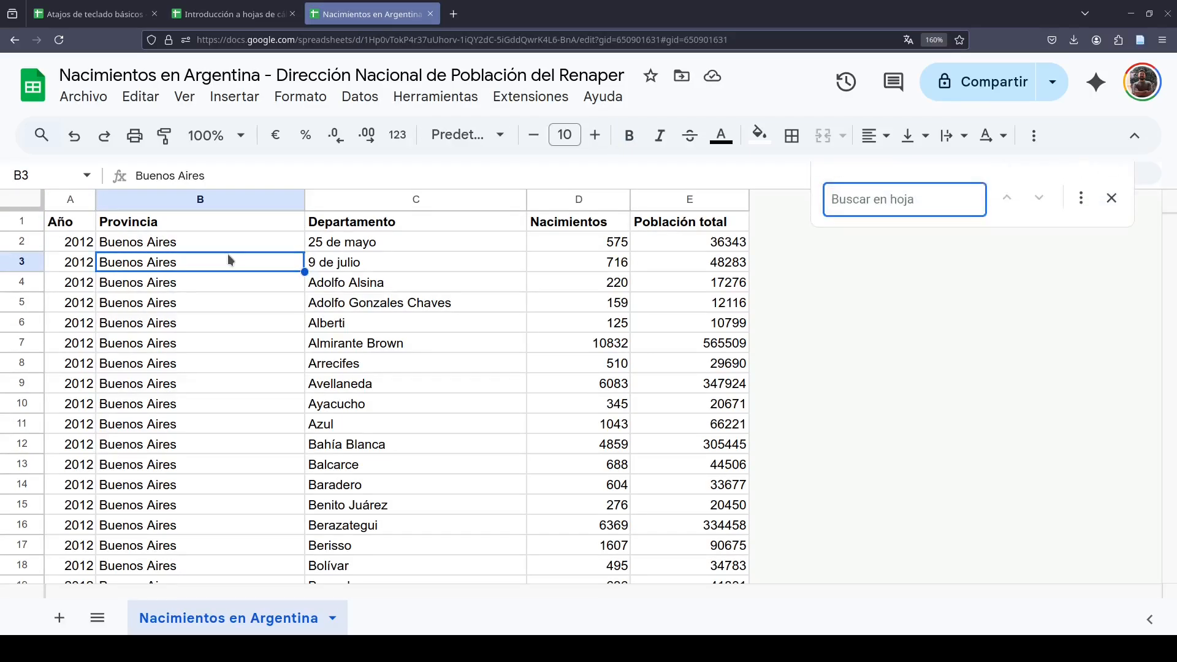
{"action": "type", "text": "CHas"}
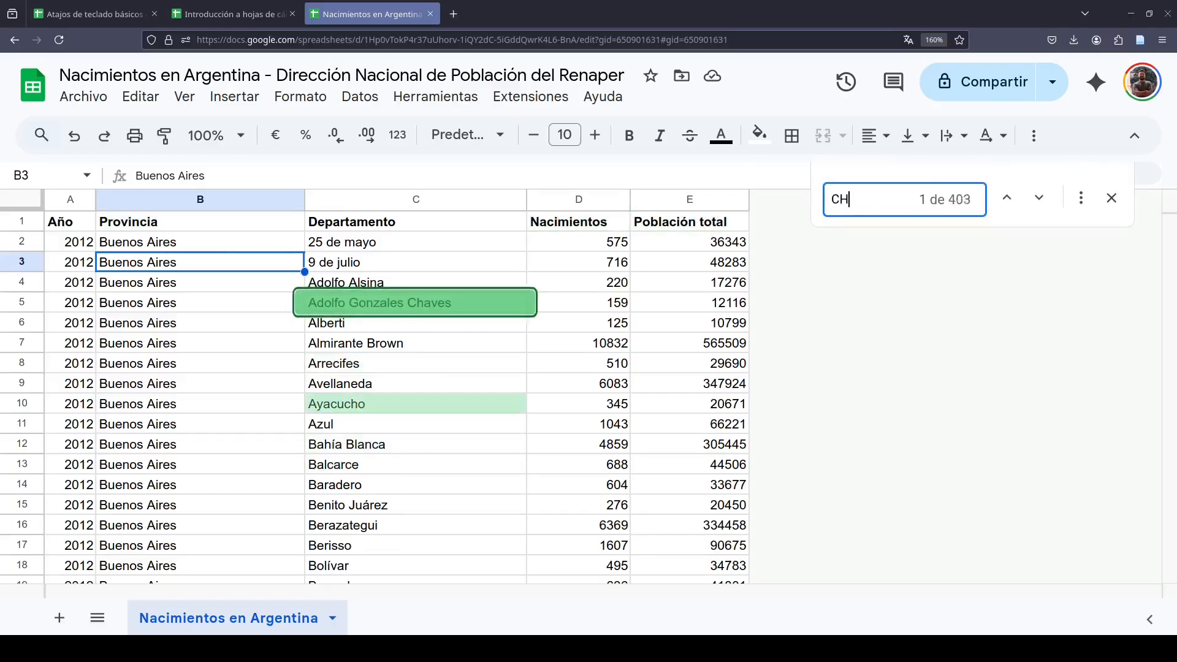
{"action": "key", "text": "BackSpace"}
{"action": "key", "text": "BackSpace"}
{"action": "key", "text": "BackSpace"}
{"action": "type", "text": "hascomus"}
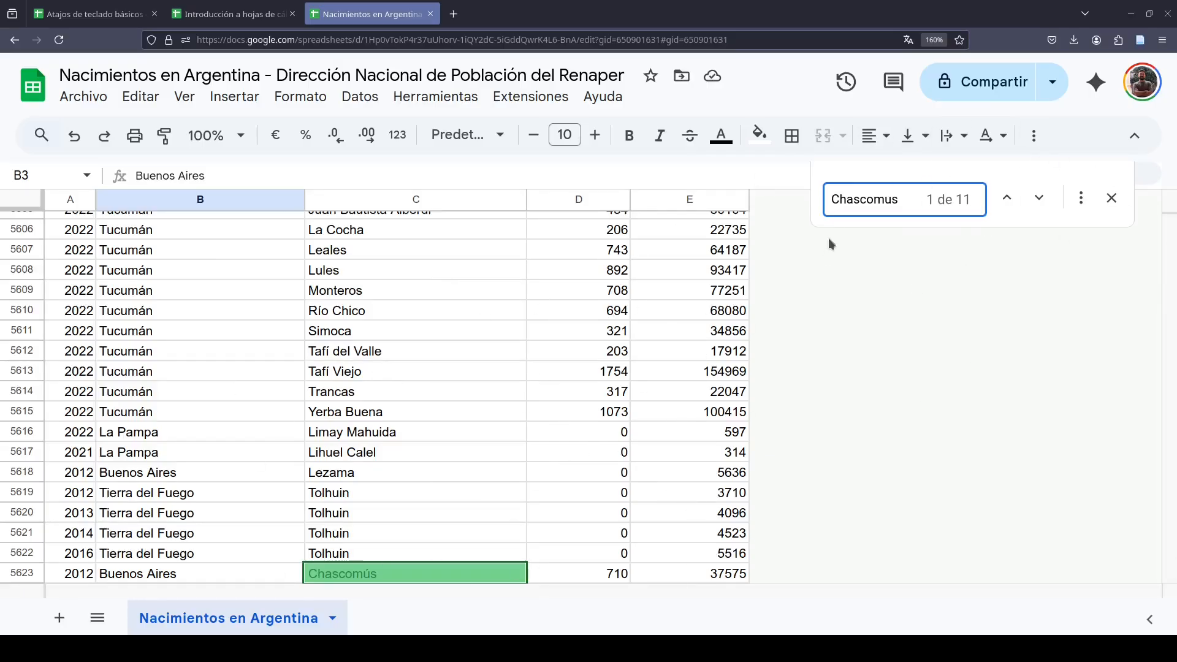
Step through every match for Chascomus until the search wraps around to the first one
{"action": "double_click", "coordinate": [937, 204]}
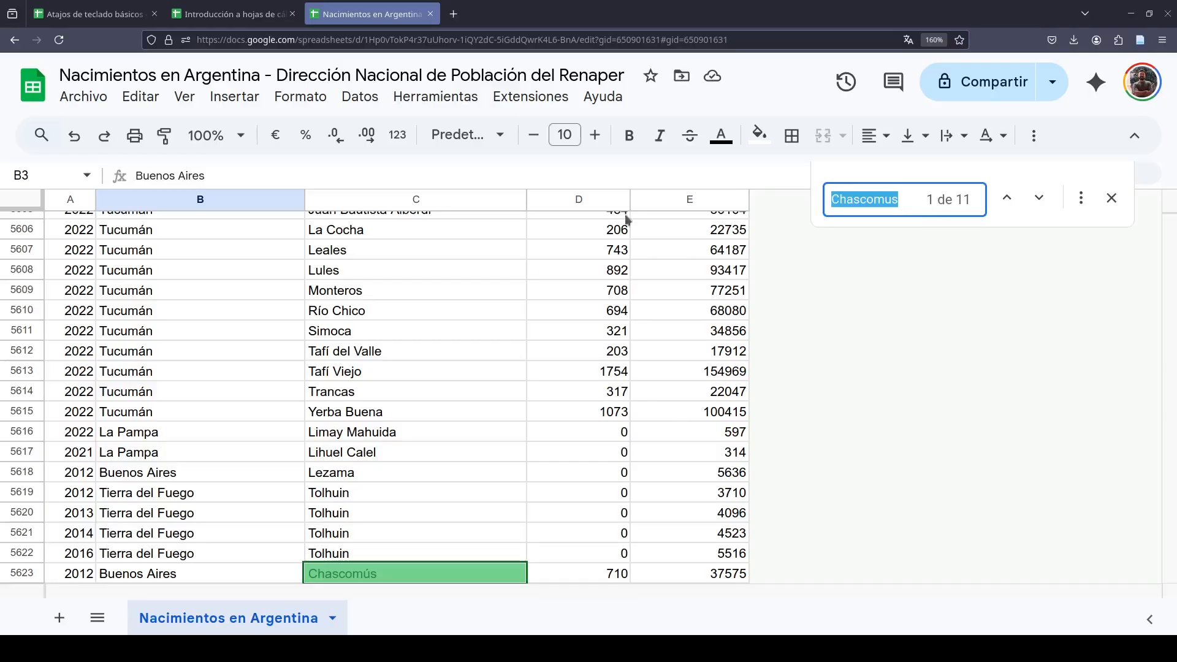
{"action": "left_click", "coordinate": [1038, 198]}
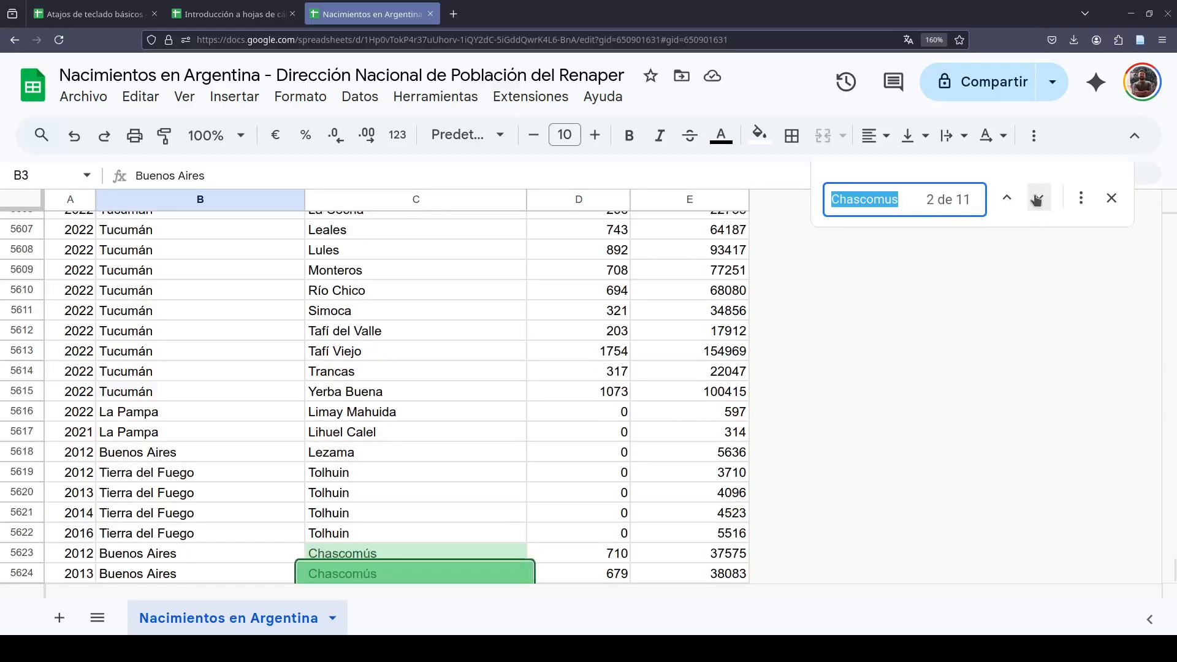
{"action": "left_click", "coordinate": [1036, 200]}
{"action": "left_click", "coordinate": [1037, 200]}
{"action": "left_click", "coordinate": [1036, 200]}
{"action": "left_click", "coordinate": [1036, 200]}
{"action": "left_click", "coordinate": [1036, 199]}
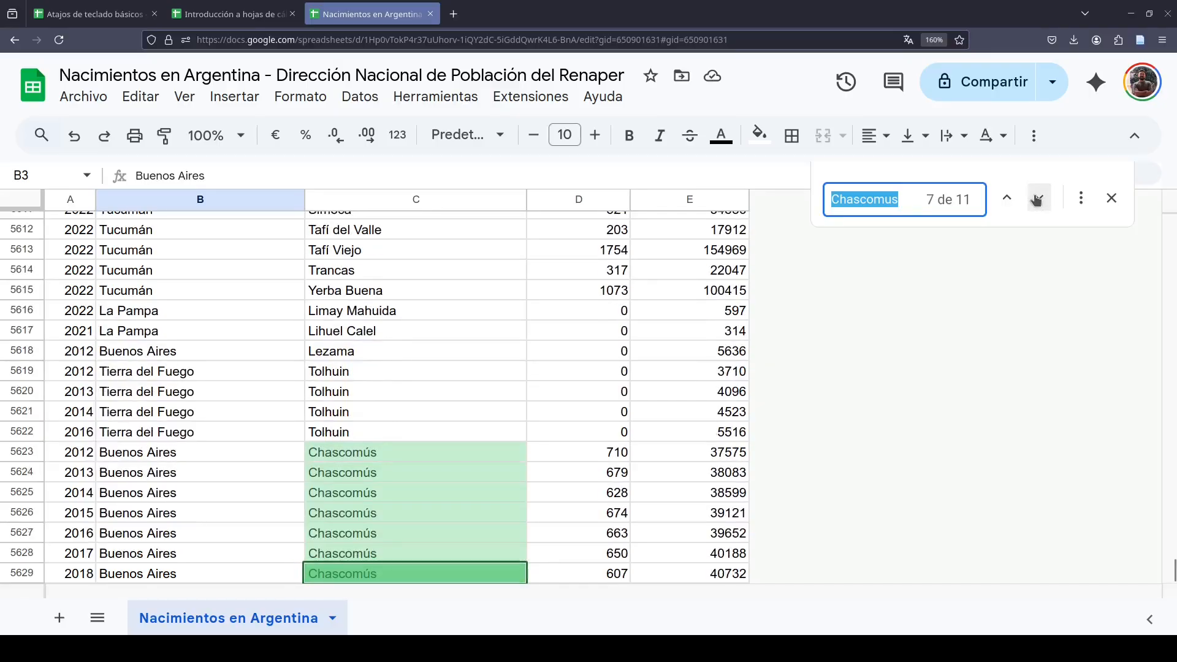
{"action": "left_click", "coordinate": [1036, 200]}
{"action": "left_click", "coordinate": [1036, 200]}
{"action": "left_click", "coordinate": [1036, 200]}
{"action": "left_click", "coordinate": [1037, 200]}
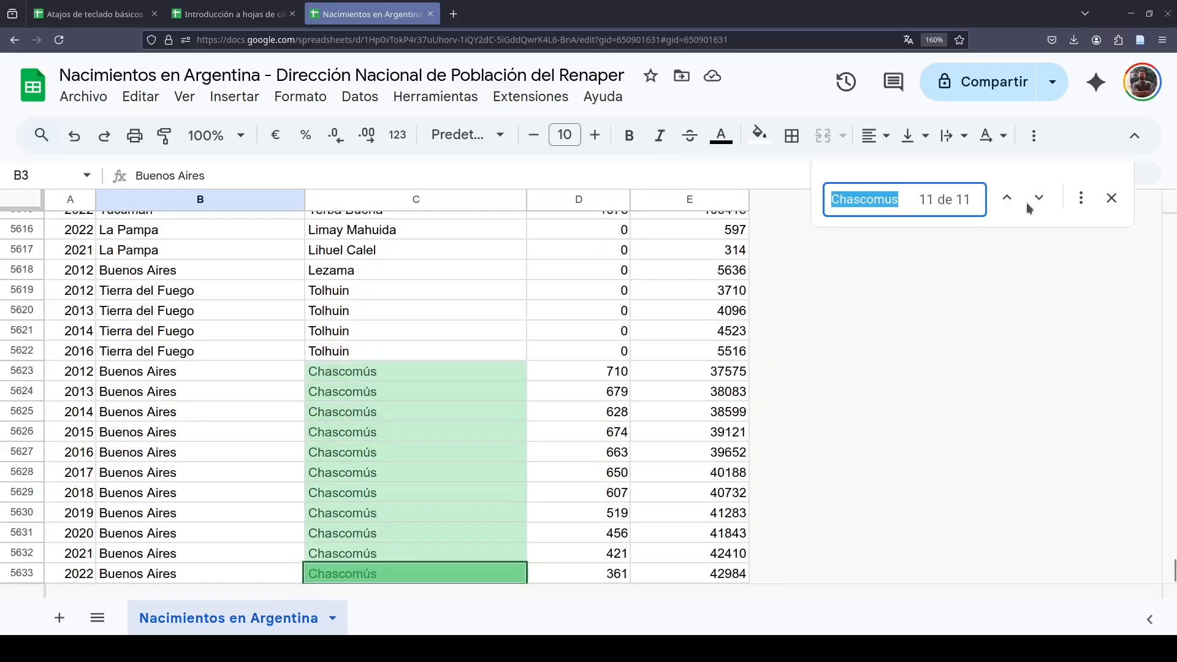
{"action": "left_click", "coordinate": [1038, 199]}
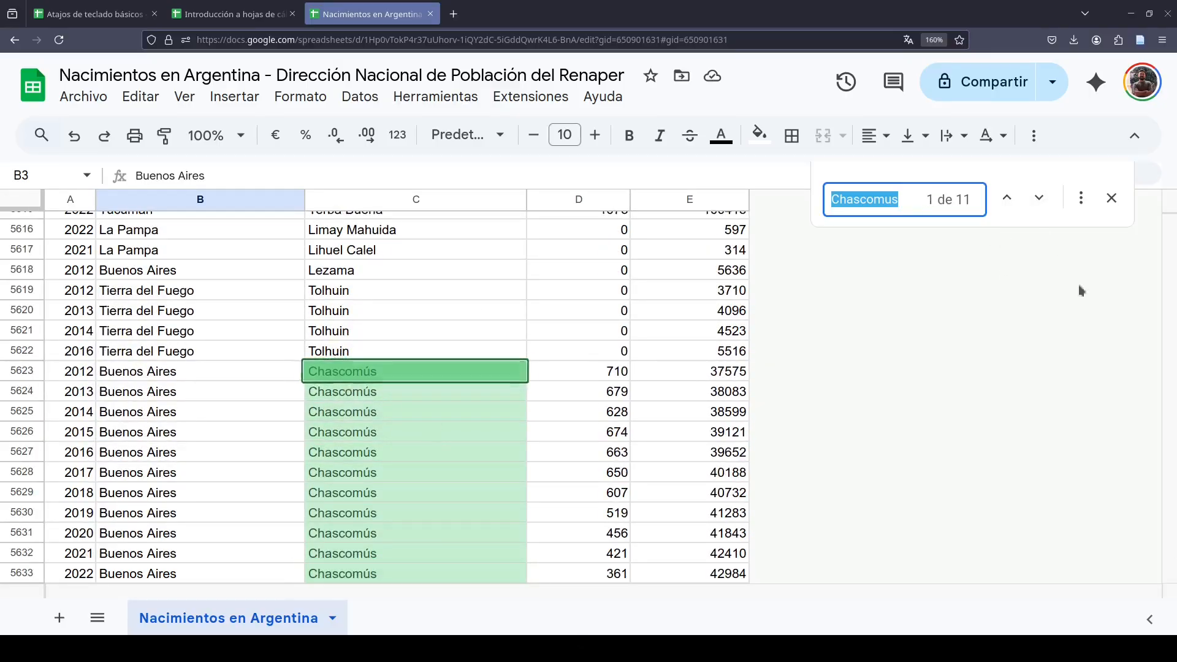
Examine the 2012 Chascomús record in row 5623 by selecting its year, province and department cells
{"action": "scroll", "coordinate": [404, 561], "scroll_direction": "down", "scroll_amount": 2}
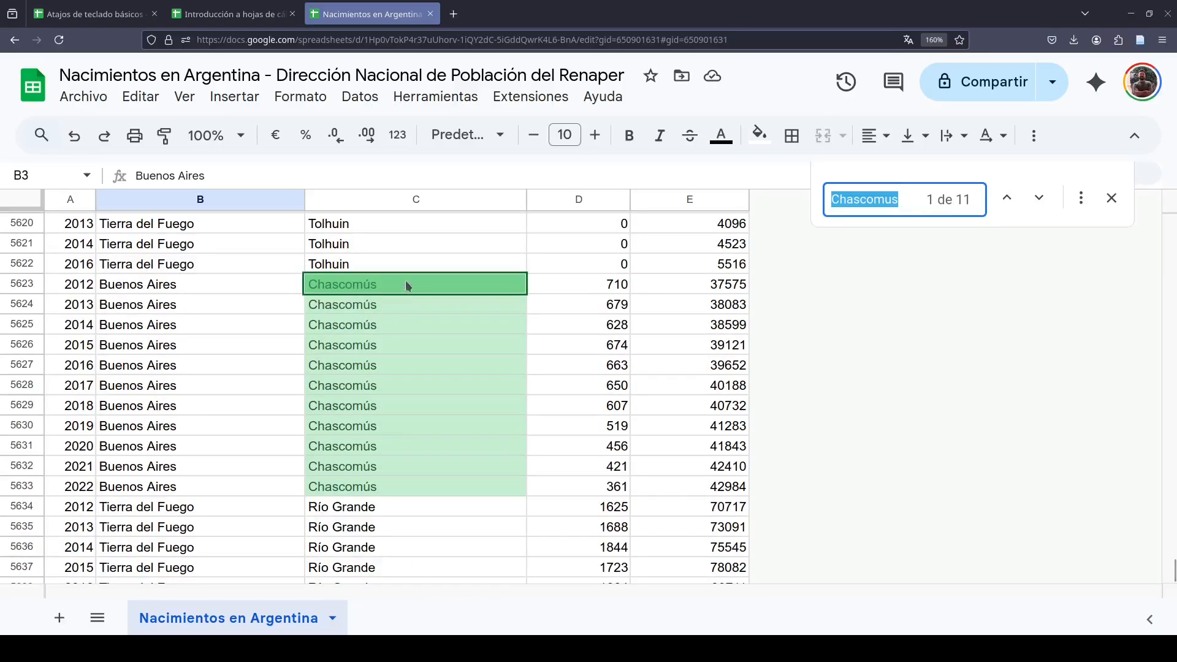
{"action": "left_click", "coordinate": [66, 287]}
{"action": "left_click_drag", "start_coordinate": [67, 287], "coordinate": [381, 286]}
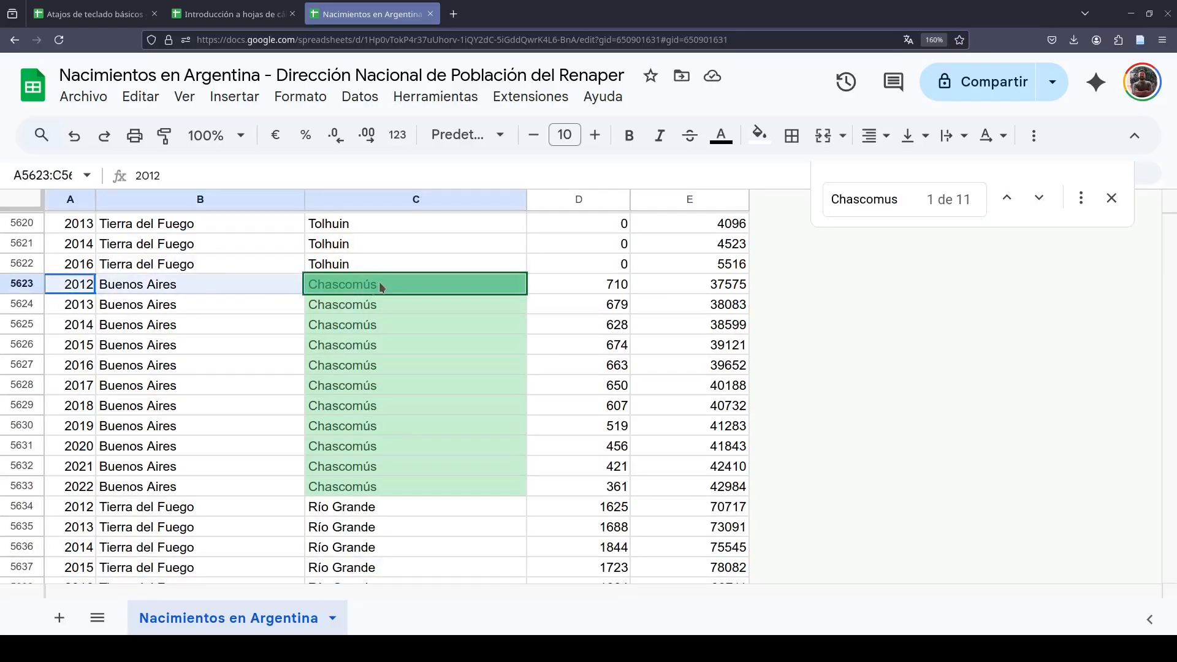
{"action": "left_click", "coordinate": [421, 287]}
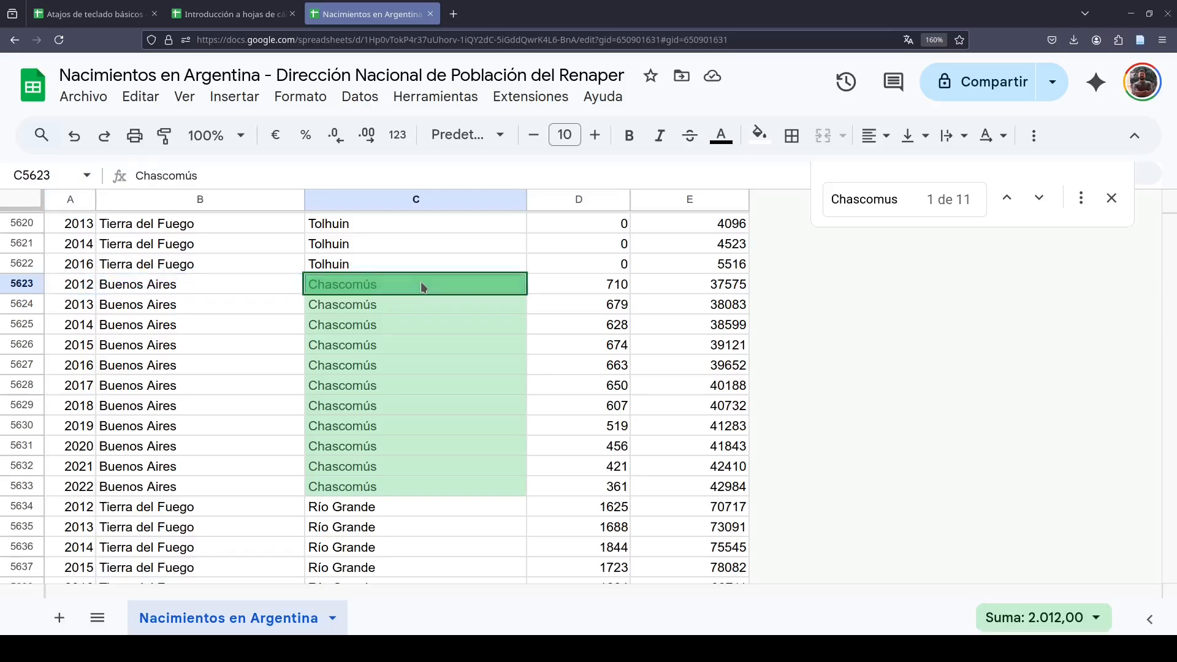
{"action": "left_click", "coordinate": [83, 288]}
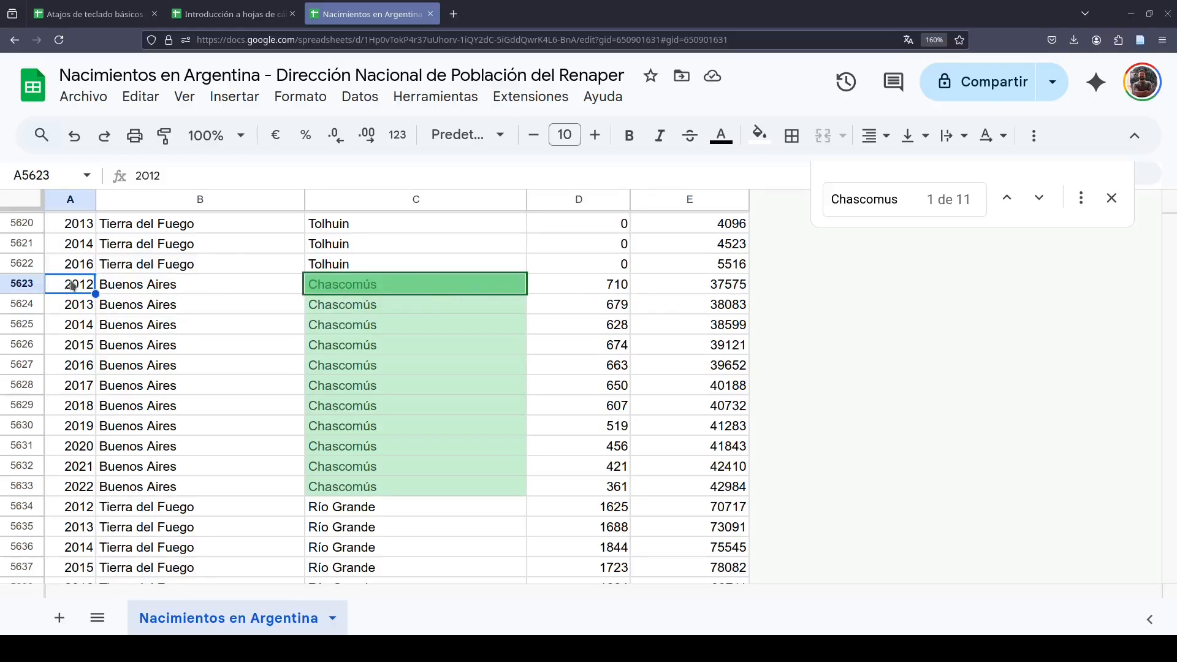
Select the complete 2013 and 2014 Chascomús records in turn, and the 2014 total population cell
{"action": "left_click_drag", "start_coordinate": [89, 304], "coordinate": [705, 303]}
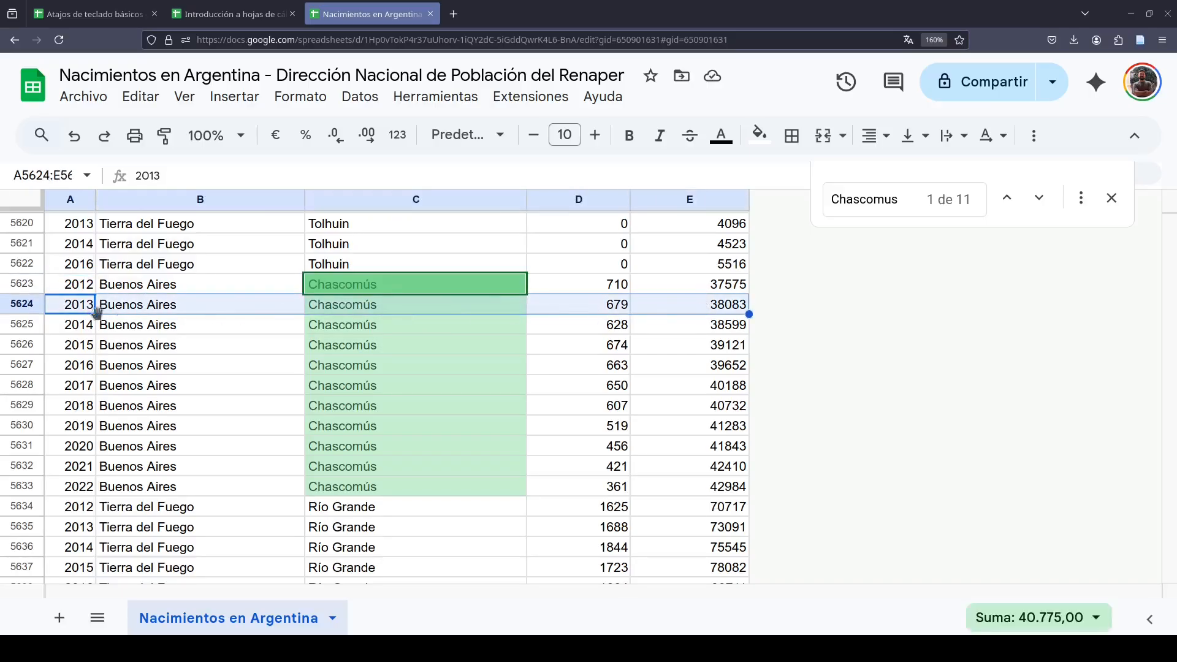
{"action": "left_click_drag", "start_coordinate": [79, 325], "coordinate": [684, 334]}
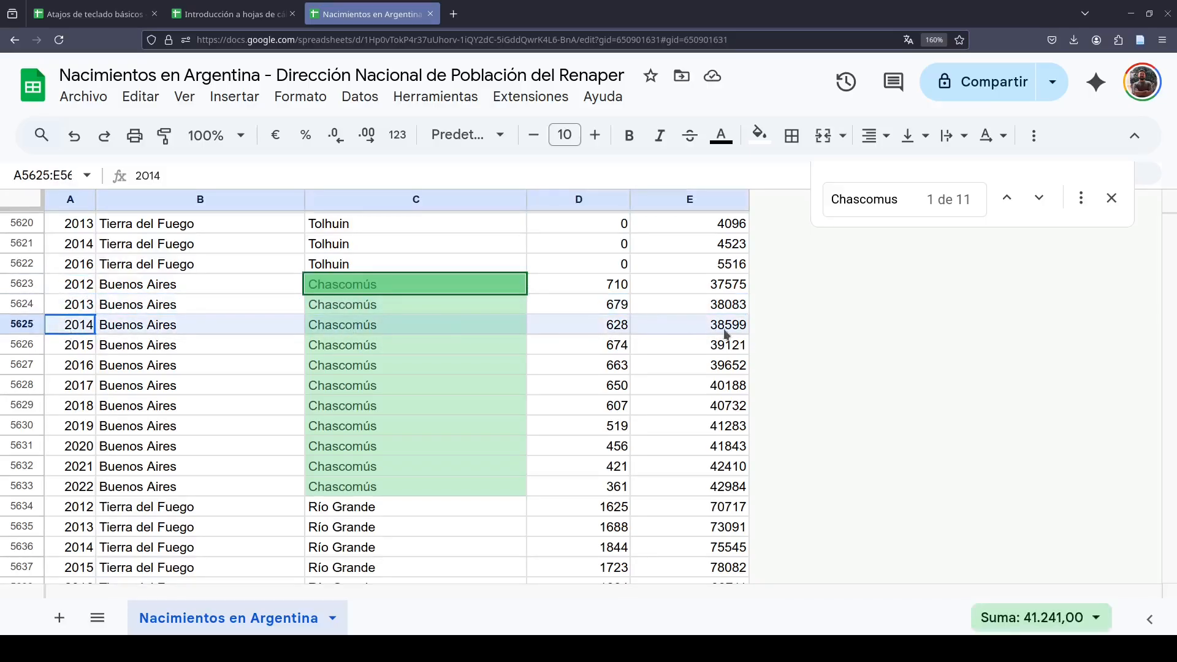
{"action": "left_click_drag", "start_coordinate": [66, 328], "coordinate": [664, 328]}
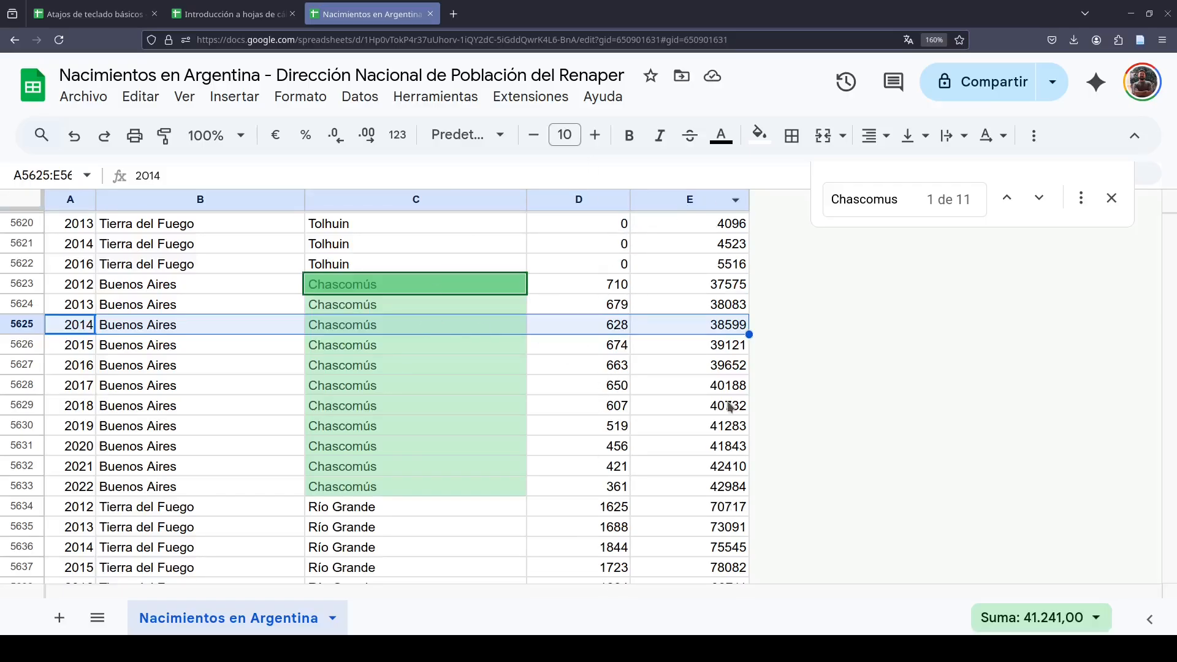
{"action": "left_click", "coordinate": [703, 325]}
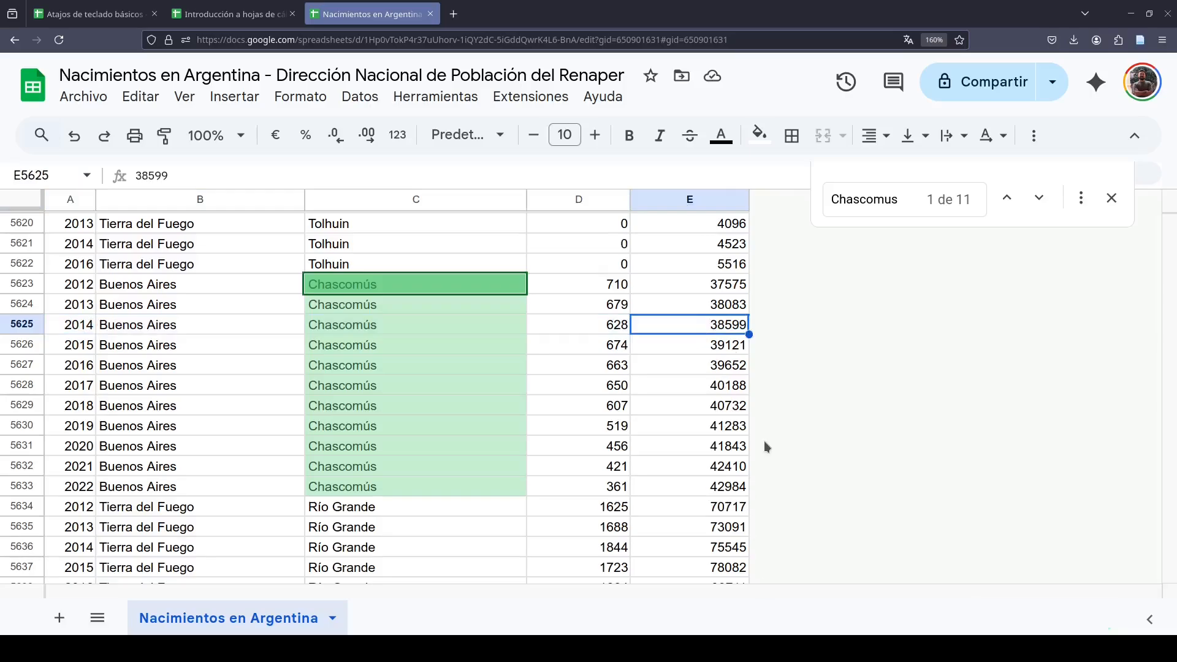
Close the sheet search, browse the last records, and return to the Departamento header
{"action": "key", "text": "ctrl+Up"}
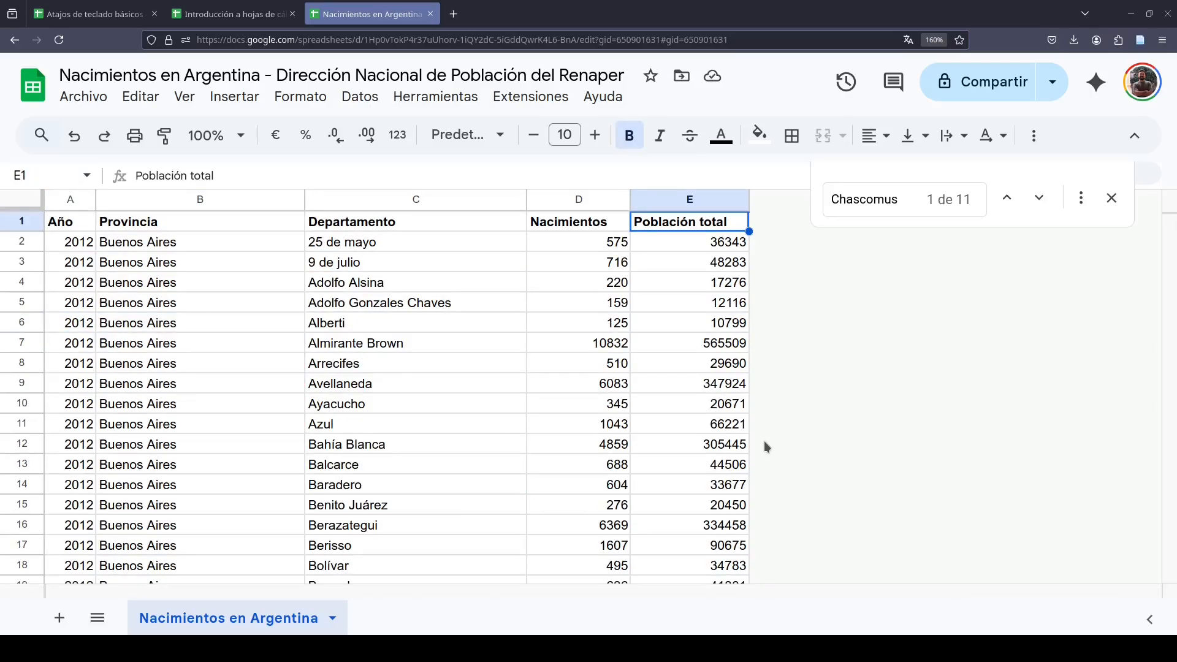
{"action": "left_click", "coordinate": [1112, 197]}
{"action": "scroll", "coordinate": [463, 319], "scroll_direction": "down", "scroll_amount": 5}
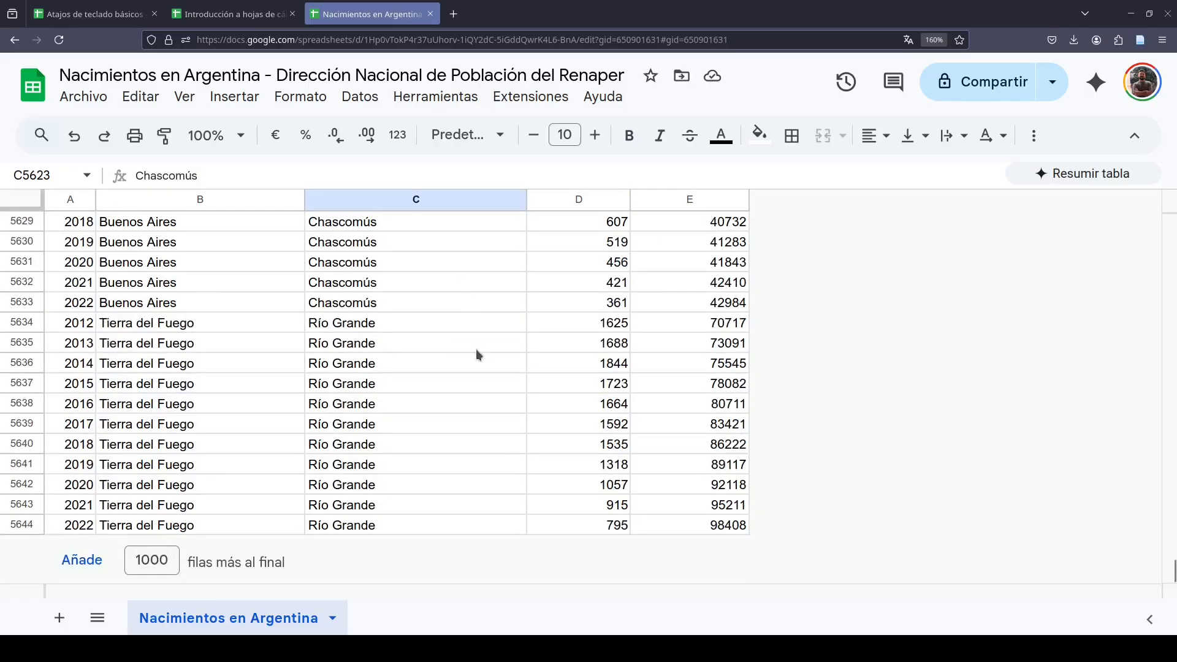
{"action": "scroll", "coordinate": [473, 347], "scroll_direction": "up", "scroll_amount": 20}
{"action": "left_click", "coordinate": [468, 341]}
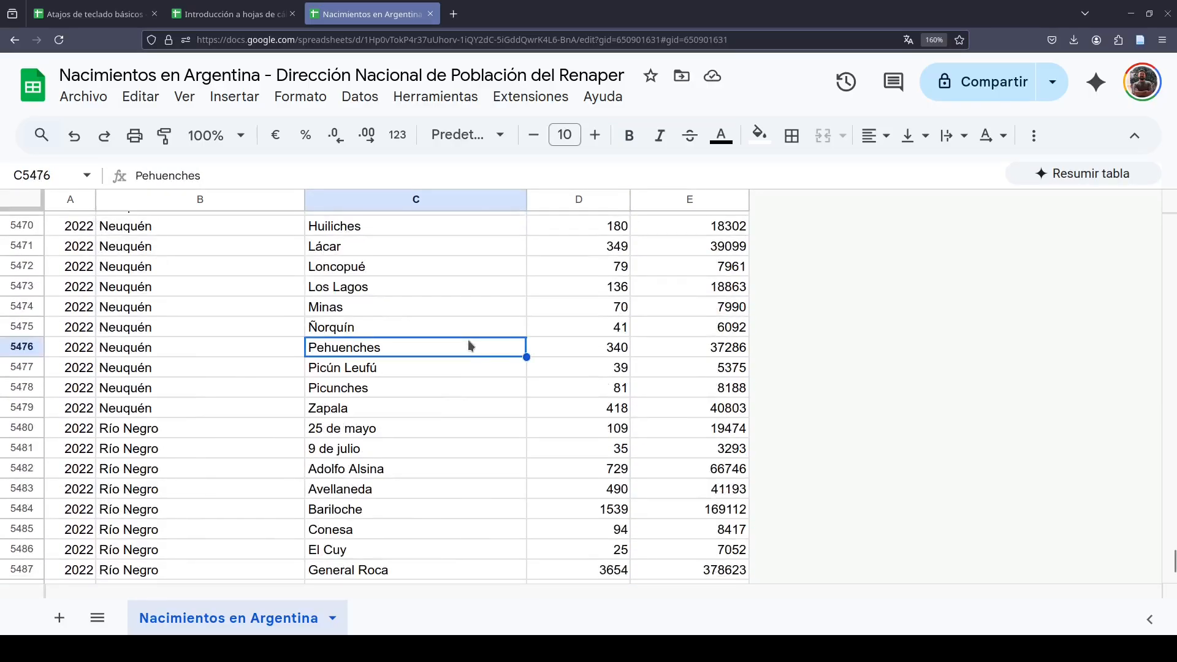
{"action": "key", "text": "ctrl+Up"}
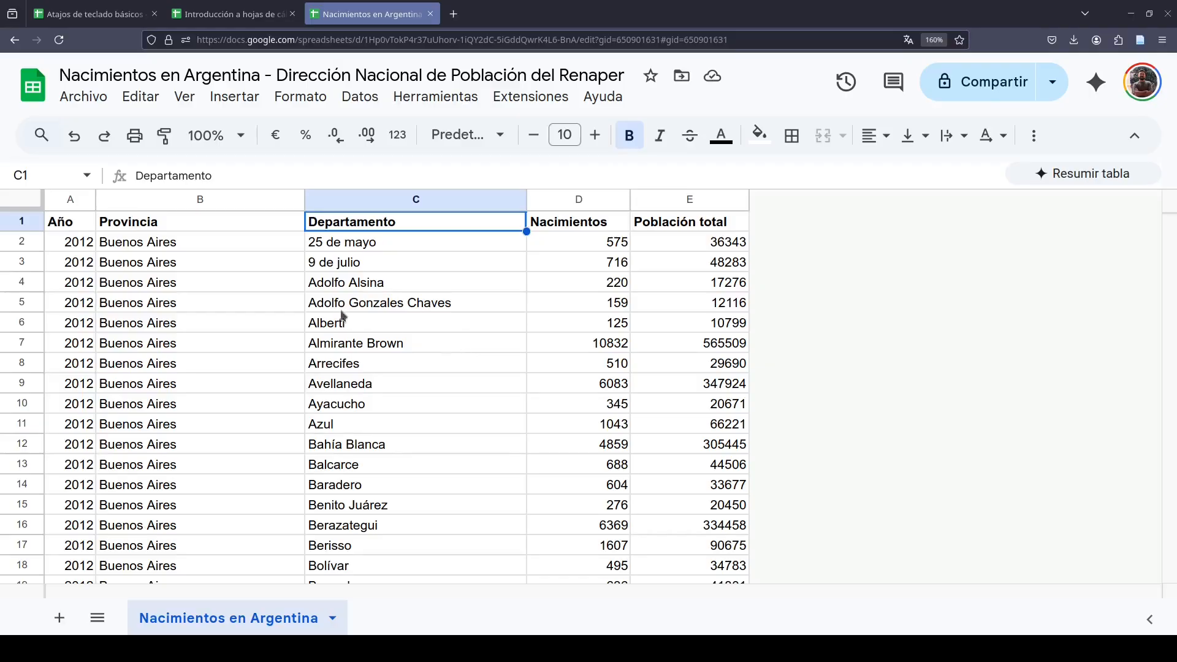
Select the column headers in A1:E1 and freeze the first row of the sheet
{"action": "left_click_drag", "start_coordinate": [67, 223], "coordinate": [696, 224]}
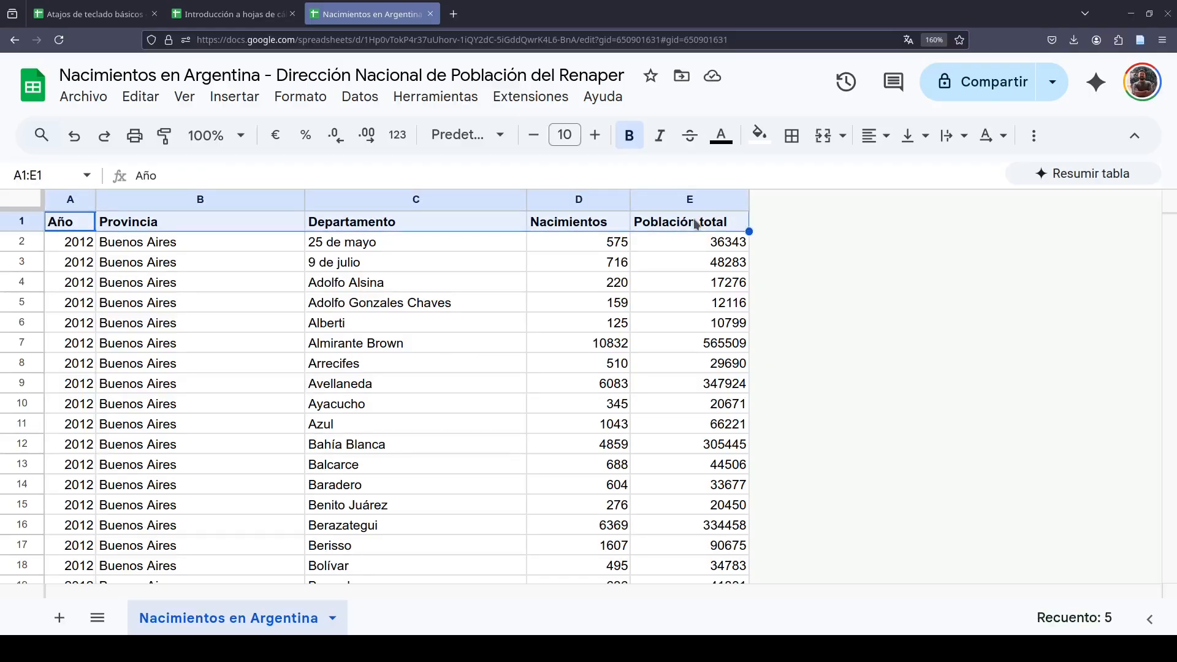
{"action": "left_click", "coordinate": [184, 97]}
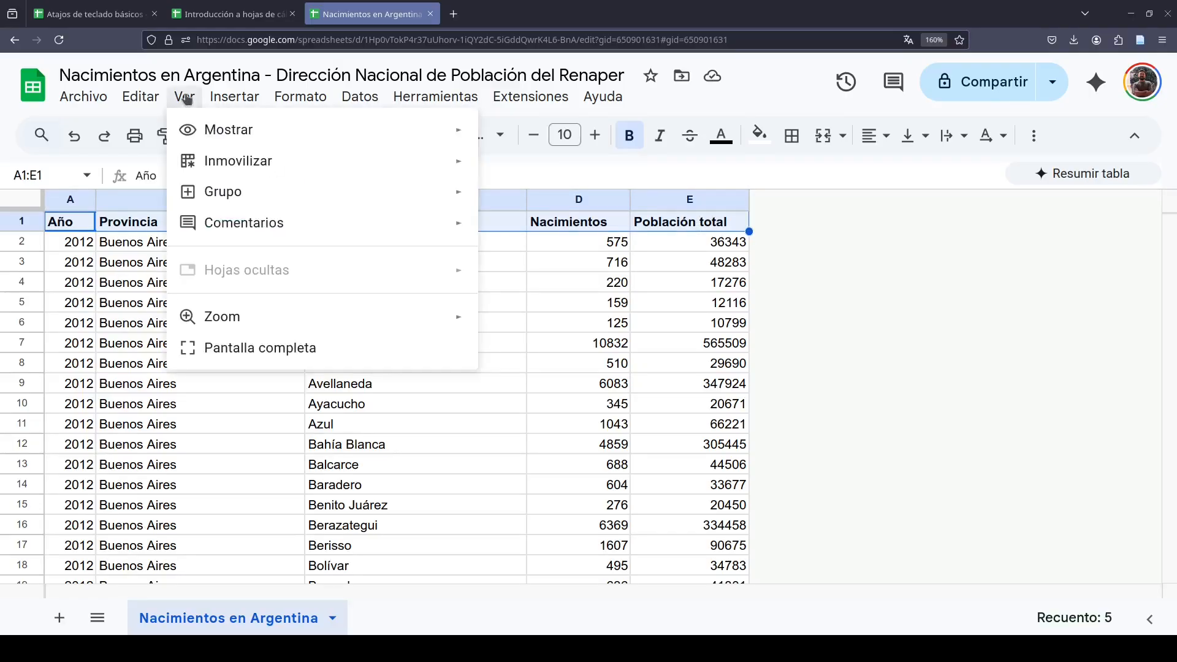
{"action": "left_click", "coordinate": [185, 98]}
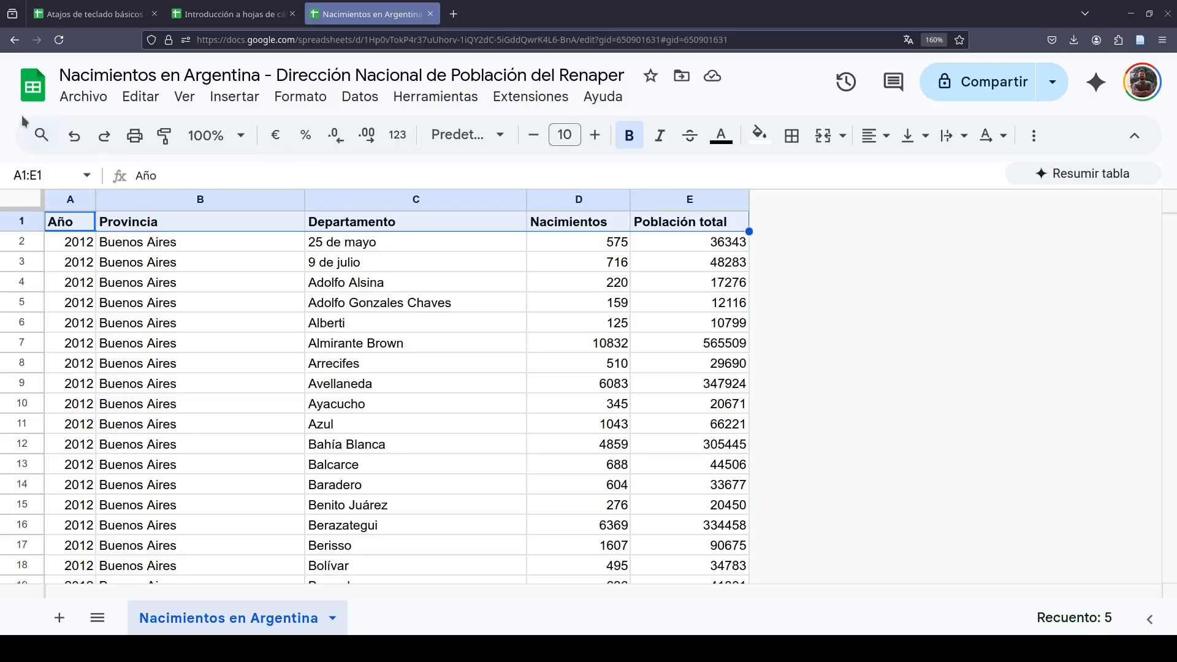
{"action": "left_click", "coordinate": [68, 97]}
{"action": "left_click", "coordinate": [135, 98]}
{"action": "left_click", "coordinate": [184, 99]}
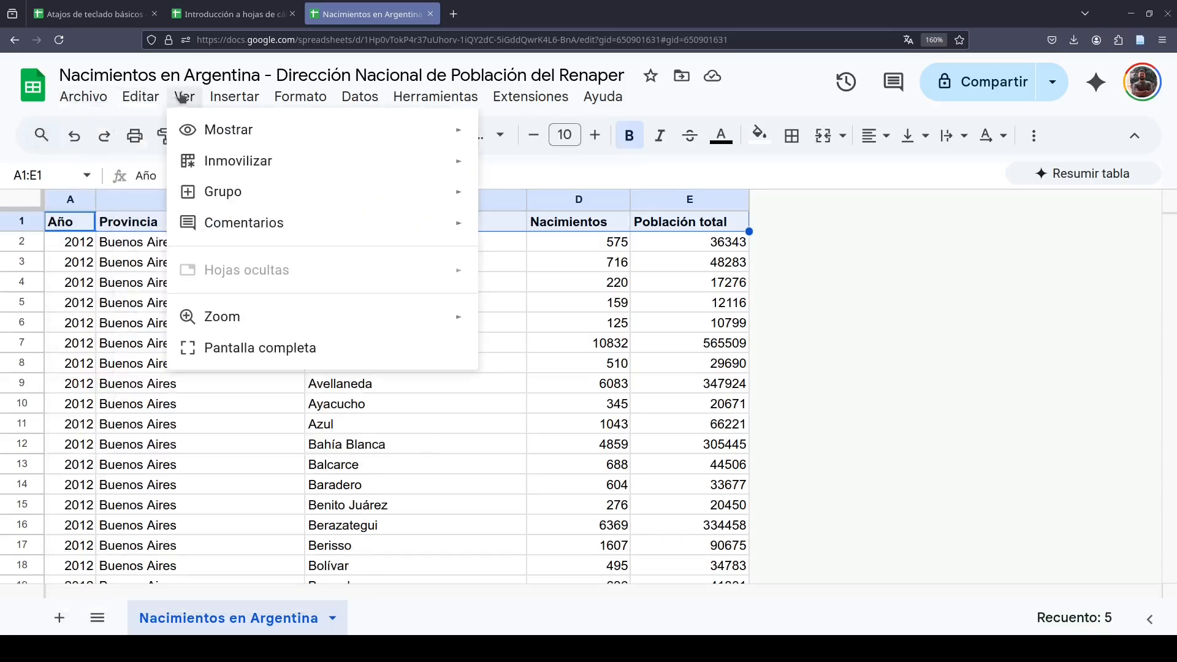
{"action": "mouse_move", "coordinate": [302, 98]}
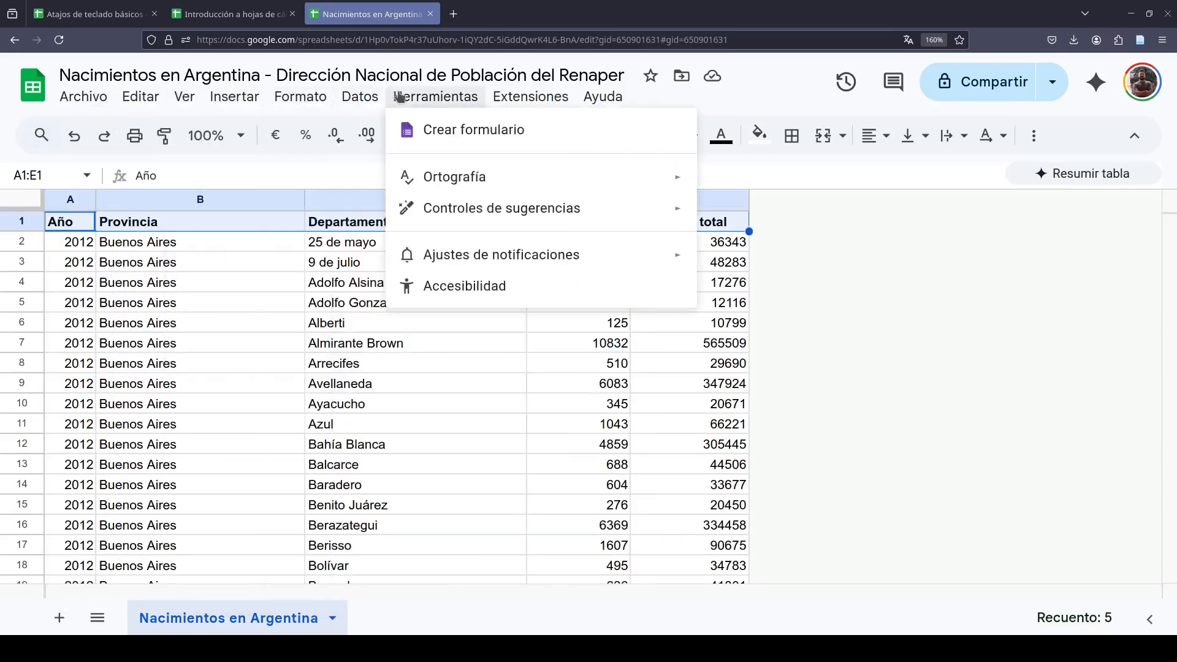
{"action": "mouse_move", "coordinate": [216, 95]}
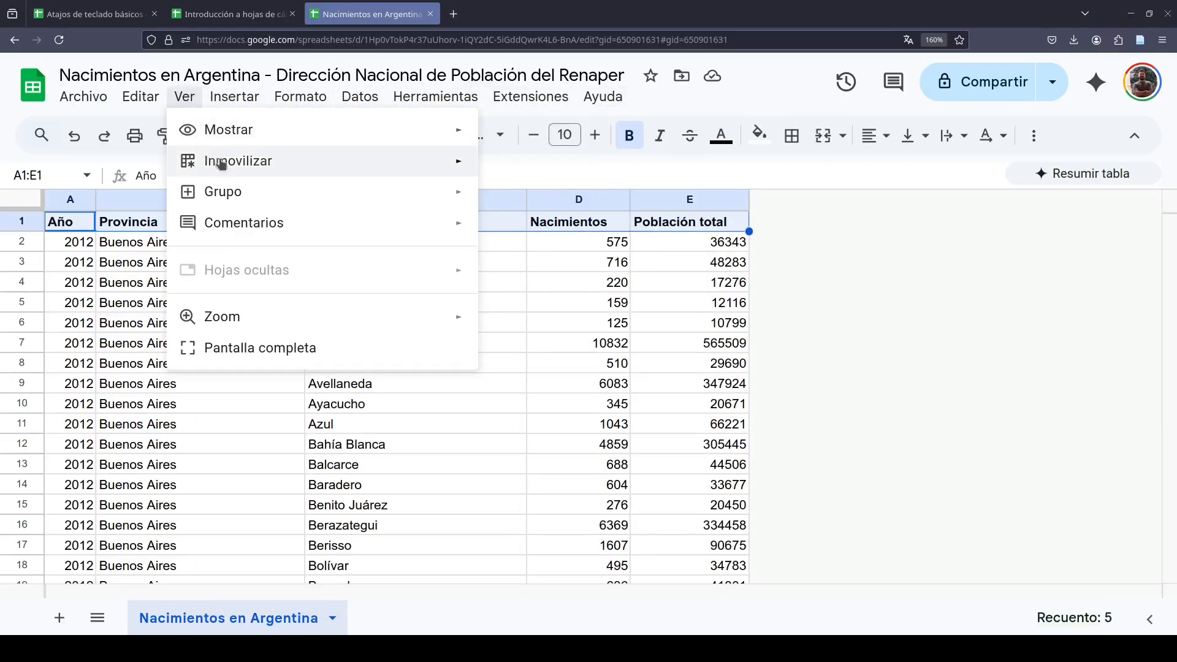
{"action": "mouse_move", "coordinate": [222, 165]}
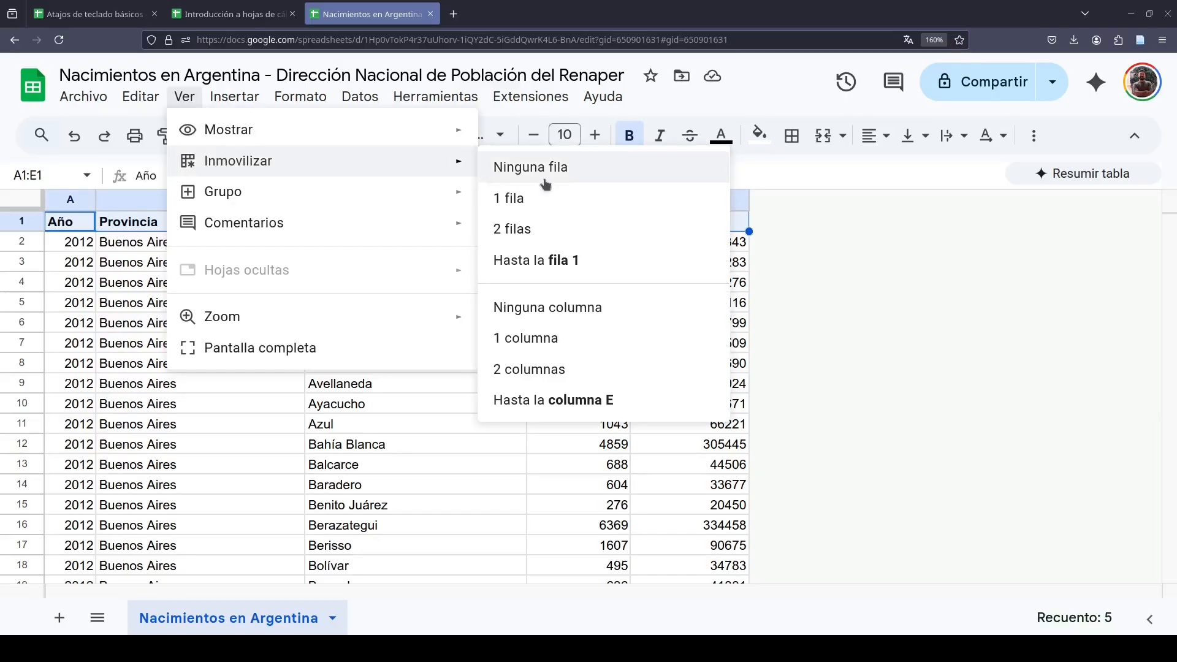
{"action": "left_click", "coordinate": [574, 196]}
Browse down through the 2012 records to check the frozen headers, and select the Tres de Febrero cell
{"action": "scroll", "coordinate": [149, 353], "scroll_direction": "down", "scroll_amount": 2}
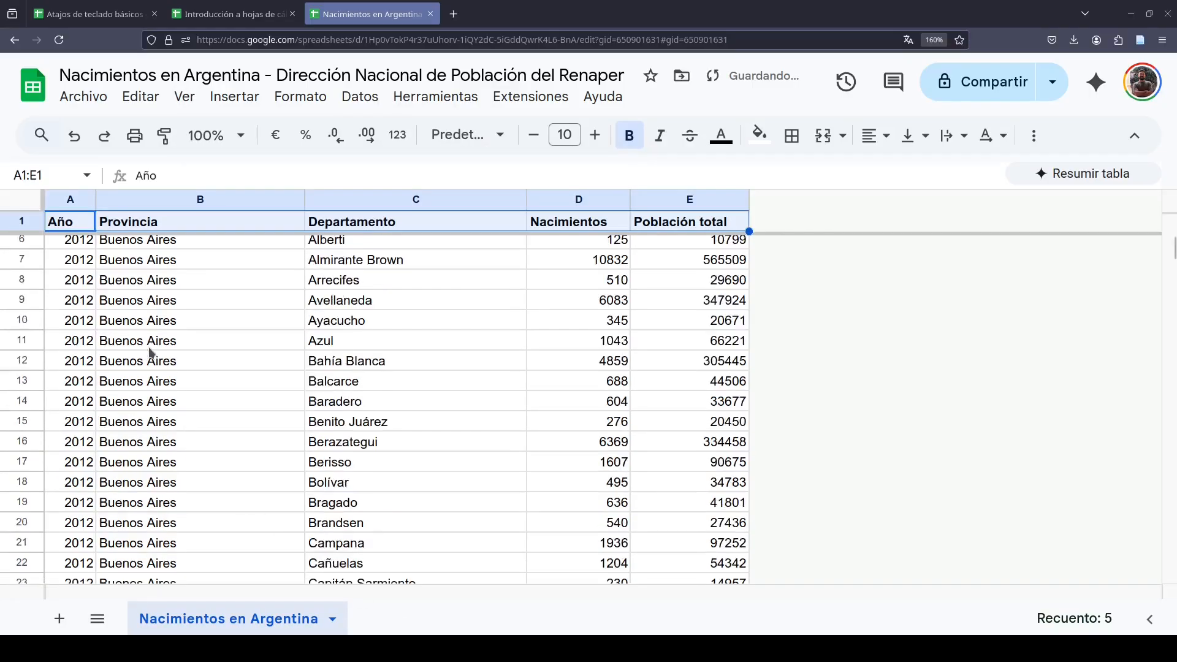
{"action": "left_click", "coordinate": [166, 287]}
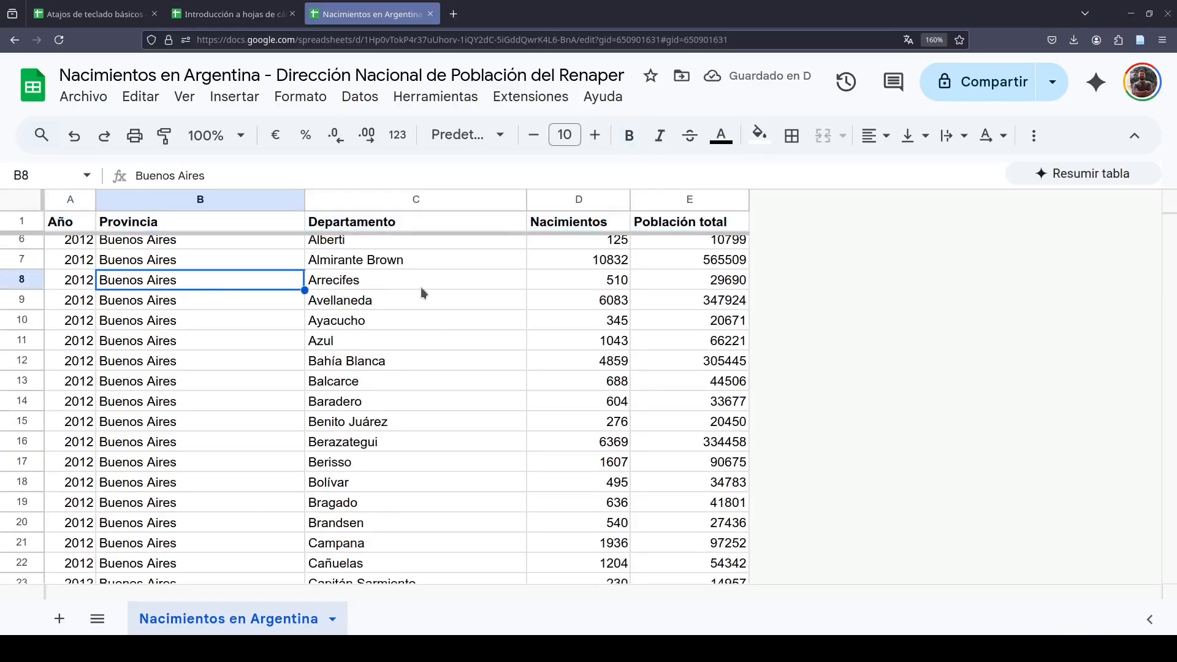
{"action": "scroll", "coordinate": [421, 292], "scroll_direction": "down", "scroll_amount": 20}
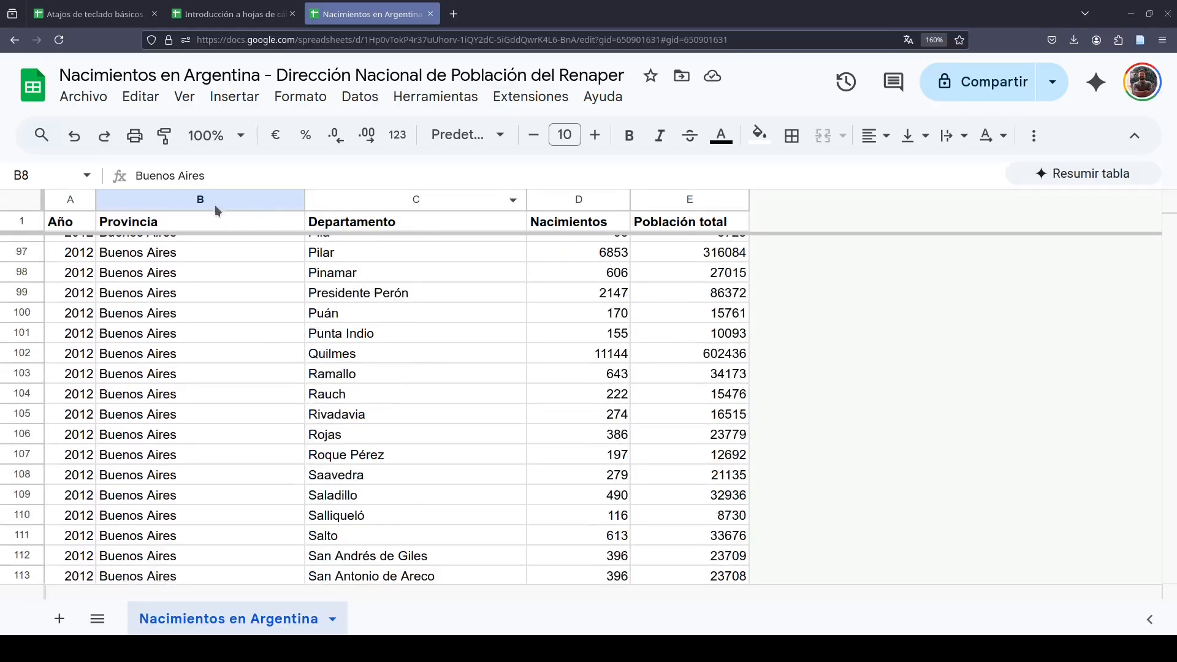
{"action": "scroll", "coordinate": [485, 401], "scroll_direction": "down", "scroll_amount": 10}
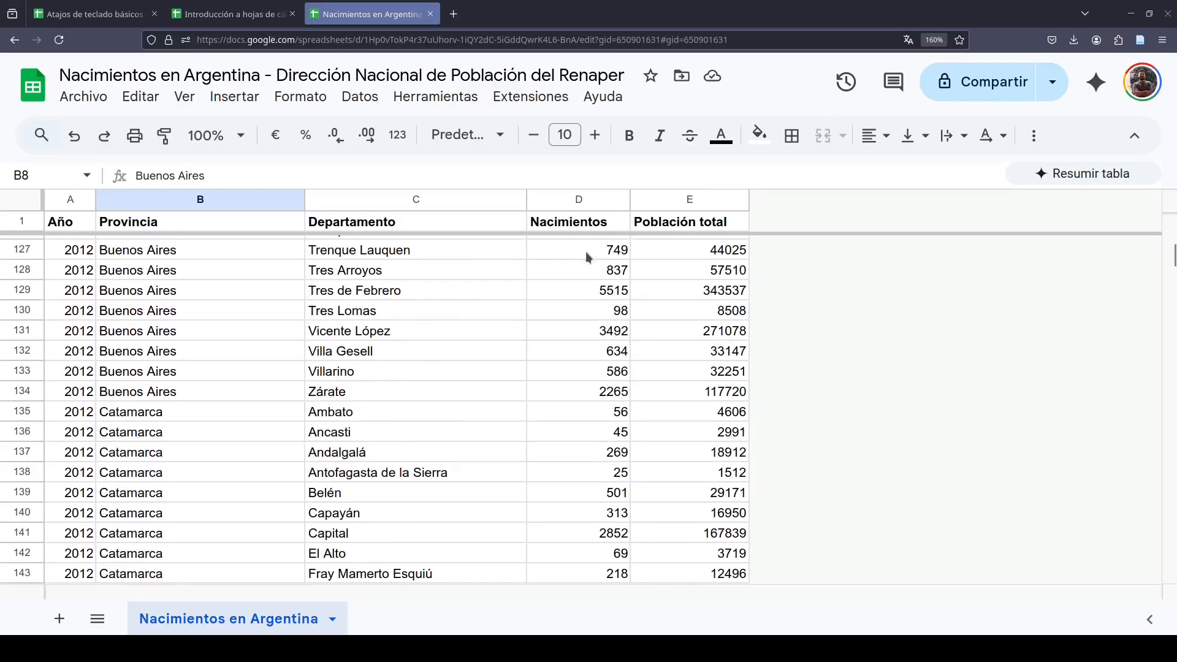
{"action": "left_click", "coordinate": [331, 295]}
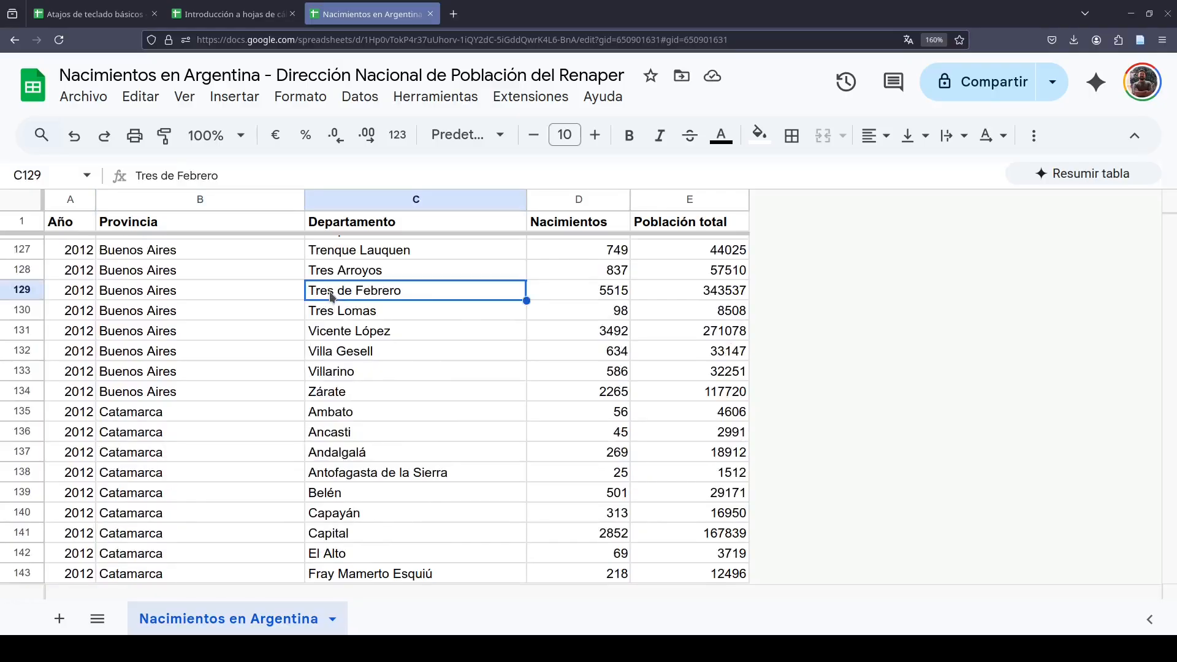
Search the sheet for Chascomús, view the matching records, and close the search
{"action": "key", "text": "ctrl+f"}
{"action": "type", "text": "Chasco"}
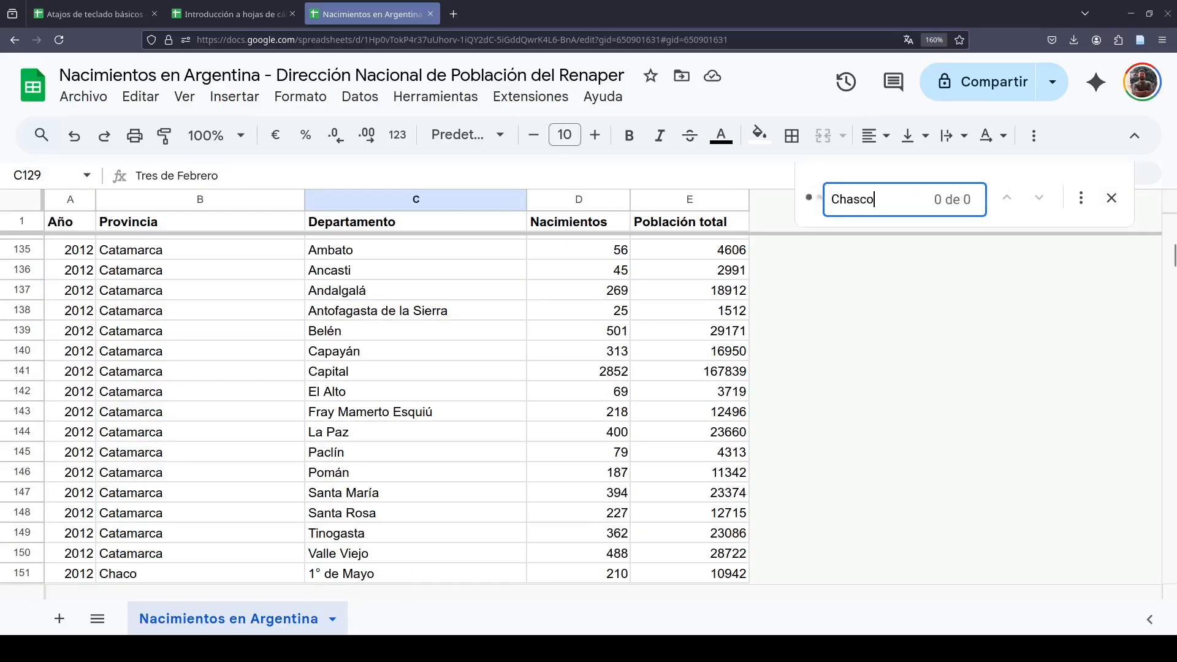
{"action": "type", "text": "mús"}
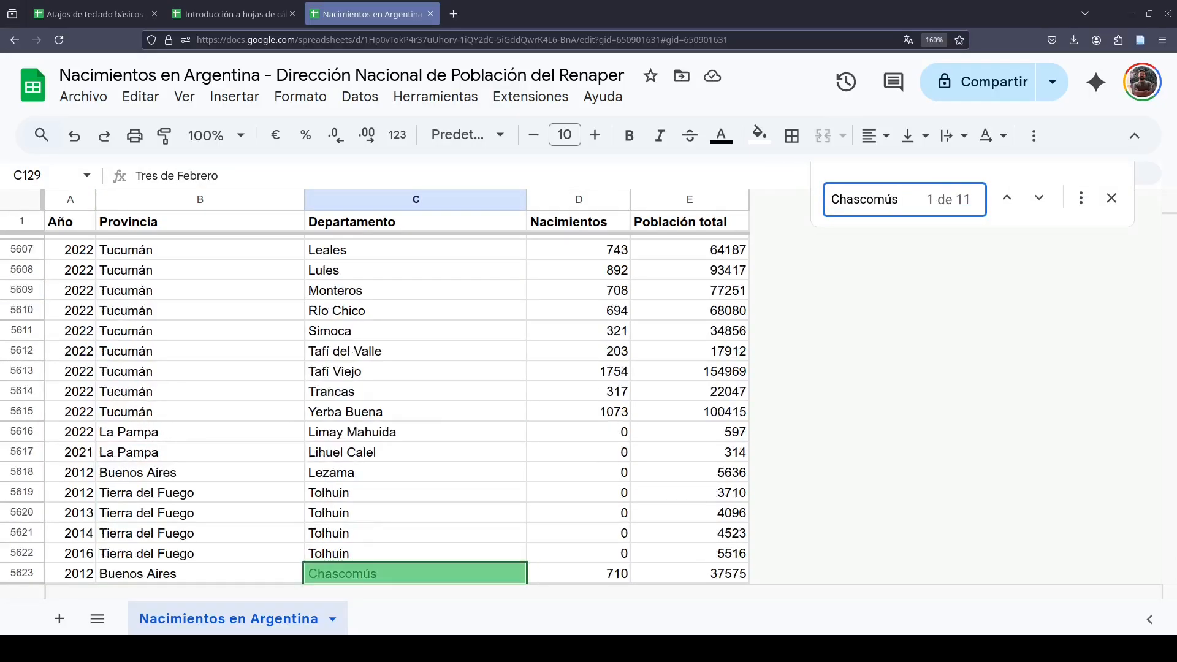
{"action": "scroll", "coordinate": [439, 398], "scroll_direction": "down", "scroll_amount": 5}
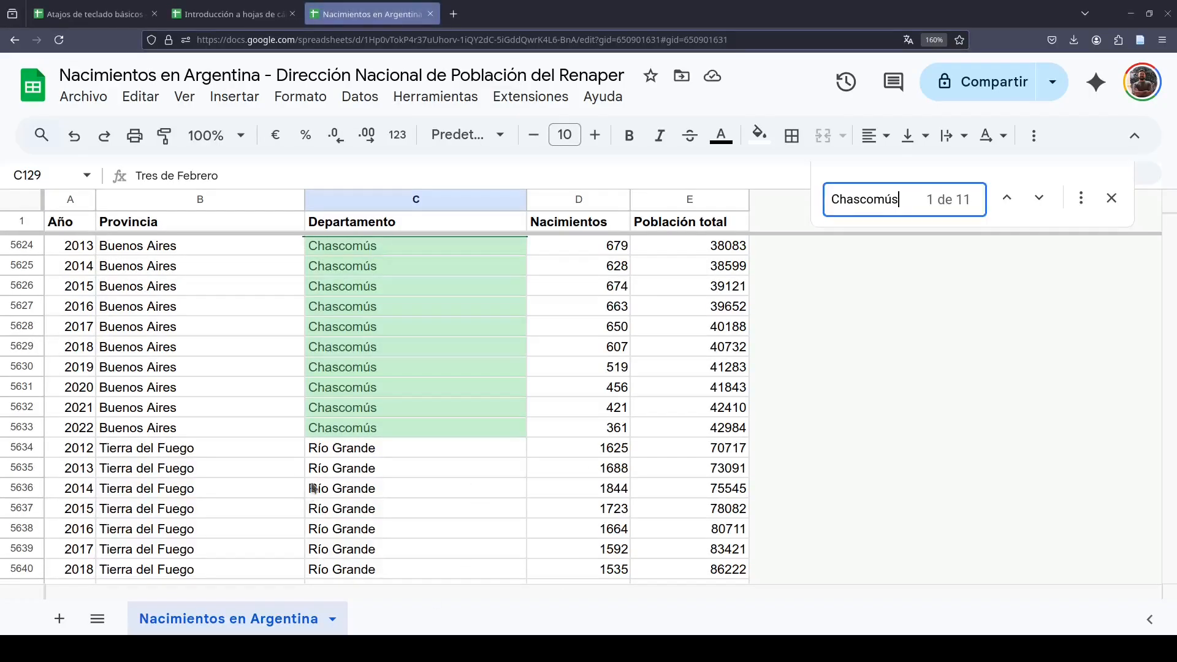
{"action": "left_click", "coordinate": [1111, 197]}
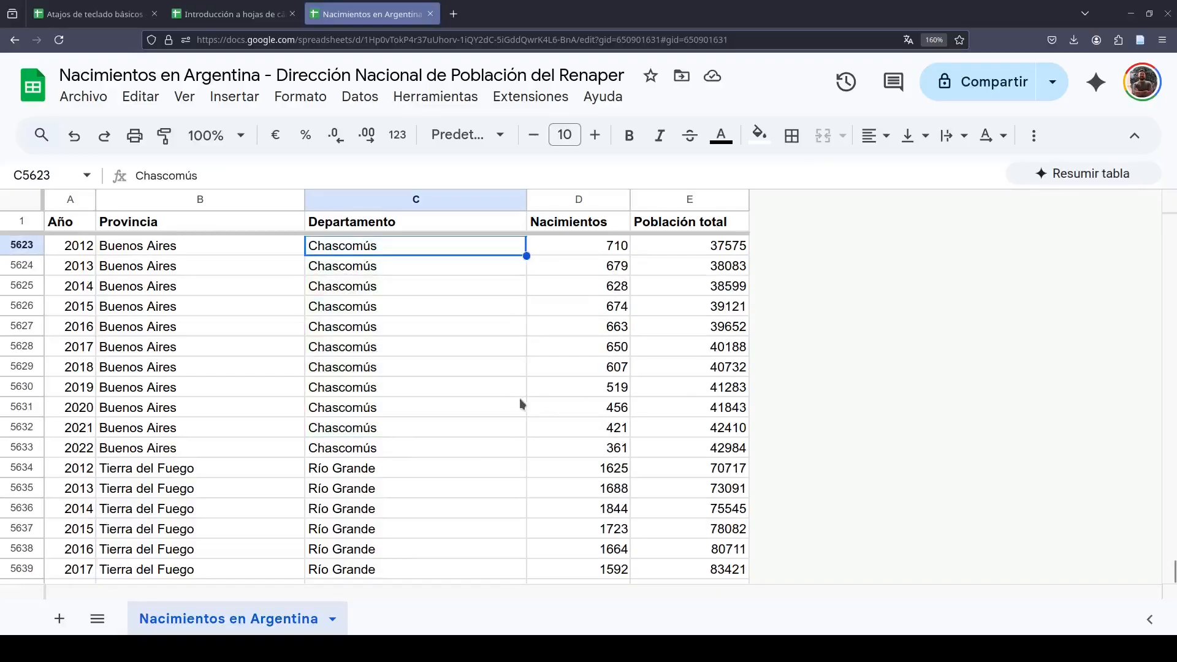
Replace every occurrence of Buenos Aires with BSAS across all sheets using Find and Replace
{"action": "left_click", "coordinate": [469, 332]}
{"action": "key", "text": "ctrl+h"}
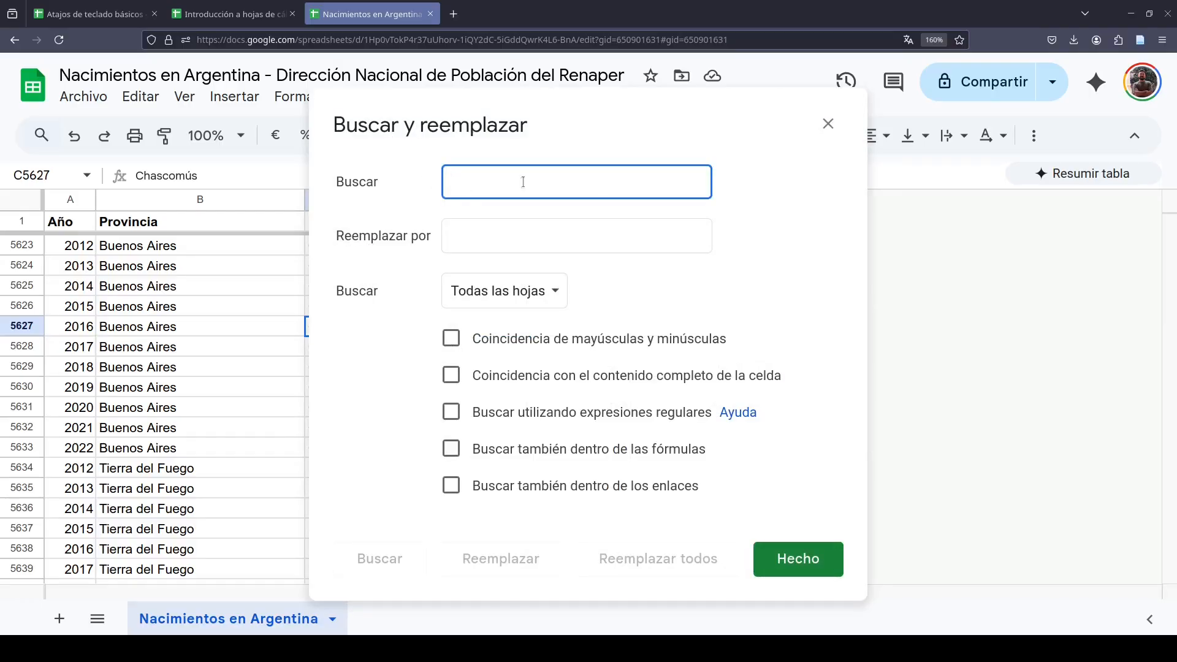
{"action": "type", "text": "Buenos Aires"}
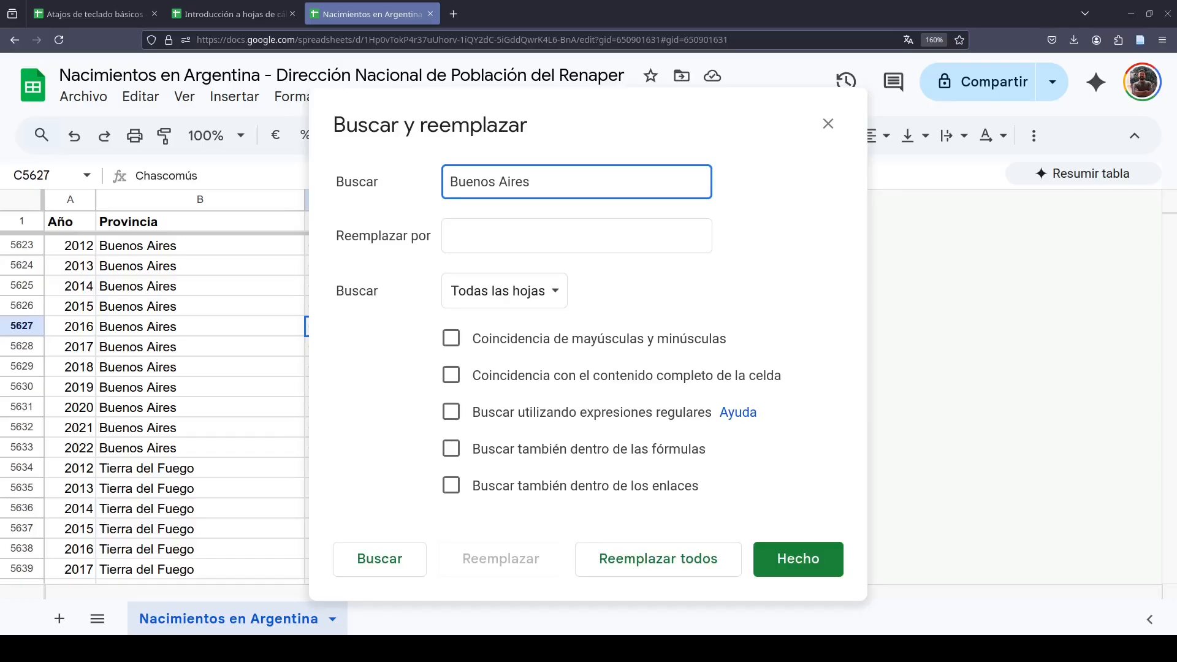
{"action": "key", "text": "Tab"}
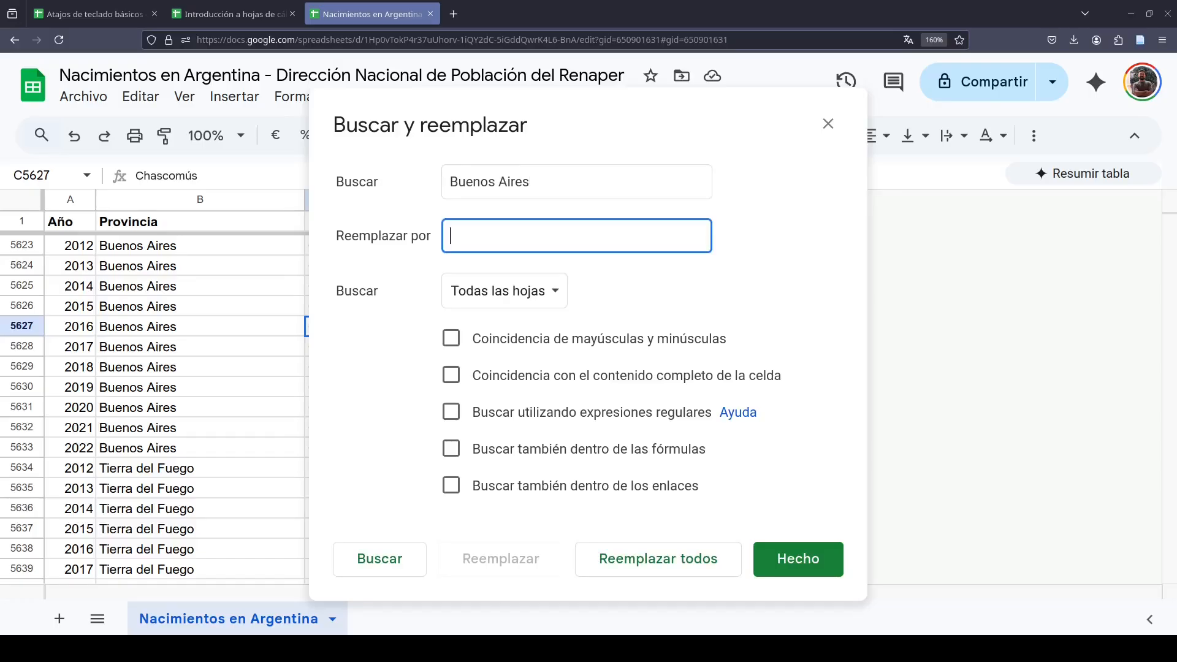
{"action": "type", "text": "BSAS"}
{"action": "left_click_drag", "start_coordinate": [484, 237], "coordinate": [342, 229]}
{"action": "left_click", "coordinate": [673, 563]}
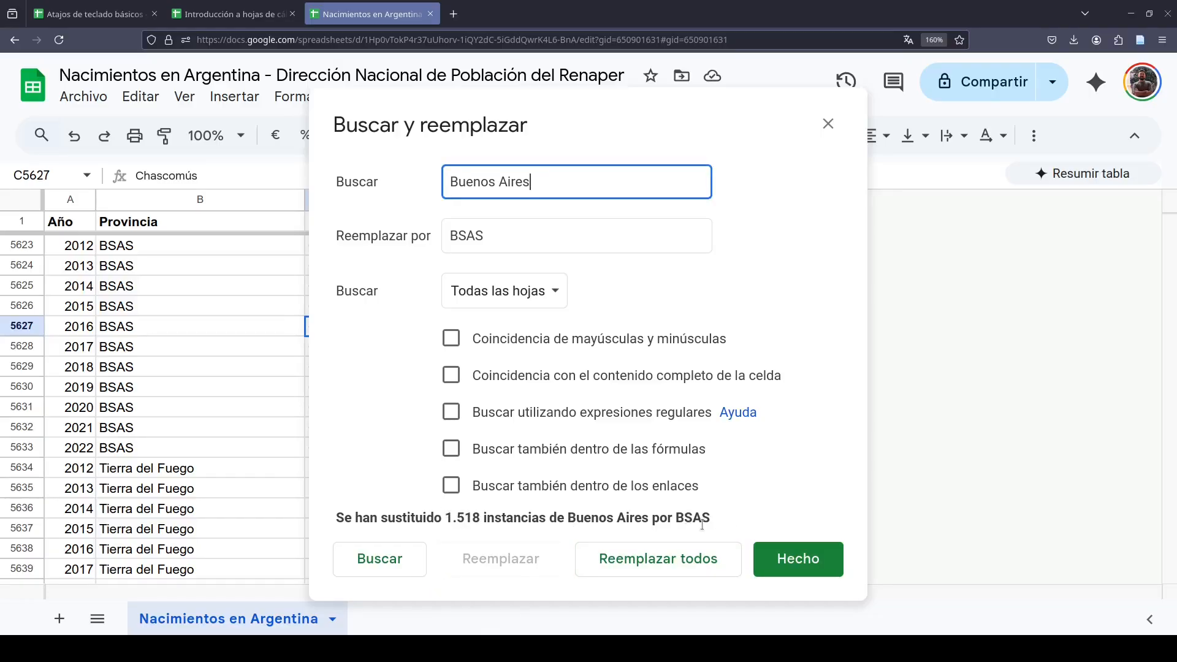
{"action": "left_click", "coordinate": [790, 546]}
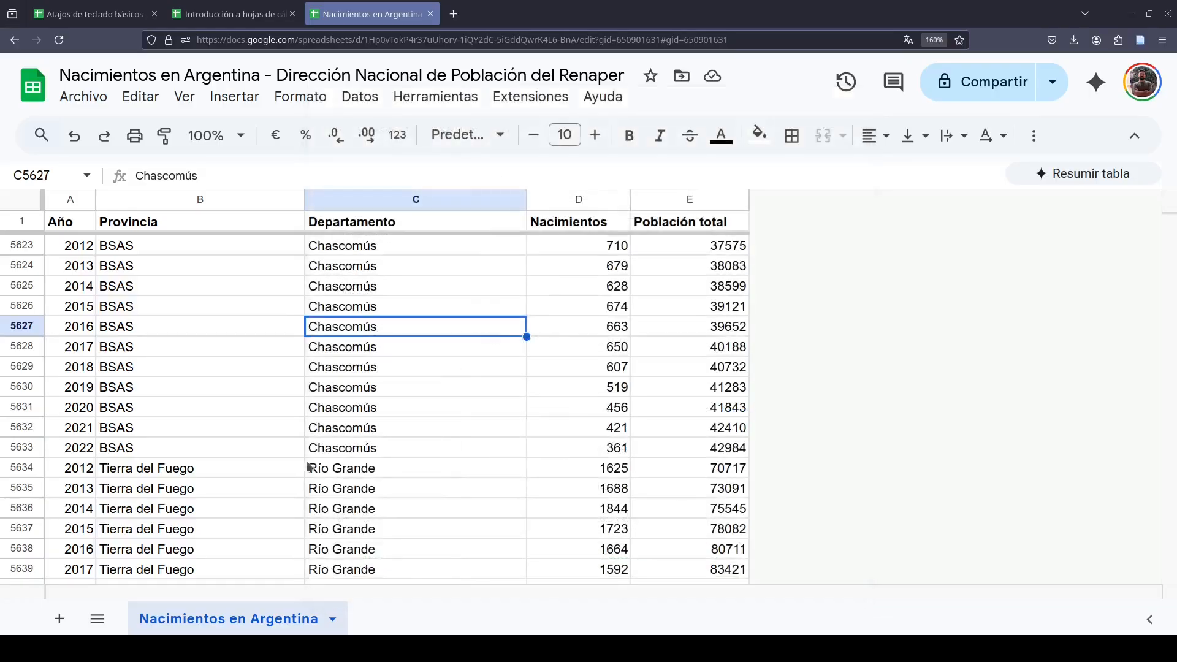
Undo the BSAS replacement, trying a redo in between, to restore the Buenos Aires province names
{"action": "right_click", "coordinate": [250, 318]}
{"action": "left_click", "coordinate": [249, 315]}
{"action": "left_click", "coordinate": [345, 310]}
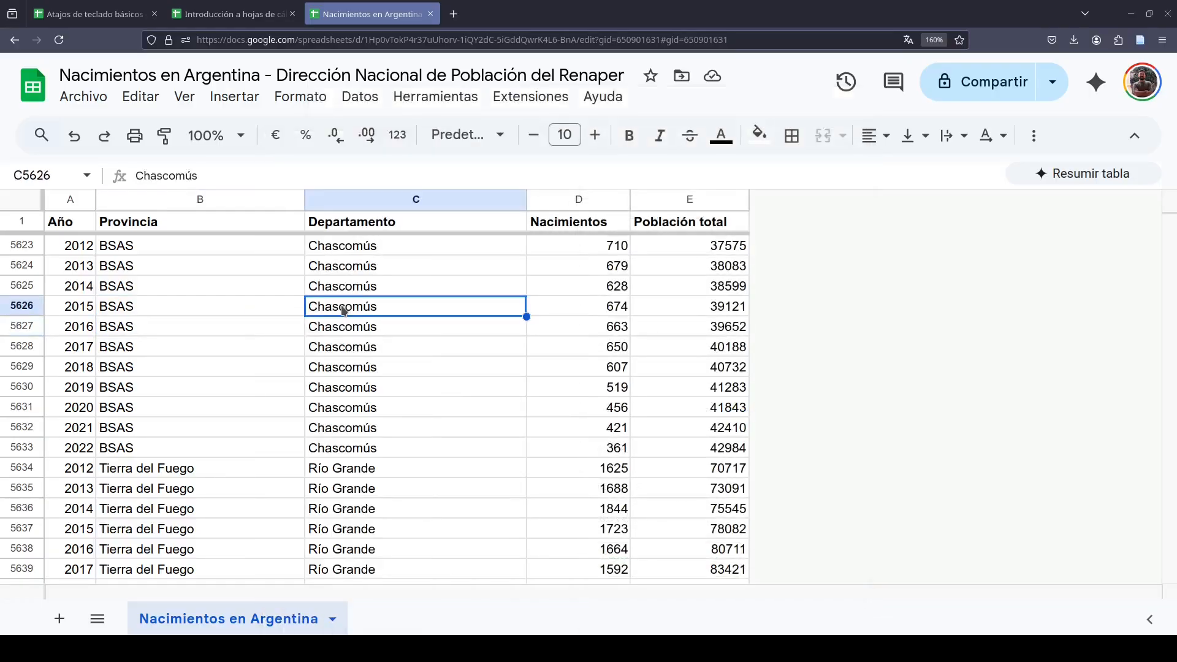
{"action": "key", "text": "ctrl+z"}
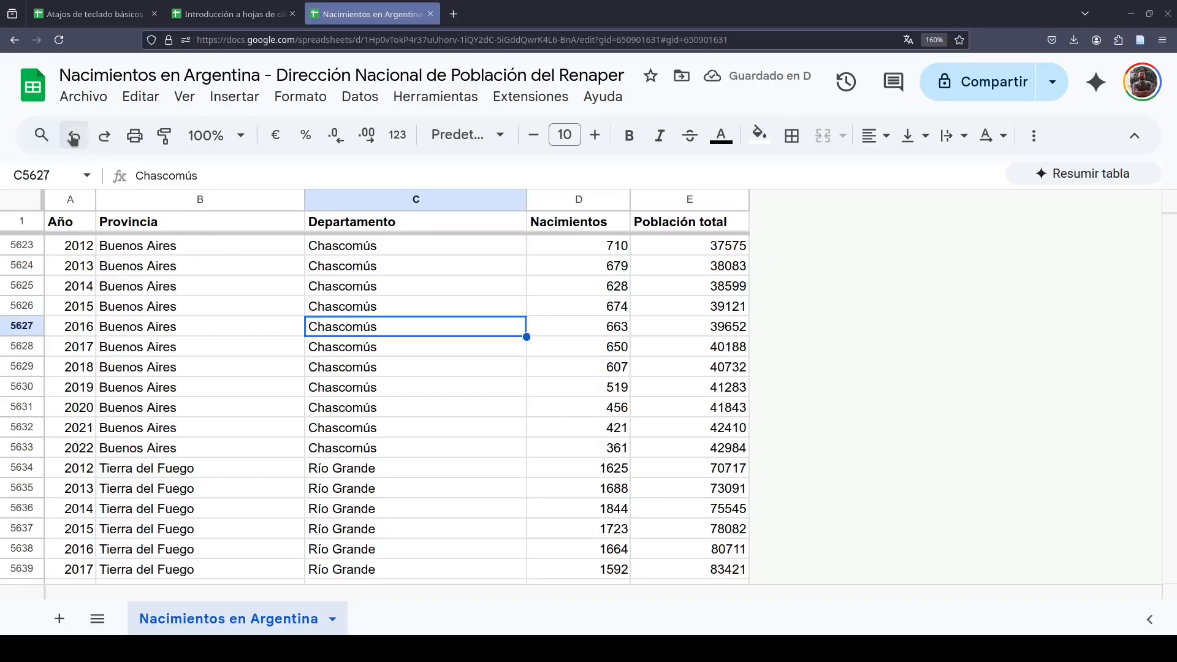
{"action": "left_click", "coordinate": [101, 138]}
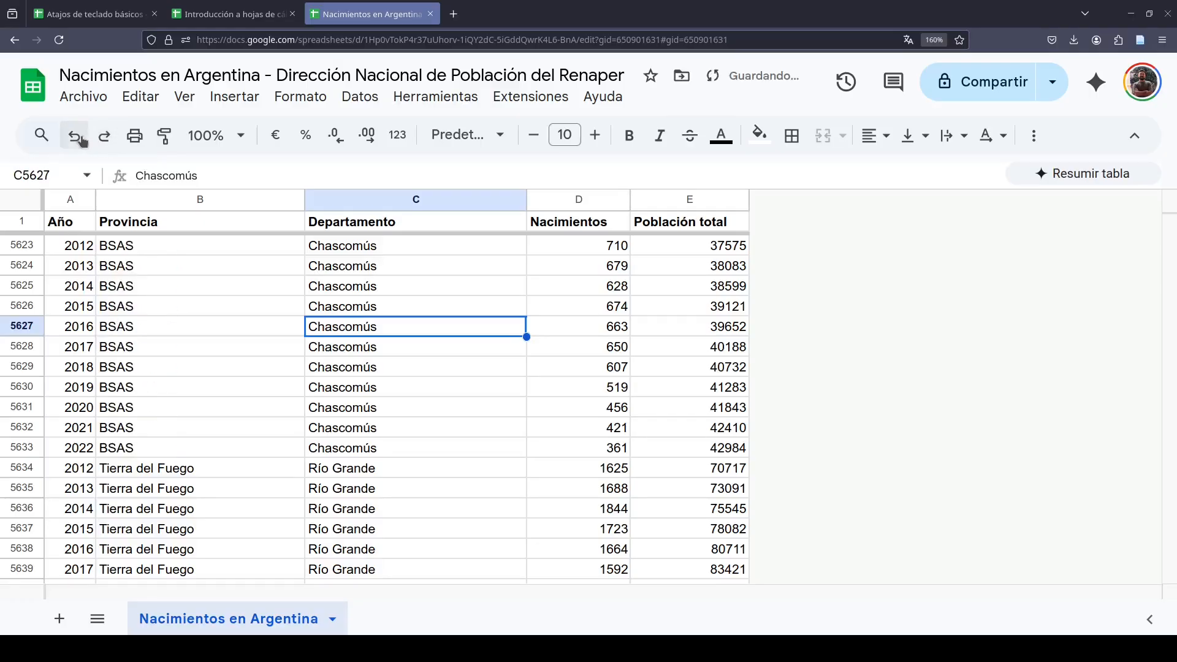
{"action": "left_click", "coordinate": [79, 137]}
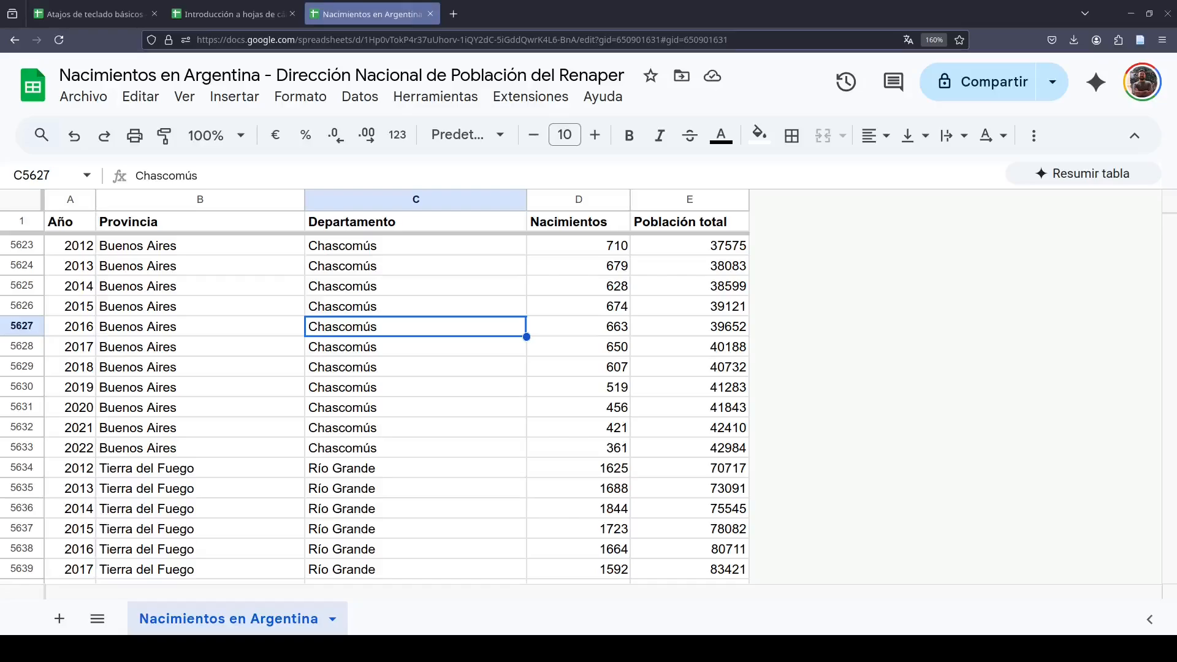
Select the whole table from the Año header, A1:E5644, and create a filter on it
{"action": "key", "text": "ctrl+Up"}
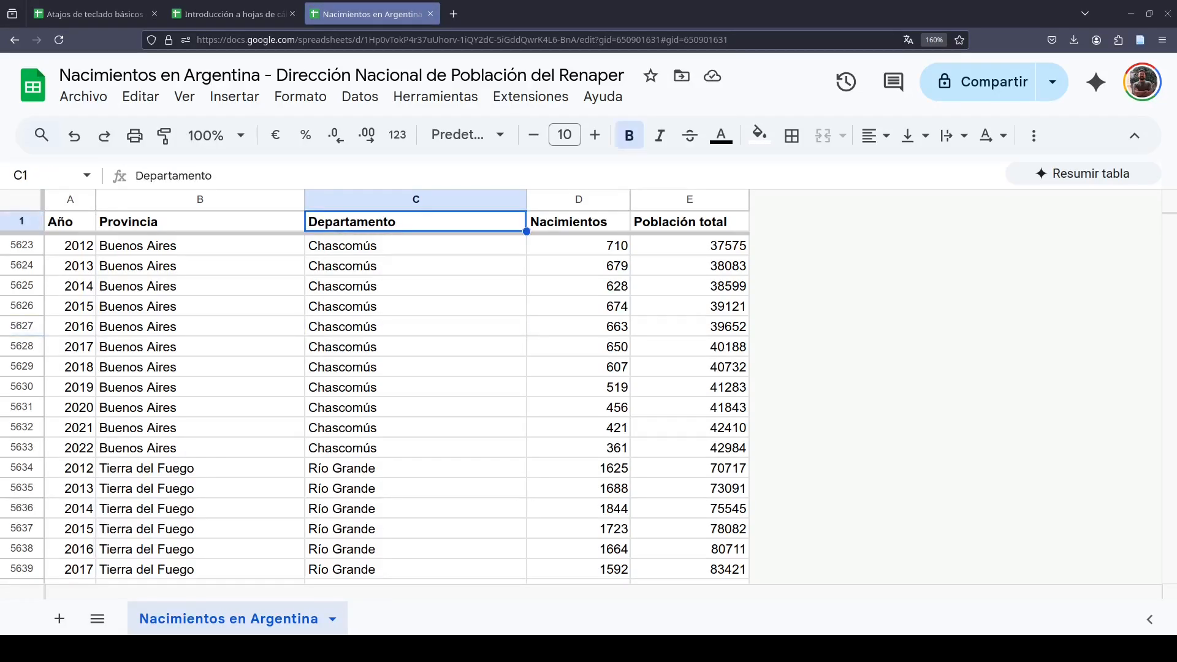
{"action": "key", "text": "Left"}
{"action": "key", "text": "Left"}
{"action": "key", "text": "ctrl+shift+Right"}
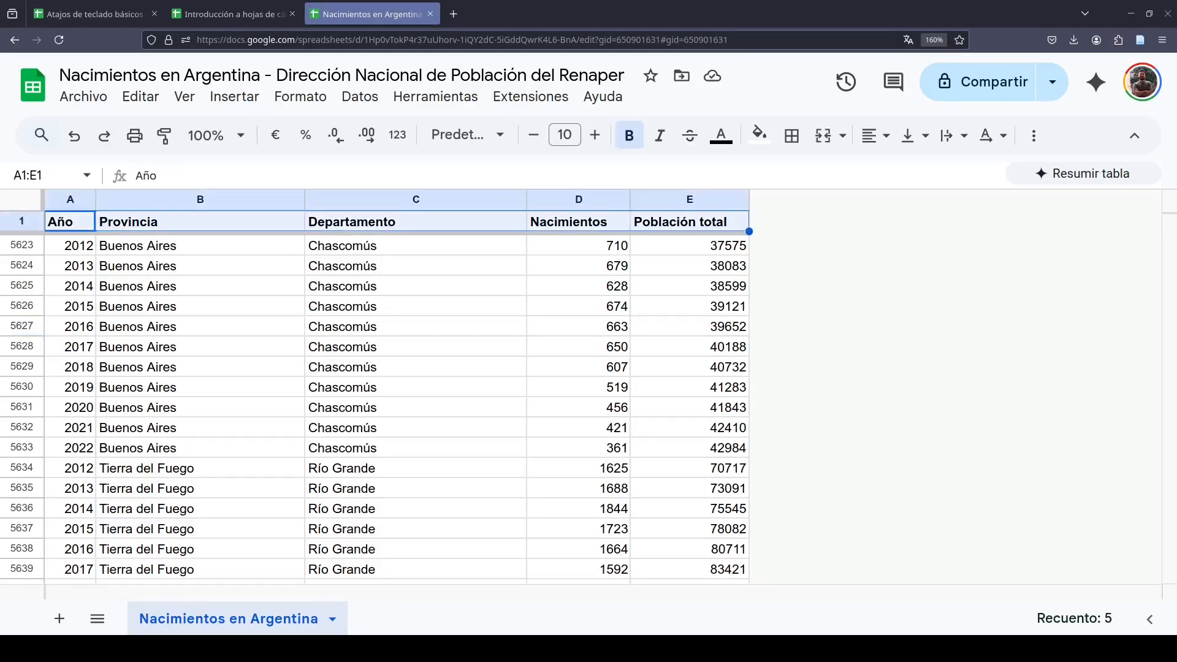
{"action": "key", "text": "ctrl+shift+Down"}
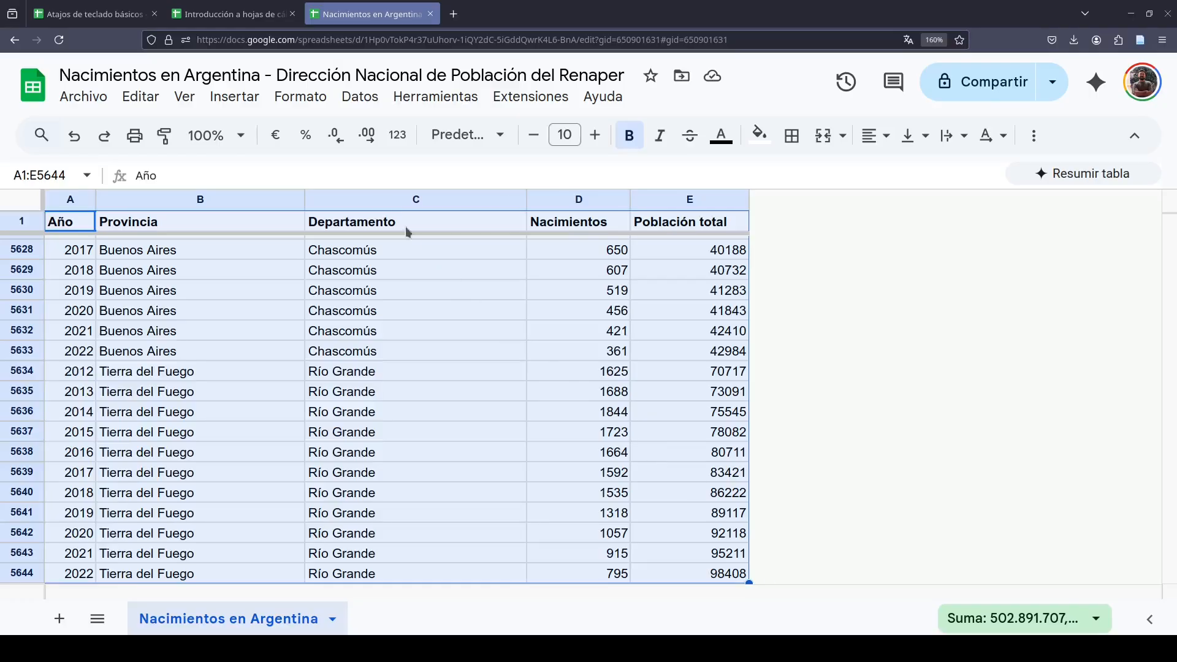
{"action": "left_click", "coordinate": [366, 102]}
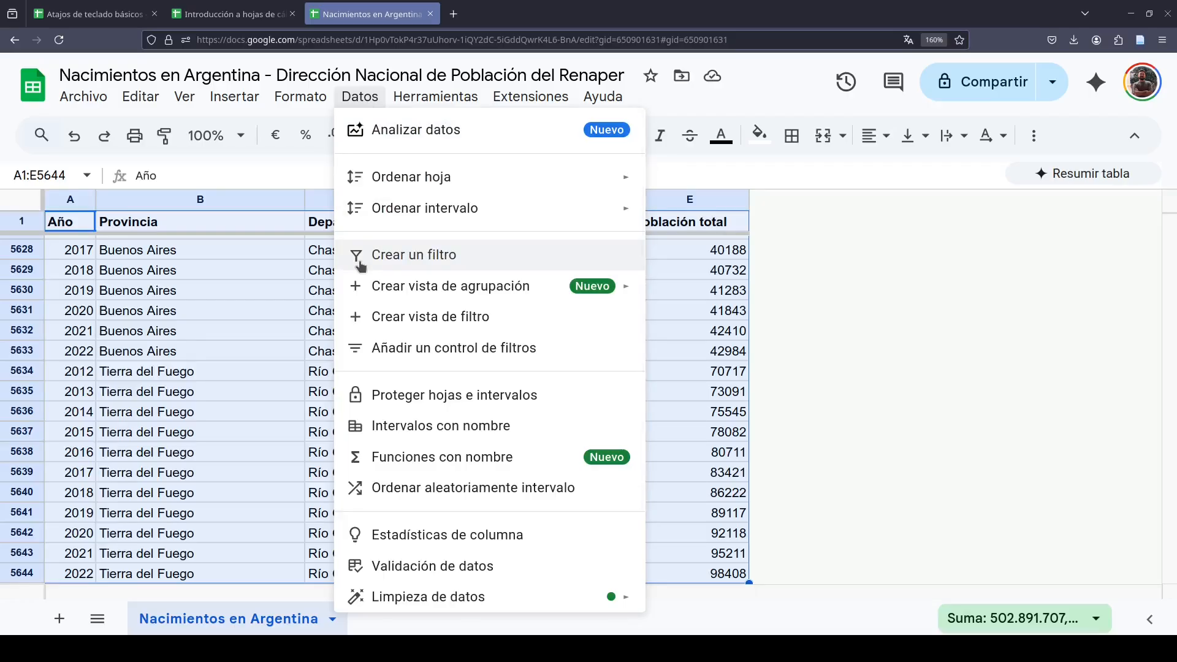
{"action": "left_click", "coordinate": [488, 262]}
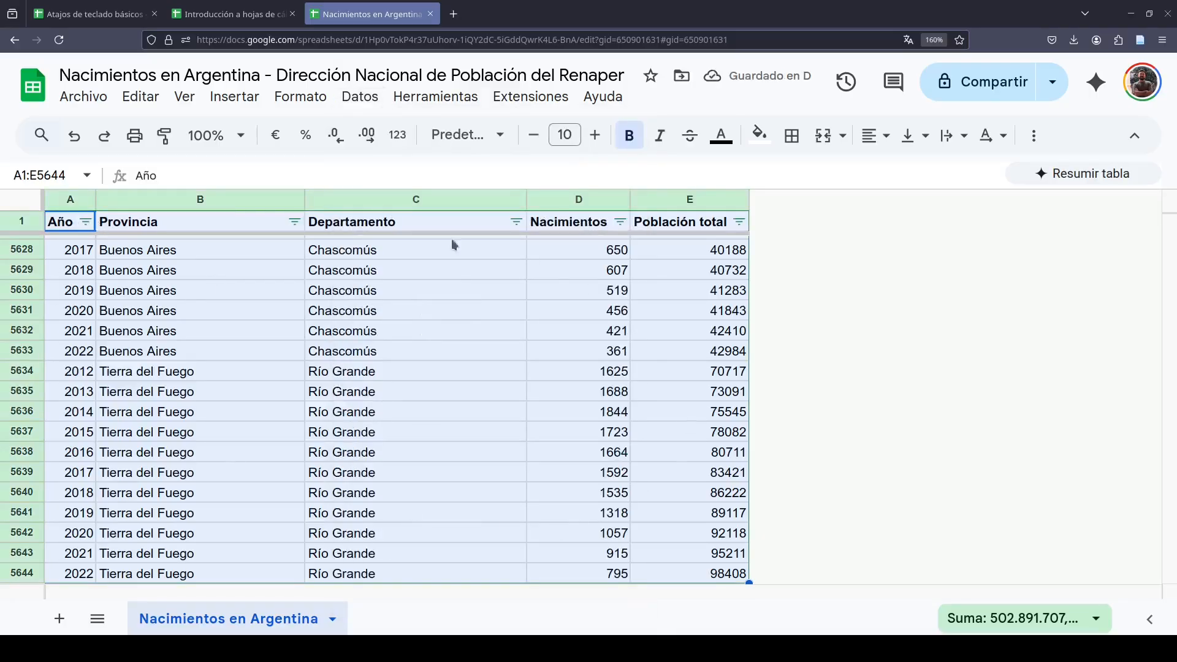
Select the 2012 Río Grande department cell and extend the selection to all data at once
{"action": "left_click", "coordinate": [462, 378]}
{"action": "scroll", "coordinate": [484, 468], "scroll_direction": "down", "scroll_amount": 2}
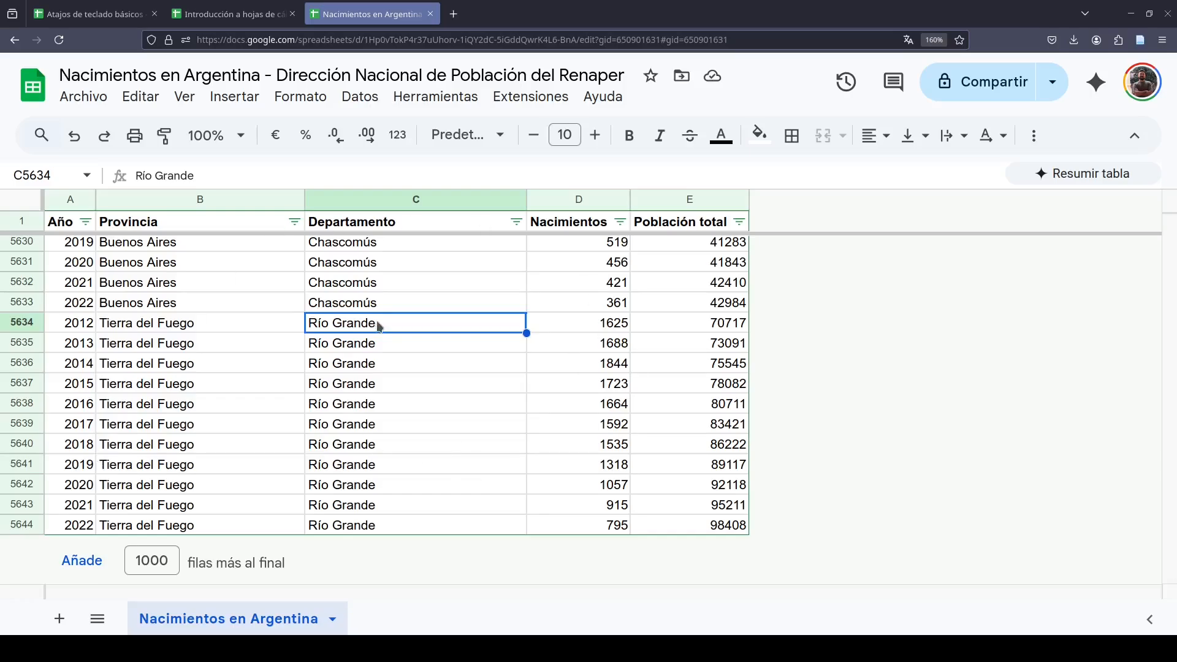
{"action": "key", "text": "ctrl+a"}
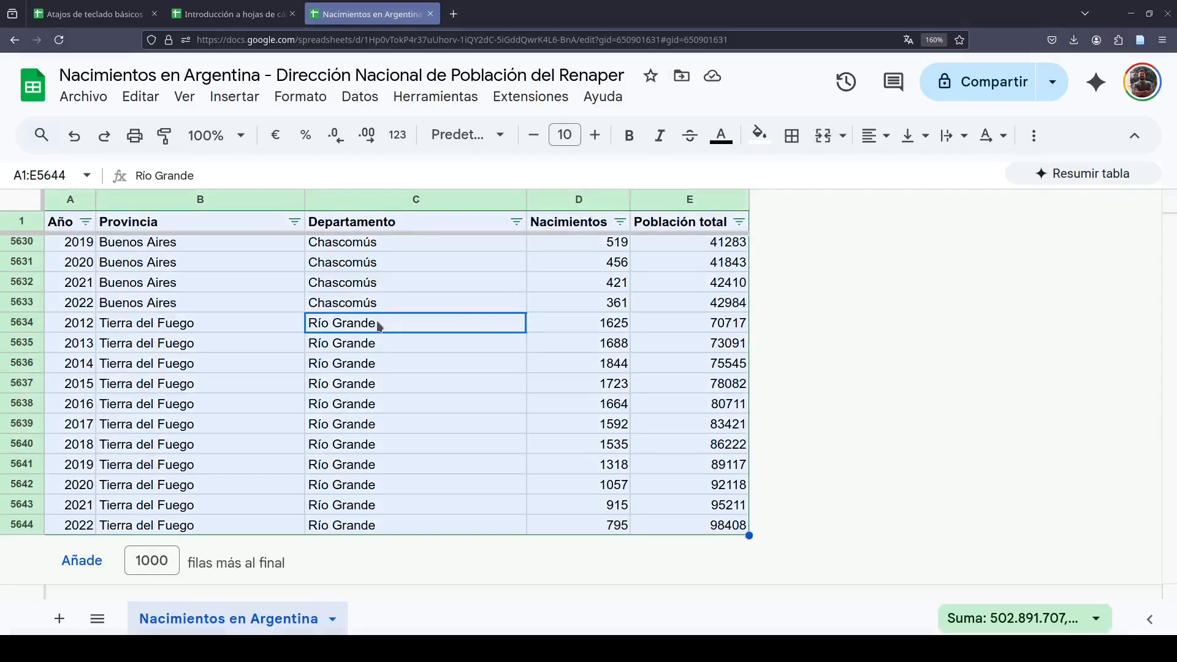
Return to the Año header in A1 and select the full data range through row 5644
{"action": "key", "text": "Up"}
{"action": "key", "text": "ctrl+Home"}
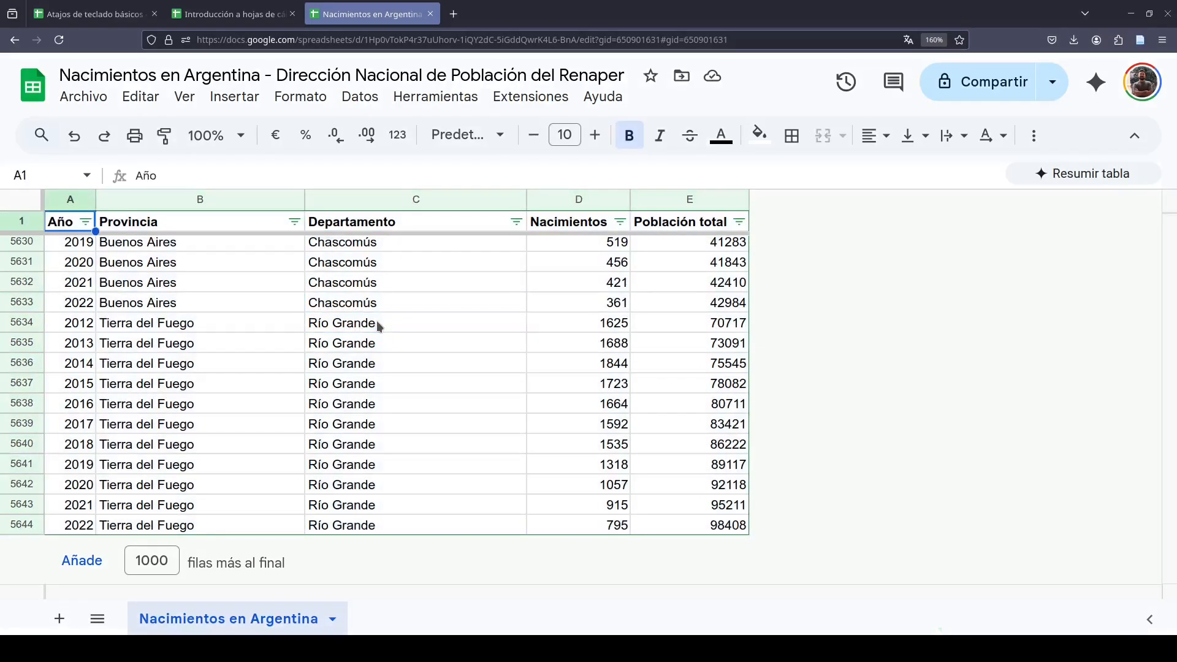
{"action": "key", "text": "Right"}
{"action": "key", "text": "ctrl+Home"}
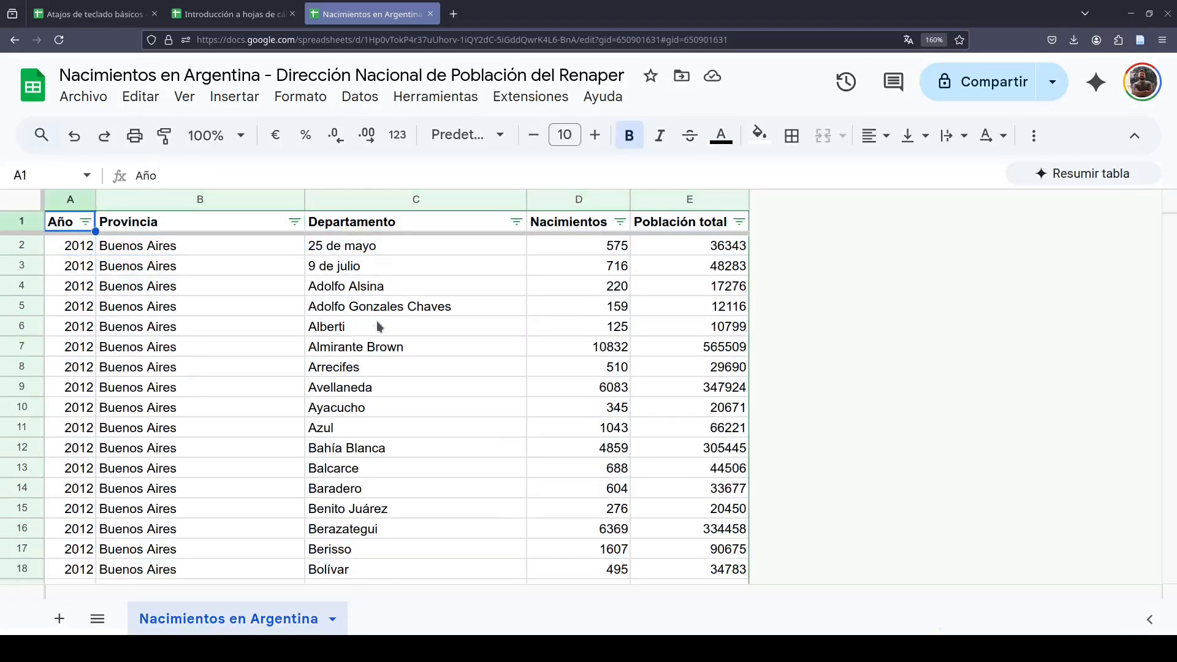
{"action": "key", "text": "ctrl+shift+Right"}
{"action": "key", "text": "ctrl+shift+Down"}
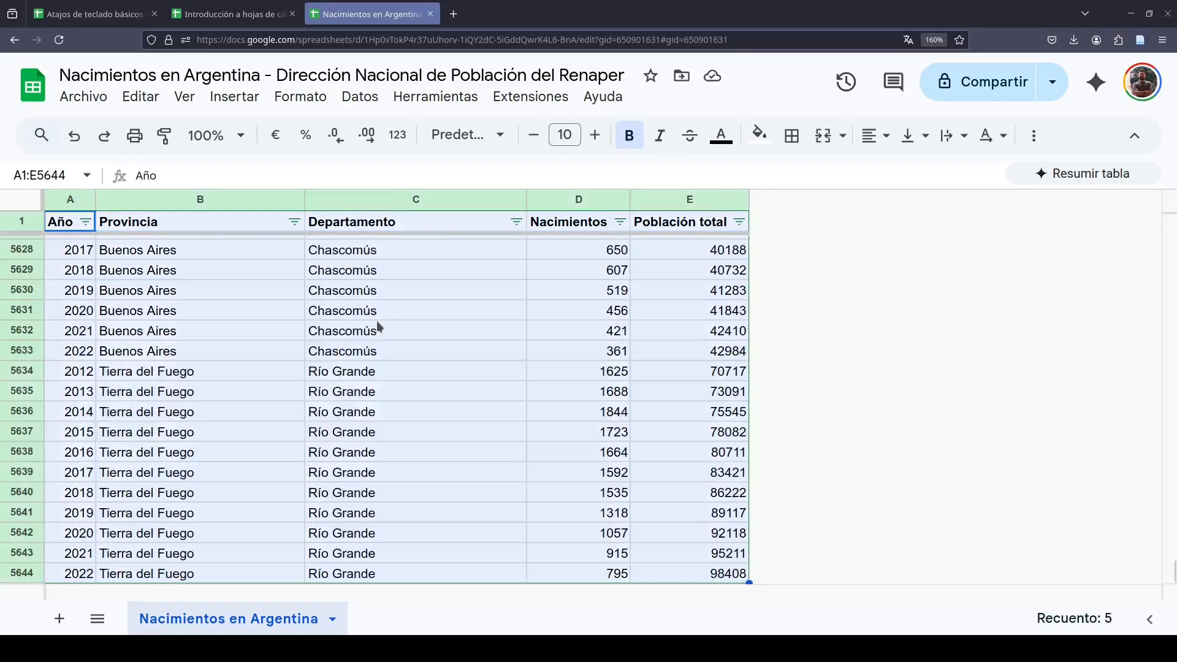
Select the whole table from a Chascomús department cell and check the filter options available for the data
{"action": "left_click", "coordinate": [376, 311]}
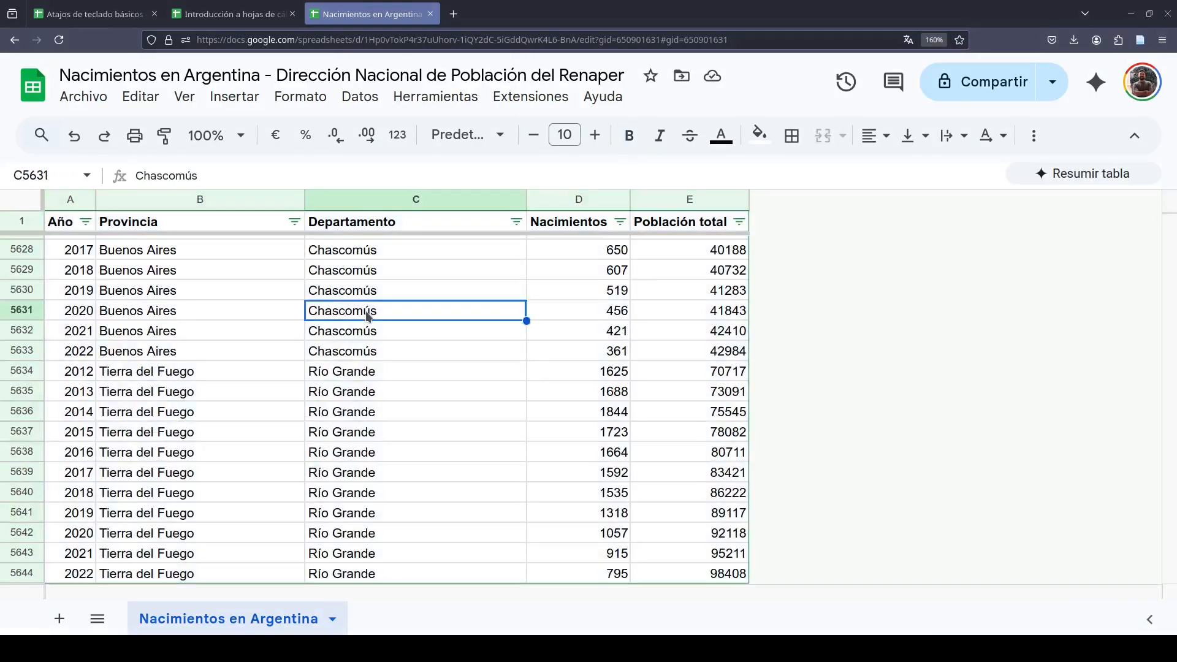
{"action": "scroll", "coordinate": [382, 316], "scroll_direction": "up", "scroll_amount": 5}
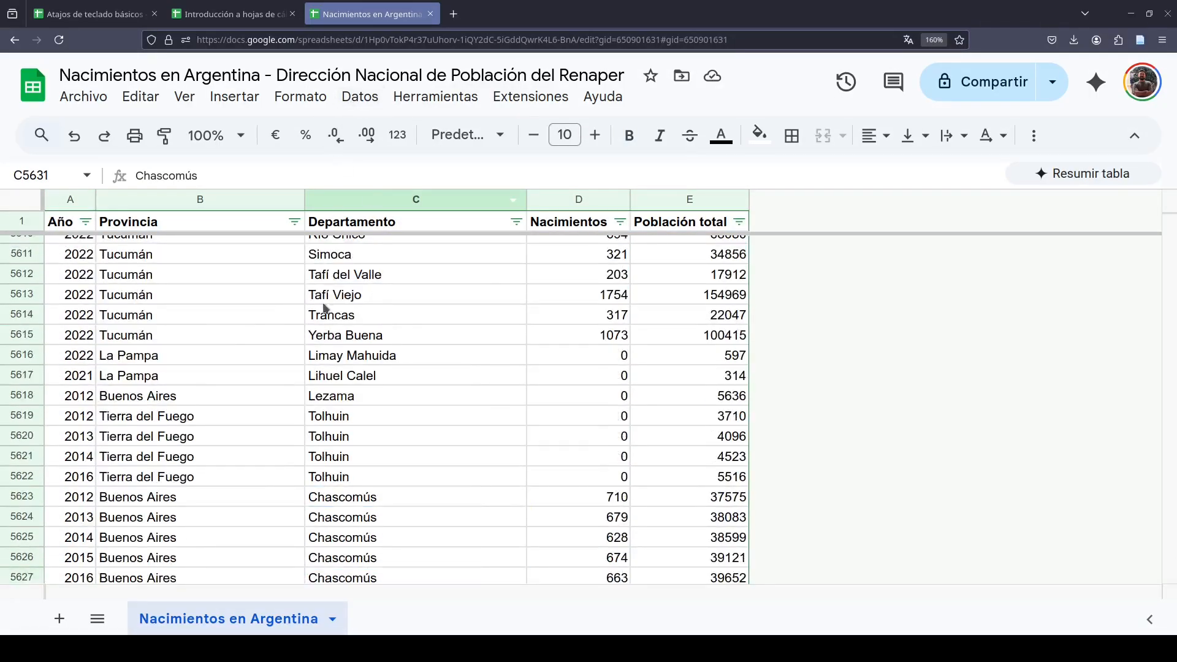
{"action": "key", "text": "ctrl+a"}
{"action": "left_click", "coordinate": [360, 99]}
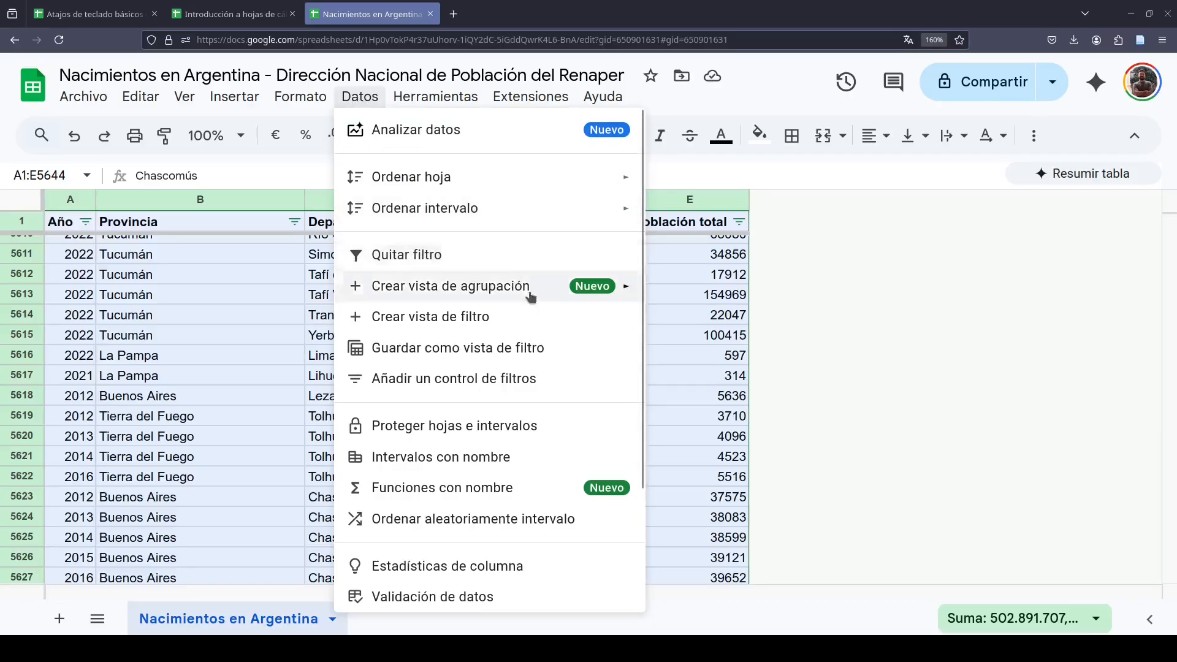
{"action": "left_click", "coordinate": [189, 250]}
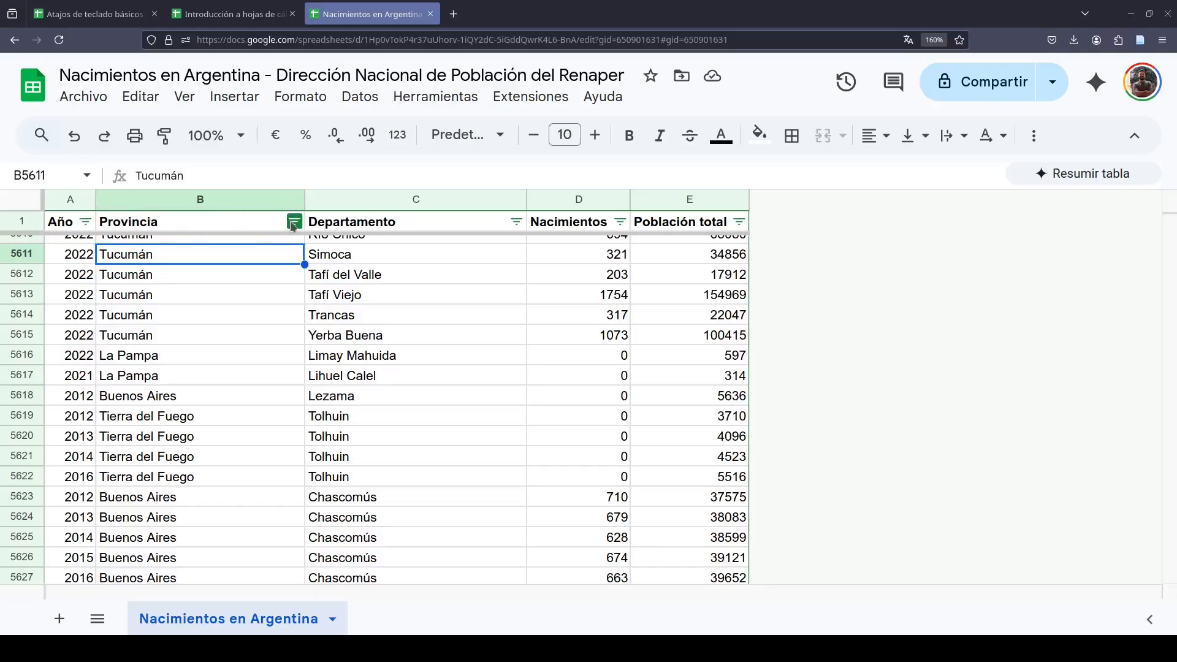
Look through the Departamento column's sorting and filtering options, then close them and select the Provincia header
{"action": "left_click", "coordinate": [380, 224]}
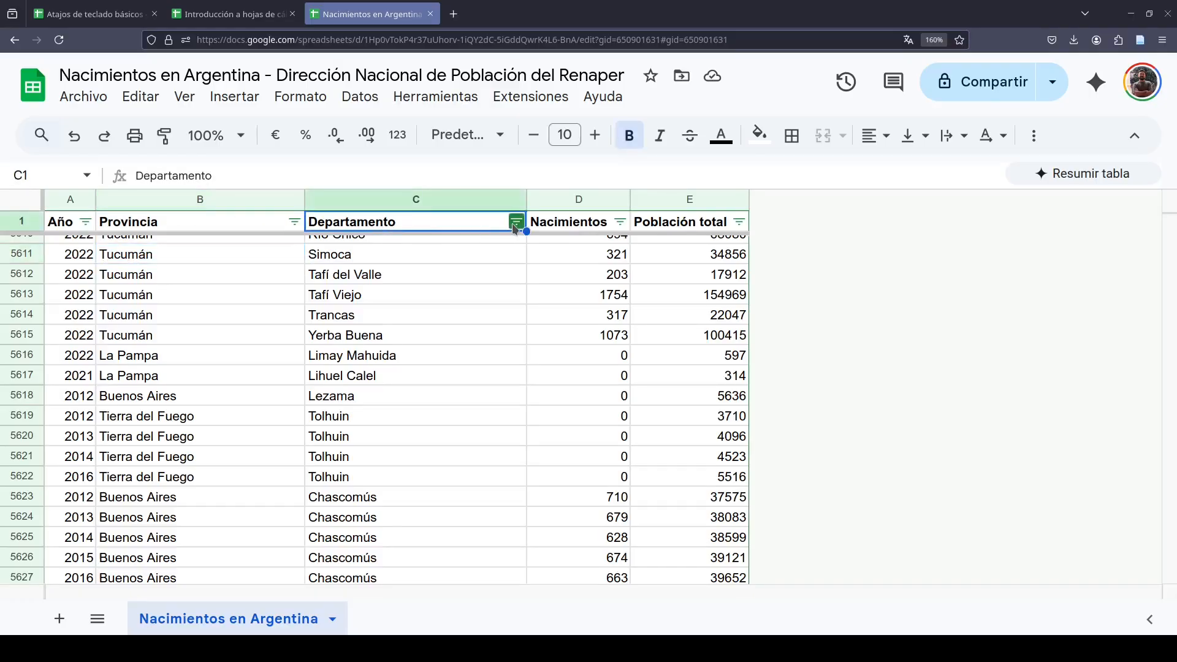
{"action": "left_click", "coordinate": [517, 222]}
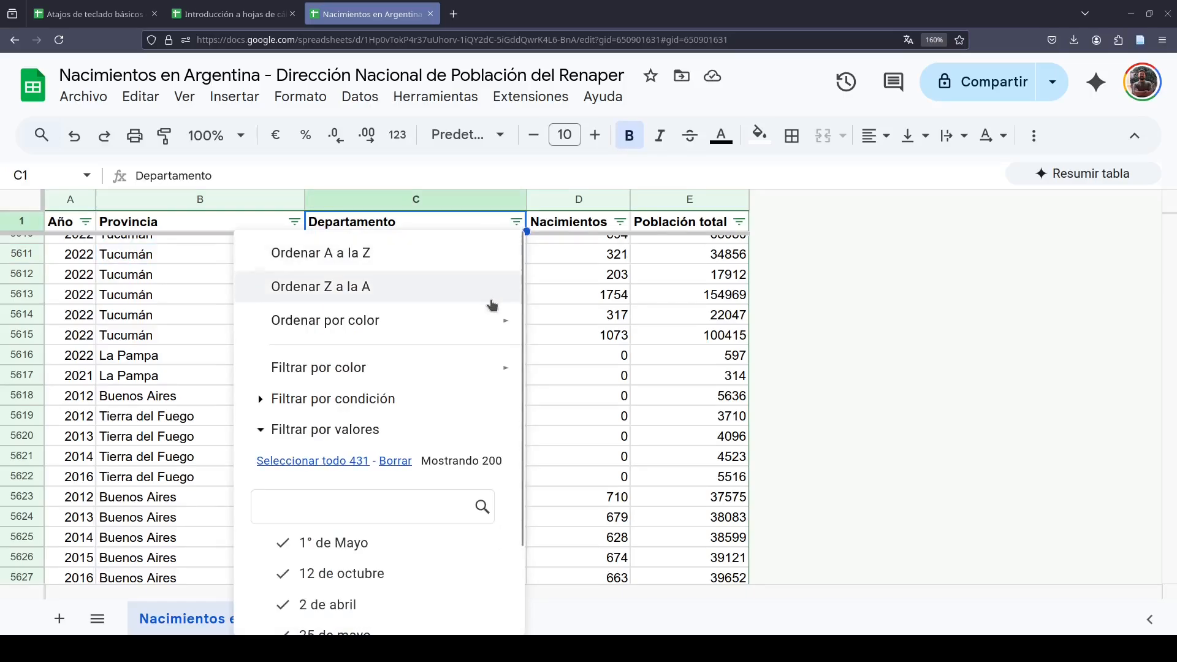
{"action": "scroll", "coordinate": [493, 305], "scroll_direction": "down", "scroll_amount": 2}
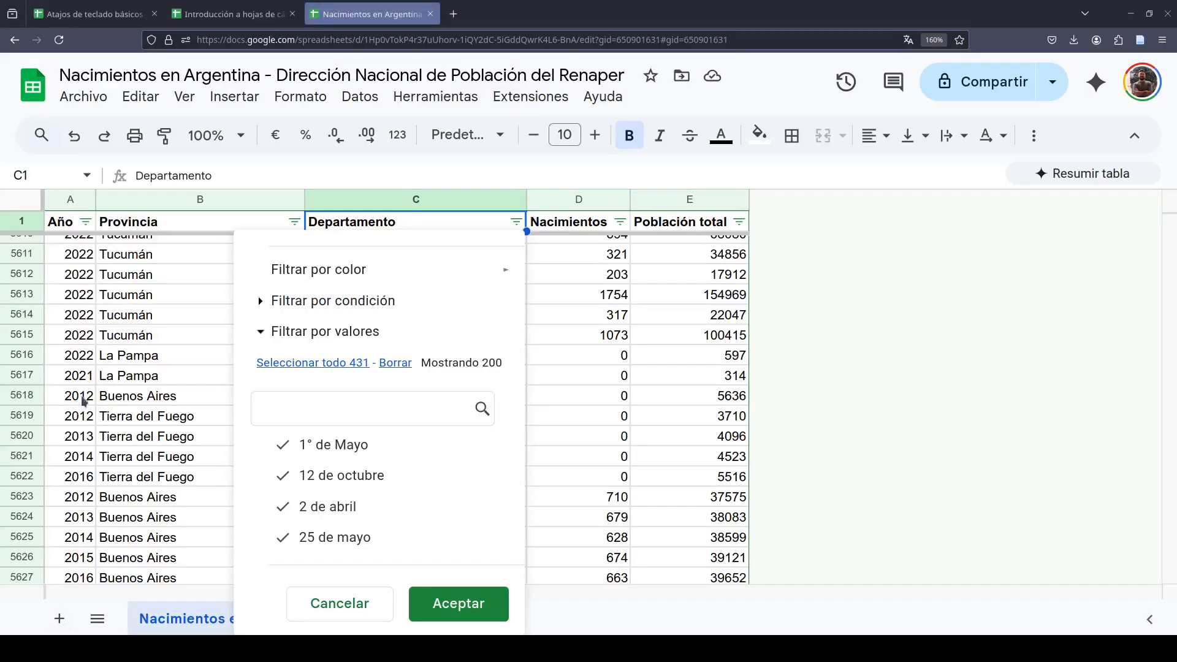
{"action": "left_click", "coordinate": [109, 342]}
{"action": "left_click", "coordinate": [163, 223]}
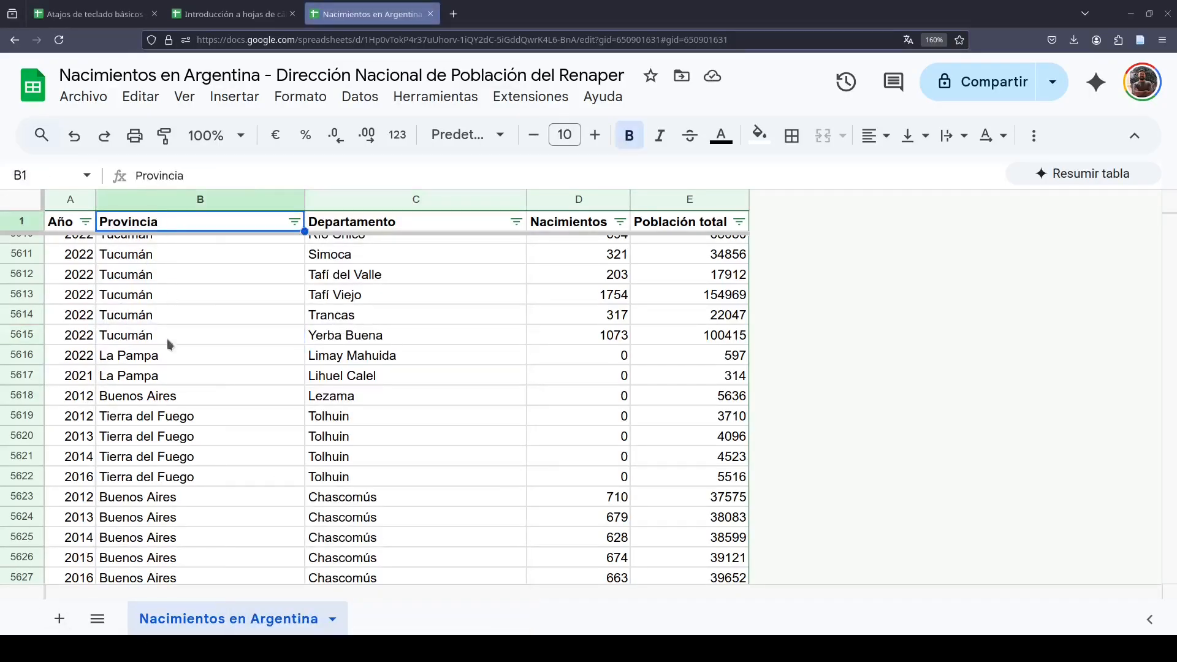
Open the Año column's filter and look through its list of year values
{"action": "scroll", "coordinate": [167, 338], "scroll_direction": "up", "scroll_amount": 20}
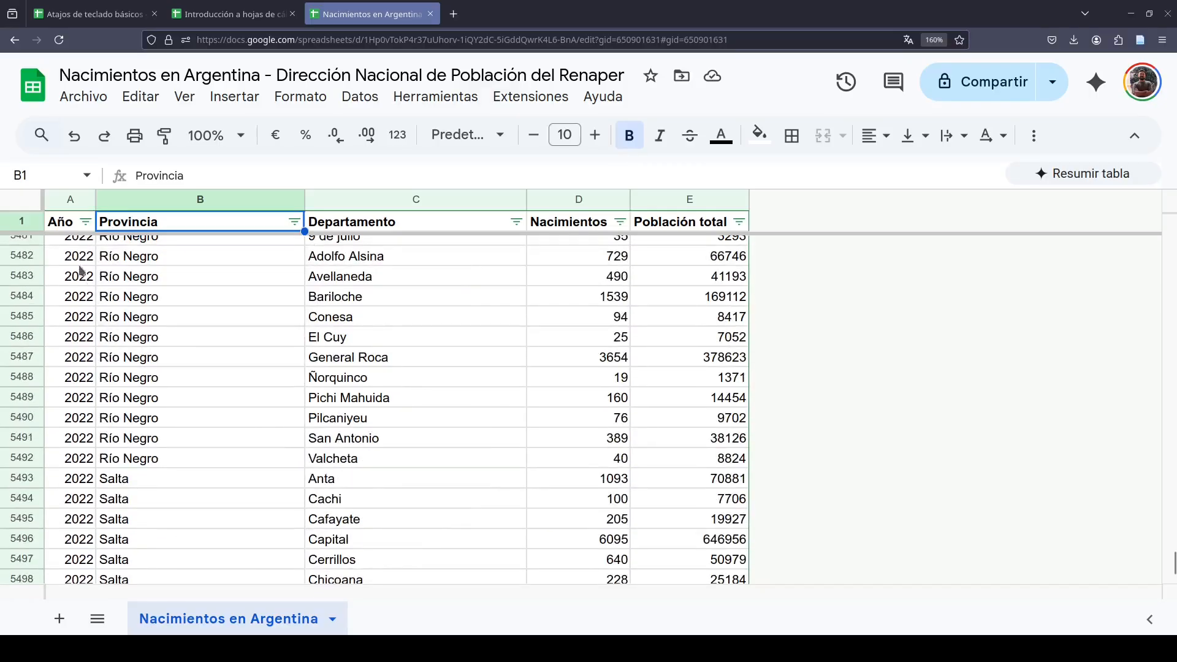
{"action": "left_click", "coordinate": [61, 225]}
{"action": "left_click", "coordinate": [85, 224]}
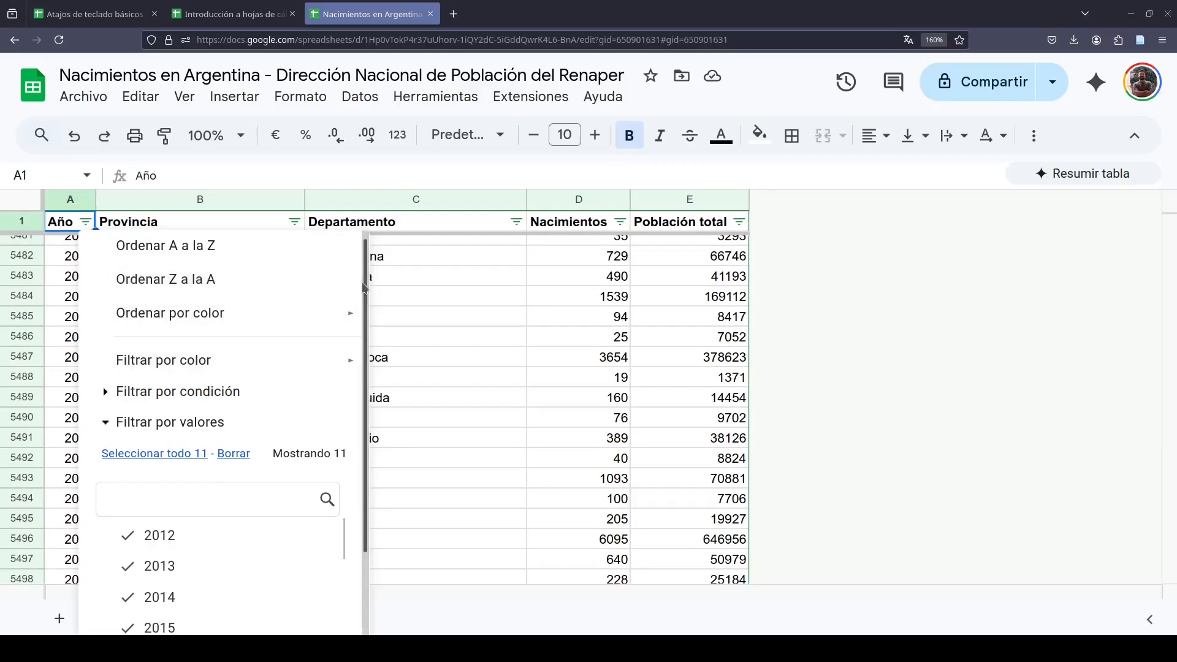
{"action": "left_click_drag", "start_coordinate": [366, 273], "coordinate": [369, 404]}
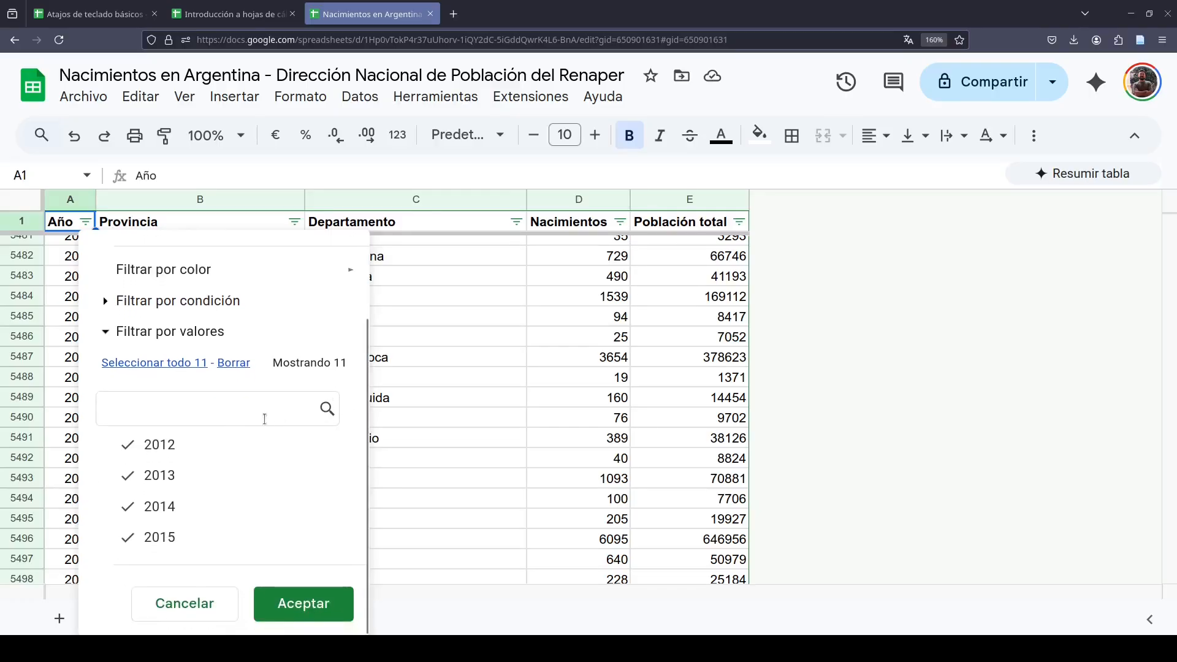
{"action": "scroll", "coordinate": [163, 475], "scroll_direction": "down", "scroll_amount": 4}
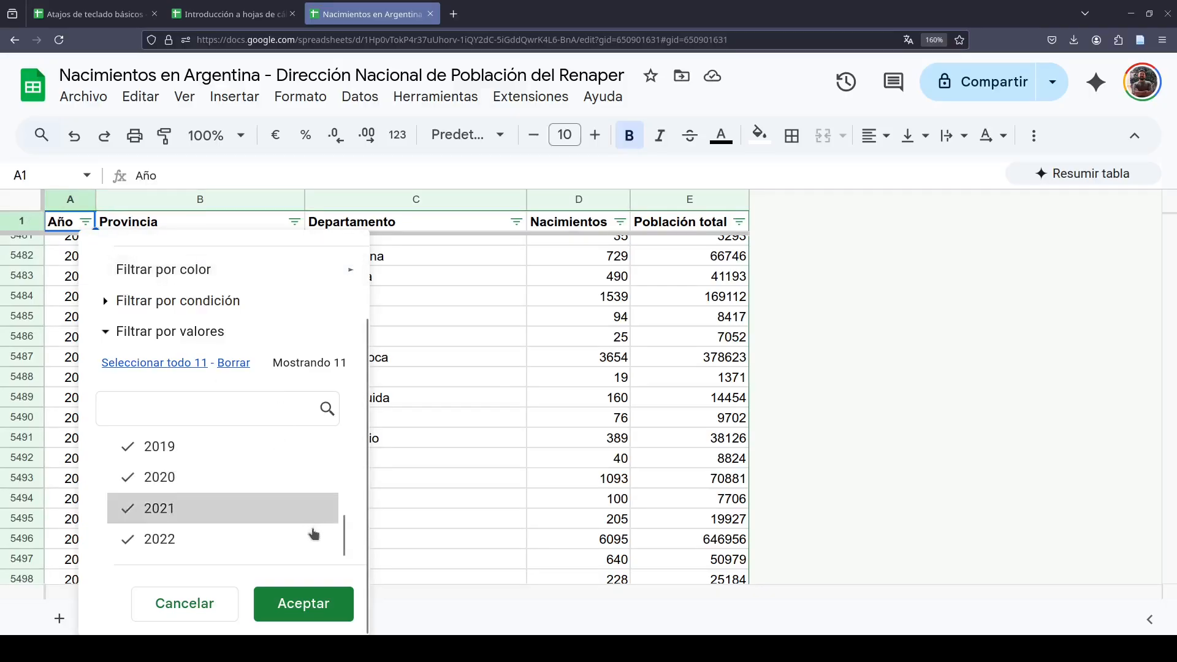
{"action": "left_click_drag", "start_coordinate": [341, 536], "coordinate": [341, 443]}
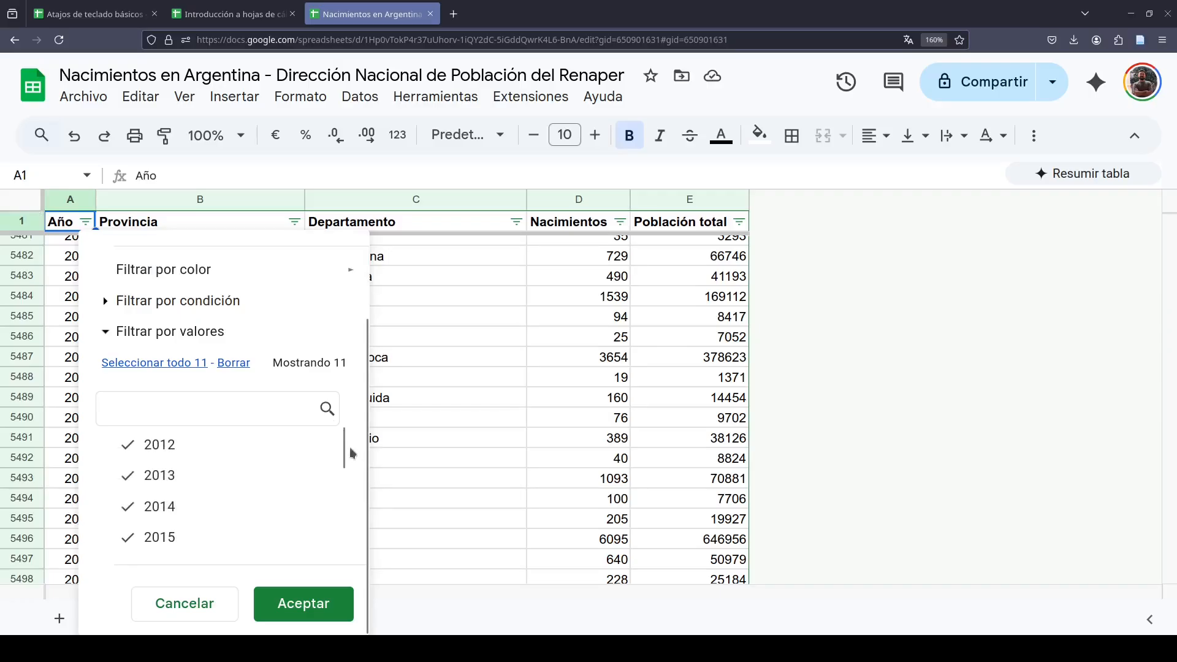
{"action": "mouse_move", "coordinate": [350, 452]}
{"action": "left_mouse_down"}
{"action": "mouse_move", "coordinate": [341, 558]}
{"action": "mouse_move", "coordinate": [347, 454]}
{"action": "left_mouse_up"}
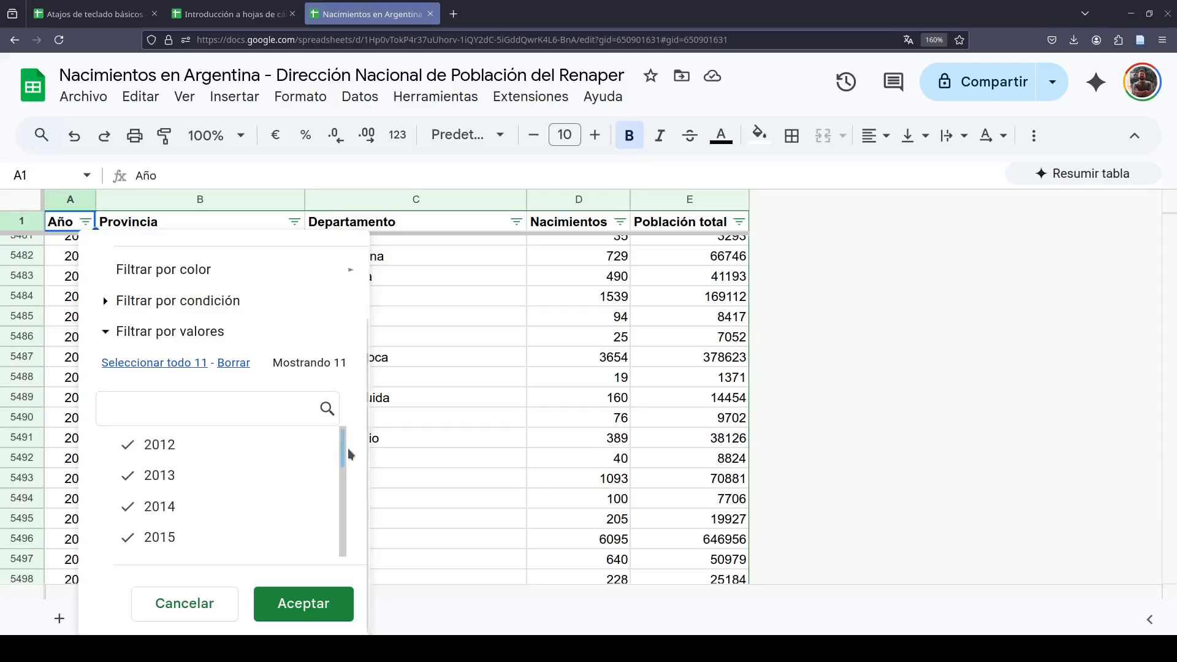
Deselect the years 2012 through 2021 one by one in the Año filter's value list
{"action": "left_click", "coordinate": [192, 456]}
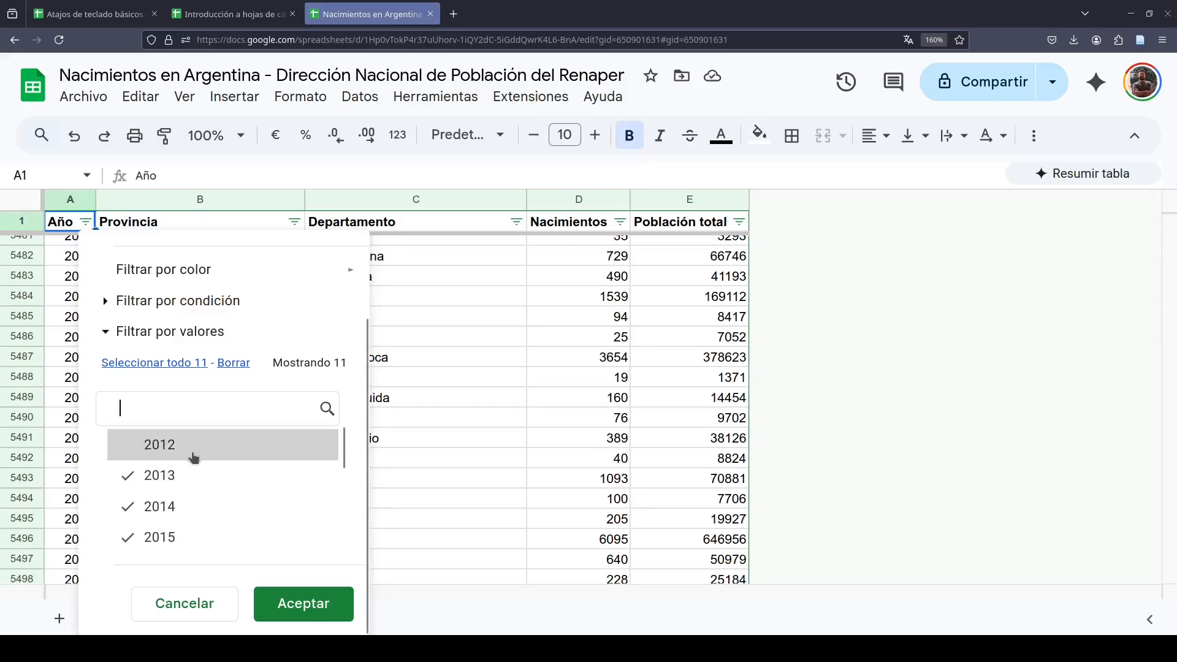
{"action": "left_click", "coordinate": [158, 484]}
{"action": "left_click", "coordinate": [199, 506]}
{"action": "left_click", "coordinate": [225, 530]}
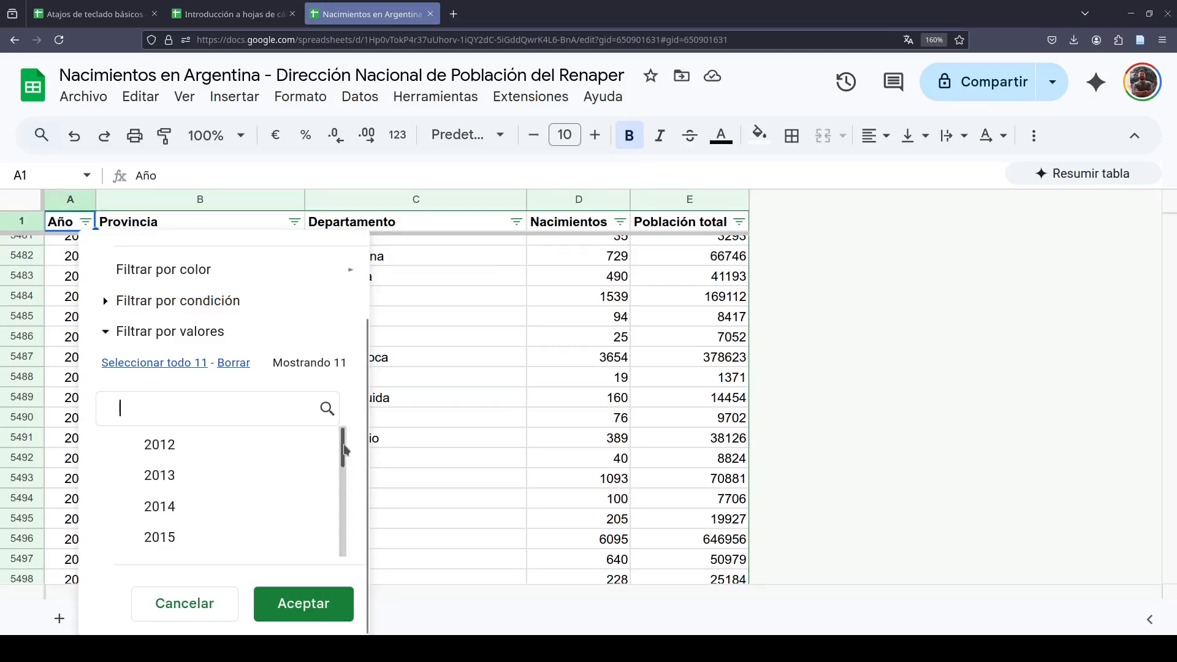
{"action": "scroll", "coordinate": [343, 460], "scroll_direction": "down", "scroll_amount": 2}
{"action": "left_click", "coordinate": [193, 473]}
{"action": "left_click", "coordinate": [179, 493]}
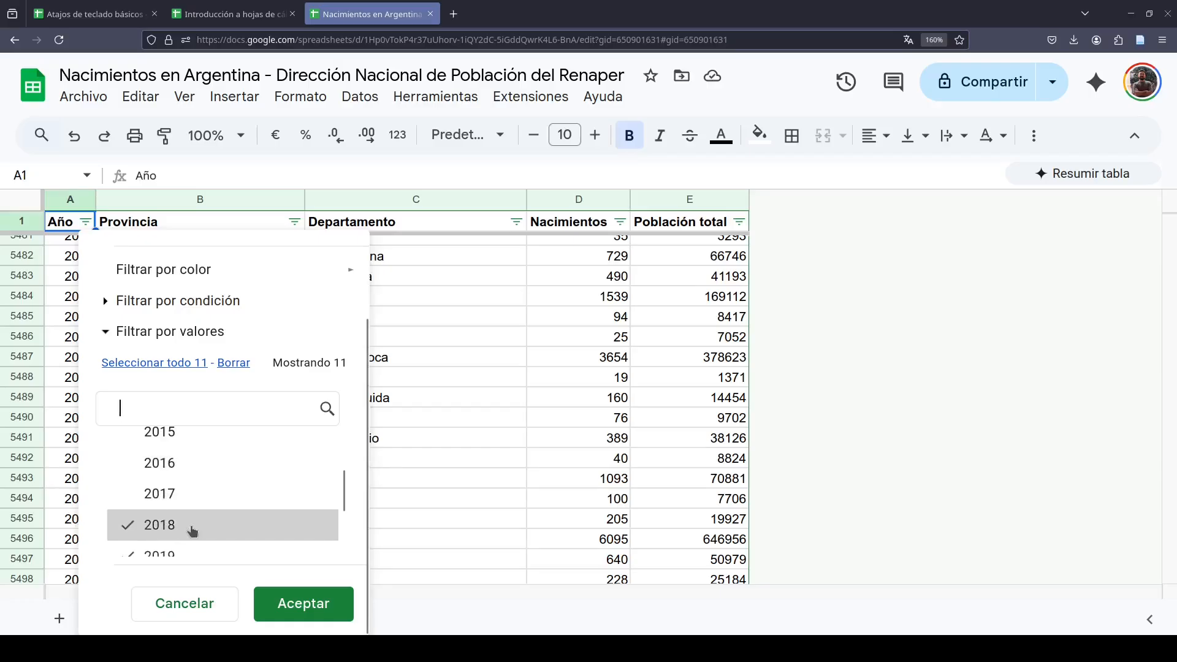
{"action": "left_click", "coordinate": [191, 524]}
{"action": "scroll", "coordinate": [209, 453], "scroll_direction": "down", "scroll_amount": 2}
{"action": "left_click", "coordinate": [192, 457]}
{"action": "left_click", "coordinate": [182, 476]}
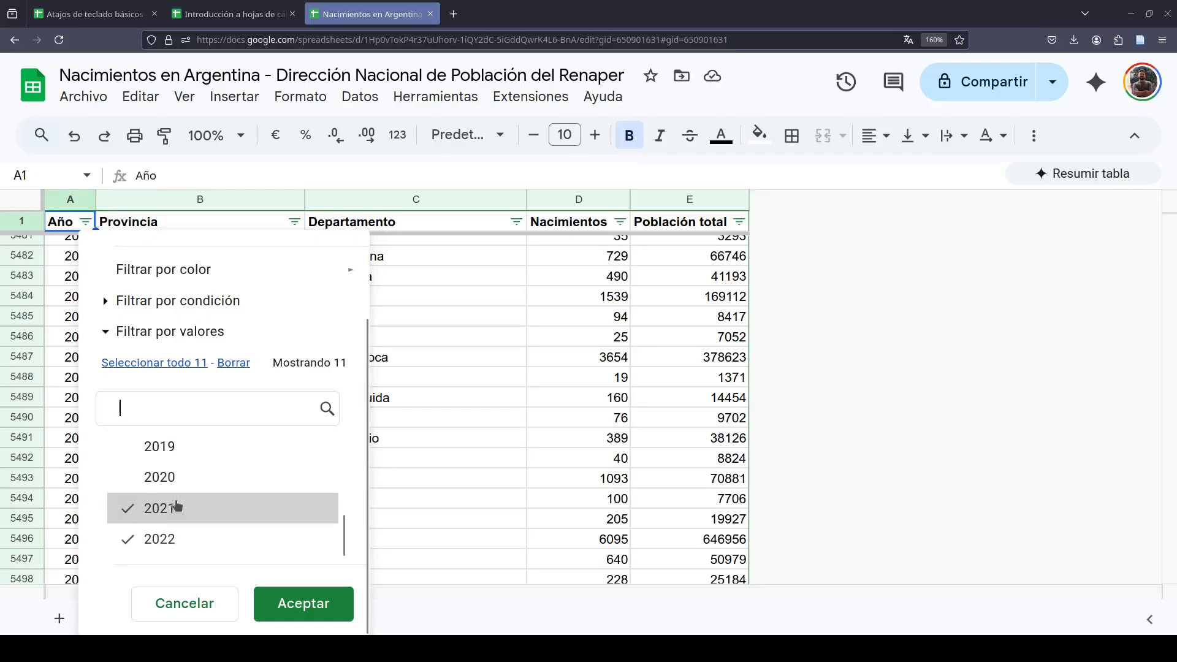
{"action": "left_click", "coordinate": [176, 506]}
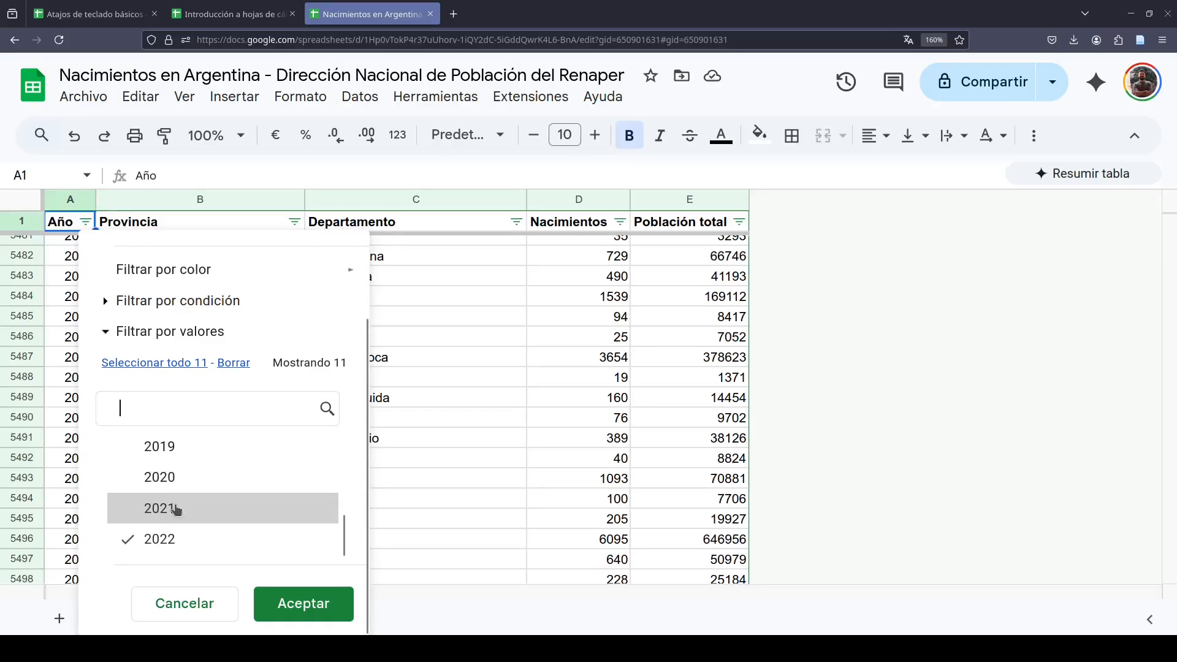
Clear all the year values in the Año filter and select them all again
{"action": "left_click", "coordinate": [234, 363]}
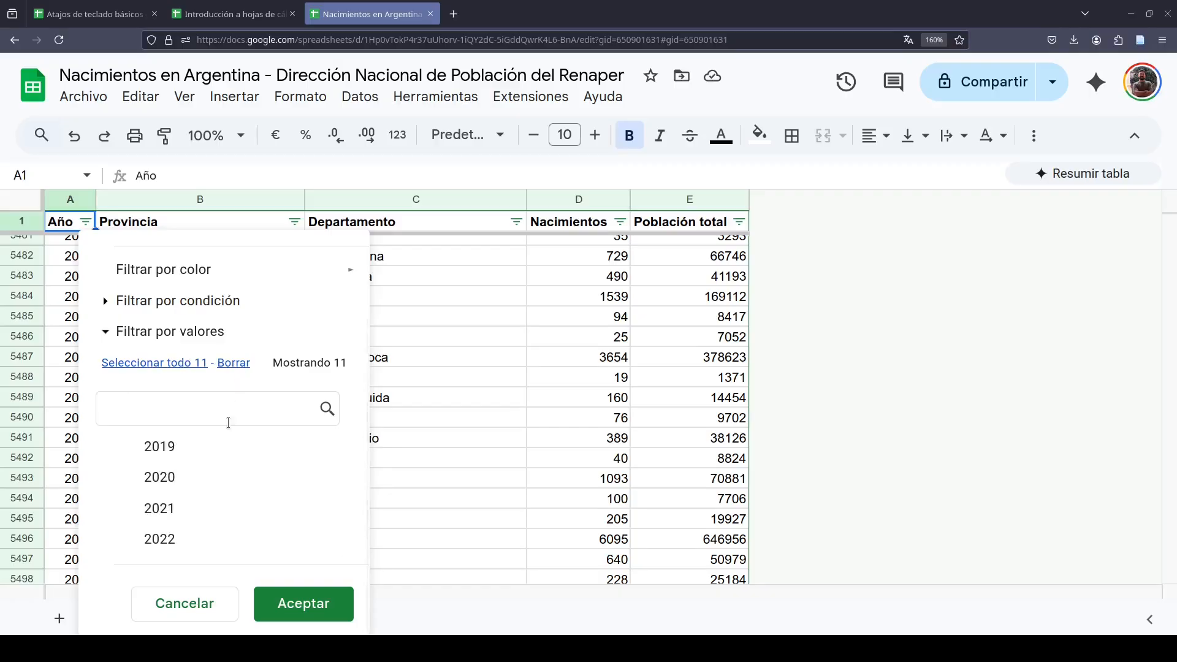
{"action": "scroll", "coordinate": [189, 489], "scroll_direction": "up", "scroll_amount": 3}
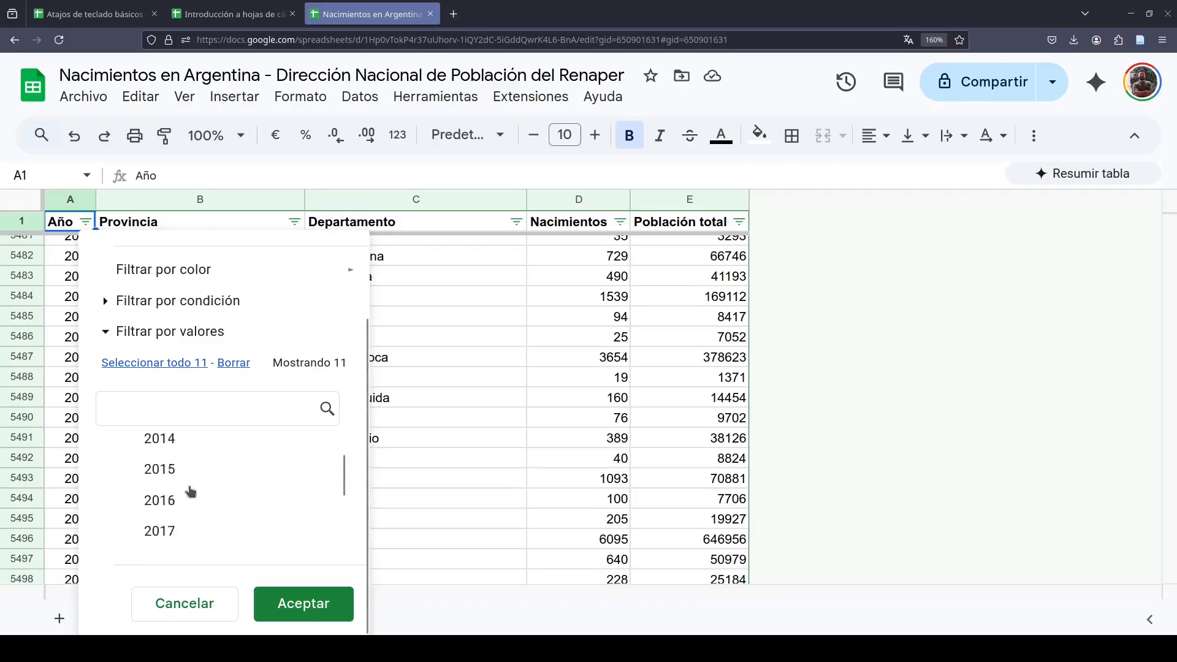
{"action": "left_click", "coordinate": [153, 364]}
{"action": "scroll", "coordinate": [172, 447], "scroll_direction": "down", "scroll_amount": 1}
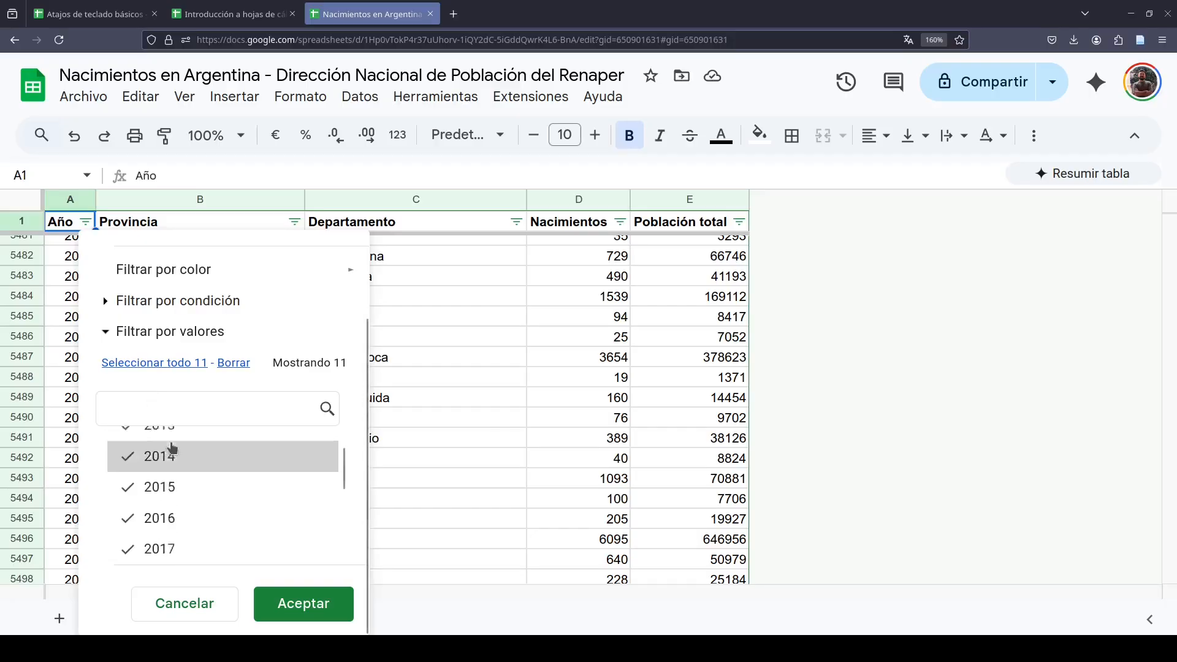
{"action": "scroll", "coordinate": [178, 445], "scroll_direction": "down", "scroll_amount": 3}
{"action": "scroll", "coordinate": [206, 469], "scroll_direction": "up", "scroll_amount": 4}
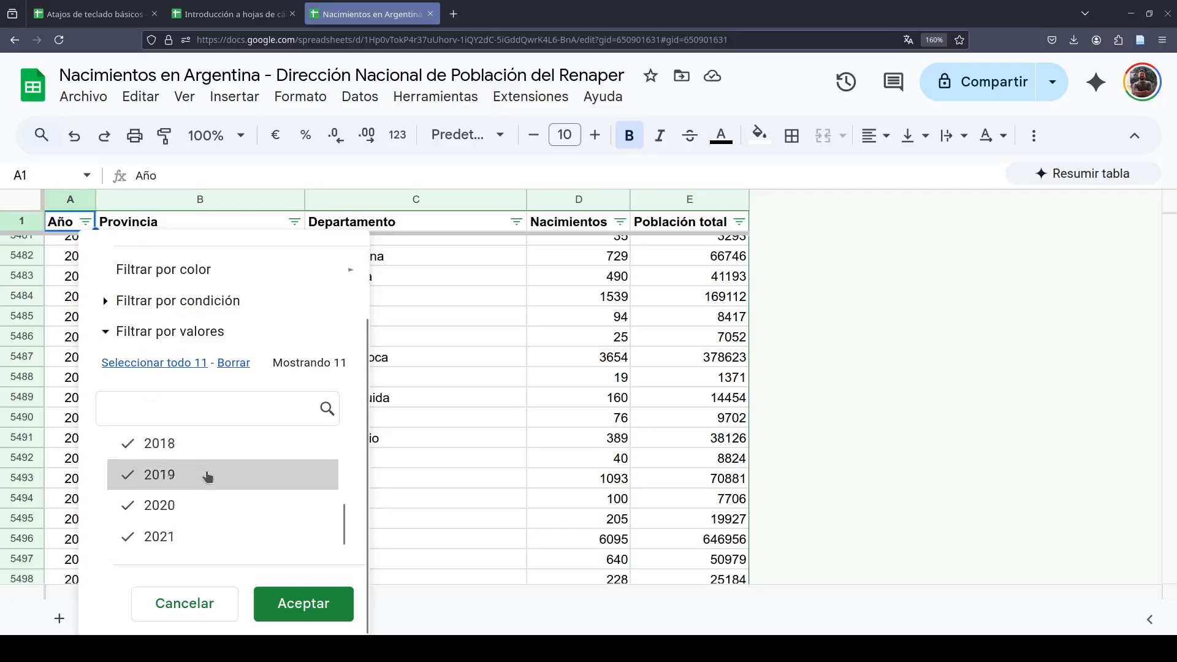
Clear all the year values, select only 2022 and apply the Año filter
{"action": "left_click", "coordinate": [247, 363]}
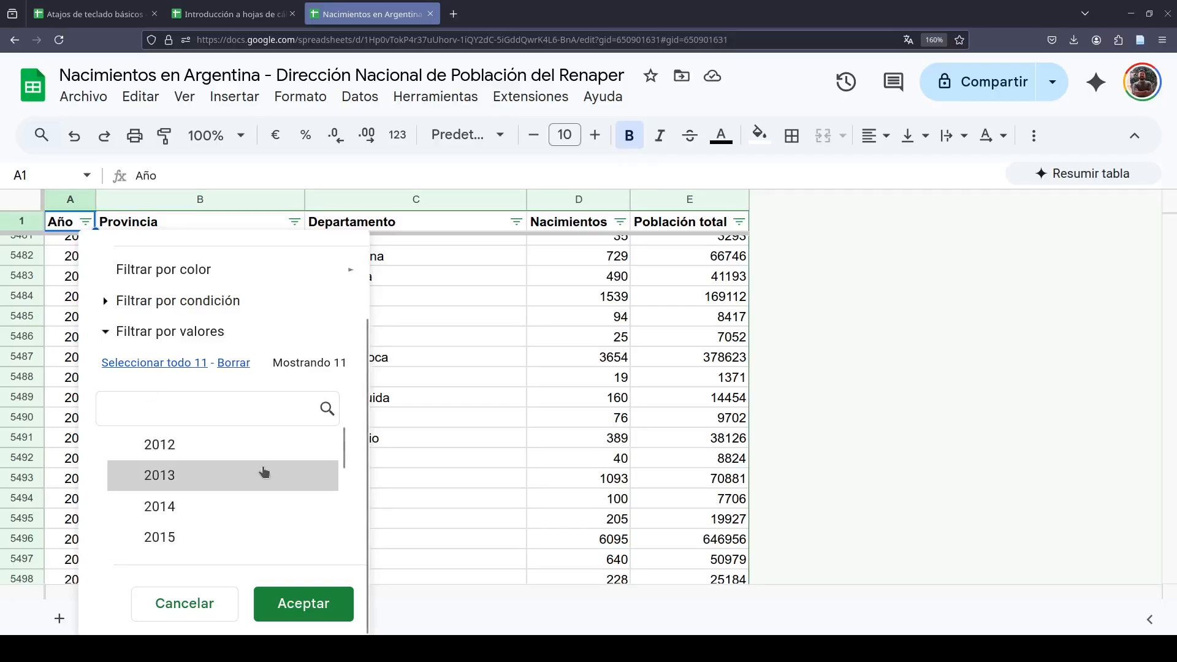
{"action": "scroll", "coordinate": [263, 472], "scroll_direction": "down", "scroll_amount": 3}
{"action": "left_click", "coordinate": [200, 535]}
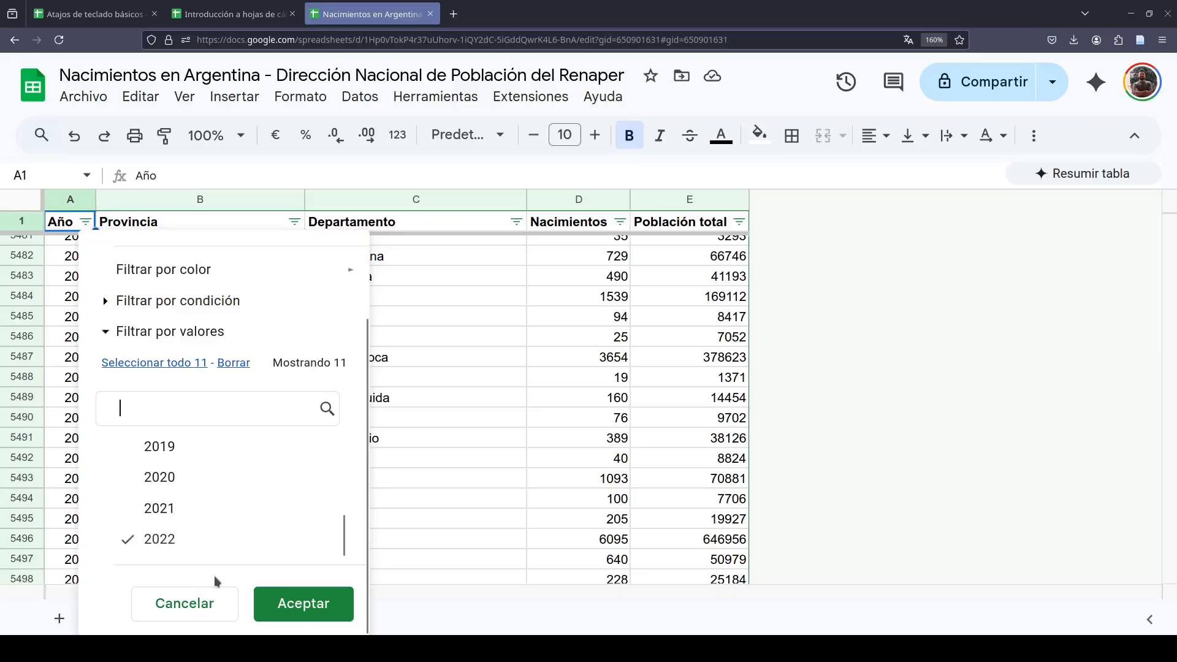
{"action": "left_click", "coordinate": [302, 605]}
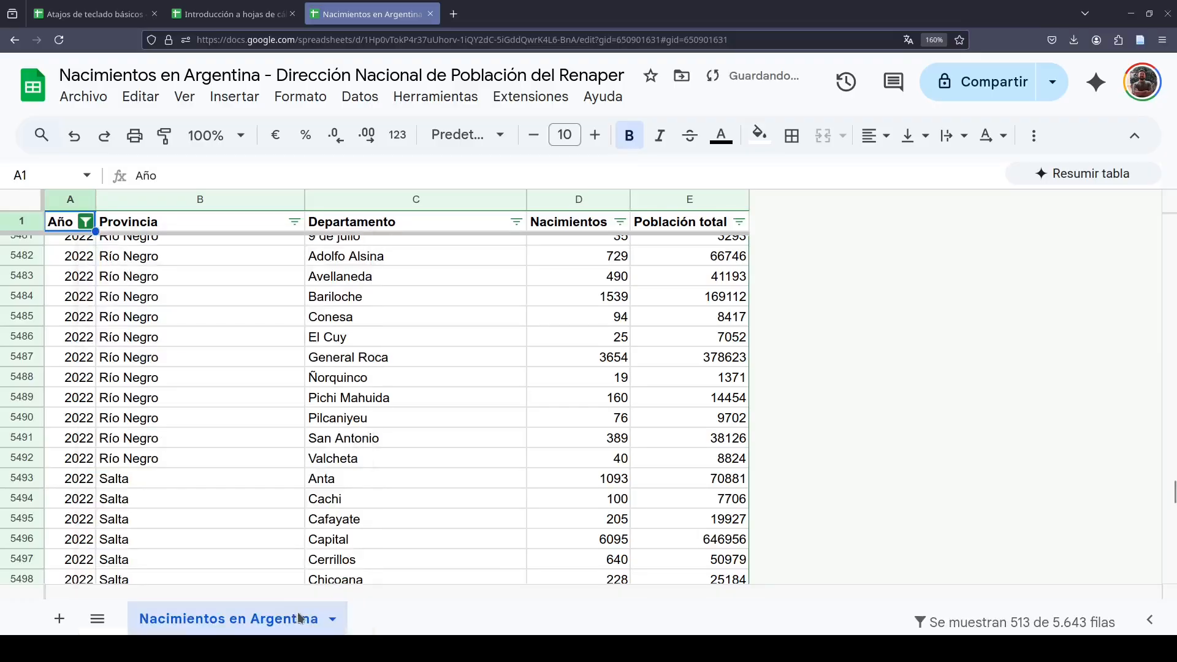
Examine the filtered rows up to the first data row, selecting row 5106 to check its year and row number
{"action": "scroll", "coordinate": [144, 443], "scroll_direction": "down", "scroll_amount": 5}
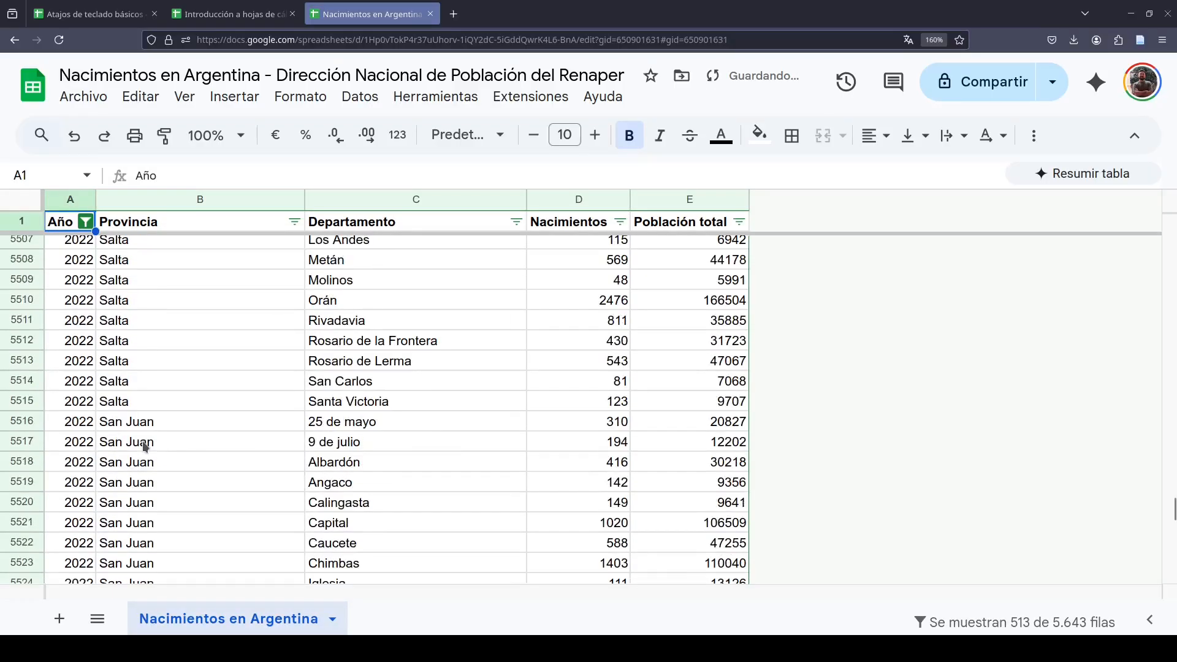
{"action": "scroll", "coordinate": [145, 446], "scroll_direction": "down", "scroll_amount": 3}
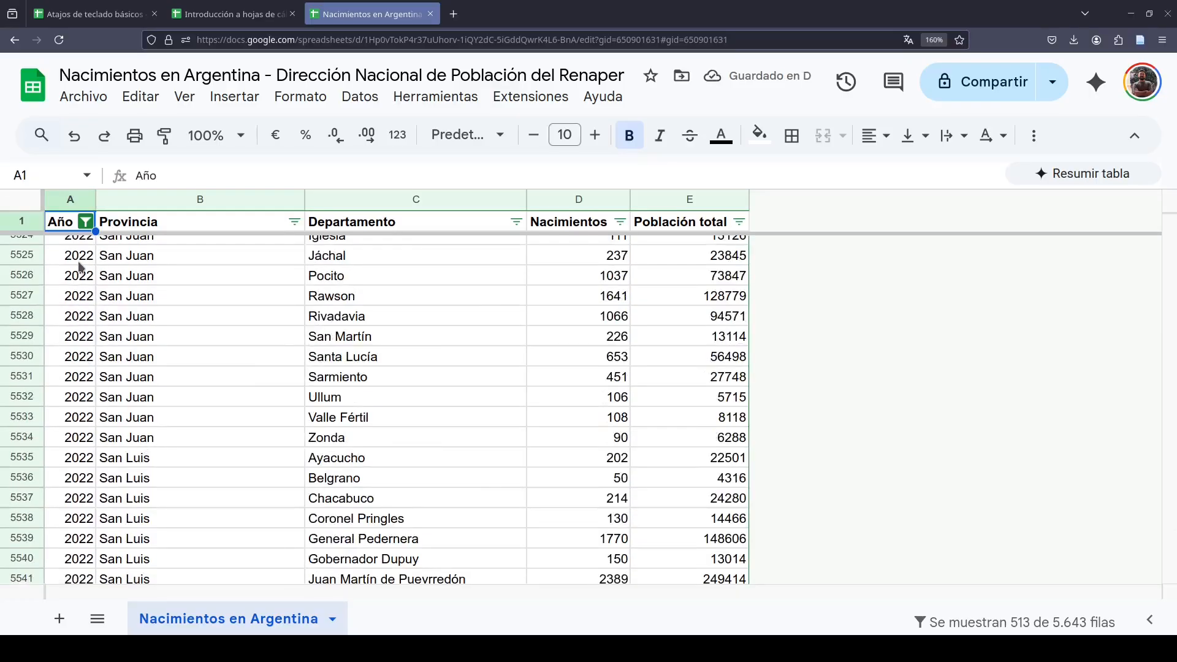
{"action": "scroll", "coordinate": [90, 375], "scroll_direction": "up", "scroll_amount": 9}
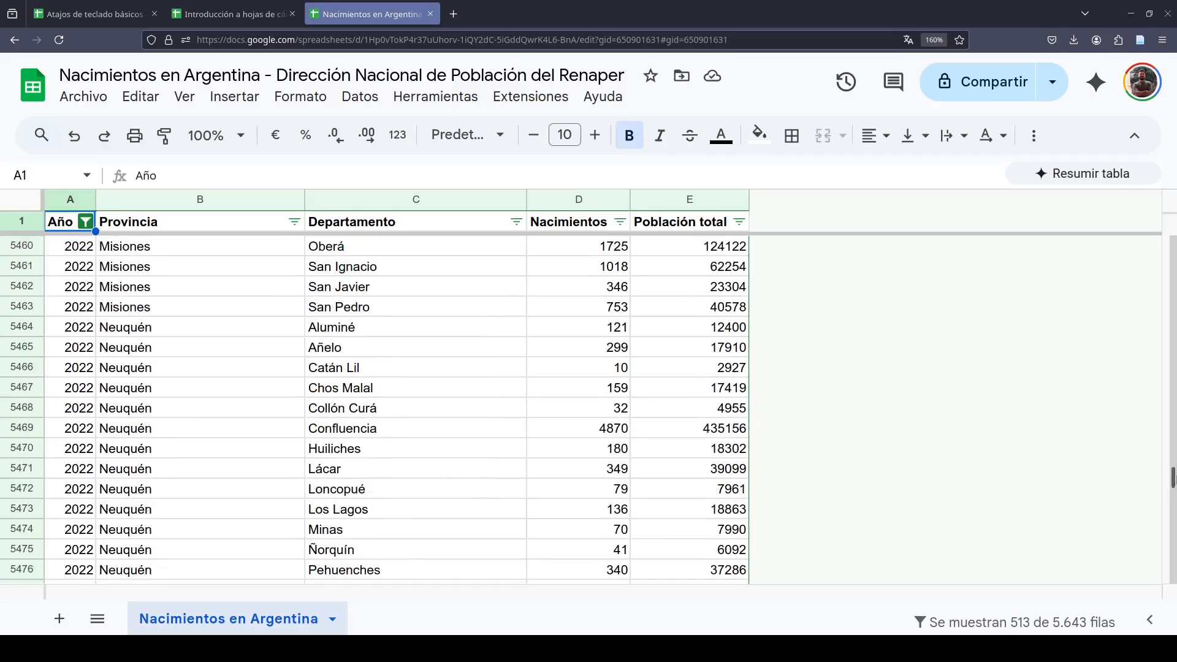
{"action": "scroll", "coordinate": [1173, 472], "scroll_direction": "up", "scroll_amount": 3}
{"action": "left_click_drag", "start_coordinate": [1174, 472], "coordinate": [1163, 233]}
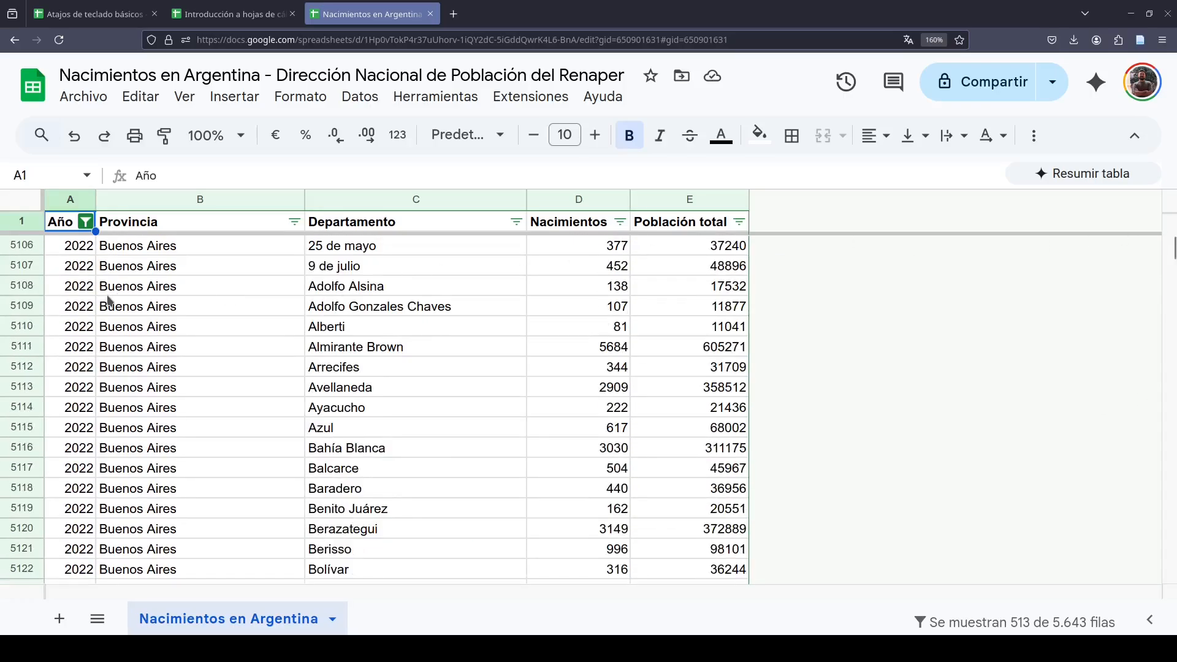
{"action": "left_click", "coordinate": [25, 246]}
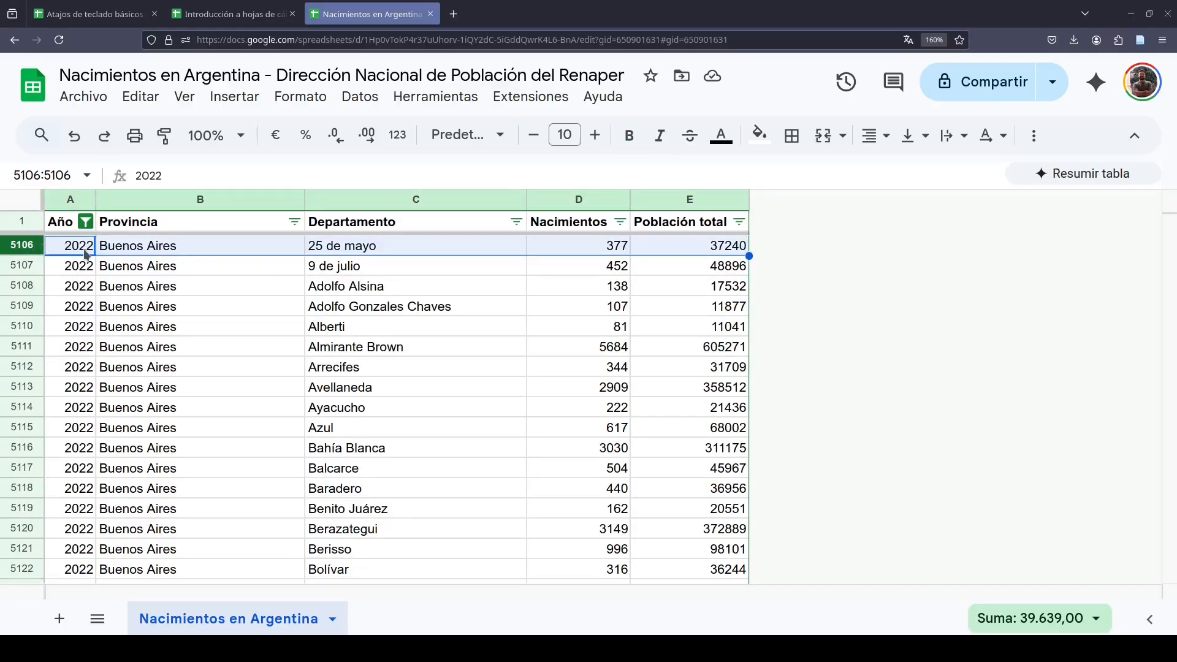
{"action": "scroll", "coordinate": [70, 253], "scroll_direction": "down", "scroll_amount": 3}
{"action": "scroll", "coordinate": [68, 252], "scroll_direction": "up", "scroll_amount": 3}
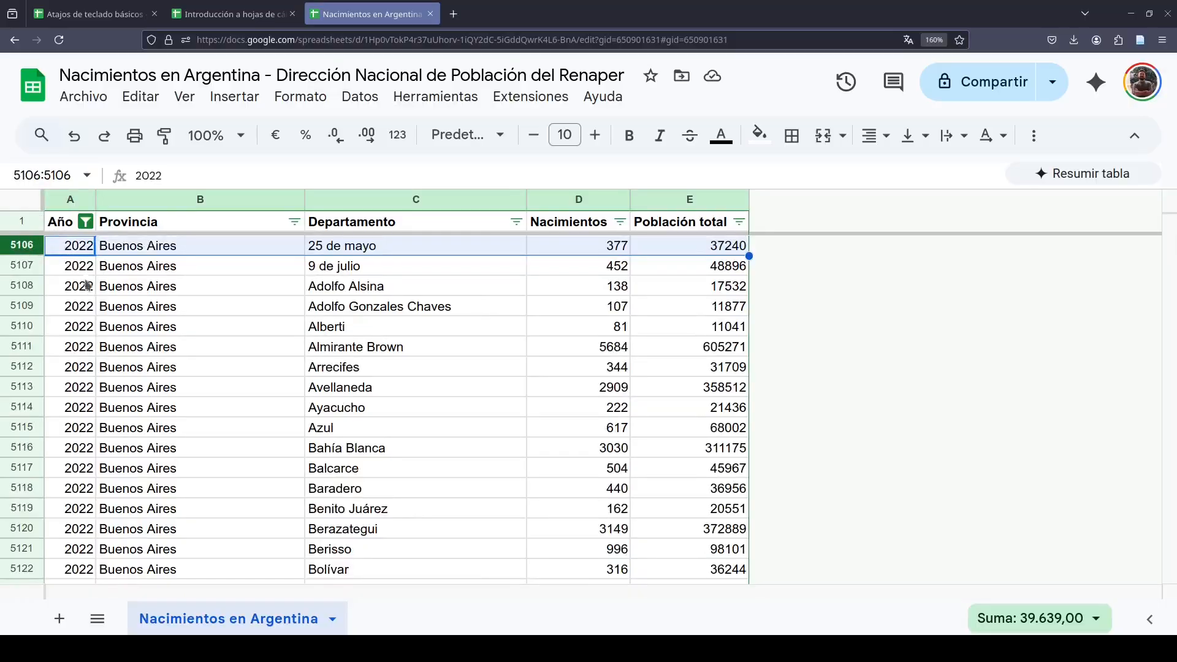
Select all the year values in the Año filter and apply it
{"action": "left_click", "coordinate": [87, 222]}
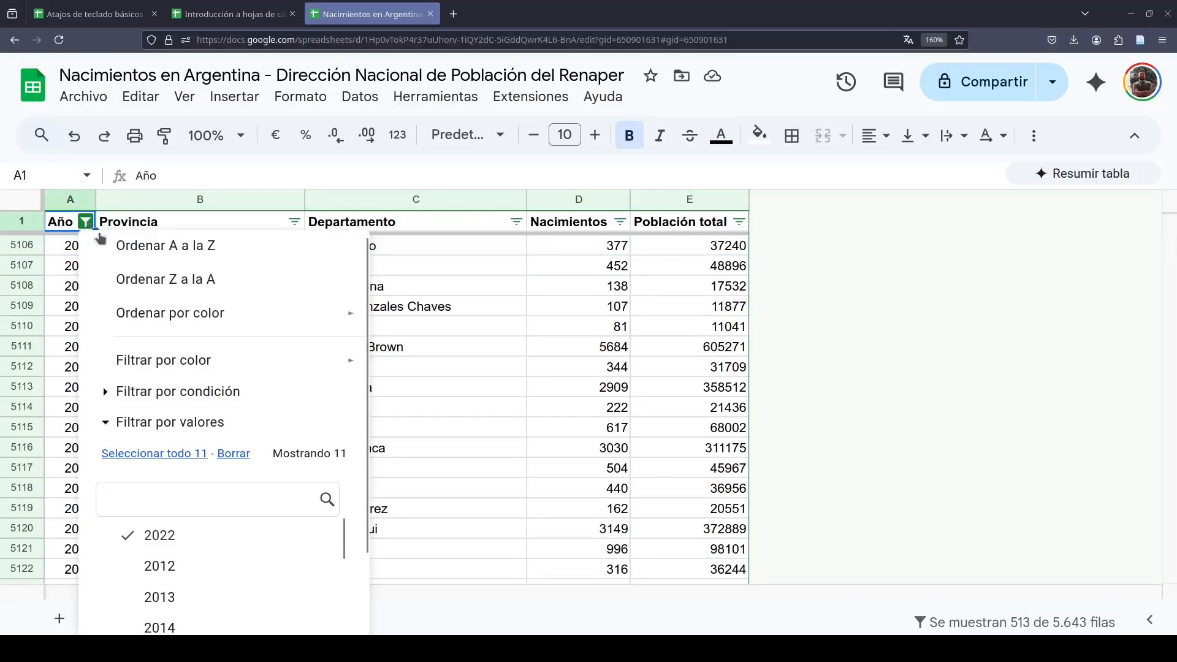
{"action": "scroll", "coordinate": [281, 396], "scroll_direction": "down", "scroll_amount": 2}
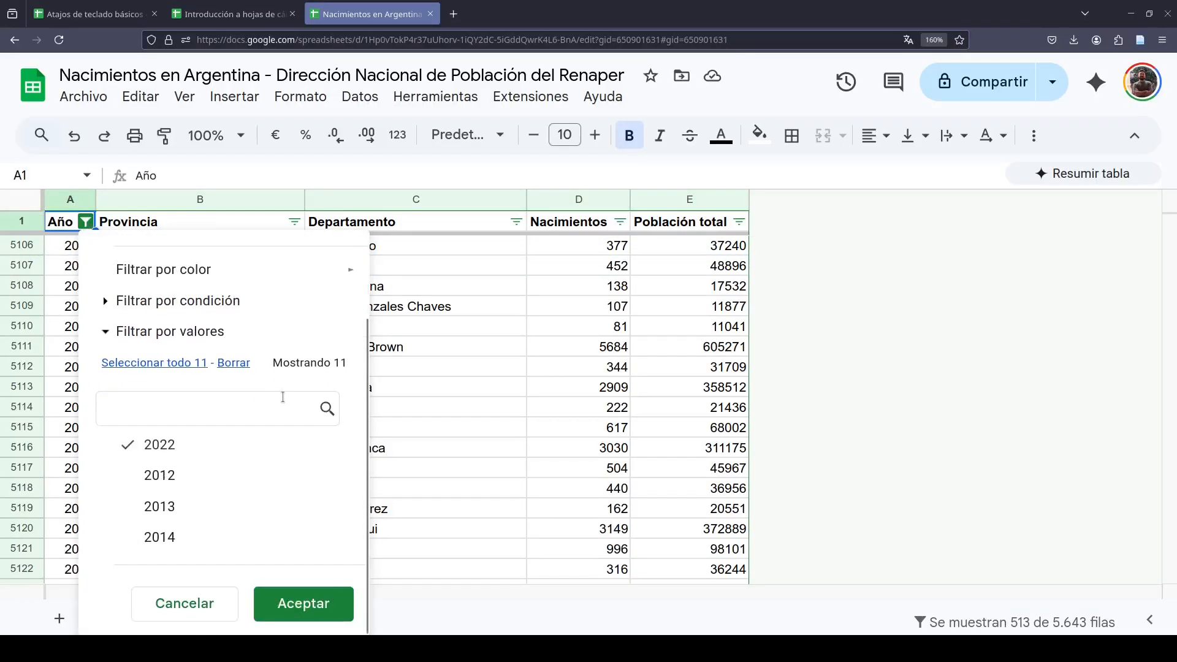
{"action": "left_click", "coordinate": [140, 365]}
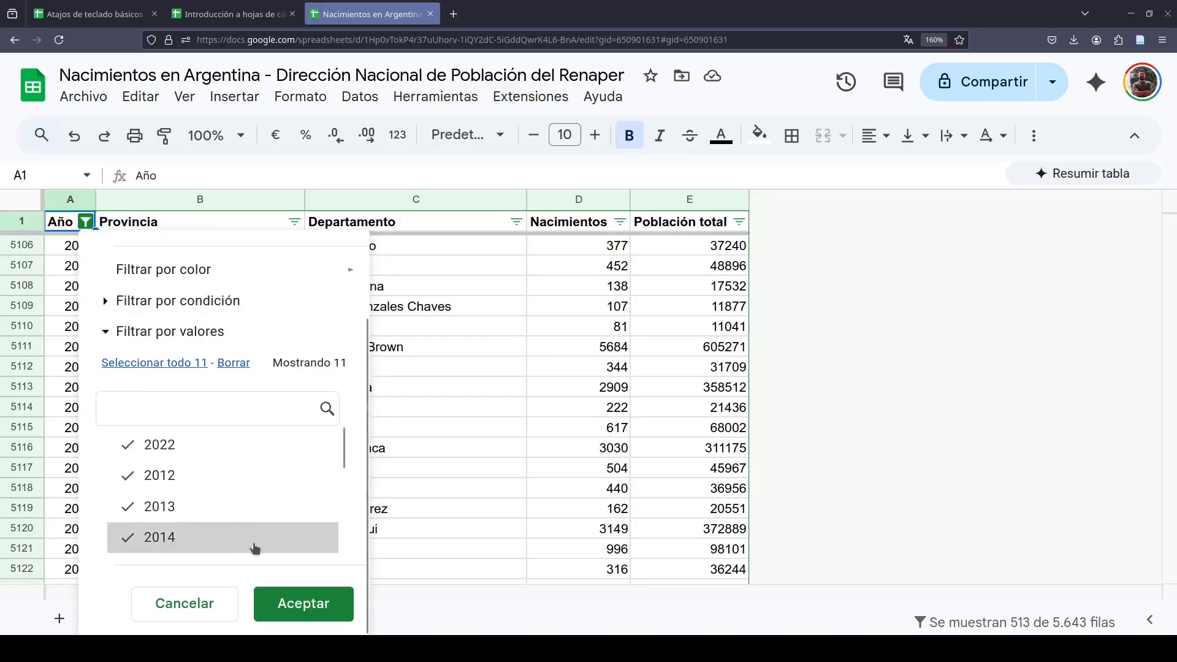
{"action": "scroll", "coordinate": [260, 546], "scroll_direction": "up", "scroll_amount": 2}
{"action": "scroll", "coordinate": [270, 552], "scroll_direction": "down", "scroll_amount": 2}
{"action": "left_click", "coordinate": [295, 598]}
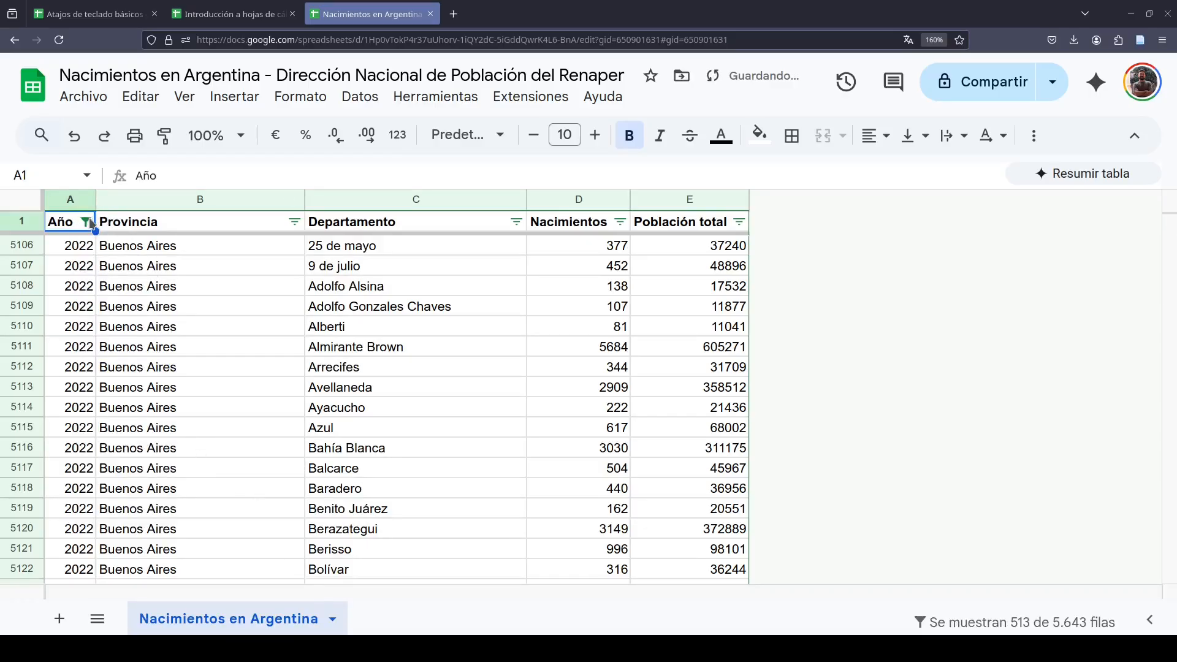
Remove the filter from the table and jump to the Provincia header cell
{"action": "left_click", "coordinate": [353, 98]}
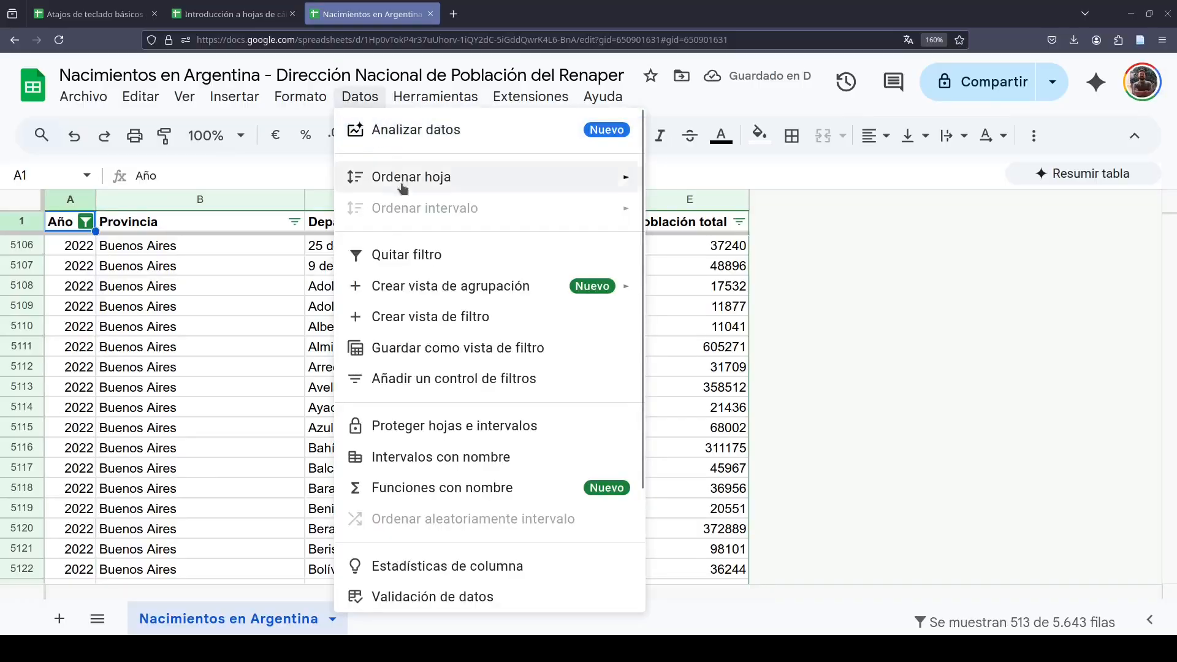
{"action": "left_click", "coordinate": [410, 254]}
{"action": "scroll", "coordinate": [215, 310], "scroll_direction": "up", "scroll_amount": 10}
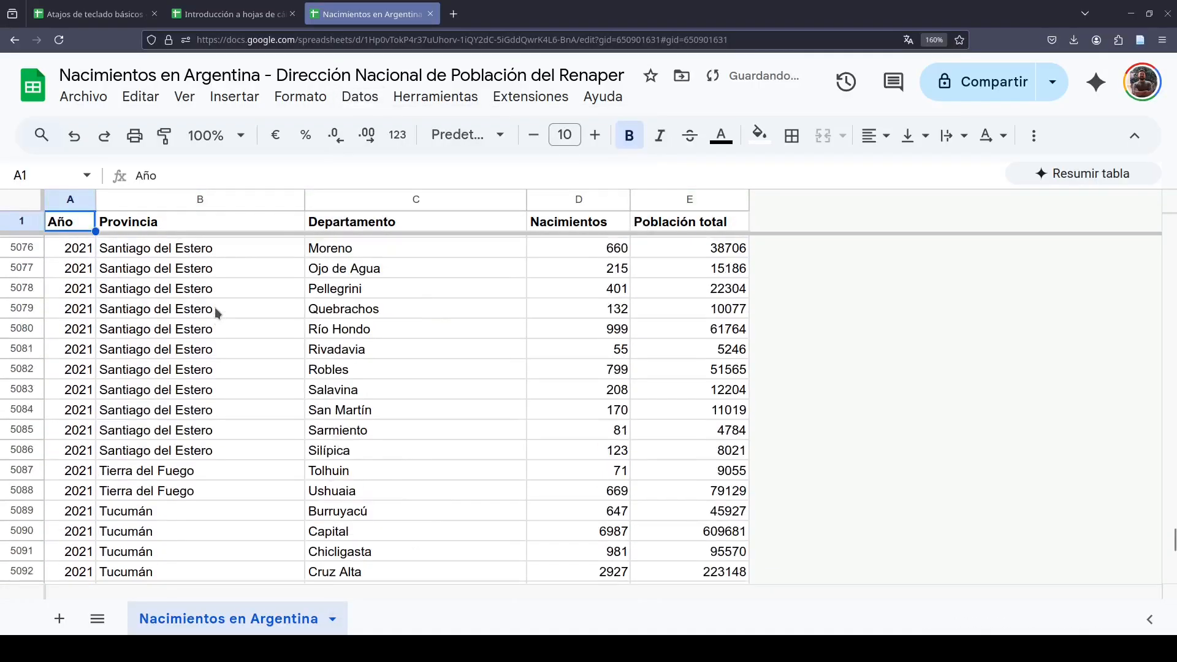
{"action": "left_click", "coordinate": [215, 310]}
{"action": "key", "text": "ctrl+Up"}
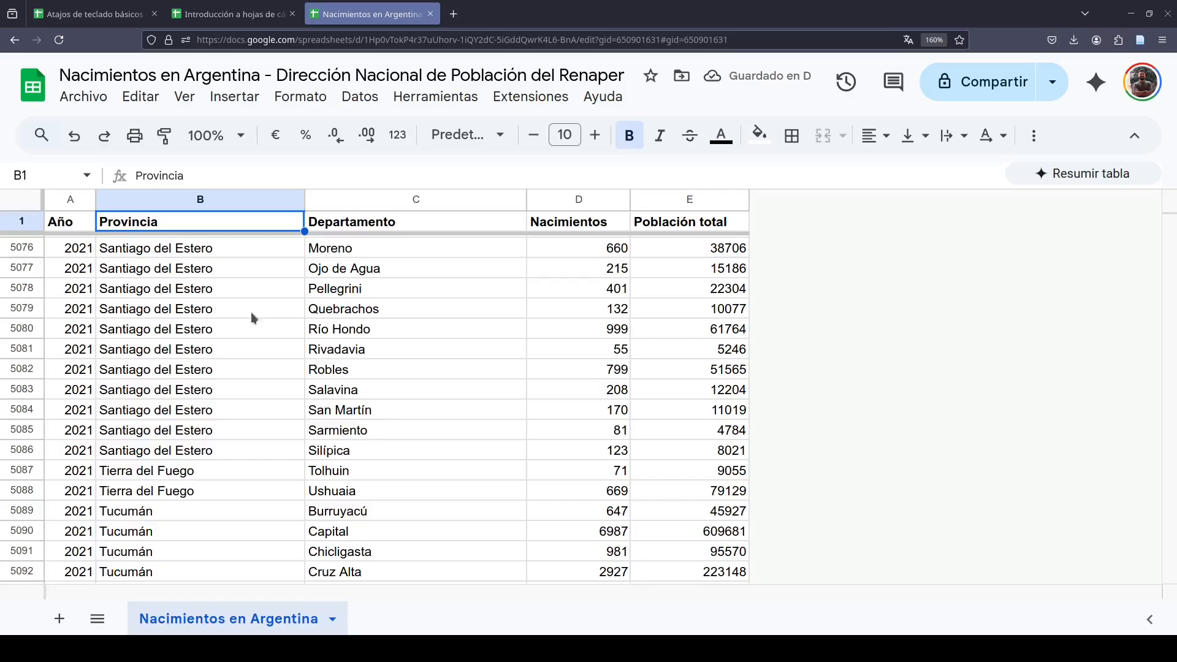
Select the whole table and create a filter on it
{"action": "scroll", "coordinate": [252, 312], "scroll_direction": "up", "scroll_amount": 3}
{"action": "left_click", "coordinate": [232, 340]}
{"action": "key", "text": "ctrl+a"}
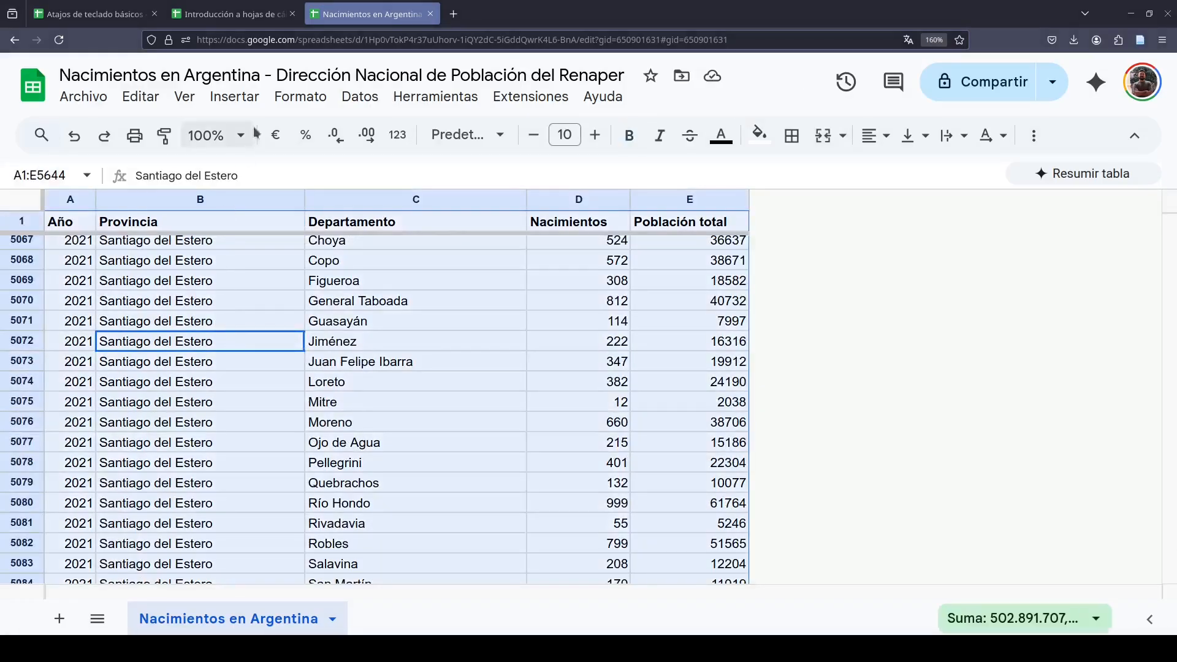
{"action": "left_click", "coordinate": [340, 98]}
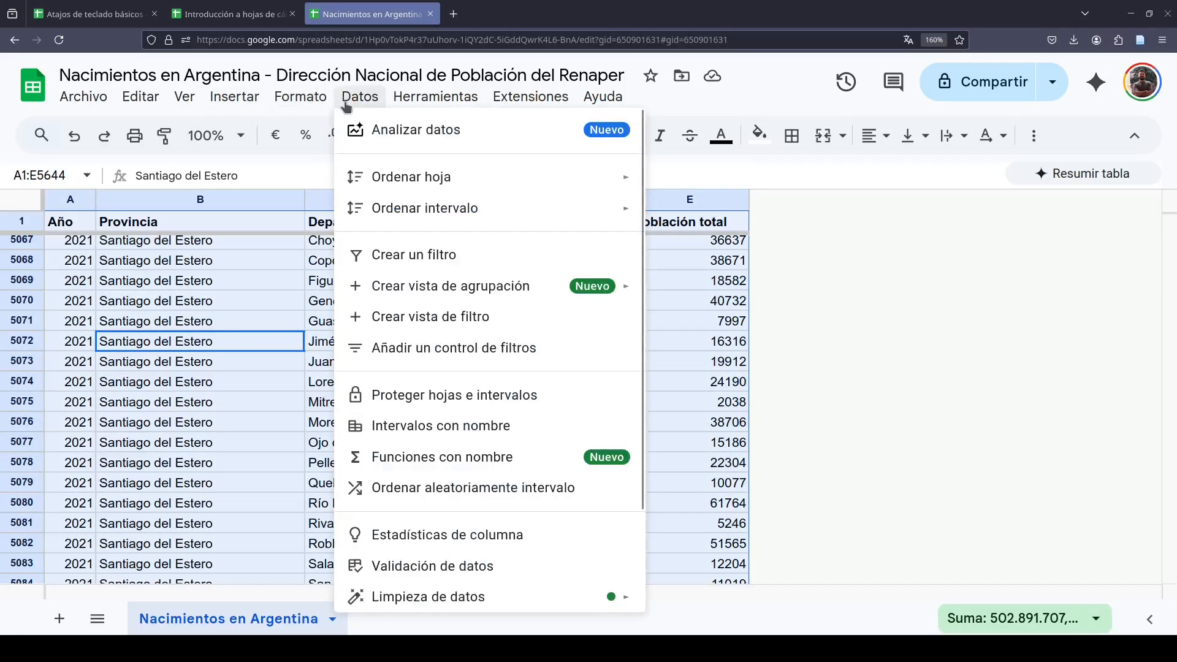
{"action": "left_click", "coordinate": [375, 255]}
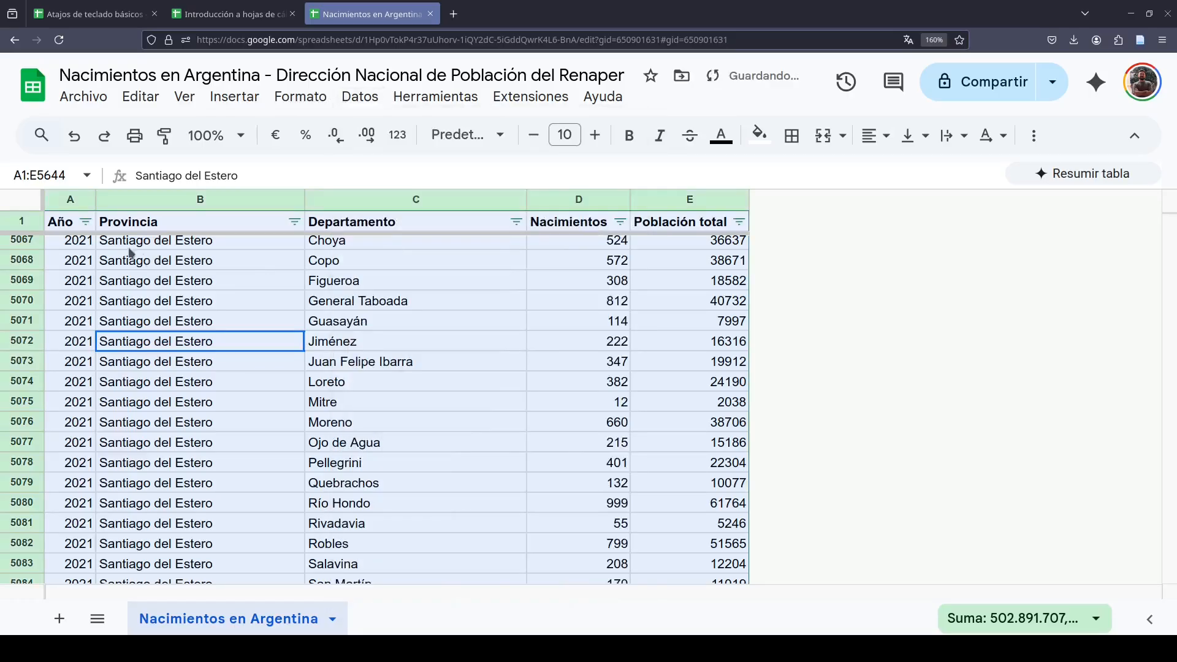
Clear the year values in the new Año filter, select only 2022 and apply it
{"action": "left_click", "coordinate": [86, 222]}
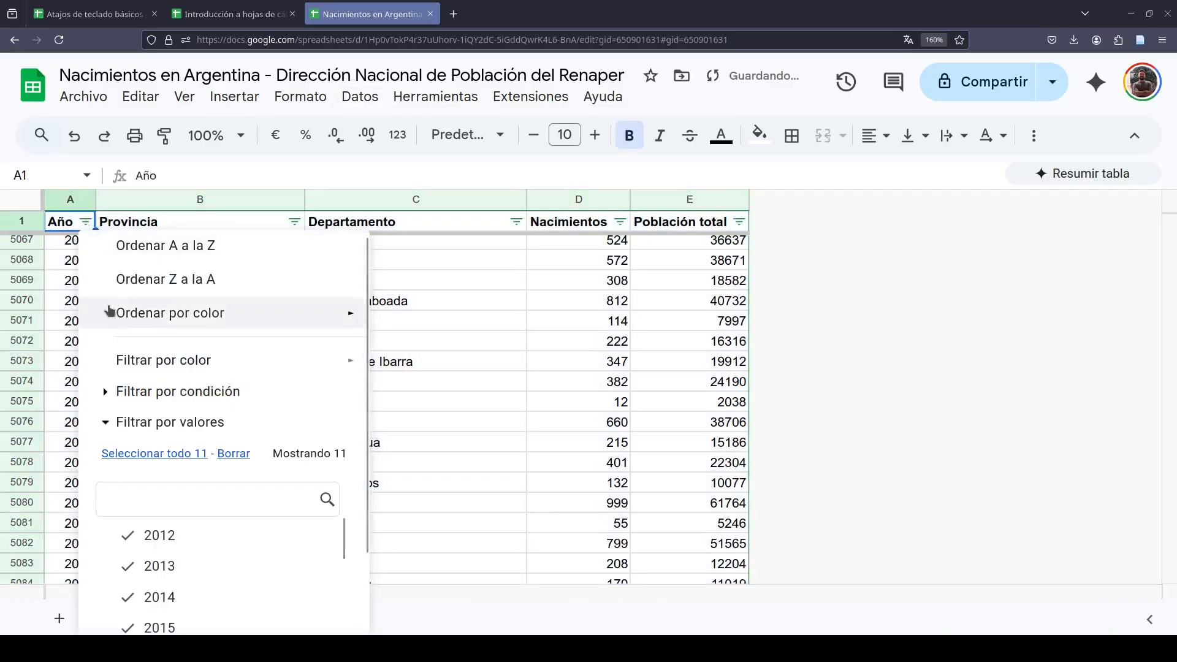
{"action": "left_click", "coordinate": [231, 453]}
{"action": "scroll", "coordinate": [230, 454], "scroll_direction": "down", "scroll_amount": 2}
{"action": "scroll", "coordinate": [224, 500], "scroll_direction": "down", "scroll_amount": 4}
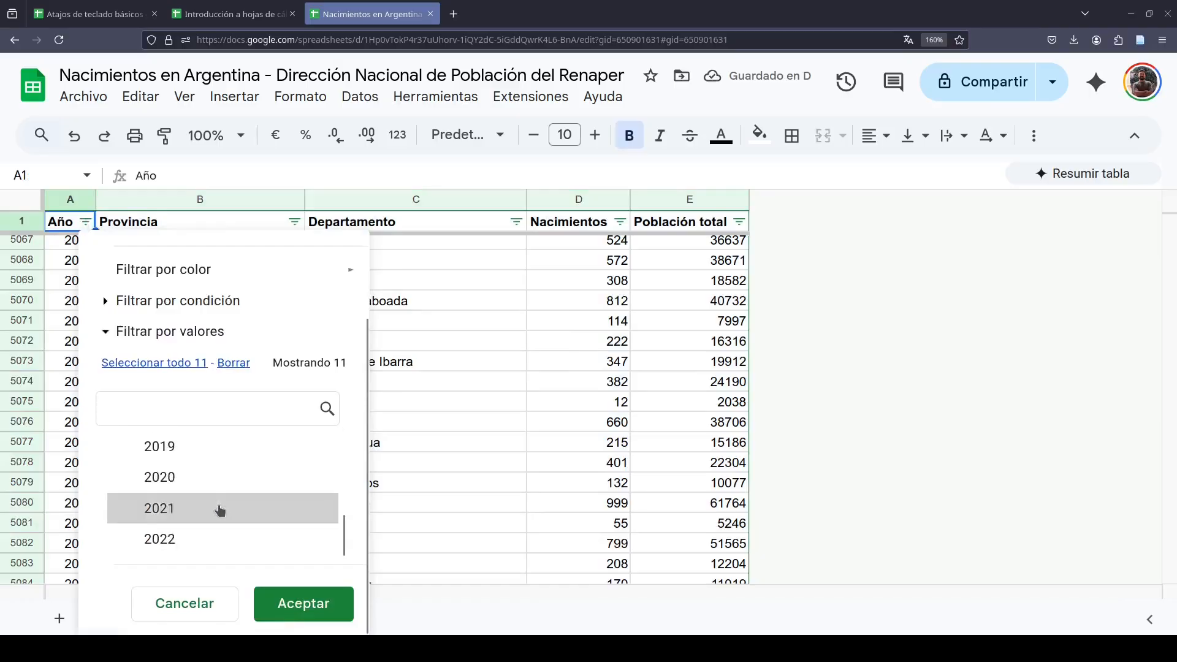
{"action": "left_click", "coordinate": [208, 538]}
{"action": "left_click", "coordinate": [270, 597]}
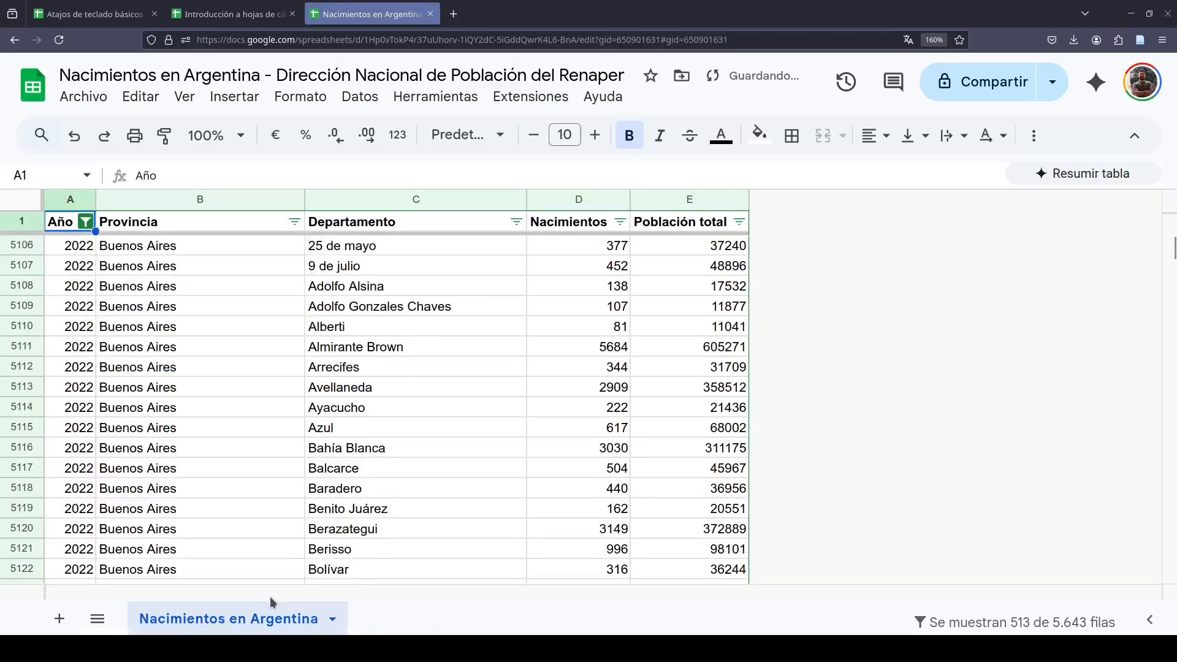
Select the filtered Población total values from E5106 down to the last row to check their sum
{"action": "left_click", "coordinate": [186, 270]}
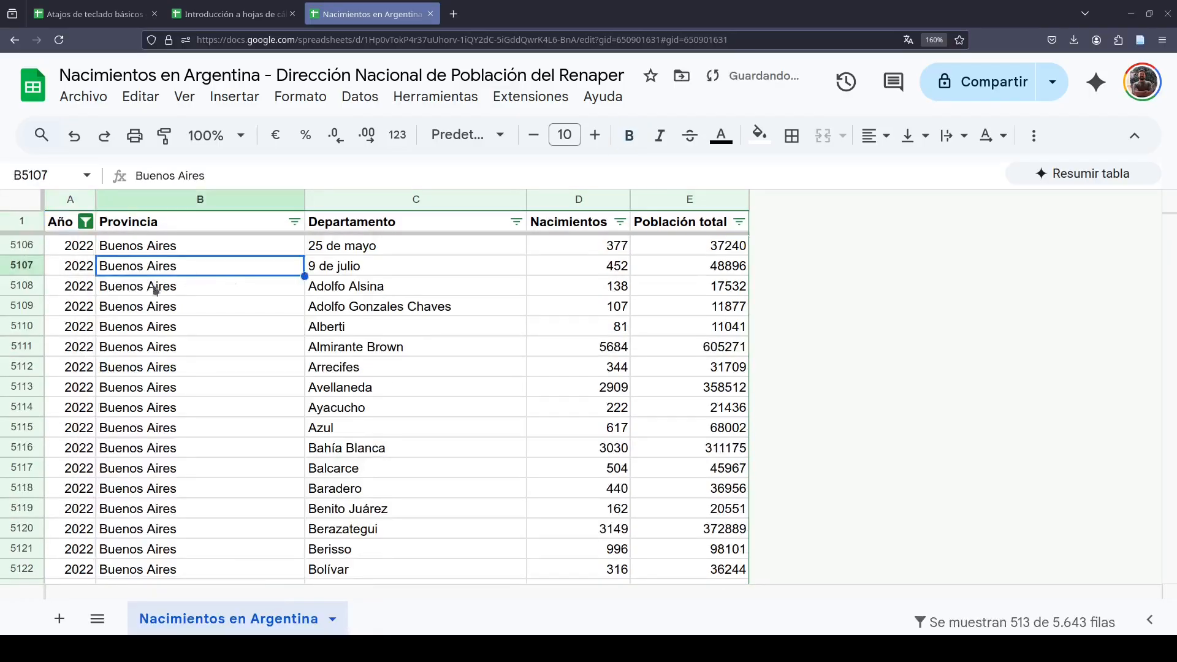
{"action": "left_click", "coordinate": [695, 247]}
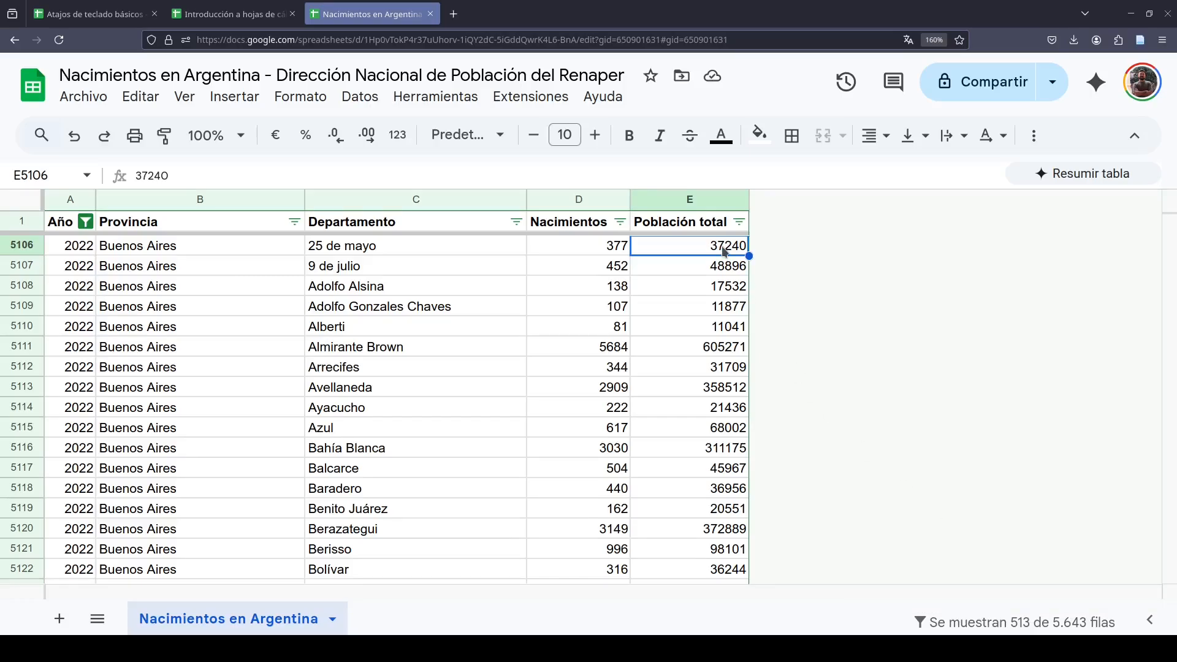
{"action": "key", "text": "ctrl+shift+Down"}
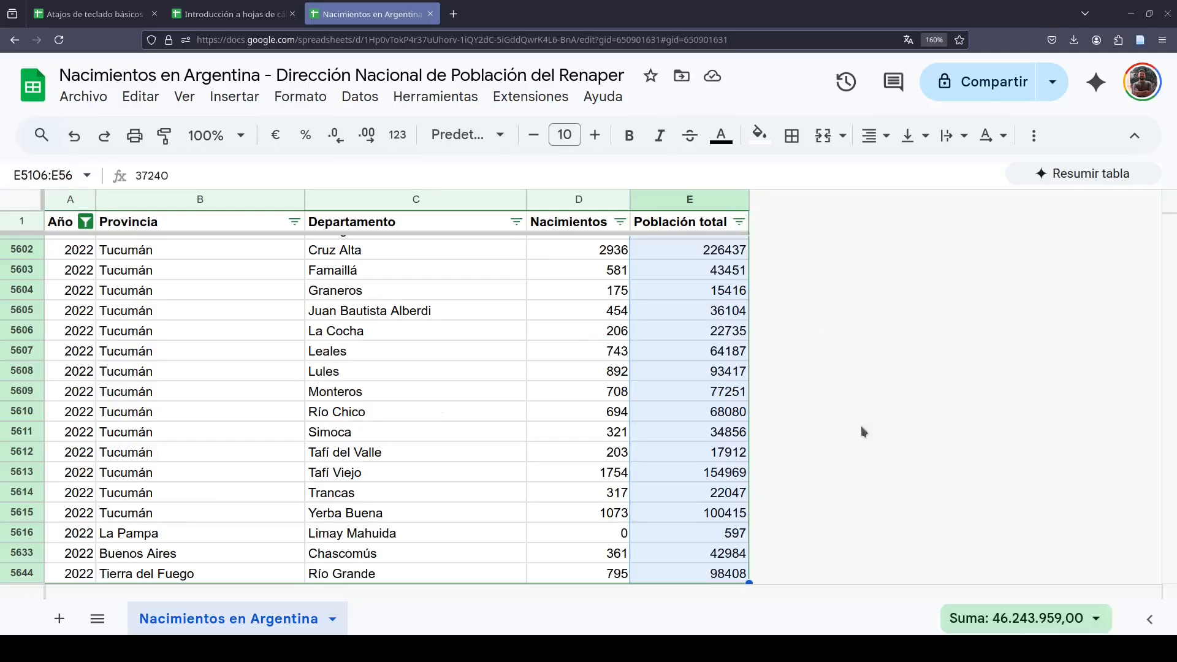
Select the filtered Nacimientos values from D5106 down to the last row to check their sum
{"action": "left_click", "coordinate": [611, 349]}
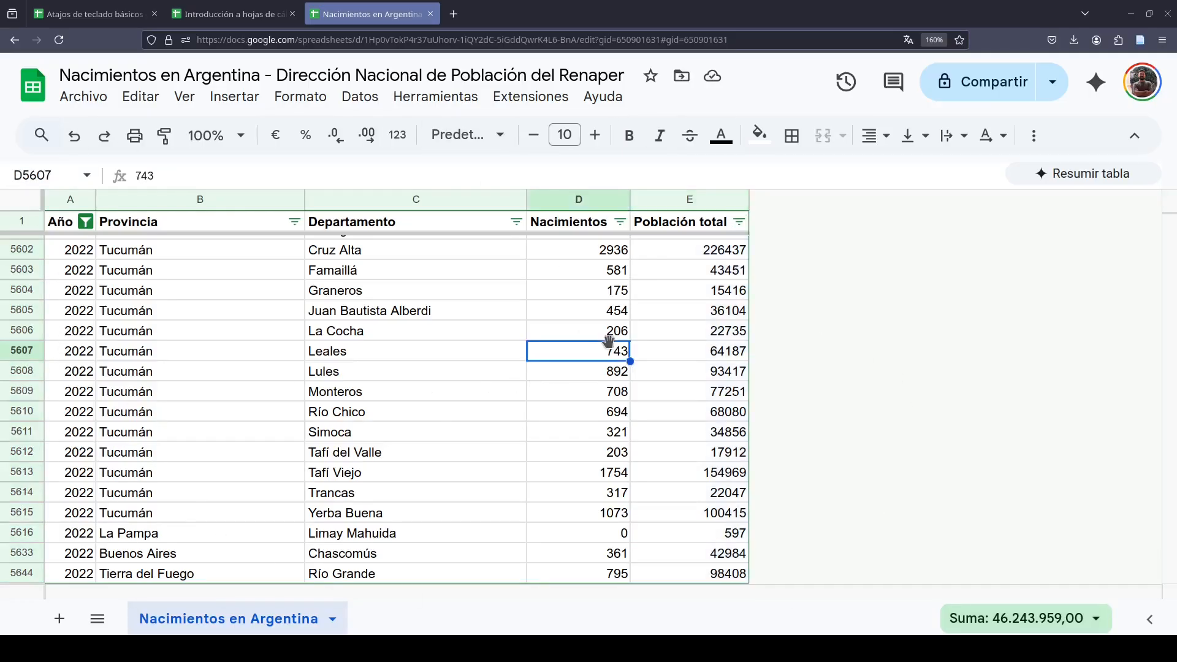
{"action": "key", "text": "ctrl+Up"}
{"action": "key", "text": "Down"}
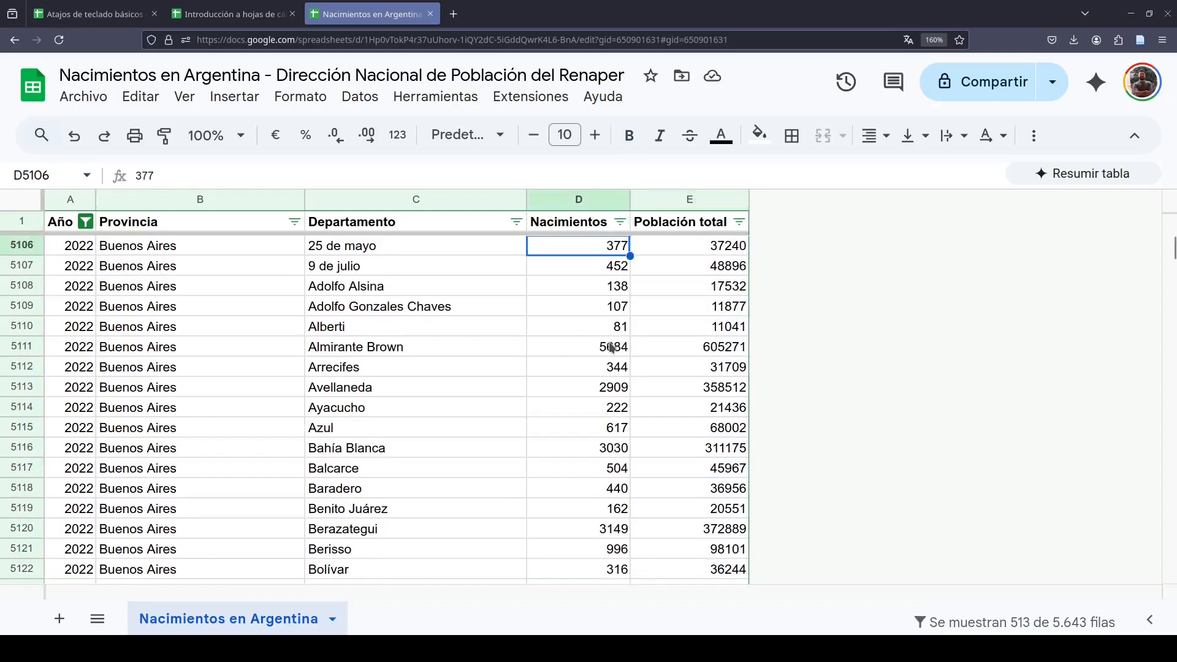
{"action": "key", "text": "ctrl+Up"}
{"action": "key", "text": "Down"}
{"action": "key", "text": "ctrl+shift+Down"}
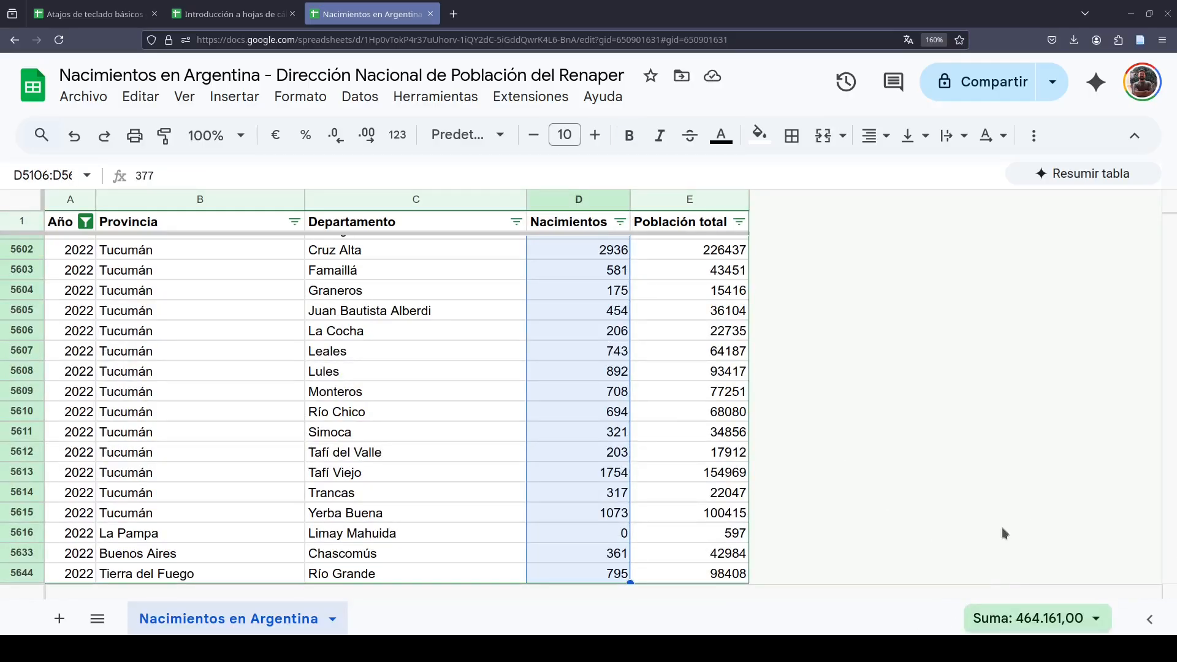
Return to row 5106 and step through its births, population, province and department cells, ending on the Departamento cell
{"action": "scroll", "coordinate": [716, 443], "scroll_direction": "up", "scroll_amount": 20}
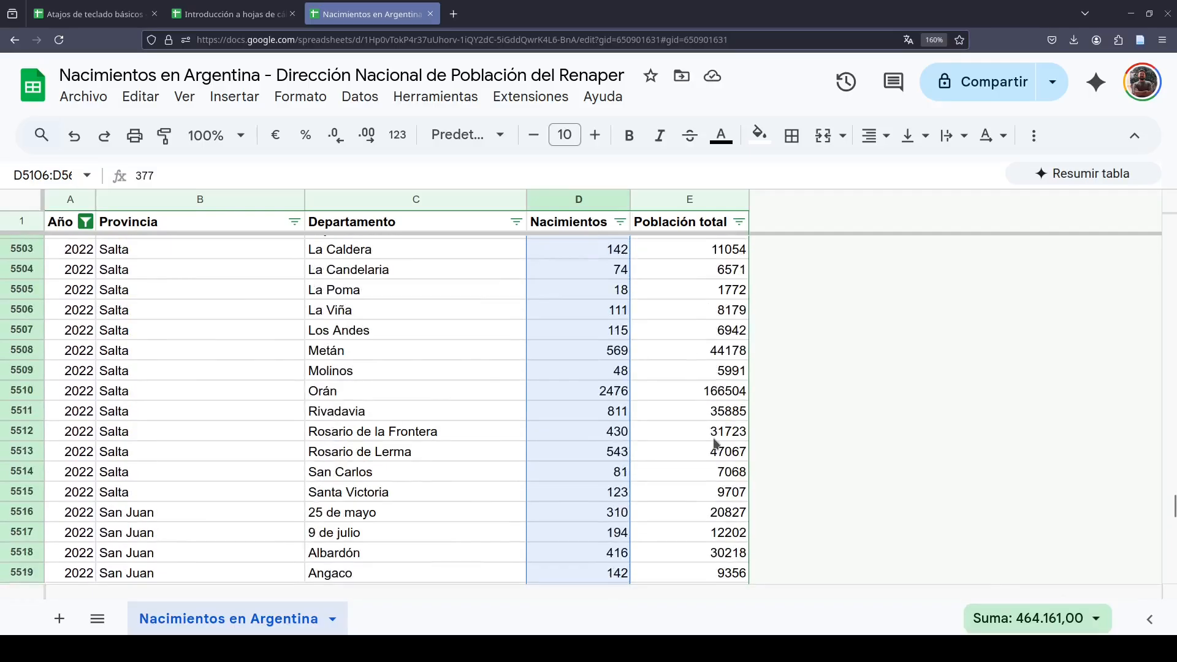
{"action": "left_click_drag", "start_coordinate": [1172, 485], "coordinate": [1152, 228]}
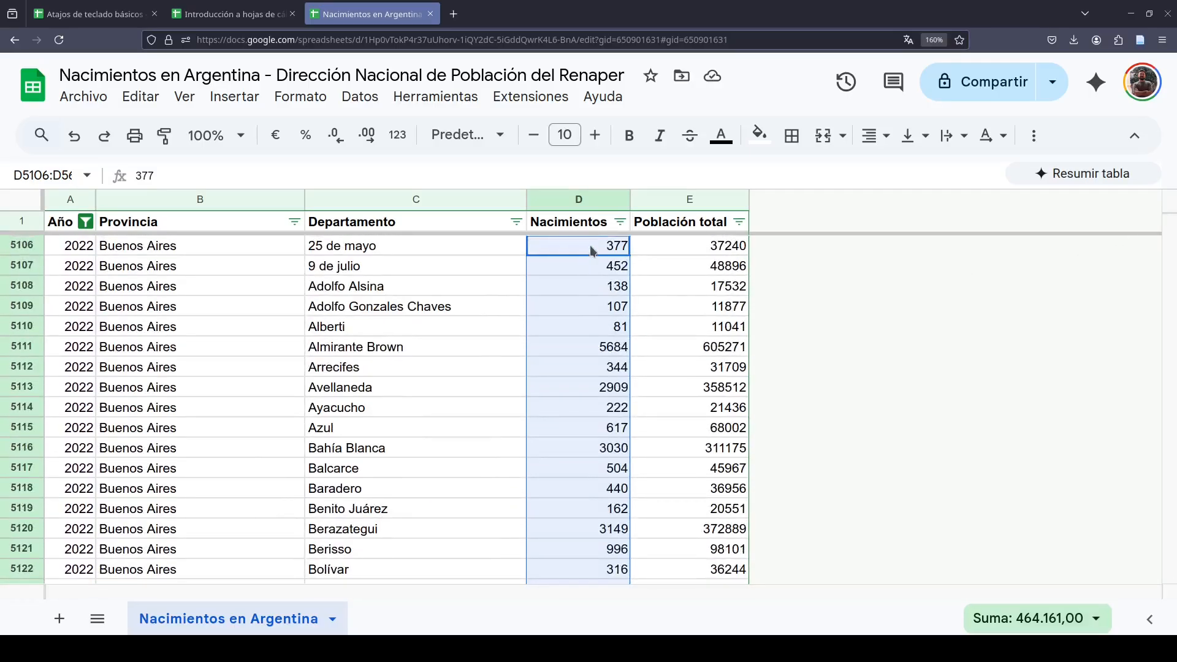
{"action": "left_click", "coordinate": [590, 246]}
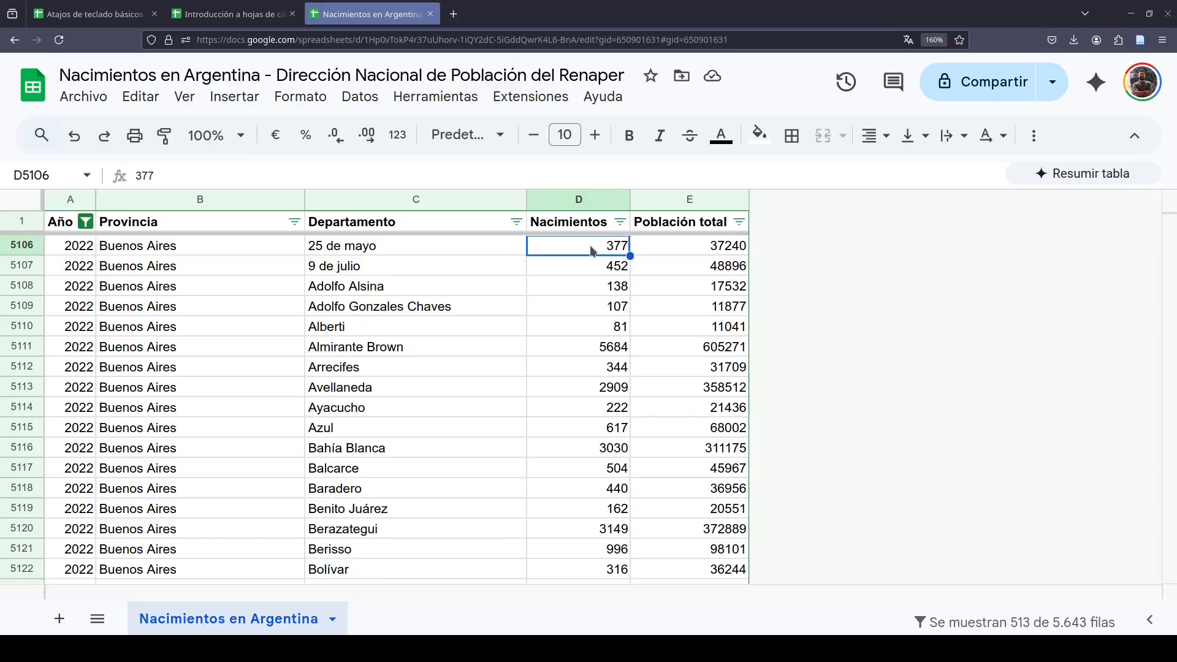
{"action": "key", "text": "Right"}
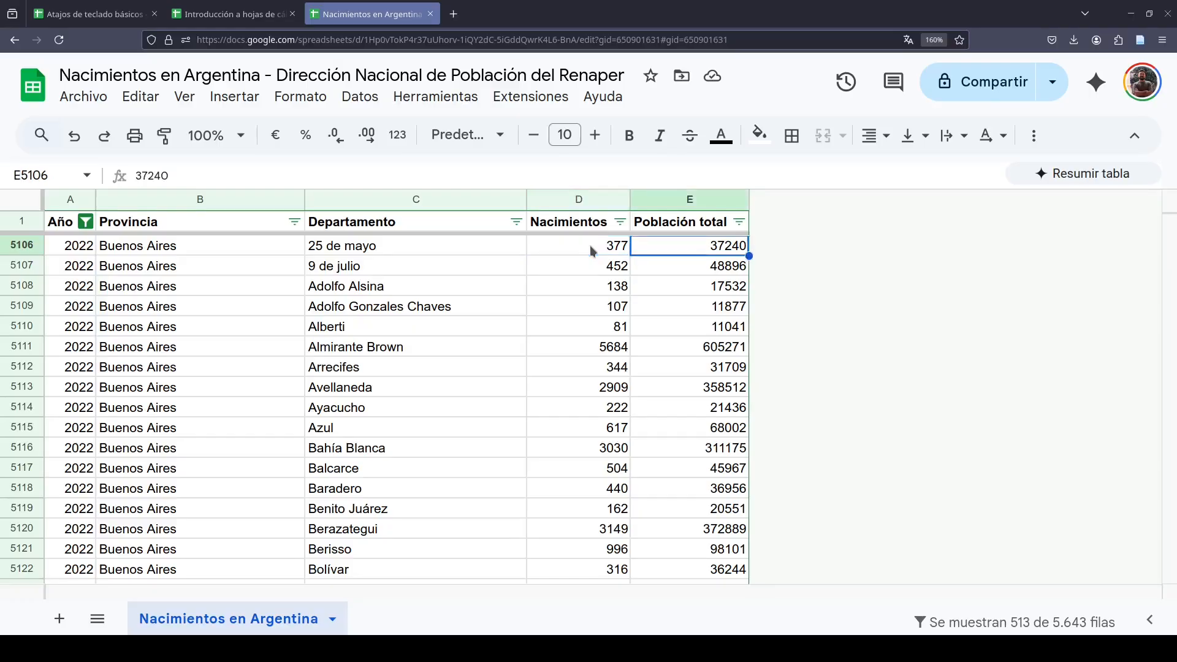
{"action": "key", "text": "Left"}
{"action": "key", "text": "Left"}
{"action": "key", "text": "Left"}
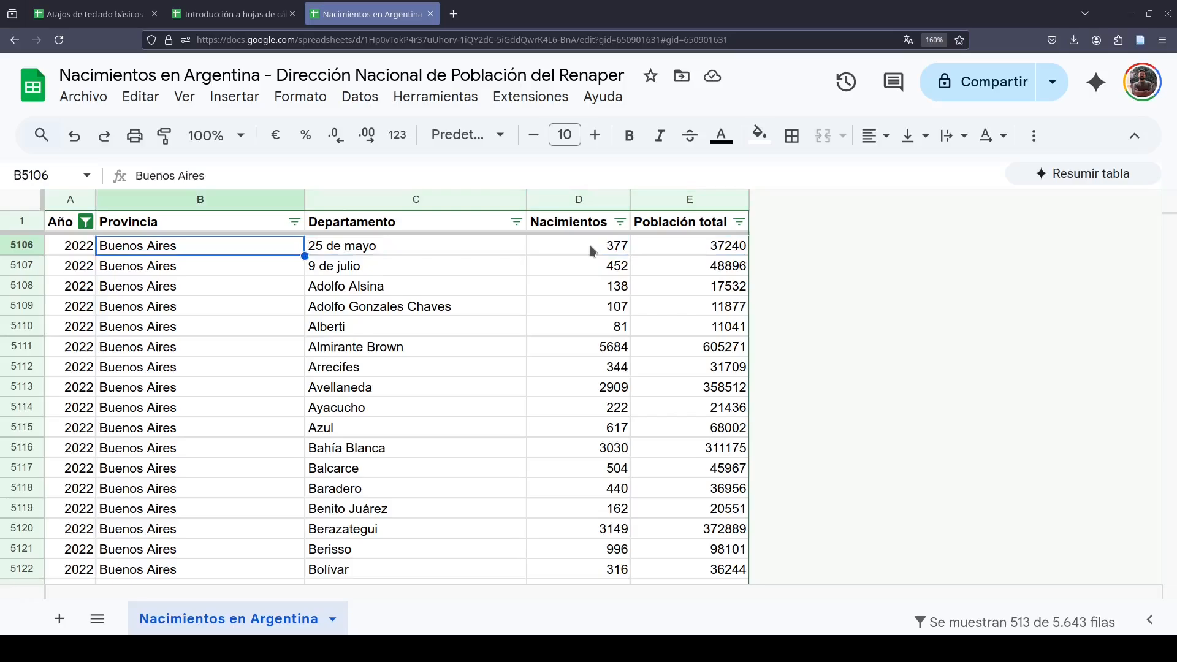
{"action": "key", "text": "Right"}
{"action": "key", "text": "Up"}
{"action": "key", "text": "Down"}
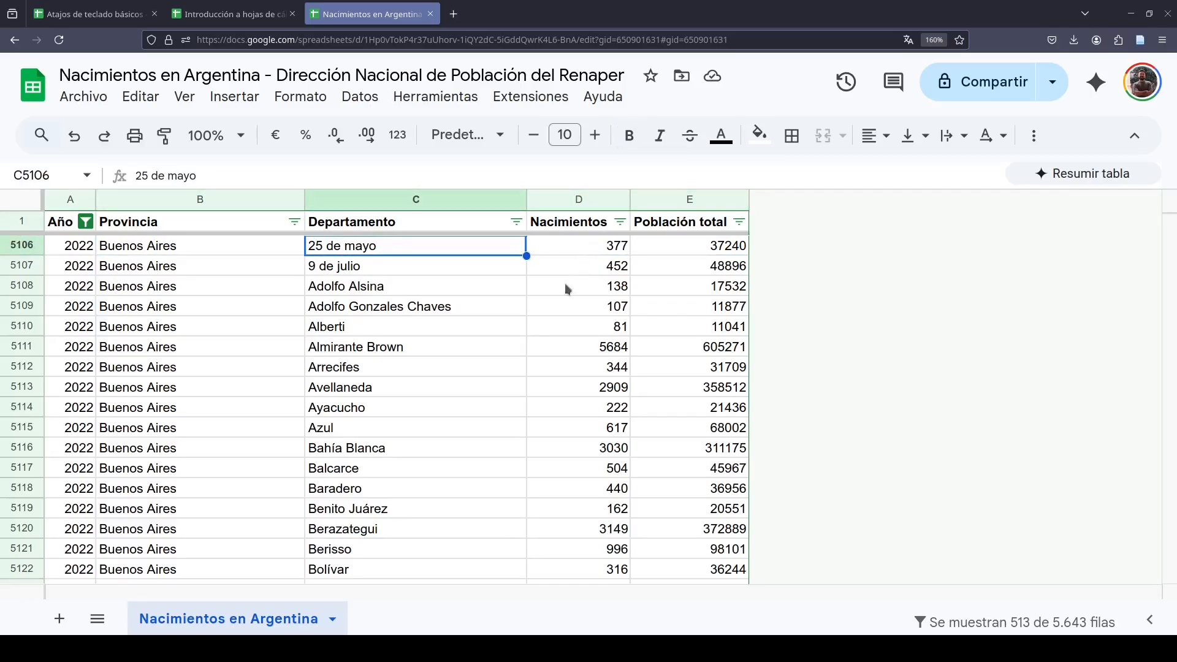
{"action": "scroll", "coordinate": [161, 301], "scroll_direction": "down", "scroll_amount": 3}
{"action": "scroll", "coordinate": [136, 293], "scroll_direction": "up", "scroll_amount": 3}
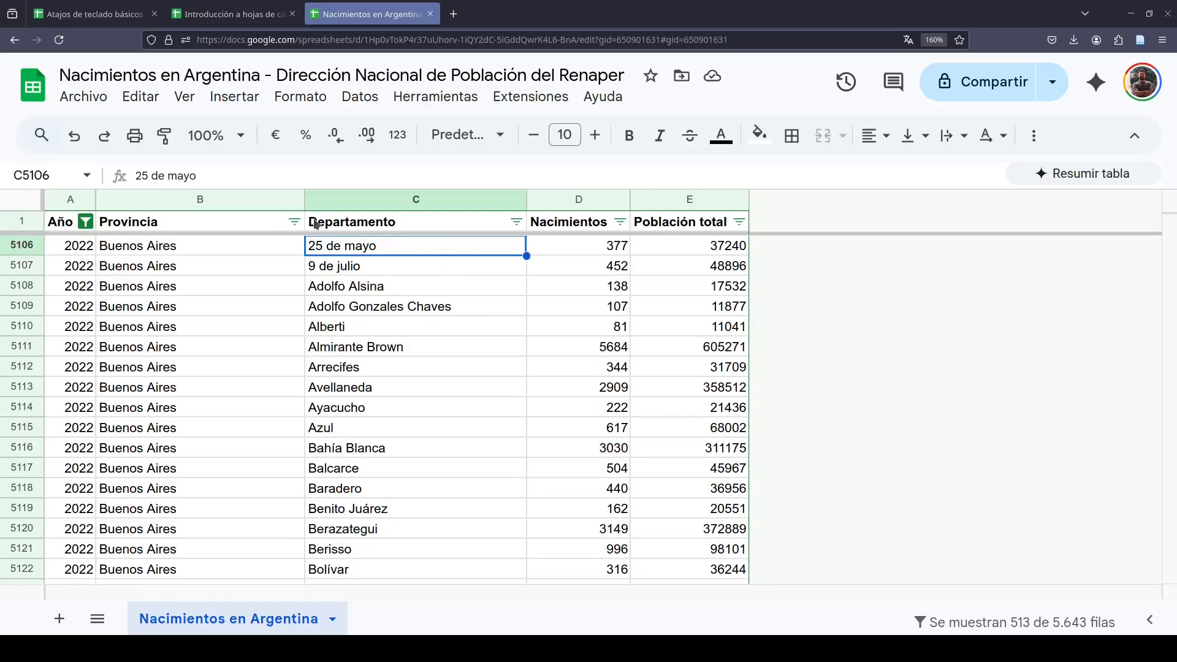
Select the filtered Departamento entries from C5106 down to the last row to check their count
{"action": "key", "text": "ctrl+Up"}
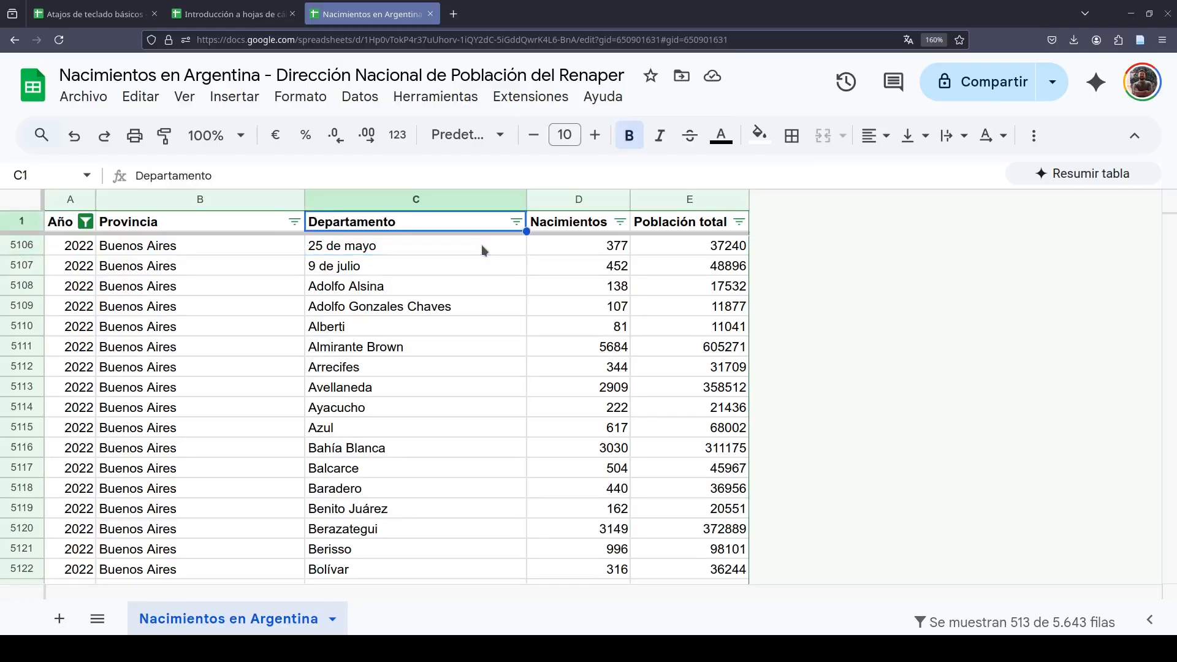
{"action": "key", "text": "ctrl+Down"}
{"action": "key", "text": "ctrl+shift+Down"}
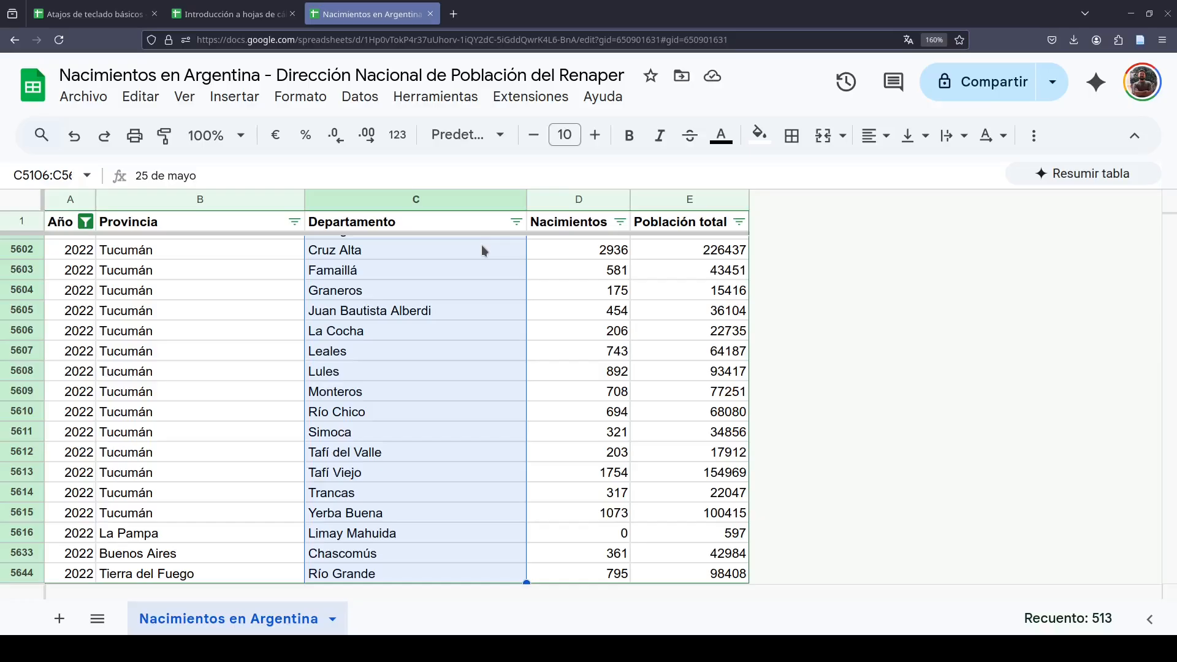
Review the filtered Provincia entries and select them from B5106 down to the last row to check their count
{"action": "key", "text": "Left"}
{"action": "key", "text": "ctrl+Up"}
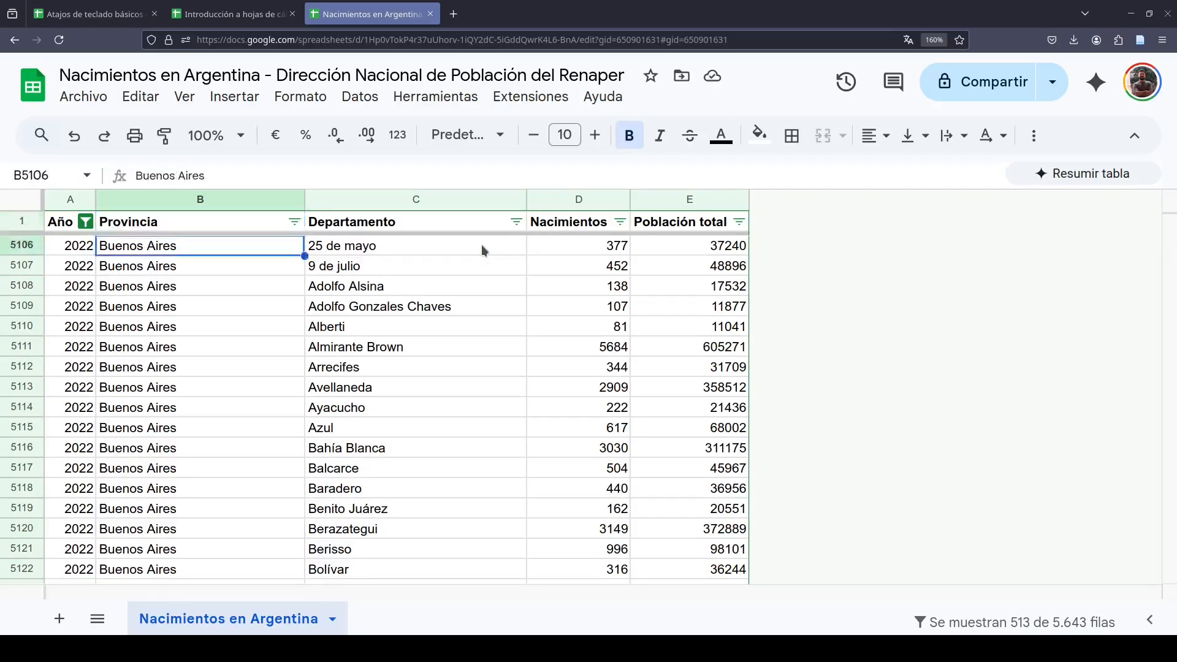
{"action": "key", "text": "ctrl+Down"}
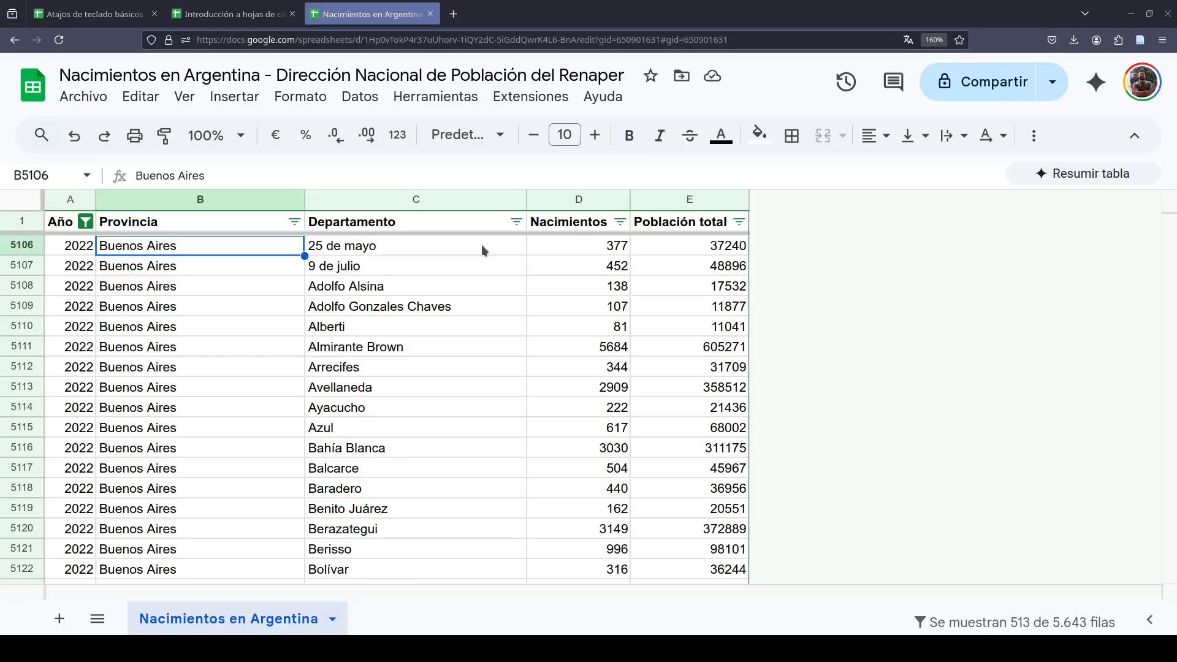
{"action": "scroll", "coordinate": [481, 244], "scroll_direction": "down", "scroll_amount": 20}
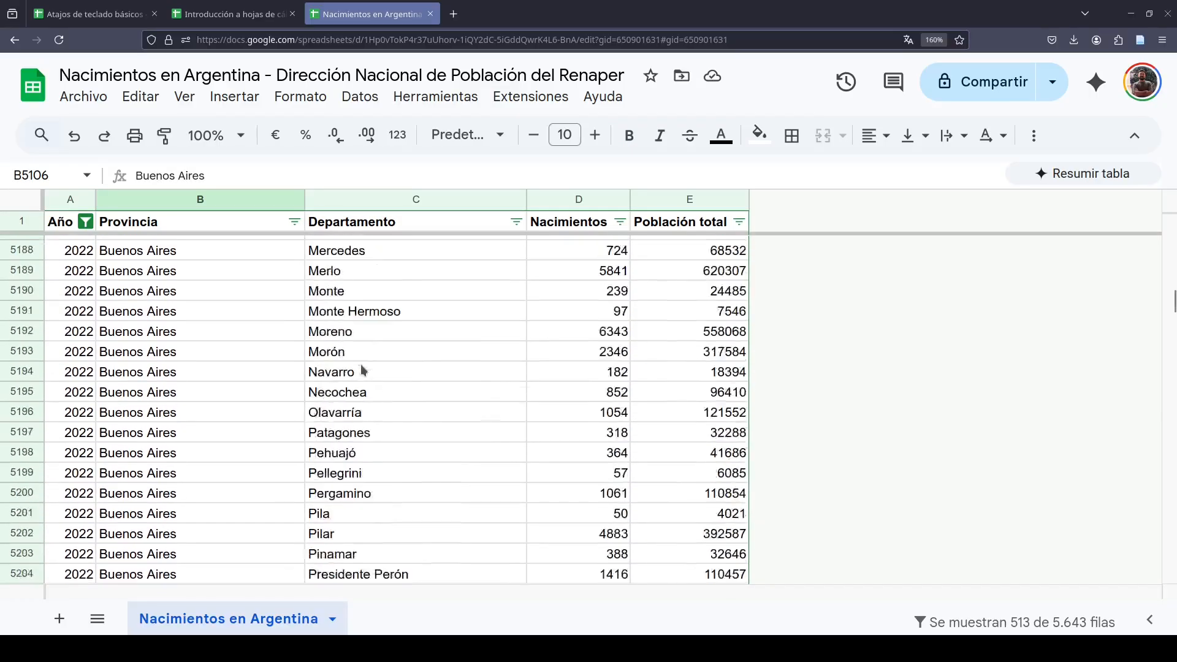
{"action": "scroll", "coordinate": [295, 355], "scroll_direction": "down", "scroll_amount": 3}
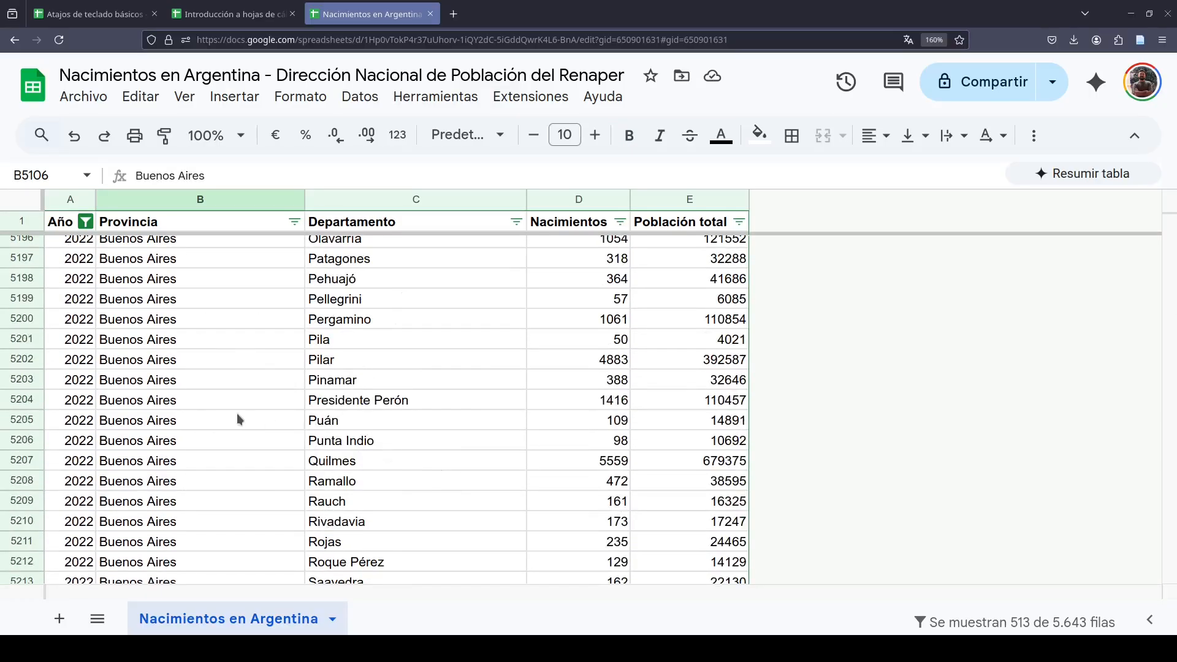
{"action": "scroll", "coordinate": [237, 414], "scroll_direction": "up", "scroll_amount": 20}
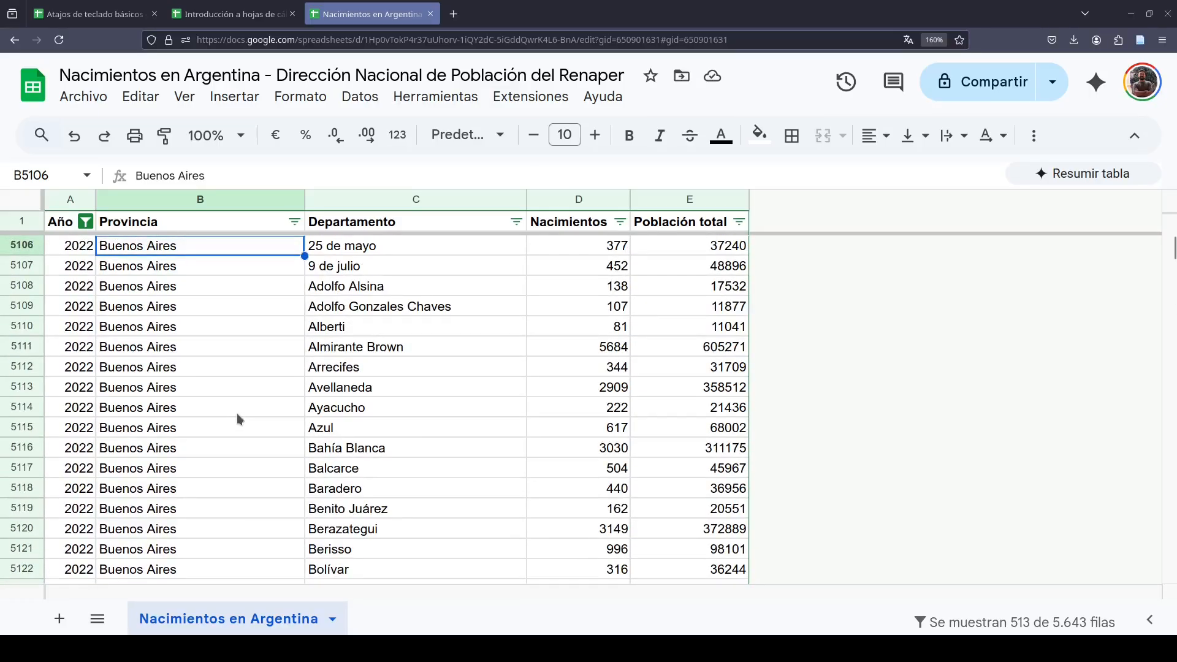
{"action": "key", "text": "ctrl+shift+Down"}
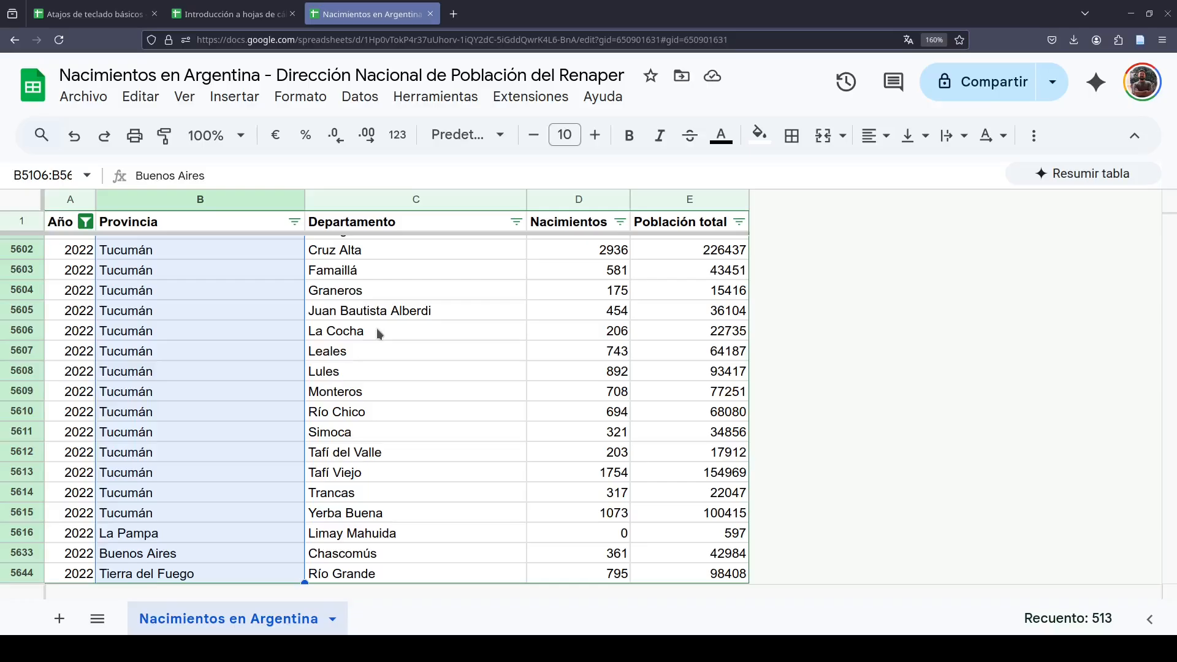
{"action": "scroll", "coordinate": [376, 329], "scroll_direction": "up", "scroll_amount": 10}
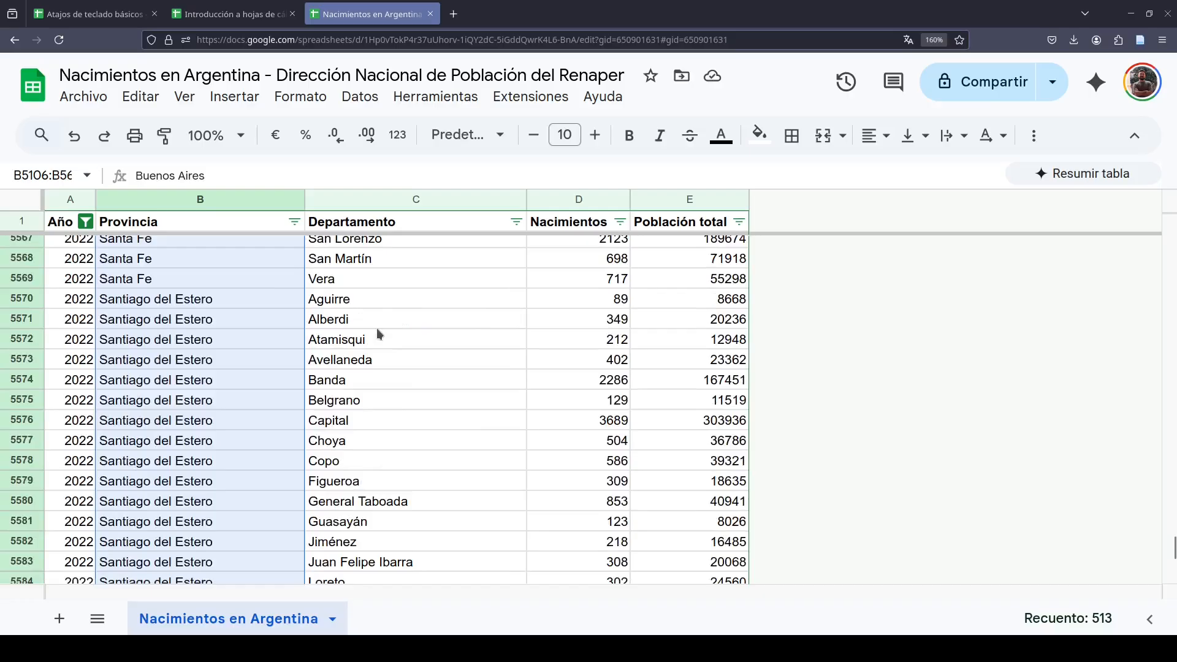
Return from the Santiago del Estero rows to the first filtered row, ending on the Departamento cell C5106
{"action": "left_click", "coordinate": [376, 327]}
{"action": "key", "text": "ctrl+Up"}
{"action": "key", "text": "ctrl+Left"}
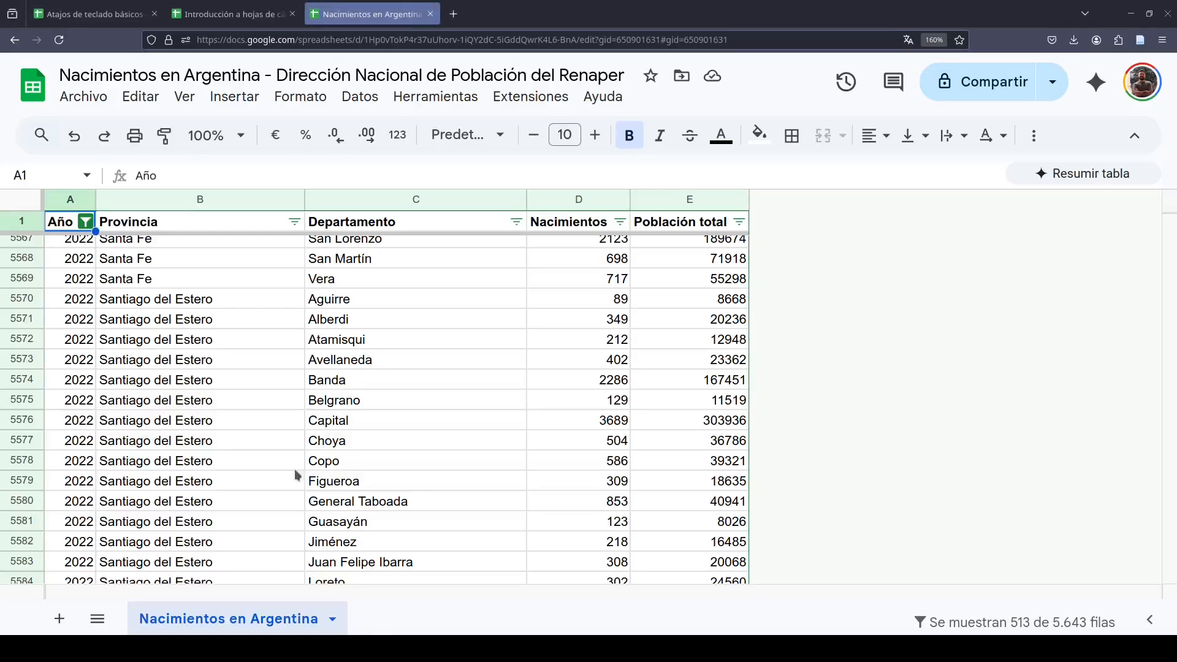
{"action": "scroll", "coordinate": [234, 321], "scroll_direction": "up", "scroll_amount": 9}
{"action": "left_click", "coordinate": [236, 323]}
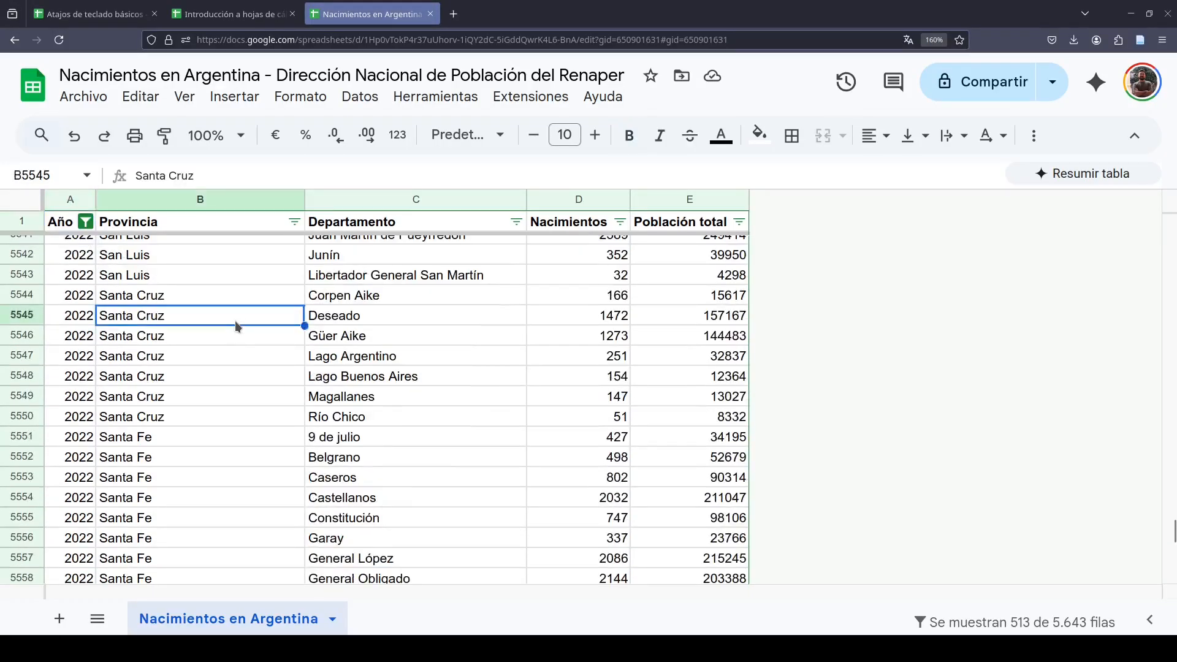
{"action": "key", "text": "ctrl+Up"}
{"action": "key", "text": "Right"}
{"action": "key", "text": "Down"}
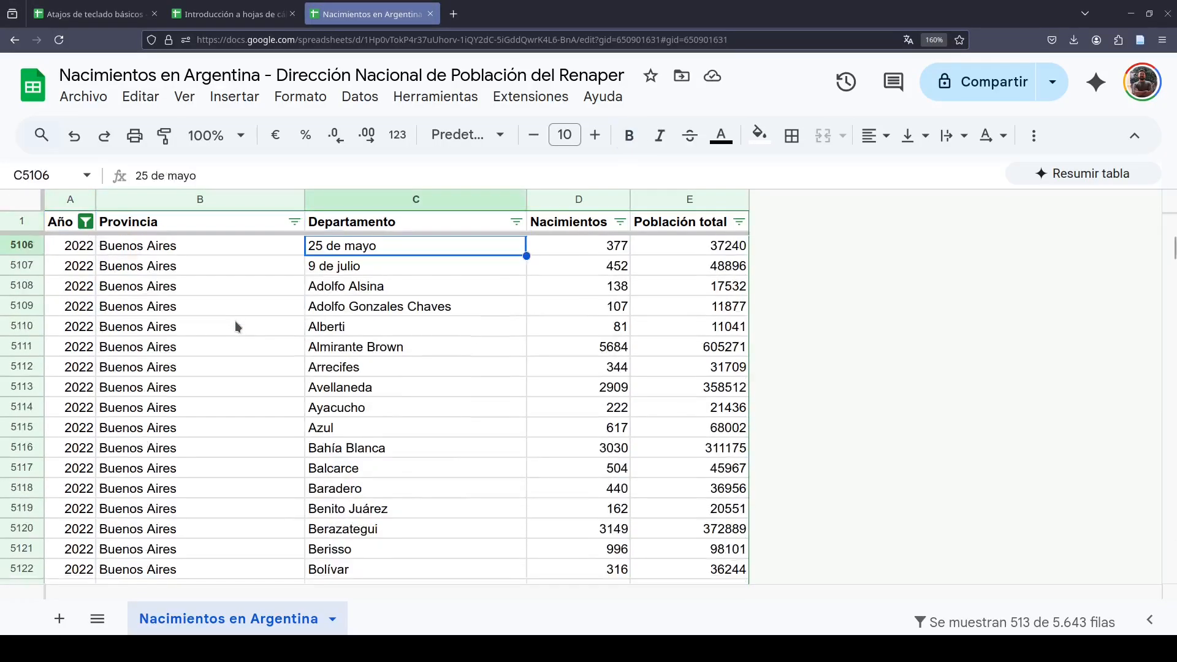
Move through the filtered rows from row 5106 to 5112 and between Año and Población total, ending on cell E5111
{"action": "key", "text": "Left"}
{"action": "key", "text": "Left"}
{"action": "key", "text": "Right"}
{"action": "key", "text": "Right"}
{"action": "key", "text": "Right"}
{"action": "key", "text": "Right"}
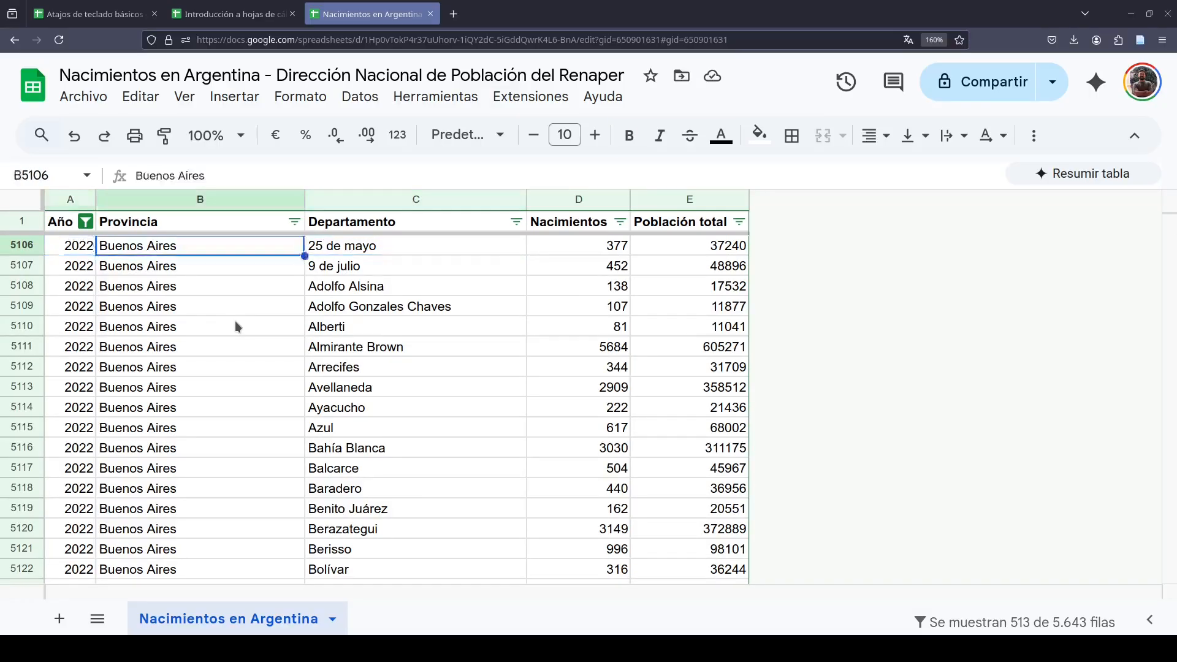
{"action": "key", "text": "Down"}
{"action": "key", "text": "Down"}
{"action": "key", "text": "Down"}
{"action": "key", "text": "Down"}
{"action": "key", "text": "Down"}
{"action": "key", "text": "Down"}
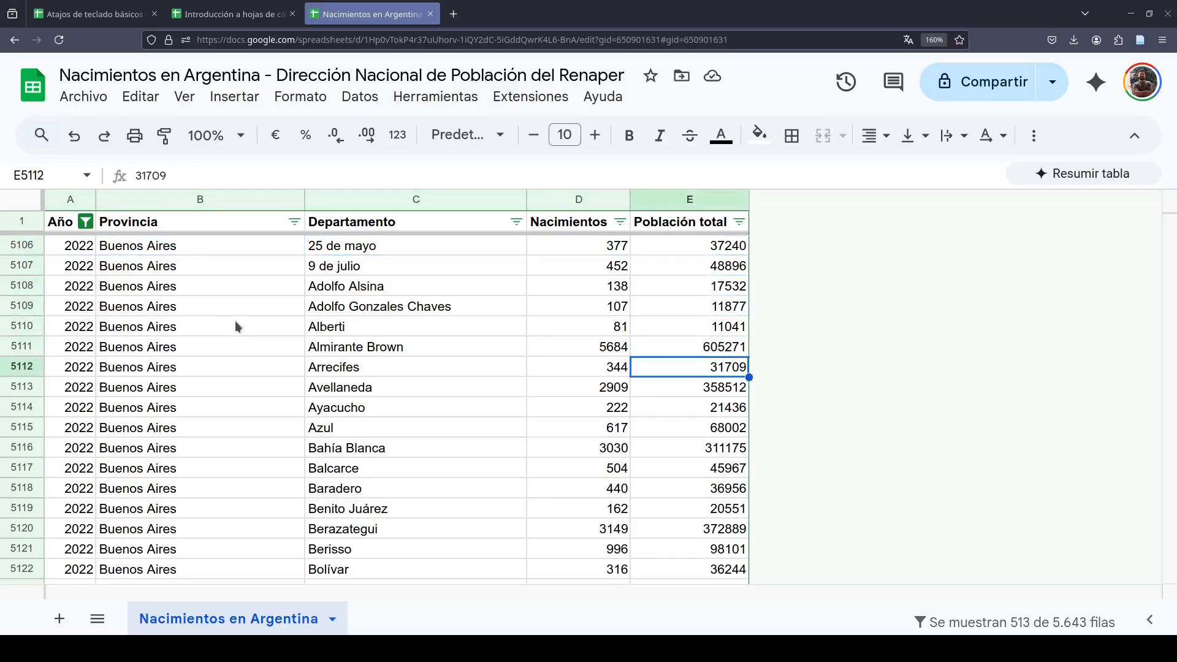
{"action": "key", "text": "ctrl+Left"}
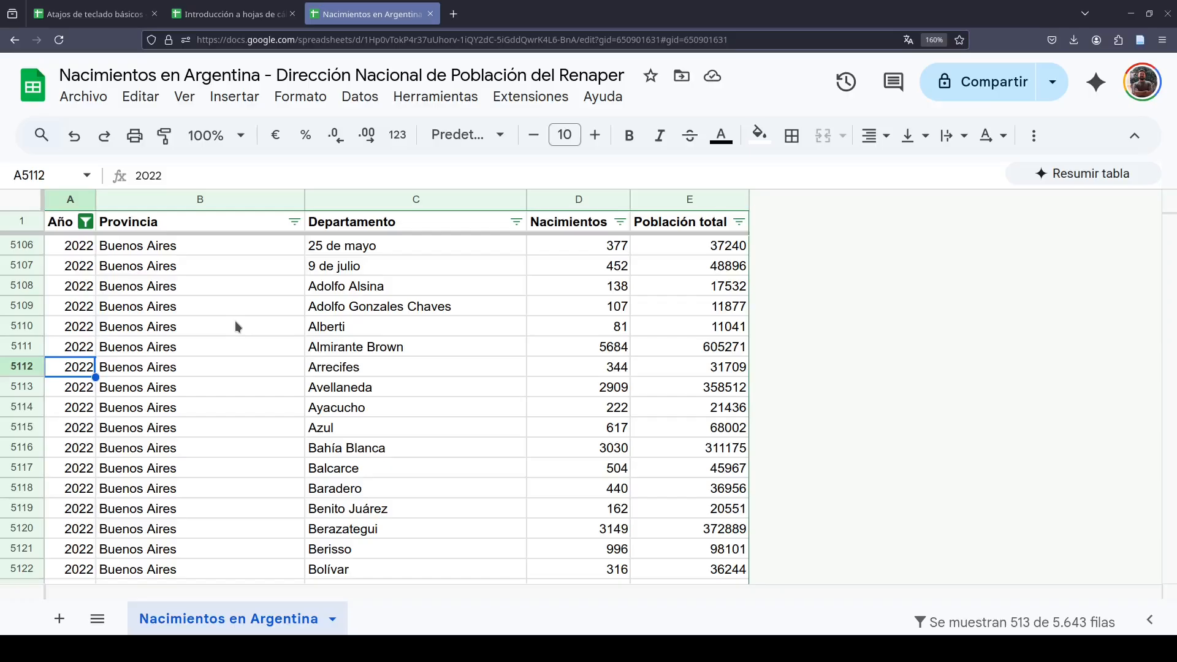
{"action": "key", "text": "Up"}
{"action": "key", "text": "ctrl+Right"}
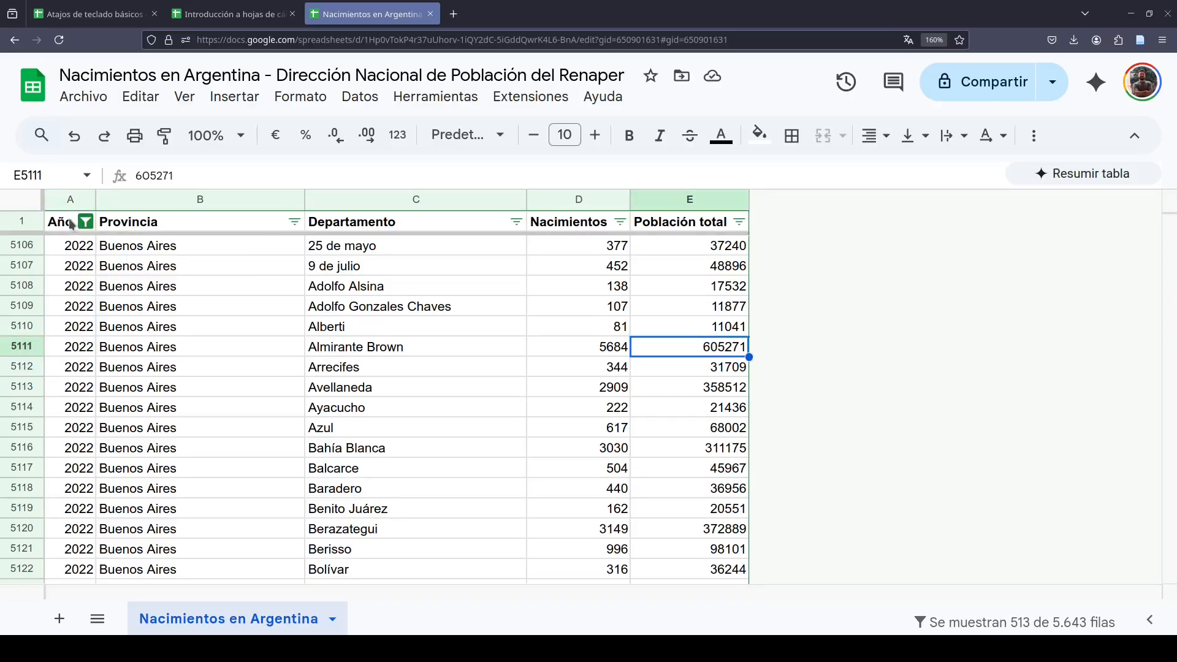
Filter the Provincia column by values to show only La Pampa, Mendoza and Misiones
{"action": "left_click", "coordinate": [295, 225]}
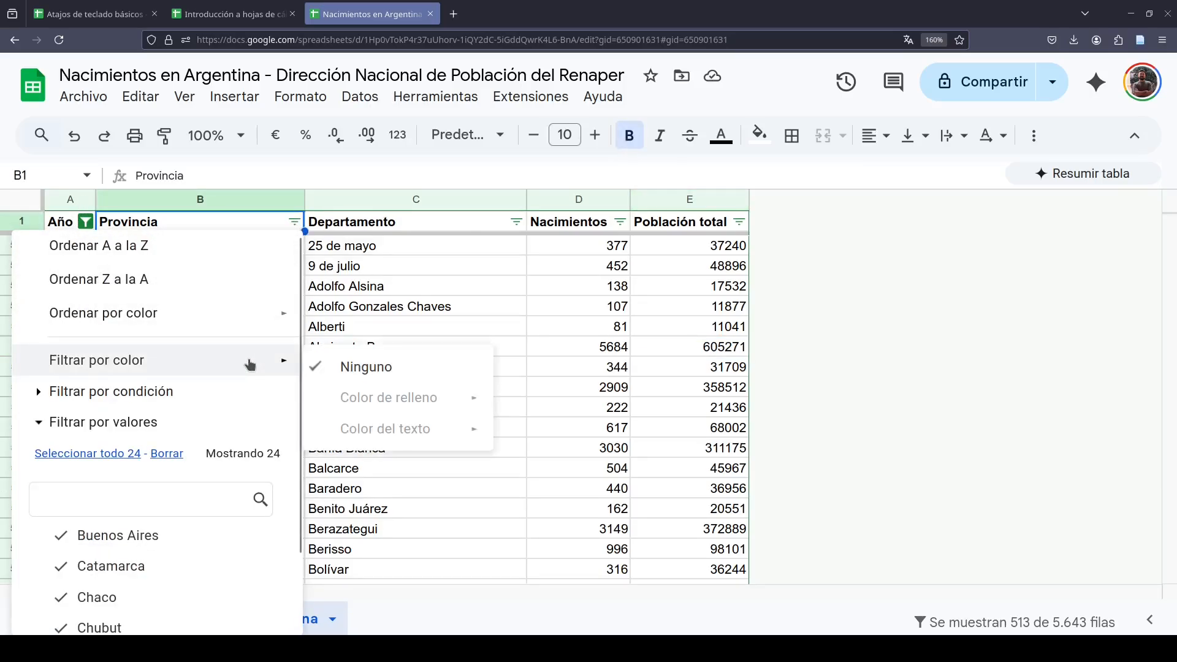
{"action": "scroll", "coordinate": [246, 366], "scroll_direction": "down", "scroll_amount": 2}
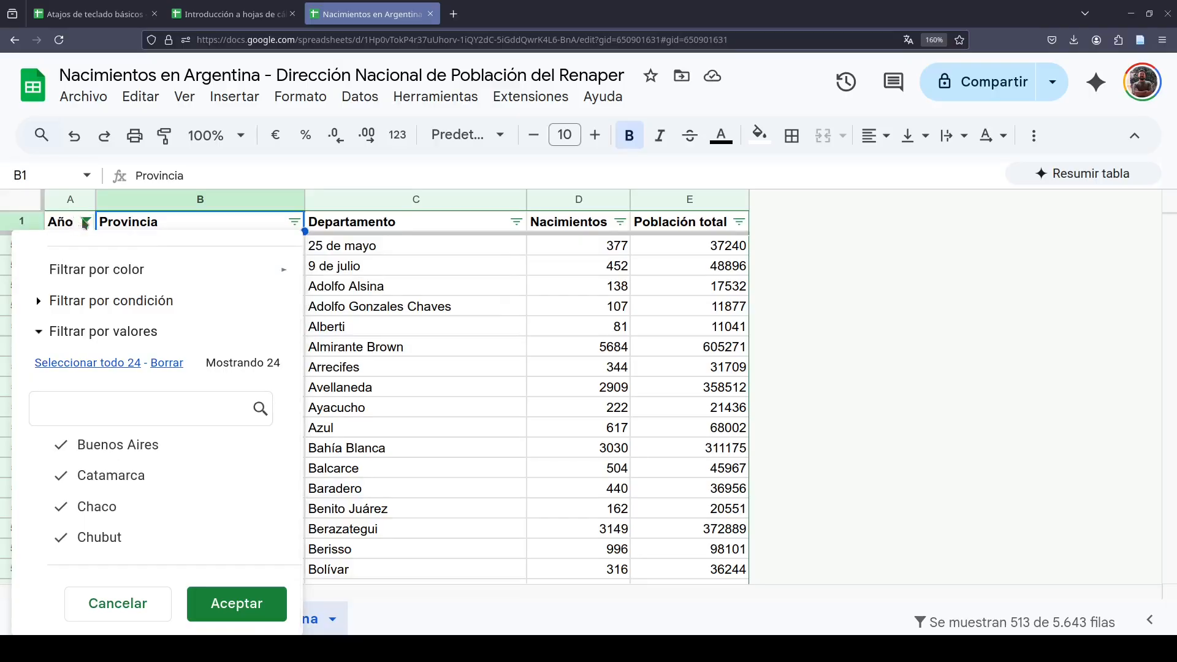
{"action": "left_click", "coordinate": [171, 364]}
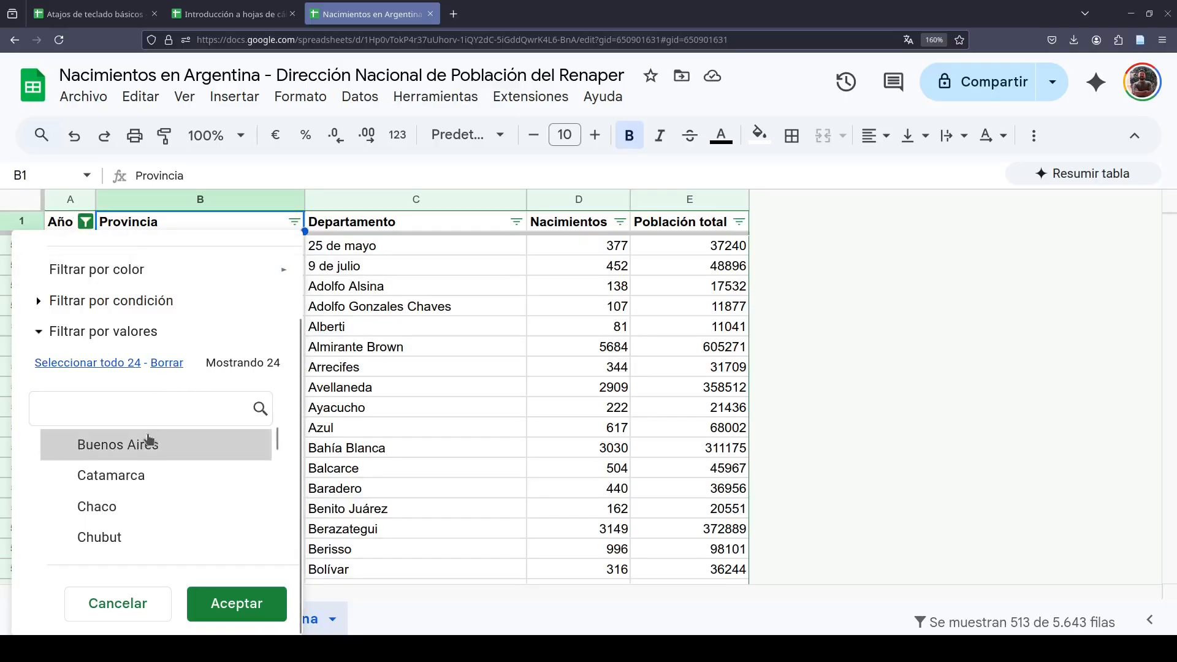
{"action": "scroll", "coordinate": [150, 444], "scroll_direction": "down", "scroll_amount": 3}
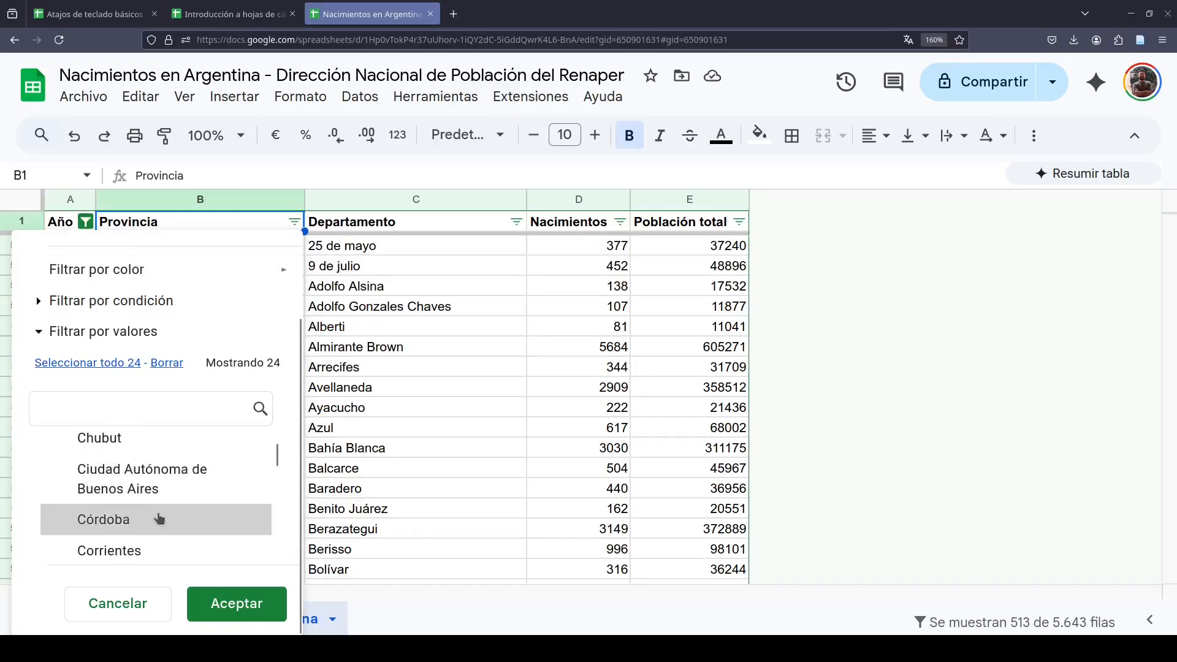
{"action": "scroll", "coordinate": [158, 514], "scroll_direction": "down", "scroll_amount": 3}
{"action": "scroll", "coordinate": [184, 527], "scroll_direction": "down", "scroll_amount": 1}
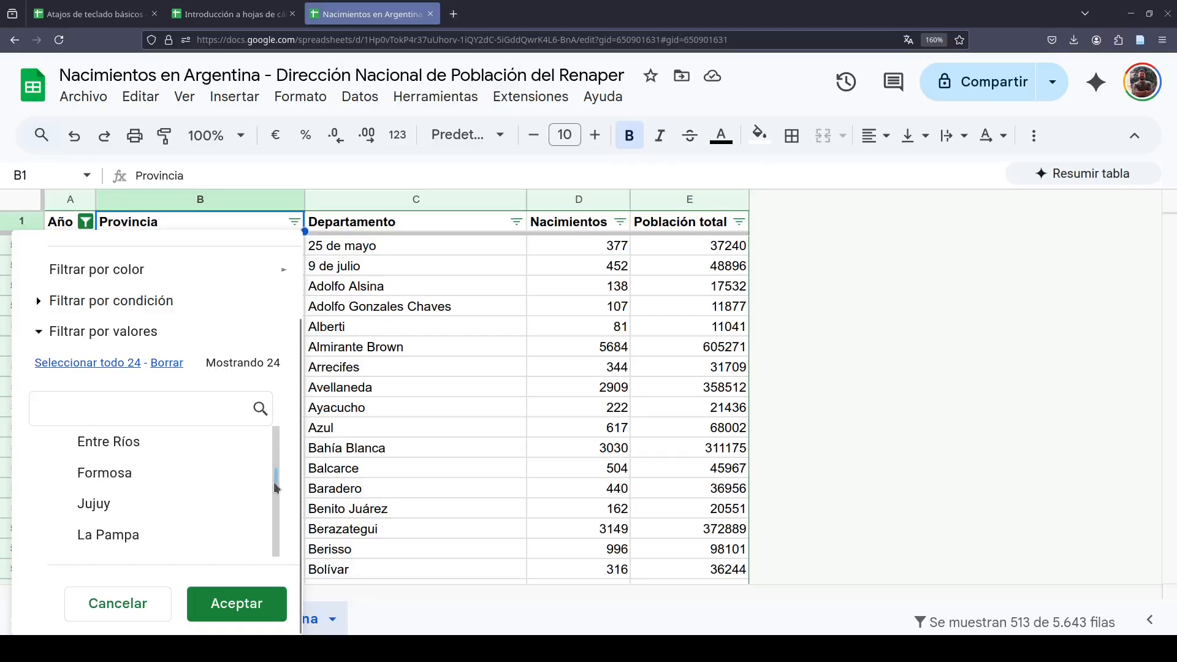
{"action": "left_click", "coordinate": [185, 532]}
{"action": "scroll", "coordinate": [184, 531], "scroll_direction": "down", "scroll_amount": 3}
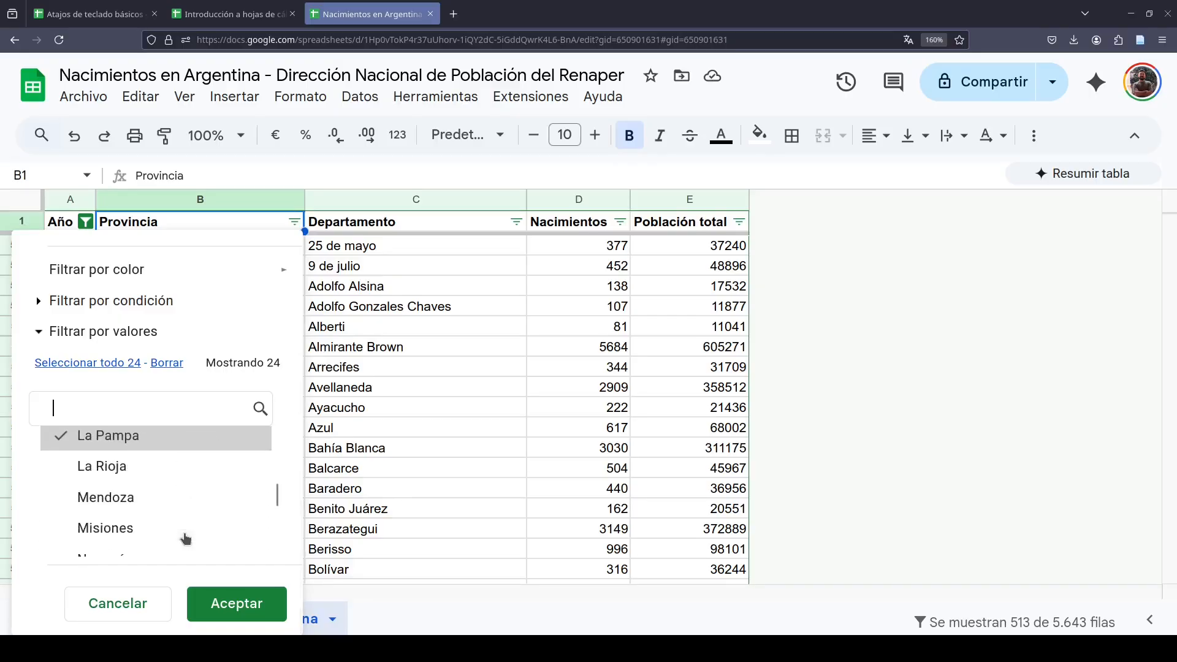
{"action": "left_click", "coordinate": [175, 495]}
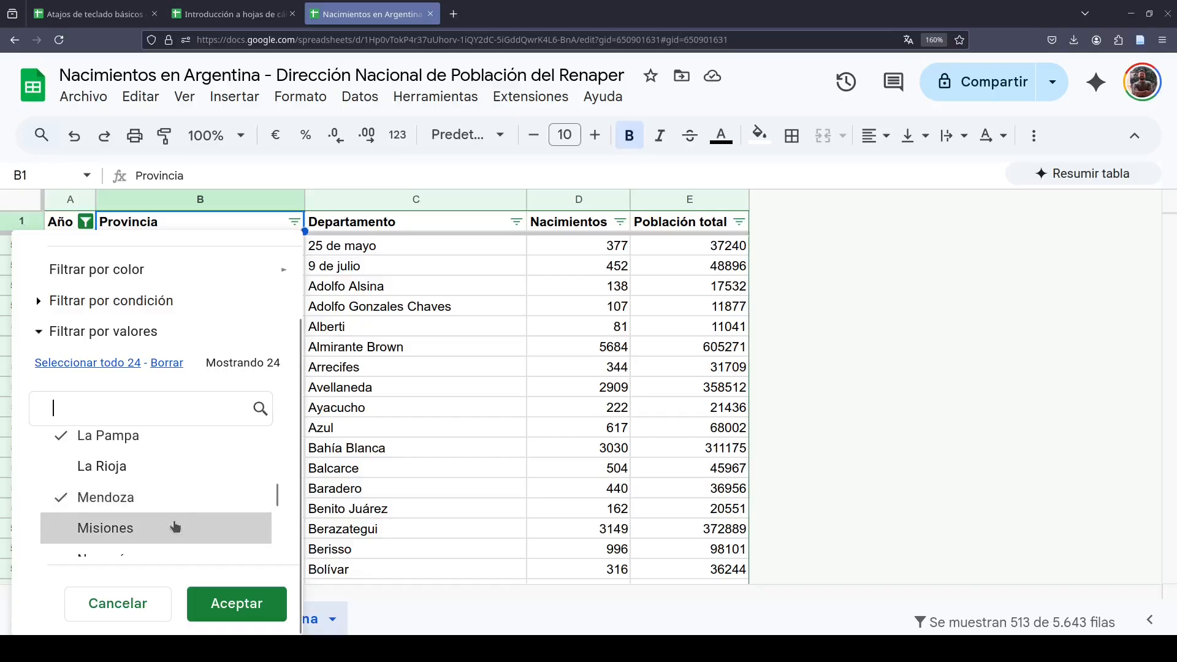
{"action": "left_click", "coordinate": [174, 520]}
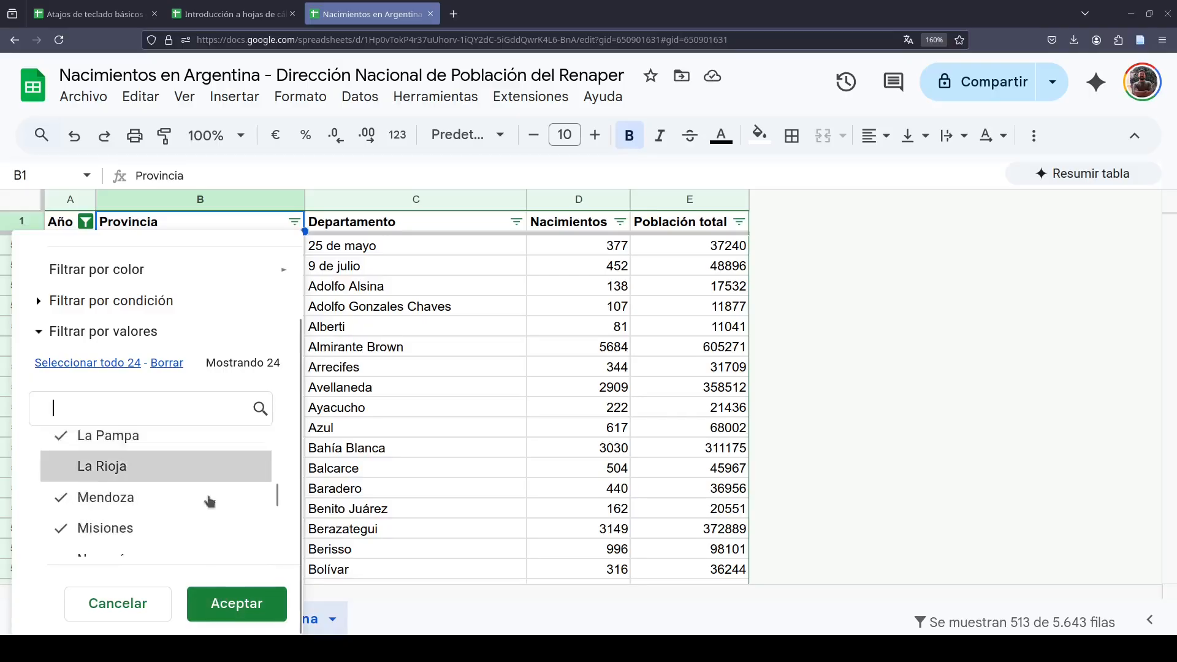
{"action": "left_click", "coordinate": [265, 606]}
Review the filtered province rows down to the end, and reselect all values in the Provincia filter
{"action": "scroll", "coordinate": [258, 344], "scroll_direction": "down", "scroll_amount": 10}
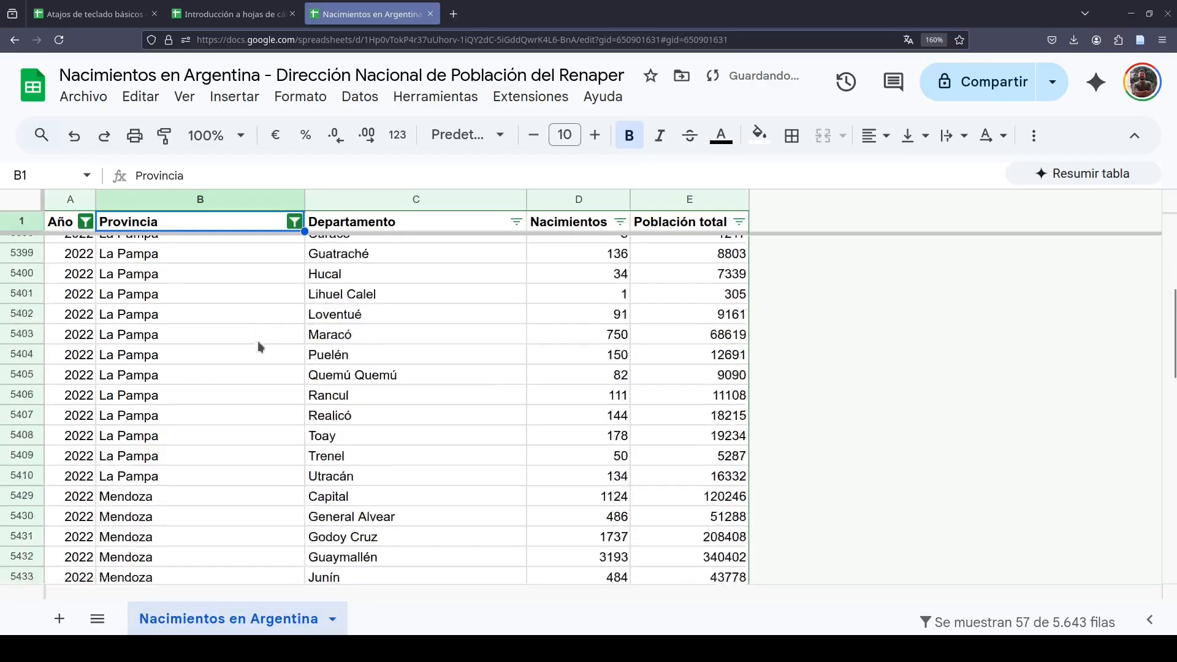
{"action": "scroll", "coordinate": [254, 352], "scroll_direction": "down", "scroll_amount": 5}
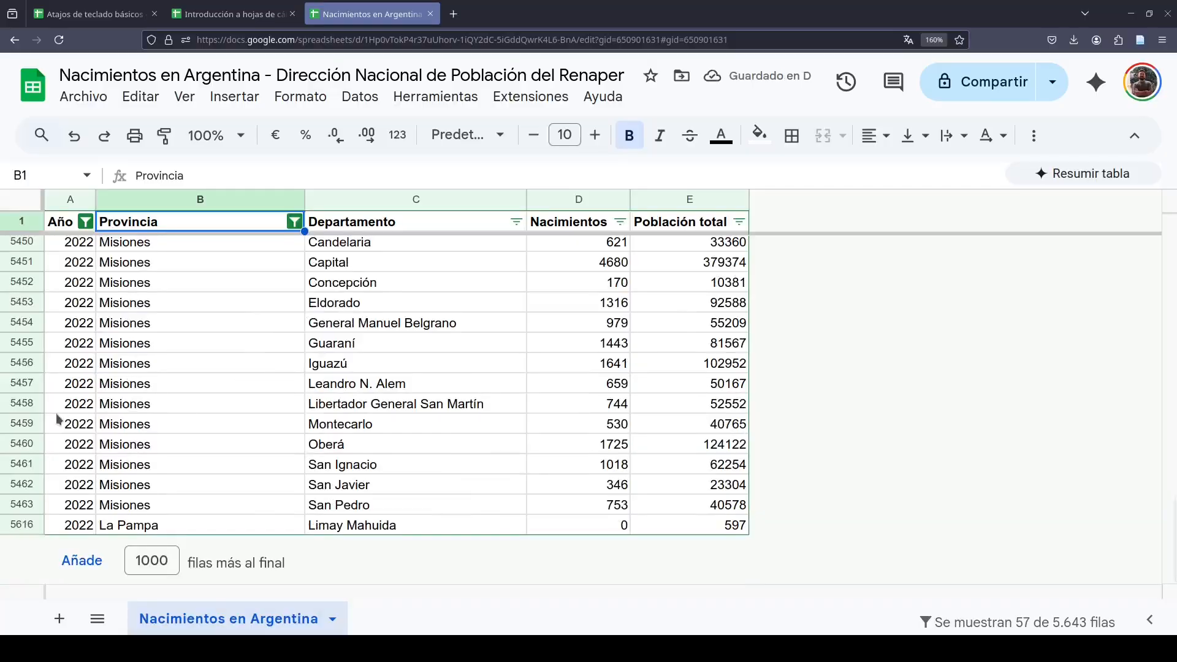
{"action": "scroll", "coordinate": [214, 416], "scroll_direction": "up", "scroll_amount": 2}
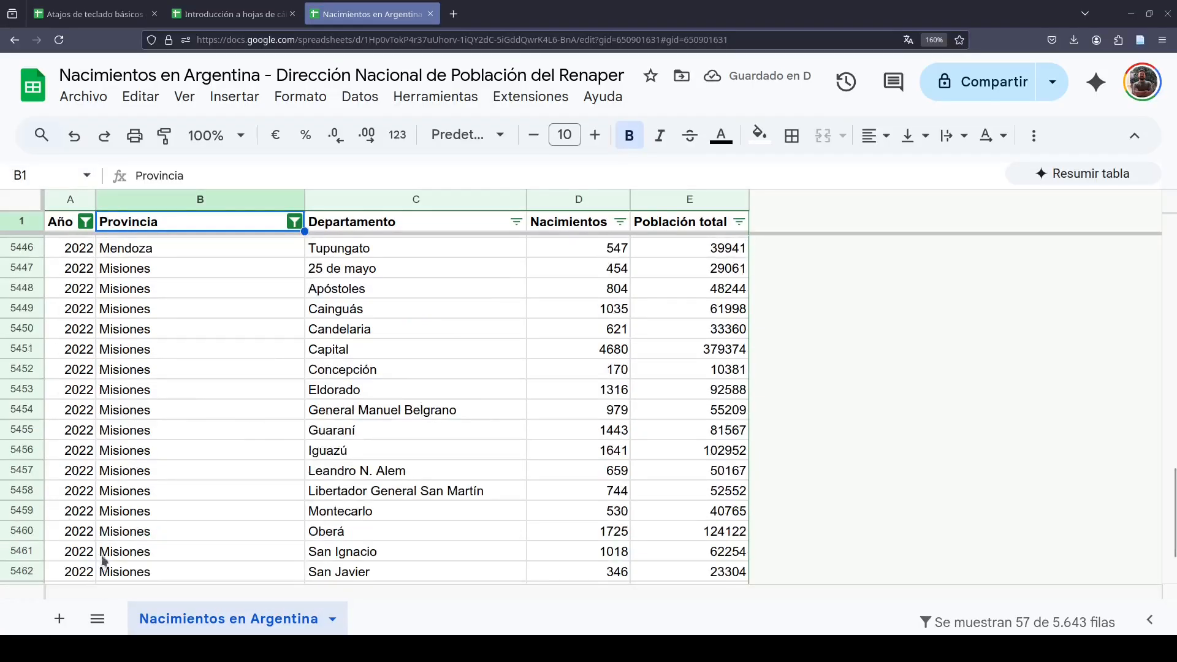
{"action": "scroll", "coordinate": [214, 381], "scroll_direction": "up", "scroll_amount": 10}
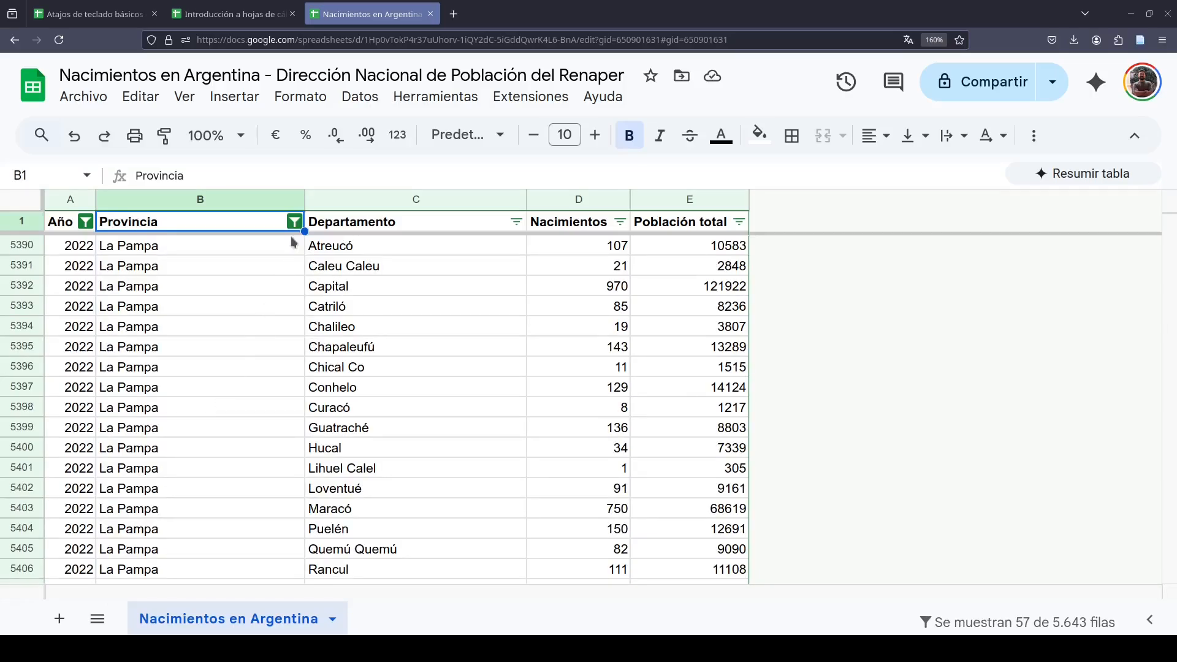
{"action": "left_click", "coordinate": [294, 222]}
{"action": "scroll", "coordinate": [202, 504], "scroll_direction": "down", "scroll_amount": 2}
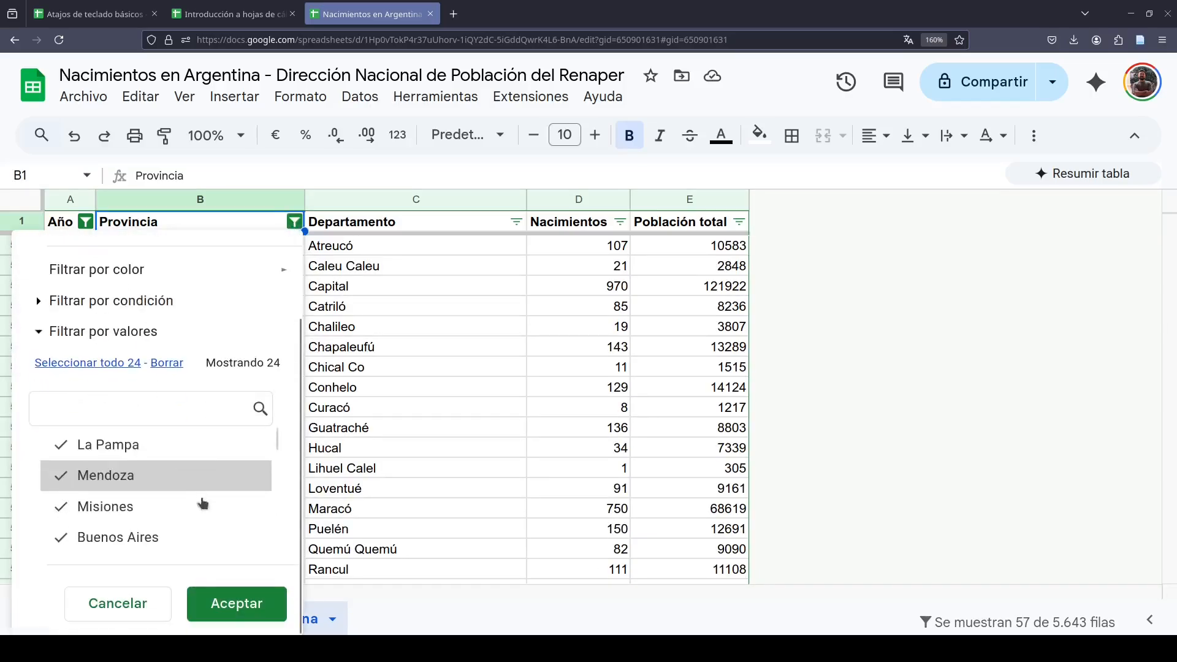
{"action": "left_click", "coordinate": [237, 604]}
Reselect all years in the Año filter and apply it
{"action": "left_click", "coordinate": [85, 222]}
{"action": "scroll", "coordinate": [120, 442], "scroll_direction": "down", "scroll_amount": 1}
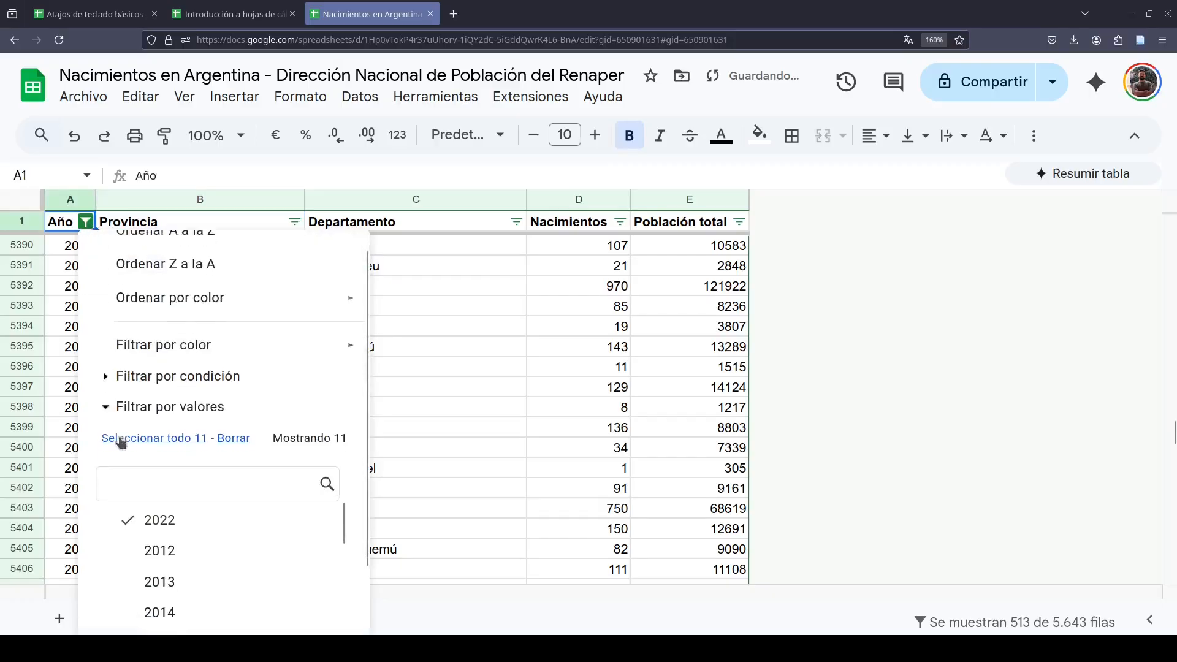
{"action": "left_click", "coordinate": [130, 367]}
{"action": "left_click", "coordinate": [276, 598]}
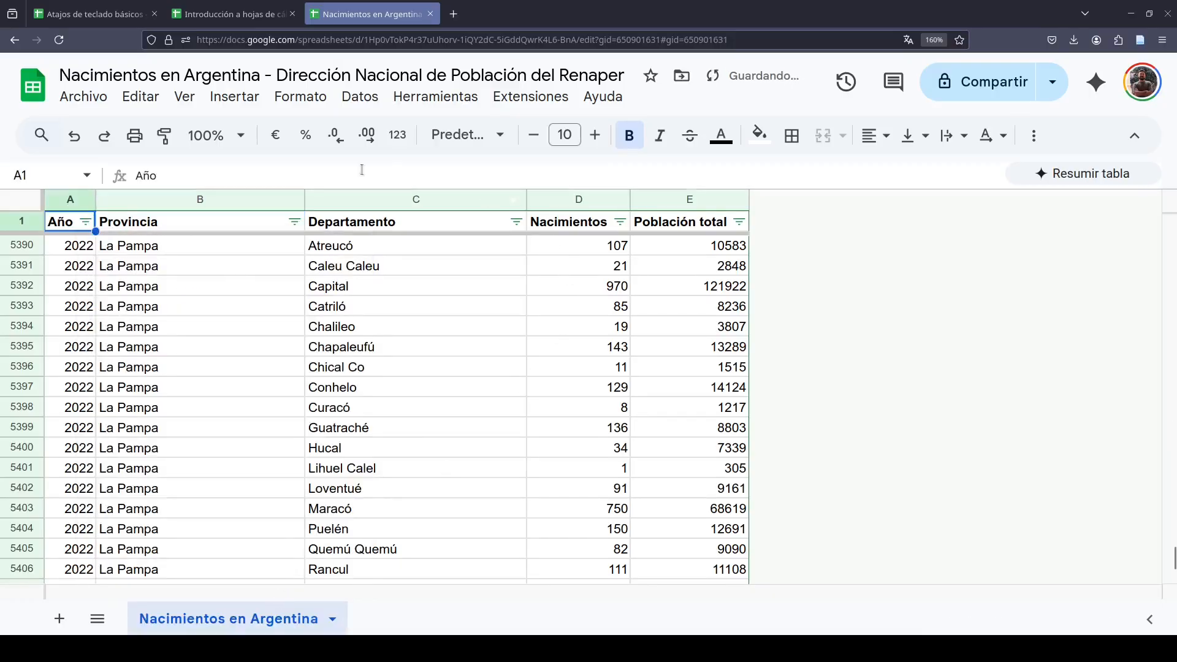
Look over the unfiltered rows and return to the first data row, ending on cell A2
{"action": "scroll", "coordinate": [284, 448], "scroll_direction": "down", "scroll_amount": 8}
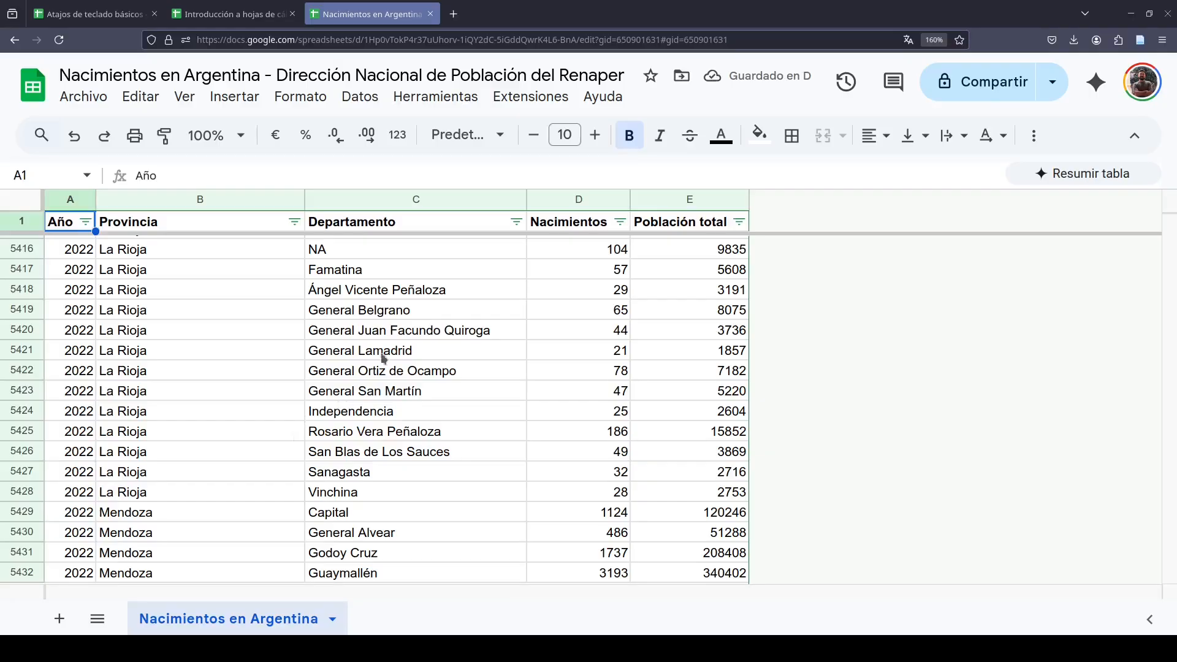
{"action": "scroll", "coordinate": [382, 349], "scroll_direction": "up", "scroll_amount": 8}
{"action": "scroll", "coordinate": [380, 350], "scroll_direction": "up", "scroll_amount": 8}
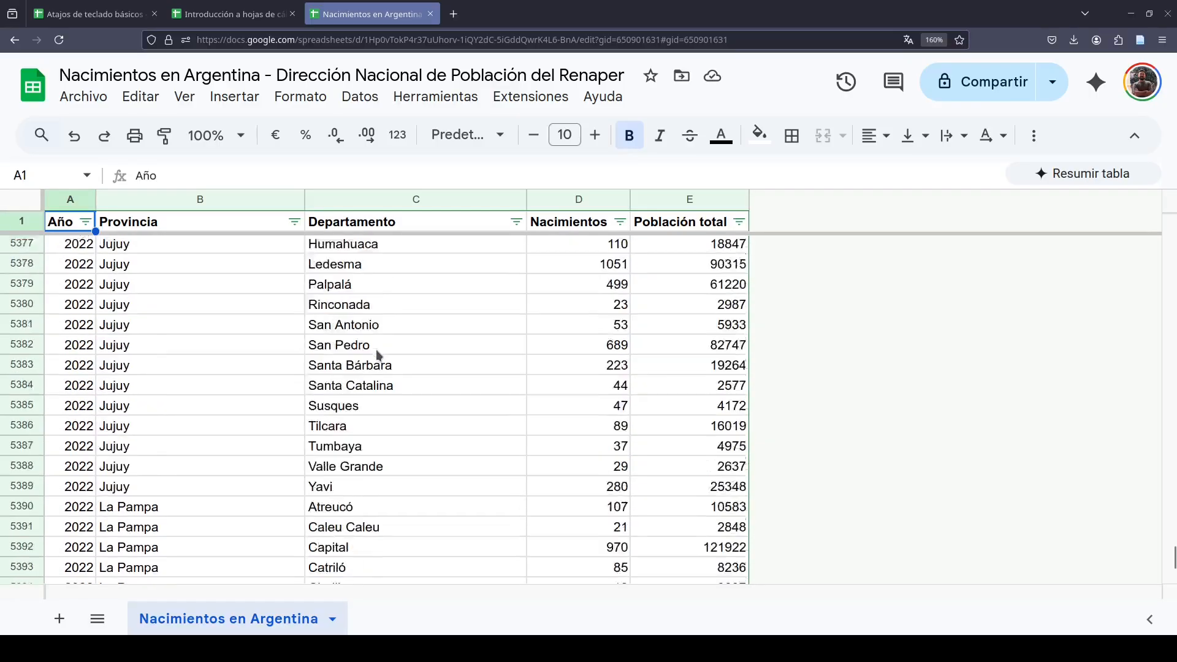
{"action": "scroll", "coordinate": [400, 333], "scroll_direction": "up", "scroll_amount": 5}
{"action": "scroll", "coordinate": [399, 332], "scroll_direction": "up", "scroll_amount": 20}
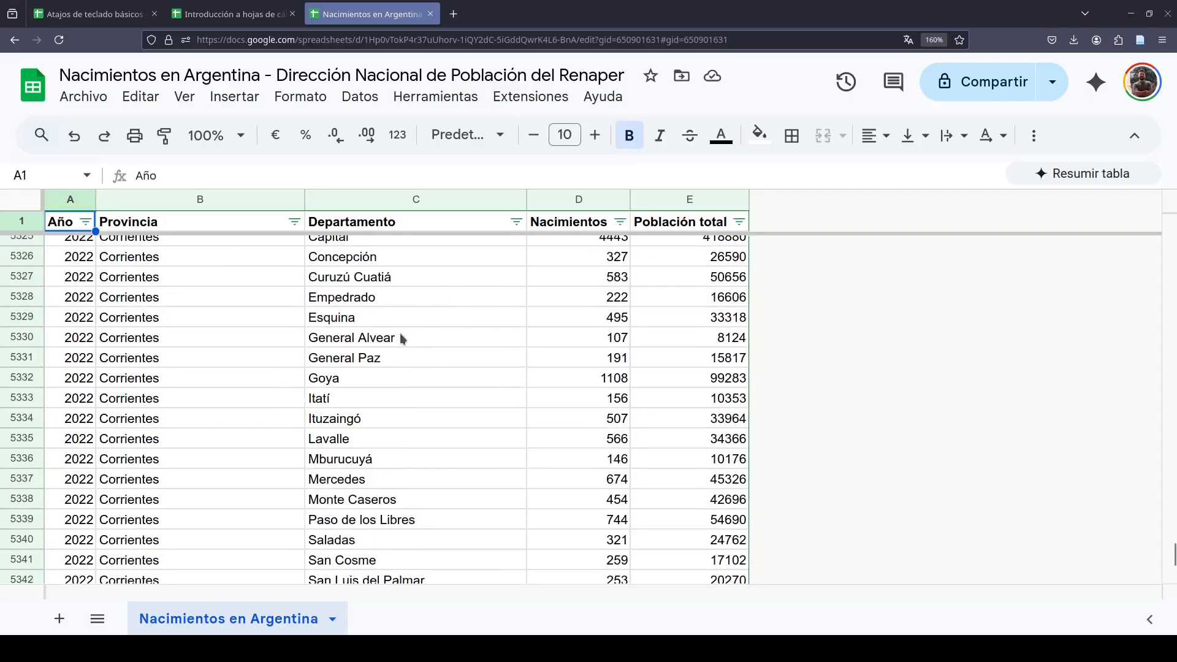
{"action": "scroll", "coordinate": [402, 337], "scroll_direction": "up", "scroll_amount": 20}
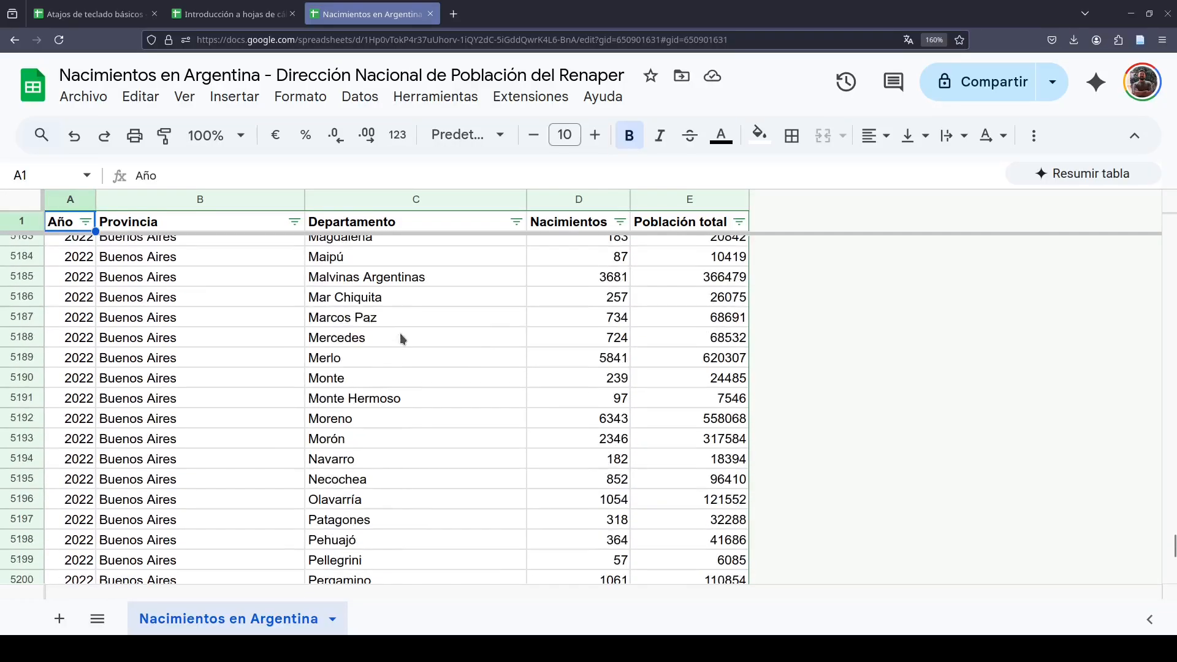
{"action": "left_click", "coordinate": [566, 346]}
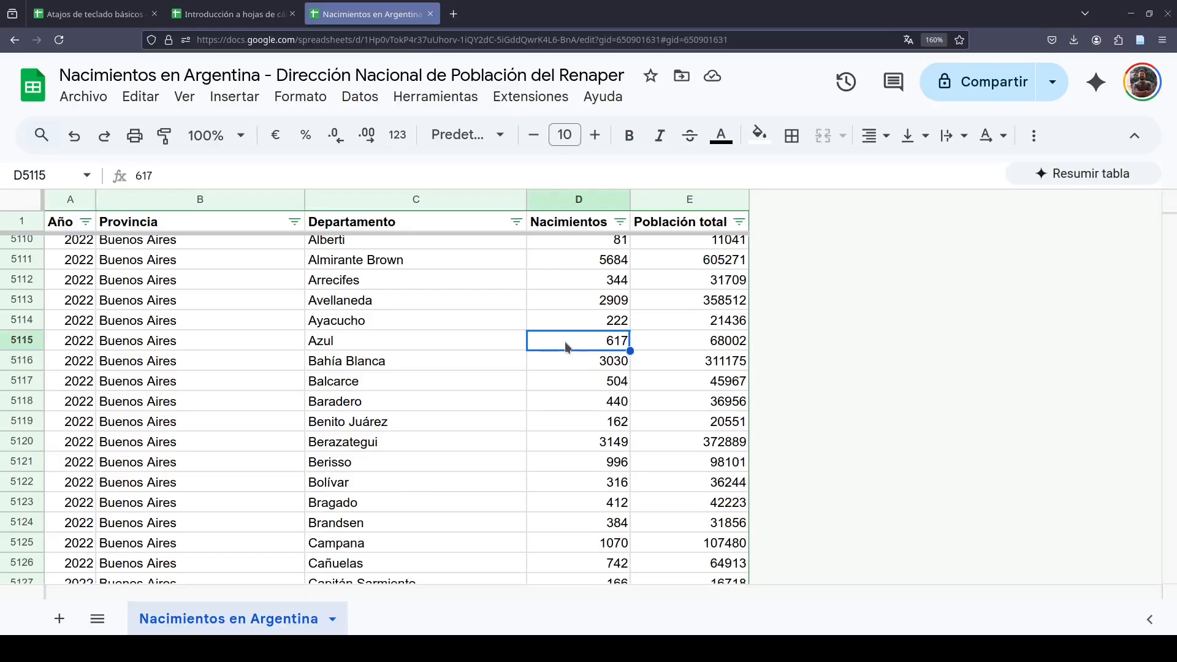
{"action": "key", "text": "ctrl+Up"}
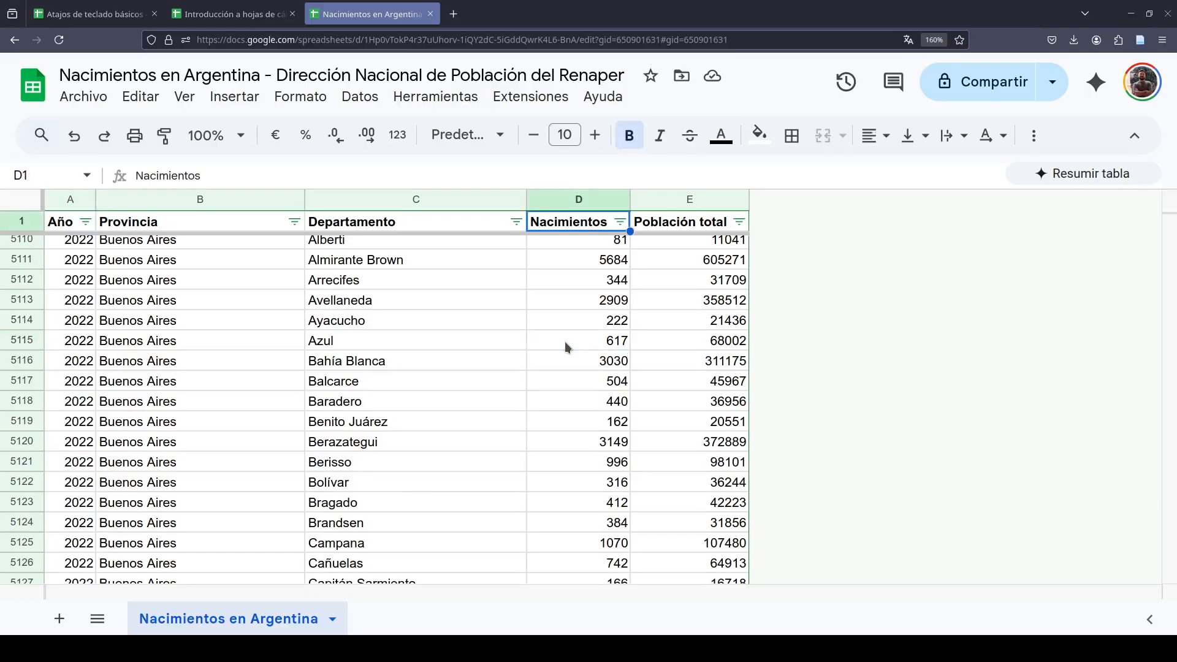
{"action": "key", "text": "Down"}
{"action": "key", "text": "ctrl+Left"}
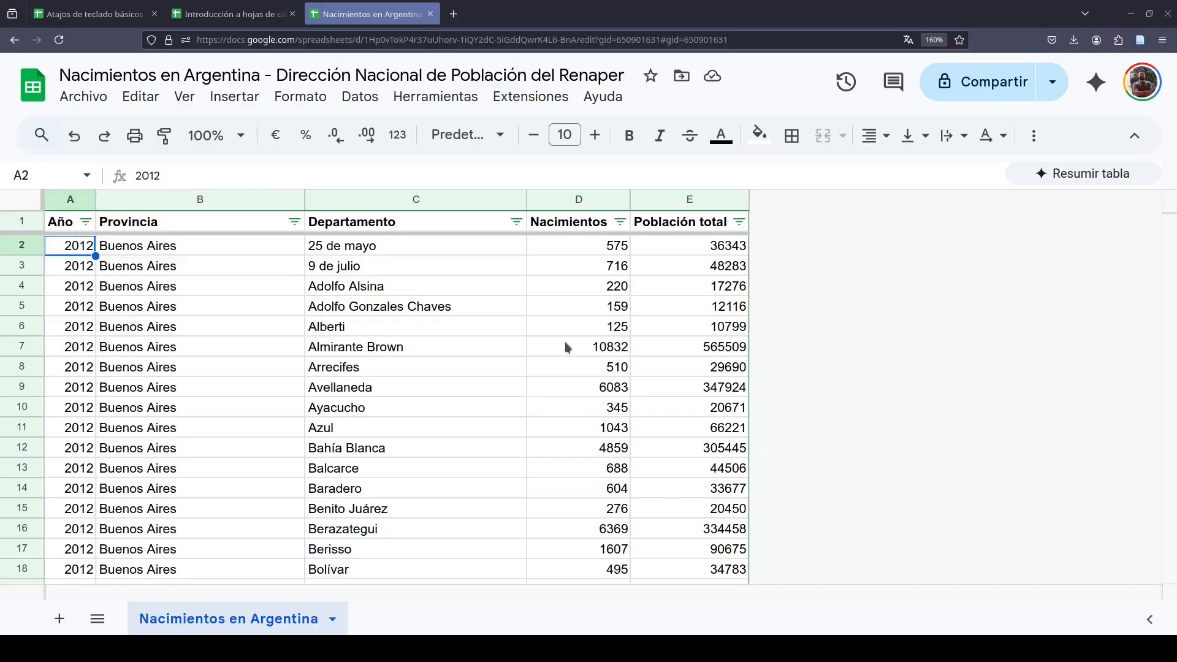
Look at the sort and filter options of Nacimientos, close them, and look through the order of the Provincia entries
{"action": "left_click", "coordinate": [619, 222]}
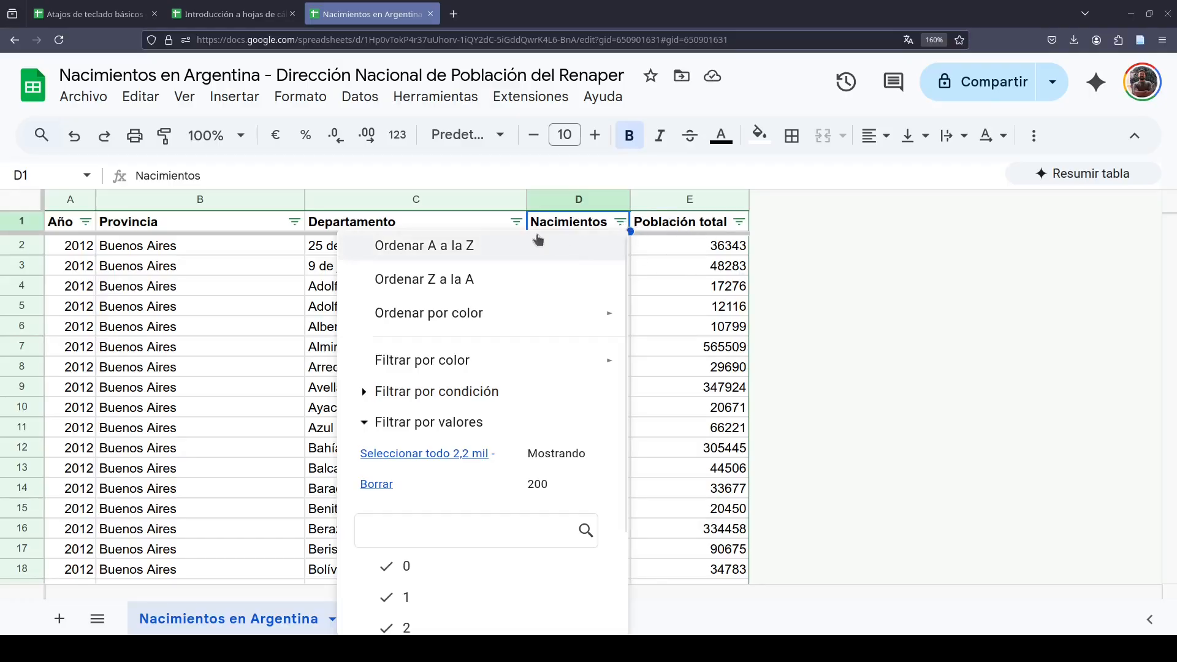
{"action": "left_click", "coordinate": [366, 229]}
{"action": "left_click", "coordinate": [229, 223]}
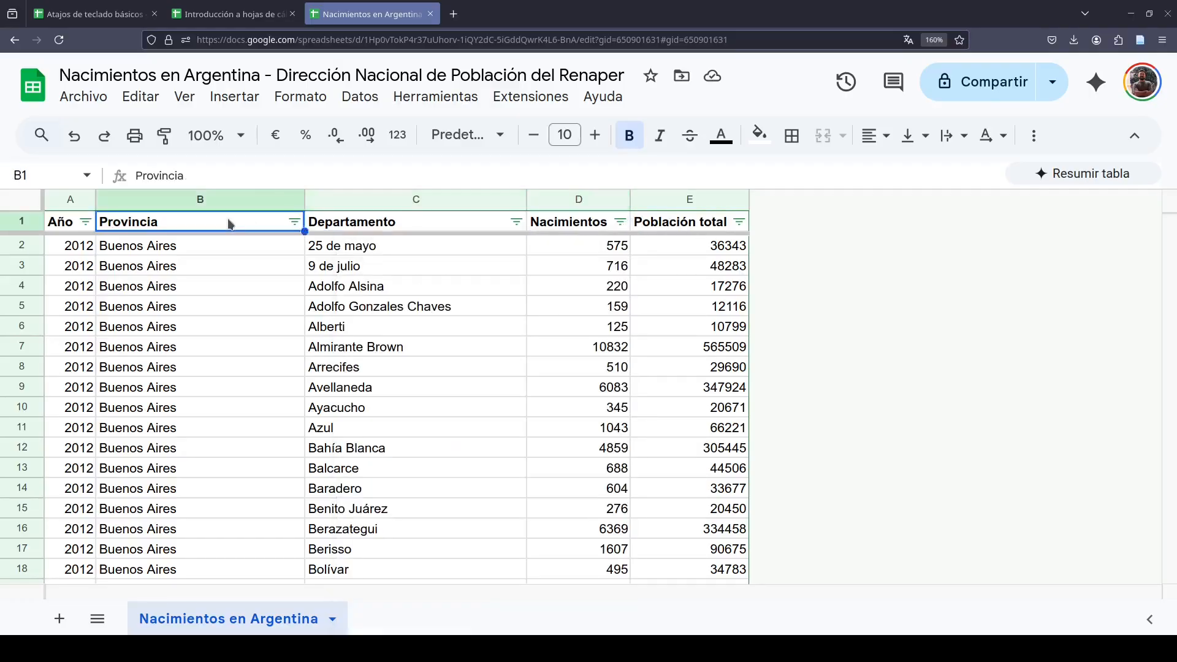
{"action": "scroll", "coordinate": [294, 356], "scroll_direction": "down", "scroll_amount": 20}
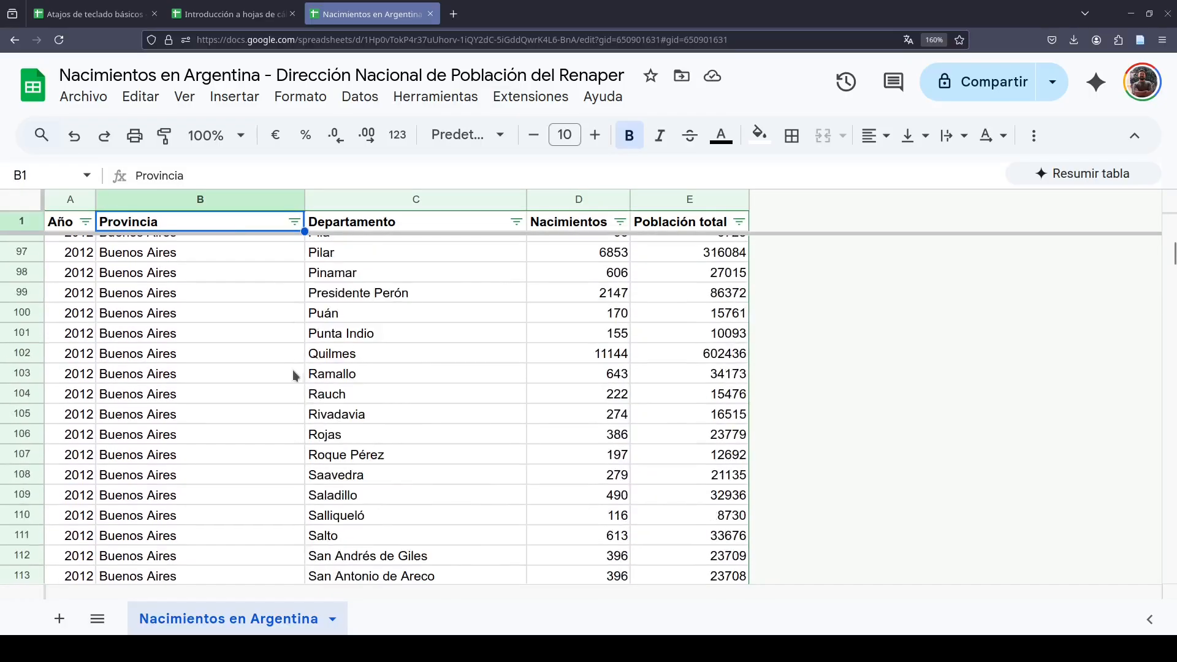
{"action": "scroll", "coordinate": [254, 375], "scroll_direction": "down", "scroll_amount": 20}
{"action": "scroll", "coordinate": [255, 379], "scroll_direction": "up", "scroll_amount": 20}
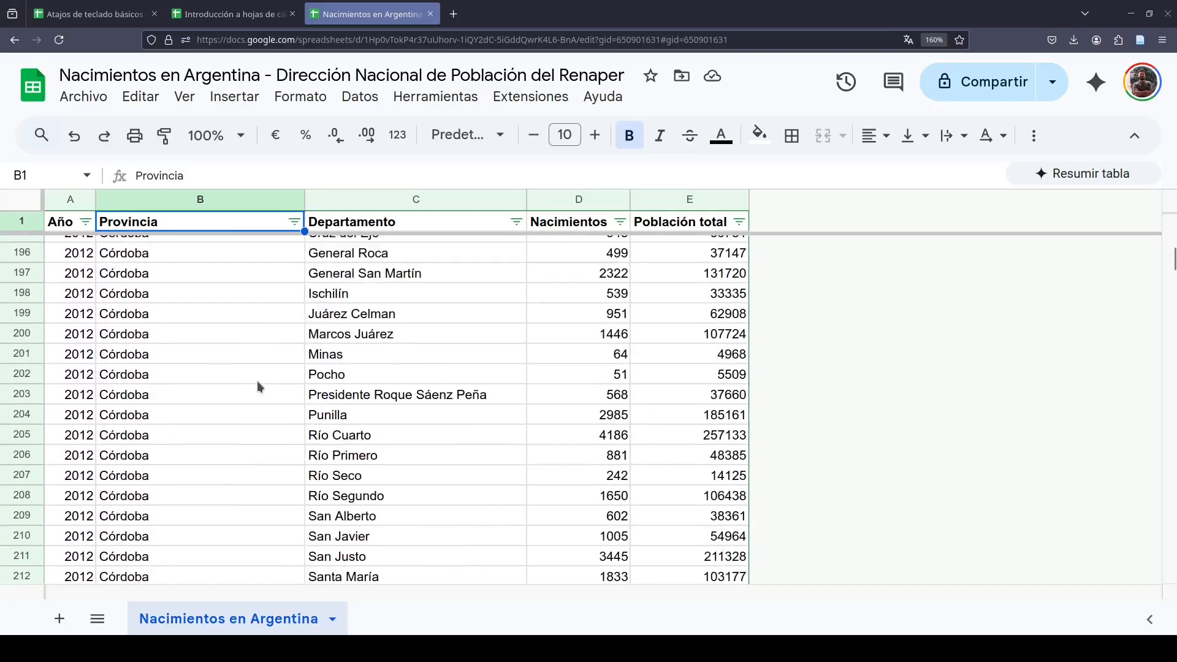
{"action": "scroll", "coordinate": [256, 385], "scroll_direction": "up", "scroll_amount": 20}
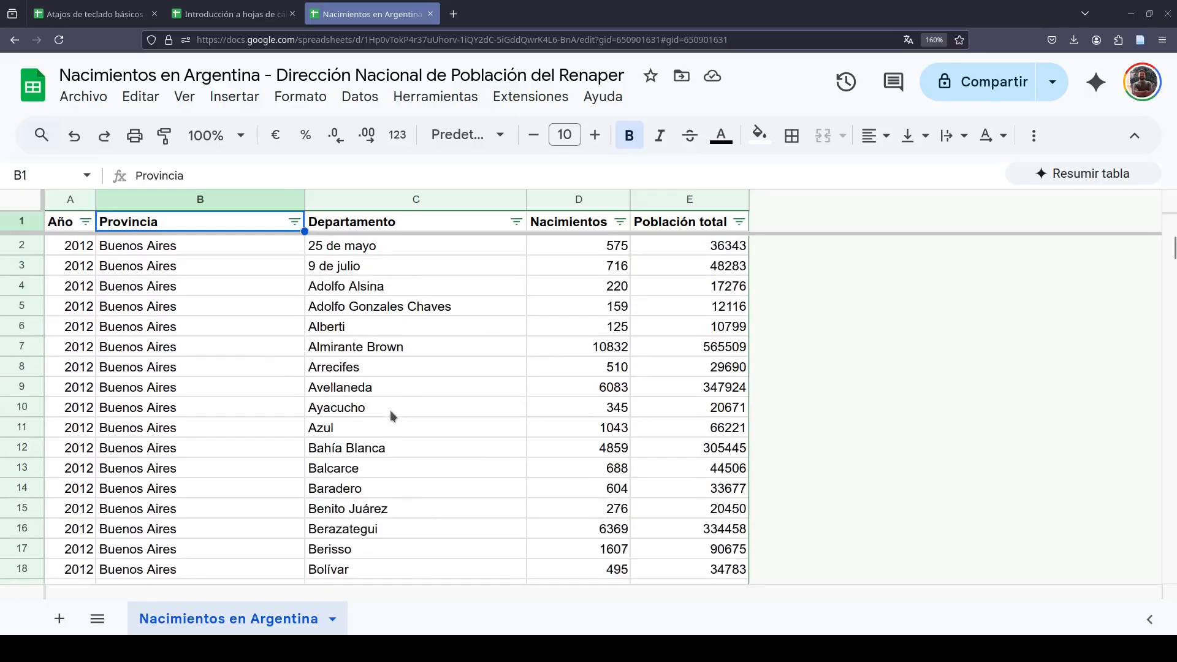
Sort the table by Departamento from A to Z and look through the resulting row order
{"action": "left_click", "coordinate": [494, 241]}
{"action": "left_click", "coordinate": [516, 221]}
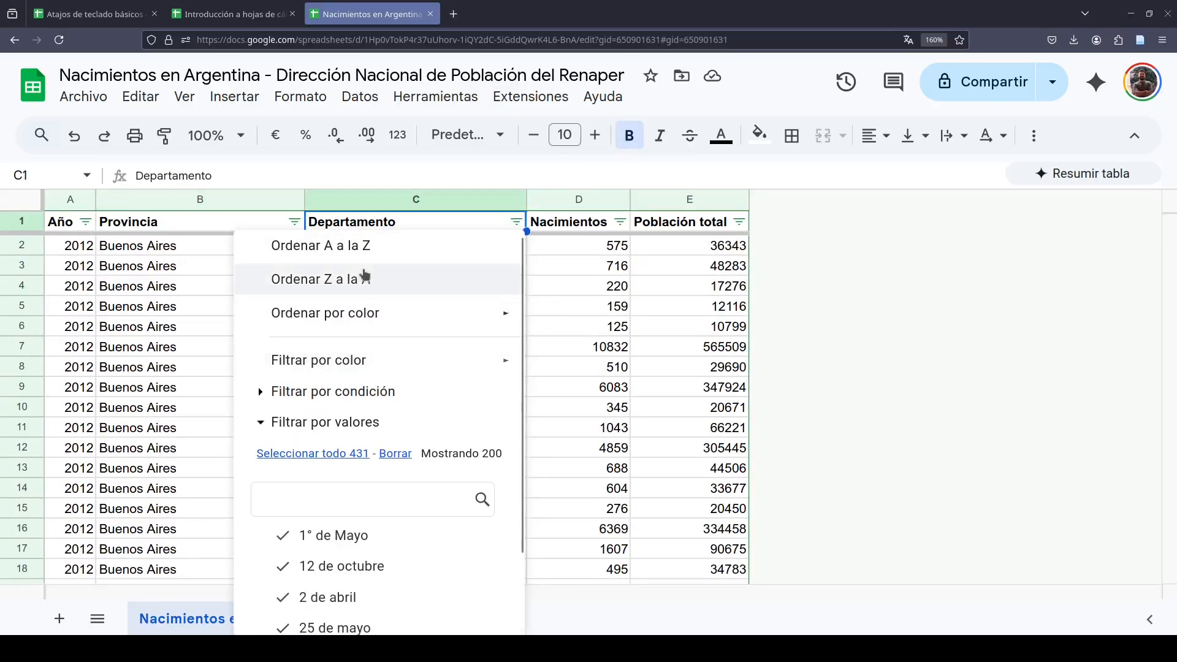
{"action": "left_click", "coordinate": [386, 244]}
{"action": "scroll", "coordinate": [466, 475], "scroll_direction": "down", "scroll_amount": 4}
{"action": "scroll", "coordinate": [466, 477], "scroll_direction": "down", "scroll_amount": 17}
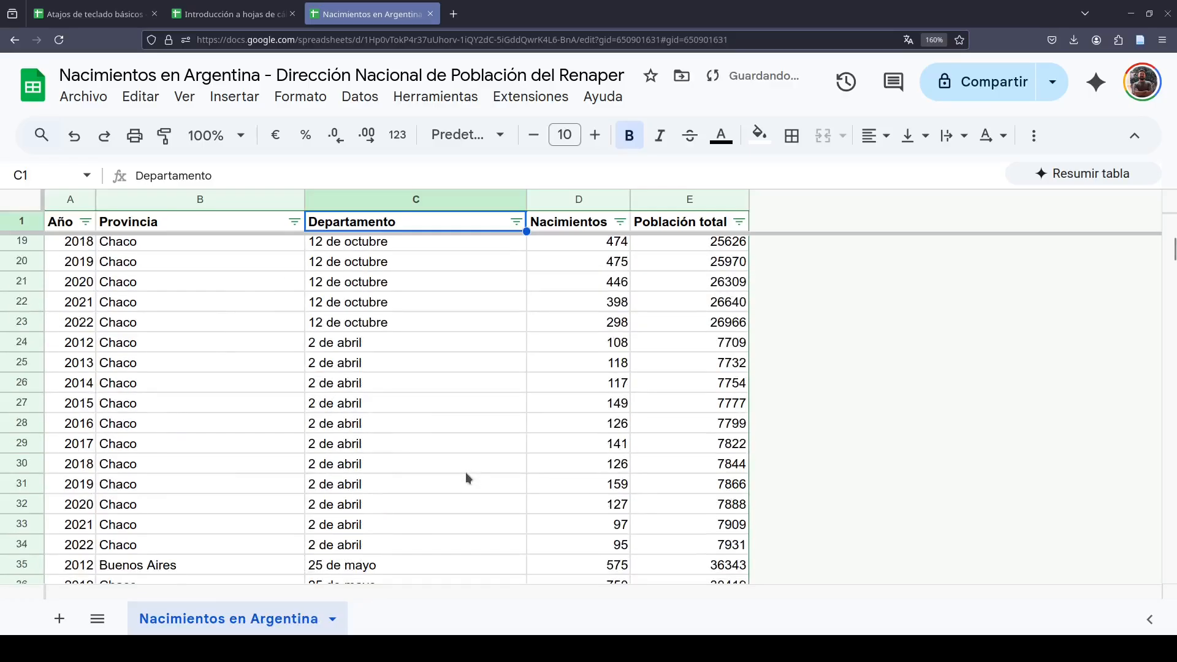
{"action": "scroll", "coordinate": [465, 472], "scroll_direction": "down", "scroll_amount": 20}
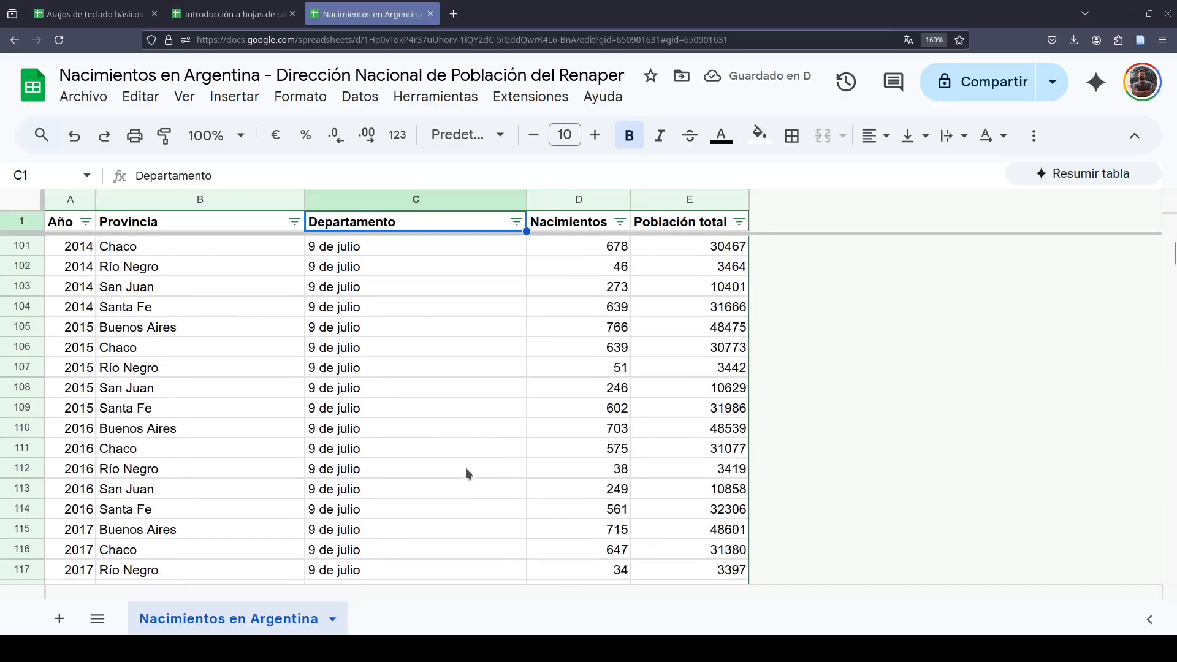
{"action": "scroll", "coordinate": [393, 361], "scroll_direction": "down", "scroll_amount": 20}
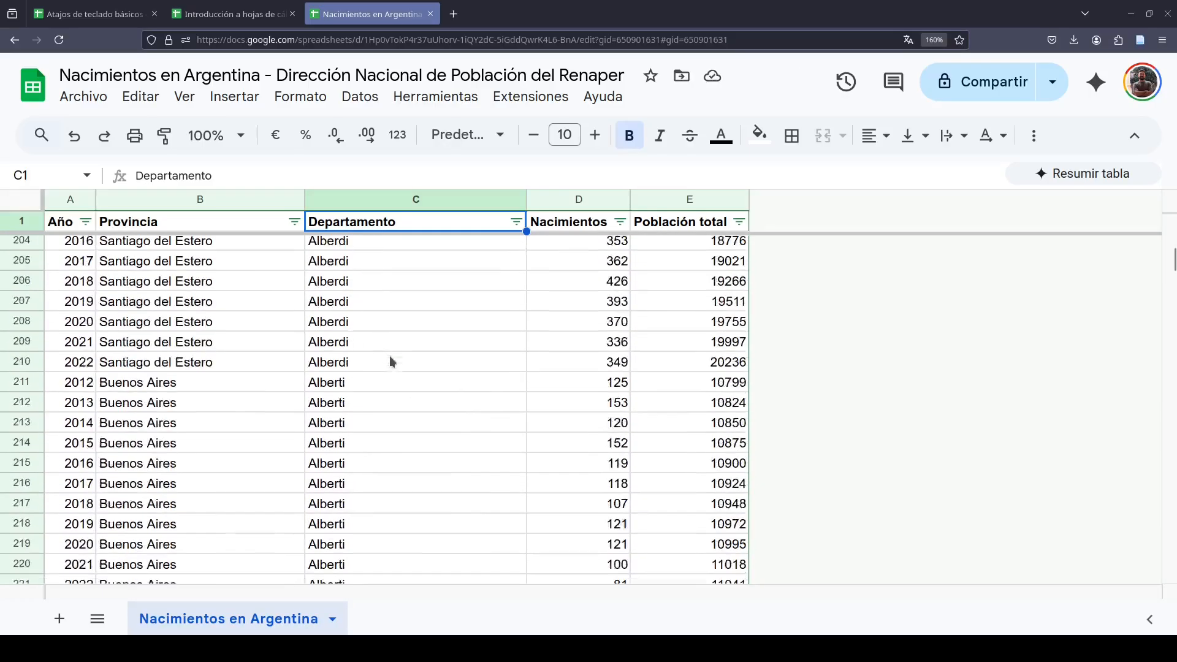
{"action": "scroll", "coordinate": [391, 360], "scroll_direction": "down", "scroll_amount": 20}
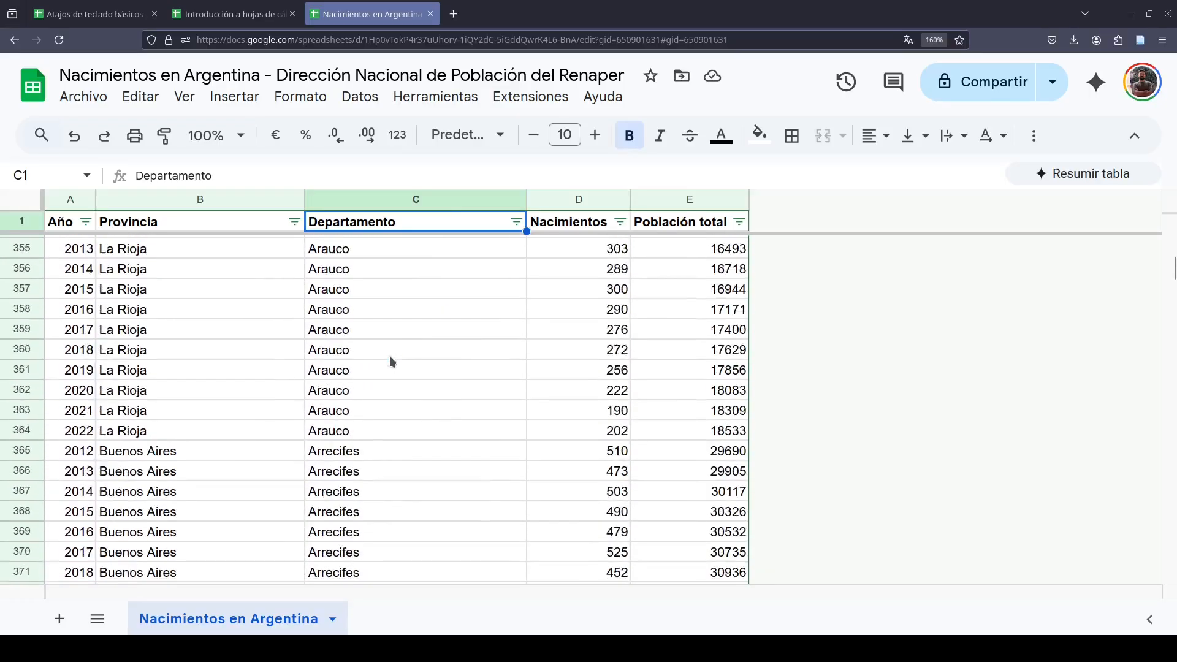
{"action": "scroll", "coordinate": [390, 357], "scroll_direction": "down", "scroll_amount": 20}
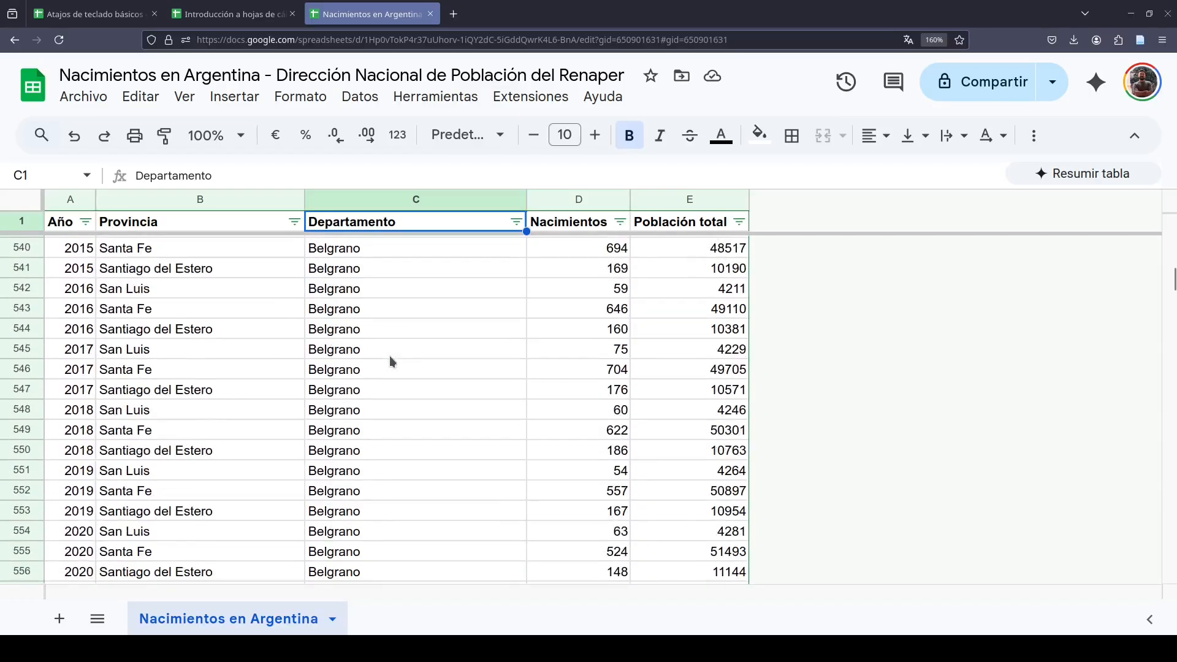
Return to the first Departamento entry in C2 and undo the sort
{"action": "left_click", "coordinate": [358, 338]}
{"action": "key", "text": "ctrl+Up"}
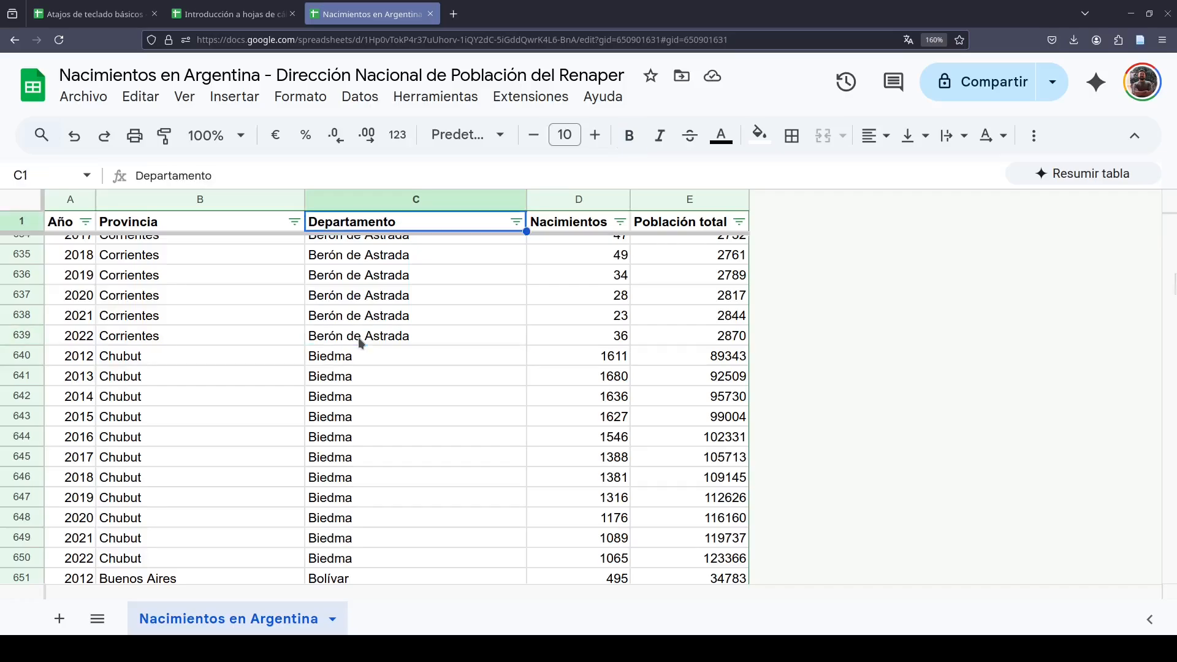
{"action": "key", "text": "Down"}
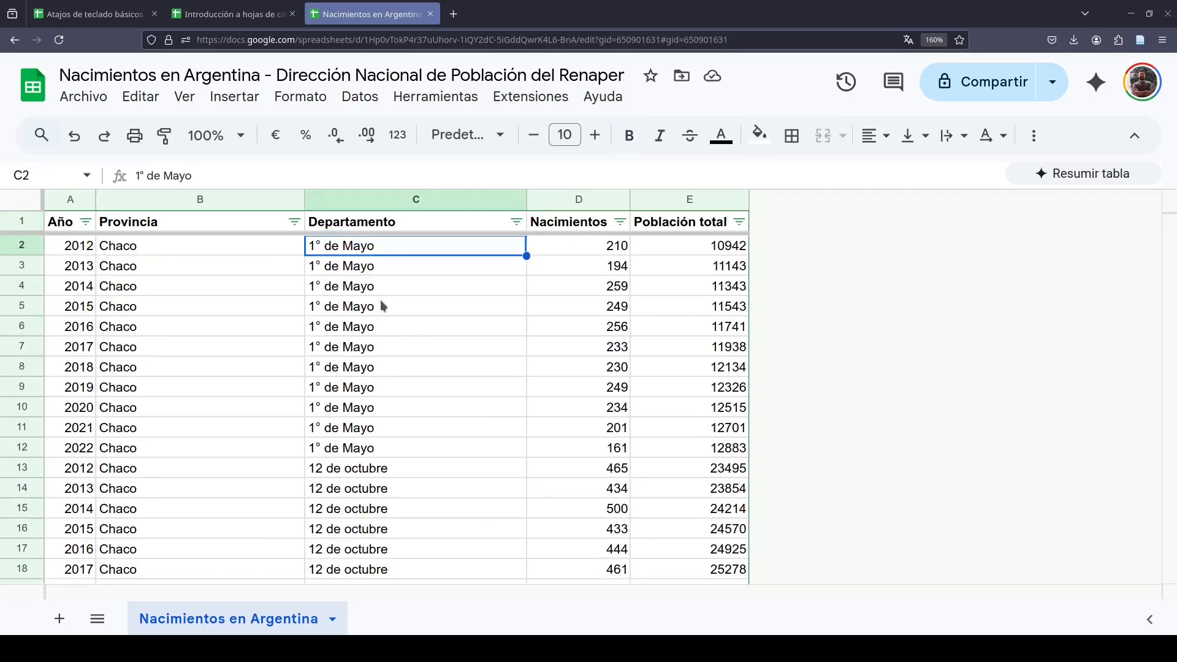
{"action": "key", "text": "ctrl+z"}
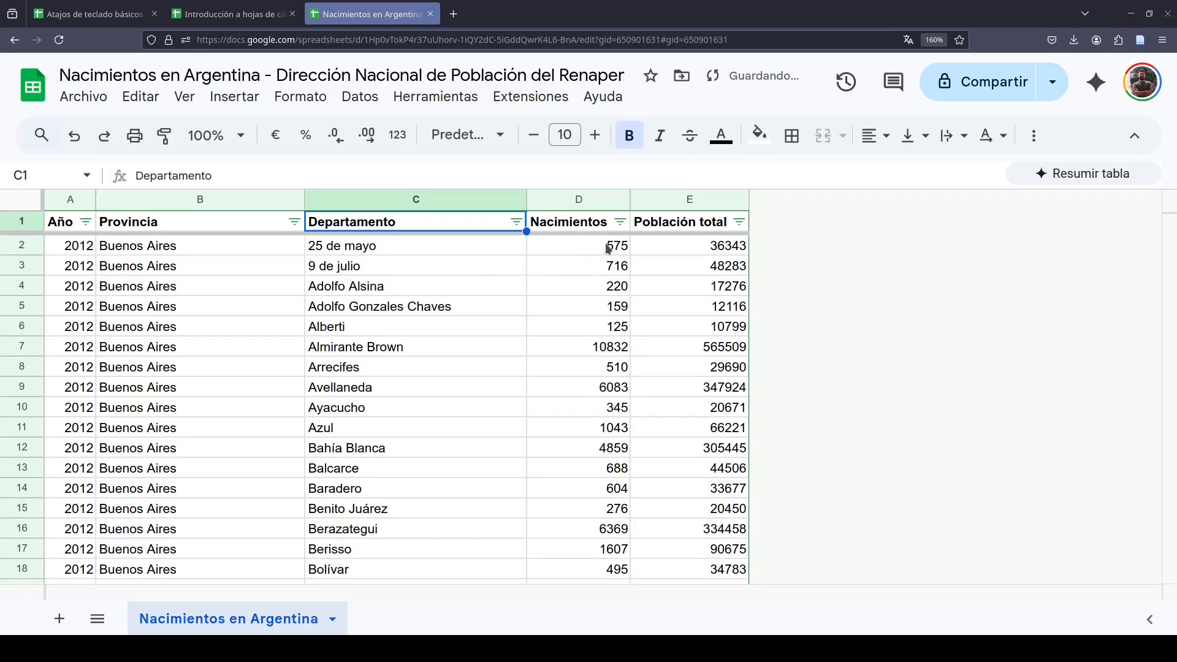
Sort the table by Nacimientos in ascending order
{"action": "left_click", "coordinate": [620, 222]}
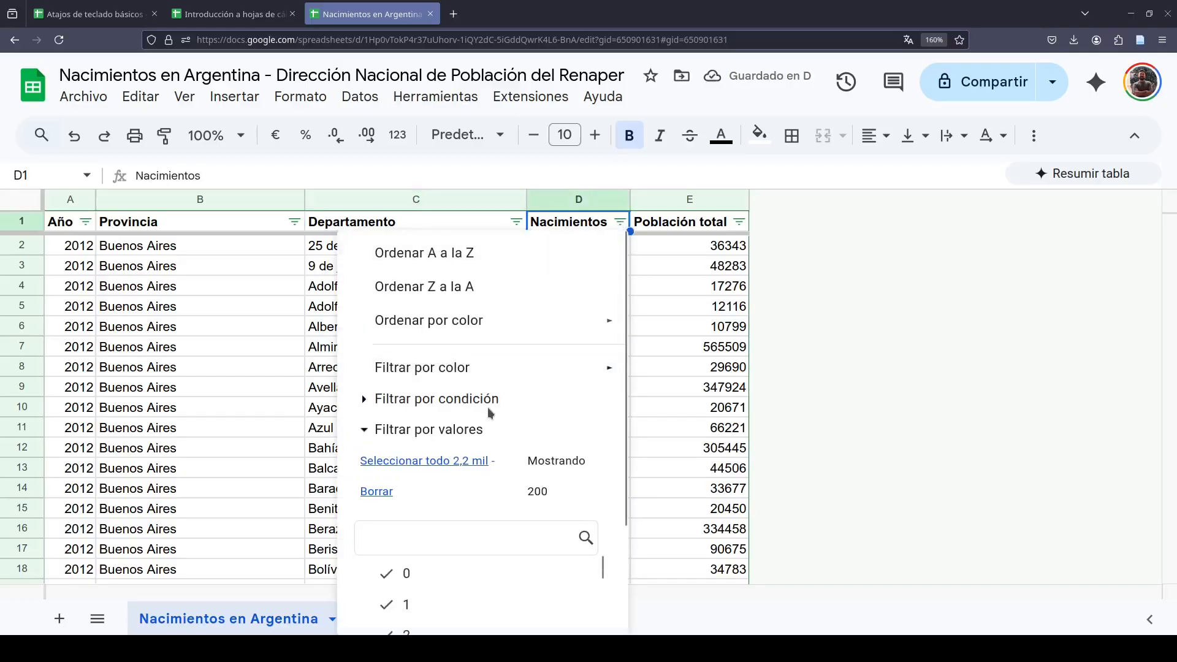
{"action": "scroll", "coordinate": [487, 407], "scroll_direction": "down", "scroll_amount": 2}
{"action": "scroll", "coordinate": [488, 407], "scroll_direction": "up", "scroll_amount": 2}
{"action": "left_click", "coordinate": [462, 262]}
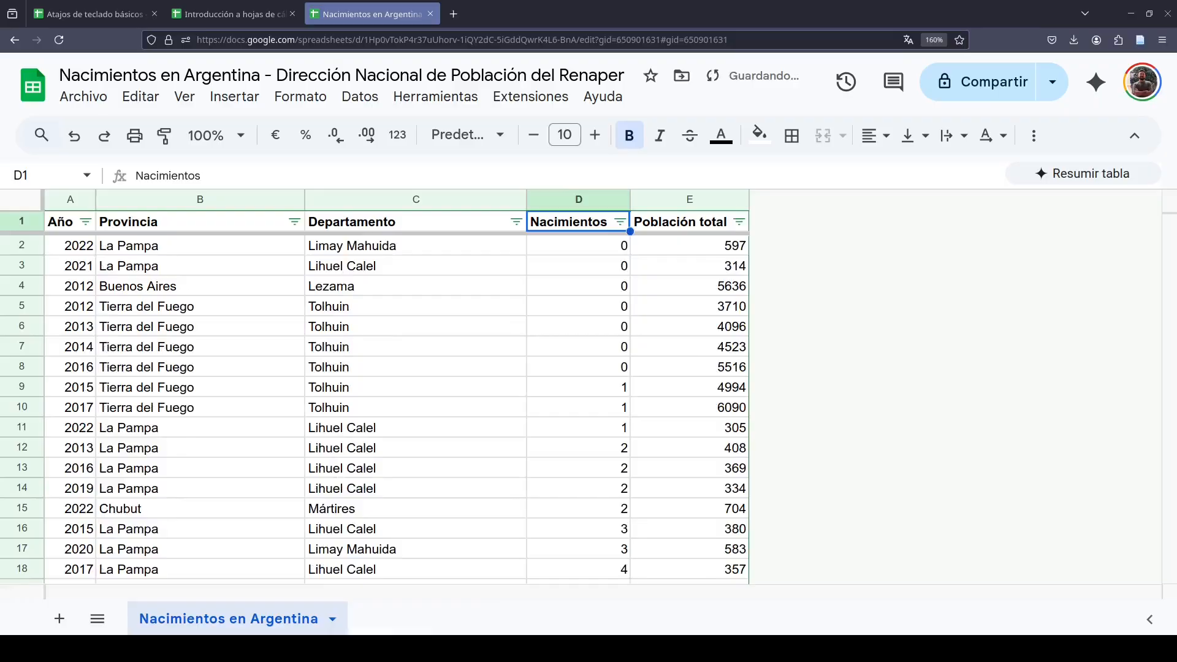
Look through the sorted Nacimientos values from D2 down to the last row, then return to the column header
{"action": "left_click", "coordinate": [623, 252]}
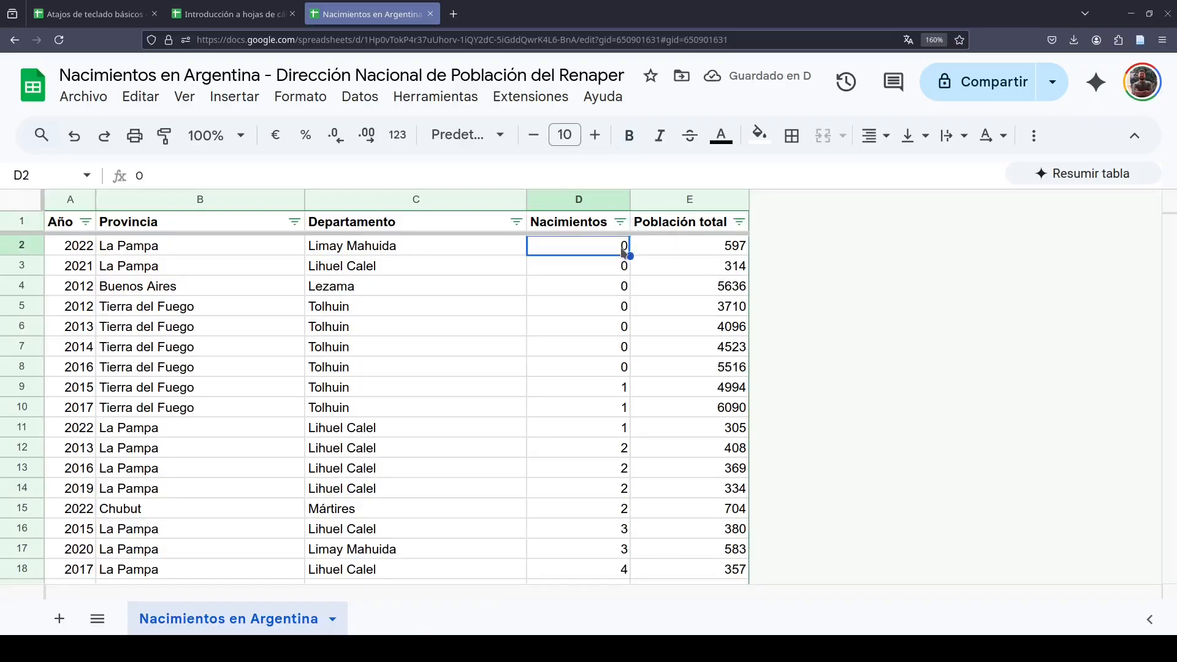
{"action": "key", "text": "Down"}
{"action": "key", "text": "Down"}
{"action": "key", "text": "Down"}
{"action": "key", "text": "Down"}
{"action": "key", "text": "Down"}
{"action": "key", "text": "Down"}
{"action": "key", "text": "Down"}
{"action": "key", "text": "Down"}
{"action": "key", "text": "Down"}
{"action": "key", "text": "Down"}
{"action": "key", "text": "Down"}
{"action": "key", "text": "Down"}
{"action": "key", "text": "Down"}
{"action": "key", "text": "Down"}
{"action": "key", "text": "Down"}
{"action": "key", "text": "Down"}
{"action": "key", "text": "Down"}
{"action": "key", "text": "Down"}
{"action": "key", "text": "Down"}
{"action": "key", "text": "Down"}
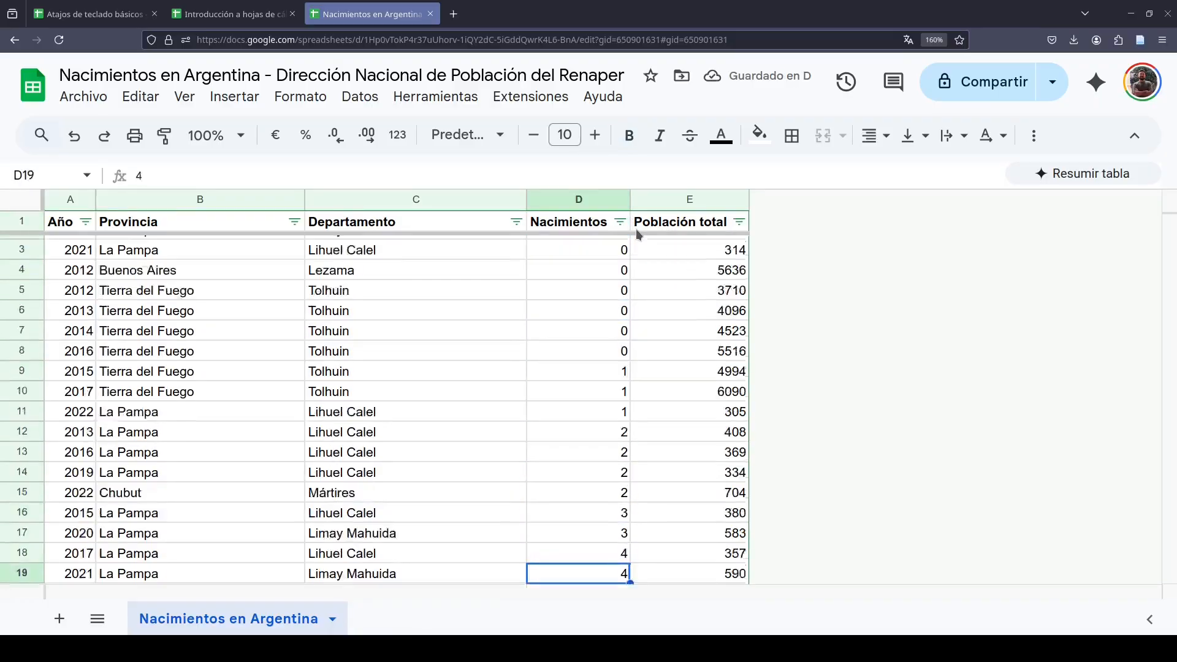
{"action": "key", "text": "Down"}
{"action": "key", "text": "Down"}
{"action": "key", "text": "Down"}
{"action": "key", "text": "Down"}
{"action": "key", "text": "Down"}
{"action": "key", "text": "Down"}
{"action": "key", "text": "Down"}
{"action": "key", "text": "Down"}
{"action": "key", "text": "Down"}
{"action": "key", "text": "Down"}
{"action": "key", "text": "Down"}
{"action": "key", "text": "Down"}
{"action": "key", "text": "Down"}
{"action": "key", "text": "Down"}
{"action": "key", "text": "Down"}
{"action": "key", "text": "Down"}
{"action": "key", "text": "Down"}
{"action": "key", "text": "Down"}
{"action": "key", "text": "Down"}
{"action": "key", "text": "Down"}
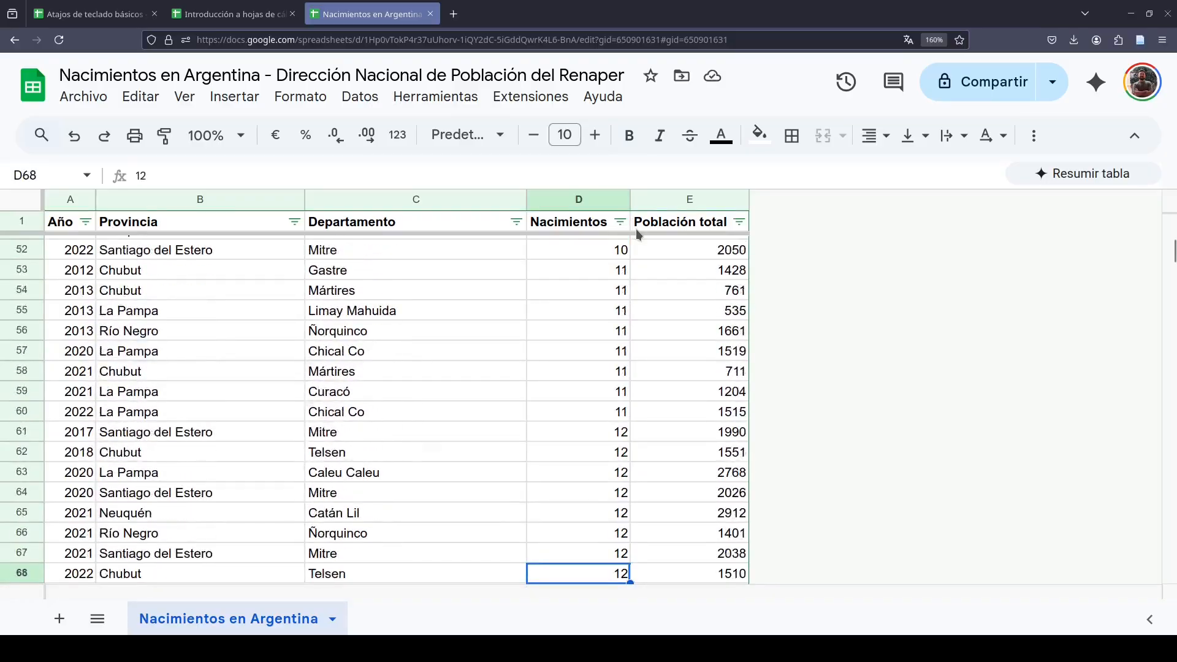
{"action": "key", "text": "Down"}
{"action": "key", "text": "Down"}
{"action": "key", "text": "Down"}
{"action": "key", "text": "Down"}
{"action": "key", "text": "Down"}
{"action": "key", "text": "Down"}
{"action": "key", "text": "Down"}
{"action": "key", "text": "Down"}
{"action": "key", "text": "Down"}
{"action": "key", "text": "Down"}
{"action": "key", "text": "Down"}
{"action": "key", "text": "Down"}
{"action": "key", "text": "Down"}
{"action": "key", "text": "Down"}
{"action": "key", "text": "Down"}
{"action": "key", "text": "Down"}
{"action": "key", "text": "Down"}
{"action": "key", "text": "Down"}
{"action": "key", "text": "Down"}
{"action": "key", "text": "Down"}
{"action": "key", "text": "Down"}
{"action": "key", "text": "Down"}
{"action": "key", "text": "Down"}
{"action": "key", "text": "Down"}
{"action": "key", "text": "Down"}
{"action": "key", "text": "Down"}
{"action": "key", "text": "Down"}
{"action": "key", "text": "Down"}
{"action": "key", "text": "Down"}
{"action": "key", "text": "Down"}
{"action": "key", "text": "Down"}
{"action": "key", "text": "Down"}
{"action": "key", "text": "Down"}
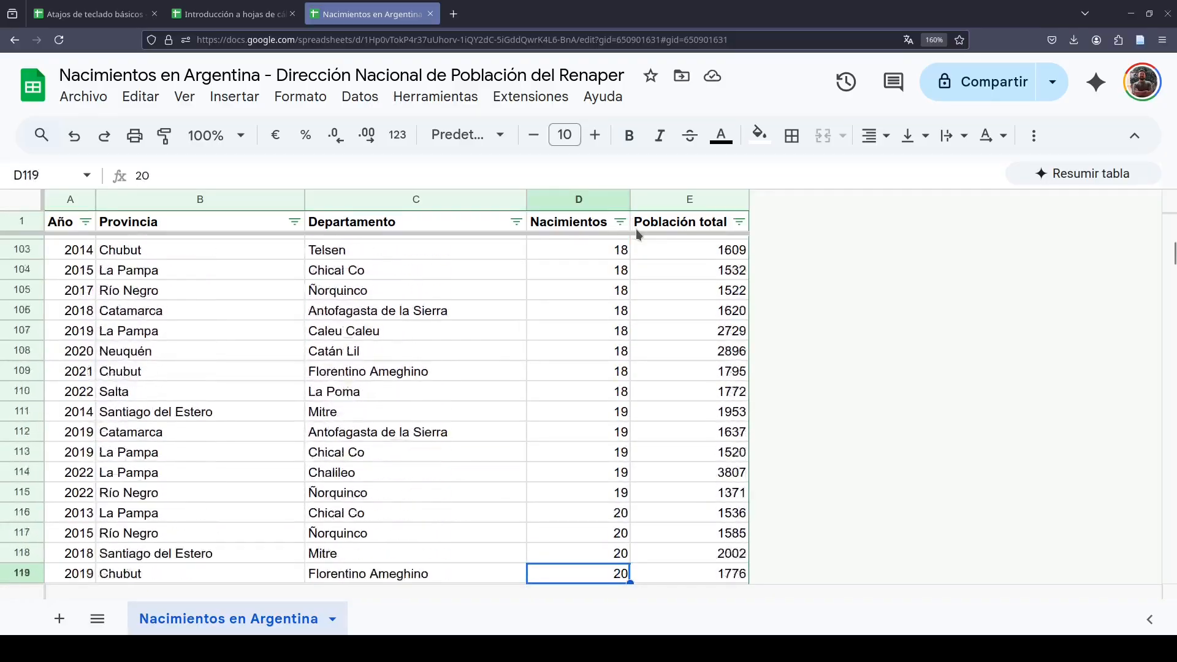
{"action": "key", "text": "Down"}
{"action": "key", "text": "Down"}
{"action": "key", "text": "Down"}
{"action": "key", "text": "Down"}
{"action": "key", "text": "Down"}
{"action": "key", "text": "Down"}
{"action": "key", "text": "Down"}
{"action": "key", "text": "Down"}
{"action": "key", "text": "Down"}
{"action": "key", "text": "Down"}
{"action": "key", "text": "Down"}
{"action": "key", "text": "Down"}
{"action": "key", "text": "Down"}
{"action": "key", "text": "Down"}
{"action": "key", "text": "Down"}
{"action": "key", "text": "Down"}
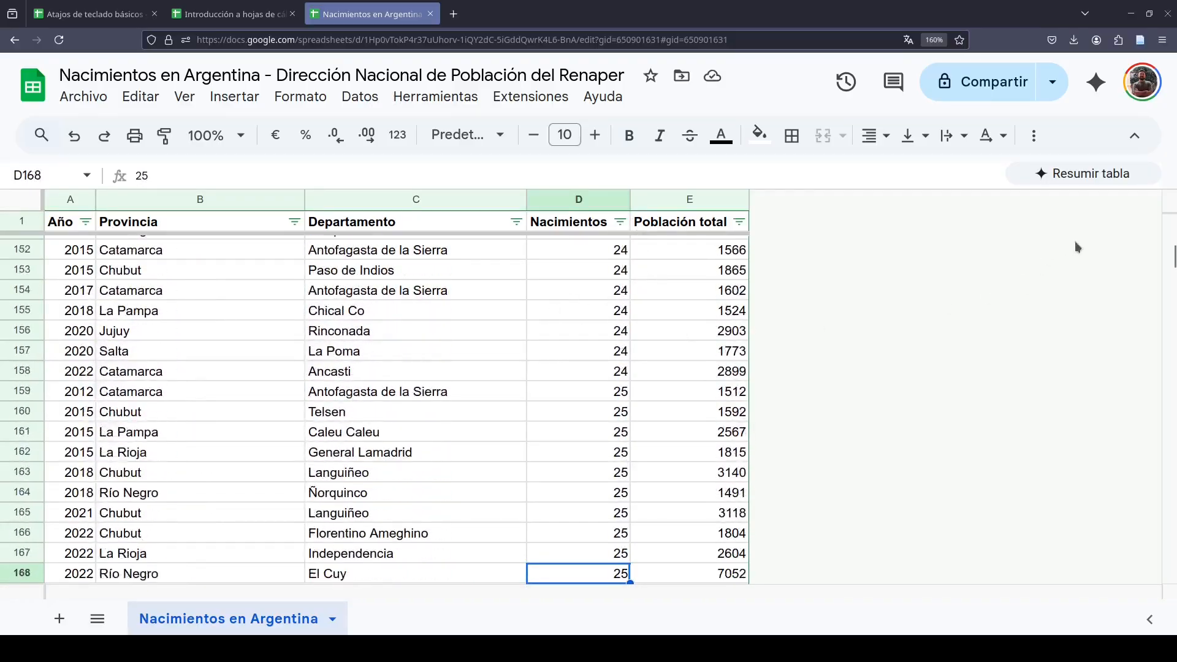
{"action": "scroll", "coordinate": [763, 354], "scroll_direction": "down", "scroll_amount": 20}
{"action": "left_click", "coordinate": [585, 293]}
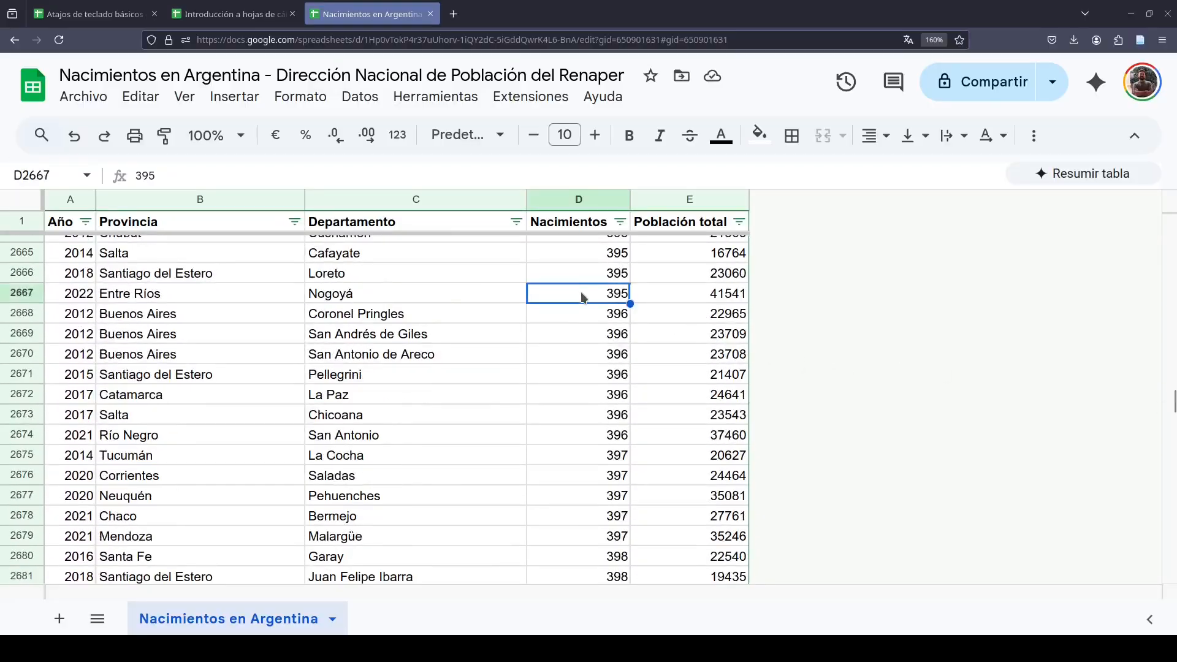
{"action": "key", "text": "ctrl+Down"}
{"action": "key", "text": "ctrl+Up"}
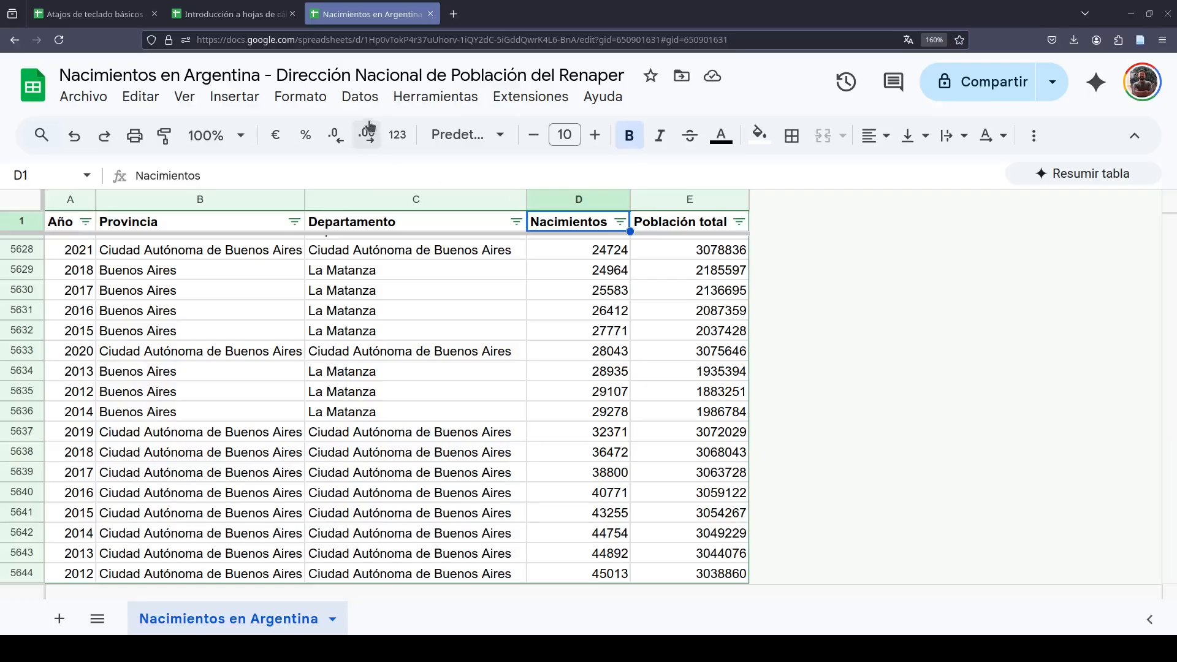
Remove the filter from the sheet and check the Nacimientos order at the last row and at D2
{"action": "left_click", "coordinate": [374, 100]}
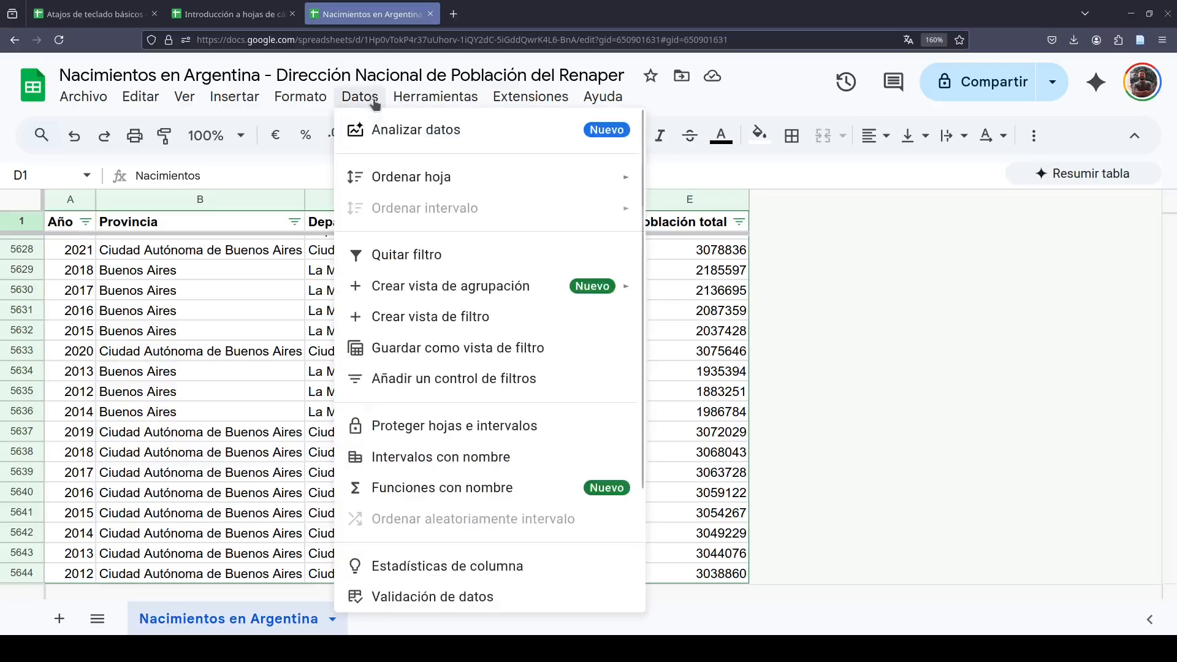
{"action": "left_click", "coordinate": [396, 257]}
{"action": "scroll", "coordinate": [552, 407], "scroll_direction": "up", "scroll_amount": 10}
{"action": "left_click", "coordinate": [575, 374]}
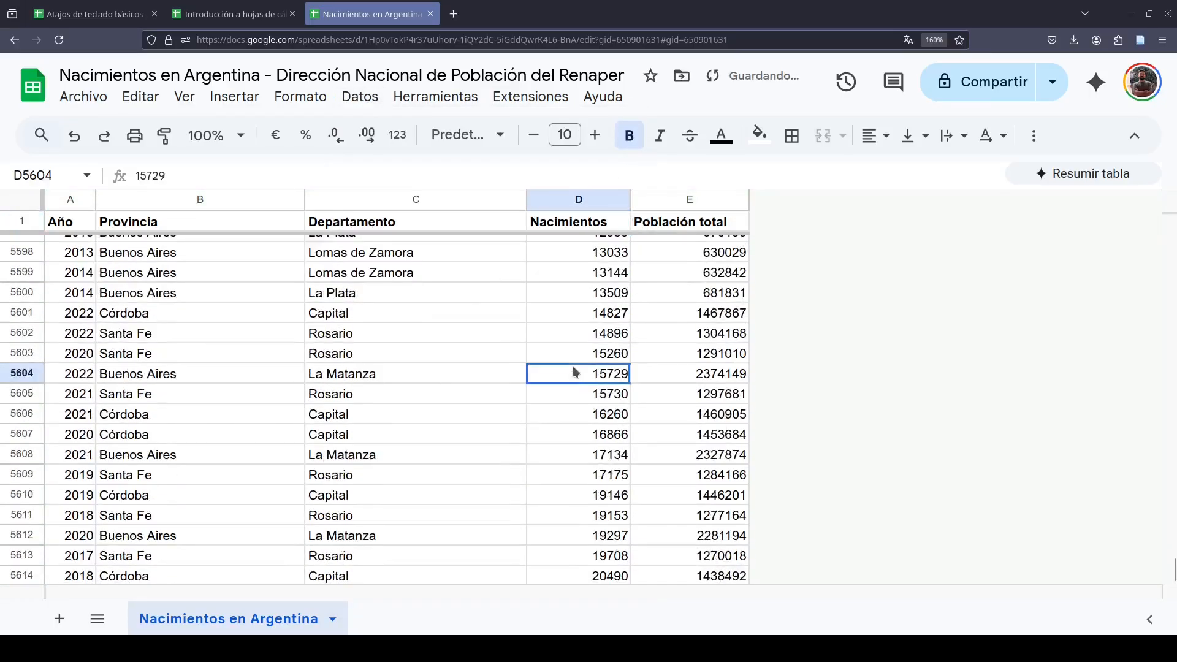
{"action": "key", "text": "ctrl+Down"}
{"action": "key", "text": "ctrl+Up"}
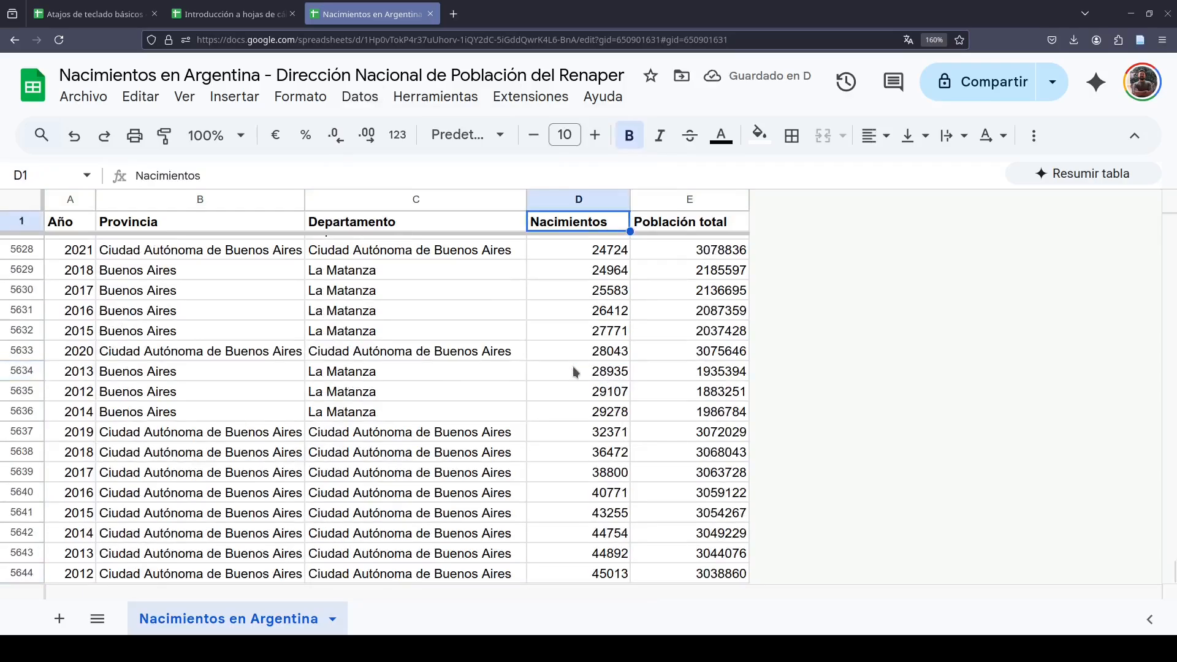
{"action": "key", "text": "Down"}
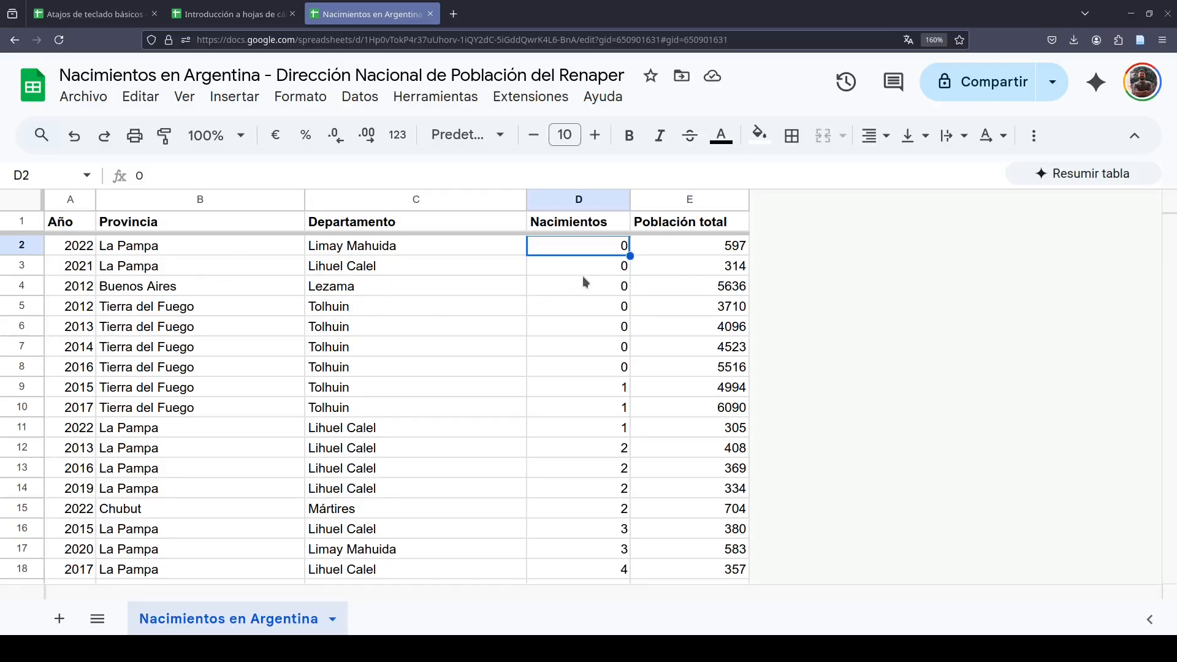
Select the whole data table including its headers and create a filter on it
{"action": "left_click_drag", "start_coordinate": [78, 248], "coordinate": [724, 290]}
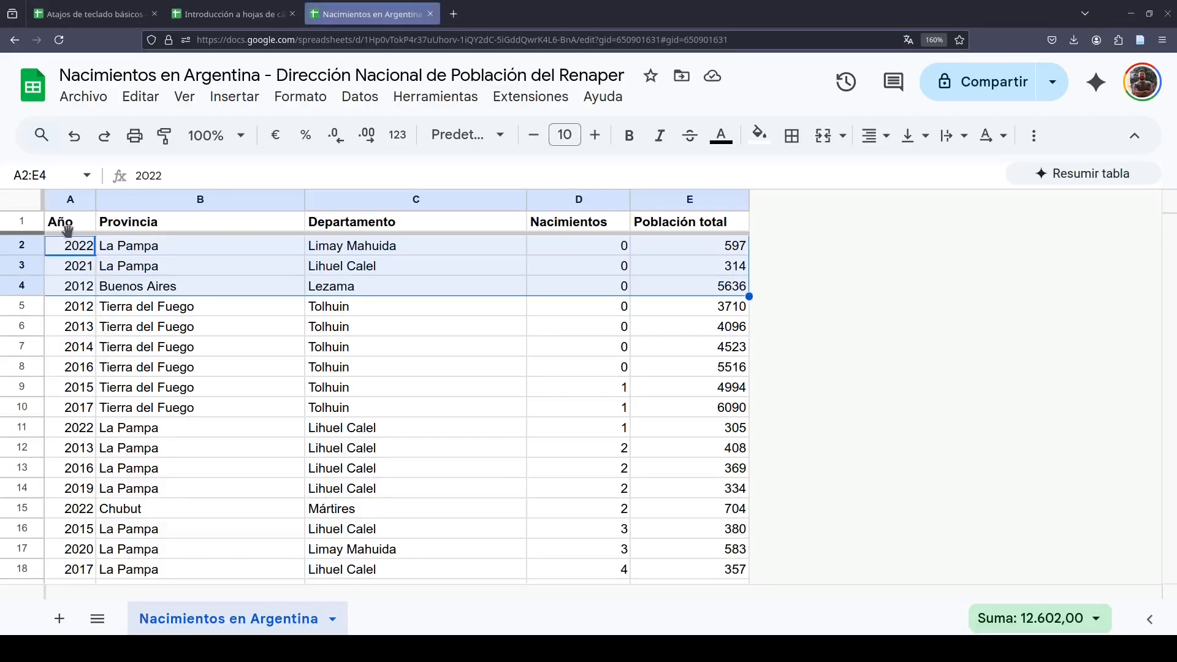
{"action": "key", "text": "ctrl+Home"}
{"action": "key", "text": "ctrl+a"}
{"action": "key", "text": "ctrl+a"}
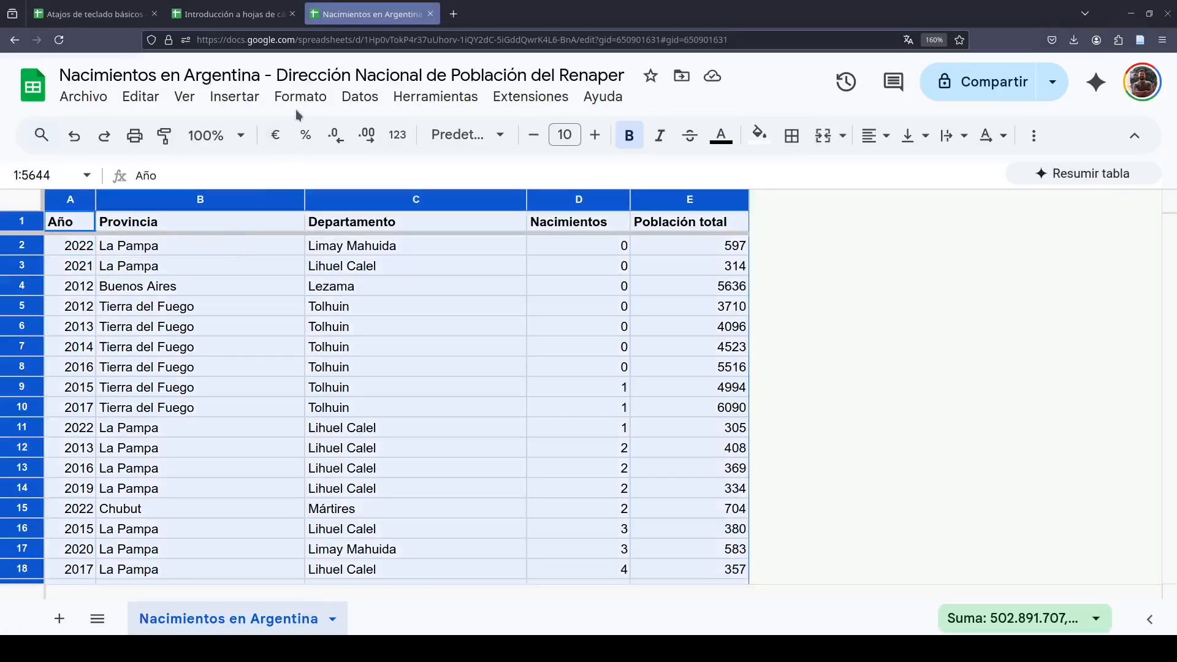
{"action": "left_click", "coordinate": [348, 98]}
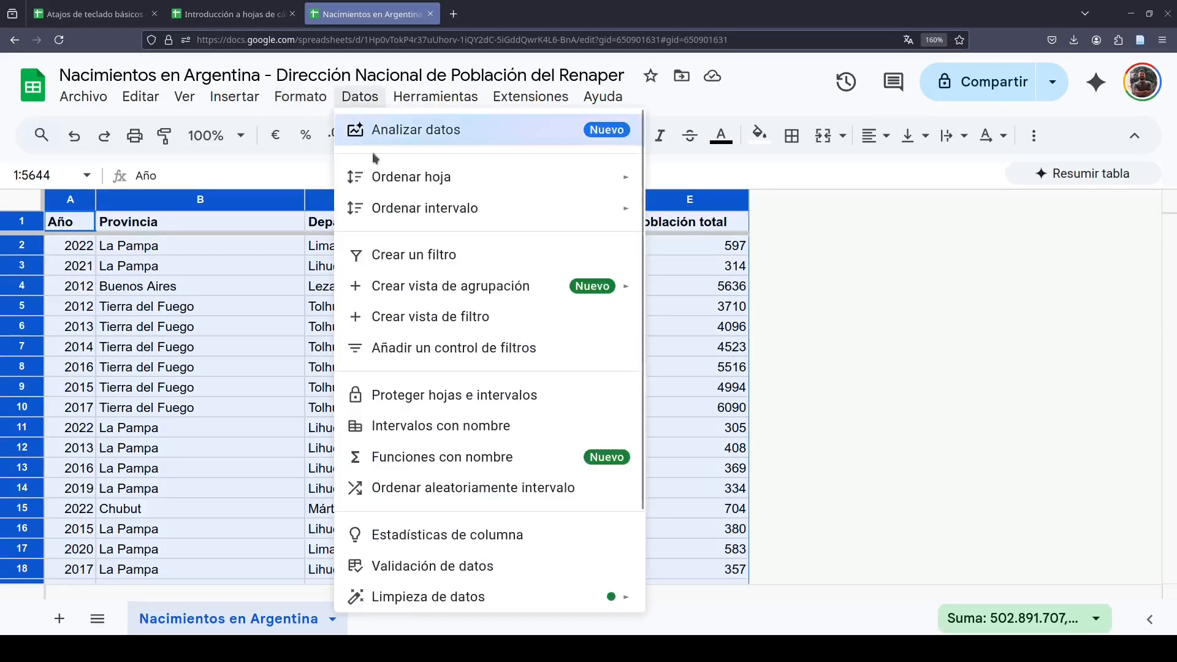
{"action": "left_click", "coordinate": [398, 256]}
Sort the table in ascending order by Año, followed by Departamento and finally Provincia
{"action": "left_click", "coordinate": [86, 223]}
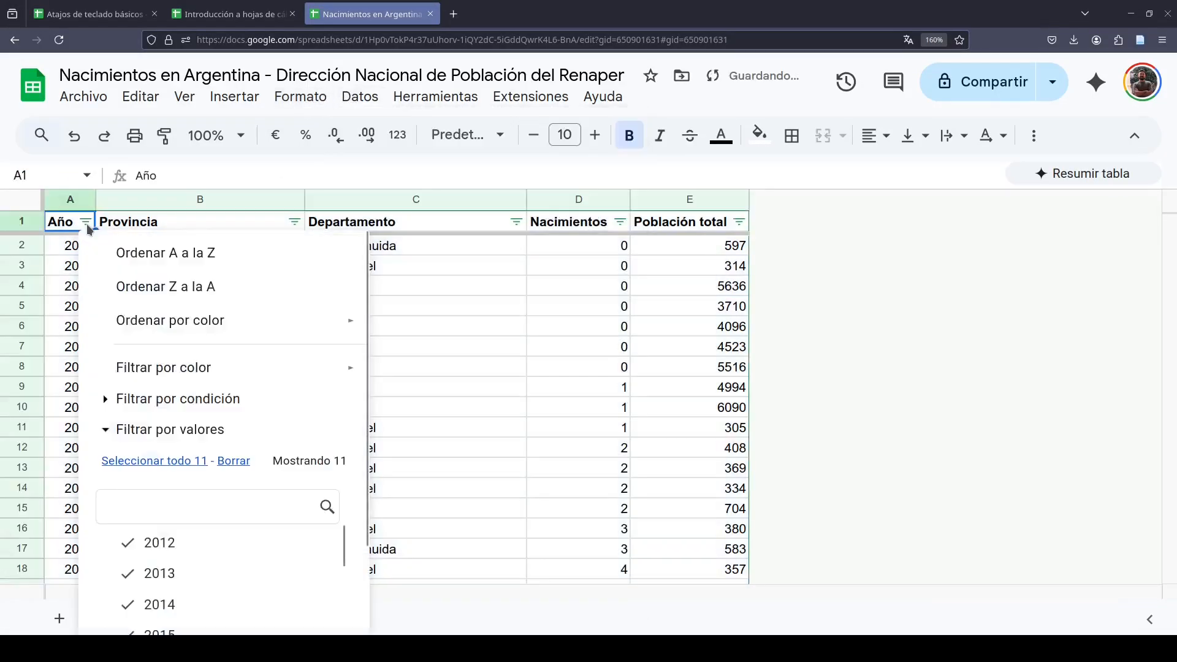
{"action": "left_click", "coordinate": [222, 250]}
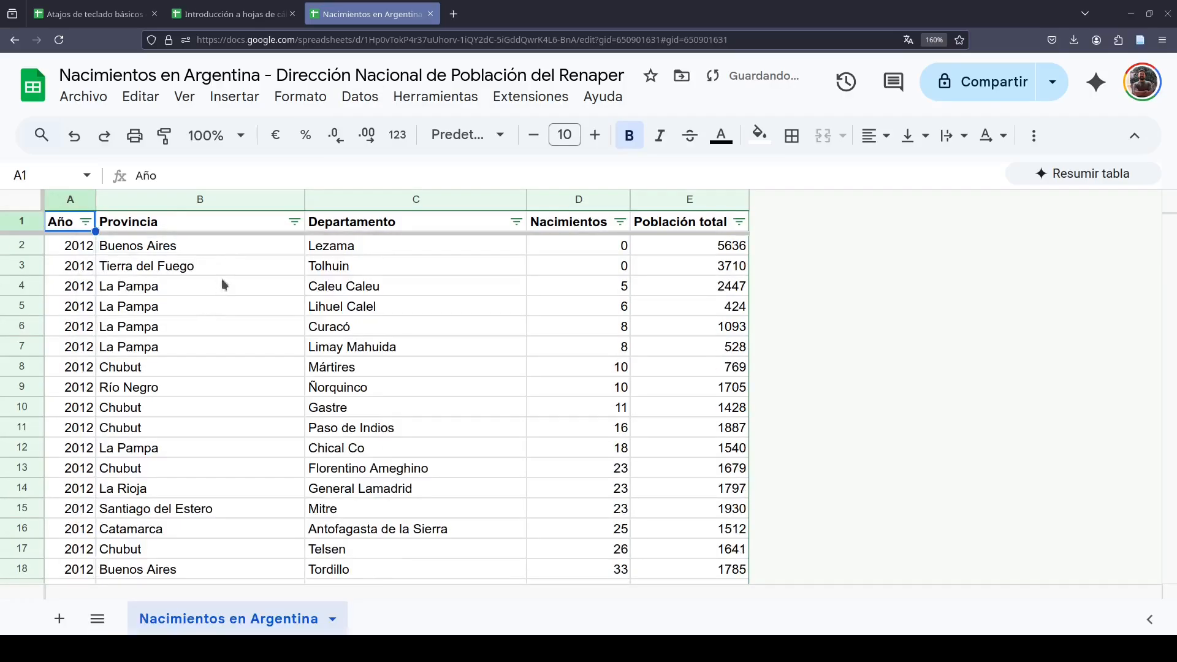
{"action": "left_click", "coordinate": [295, 223]}
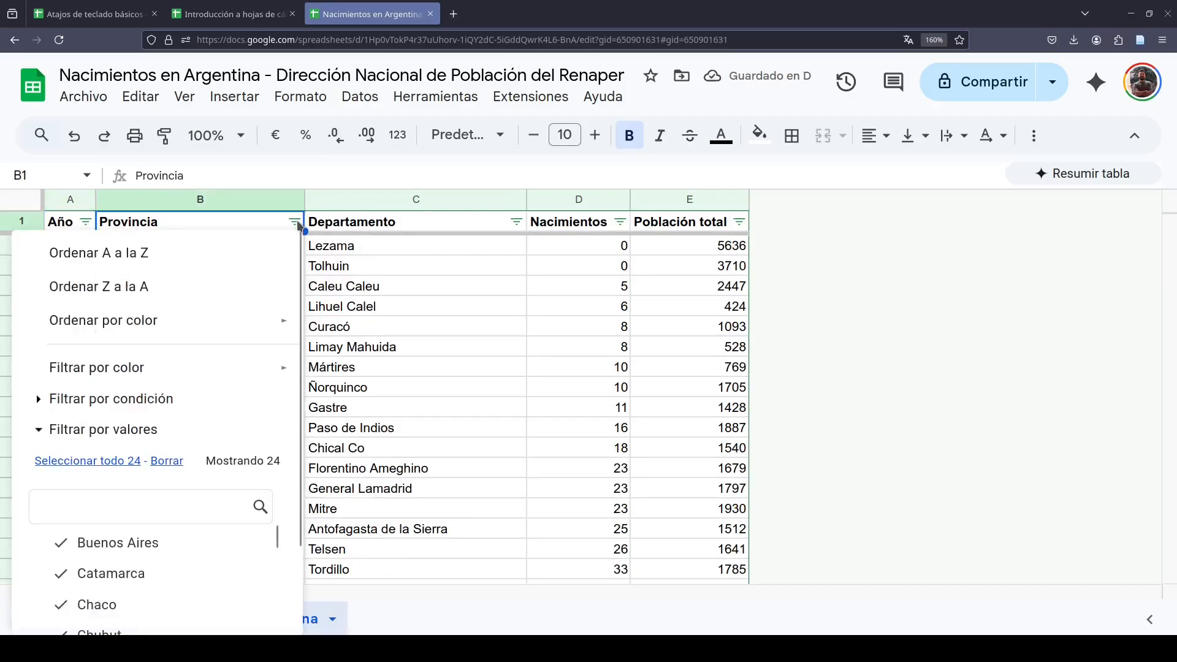
{"action": "left_click", "coordinate": [518, 223]}
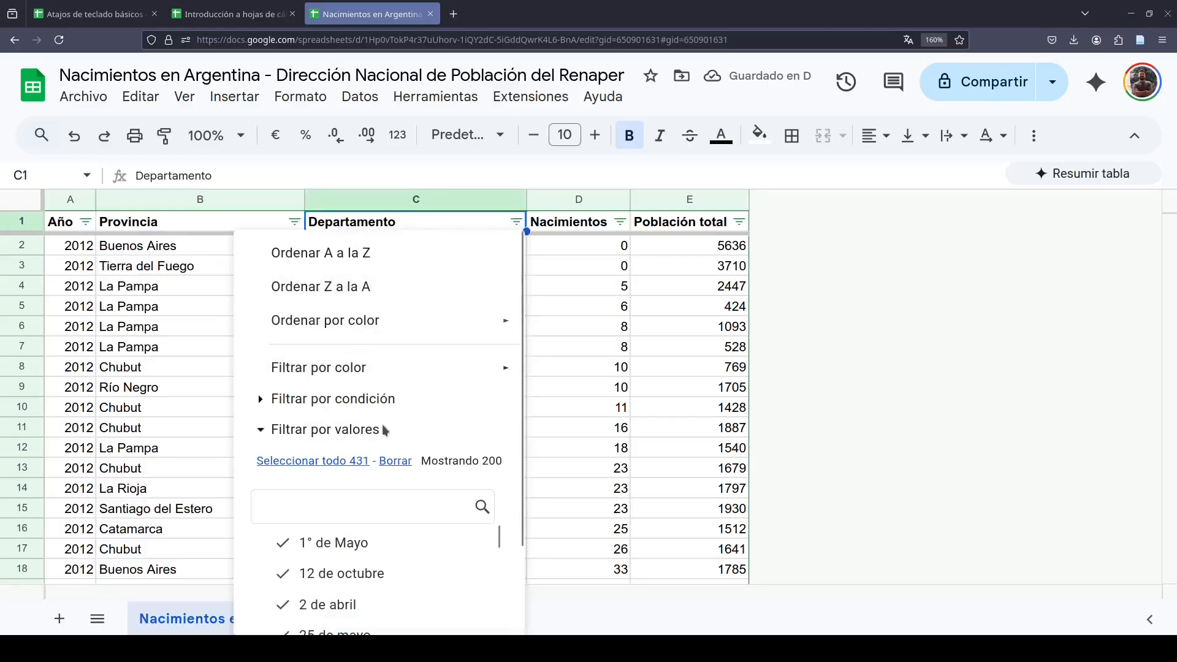
{"action": "left_click", "coordinate": [371, 256]}
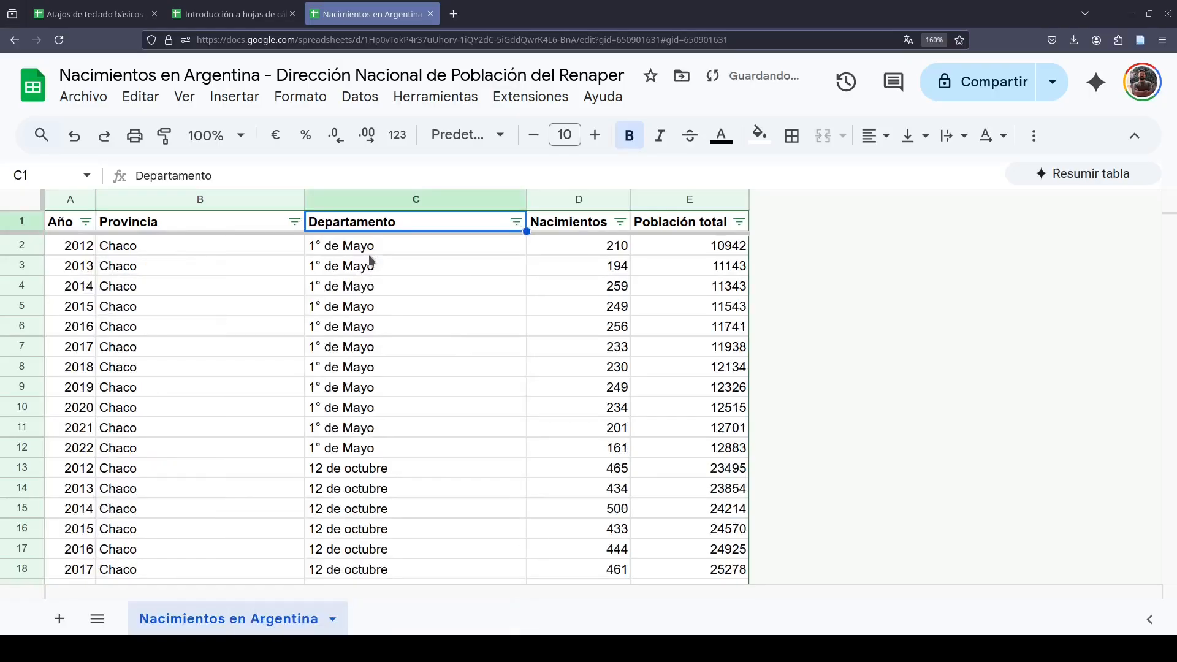
{"action": "left_click", "coordinate": [295, 222]}
{"action": "left_click", "coordinate": [209, 254]}
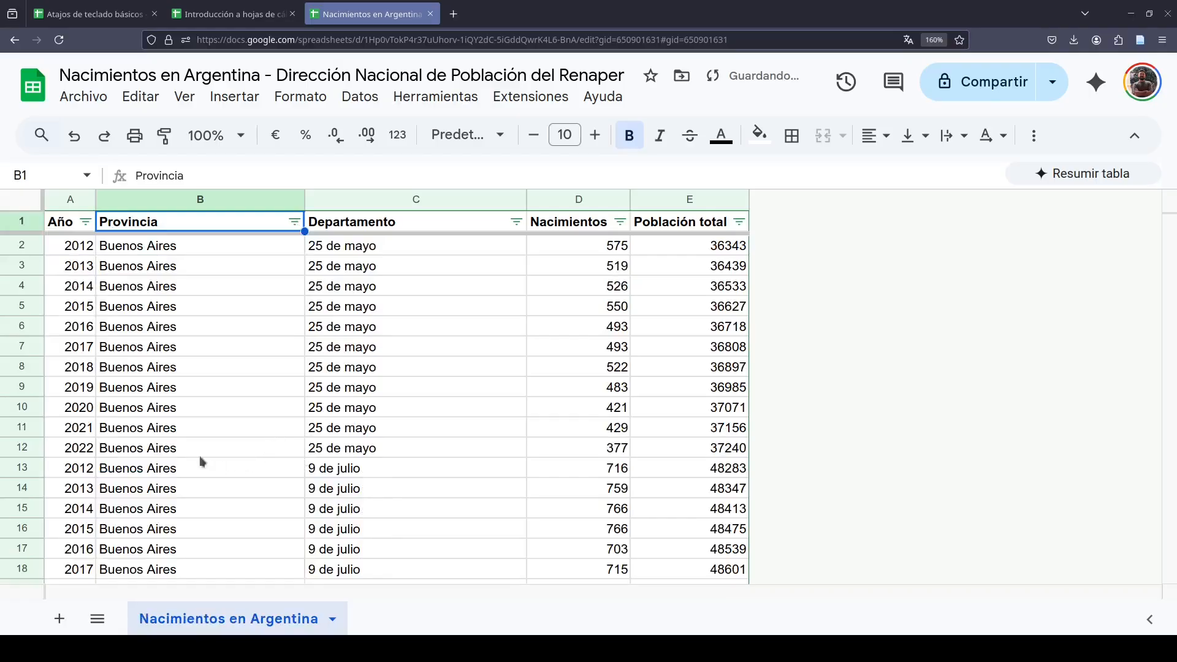
Examine the combined ordering by selecting rows 2 to 12 in the Provincia, Departamento and Año columns and scanning the following departments
{"action": "left_click", "coordinate": [363, 247]}
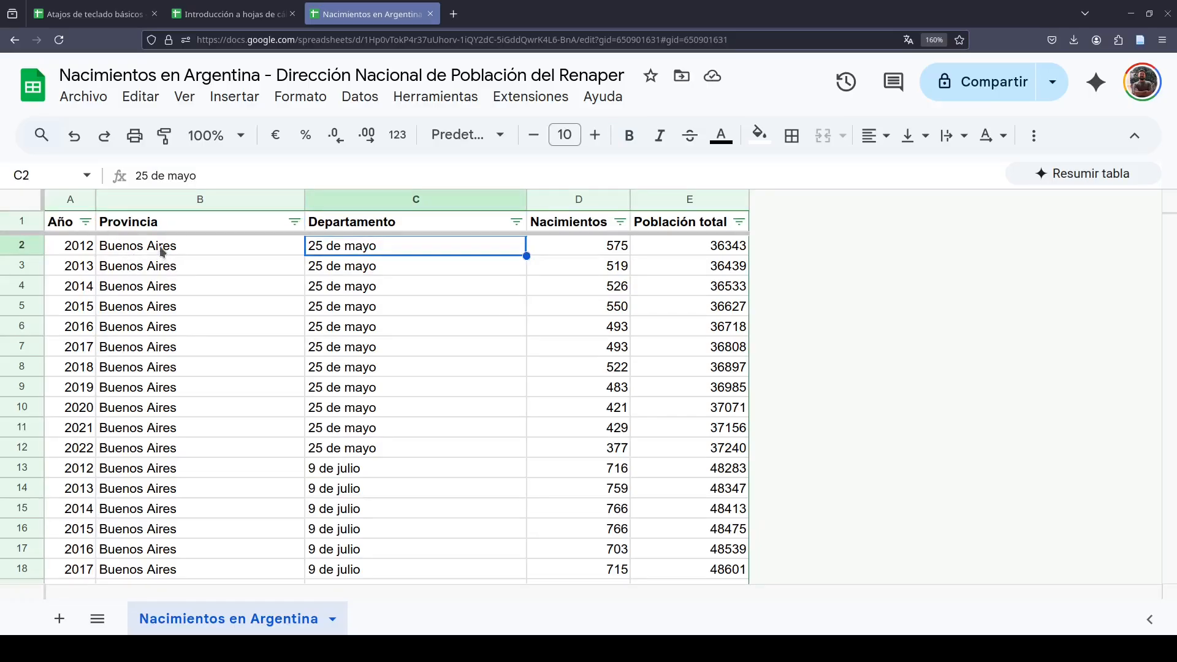
{"action": "left_click_drag", "start_coordinate": [163, 252], "coordinate": [176, 441]}
{"action": "left_click_drag", "start_coordinate": [334, 249], "coordinate": [332, 453]}
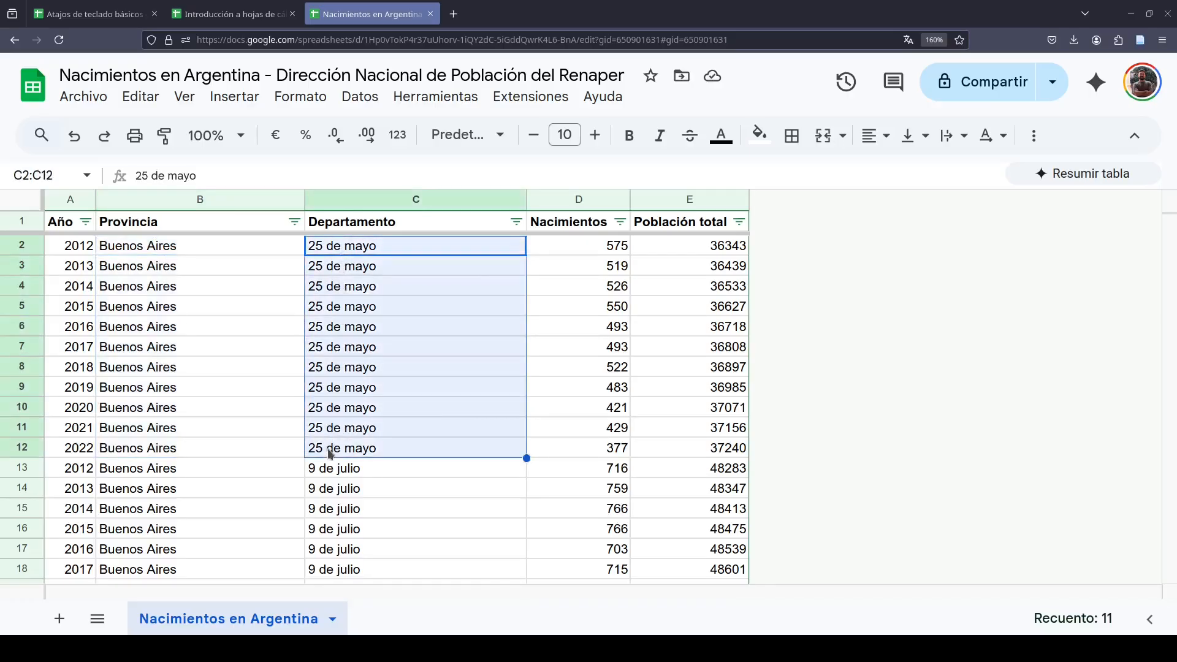
{"action": "left_click_drag", "start_coordinate": [81, 249], "coordinate": [78, 451]}
{"action": "left_click_drag", "start_coordinate": [140, 248], "coordinate": [150, 451]}
{"action": "left_click_drag", "start_coordinate": [374, 256], "coordinate": [386, 455]}
{"action": "scroll", "coordinate": [368, 263], "scroll_direction": "down", "scroll_amount": 5}
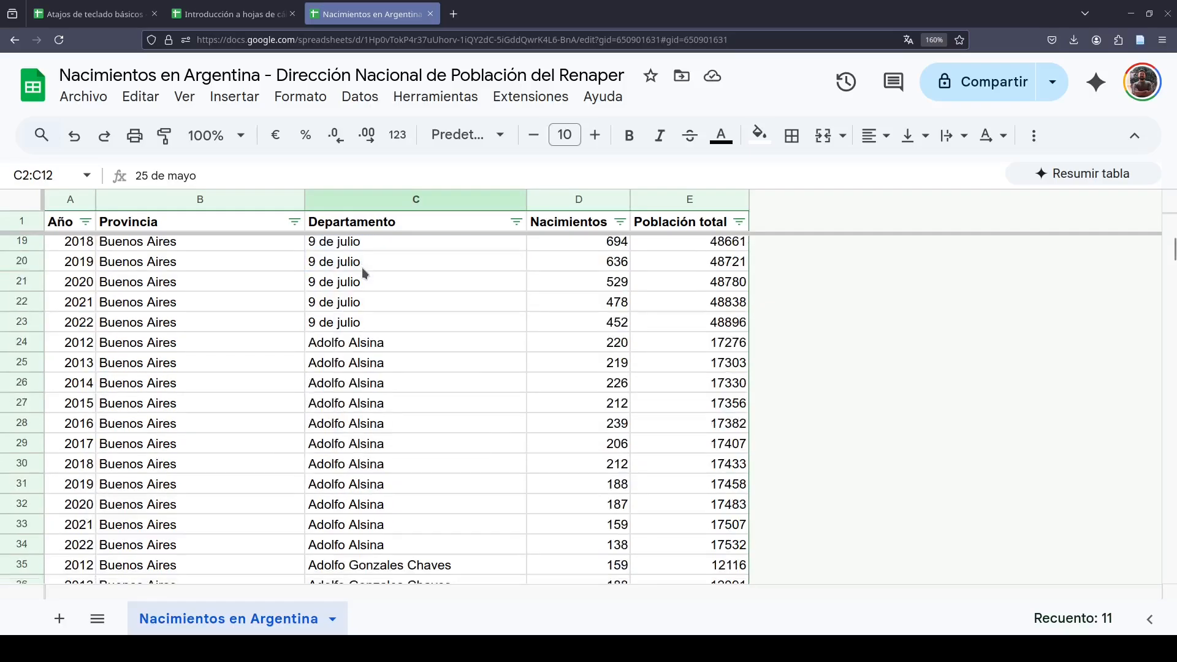
{"action": "scroll", "coordinate": [365, 268], "scroll_direction": "up", "scroll_amount": 5}
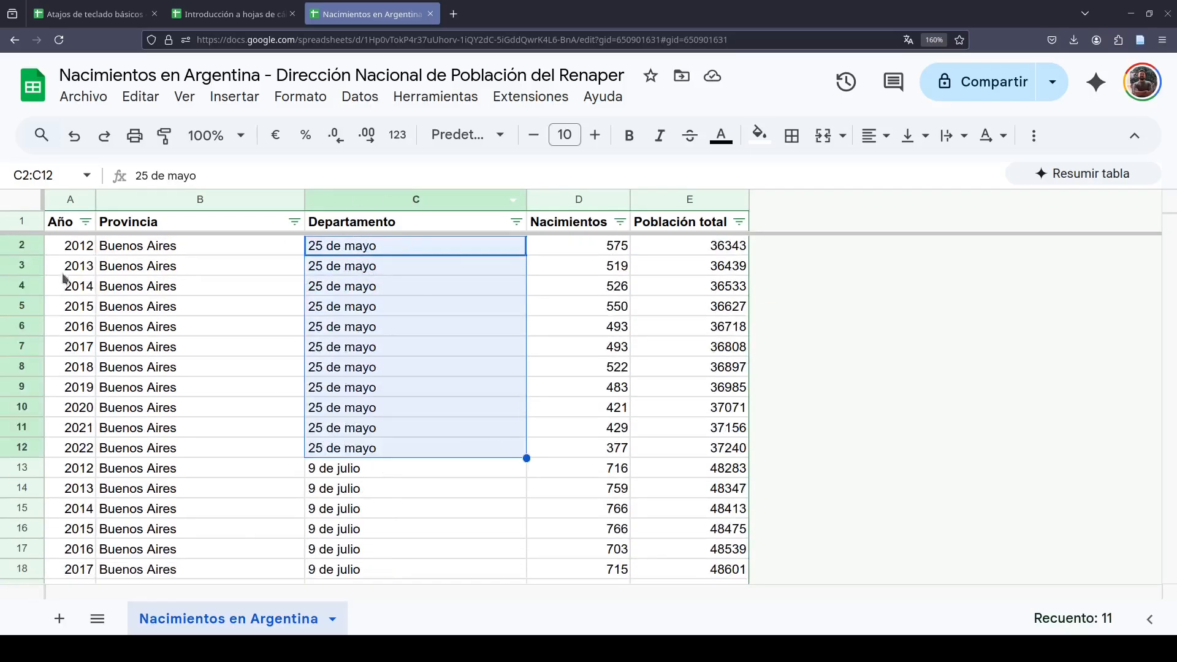
Check the Año order by selecting rows 2 to 12, and inspect the Provincia column's sort and filter options without applying any
{"action": "left_click_drag", "start_coordinate": [70, 246], "coordinate": [78, 452]}
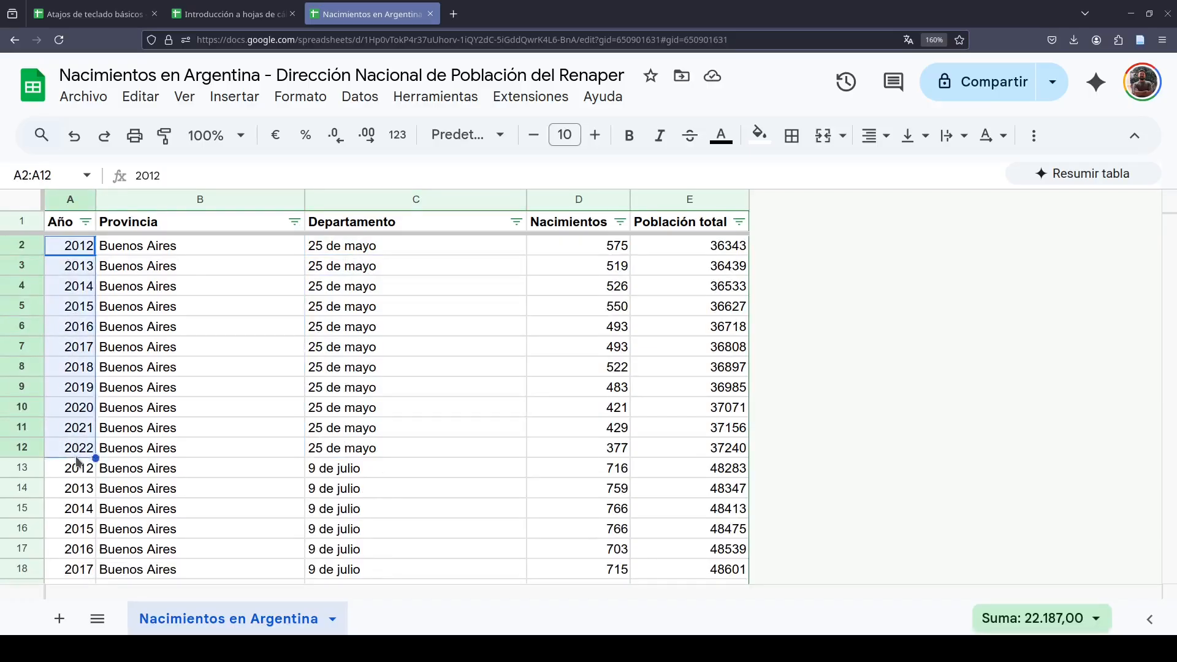
{"action": "left_click", "coordinate": [719, 249]}
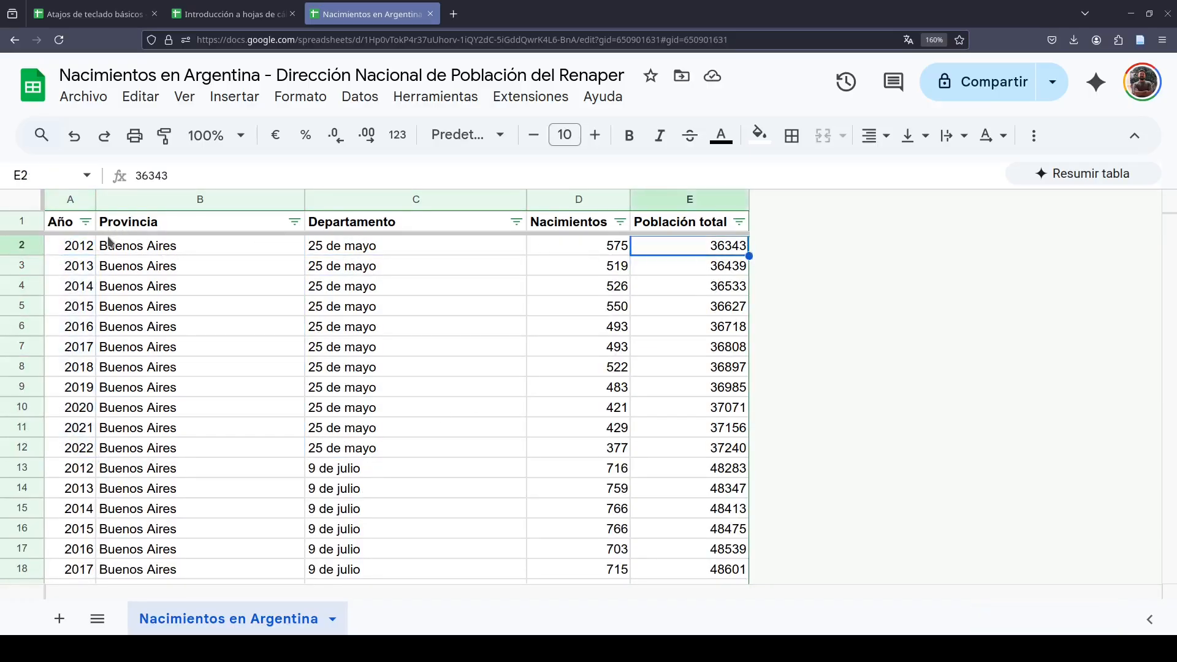
{"action": "left_click", "coordinate": [294, 221]}
{"action": "left_click", "coordinate": [362, 257]}
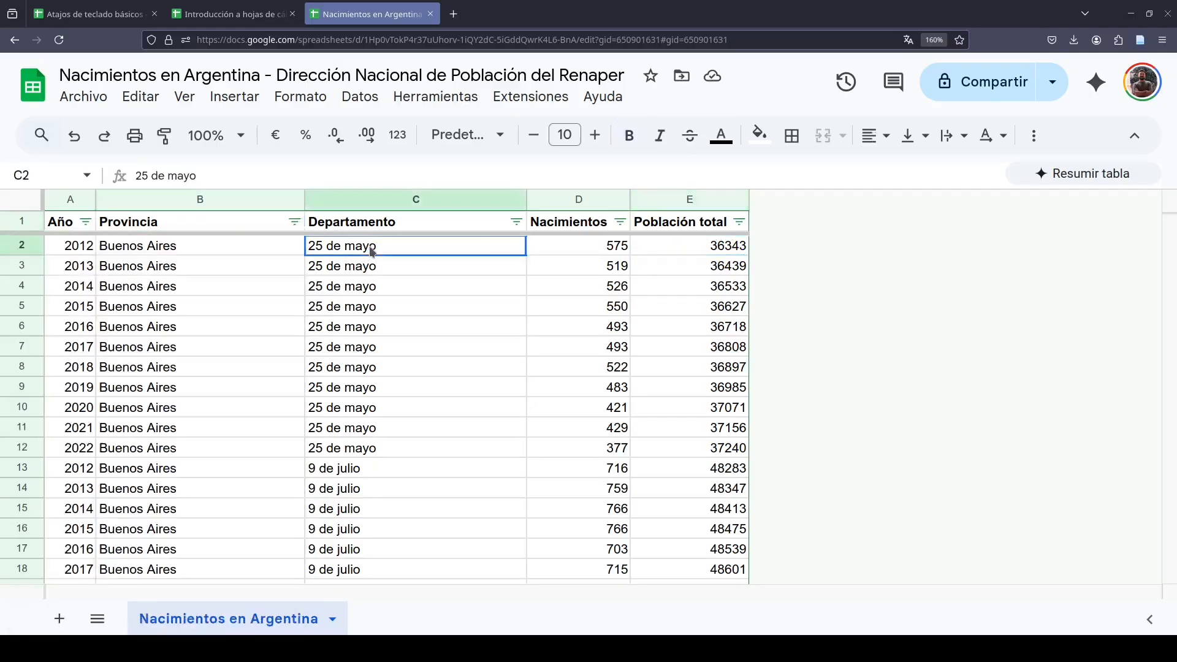
{"action": "left_click", "coordinate": [185, 229]}
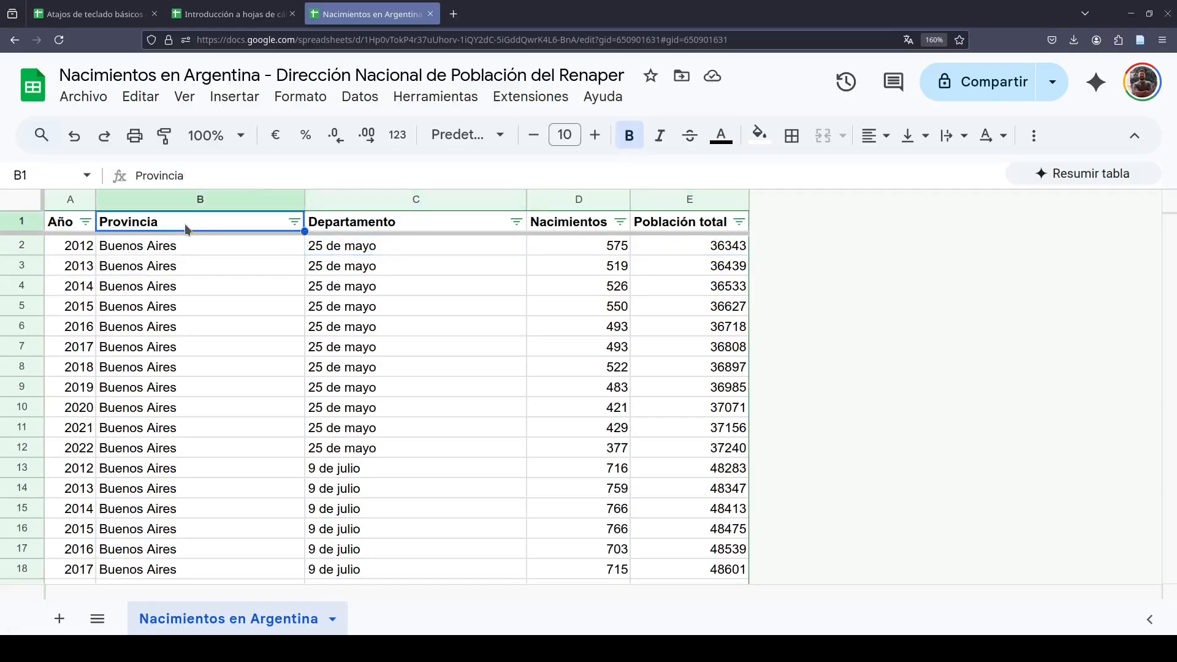
{"action": "left_click", "coordinate": [244, 202]}
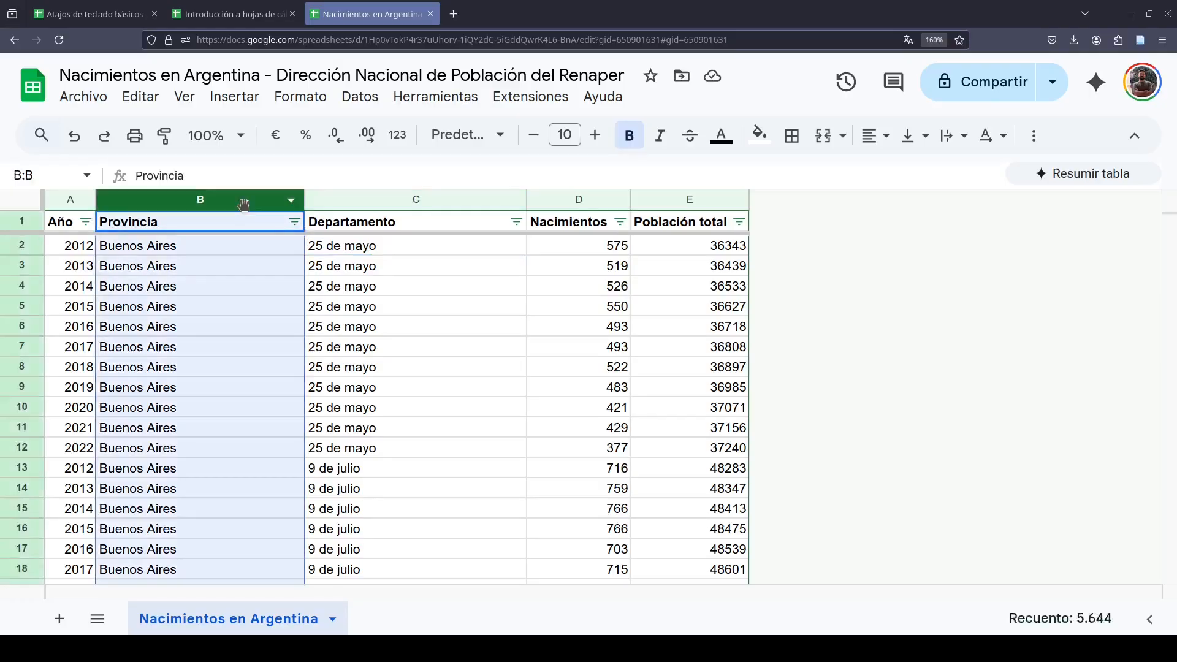
{"action": "left_click", "coordinate": [295, 221]}
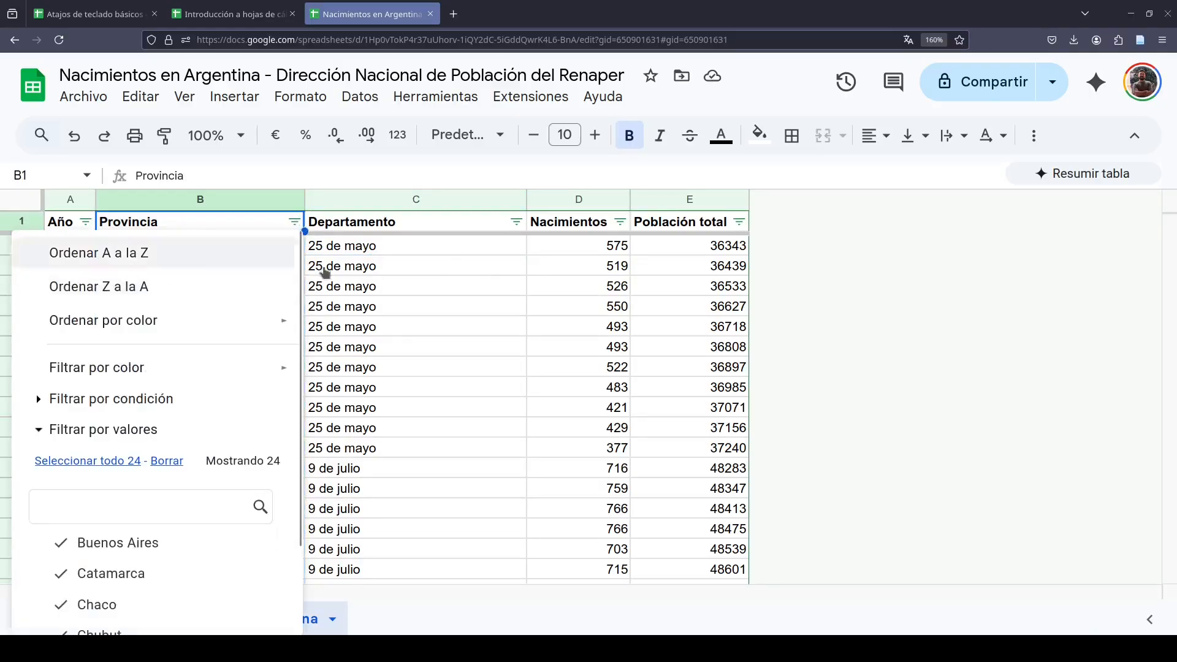
{"action": "left_click", "coordinate": [473, 242]}
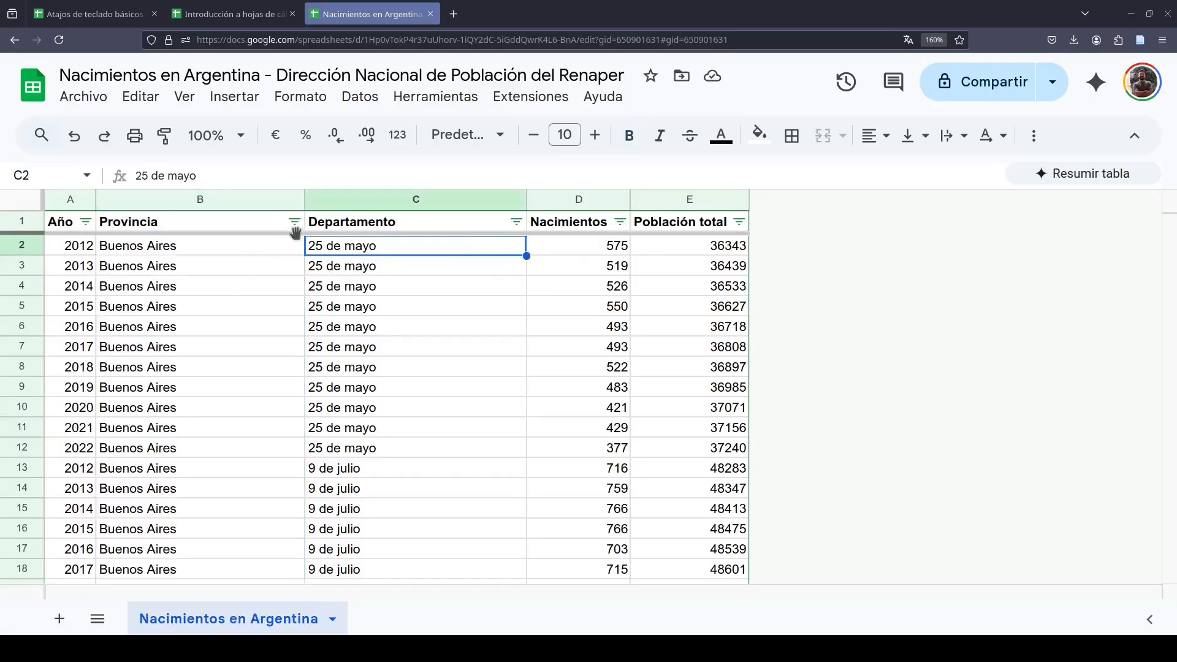
Examine the list of filterable values in the Departamento column, leave the filter unchanged and return to the Año header cell
{"action": "left_click", "coordinate": [510, 226]}
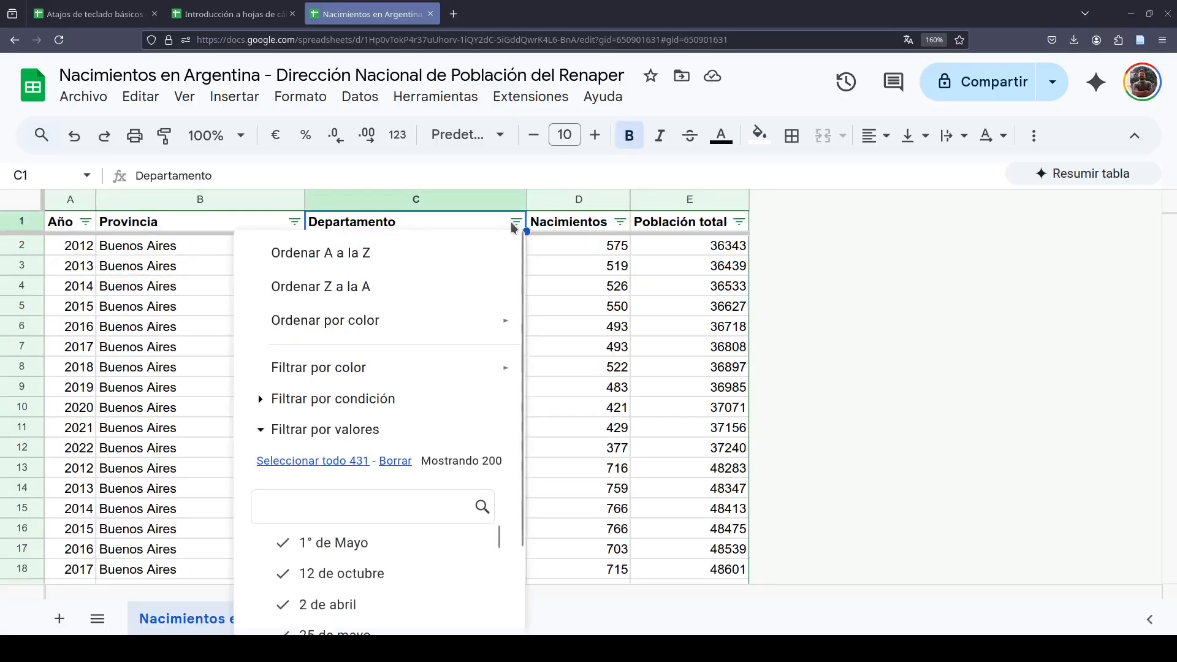
{"action": "scroll", "coordinate": [464, 394], "scroll_direction": "down", "scroll_amount": 1}
{"action": "scroll", "coordinate": [464, 395], "scroll_direction": "down", "scroll_amount": 1}
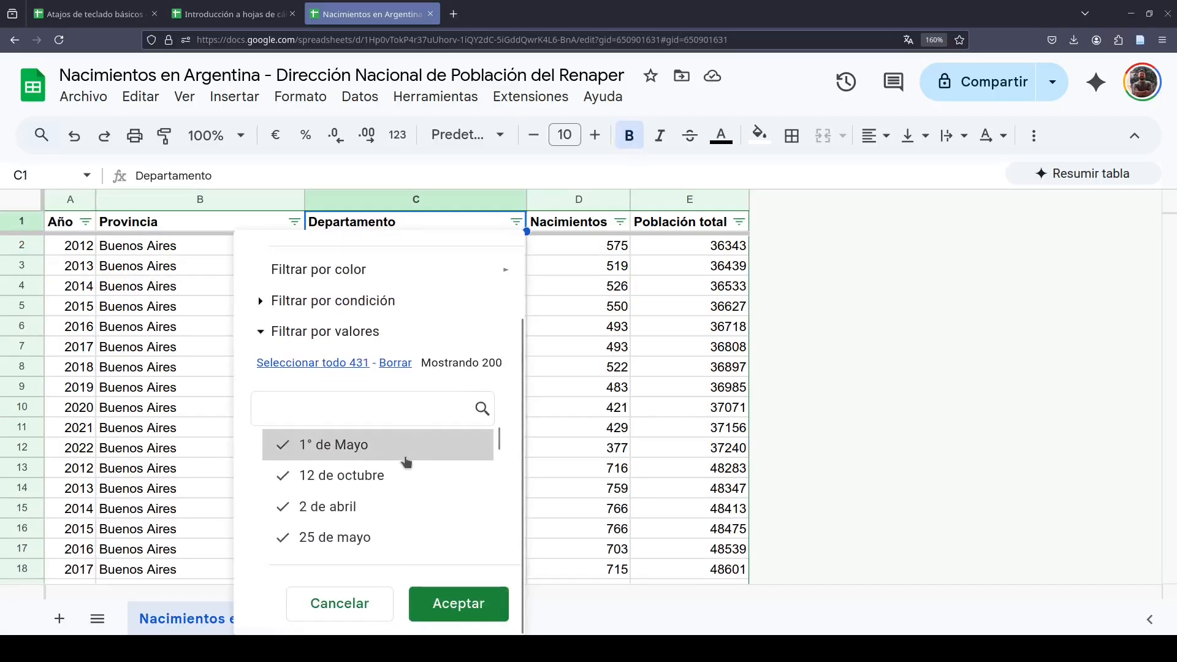
{"action": "scroll", "coordinate": [402, 465], "scroll_direction": "down", "scroll_amount": 5}
{"action": "scroll", "coordinate": [399, 472], "scroll_direction": "down", "scroll_amount": 5}
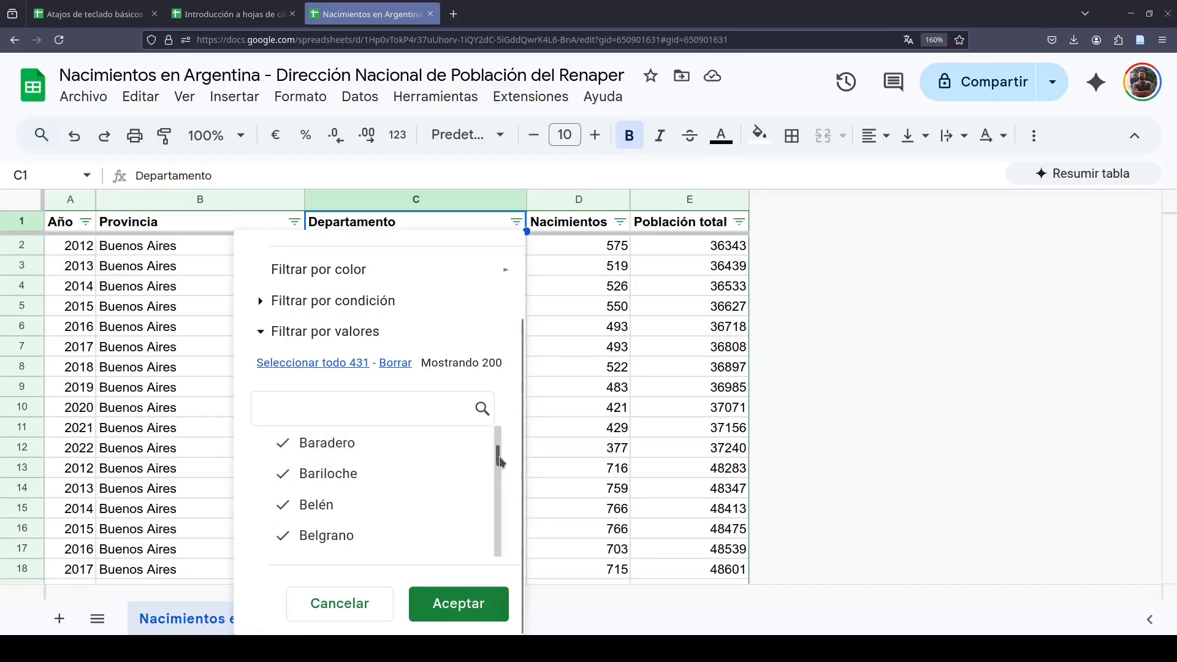
{"action": "left_click_drag", "start_coordinate": [498, 466], "coordinate": [510, 414]}
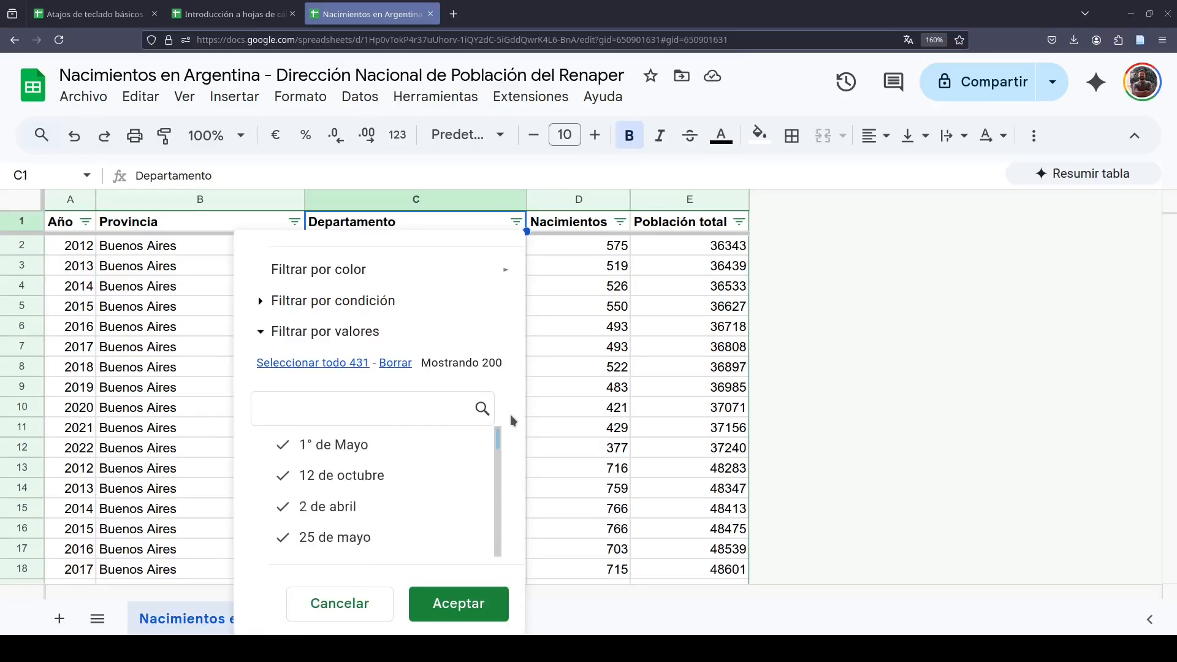
{"action": "left_click", "coordinate": [582, 268]}
{"action": "left_click", "coordinate": [52, 224]}
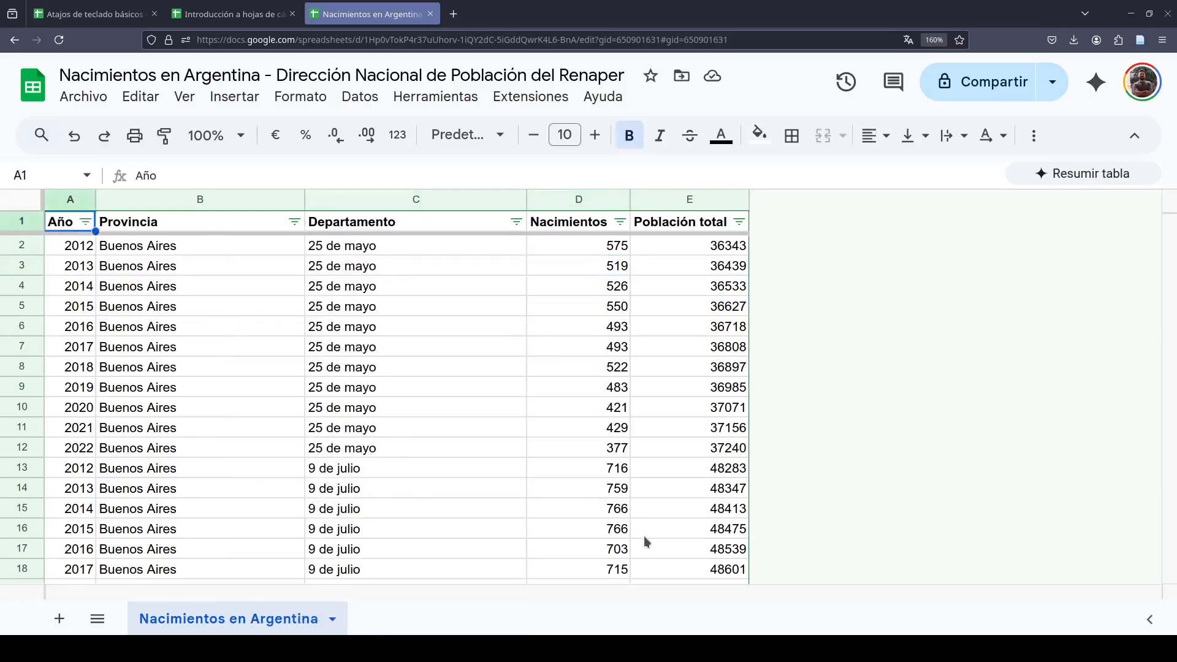